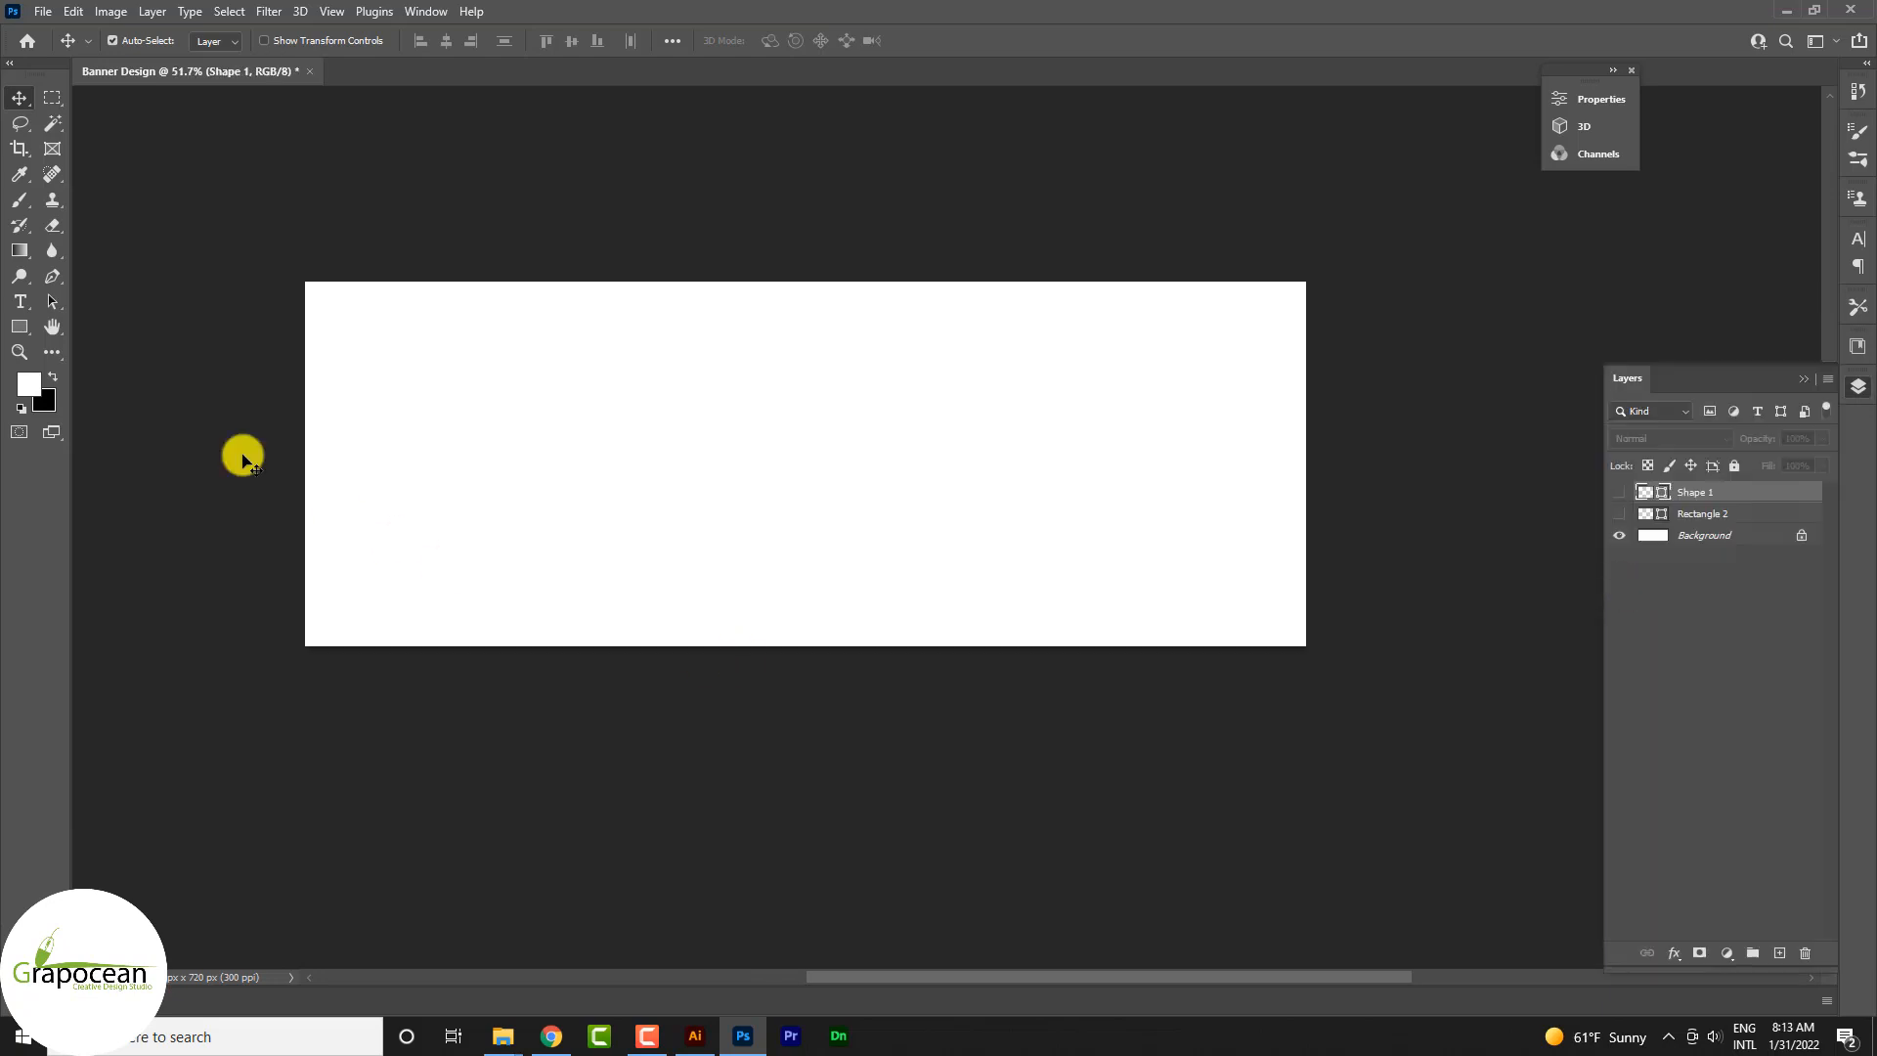
Step: Draw a rectangle about 2021 × 765 px covering the whole white canvas and open its fill options
{"action": "left_click", "coordinate": [26, 327]}
{"action": "left_click", "coordinate": [94, 330]}
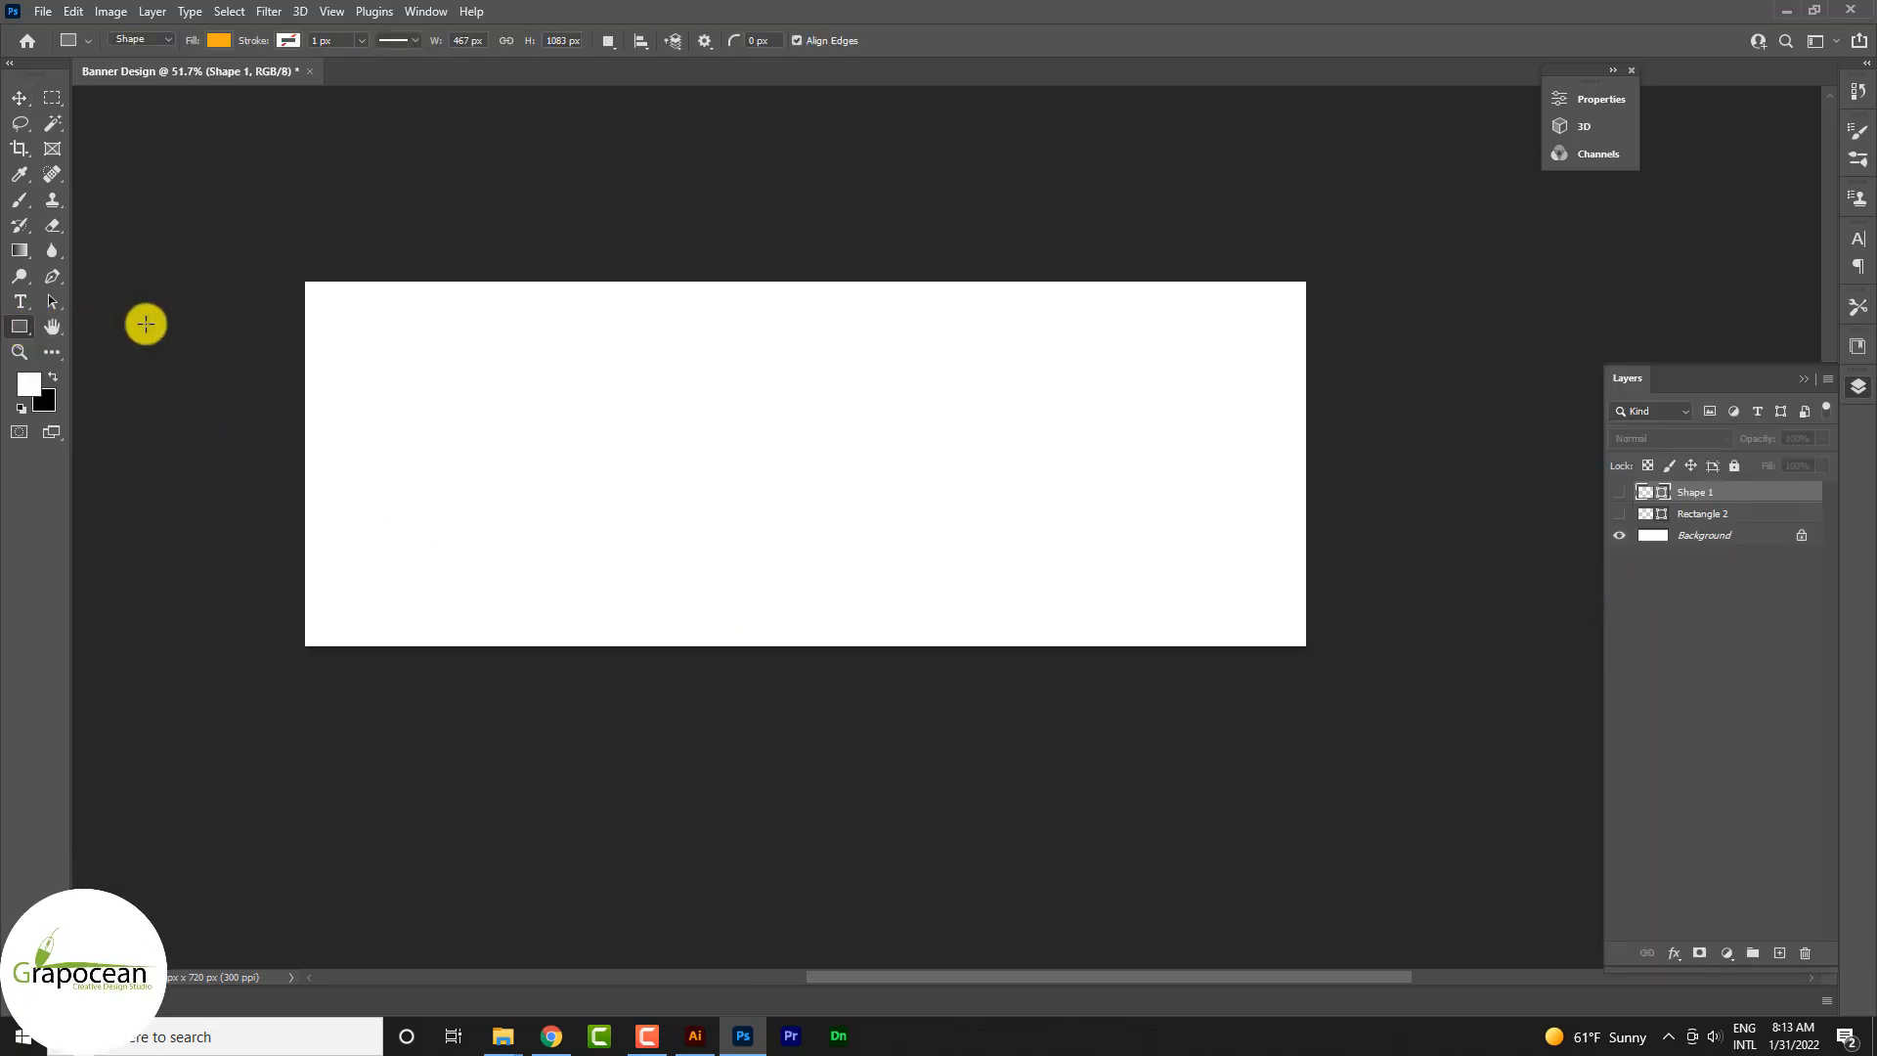
{"action": "left_click_drag", "start_coordinate": [297, 274], "coordinate": [1319, 660]}
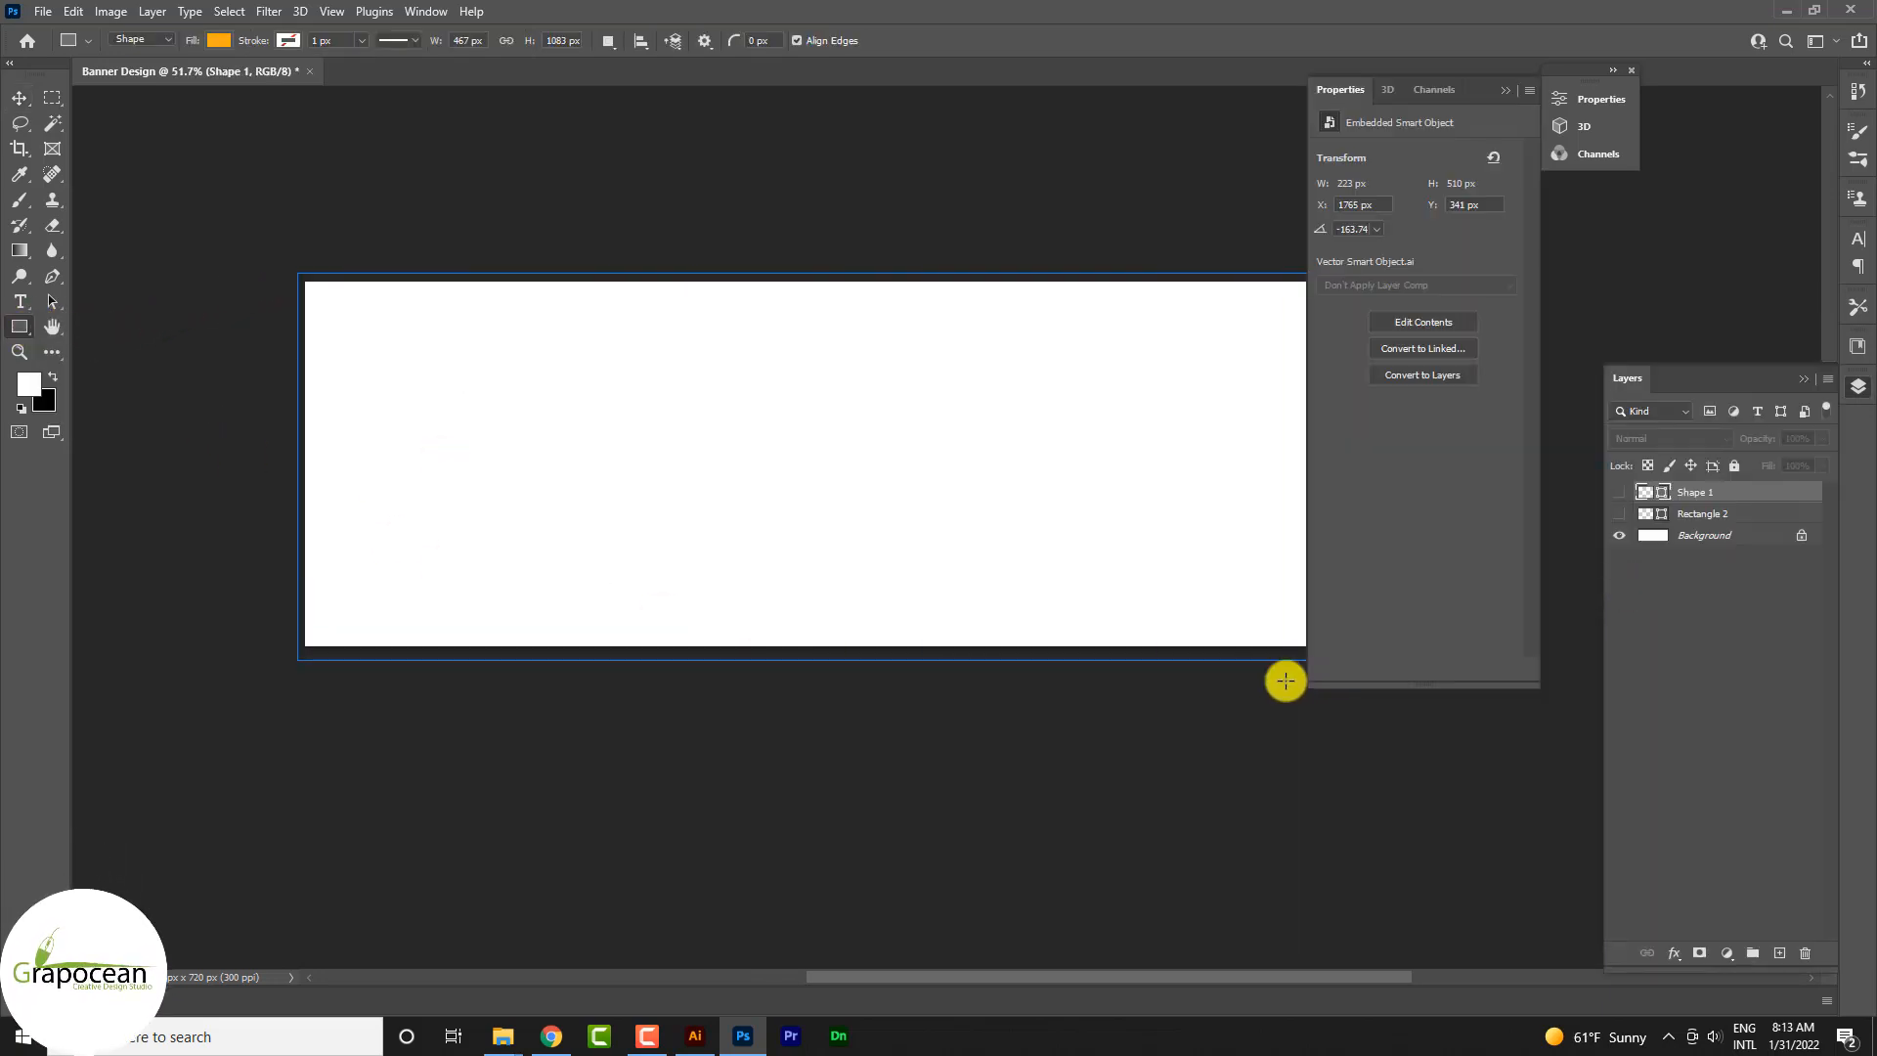
{"action": "left_click", "coordinate": [232, 44]}
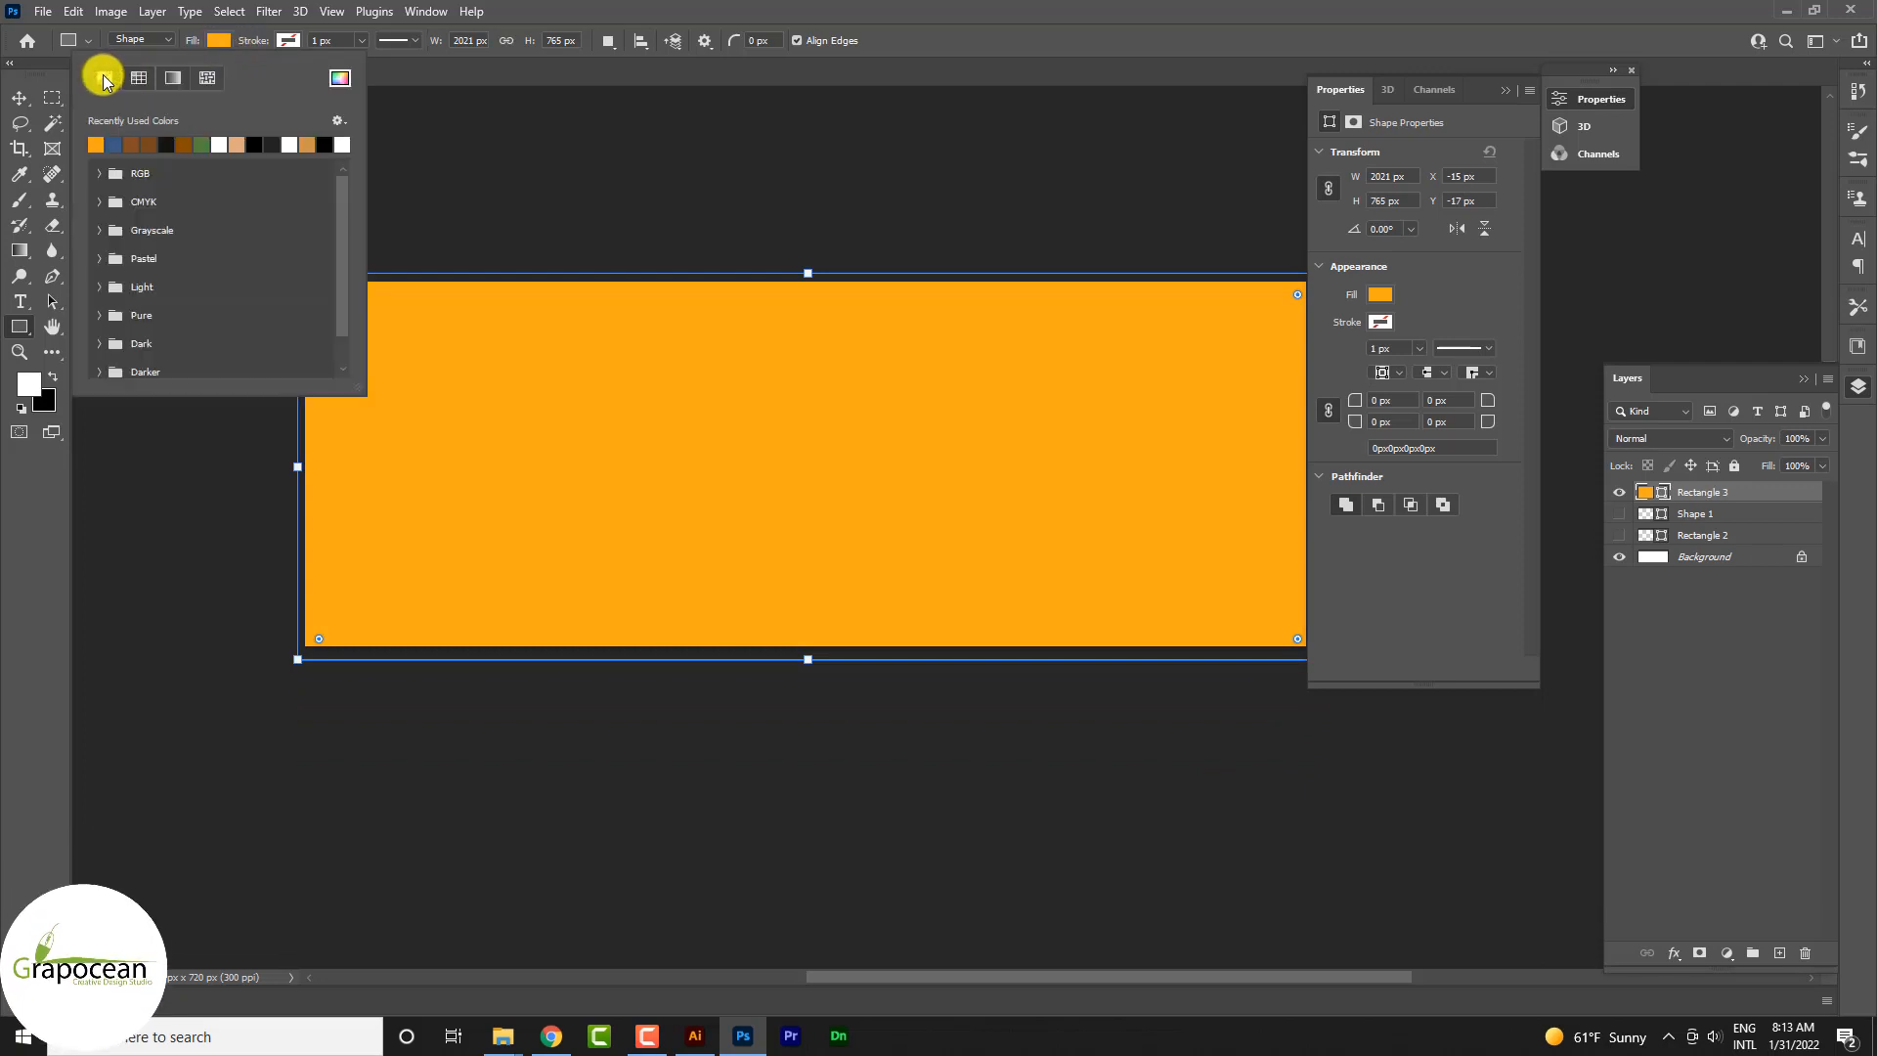
{"action": "left_click", "coordinate": [105, 78]}
{"action": "left_click", "coordinate": [341, 78]}
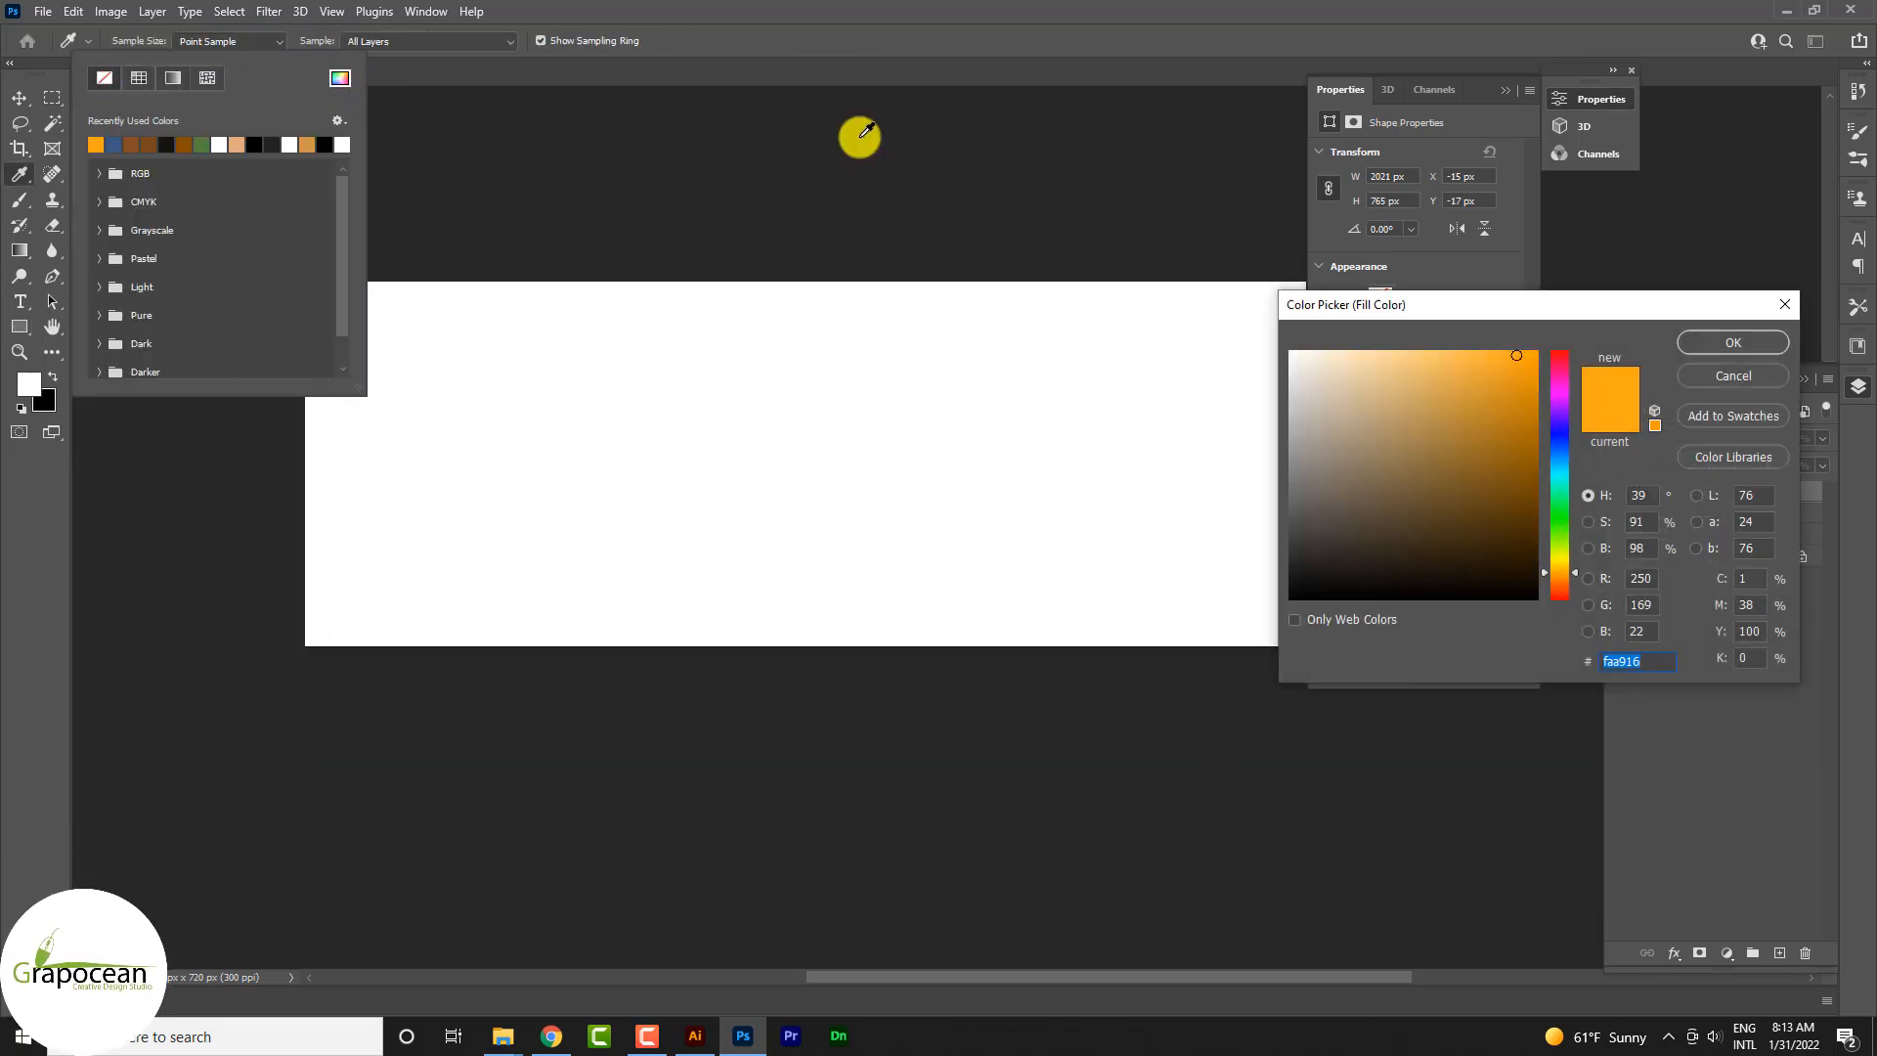
{"action": "left_click", "coordinate": [1731, 376]}
Step: Fill the rectangle with the blue-to-white linear gradient at a 2° angle, moving the blue stop to the start and the midpoint towards white
{"action": "left_click", "coordinate": [176, 79]}
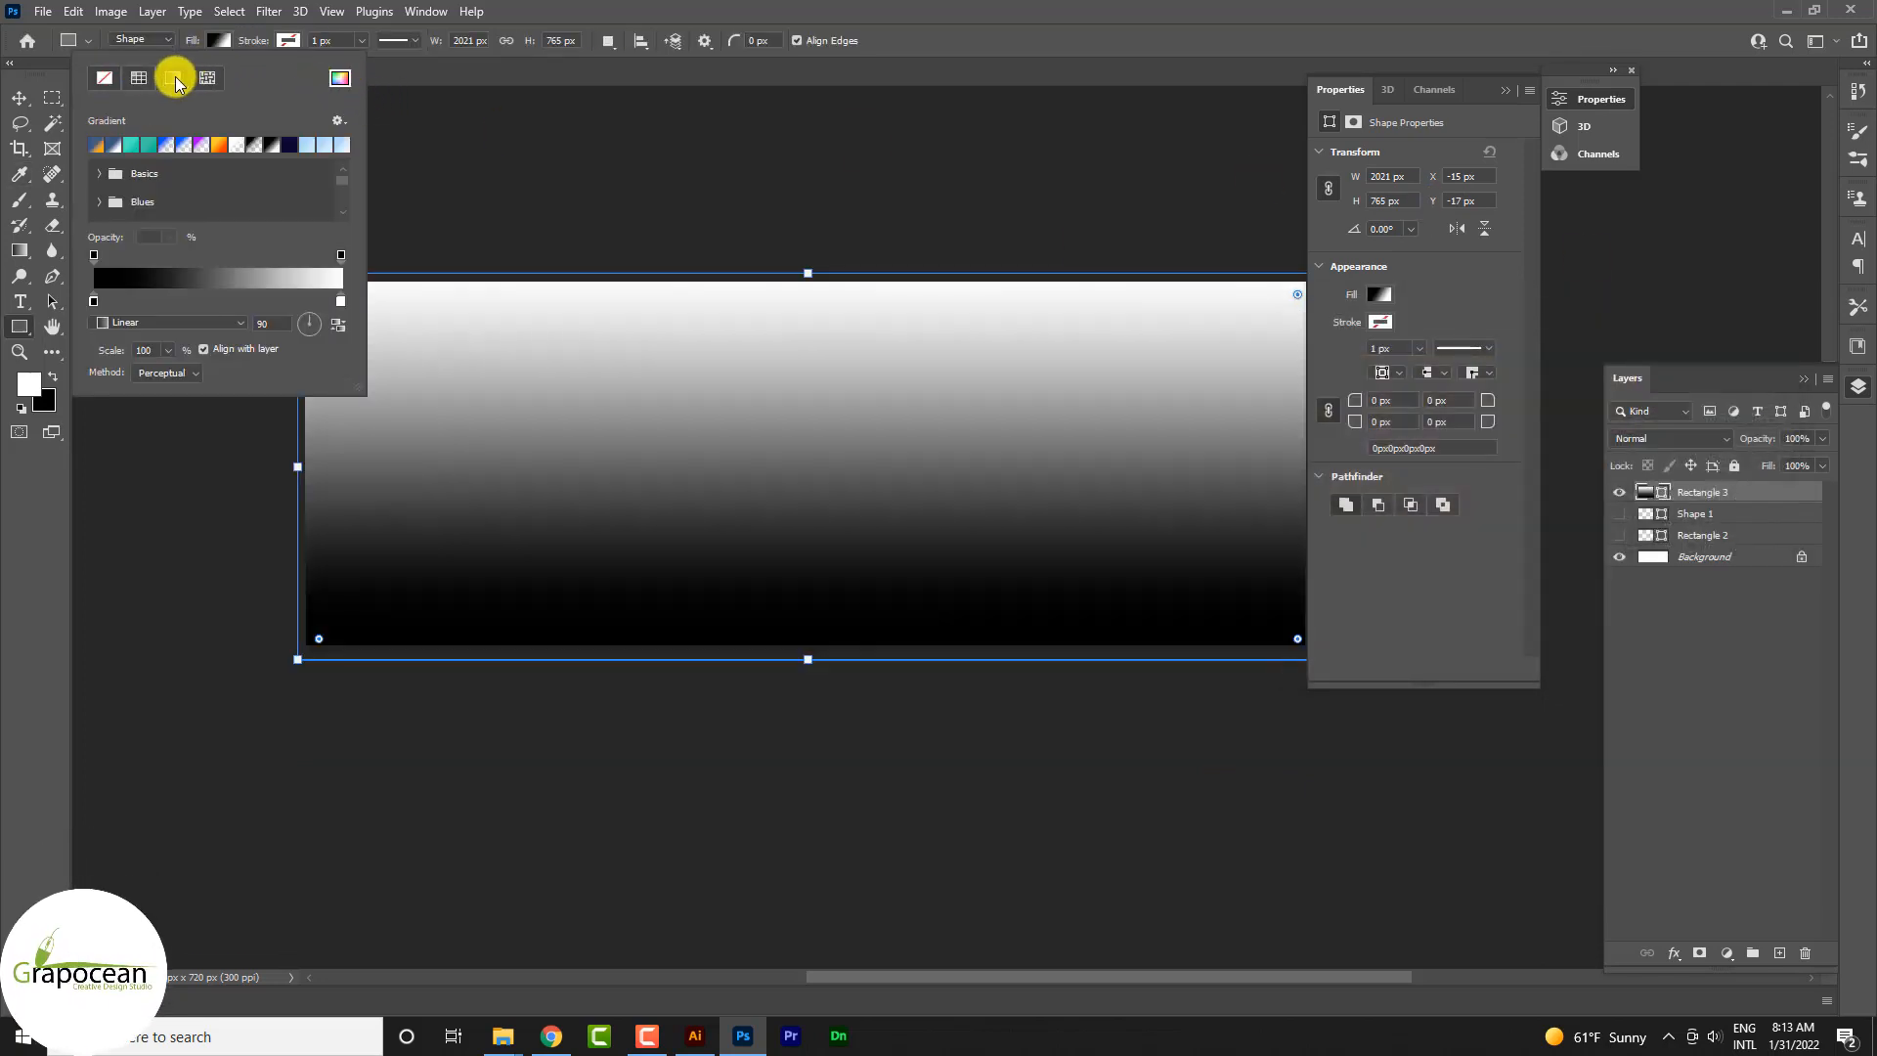
{"action": "left_click", "coordinate": [111, 145]}
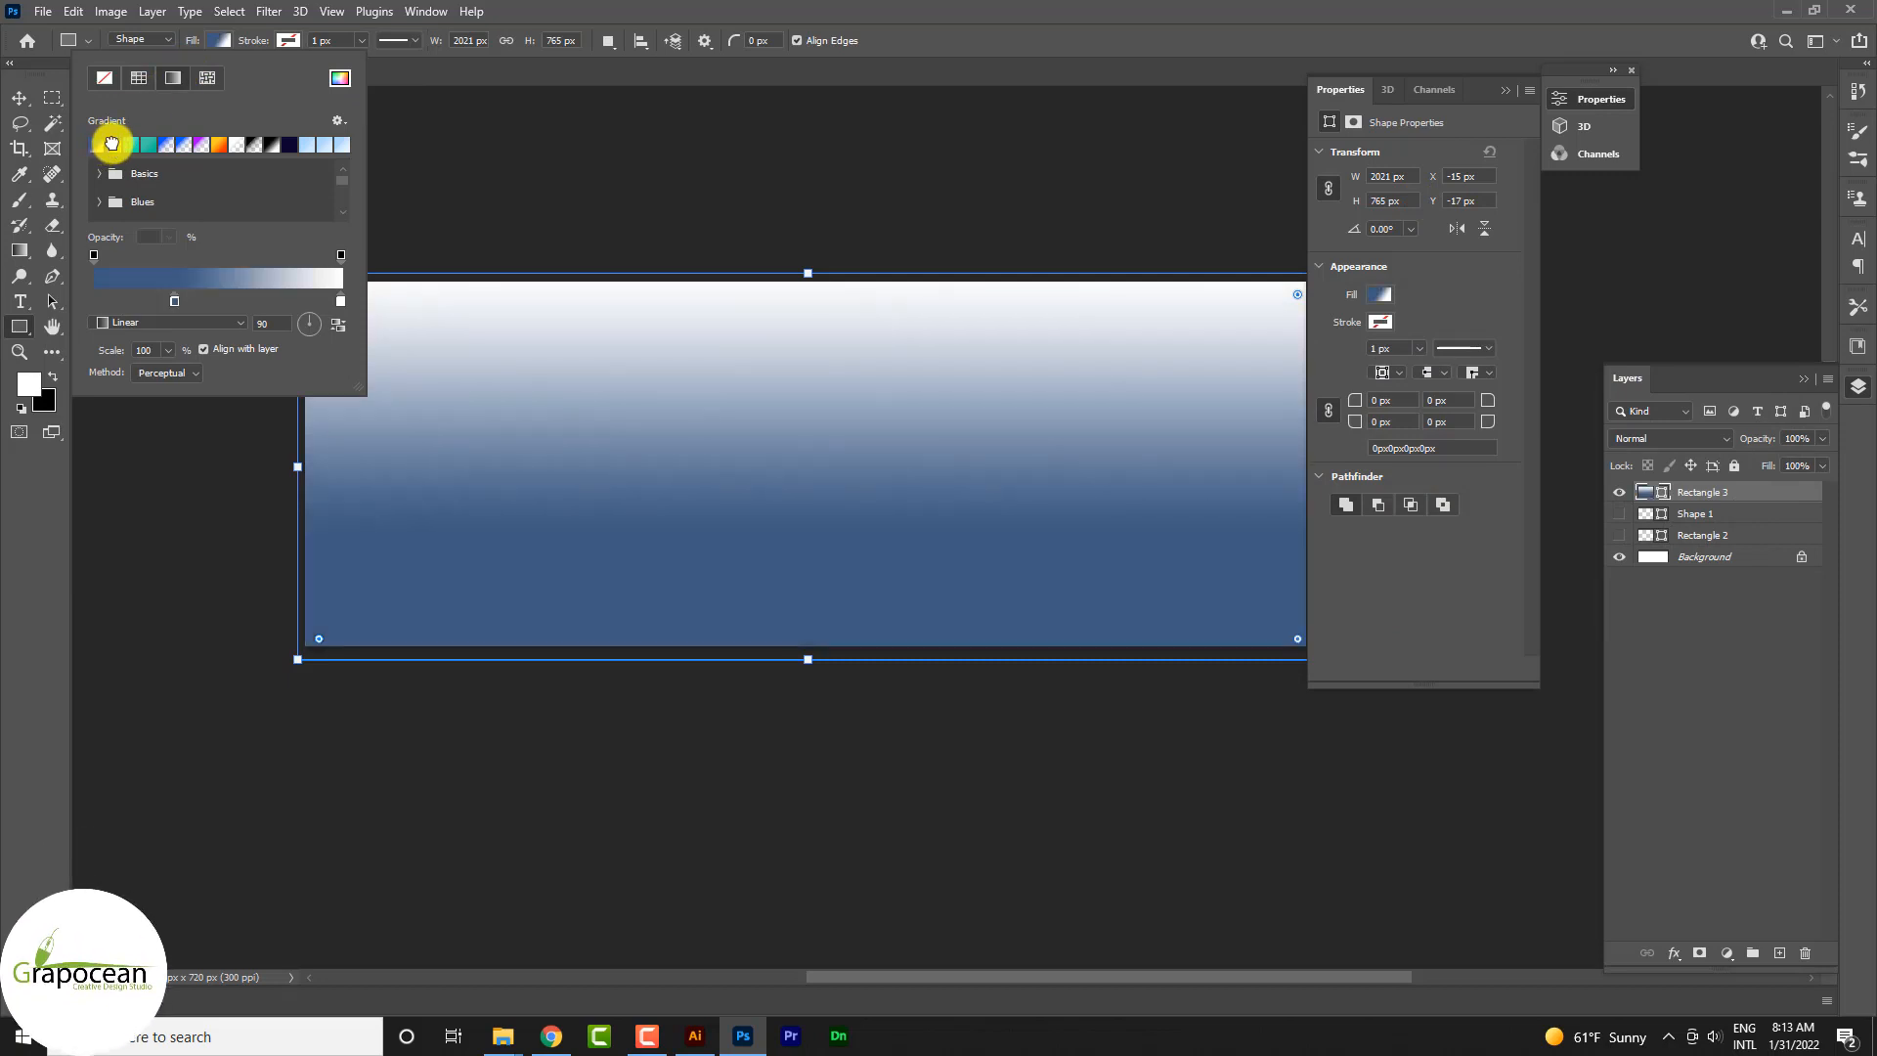
{"action": "left_click_drag", "start_coordinate": [330, 314], "coordinate": [490, 336]}
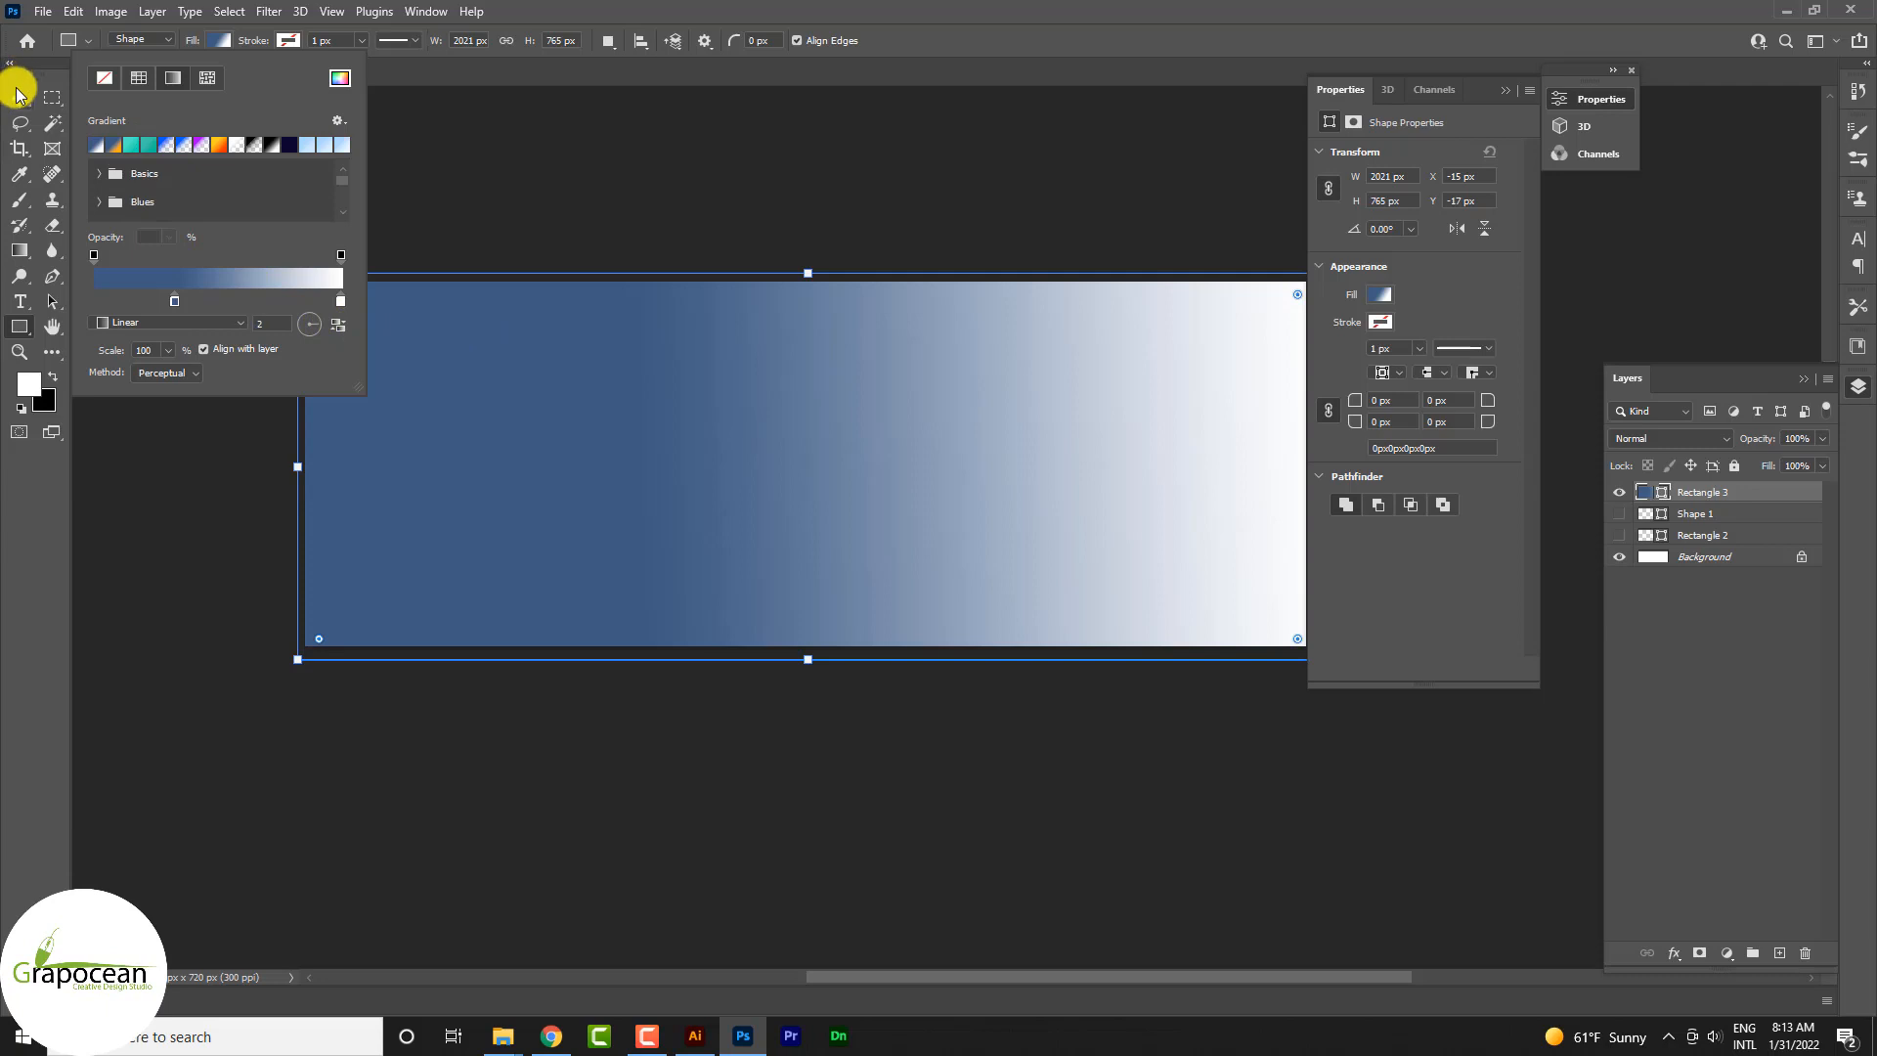
{"action": "left_click_drag", "start_coordinate": [174, 300], "coordinate": [63, 301]}
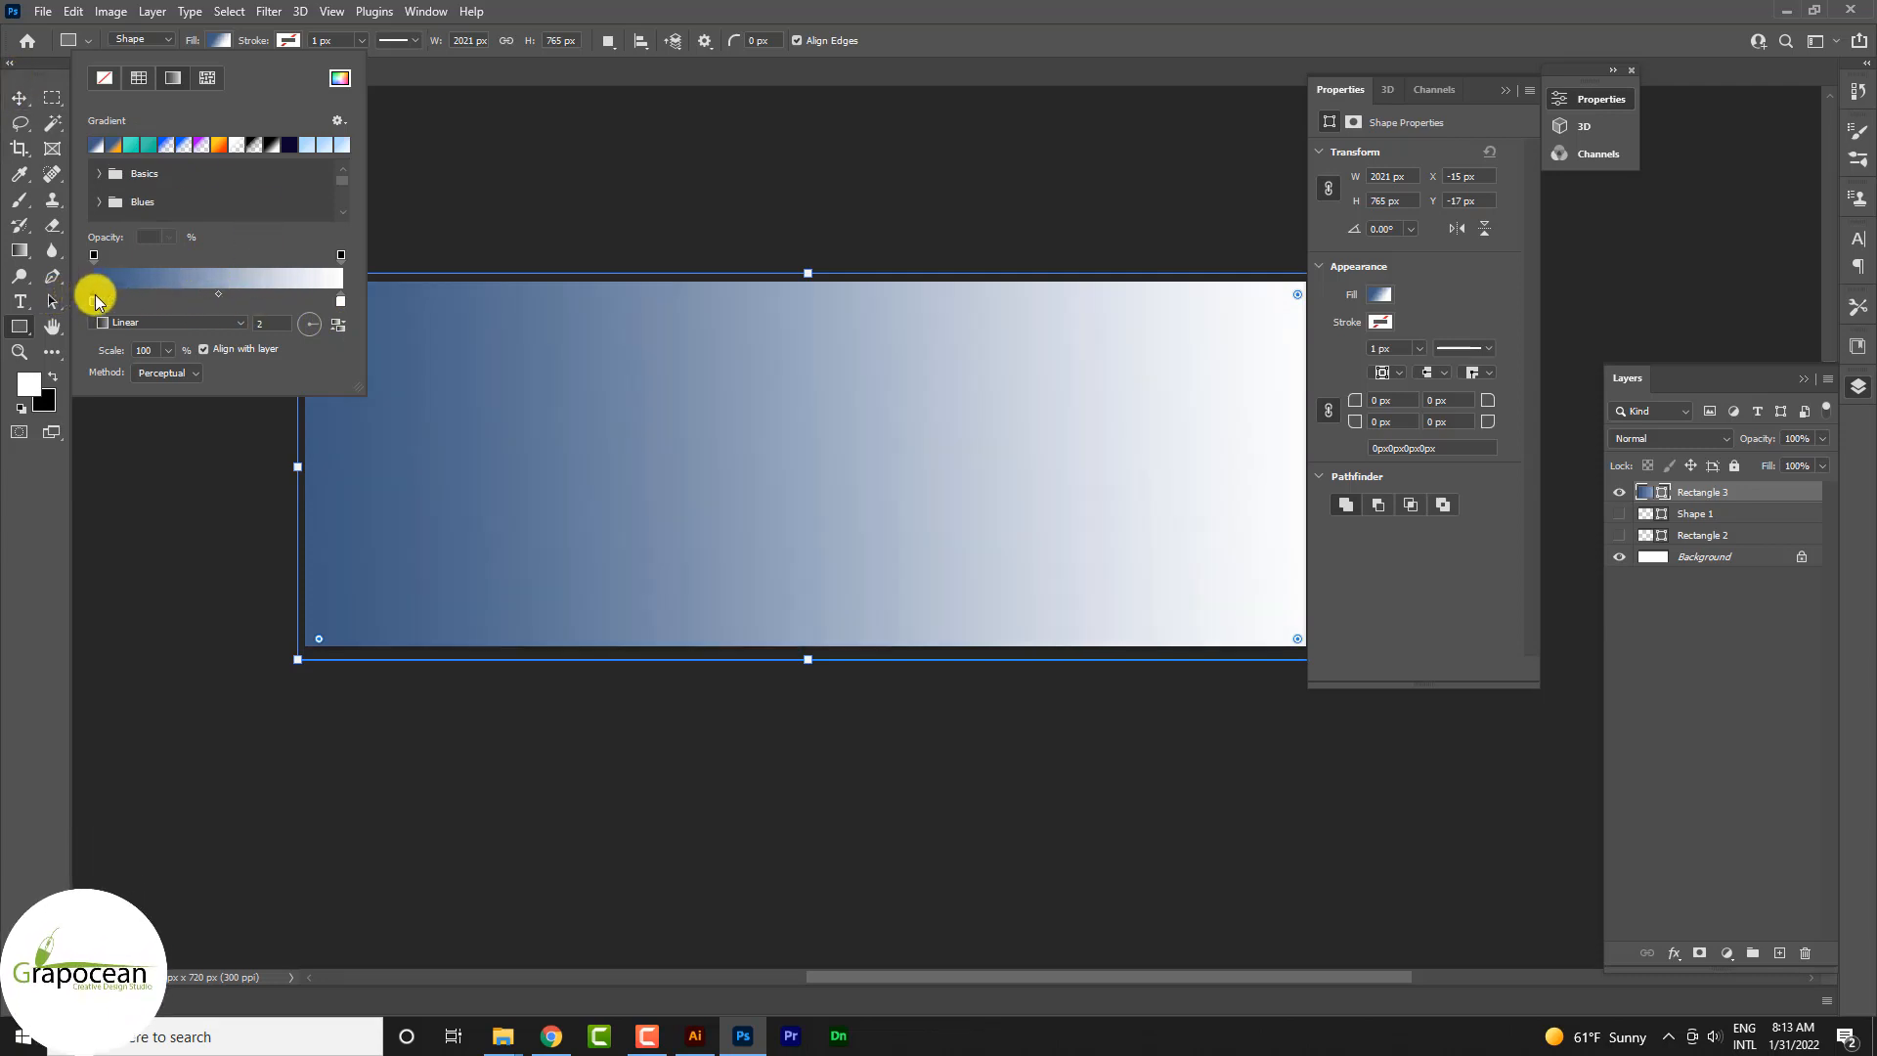
{"action": "left_click_drag", "start_coordinate": [218, 294], "coordinate": [269, 300]}
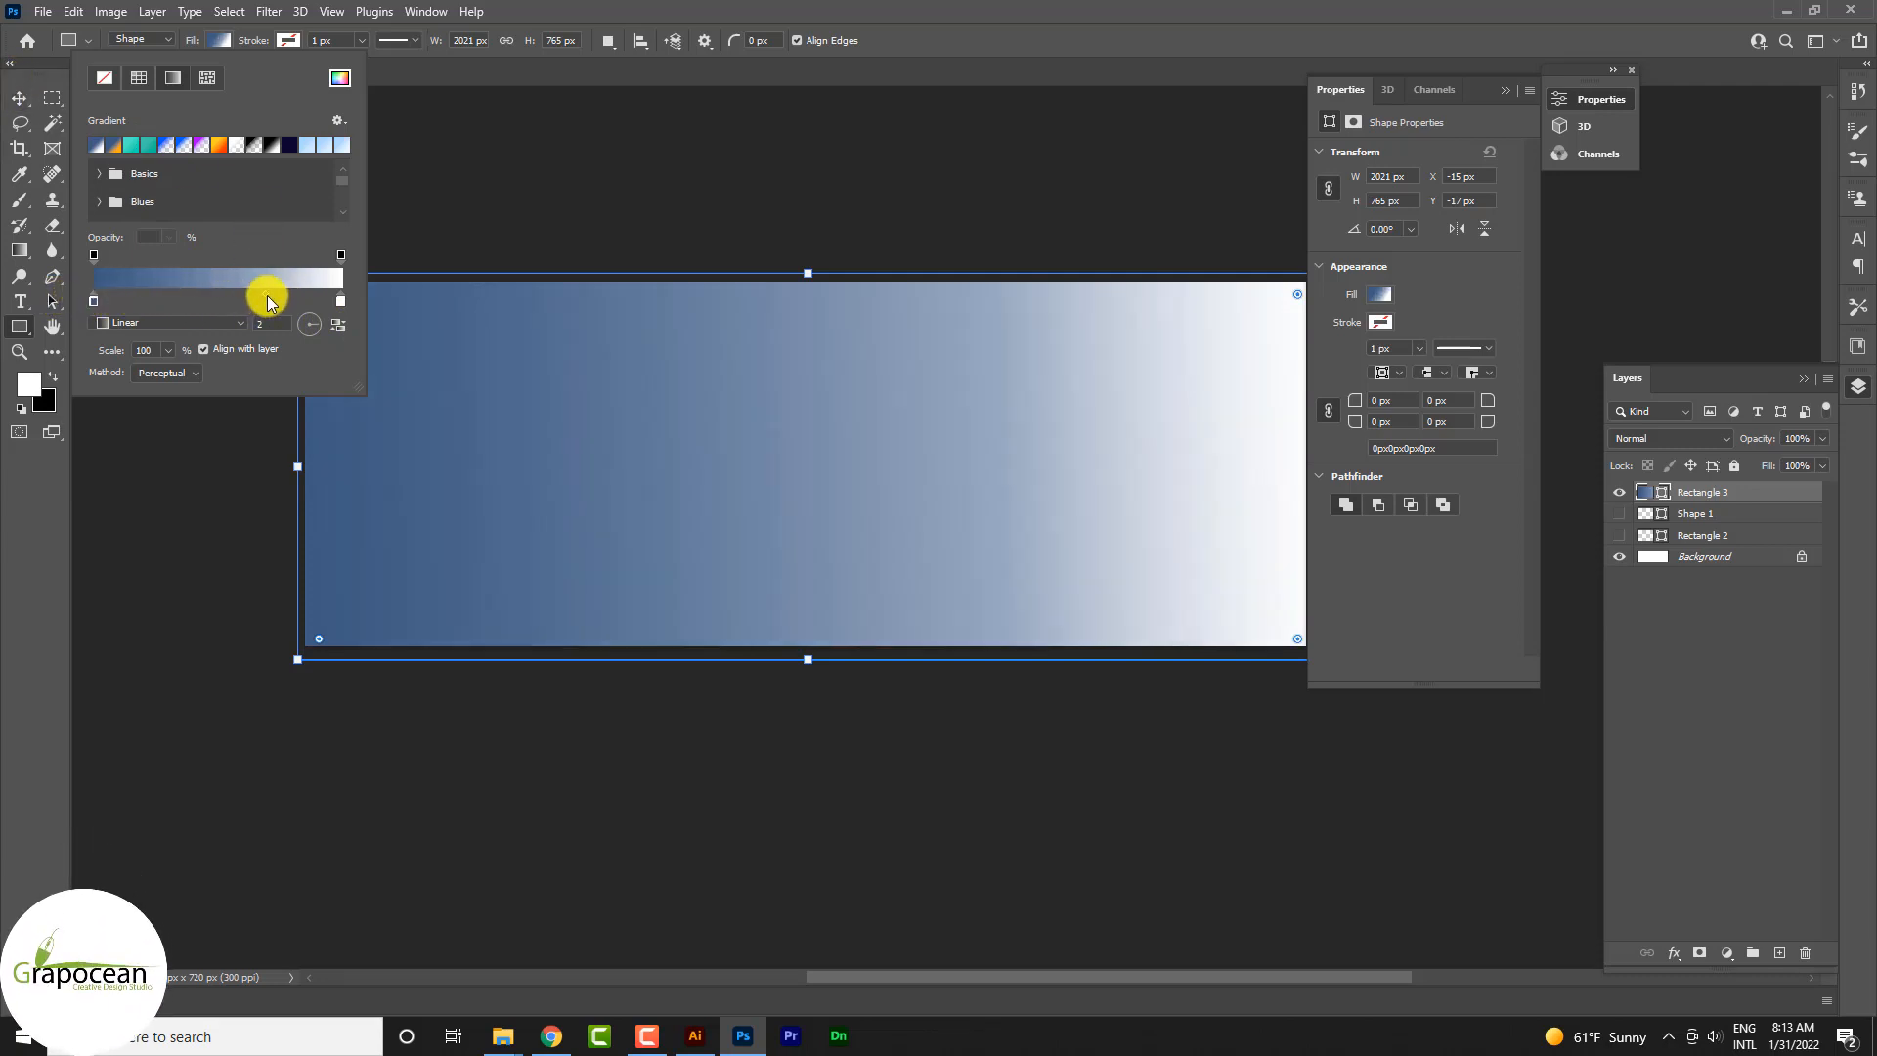
{"action": "left_click", "coordinate": [19, 97]}
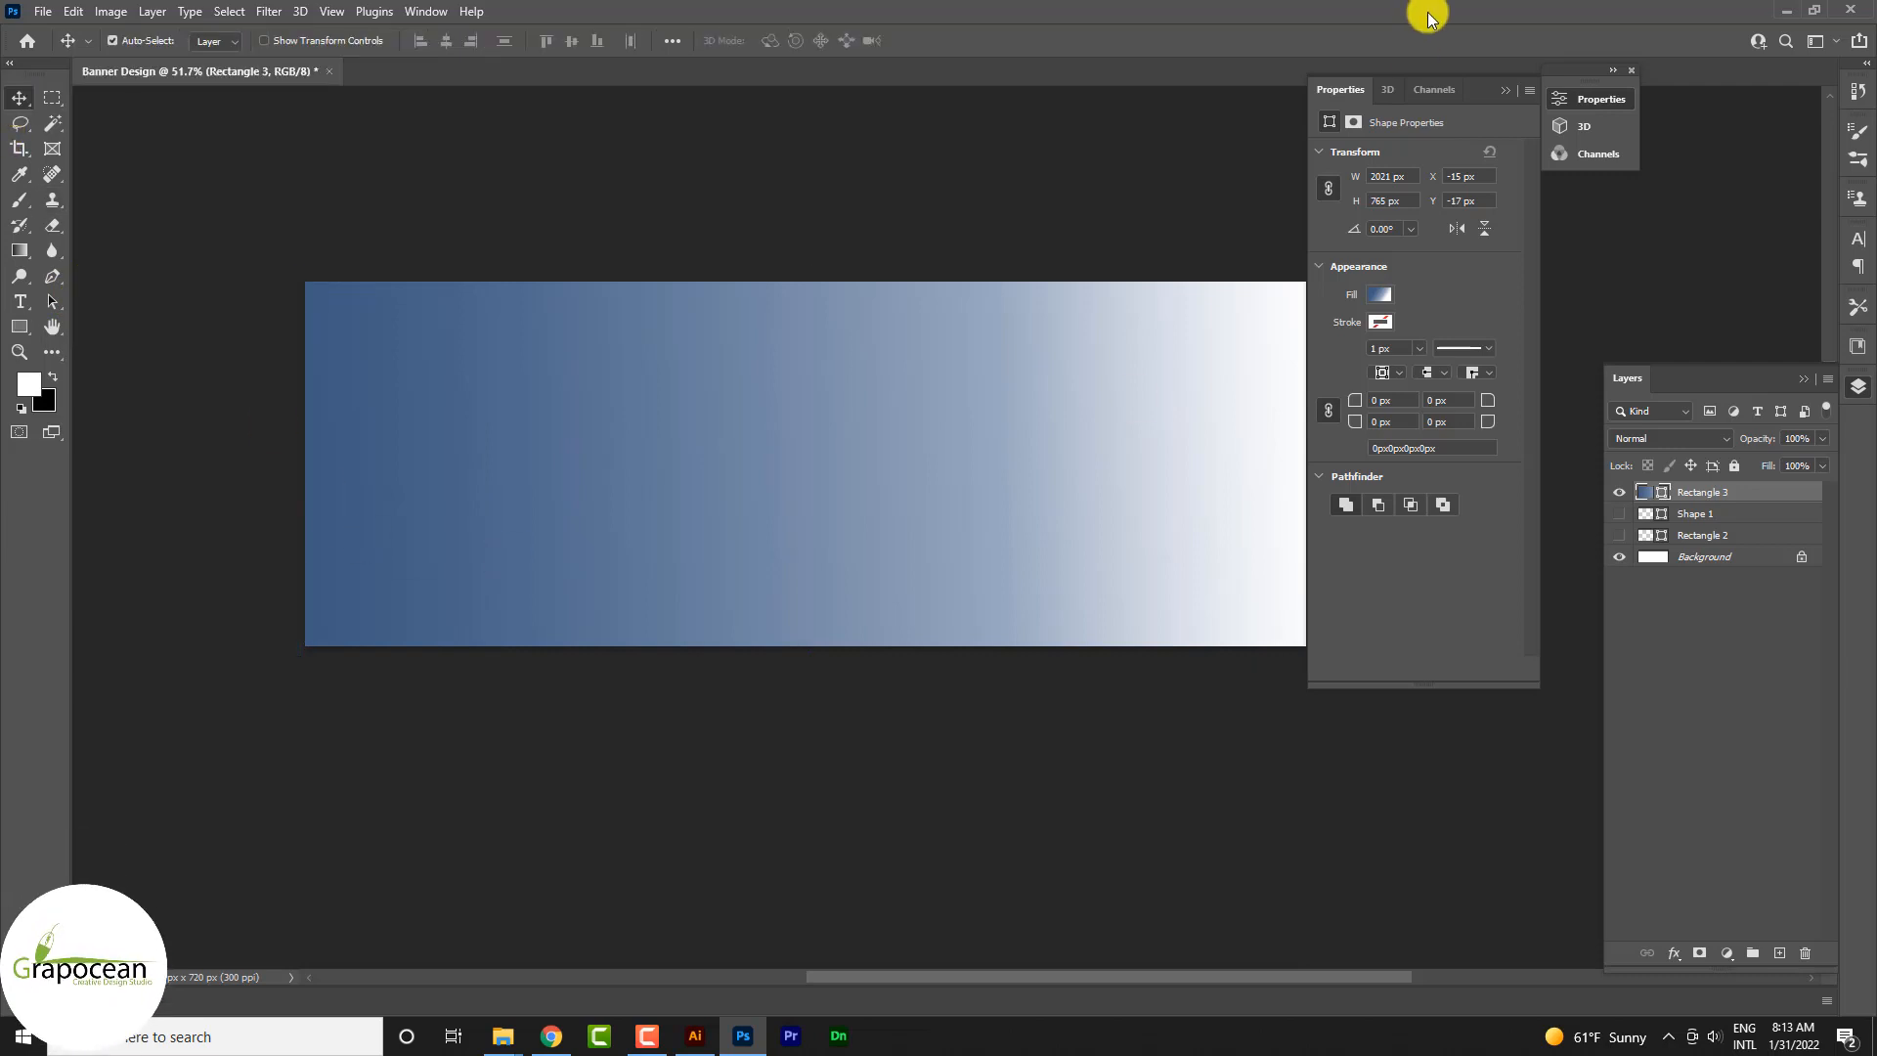
{"action": "left_click", "coordinate": [1506, 92]}
Step: Open the cutout images model_ccexpress and model 2_ccexpress from the fashion banner folder
{"action": "left_click", "coordinate": [43, 11]}
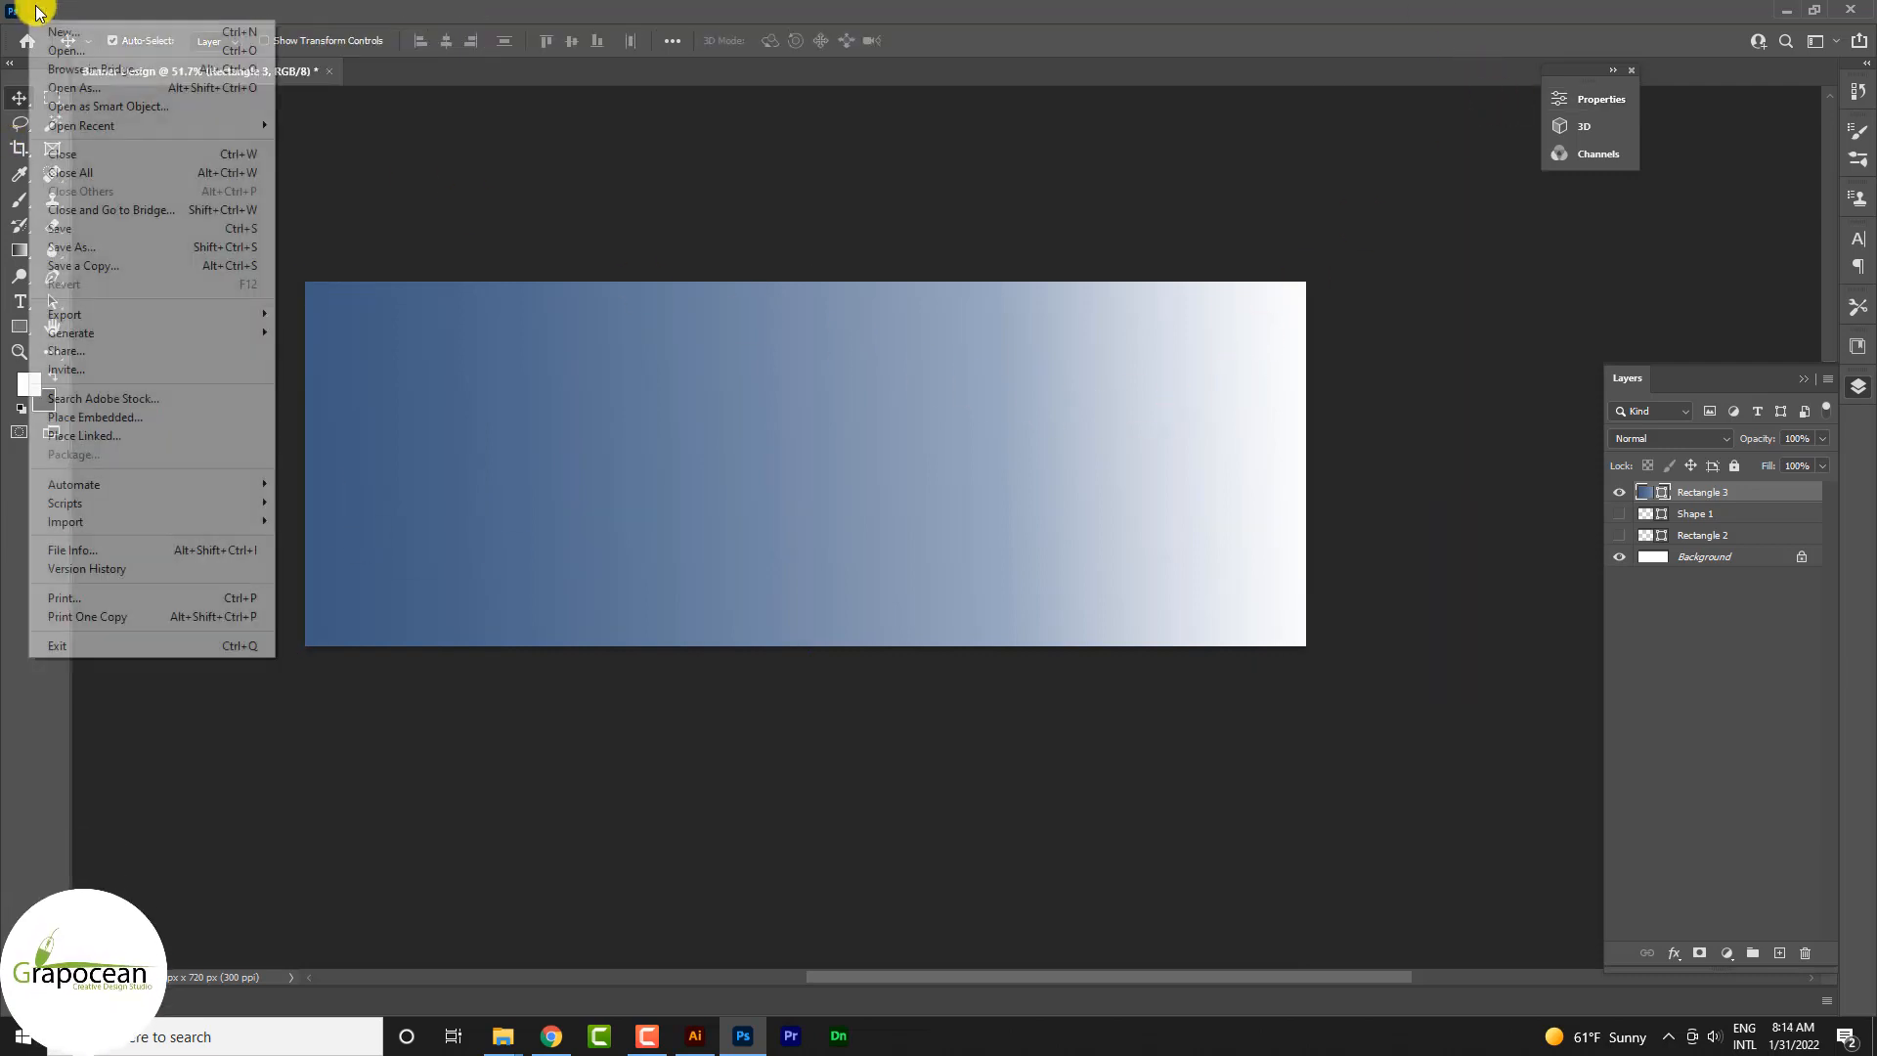
{"action": "left_click", "coordinate": [73, 51]}
{"action": "left_click", "coordinate": [1171, 272]}
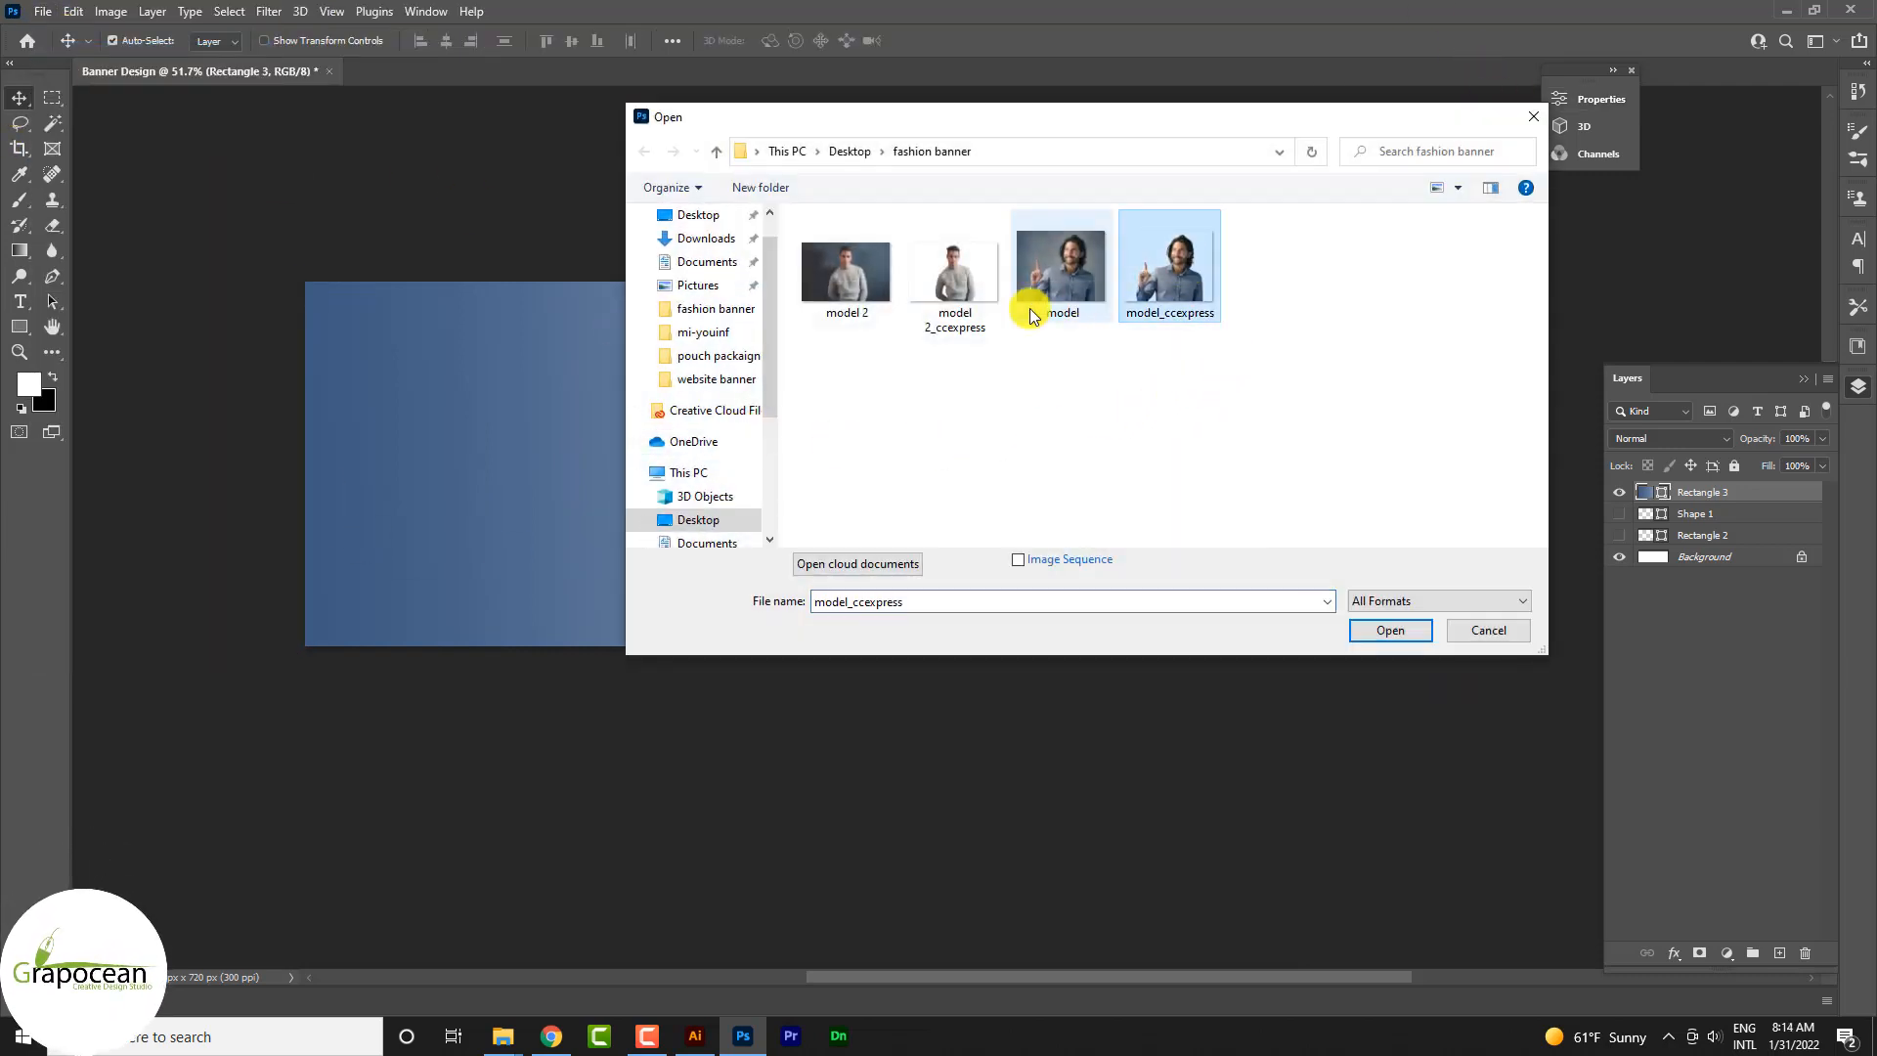
{"action": "left_click", "coordinate": [941, 284], "text": "ctrl"}
{"action": "left_click", "coordinate": [1390, 630]}
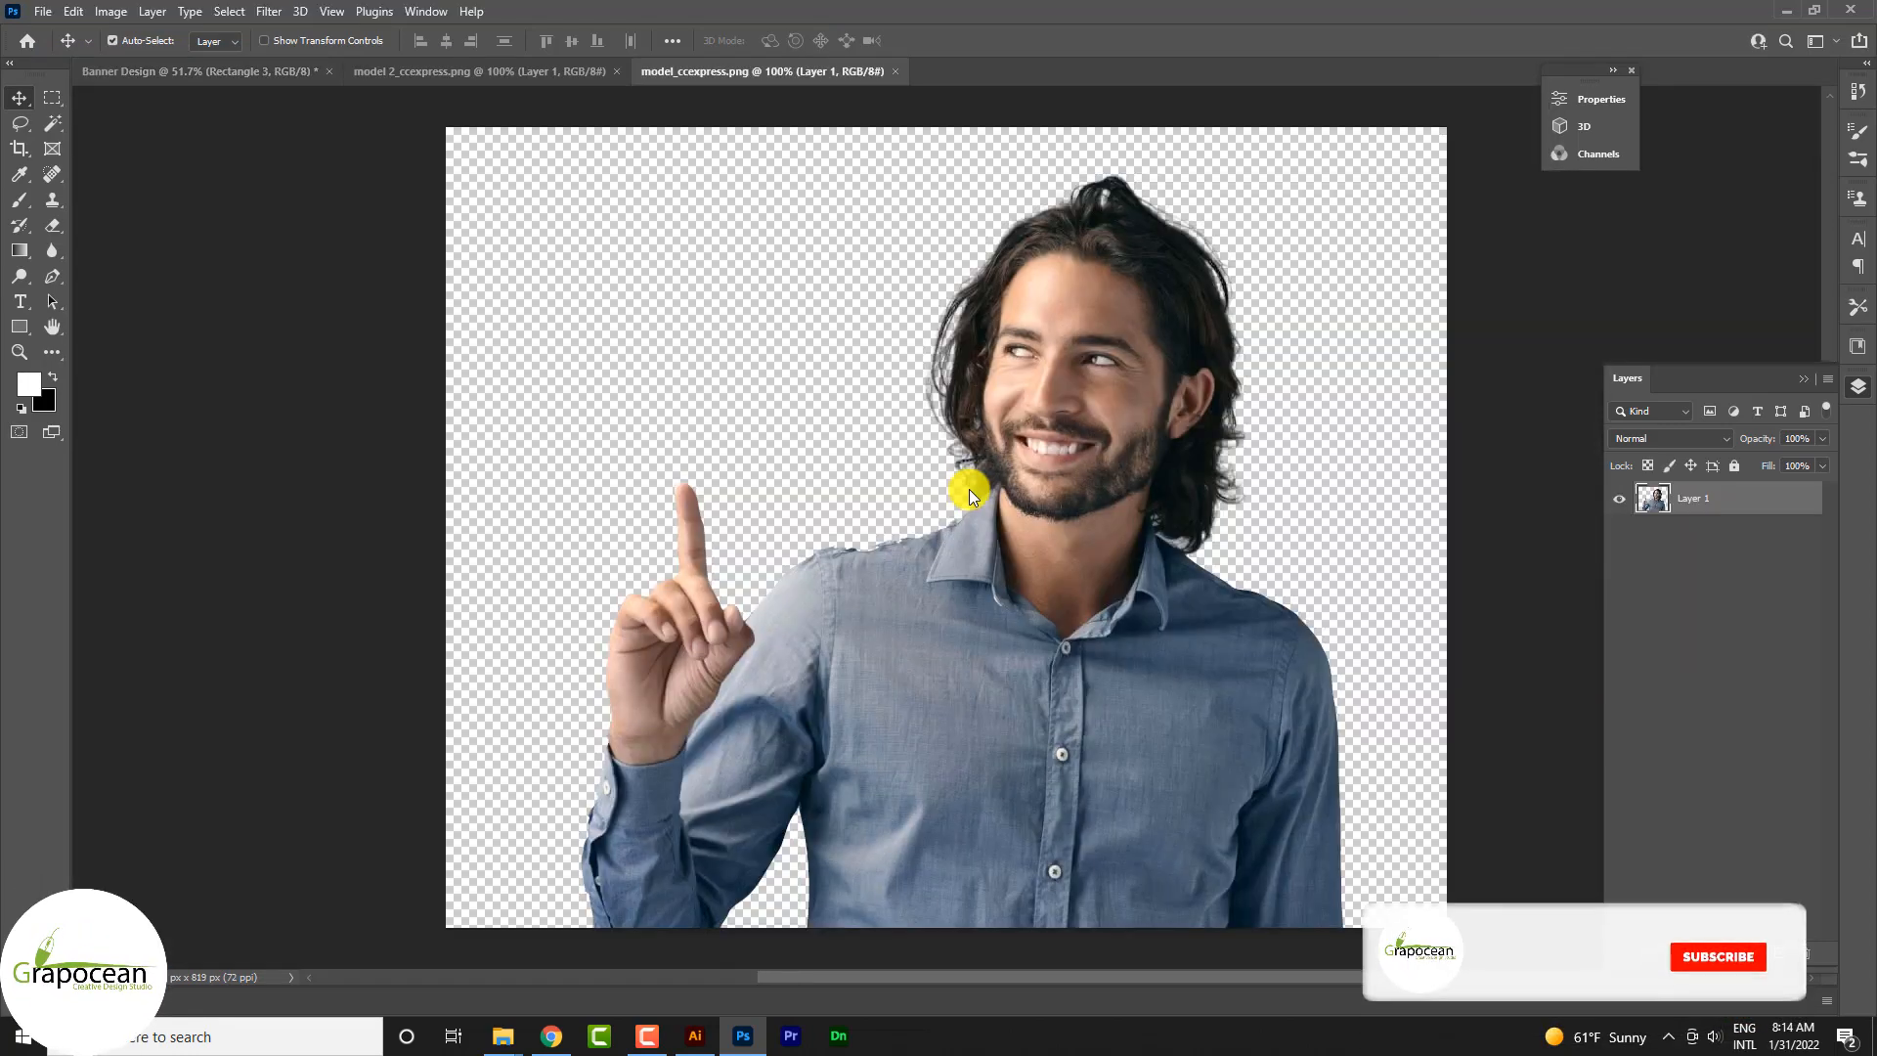
Step: Copy the smiling man in the blue shirt from model_ccexpress.png into the Banner Design document
{"action": "left_click", "coordinate": [554, 77]}
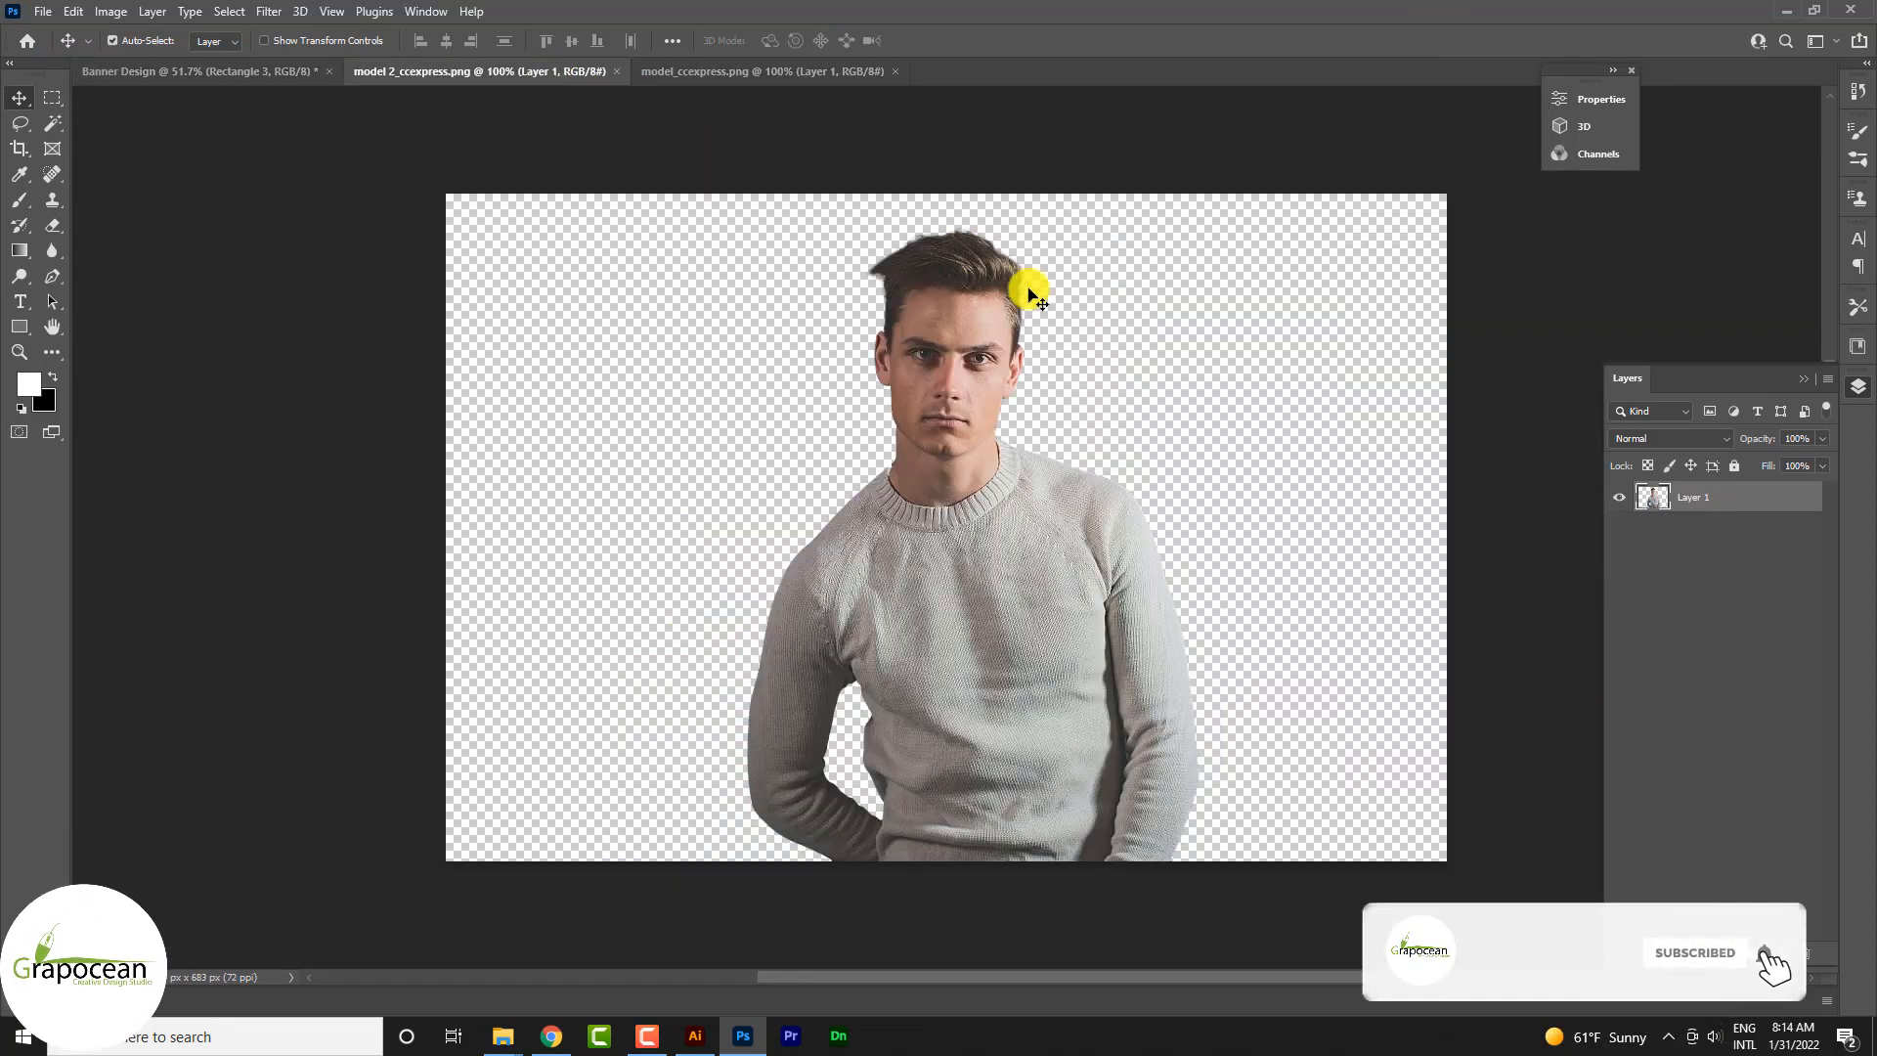
{"action": "left_click", "coordinate": [741, 65]}
{"action": "left_click_drag", "start_coordinate": [931, 279], "coordinate": [1010, 528]}
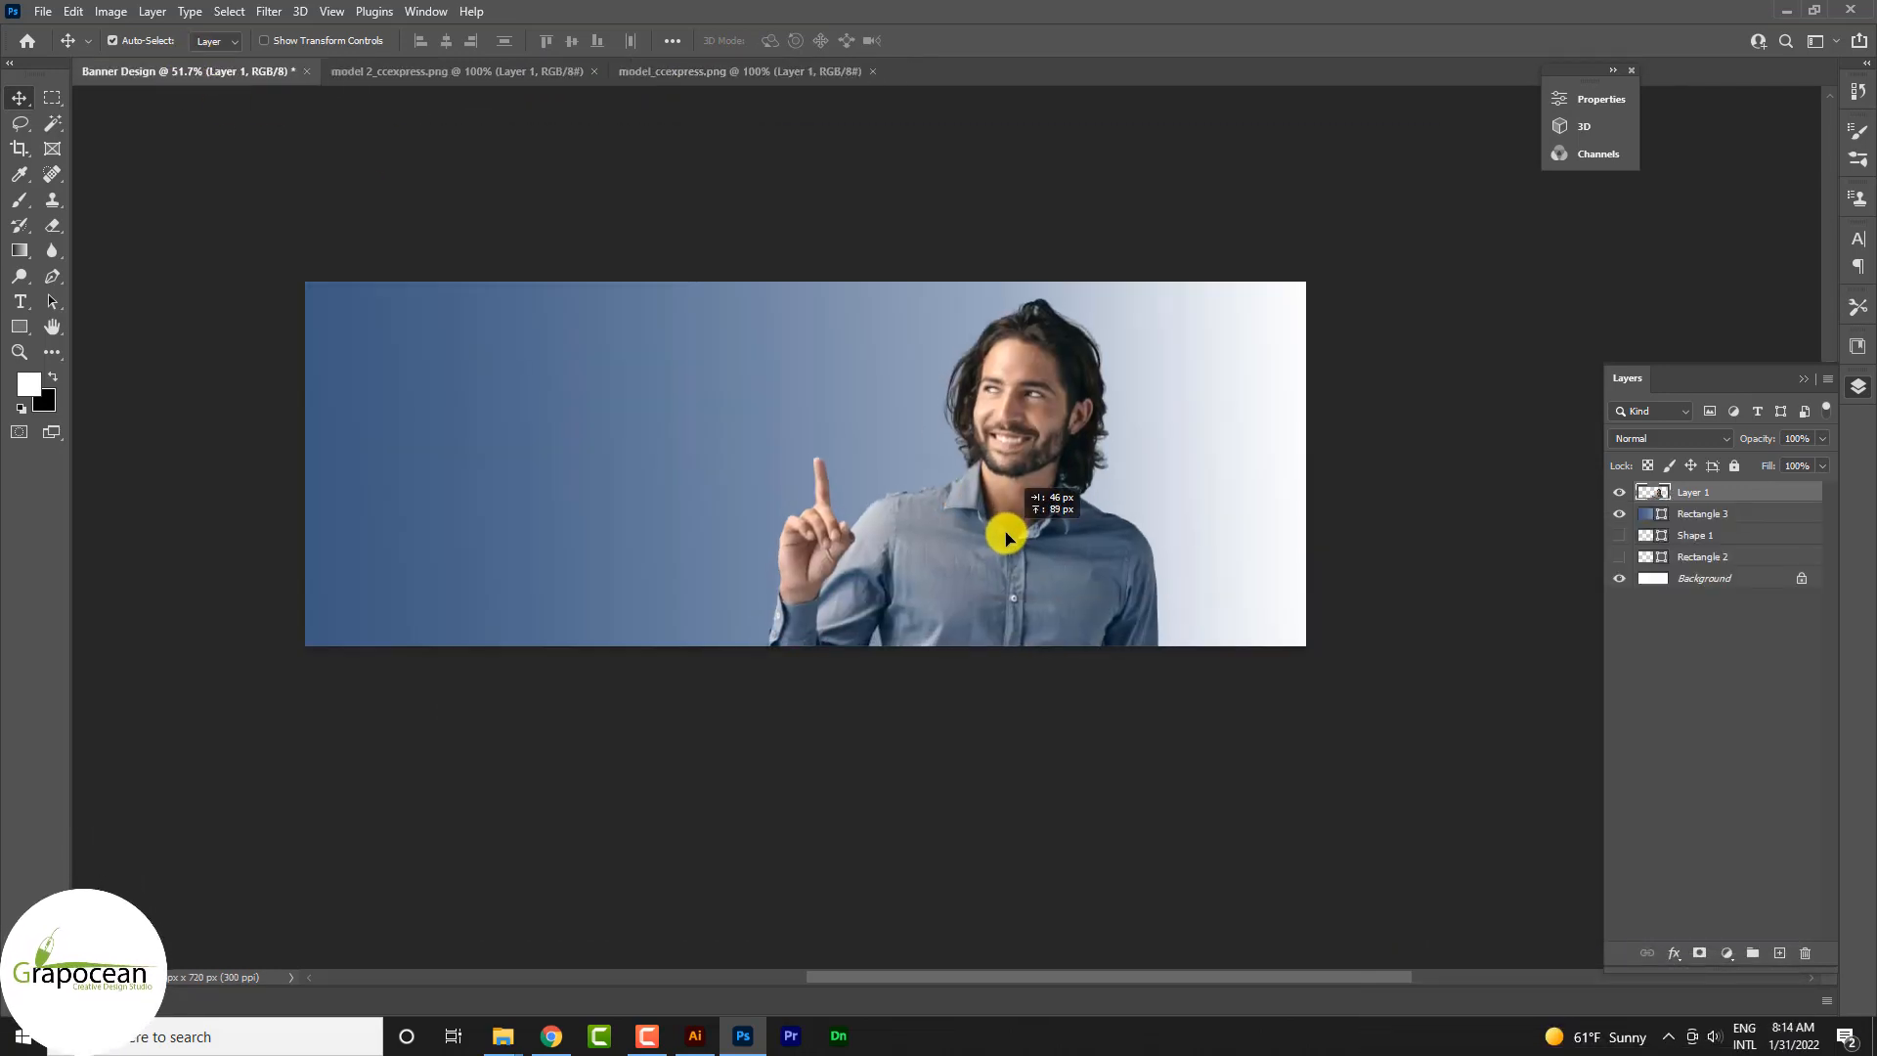
Step: Scale the smiling man to about 90% and shift him slightly right so his torso runs off the banner's lower edge
{"action": "key", "text": "ctrl+t"}
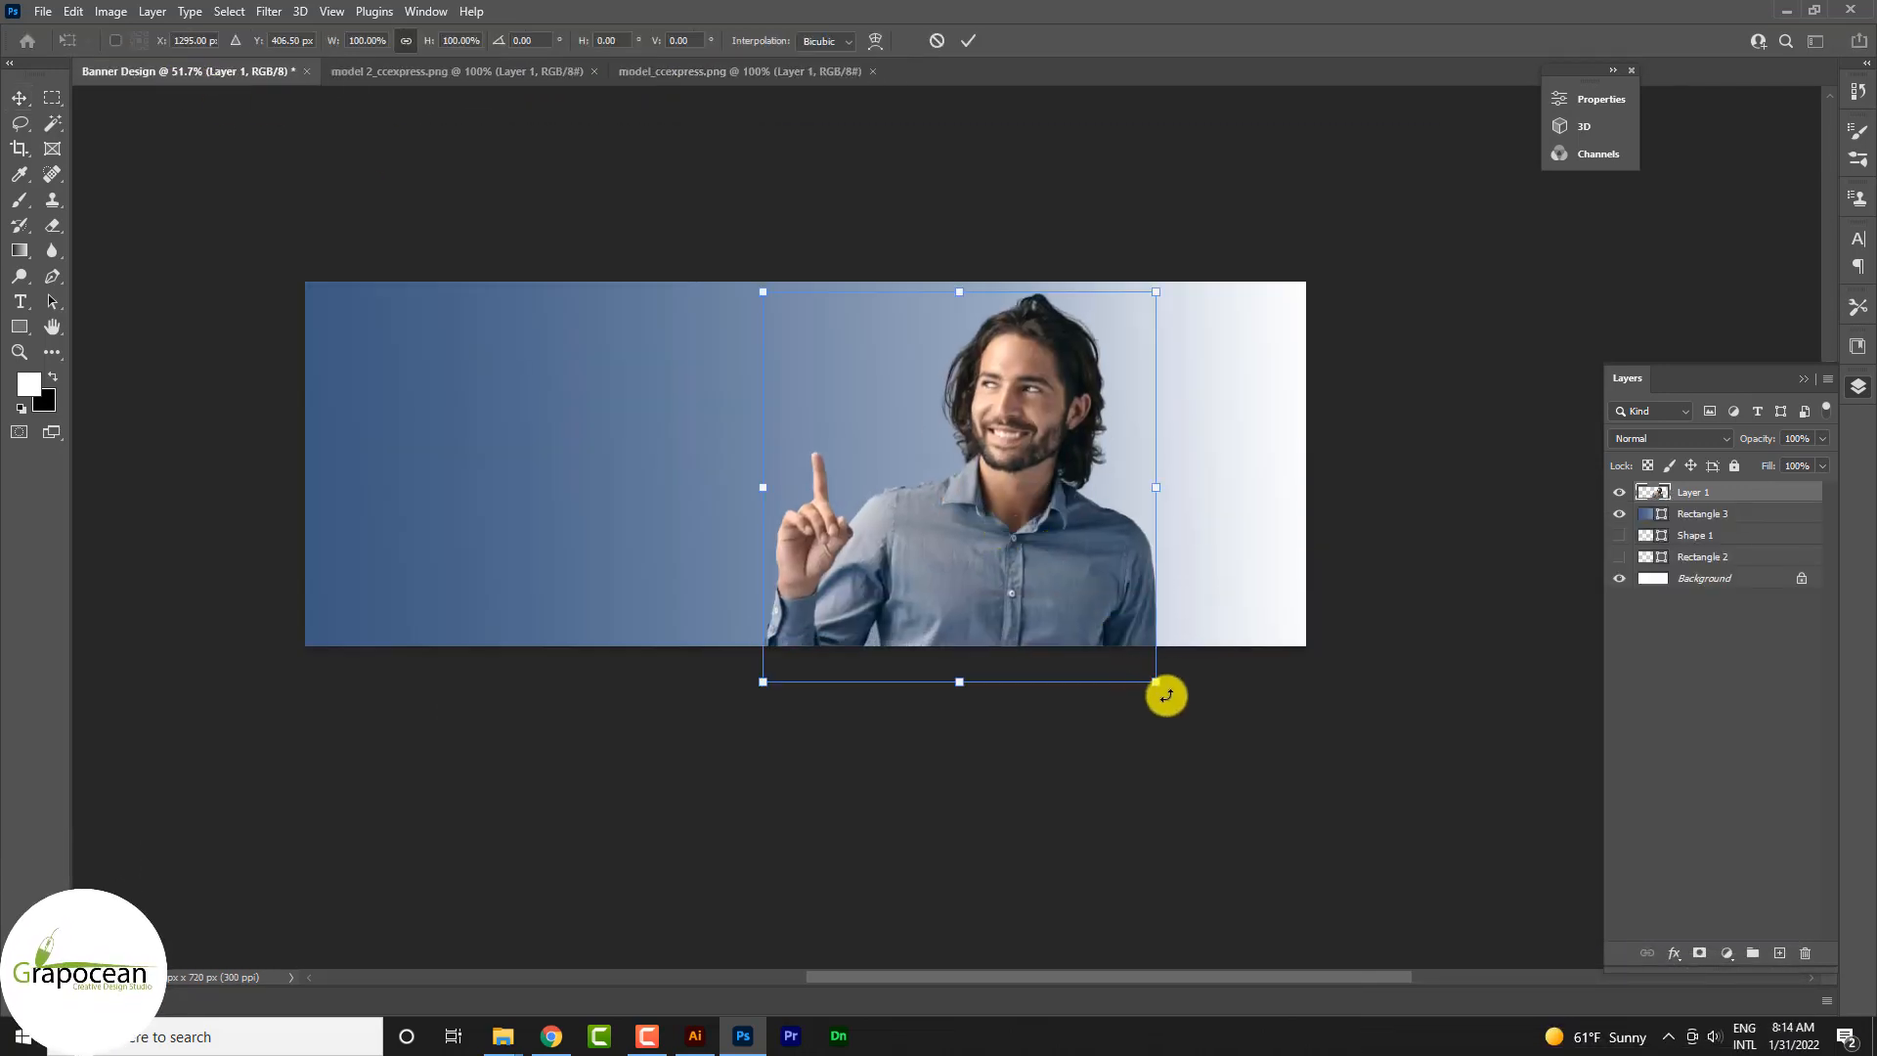
{"action": "left_click_drag", "start_coordinate": [1151, 679], "coordinate": [1123, 665]}
{"action": "left_click_drag", "start_coordinate": [1065, 592], "coordinate": [1085, 598]}
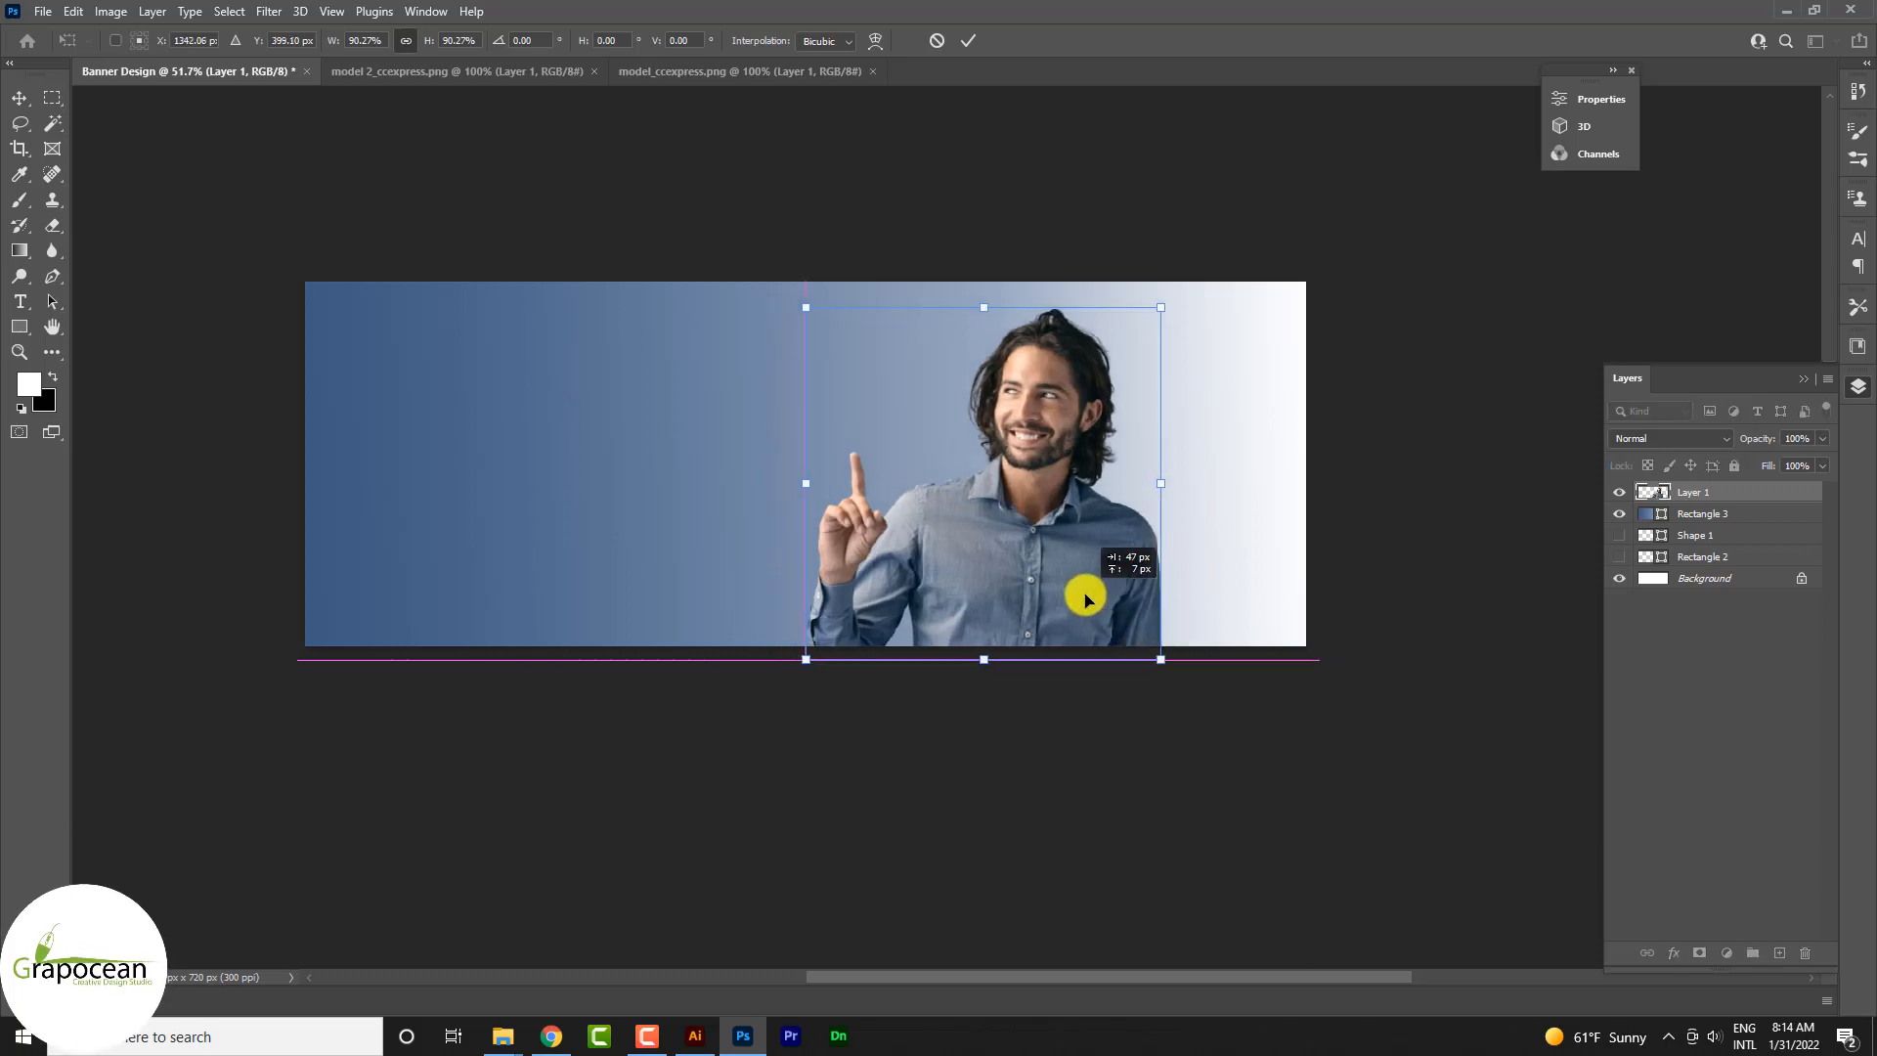
{"action": "left_click", "coordinate": [970, 44]}
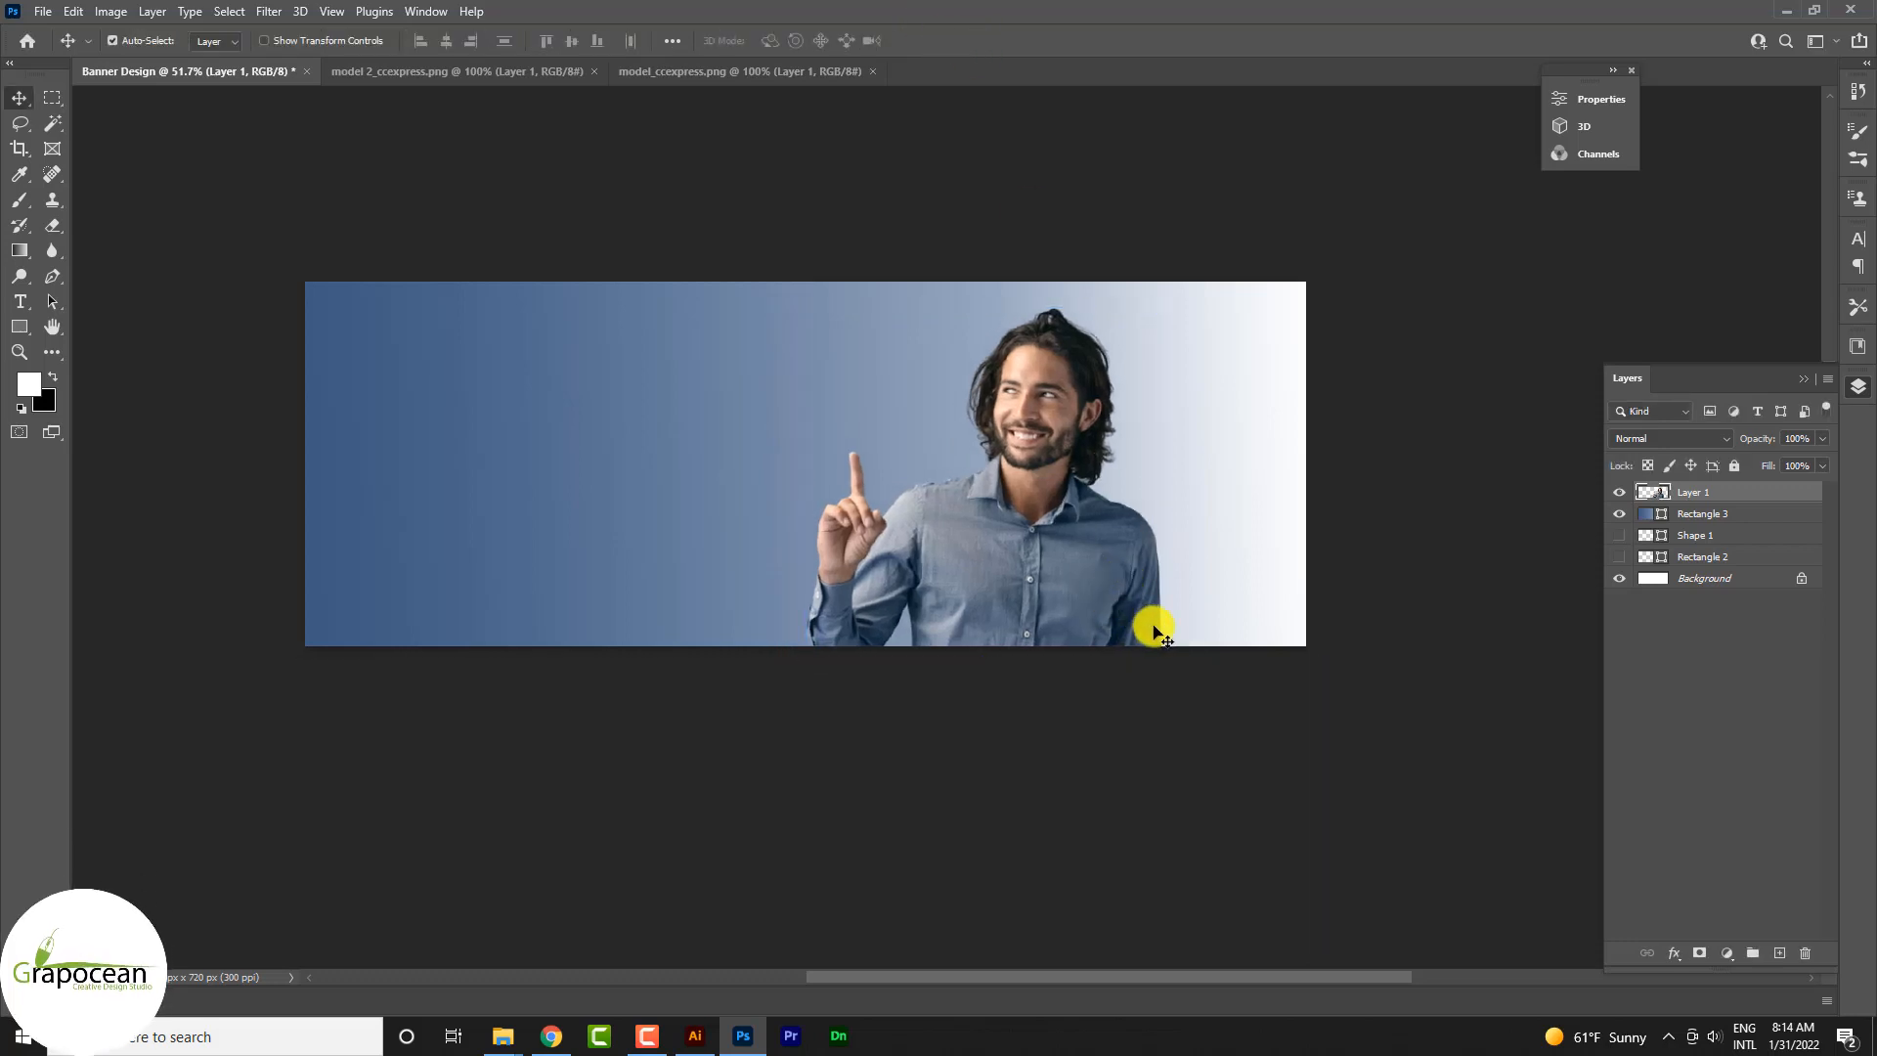
Step: Copy the man in the grey sweater from model 2_ccexpress.png into the banner, directly above the gradient rectangle's layer
{"action": "left_click", "coordinate": [1237, 610]}
{"action": "scroll", "coordinate": [1237, 610], "scroll_direction": "up", "scroll_amount": 1}
{"action": "scroll", "coordinate": [1237, 608], "scroll_direction": "down", "scroll_amount": 2}
{"action": "left_click", "coordinate": [714, 78]}
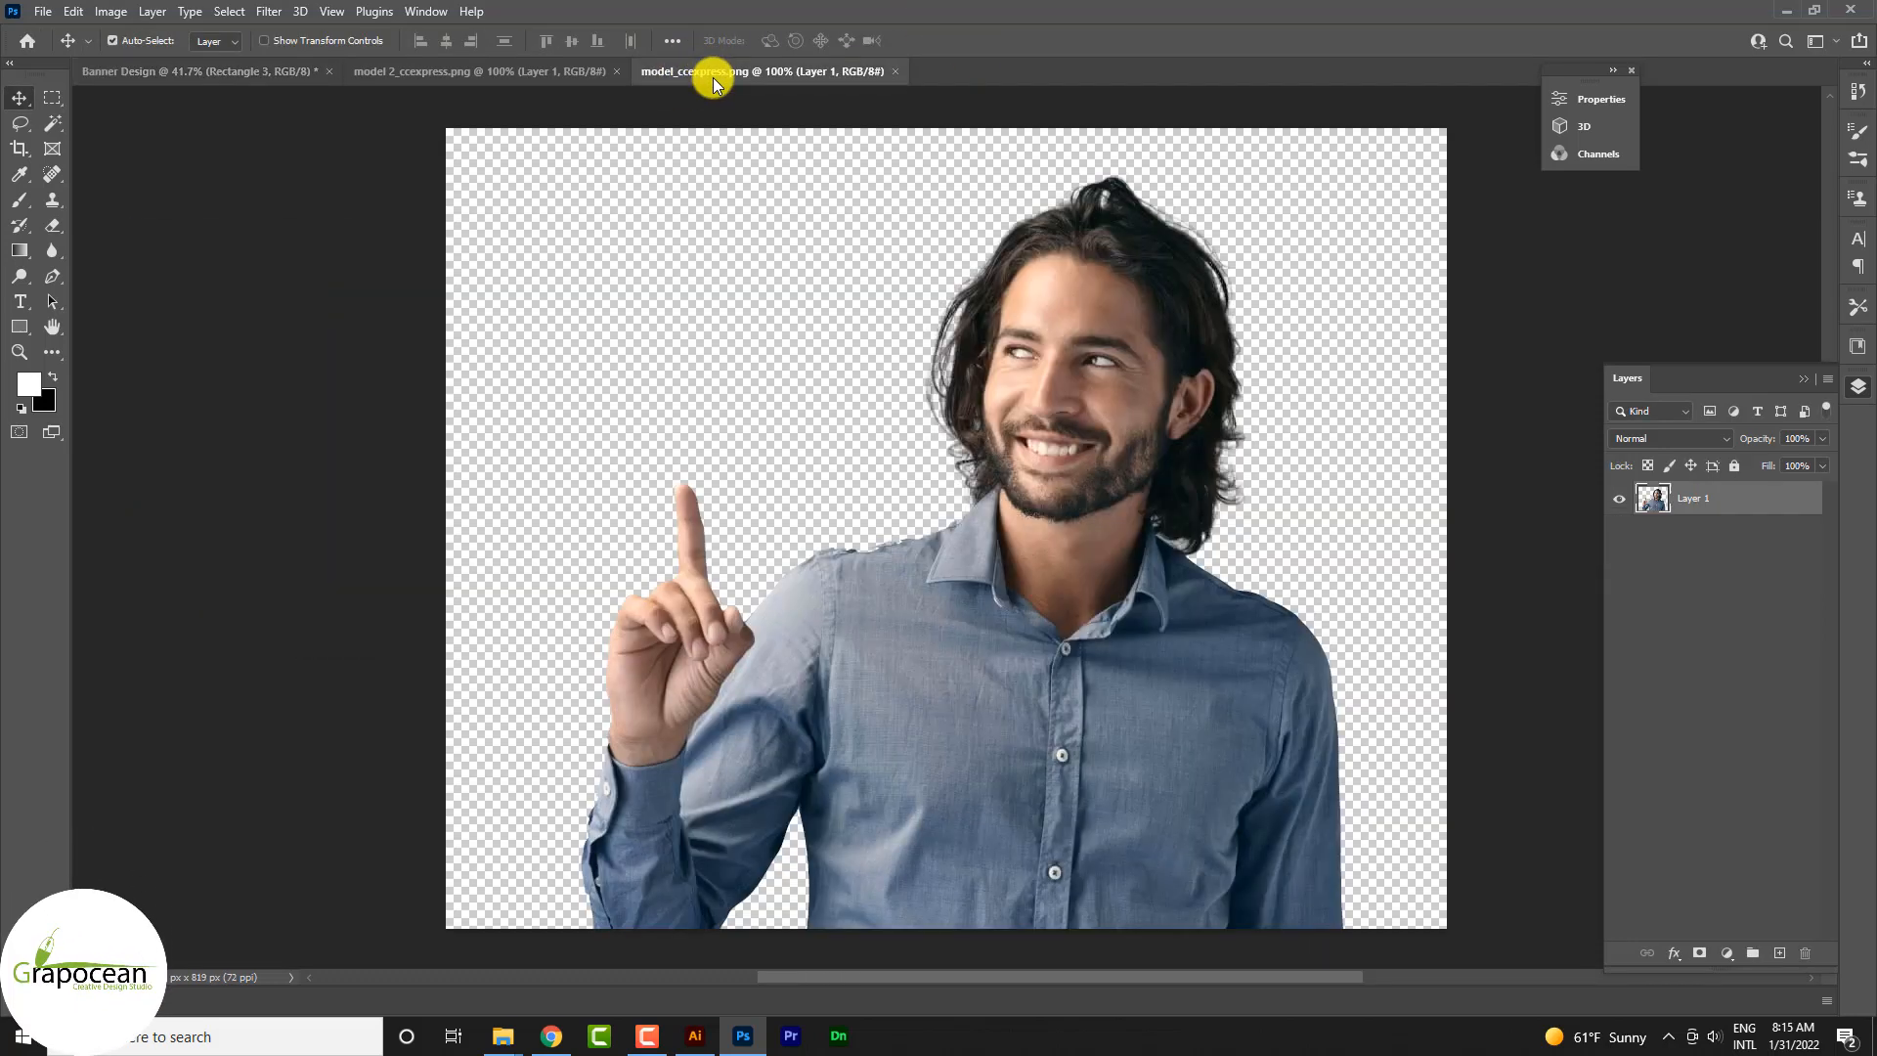
{"action": "left_click", "coordinate": [509, 71]}
{"action": "left_click_drag", "start_coordinate": [913, 364], "coordinate": [774, 470]}
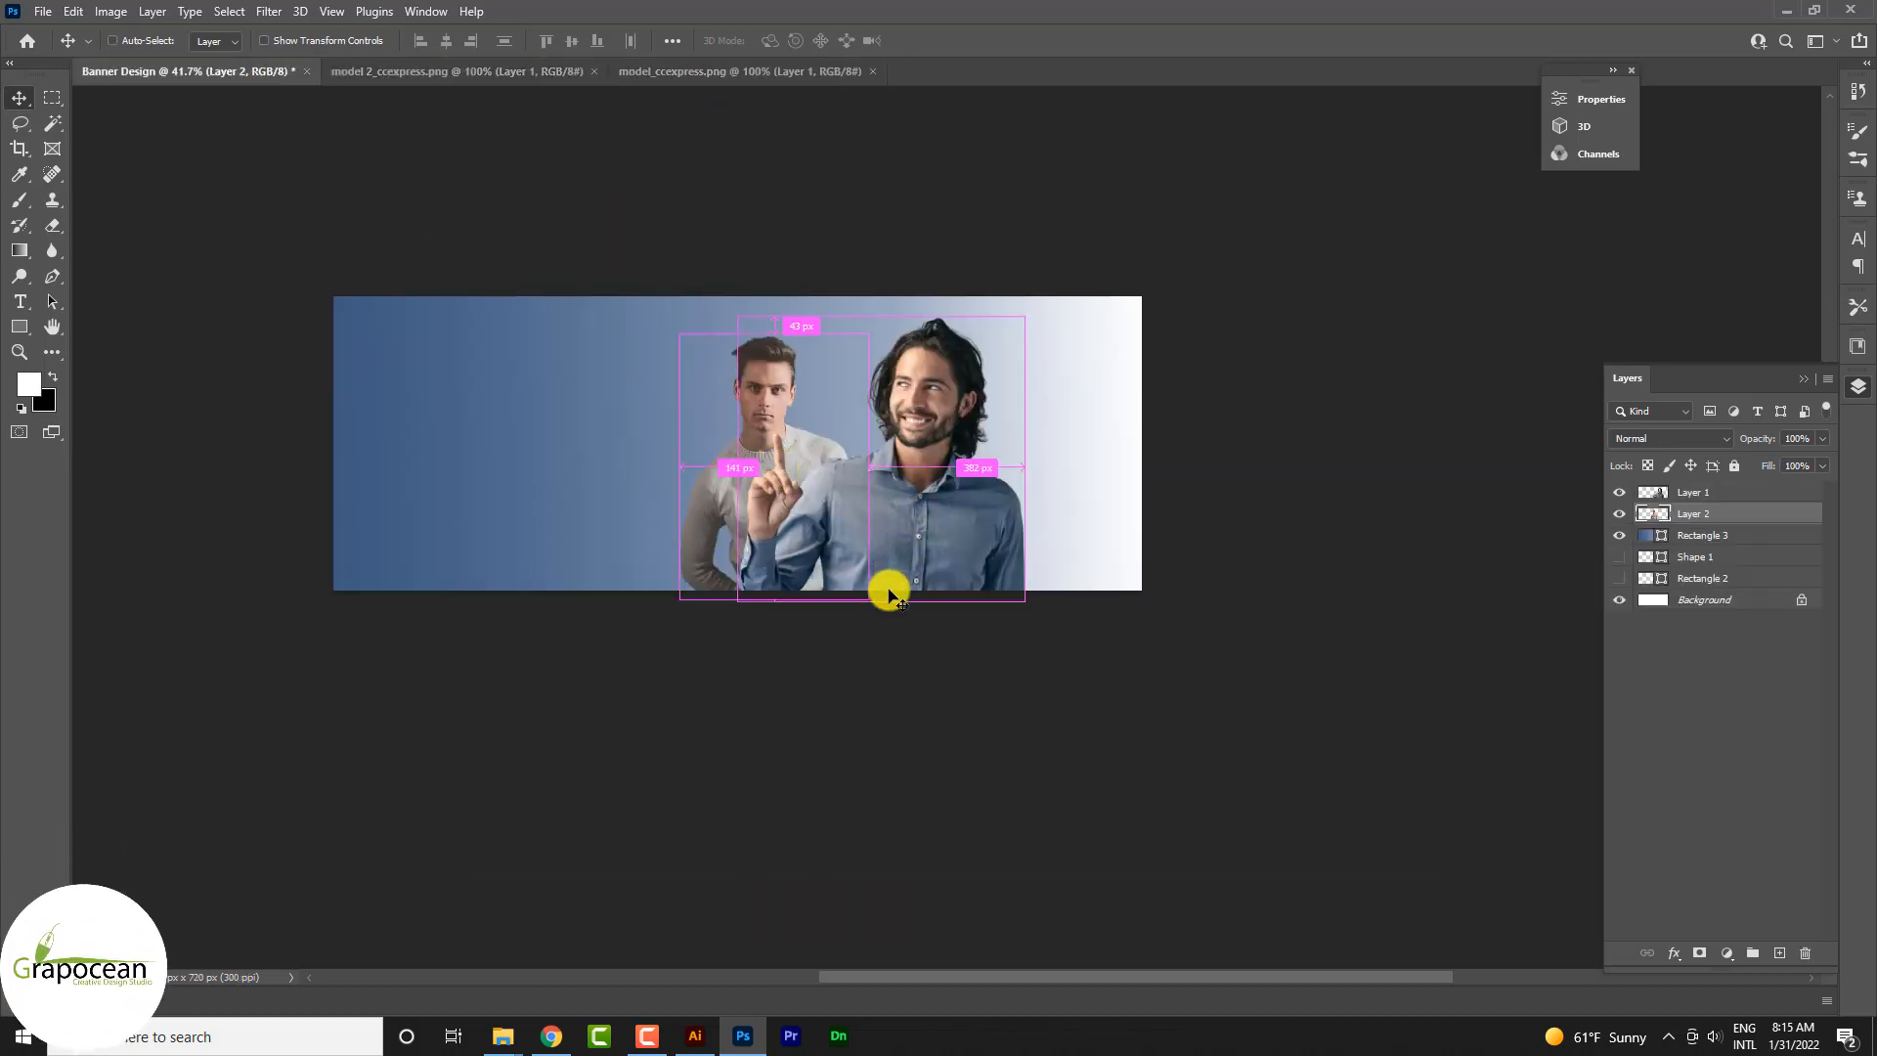
Step: Flip the grey-sweater man horizontally, enlarge him to about 125%, and position him behind the smiling man's raised hand
{"action": "key", "text": "ctrl+t"}
{"action": "left_click_drag", "start_coordinate": [886, 610], "coordinate": [860, 620]}
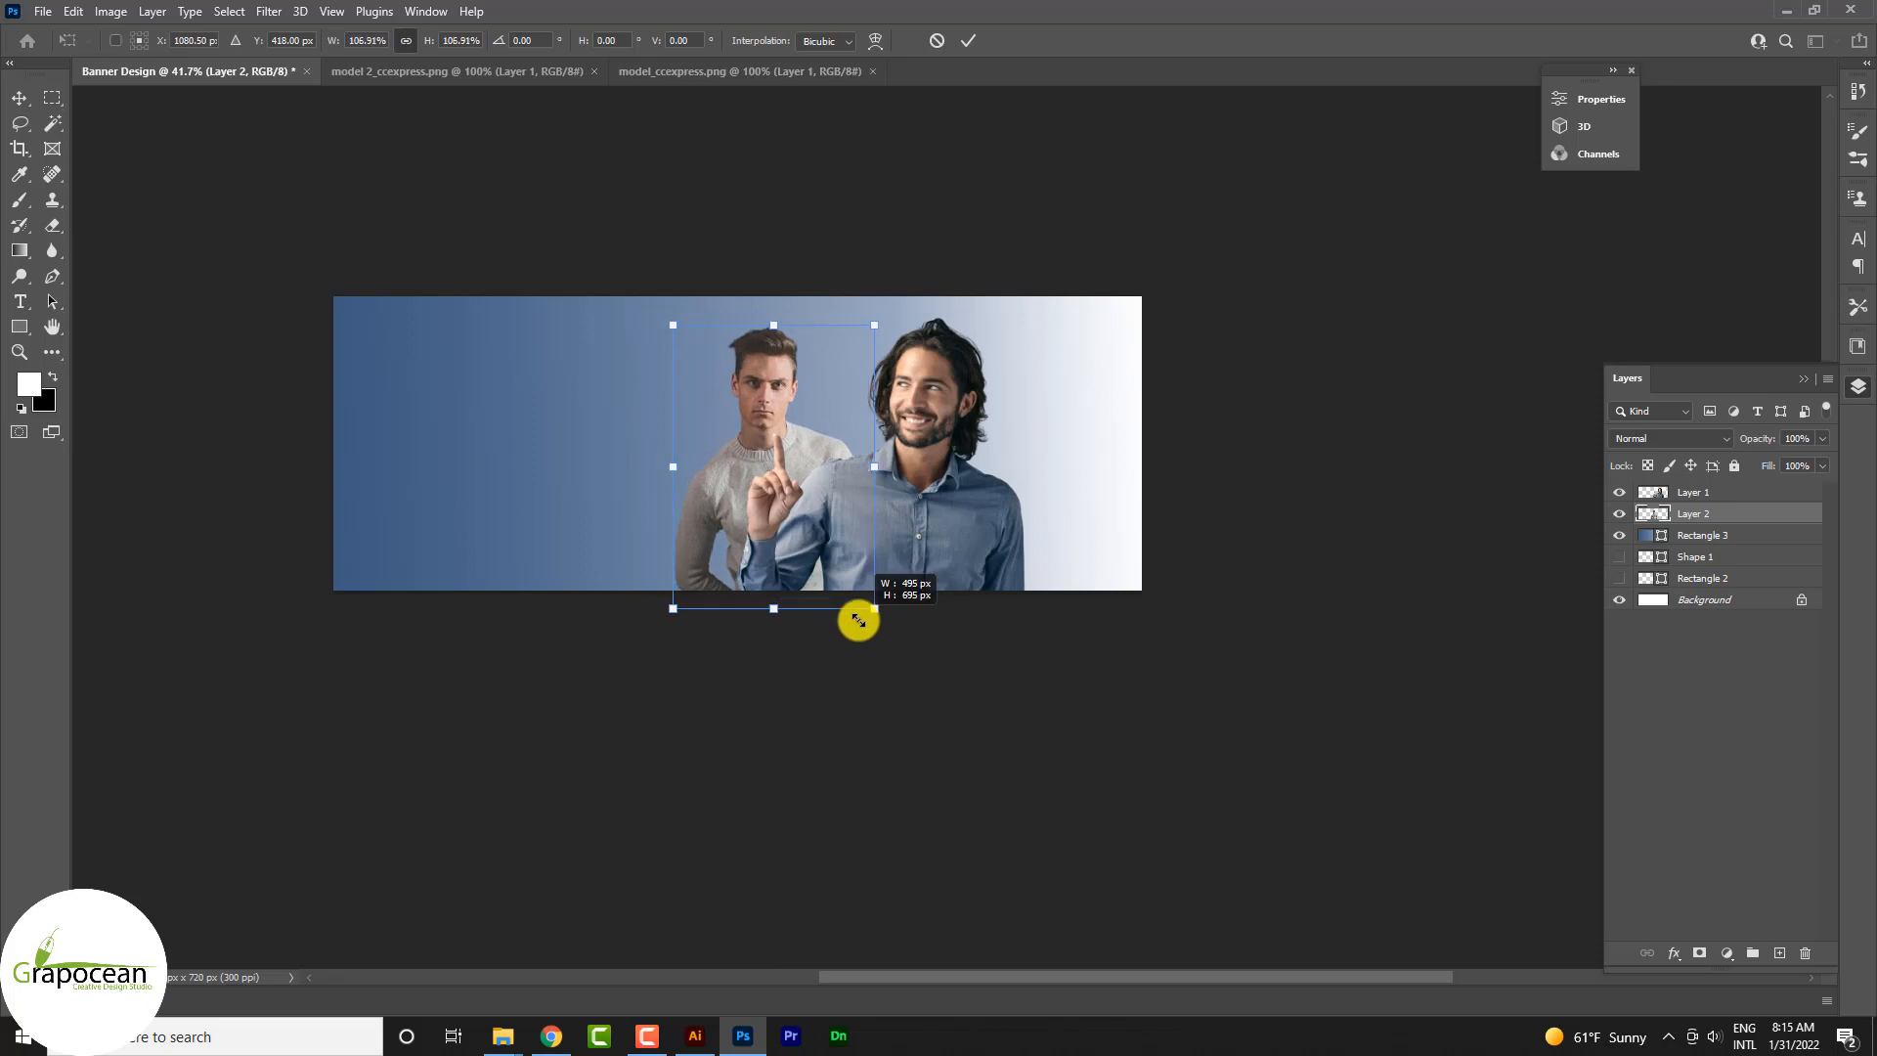
{"action": "left_click_drag", "start_coordinate": [829, 459], "coordinate": [1072, 461]}
{"action": "right_click", "coordinate": [1042, 461]}
{"action": "left_click", "coordinate": [1120, 845]}
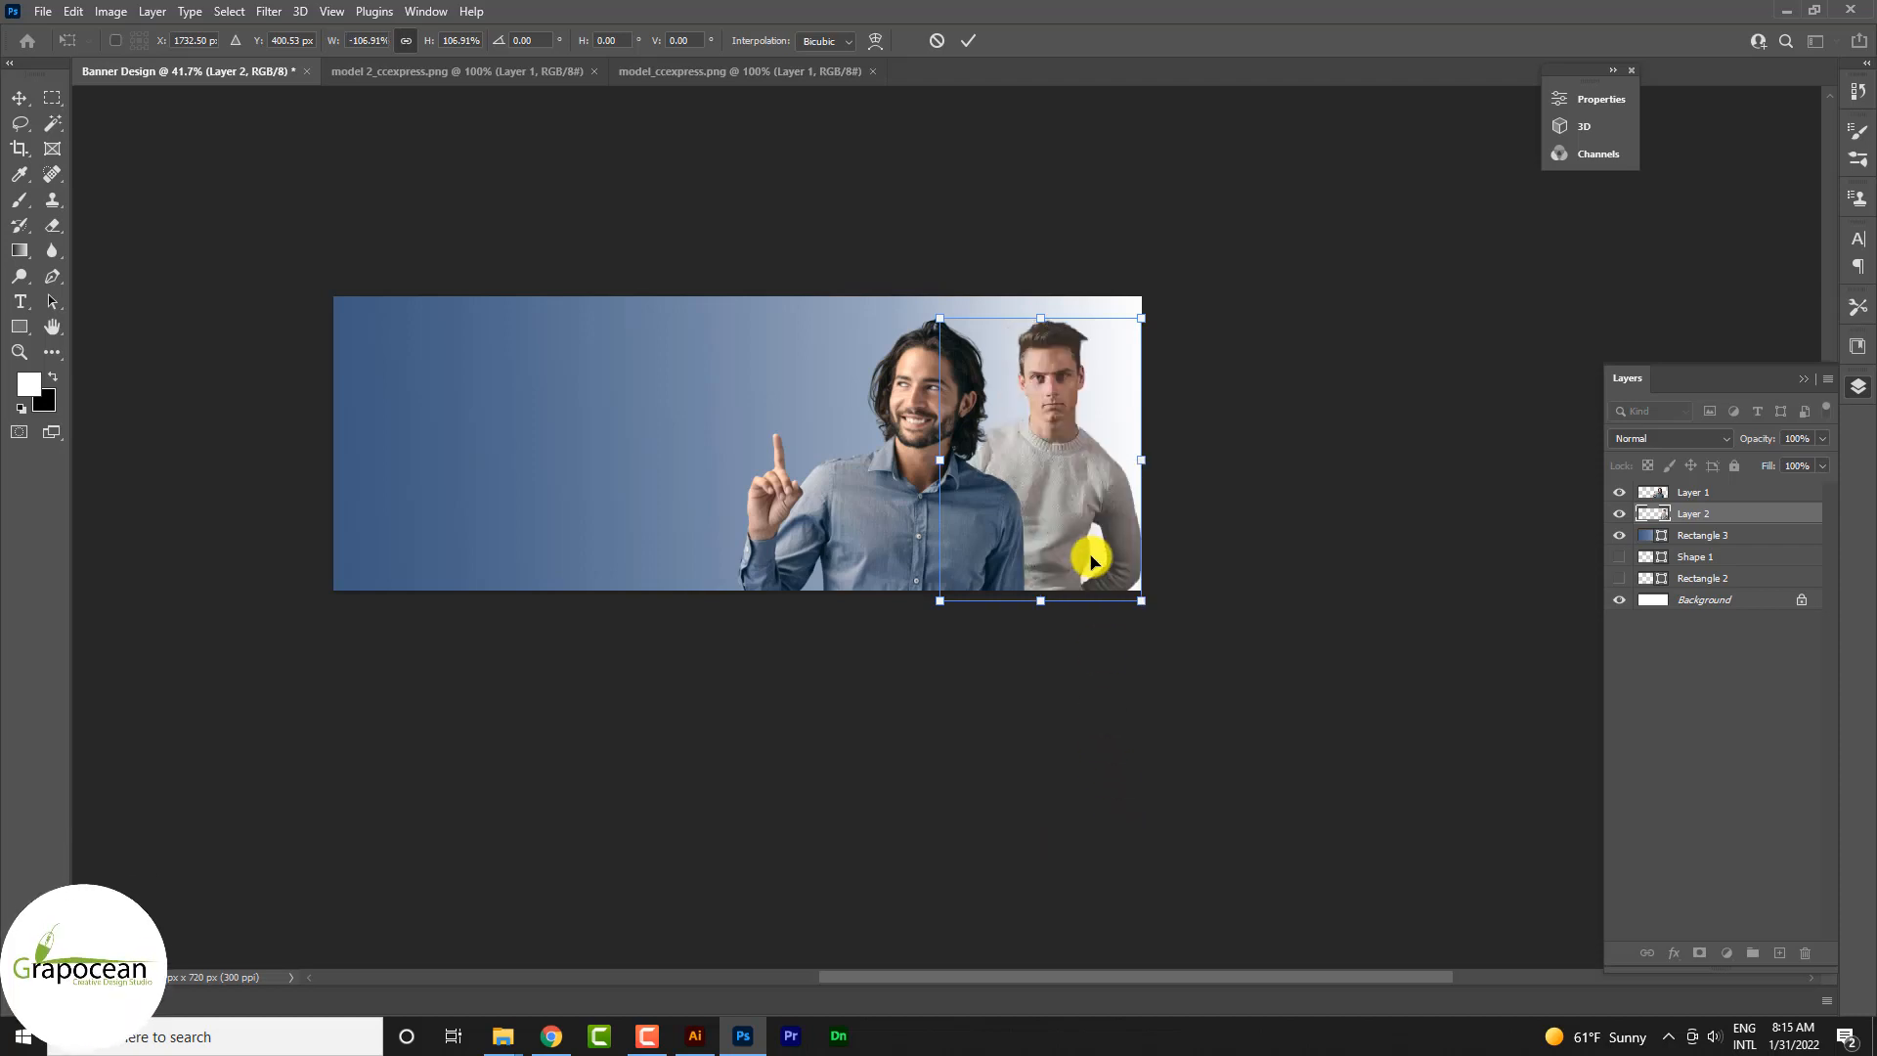
{"action": "left_click_drag", "start_coordinate": [1081, 537], "coordinate": [850, 524]}
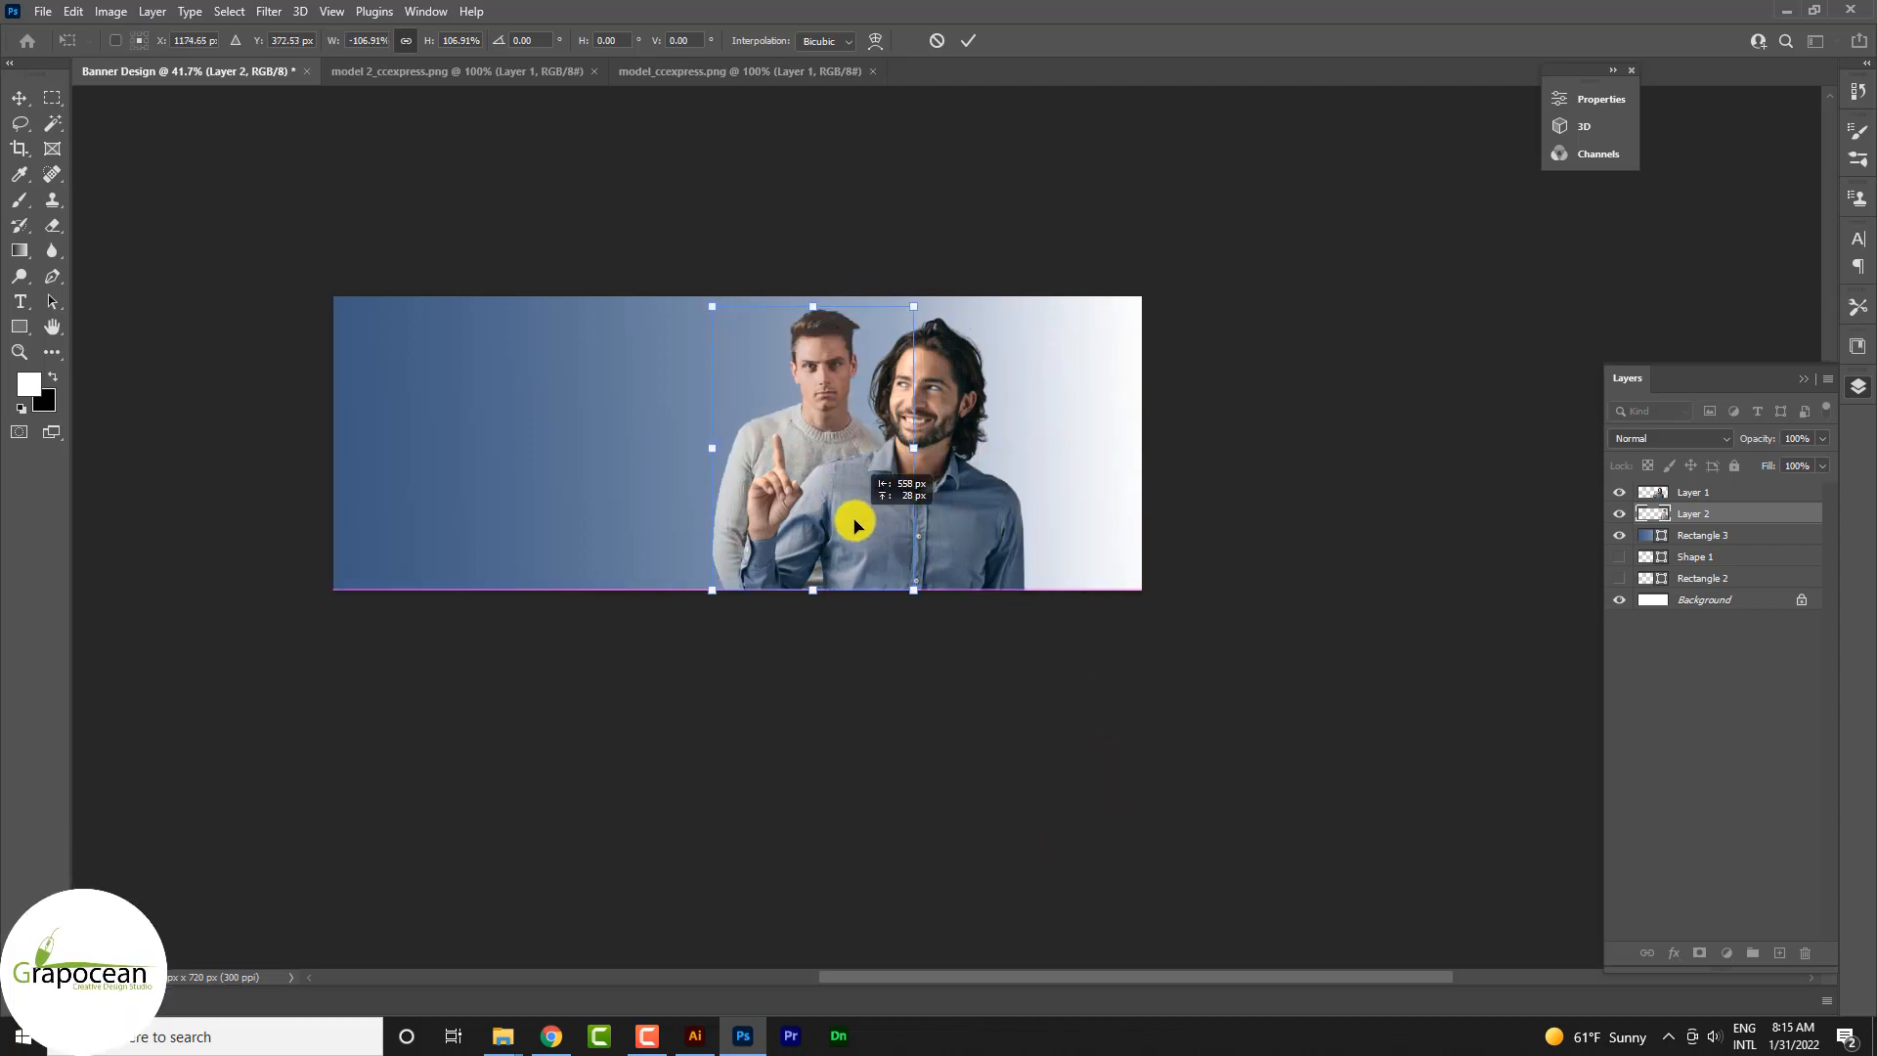
{"action": "left_click_drag", "start_coordinate": [918, 603], "coordinate": [861, 586]}
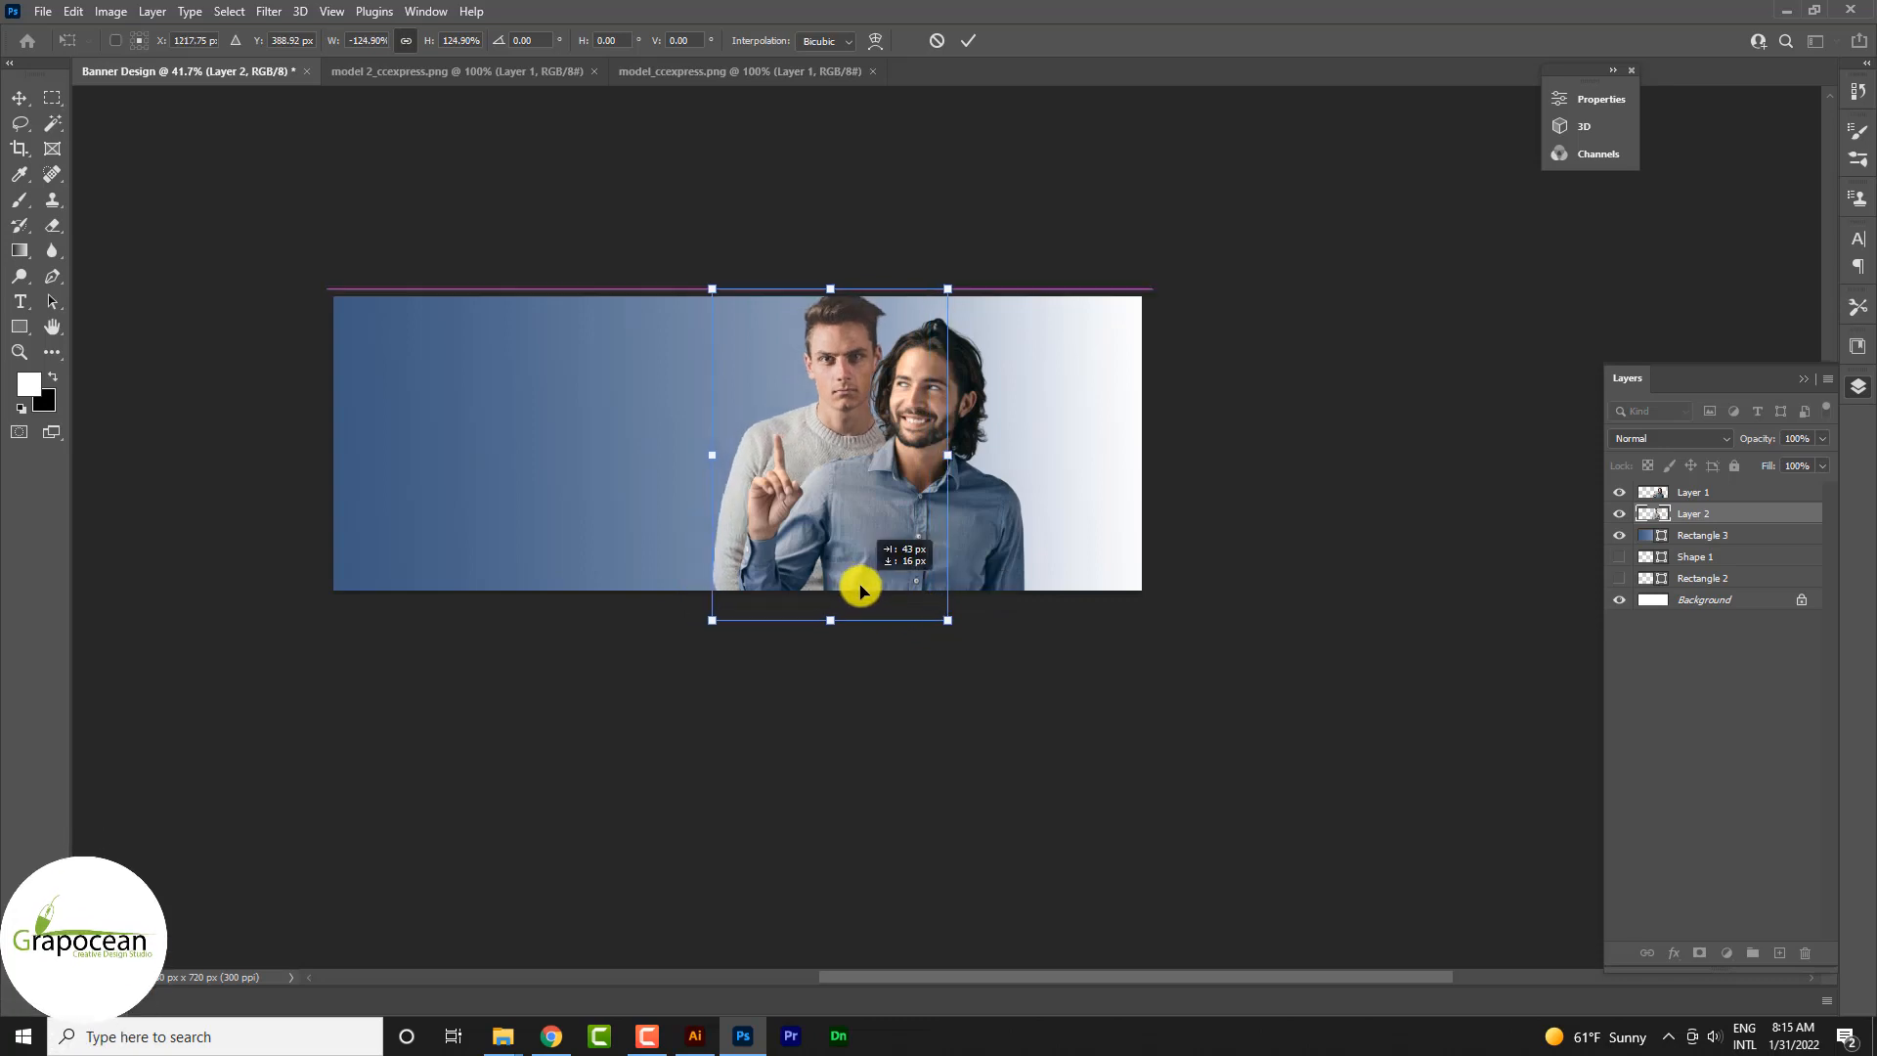
{"action": "left_click", "coordinate": [968, 41]}
Step: Draw a slanted four-sided Pen shape about 866 × 951 px across the two men and fill it with orange
{"action": "scroll", "coordinate": [973, 787], "scroll_direction": "down", "scroll_amount": 2}
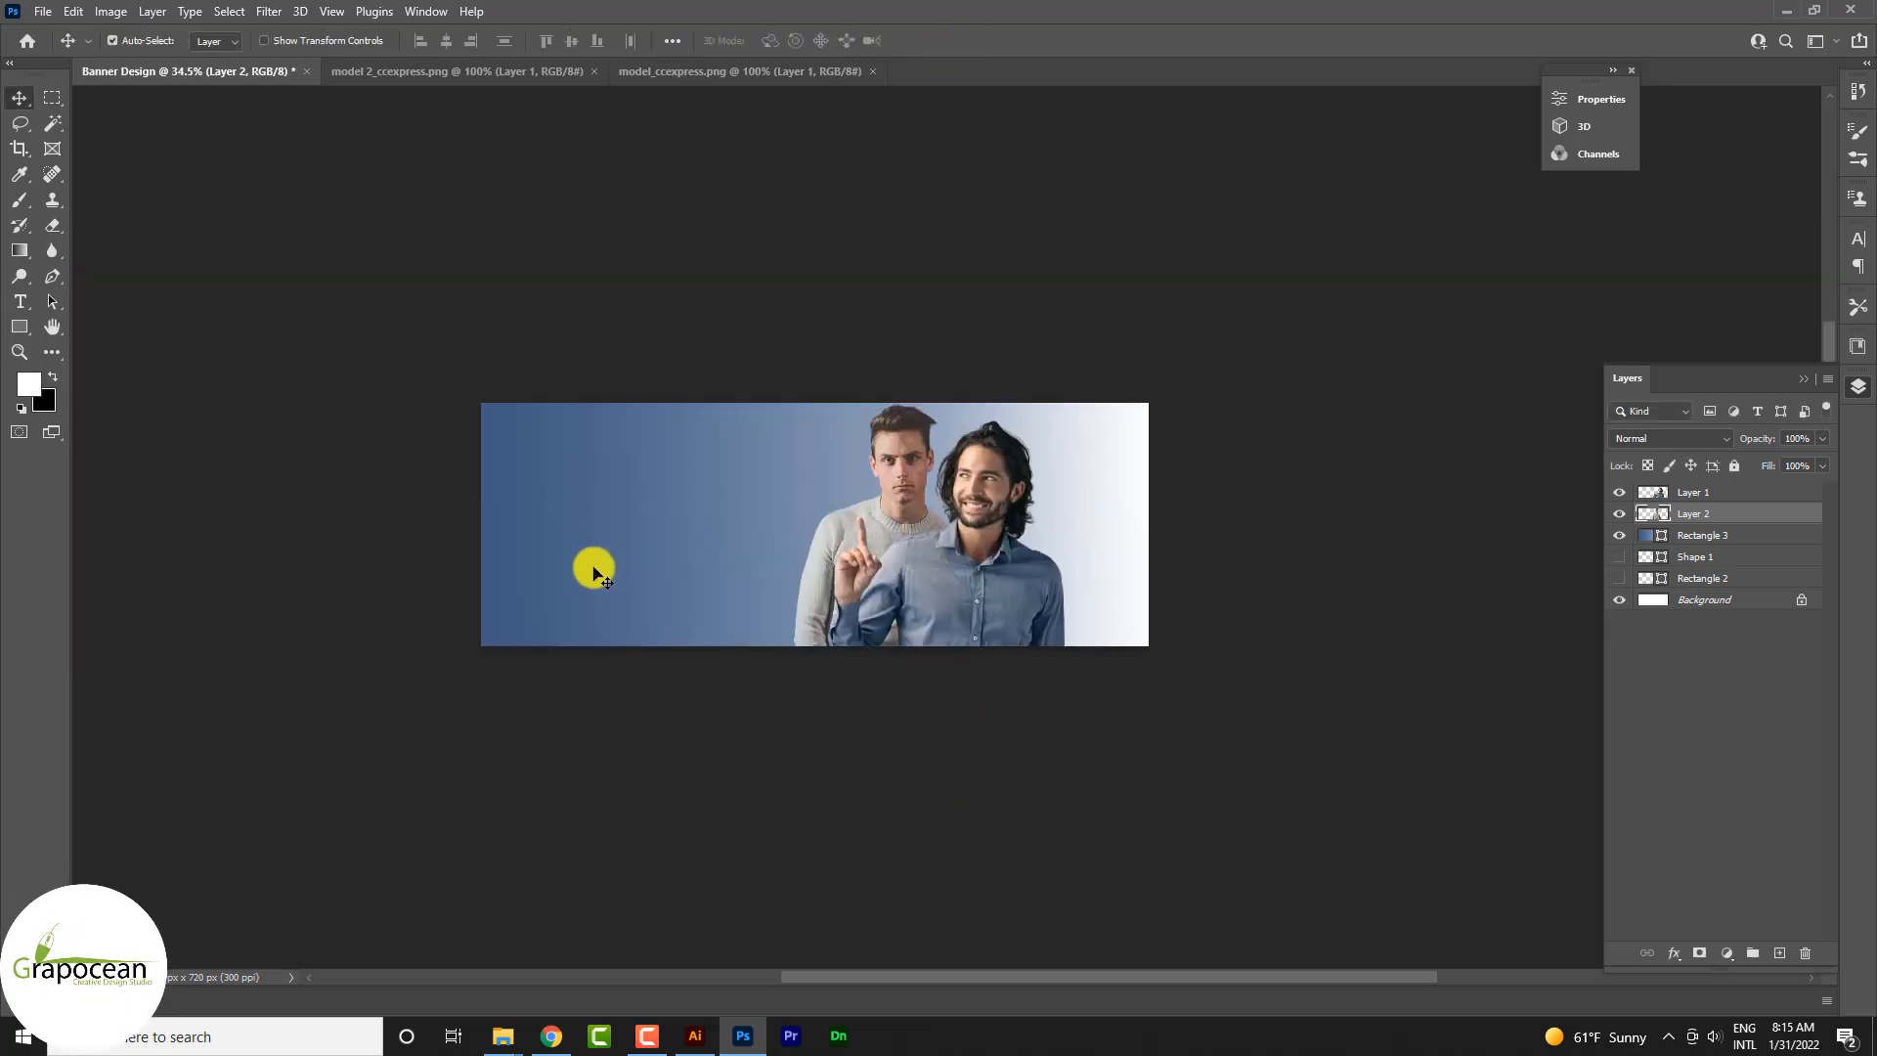
{"action": "left_click", "coordinate": [50, 278]}
{"action": "left_click", "coordinate": [732, 667]}
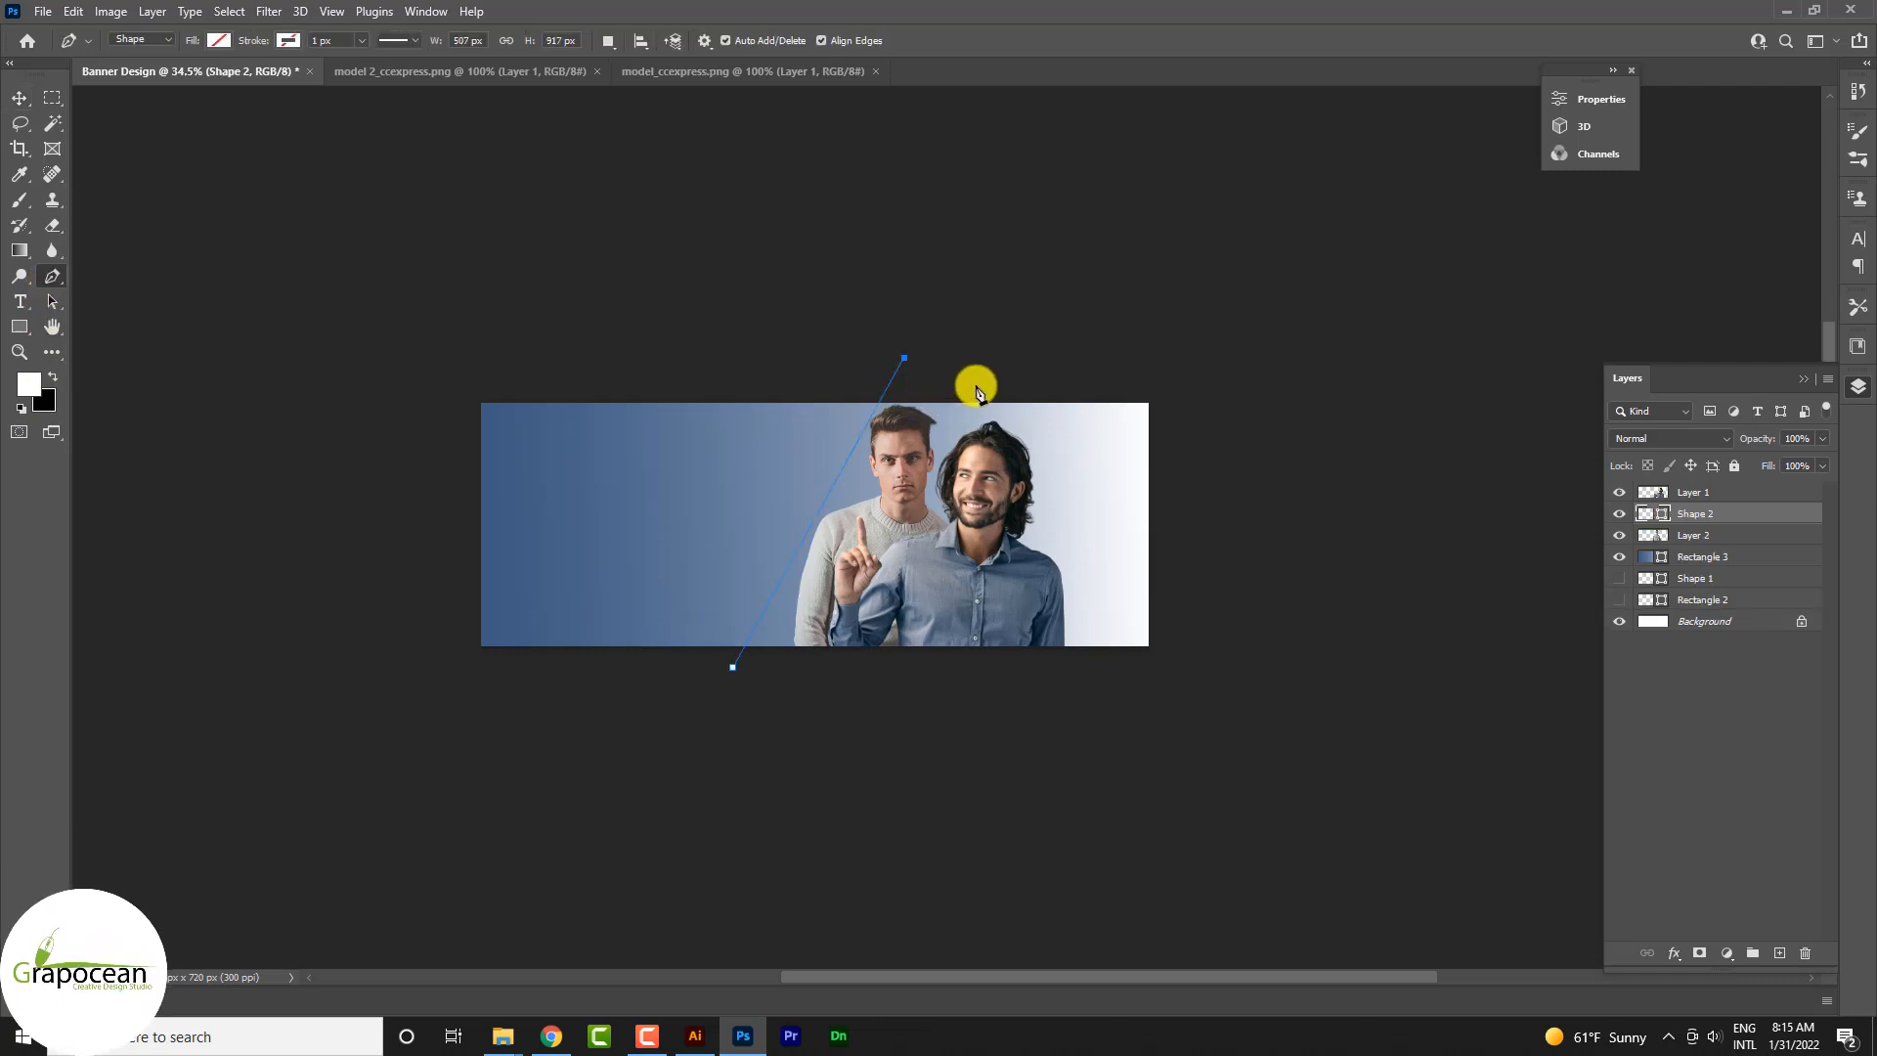
{"action": "left_click", "coordinate": [1025, 367]}
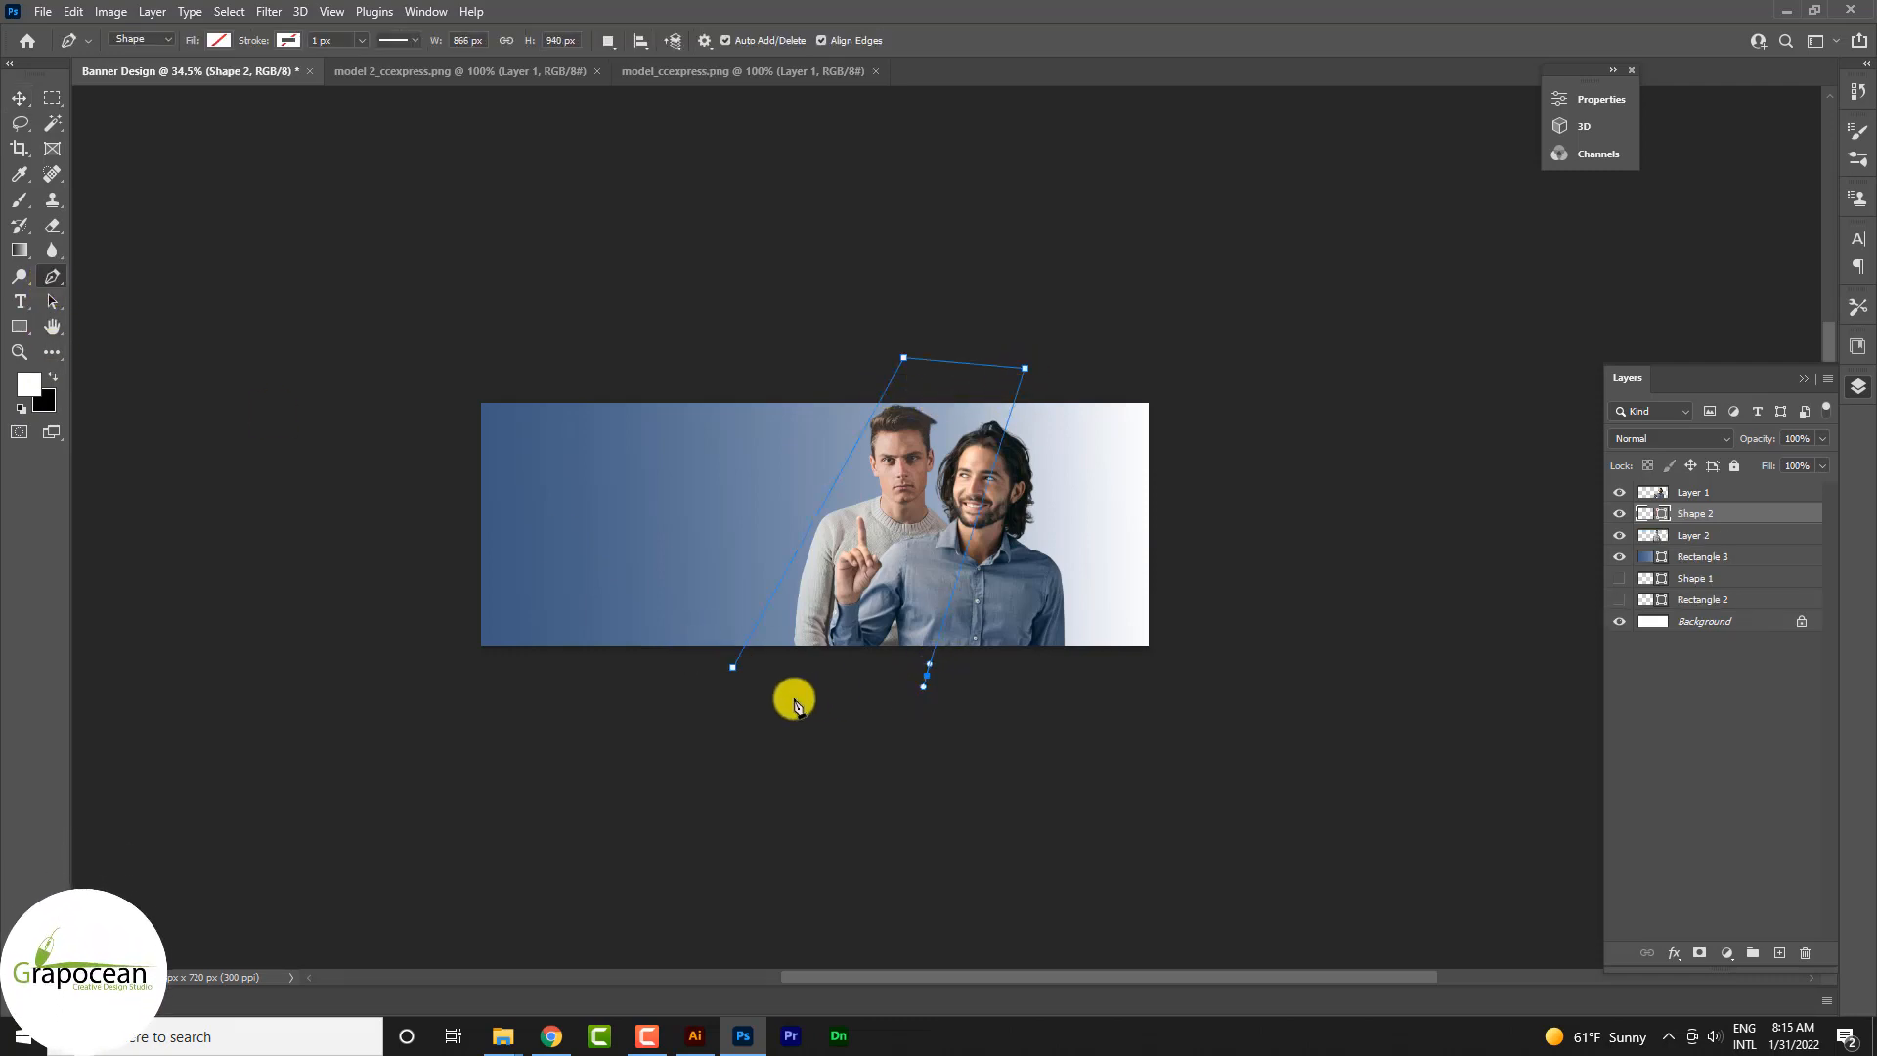
{"action": "left_click", "coordinate": [220, 40]}
{"action": "left_click", "coordinate": [93, 138]}
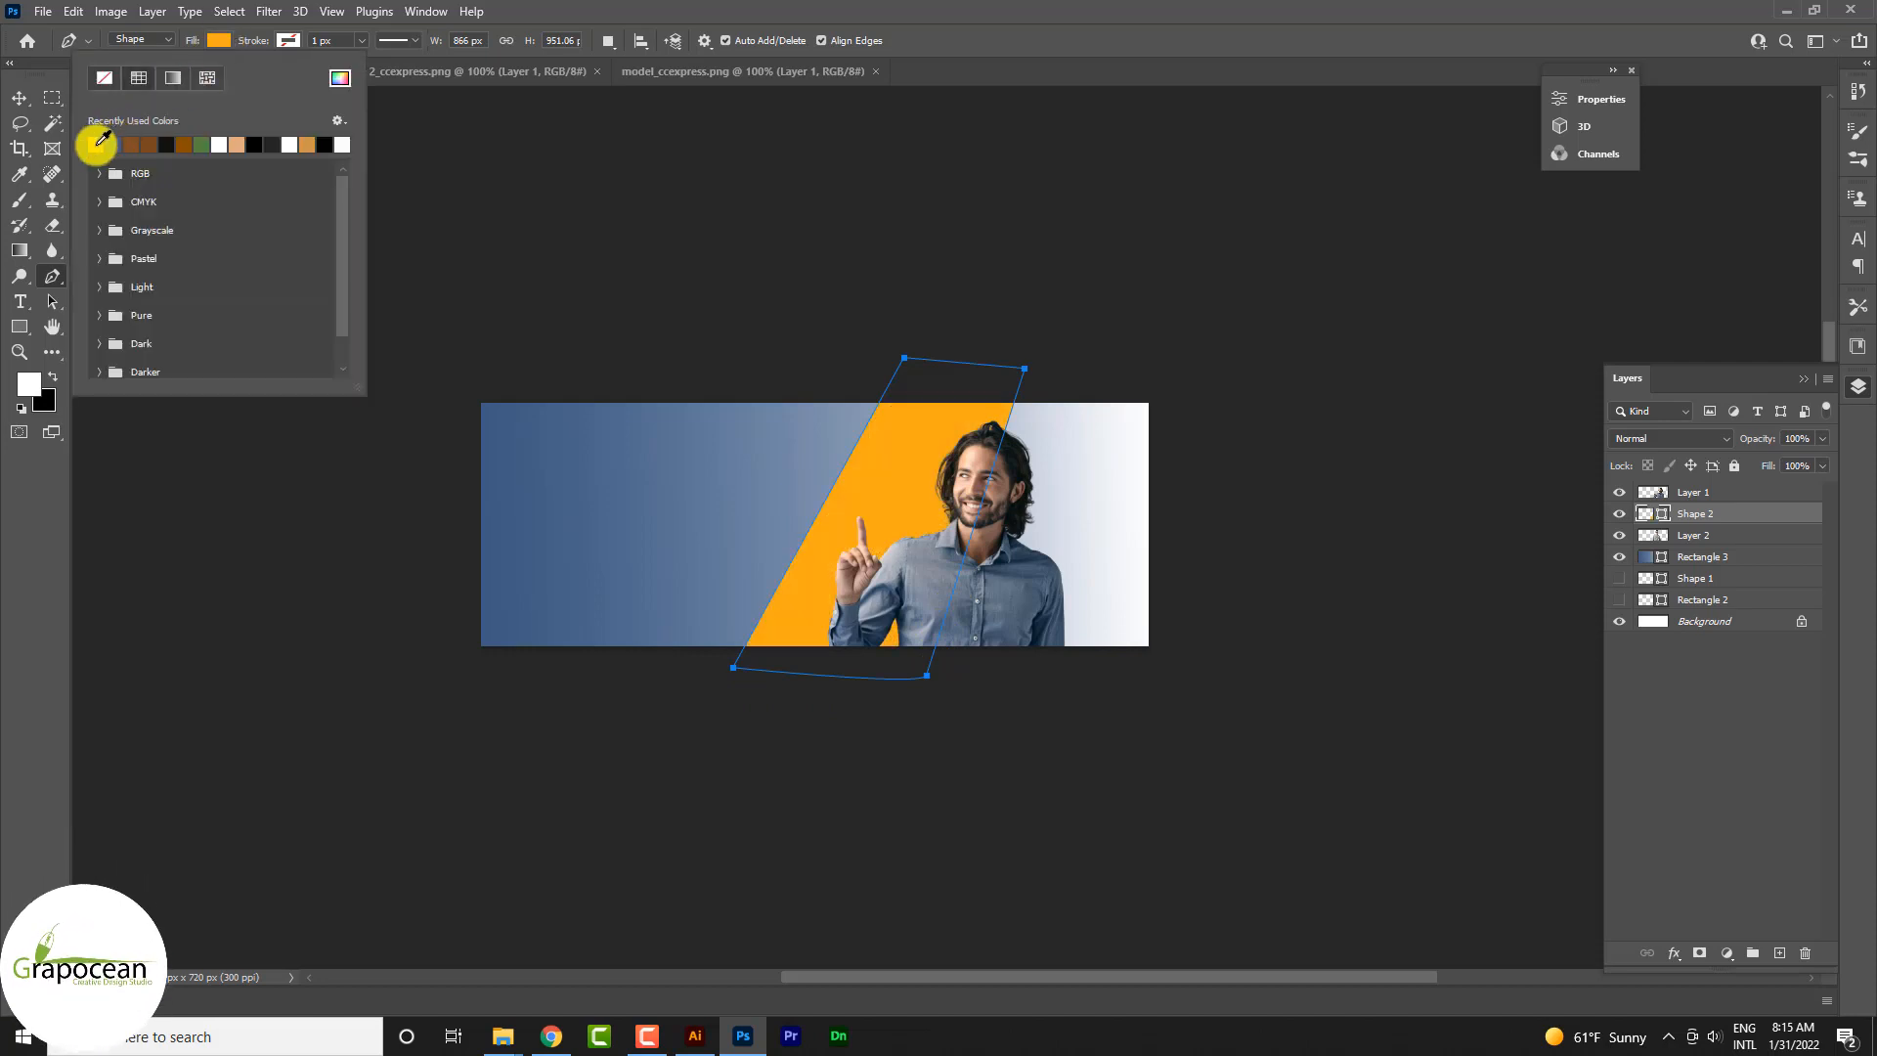
{"action": "left_click", "coordinate": [19, 97]}
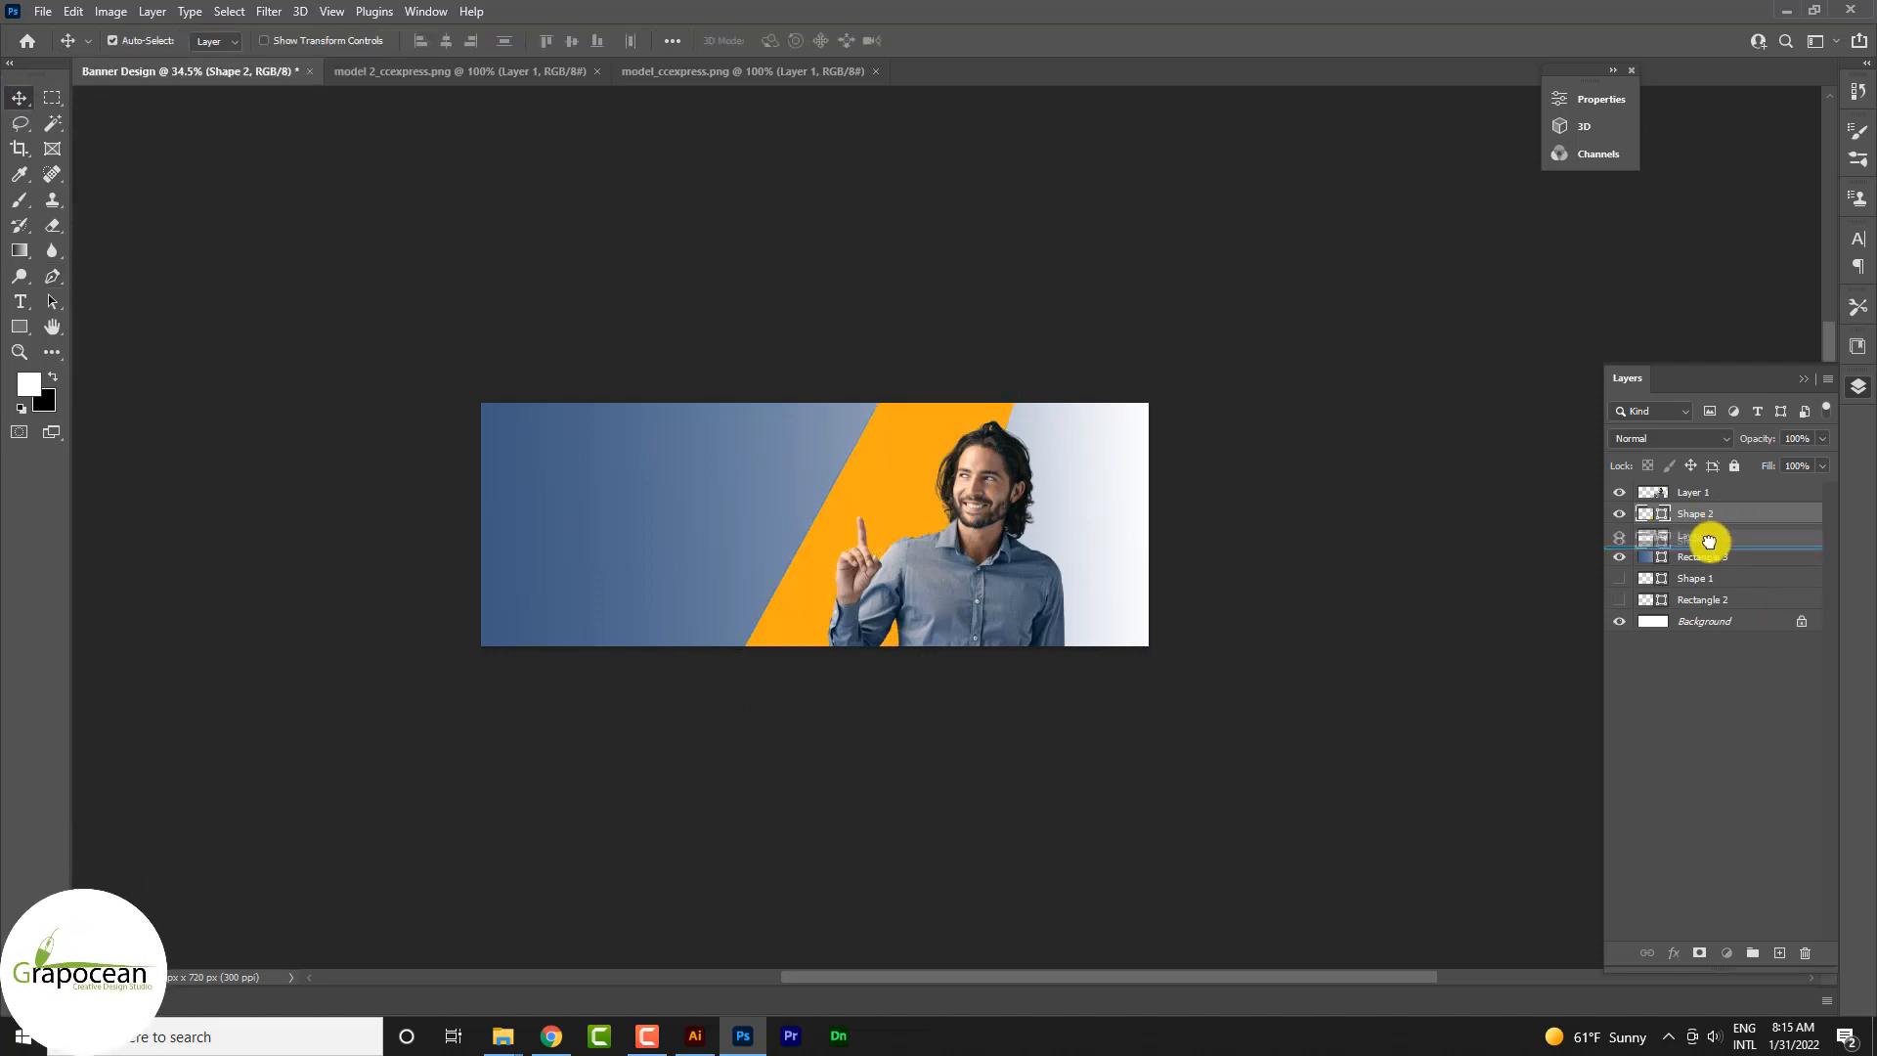
Step: Move the orange shape's layer below the grey-sweater man's layer so it sits behind both men
{"action": "left_click_drag", "start_coordinate": [1709, 542], "coordinate": [1707, 542]}
{"action": "left_click", "coordinate": [1290, 548]}
{"action": "scroll", "coordinate": [958, 403], "scroll_direction": "up", "scroll_amount": 5}
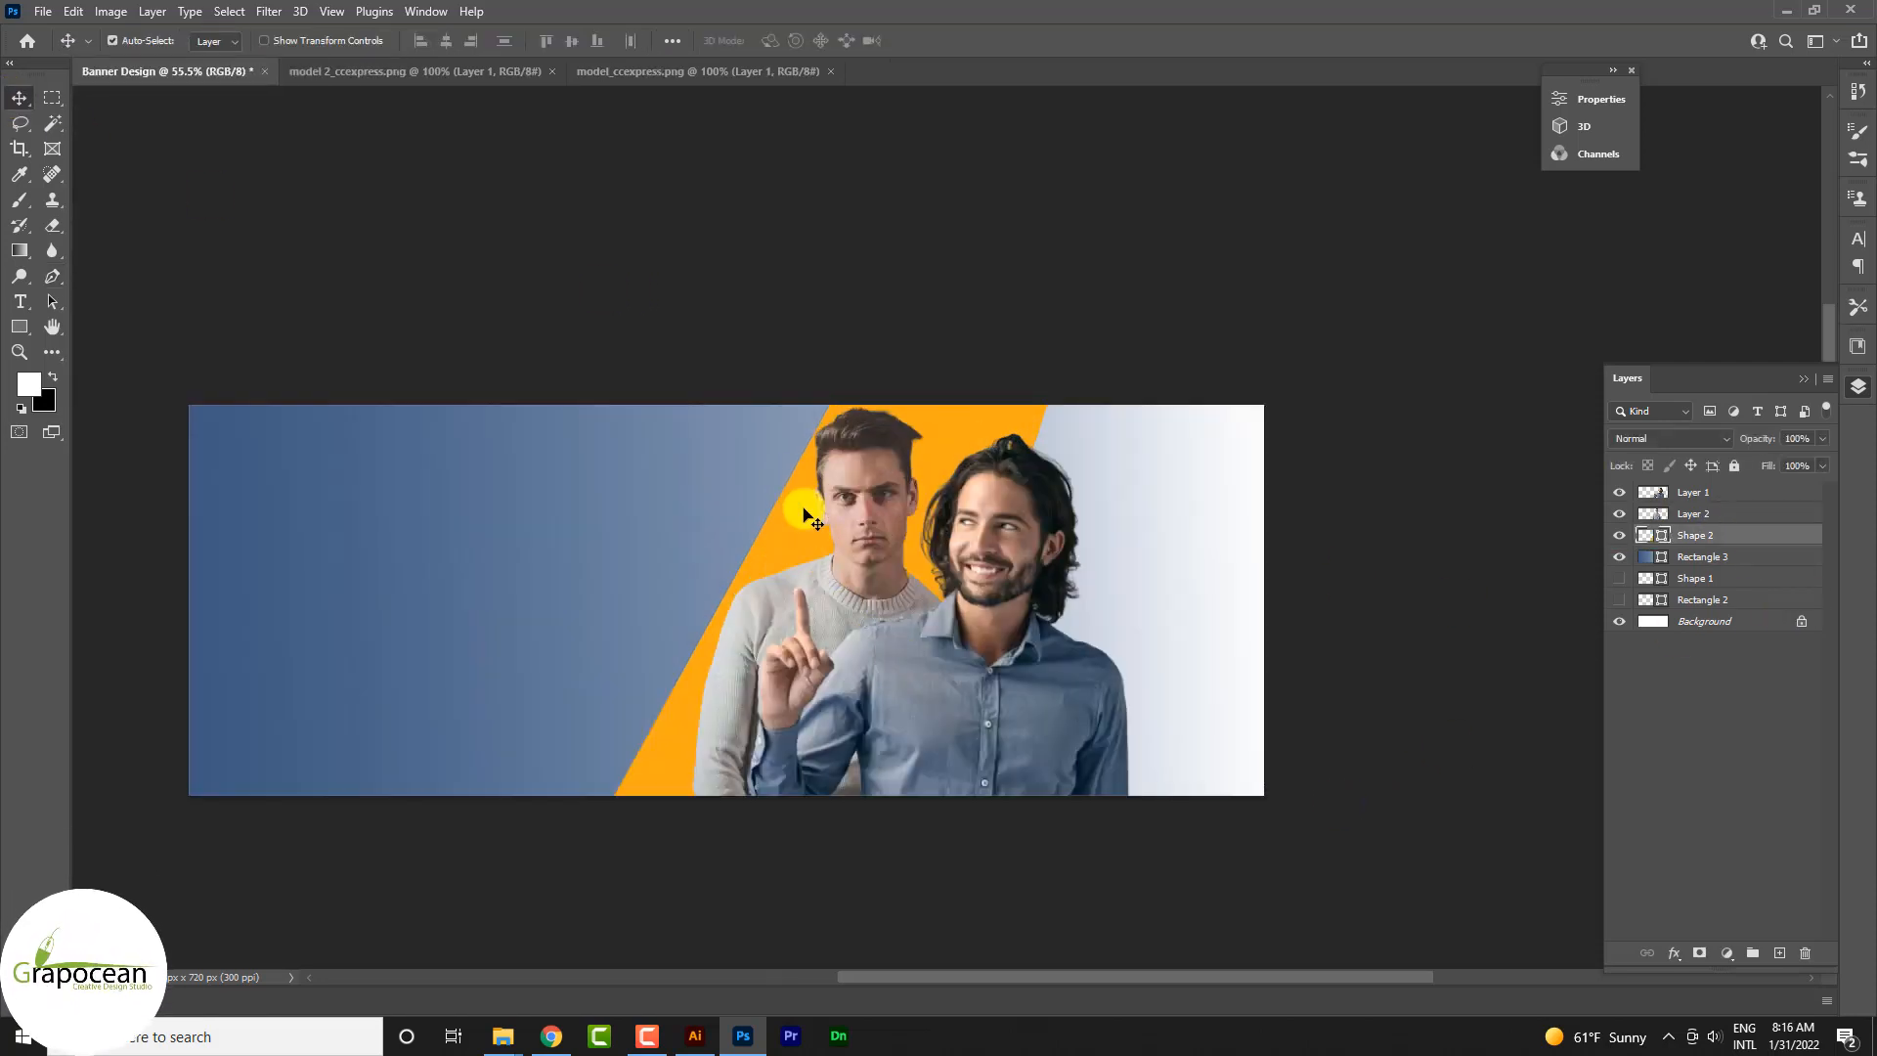
Step: Apply a Bevel & Emboss layer style to the orange shape and move the style dialog clear of the artwork
{"action": "right_click", "coordinate": [1735, 535]}
{"action": "left_click", "coordinate": [1588, 184]}
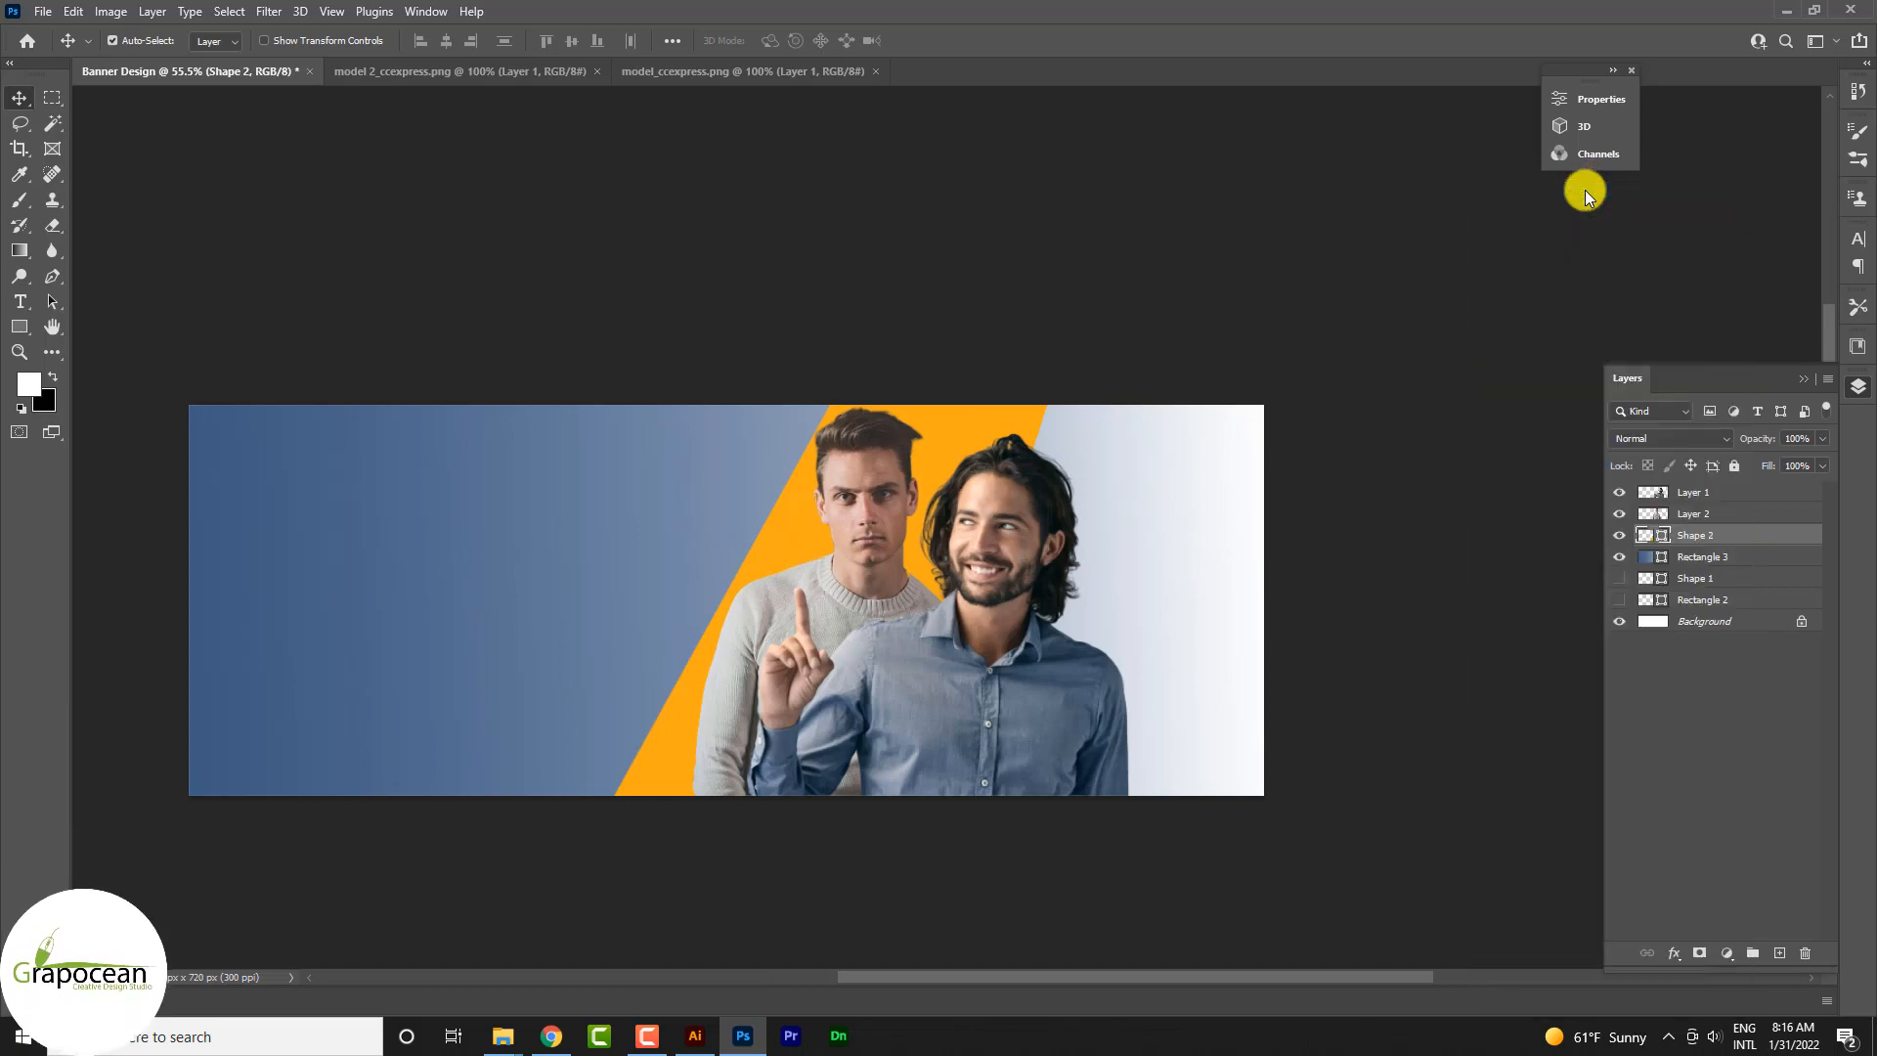
{"action": "left_click", "coordinate": [736, 633]}
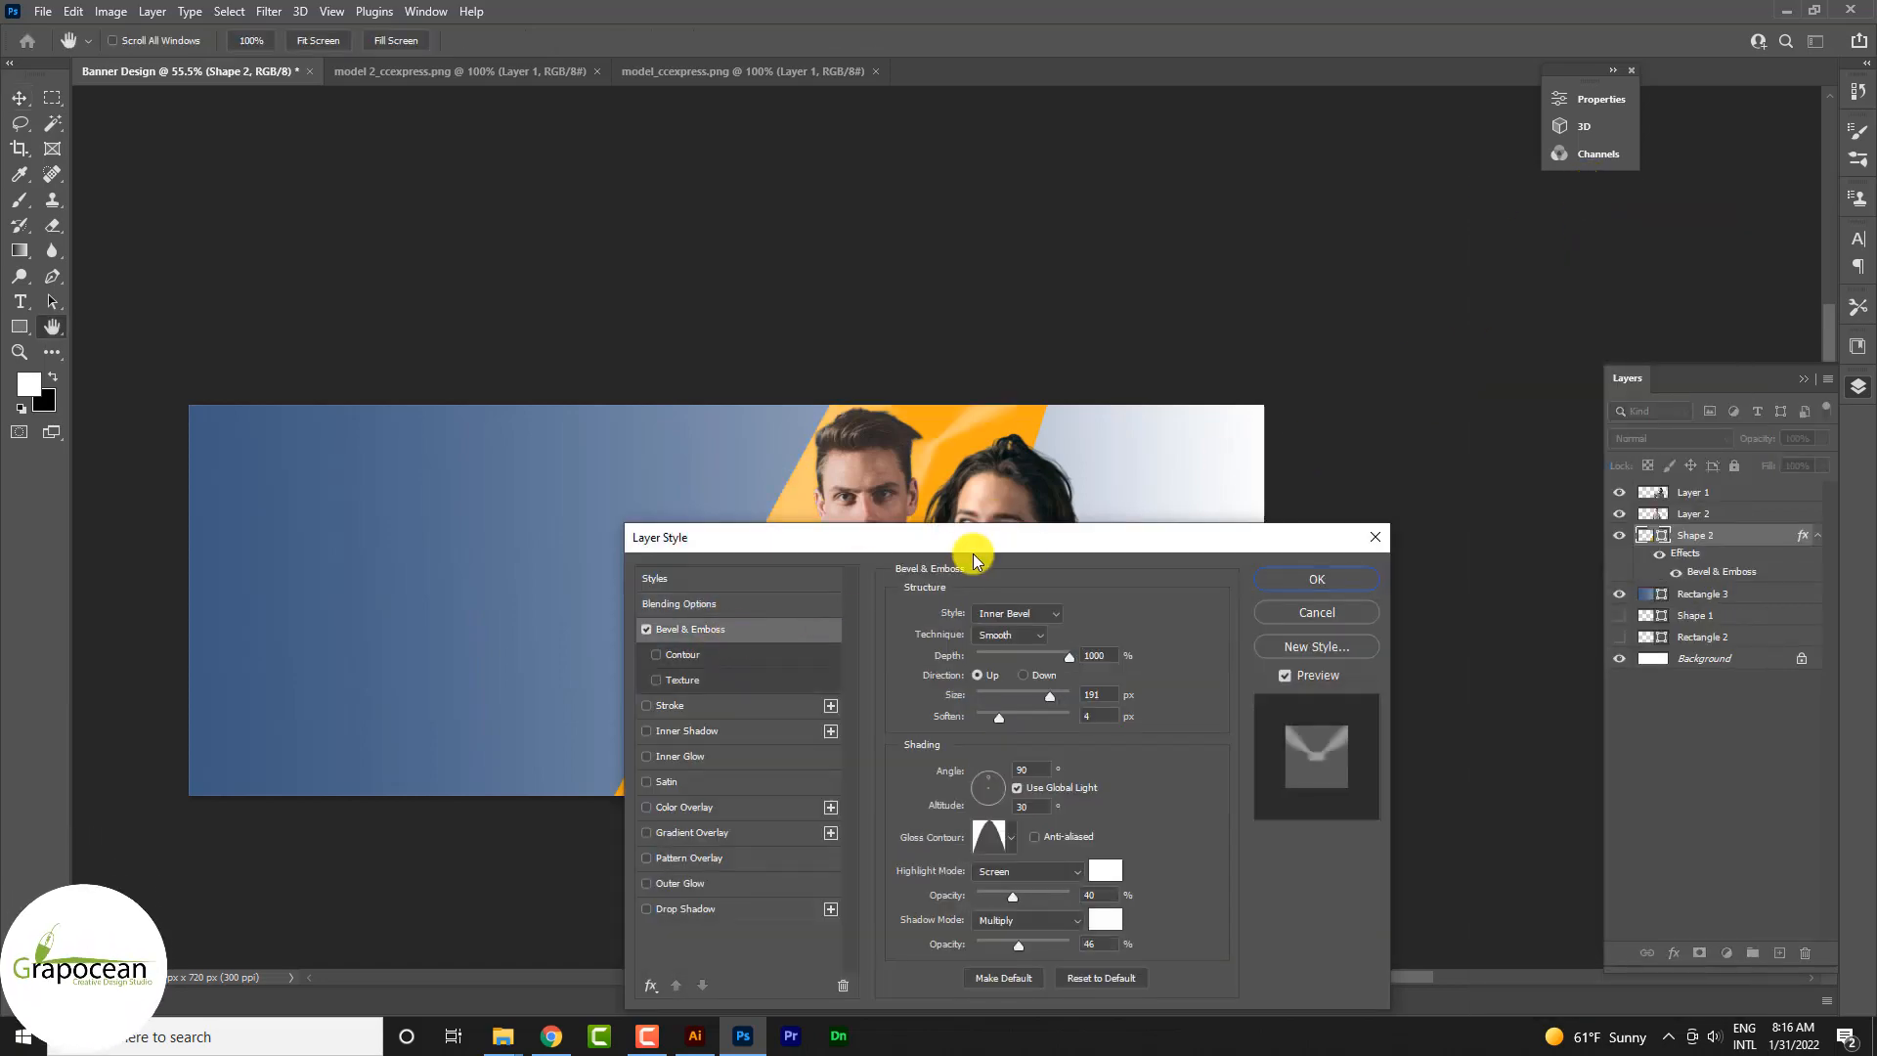
{"action": "left_click_drag", "start_coordinate": [995, 528], "coordinate": [1454, 481]}
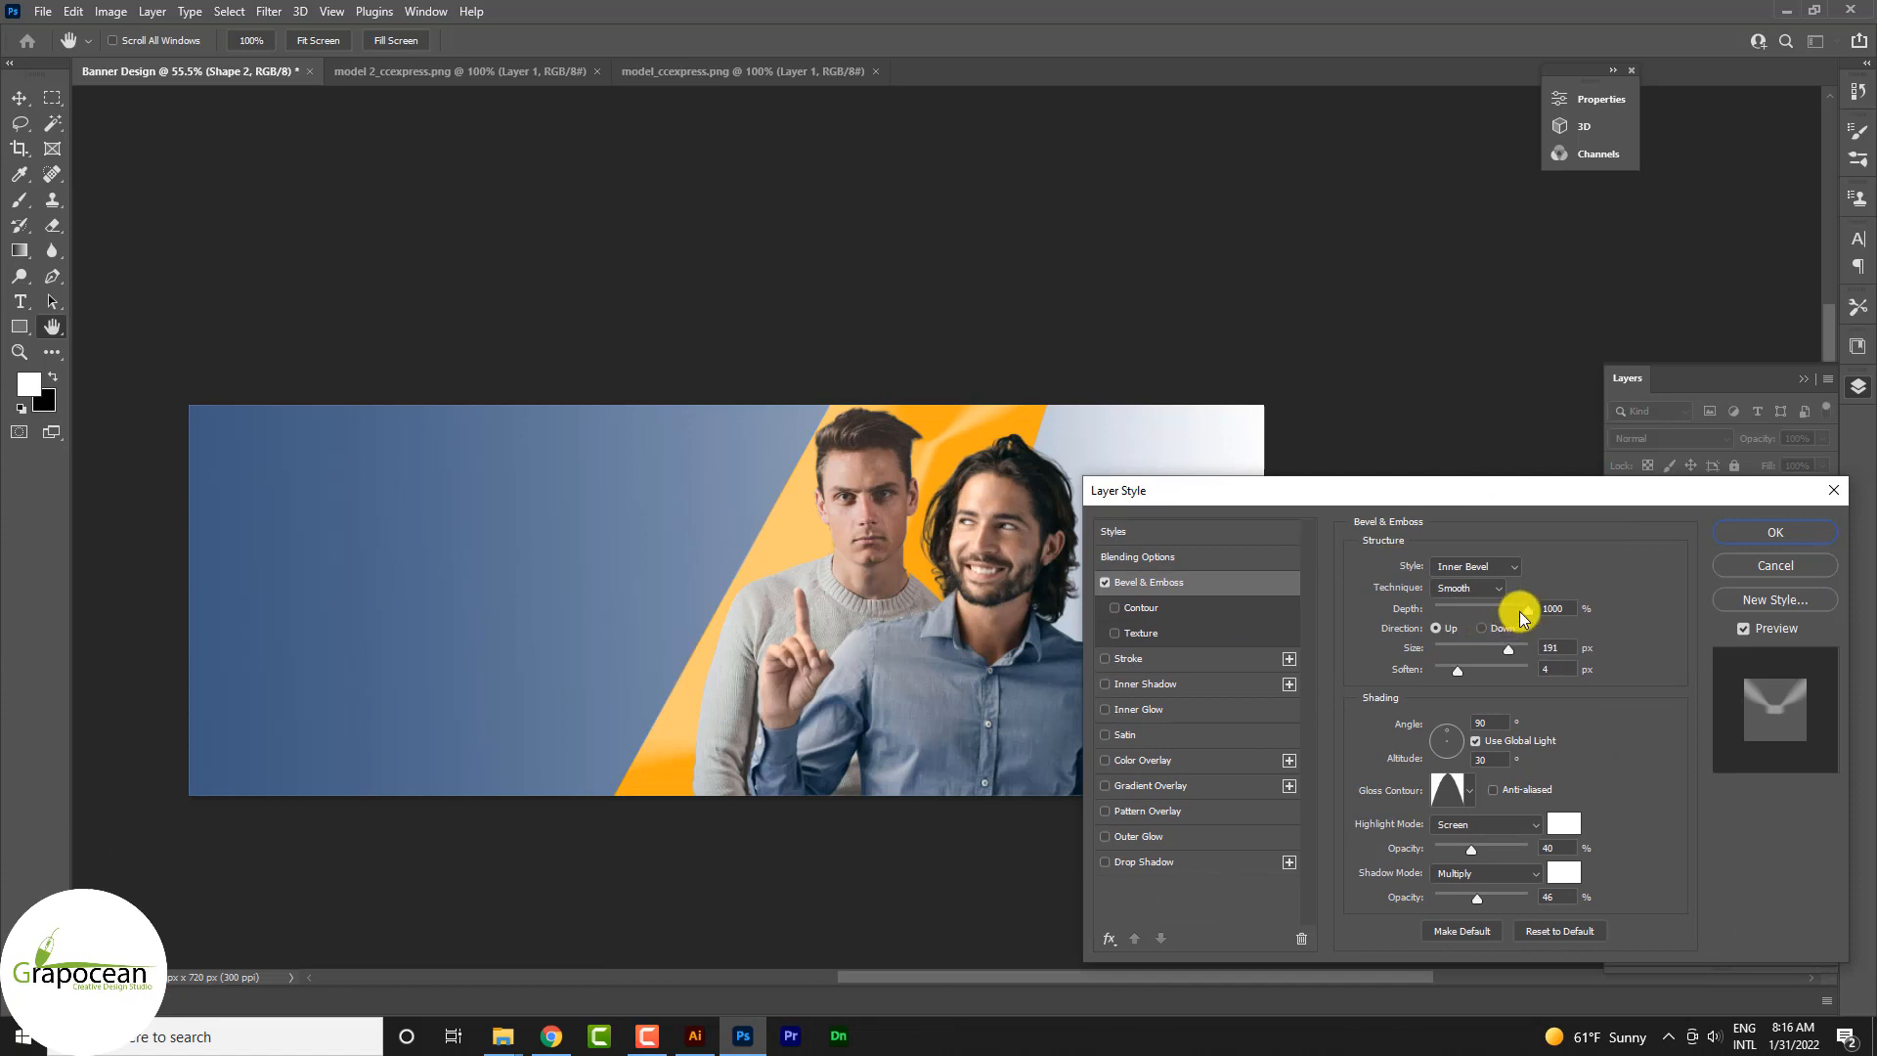
Step: Set the orange shape's bevel to depth 220%, soften 0 px, highlight opacity 16% and shadow opacity 28%
{"action": "left_click_drag", "start_coordinate": [1521, 616], "coordinate": [1457, 622]}
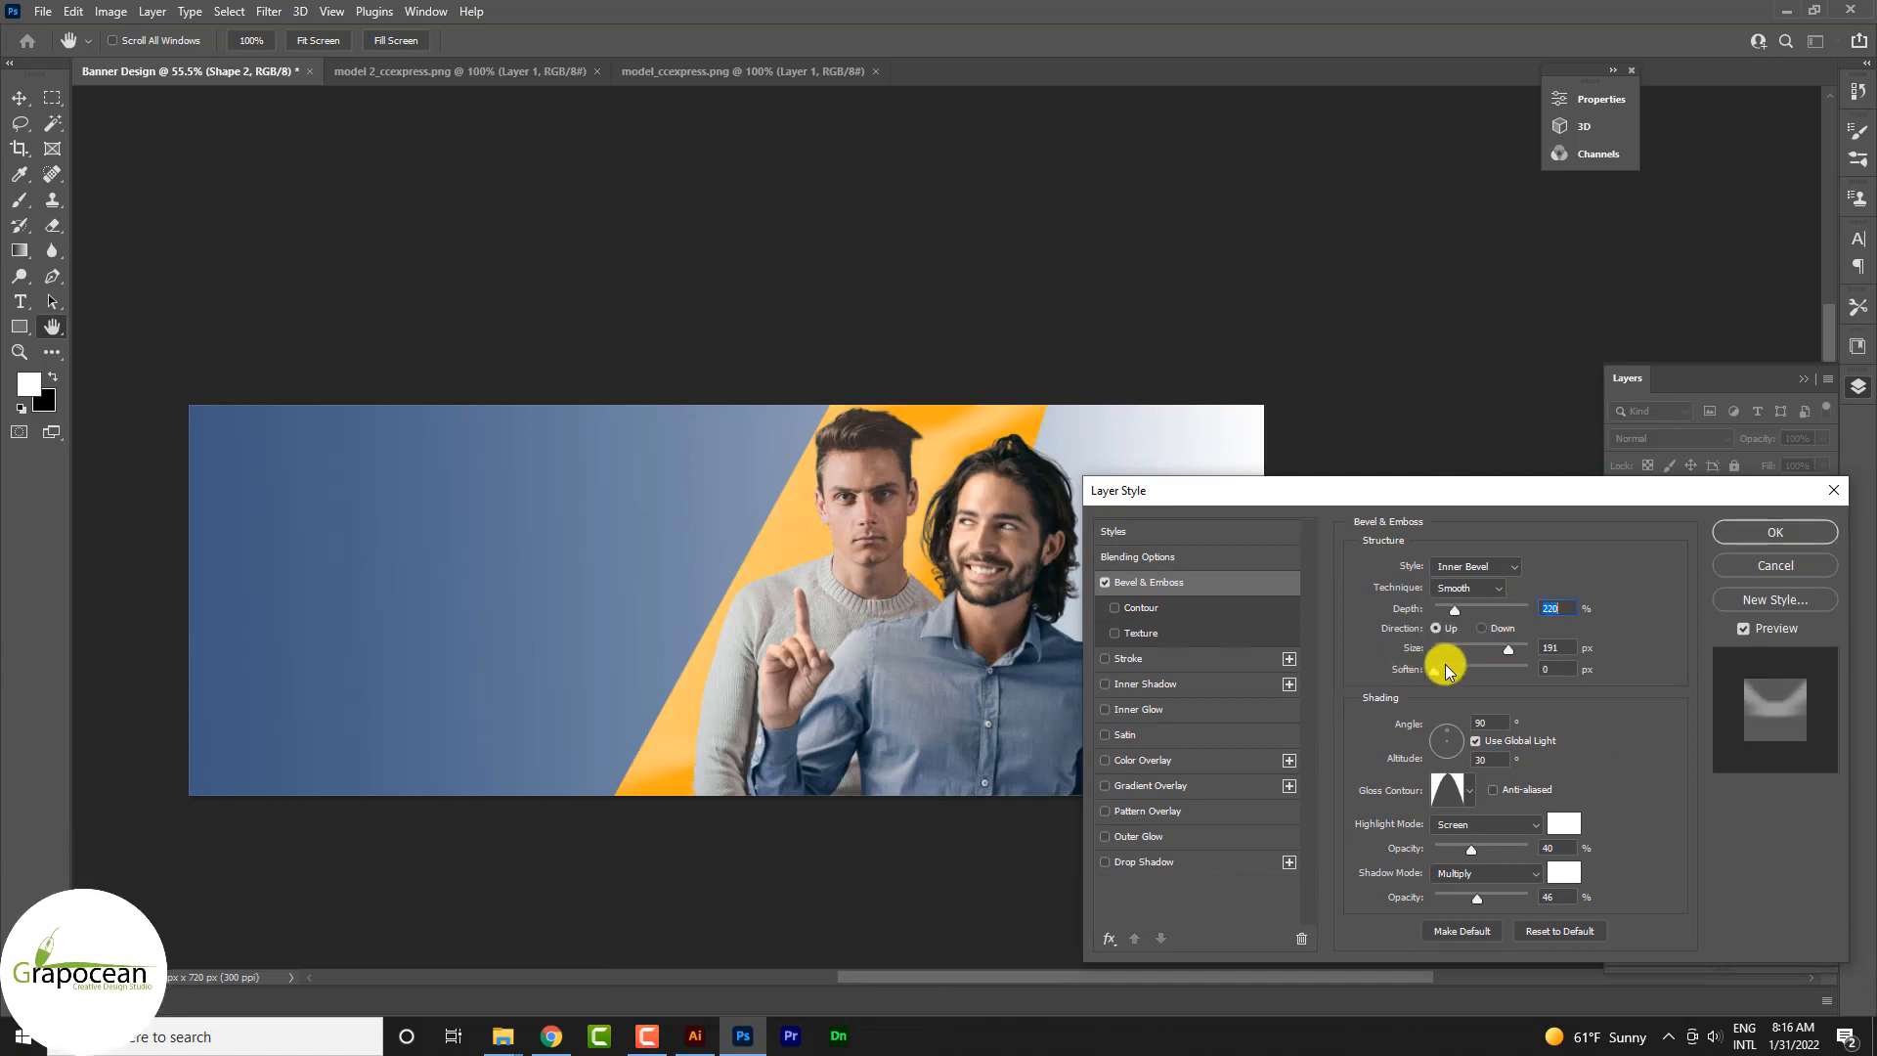
{"action": "left_click", "coordinate": [1446, 669]}
{"action": "left_click_drag", "start_coordinate": [1463, 851], "coordinate": [1457, 901]}
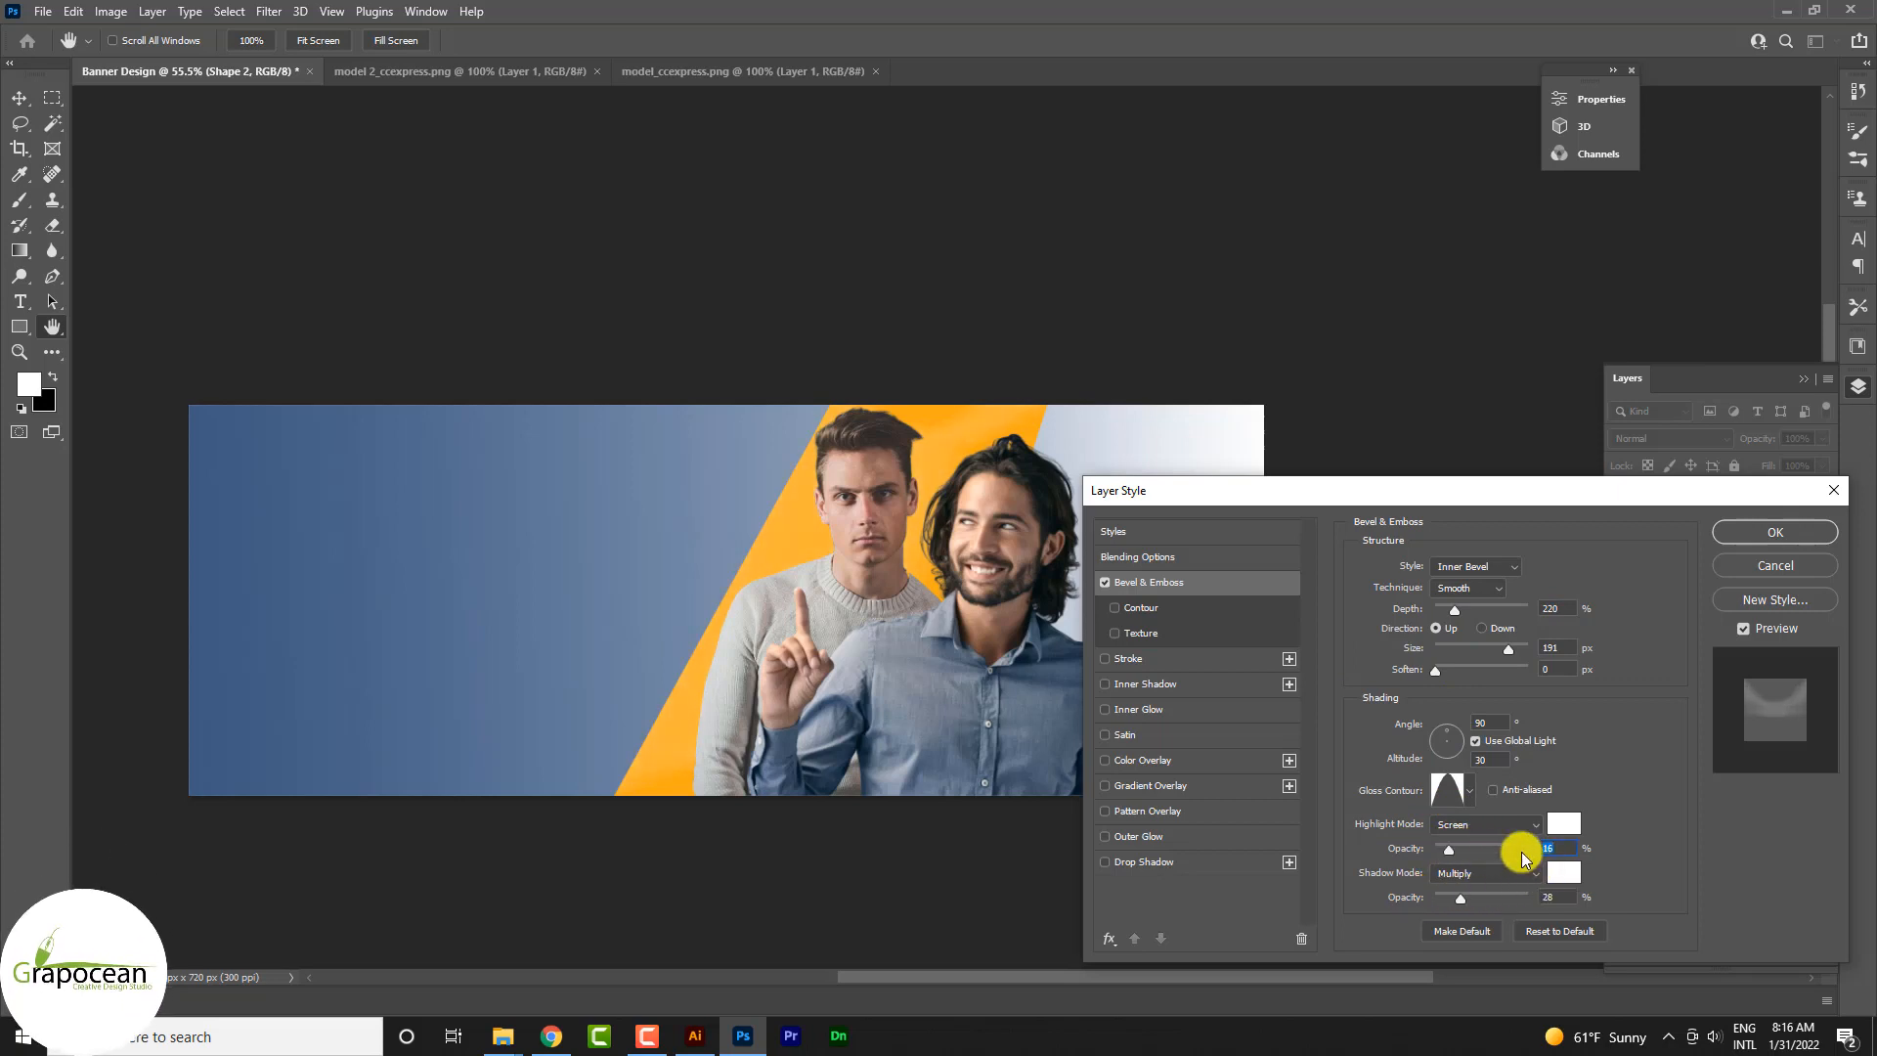
Step: Set the bevel's light angle to 85° and altitude to 42°, and apply the layer style
{"action": "left_click", "coordinate": [1447, 741]}
{"action": "left_click", "coordinate": [1467, 753]}
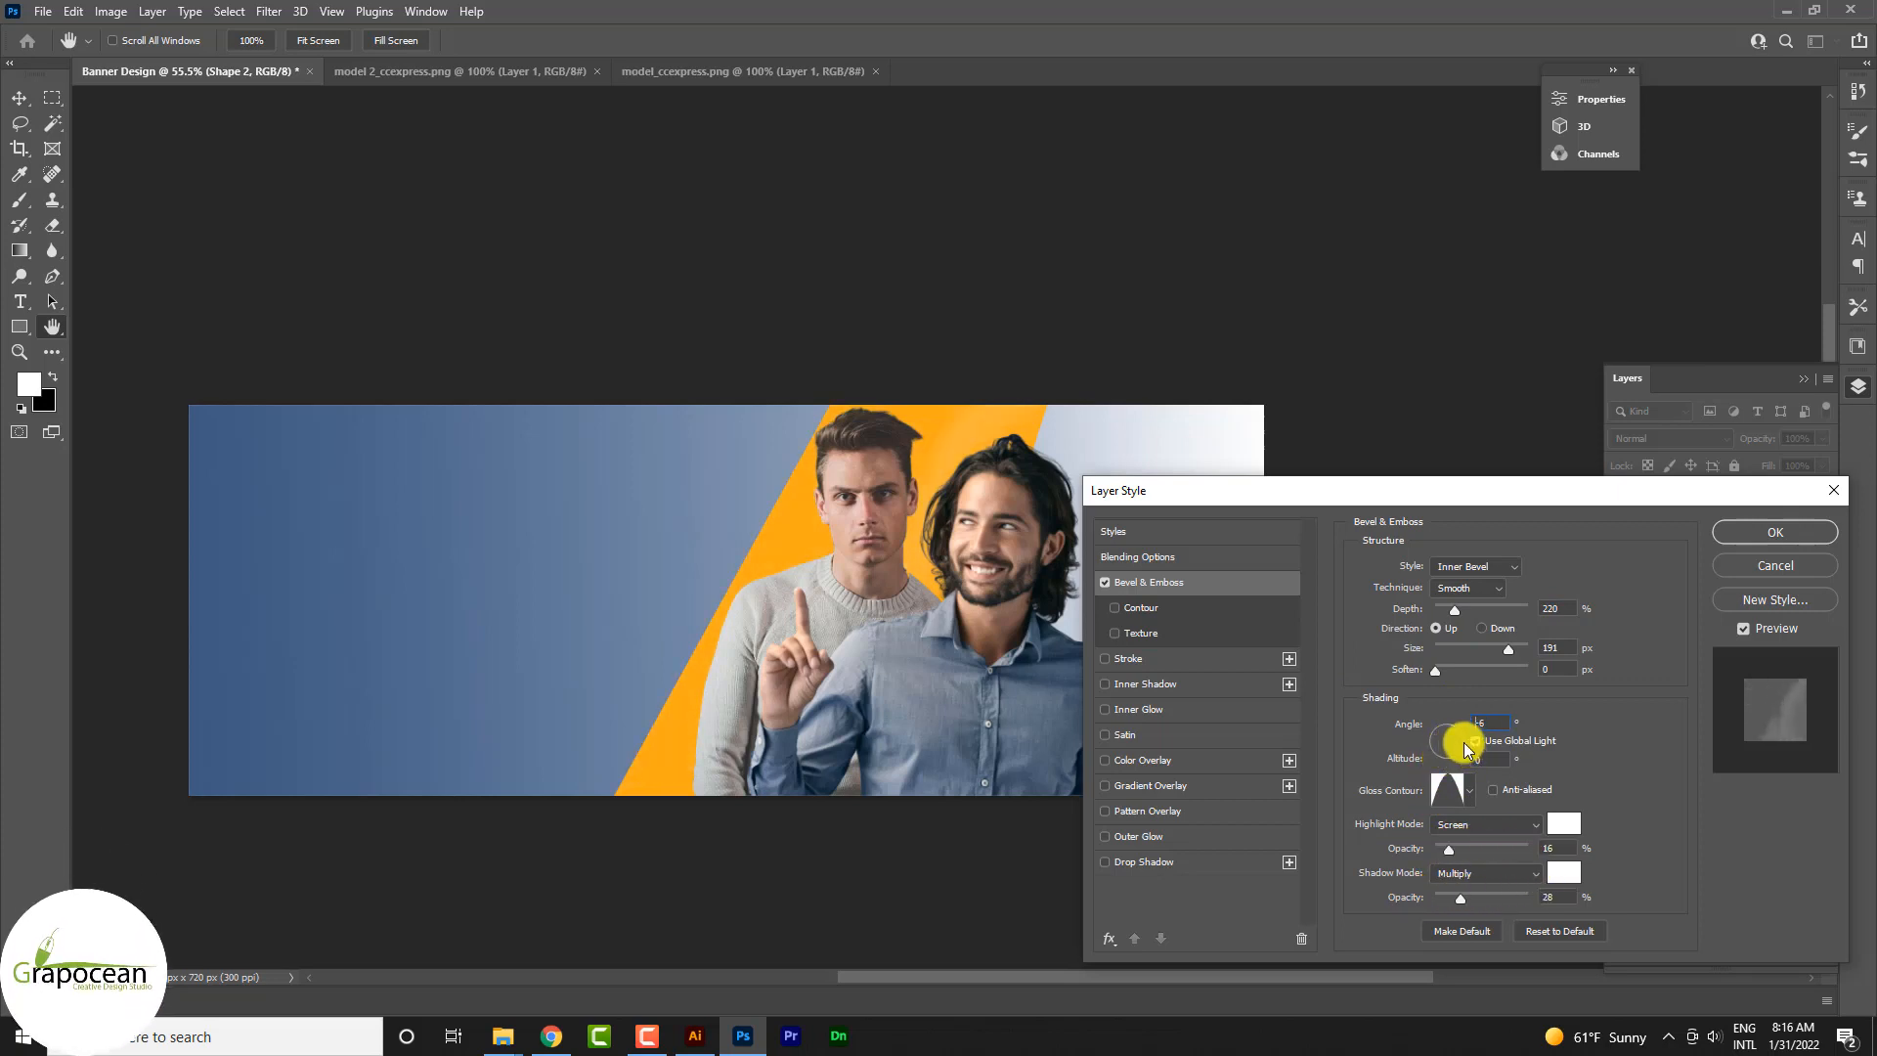
{"action": "left_click", "coordinate": [1445, 745]}
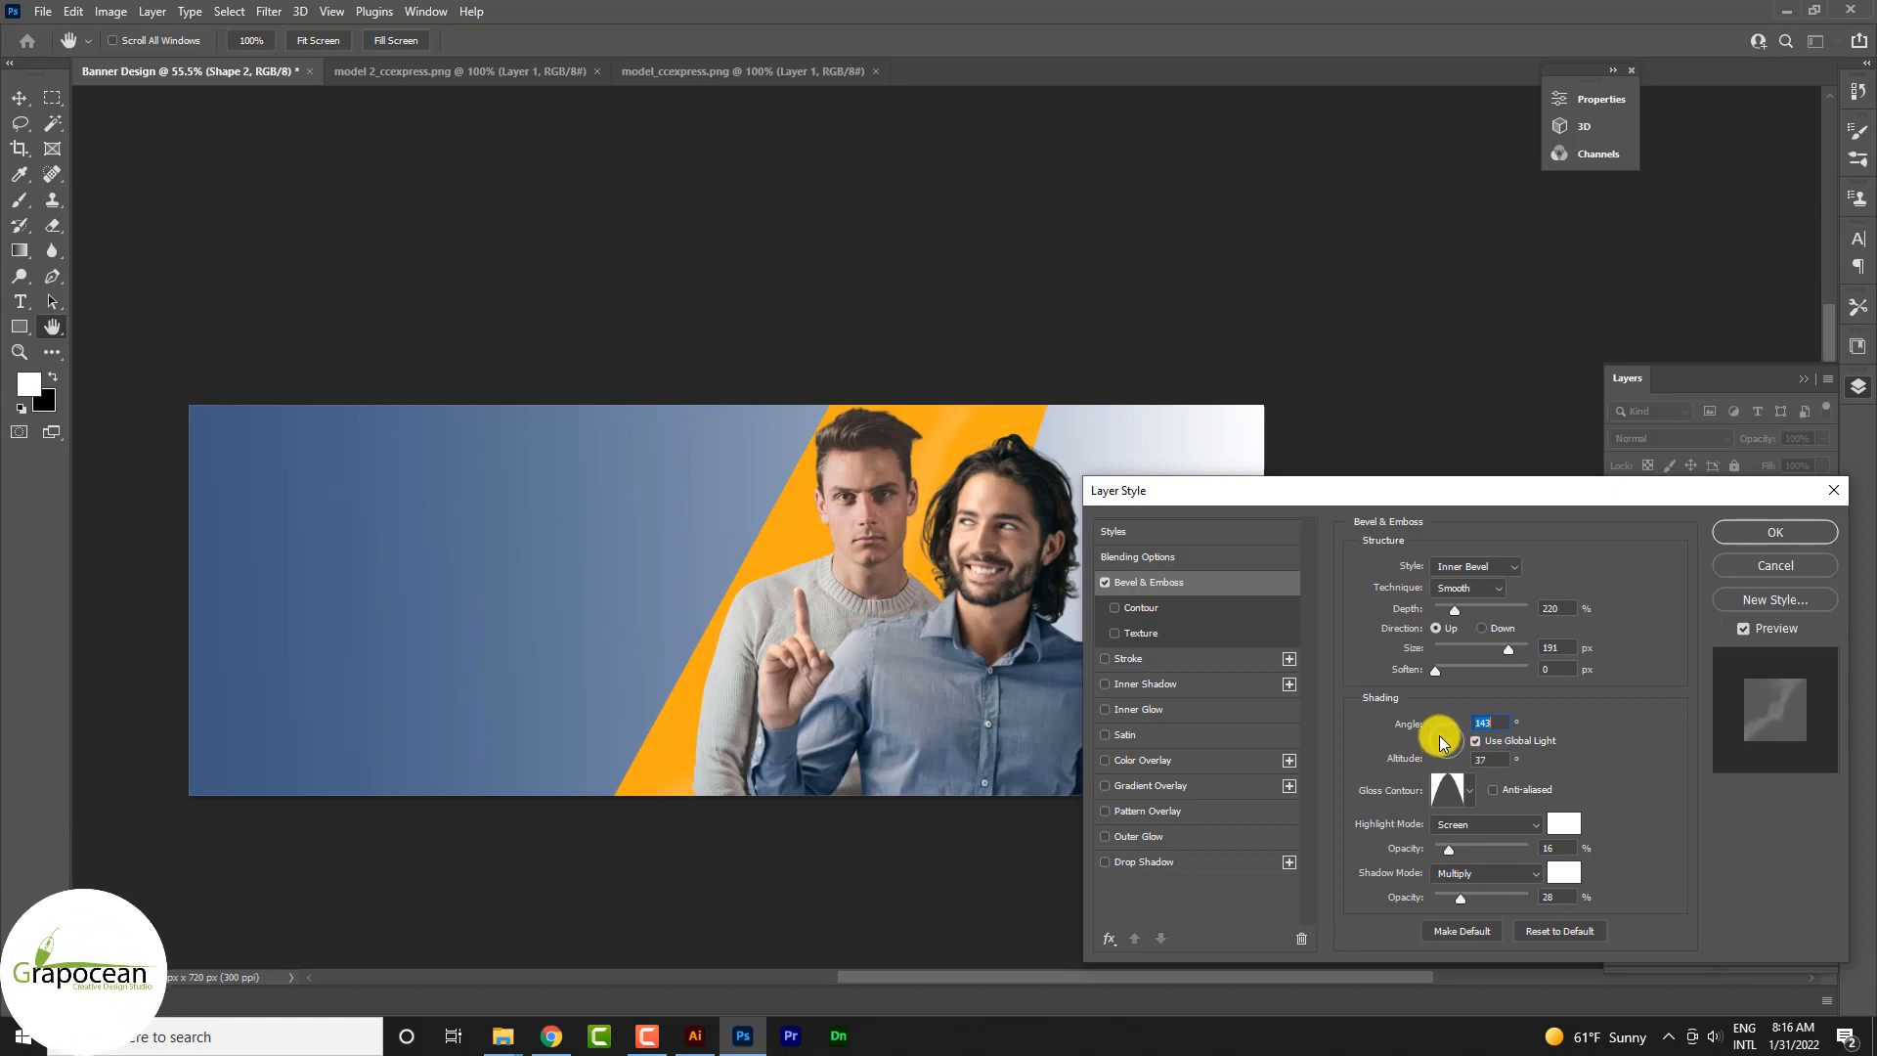
{"action": "left_click", "coordinate": [1448, 740]}
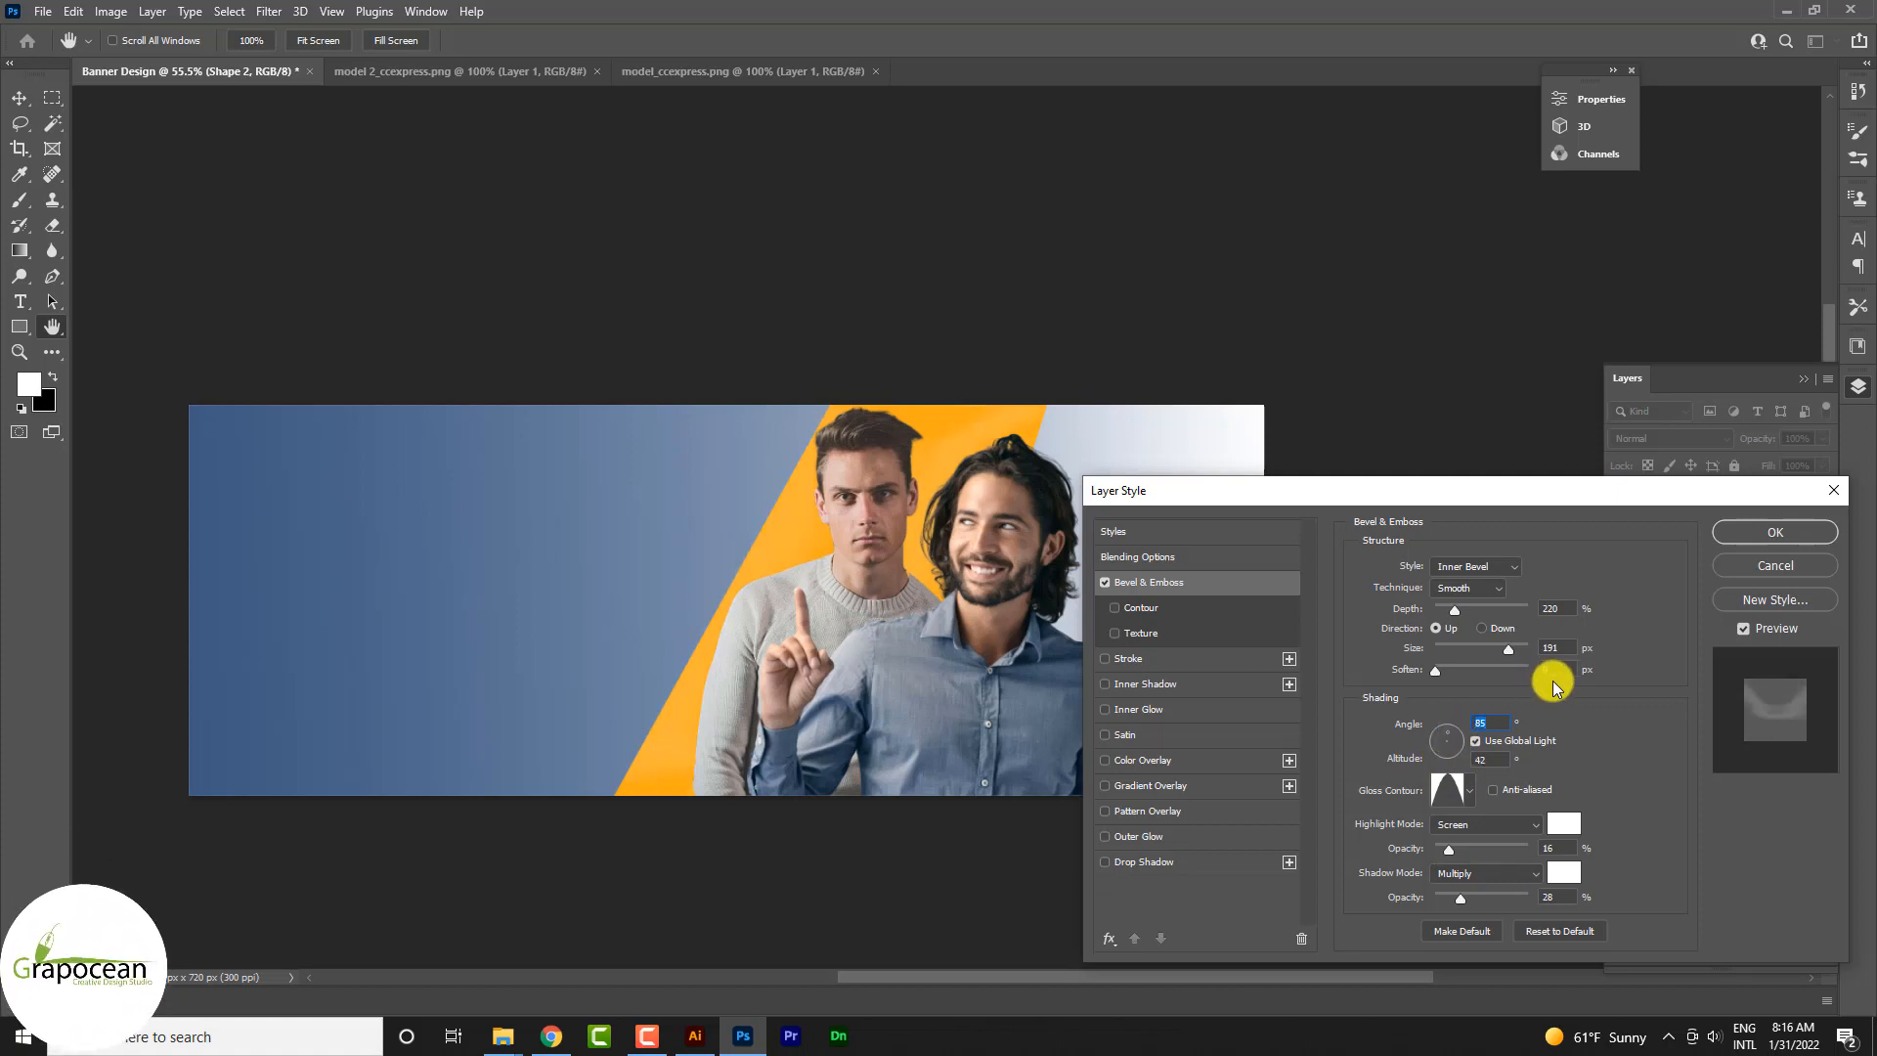
{"action": "left_click", "coordinate": [1741, 533]}
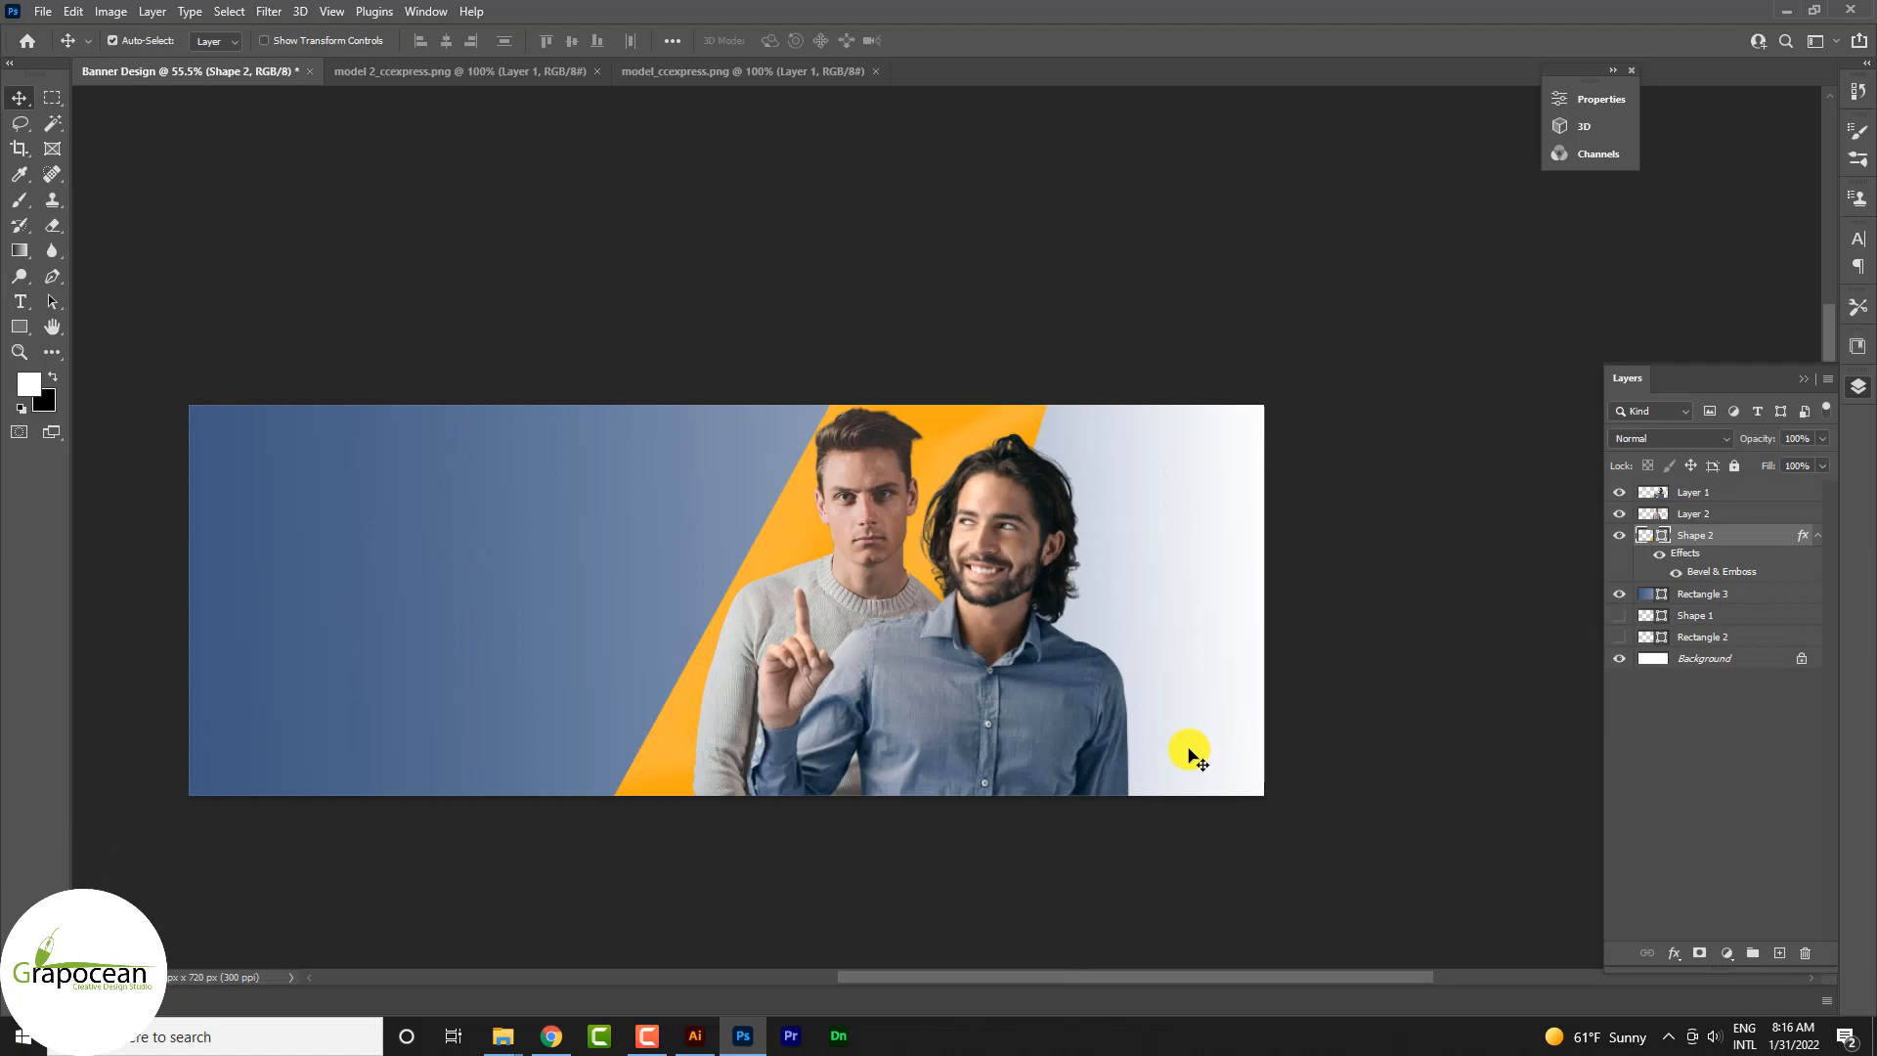
Step: Open the smiling man's layer in the Camera Raw Filter
{"action": "left_click", "coordinate": [1191, 756]}
{"action": "left_click", "coordinate": [271, 11]}
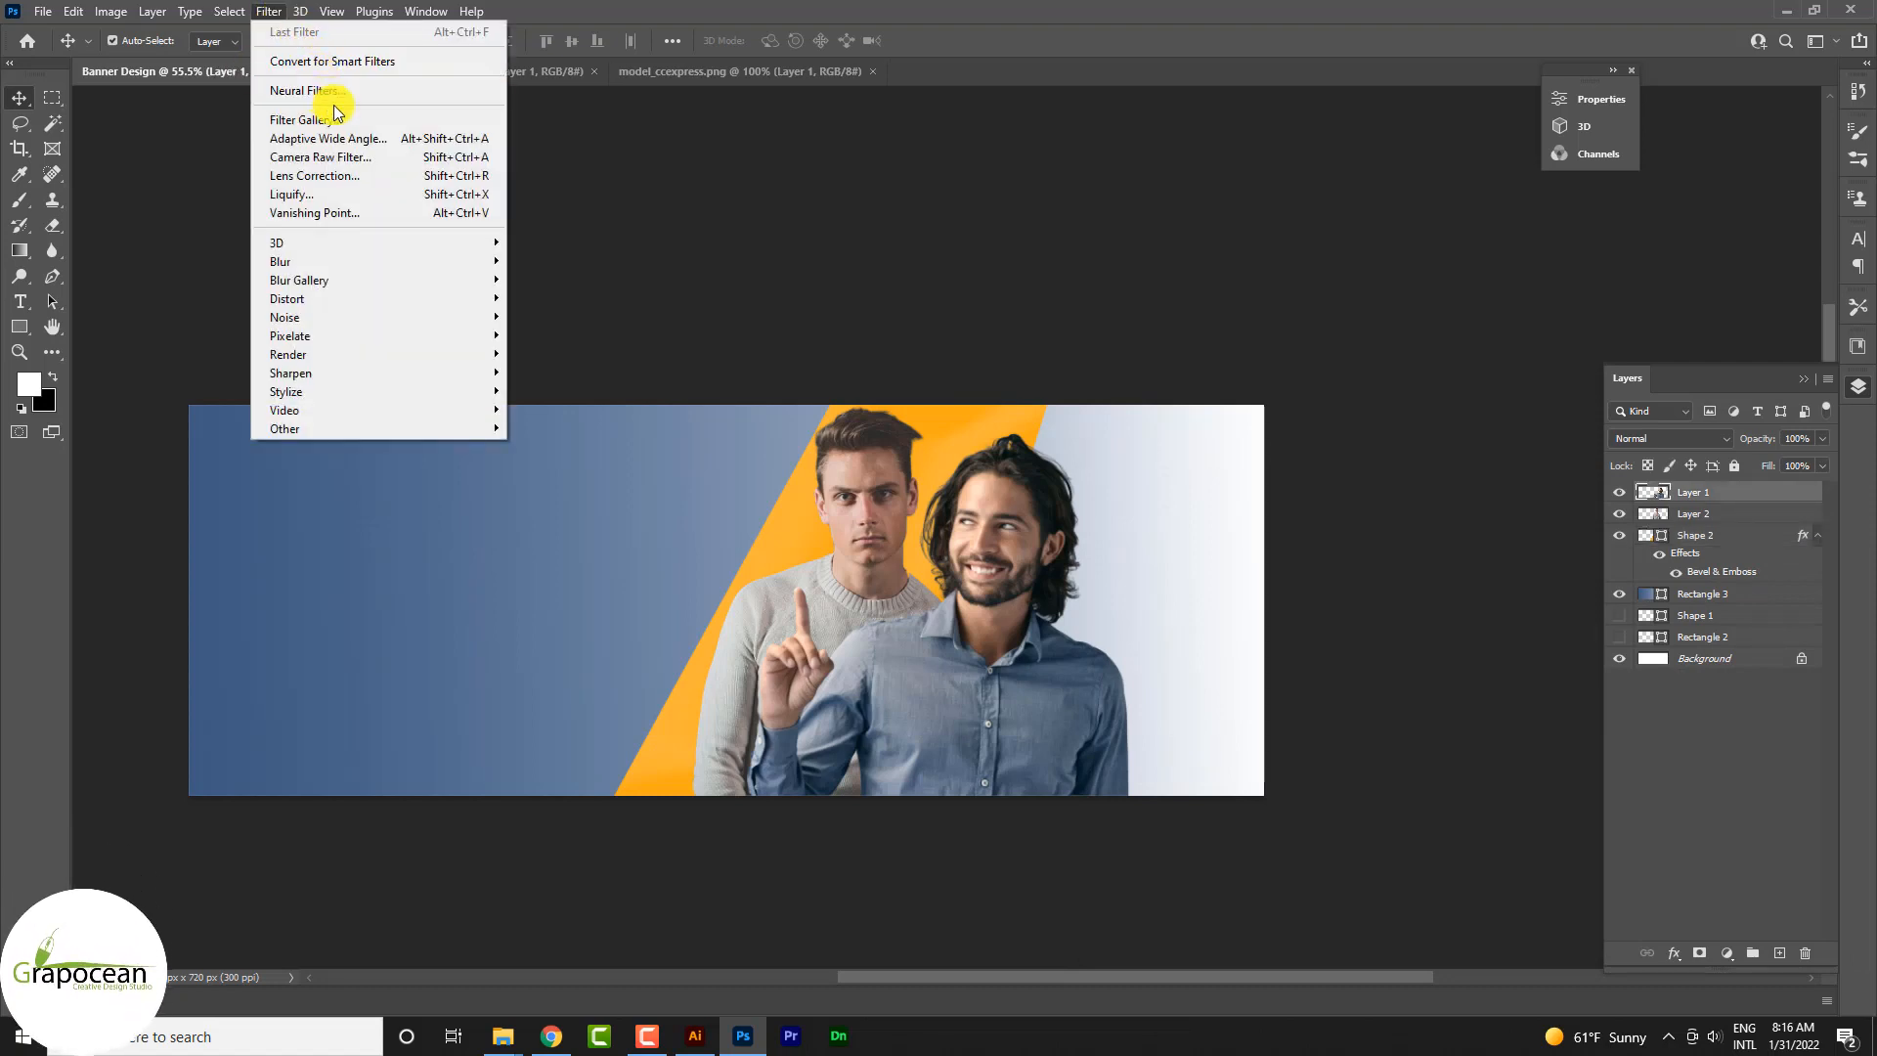
{"action": "left_click", "coordinate": [362, 155]}
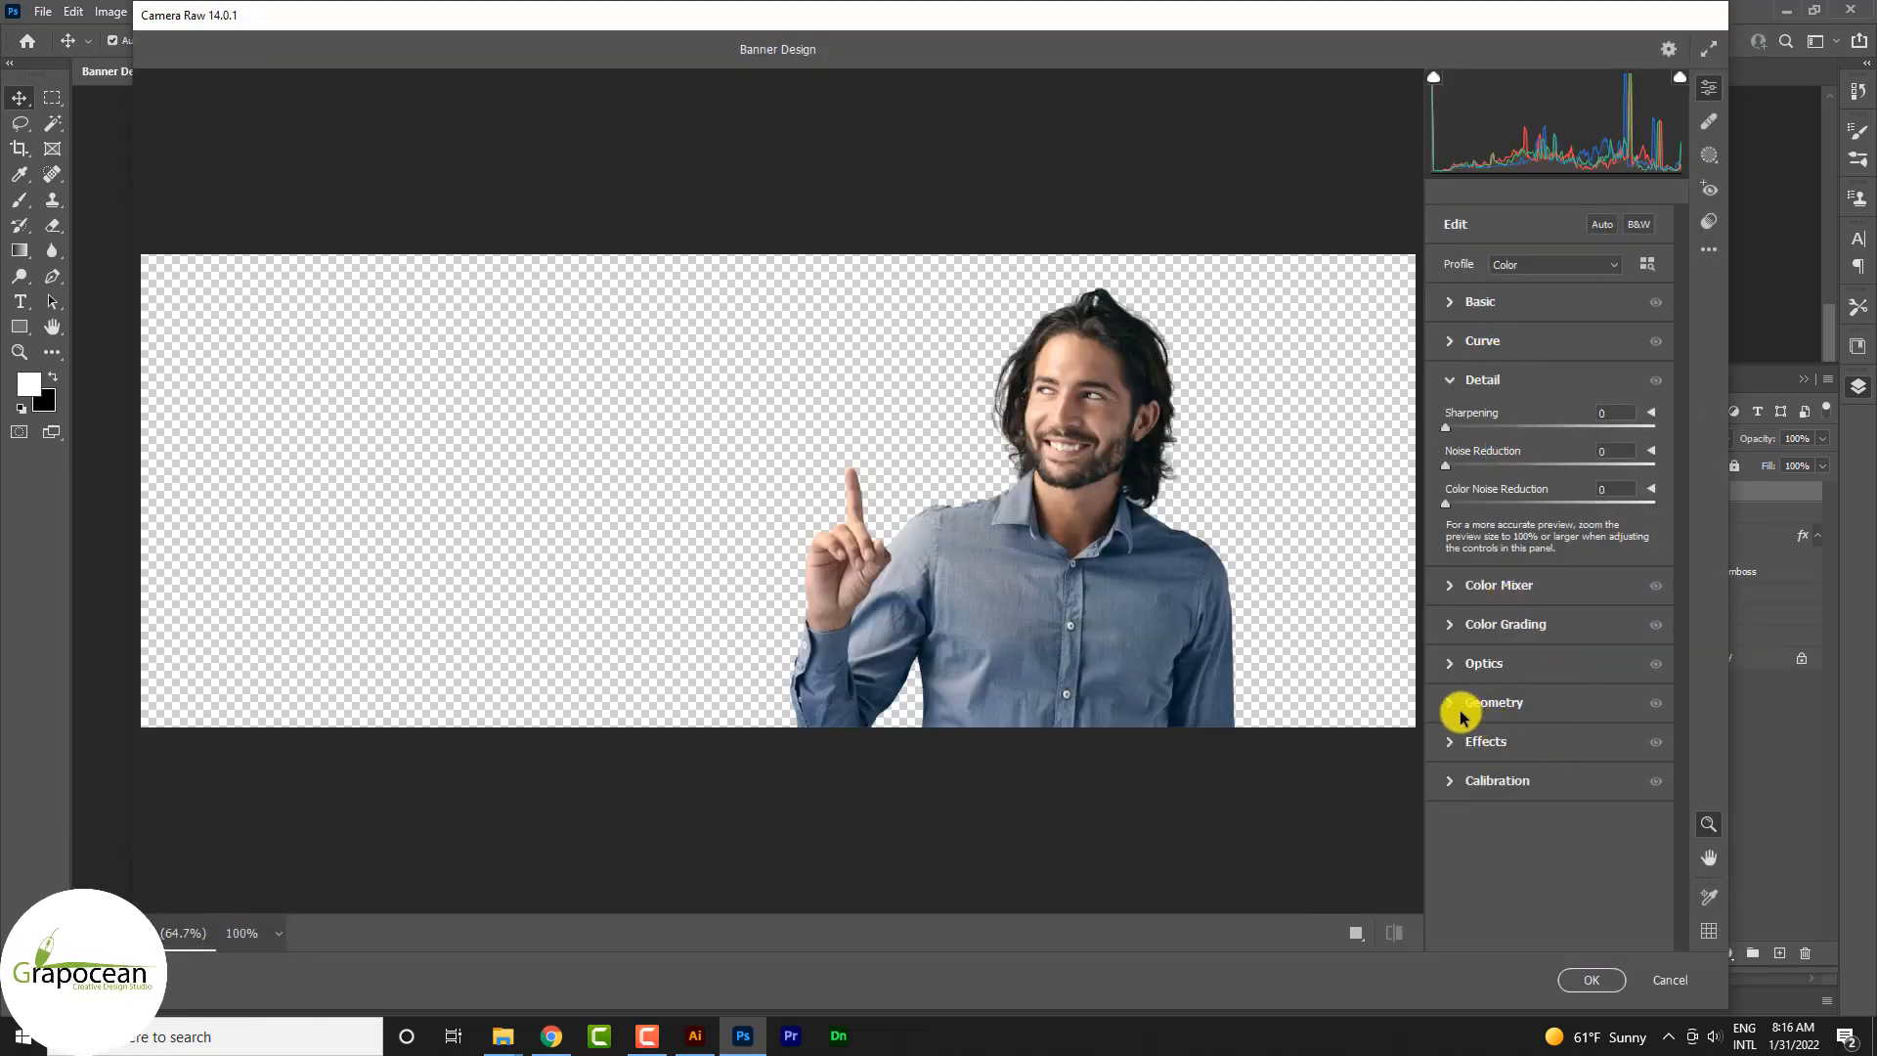
{"action": "left_click", "coordinate": [1456, 743]}
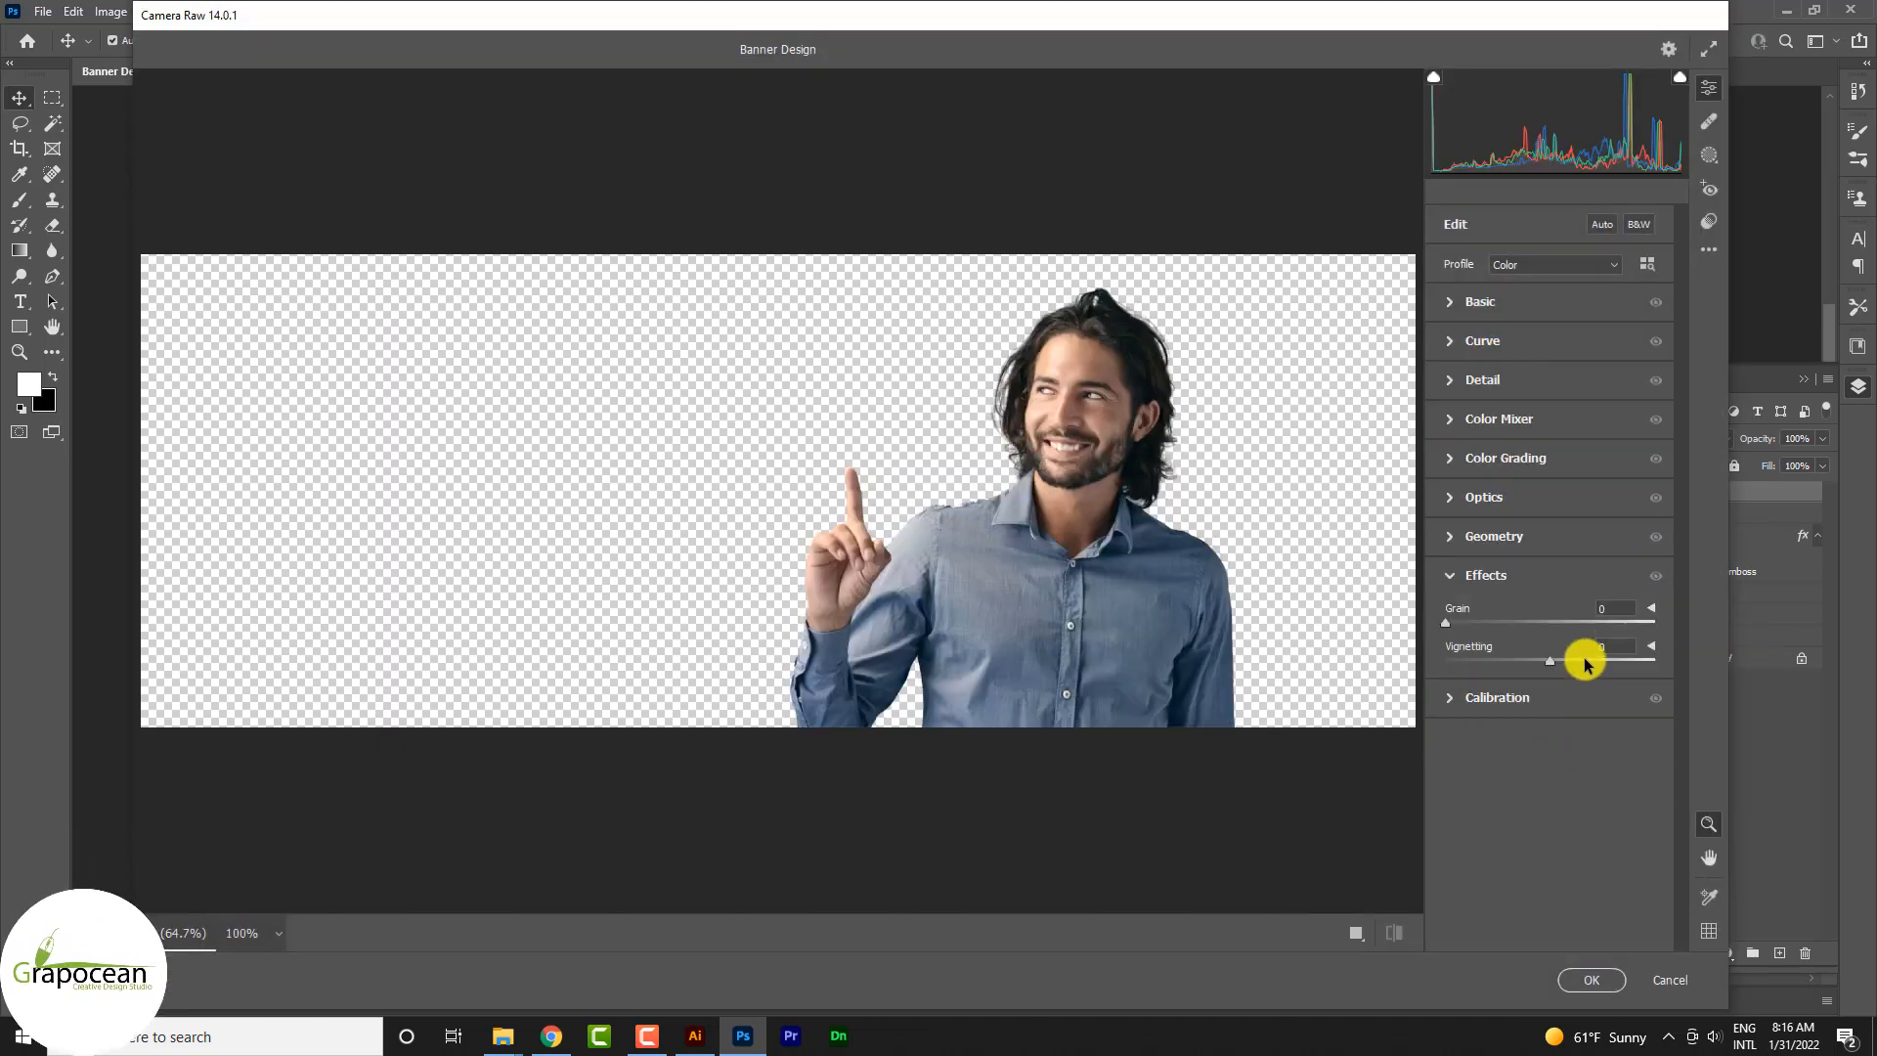
Step: Set the smiling man's exposure to +0.35, contrast to +36, texture to +48, clarity to -10 and dehaze to +25
{"action": "left_click", "coordinate": [1451, 309]}
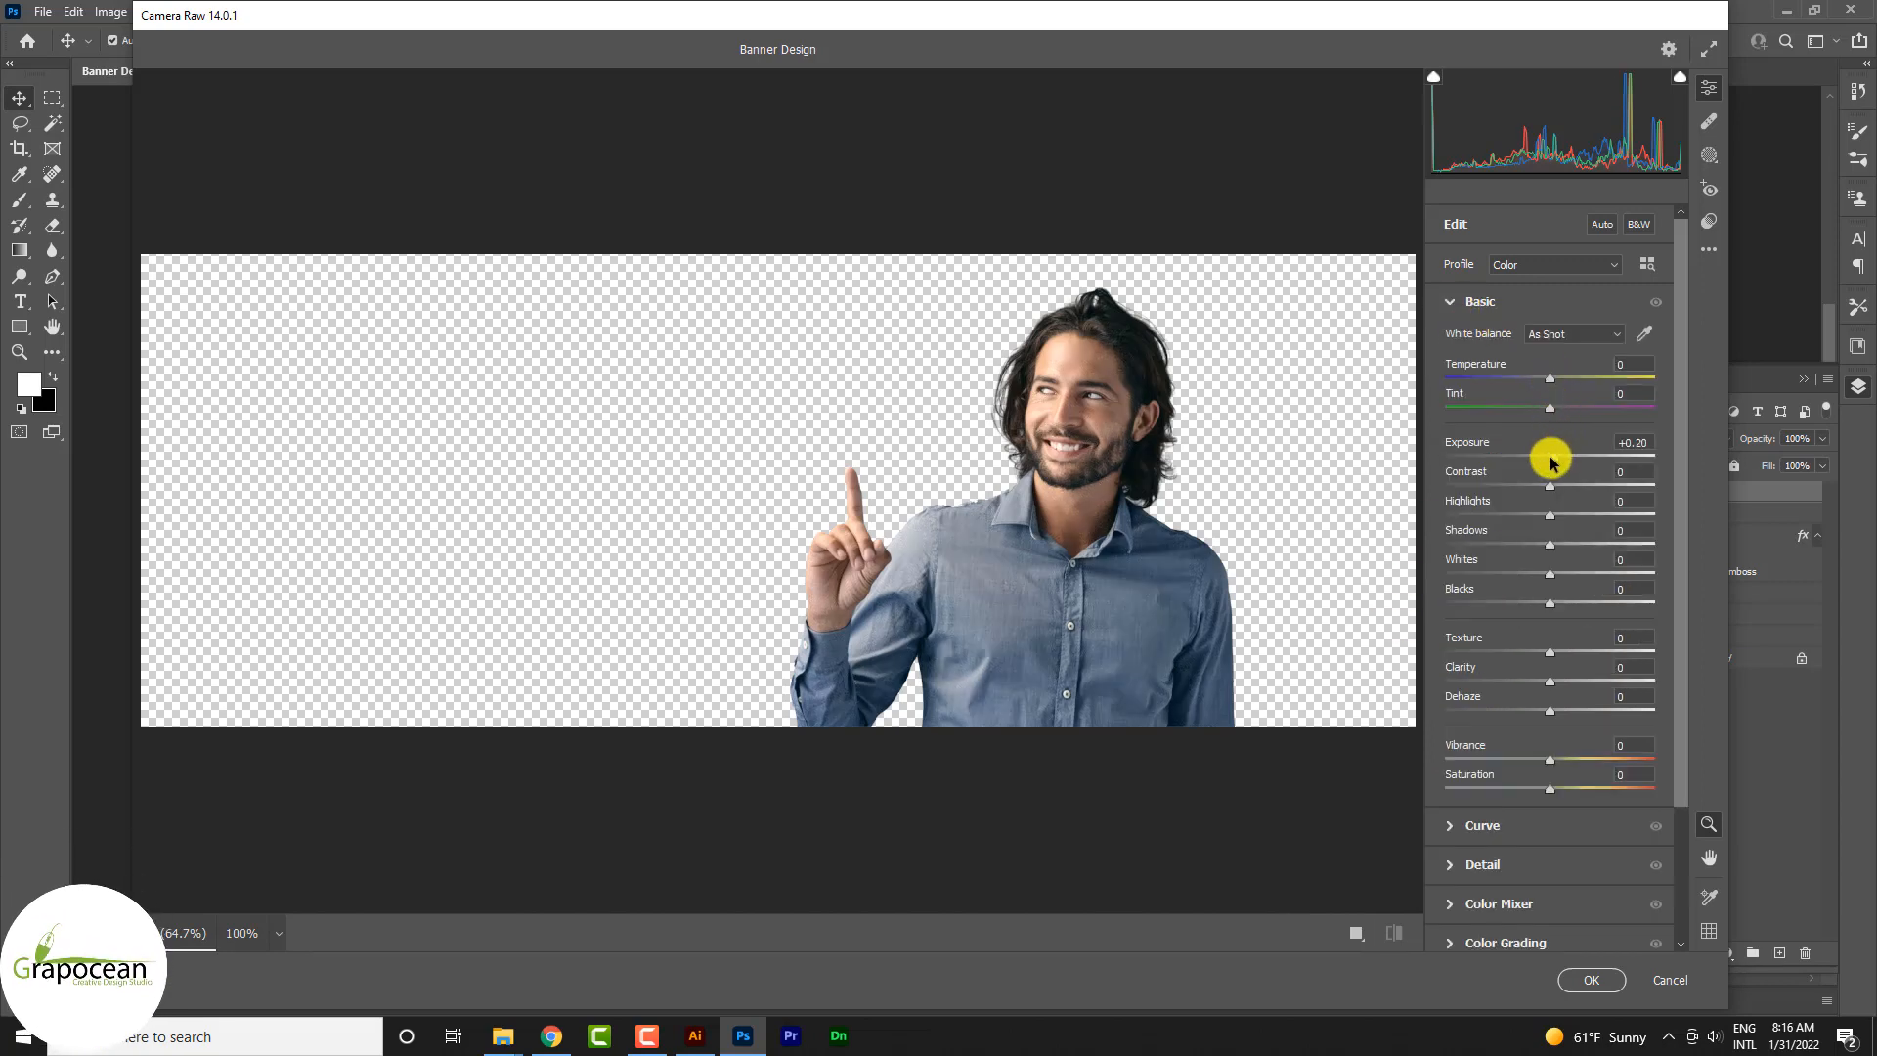
{"action": "left_click_drag", "start_coordinate": [1555, 466], "coordinate": [1571, 468]}
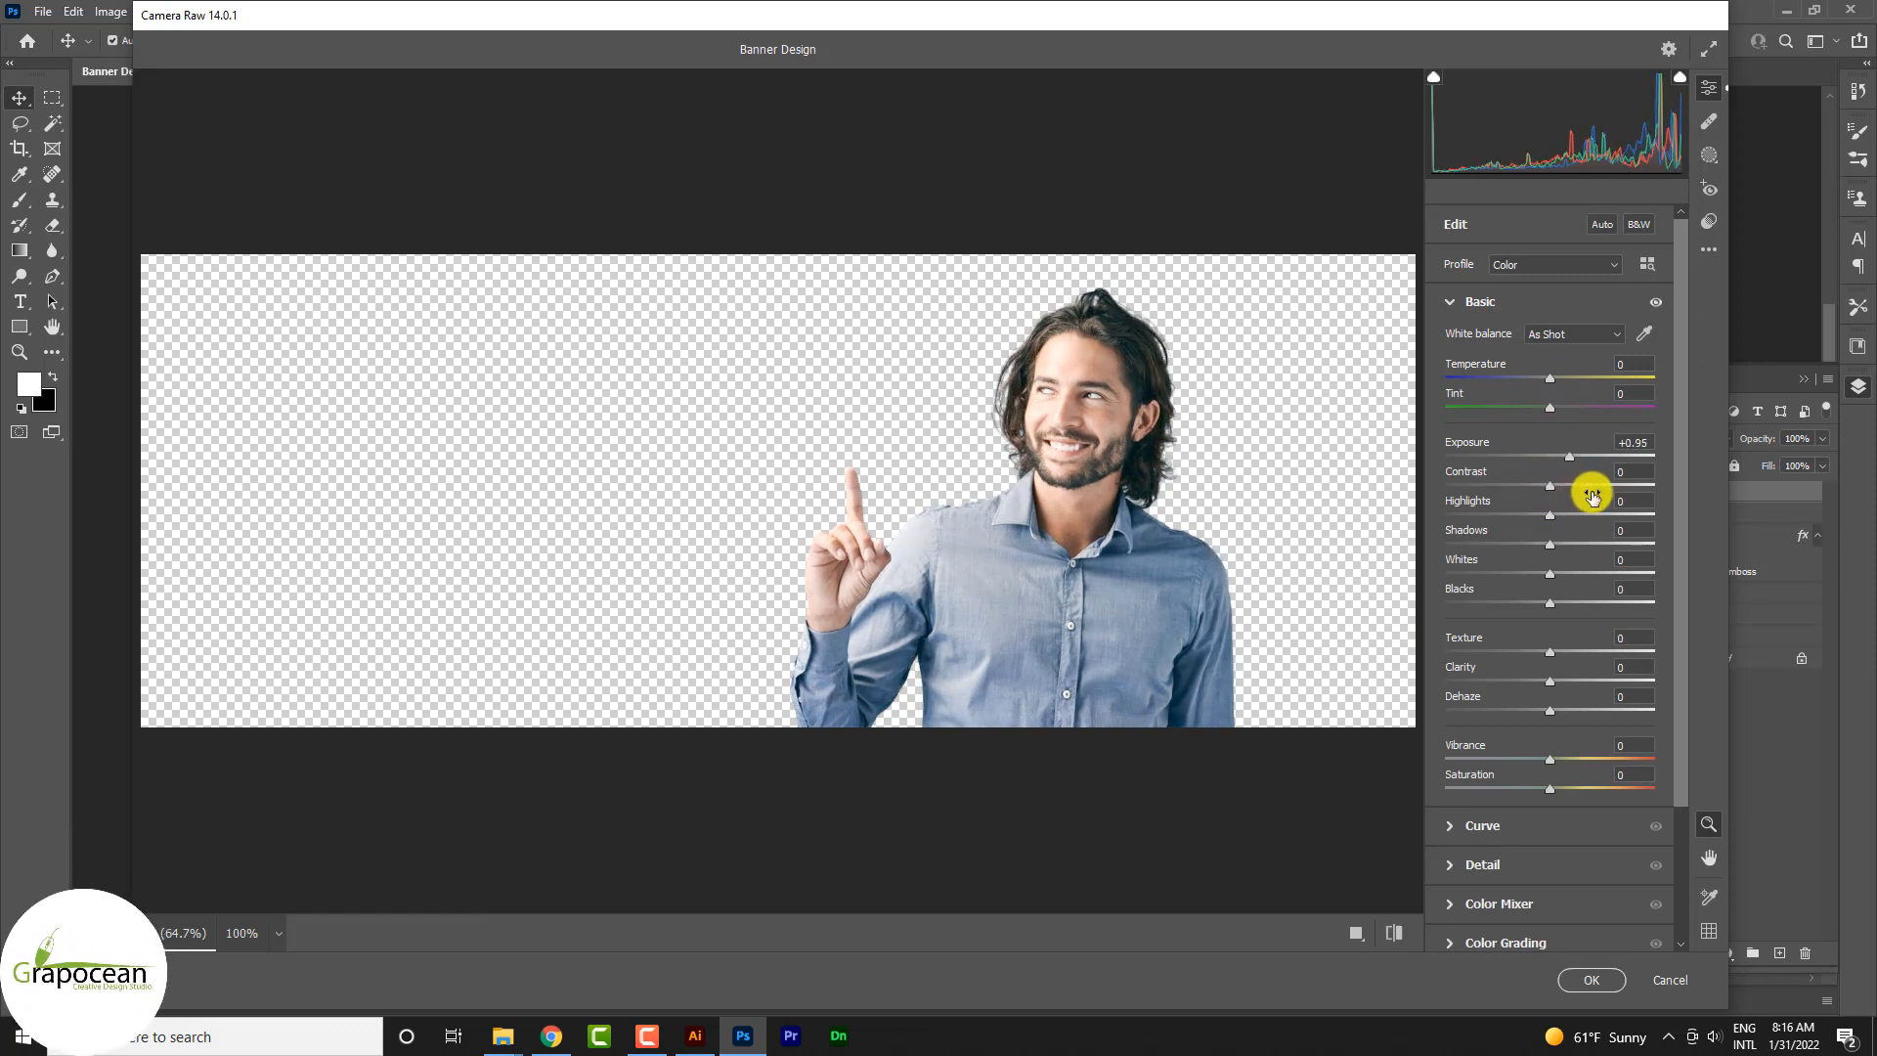
{"action": "mouse_move", "coordinate": [1555, 484]}
{"action": "left_mouse_down"}
{"action": "mouse_move", "coordinate": [1605, 486]}
{"action": "mouse_move", "coordinate": [1500, 486]}
{"action": "mouse_move", "coordinate": [1593, 495]}
{"action": "mouse_move", "coordinate": [1542, 459]}
{"action": "mouse_move", "coordinate": [1558, 460]}
{"action": "left_mouse_up"}
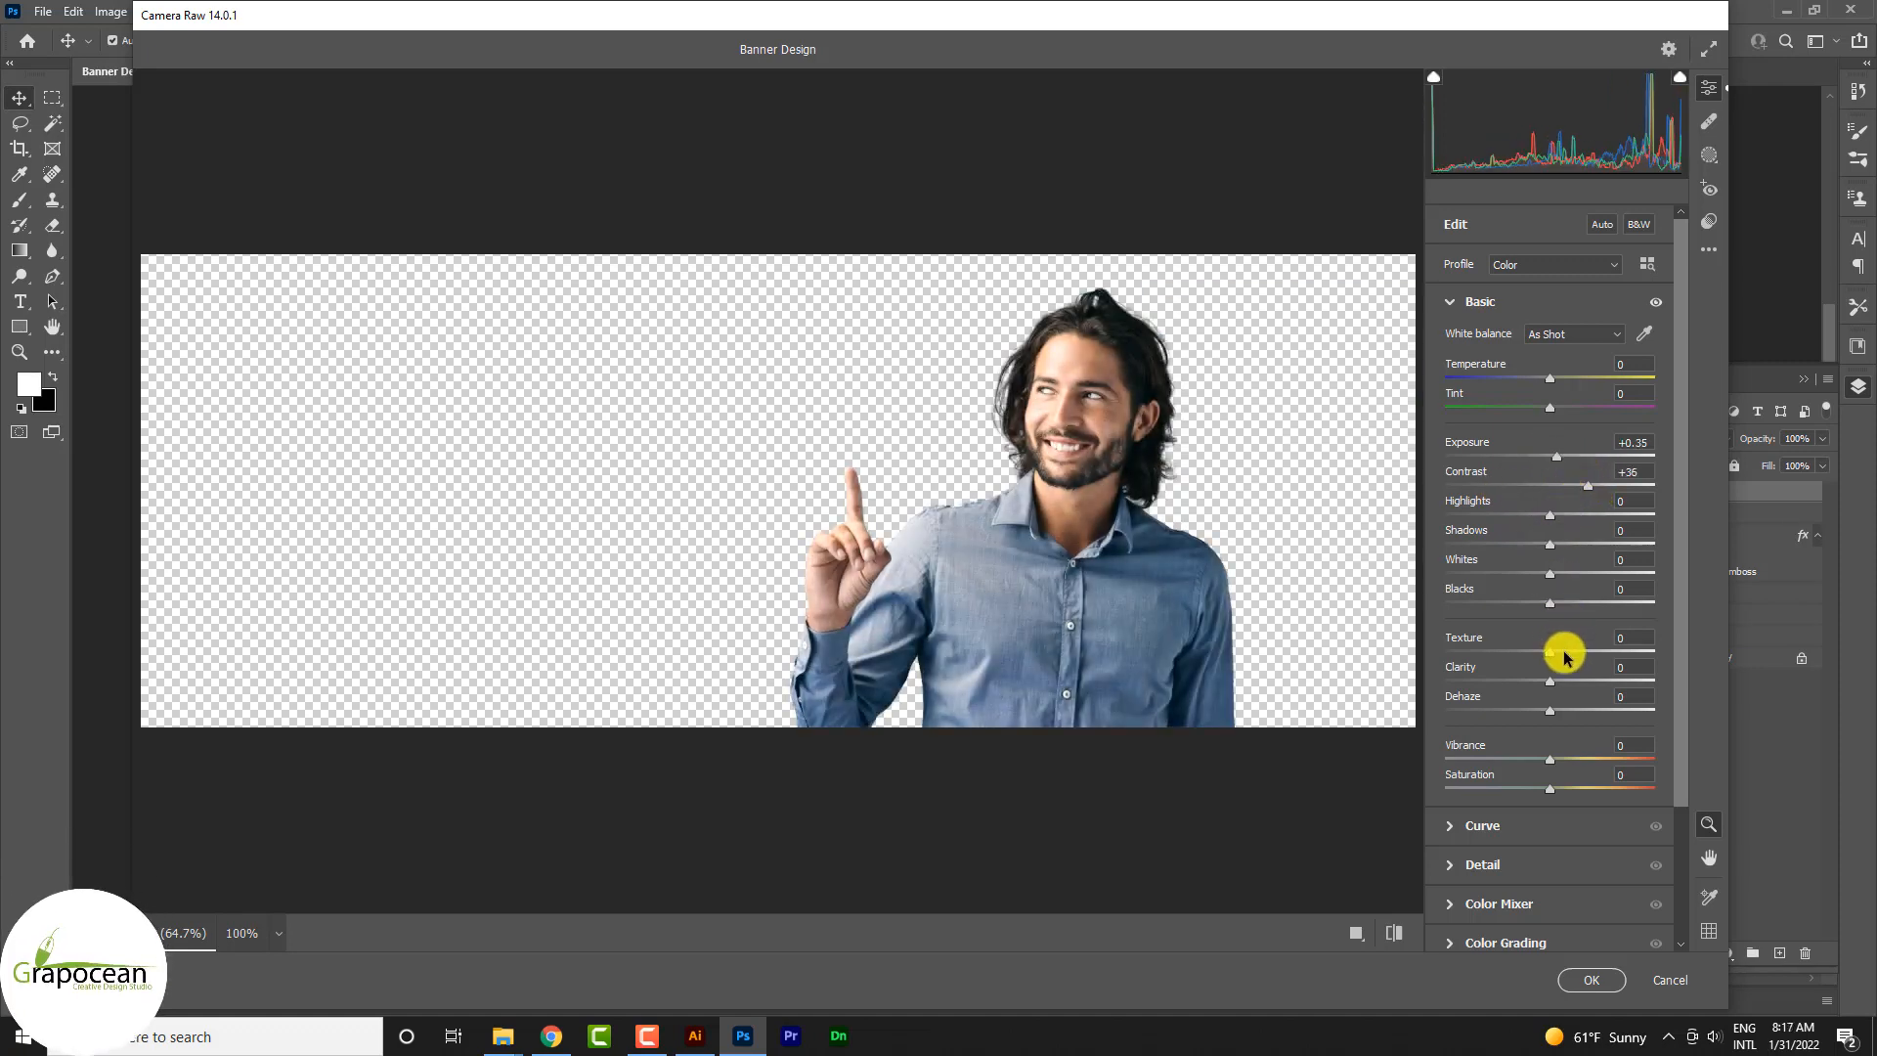
{"action": "left_click_drag", "start_coordinate": [1554, 651], "coordinate": [1578, 717]}
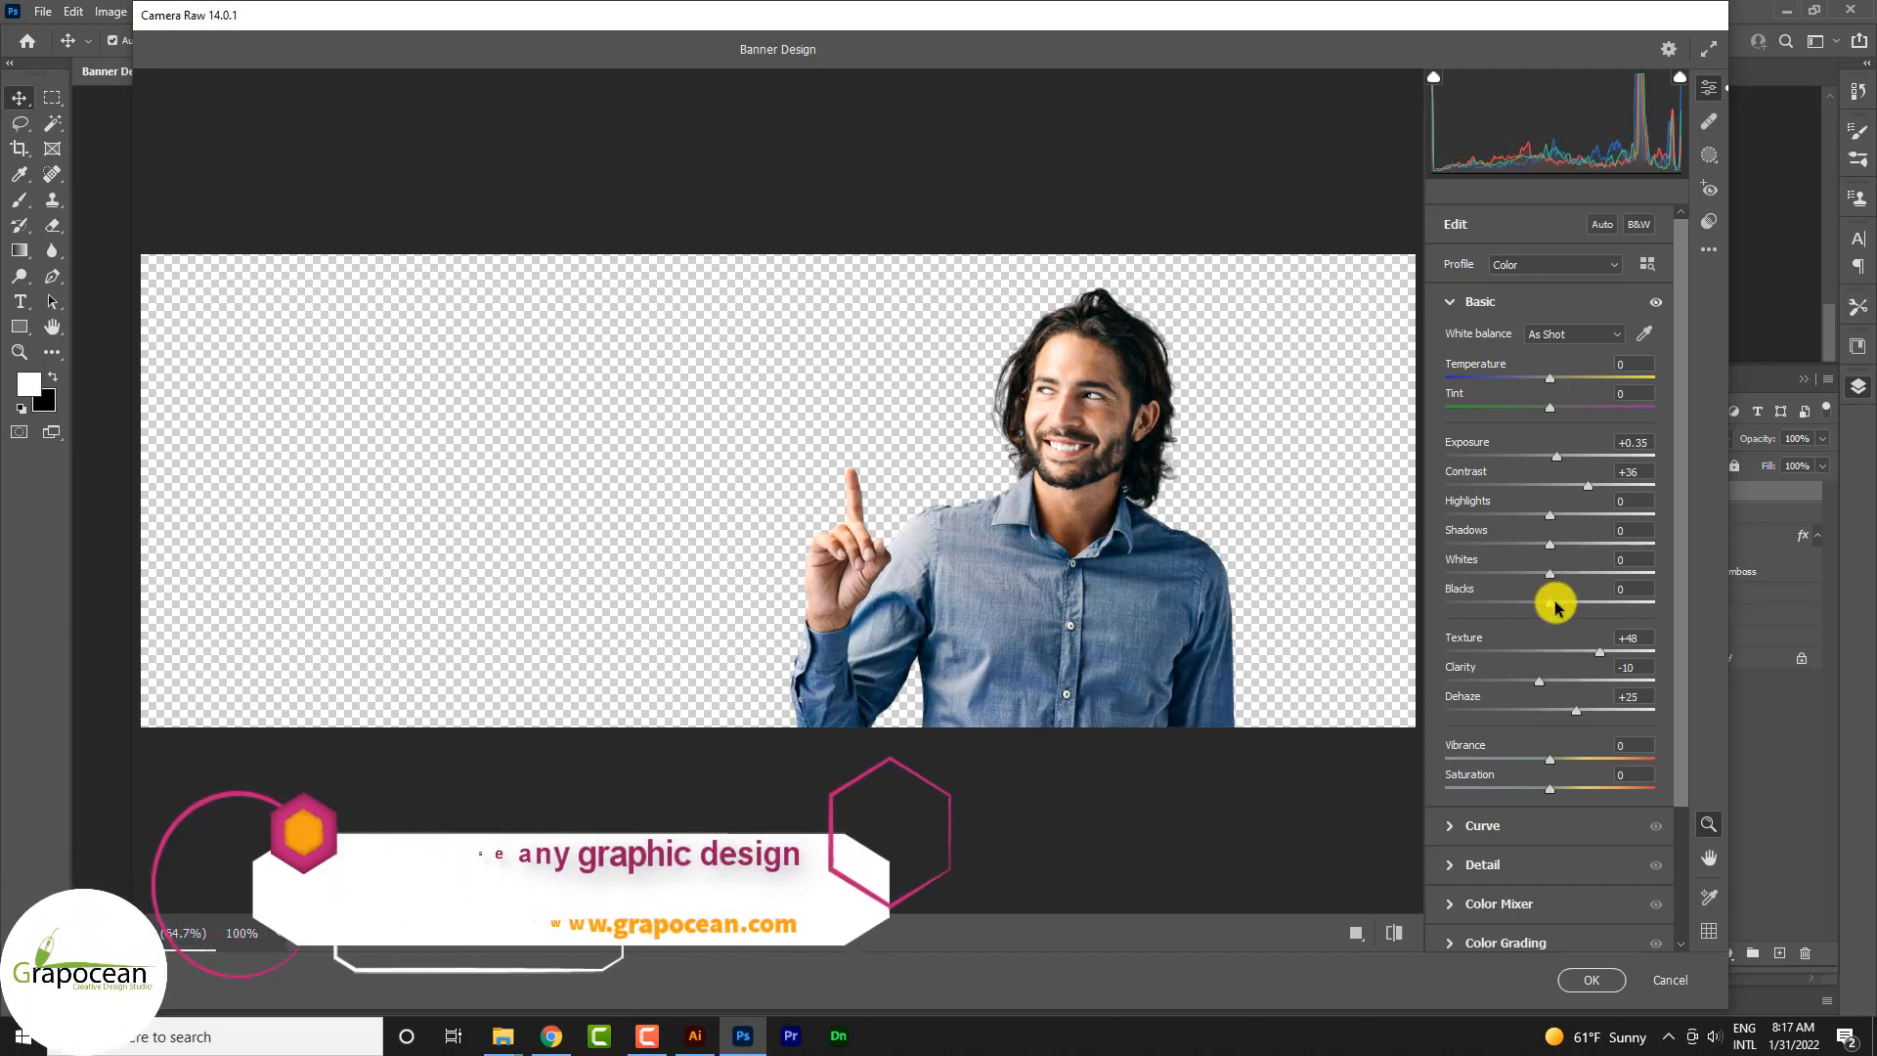
Step: Set the smiling man's sharpening to 61 in the Camera Raw detail adjustments
{"action": "scroll", "coordinate": [1557, 773], "scroll_direction": "down", "scroll_amount": 3}
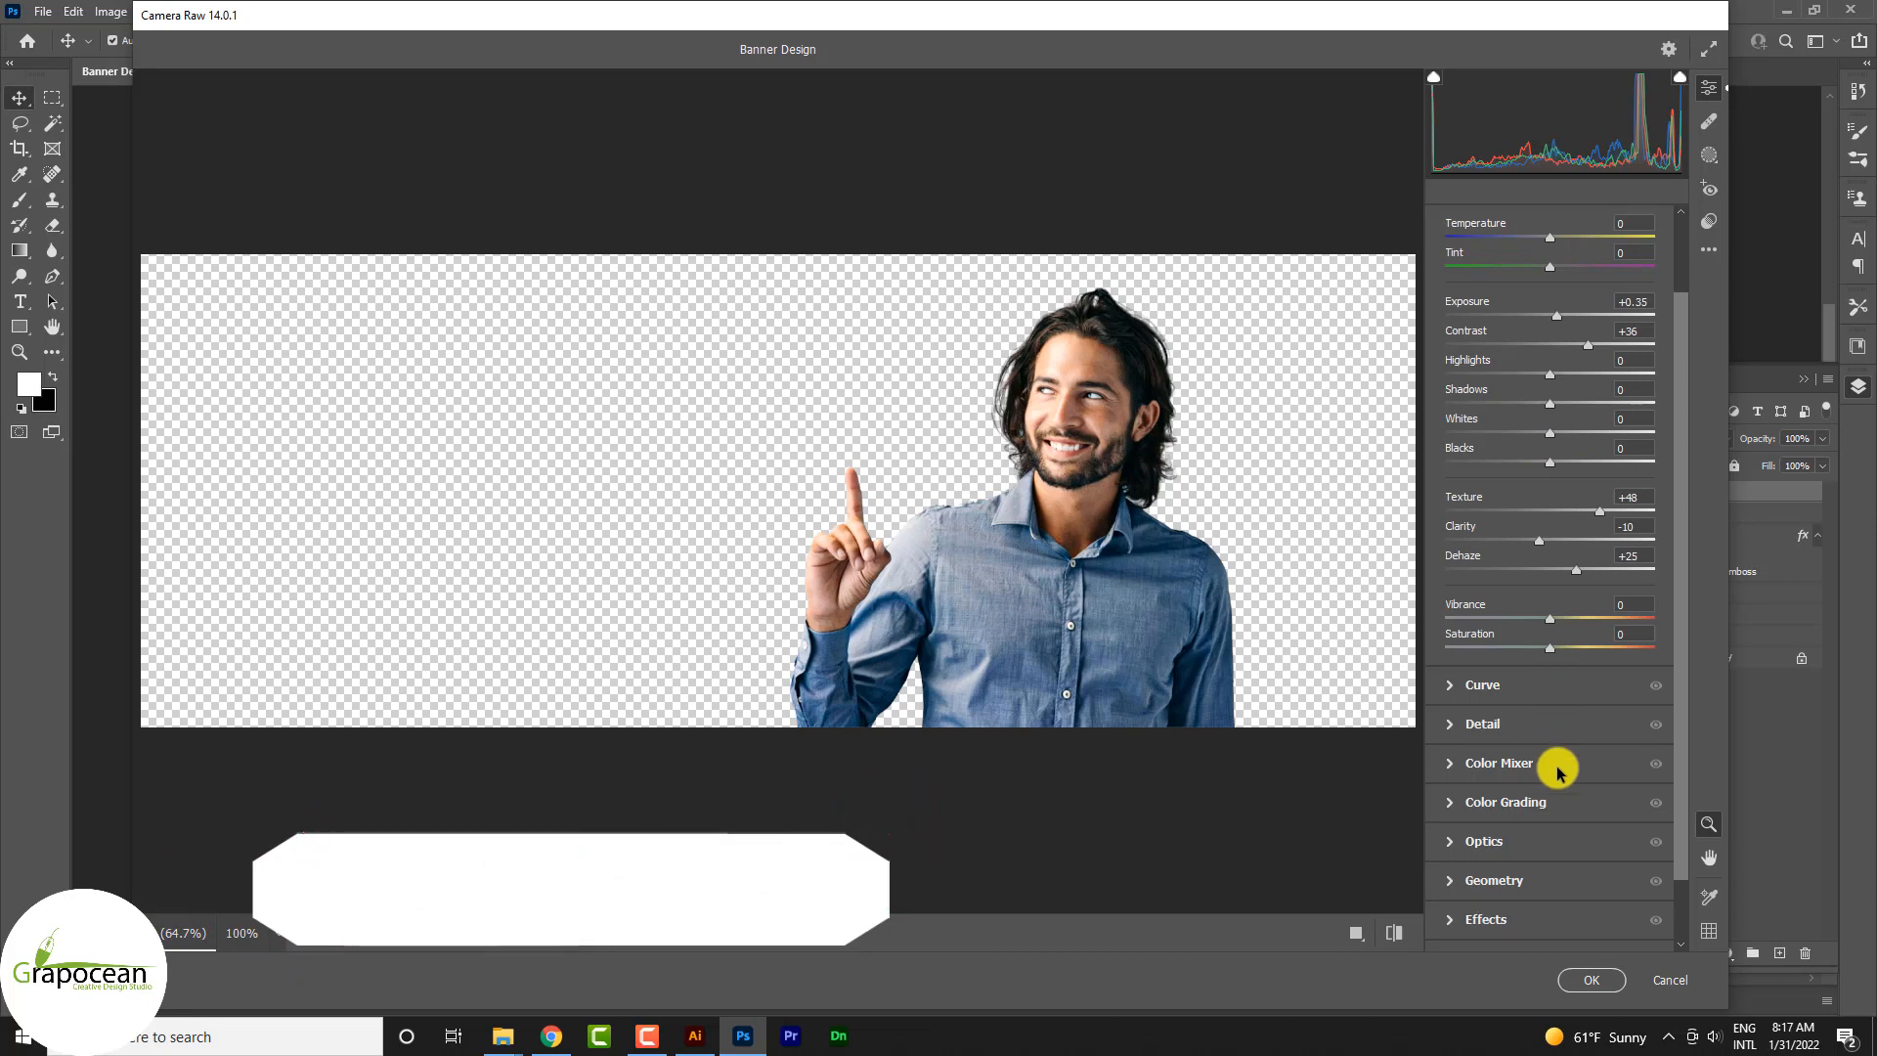
{"action": "left_click", "coordinate": [1472, 724]}
{"action": "left_click_drag", "start_coordinate": [1455, 430], "coordinate": [1501, 432]}
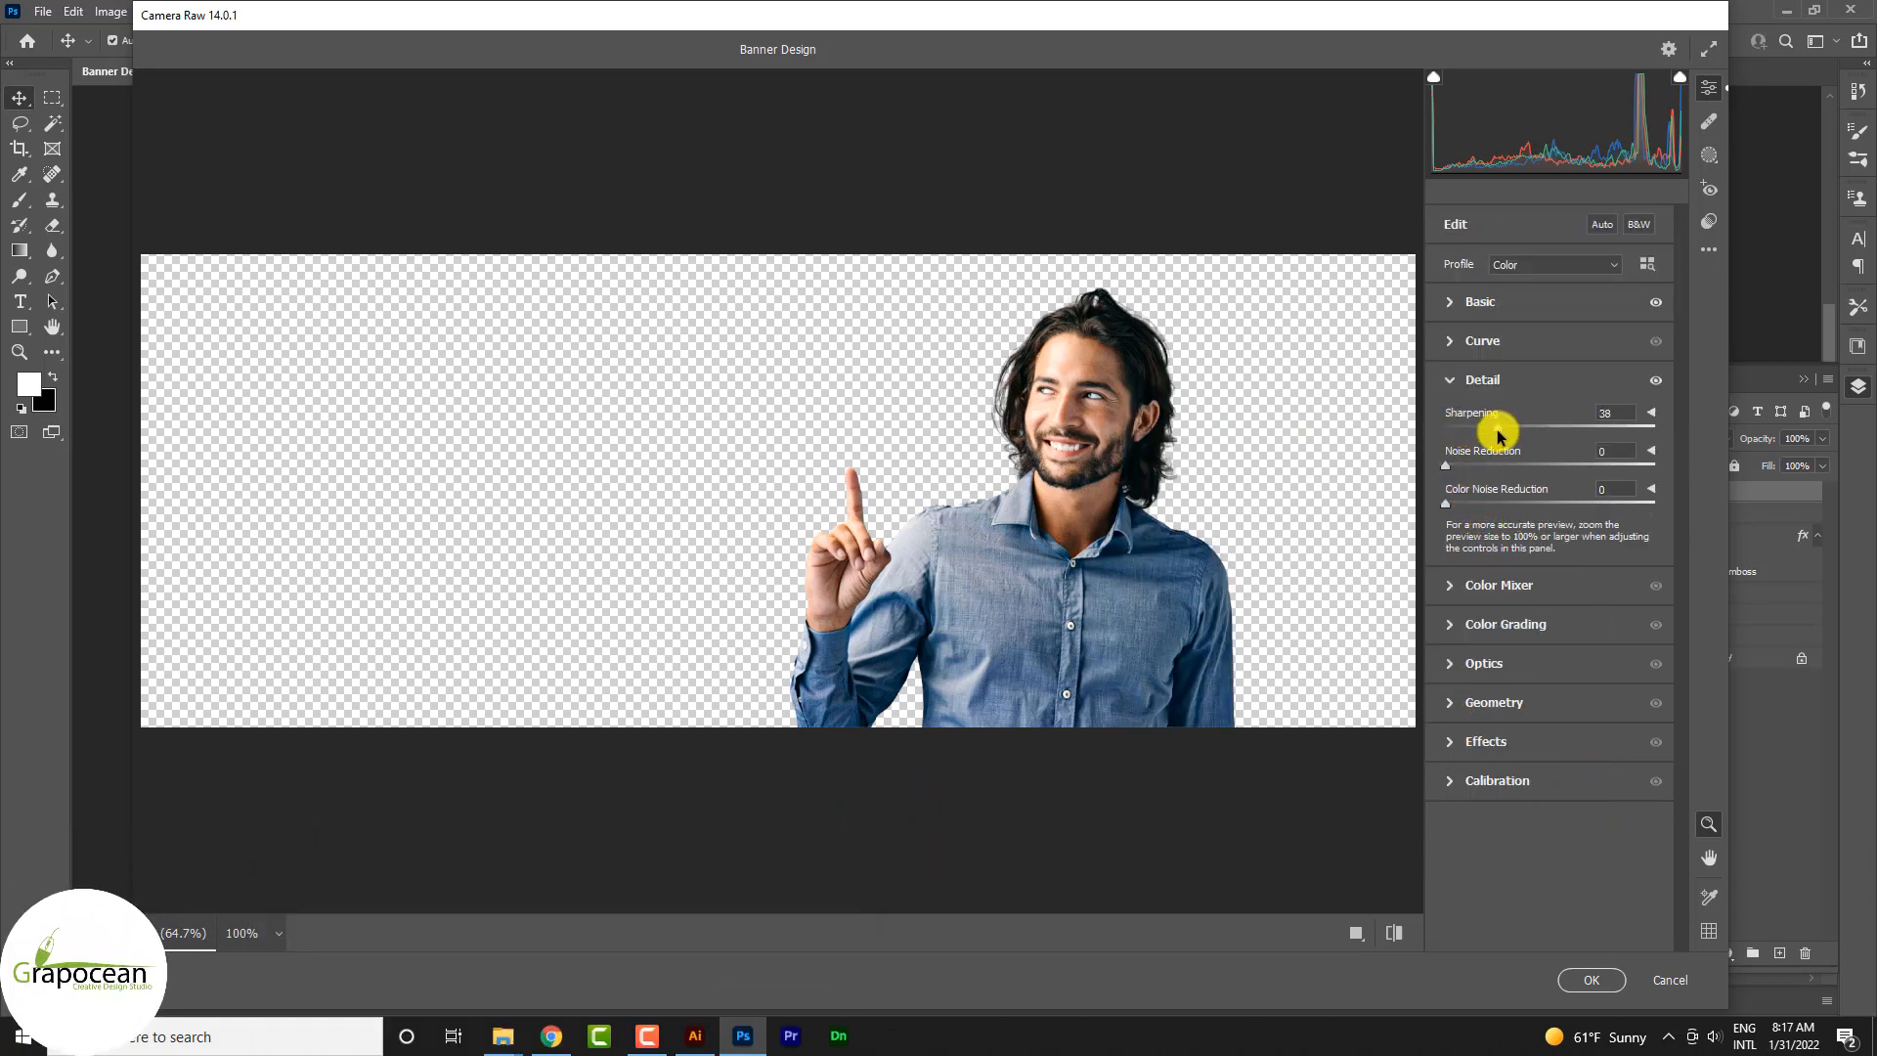
{"action": "left_click_drag", "start_coordinate": [1501, 432], "coordinate": [1530, 431]}
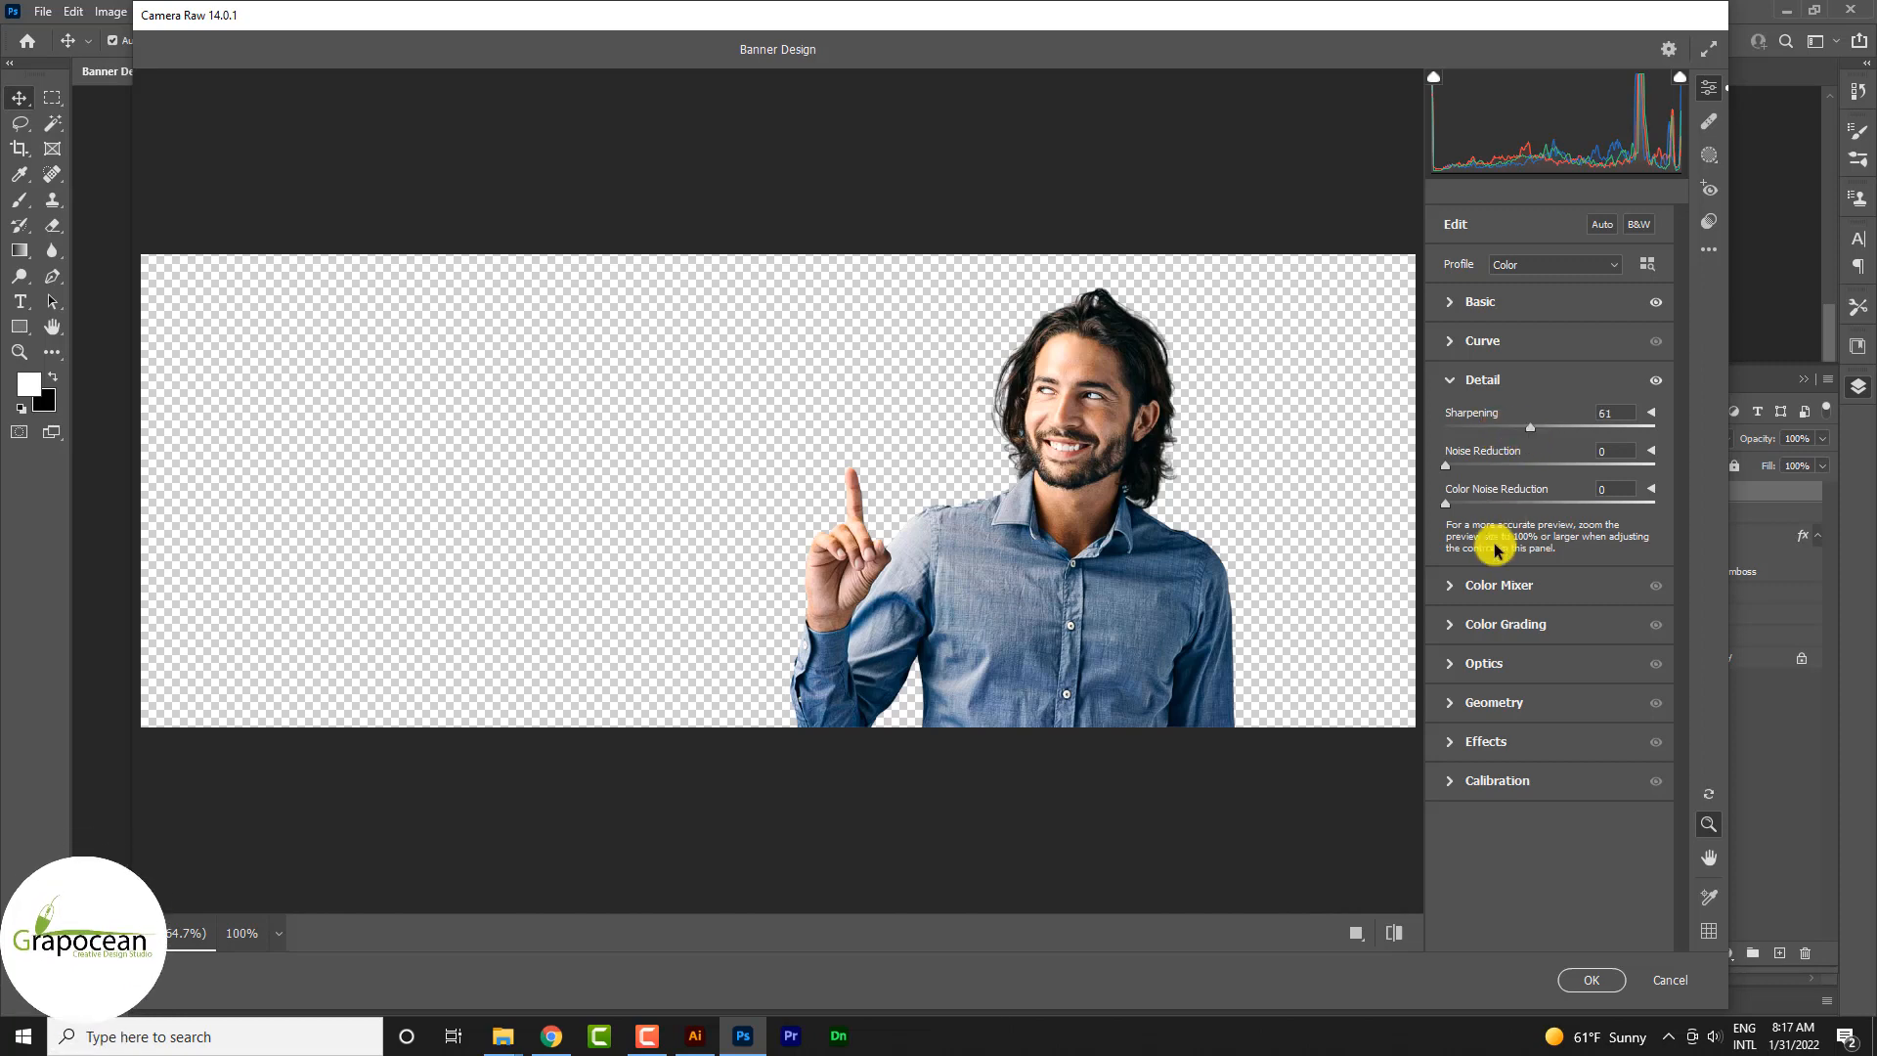
Step: Show before and after side by side at 90% zoom, and set noise reduction to 57 and sharpening to 60
{"action": "left_click", "coordinate": [1368, 938]}
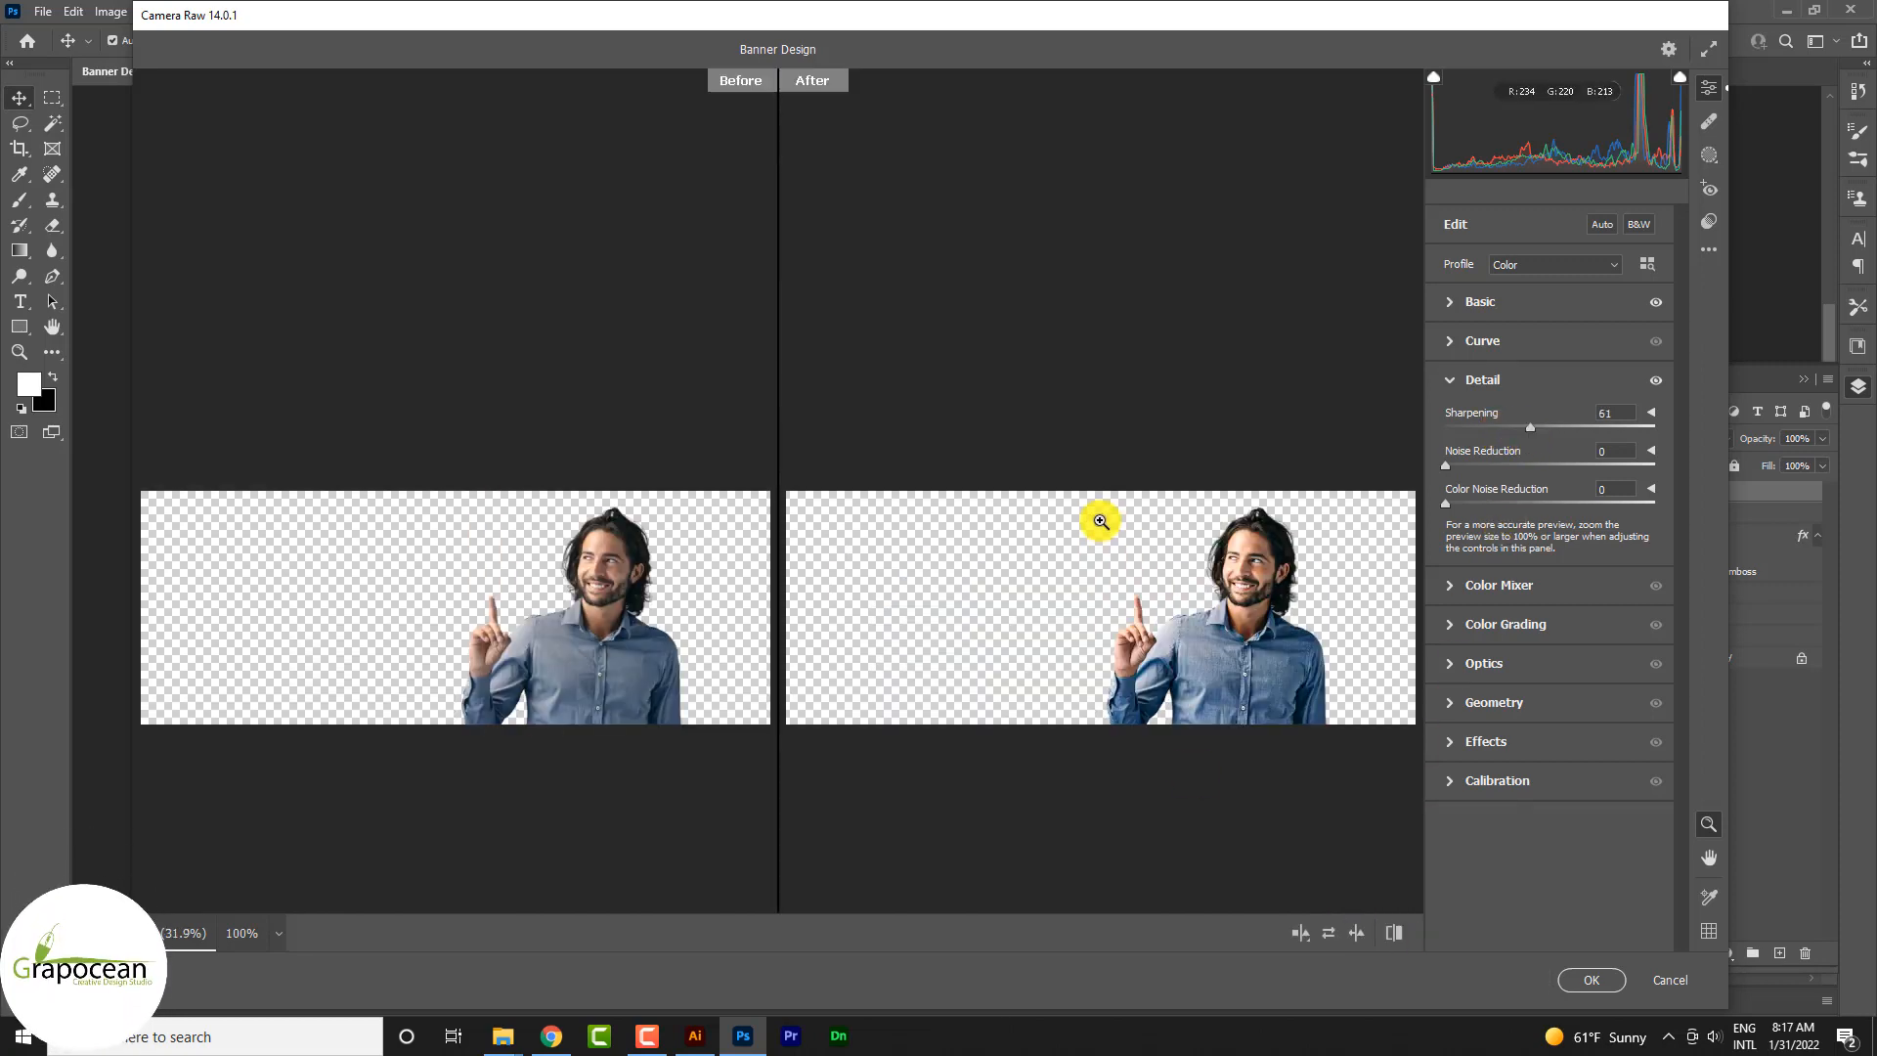
{"action": "left_click", "coordinate": [893, 551]}
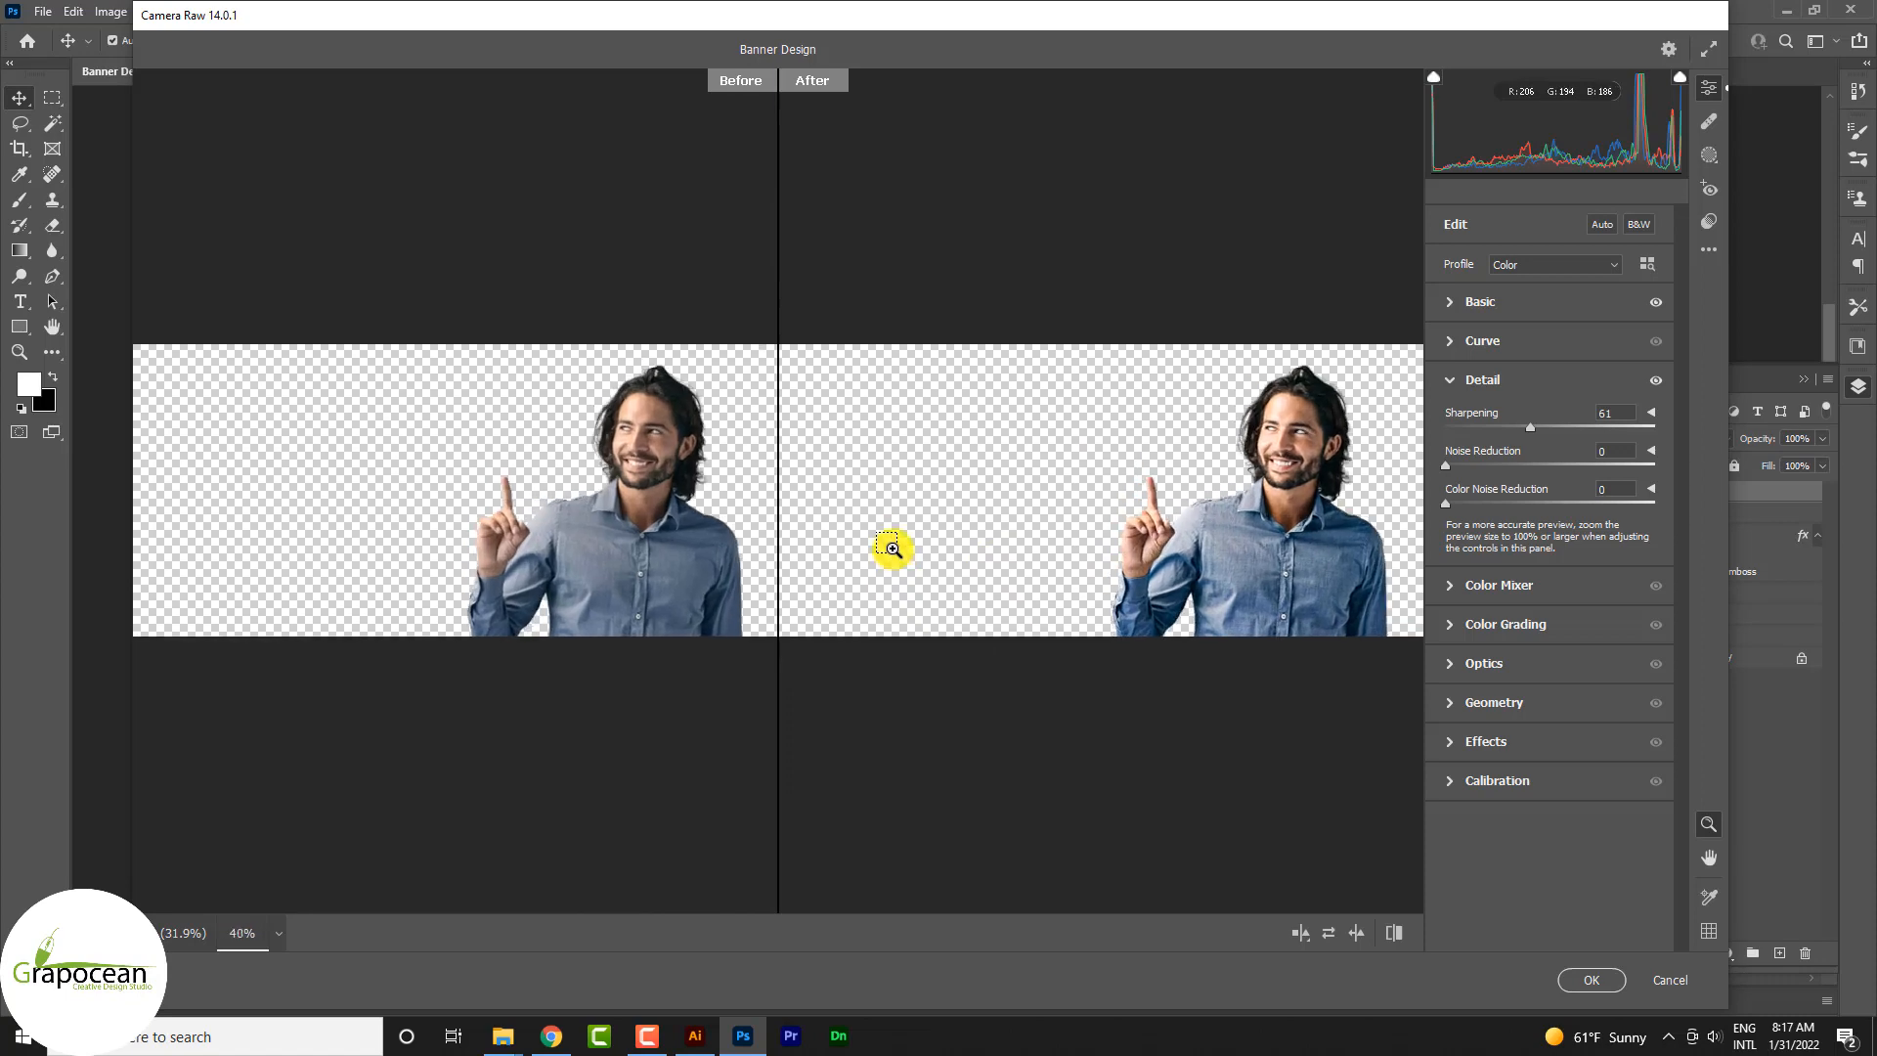
{"action": "left_click_drag", "start_coordinate": [897, 548], "coordinate": [1078, 489]}
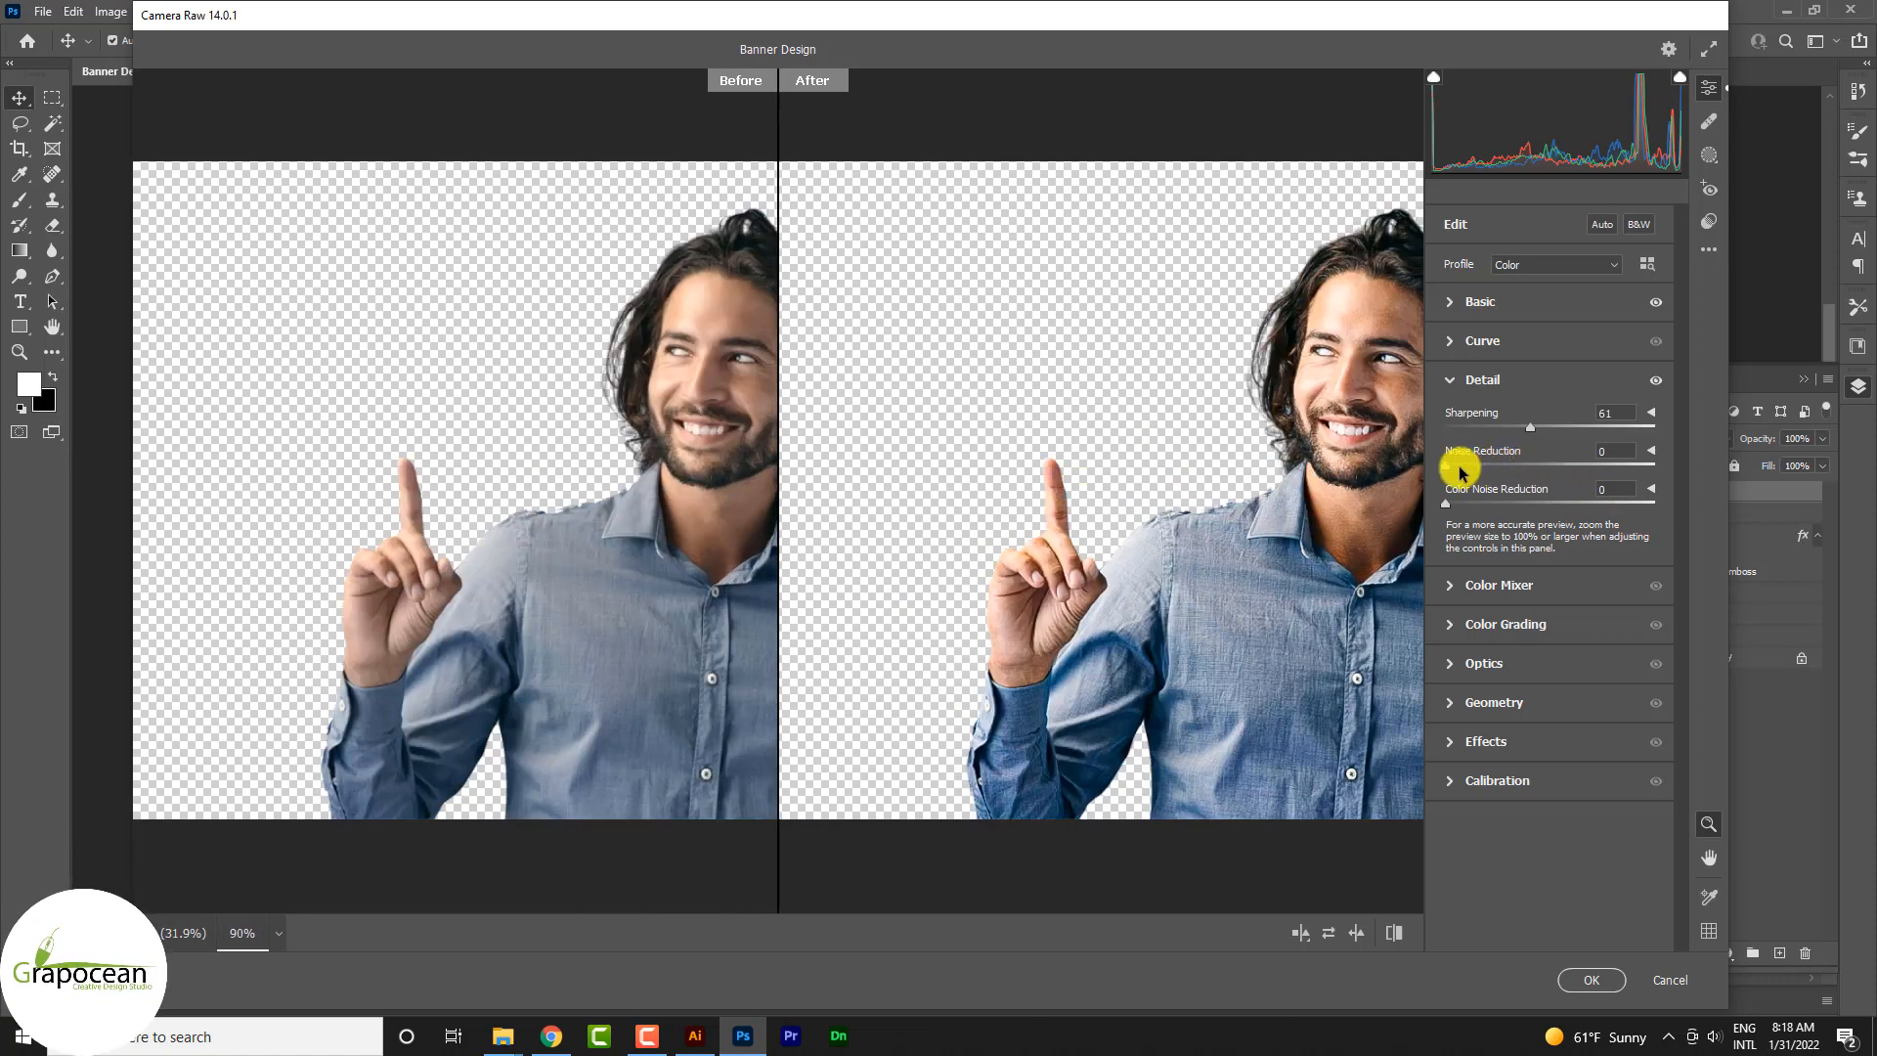
{"action": "left_click_drag", "start_coordinate": [1464, 462], "coordinate": [1503, 465]}
{"action": "mouse_move", "coordinate": [1531, 431]}
{"action": "left_mouse_down"}
{"action": "mouse_move", "coordinate": [1586, 431]}
{"action": "mouse_move", "coordinate": [1488, 426]}
{"action": "mouse_move", "coordinate": [1529, 431]}
{"action": "left_mouse_up"}
{"action": "left_click_drag", "start_coordinate": [1504, 502], "coordinate": [1439, 506]}
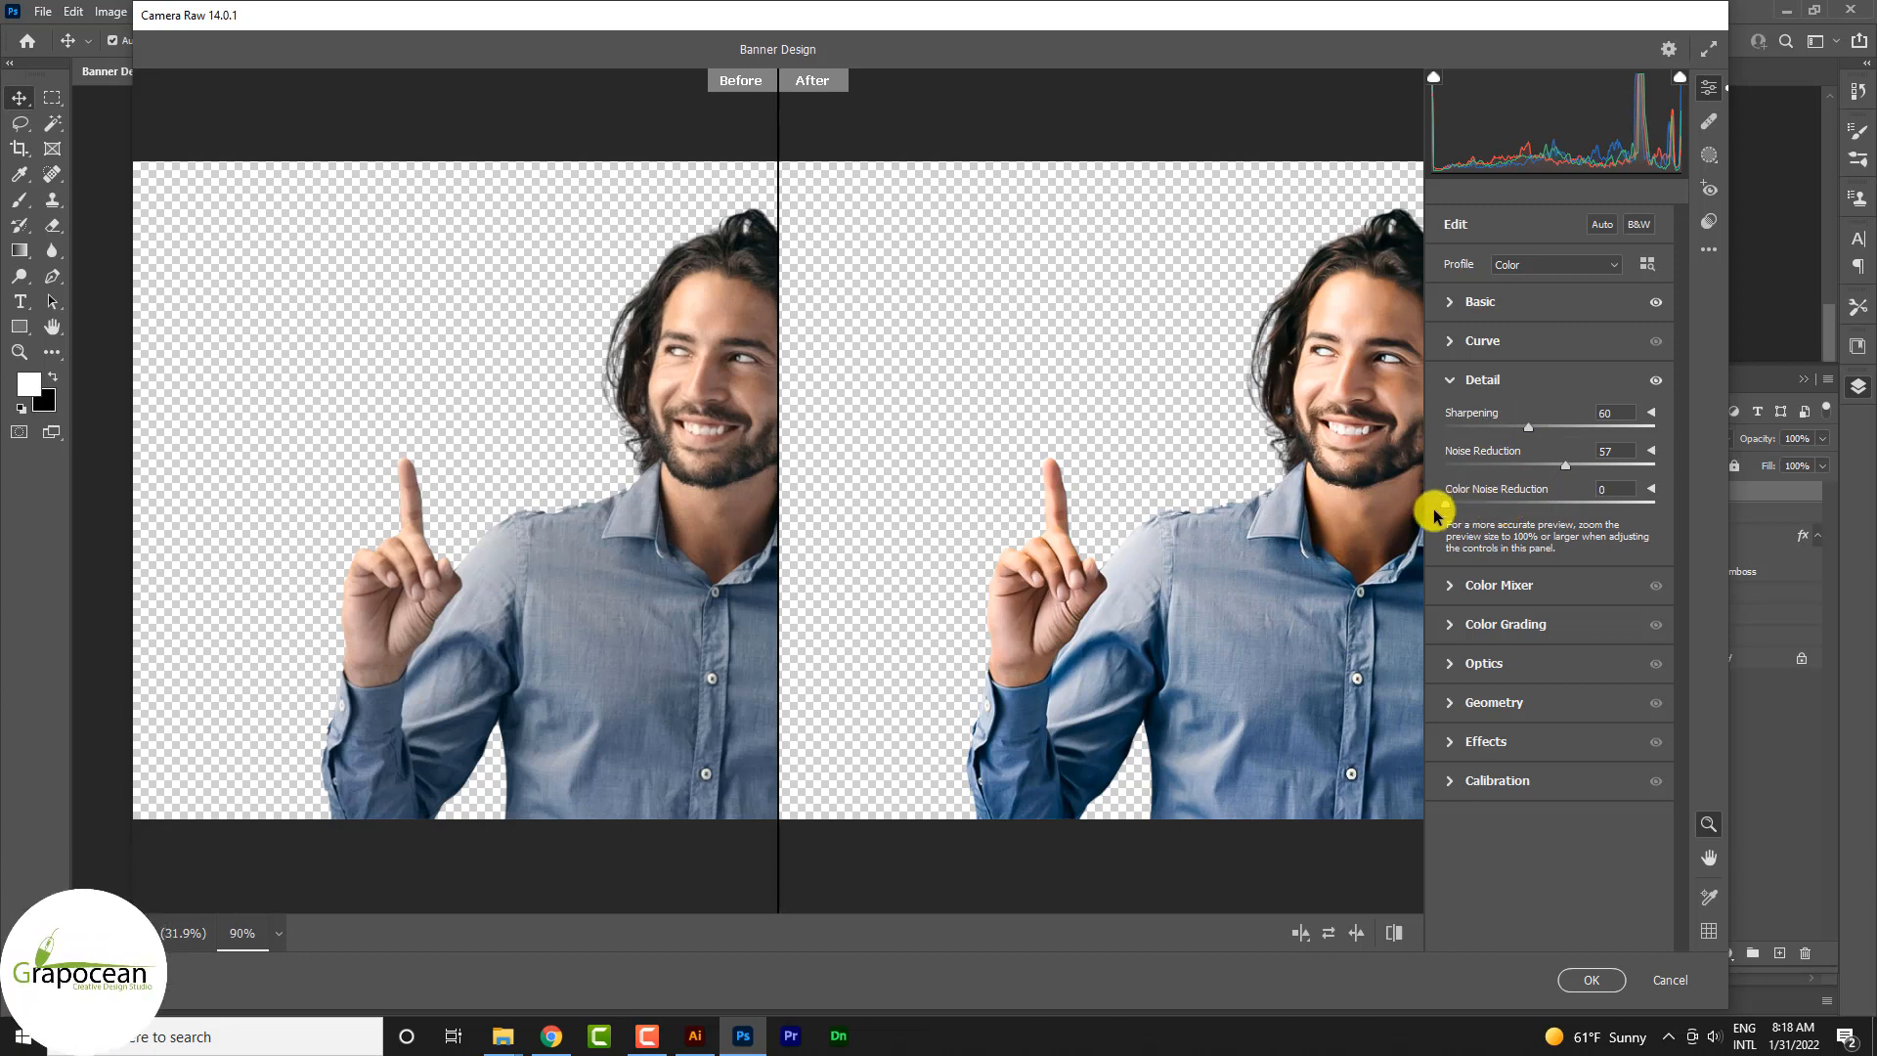
{"action": "left_click", "coordinate": [1449, 743]}
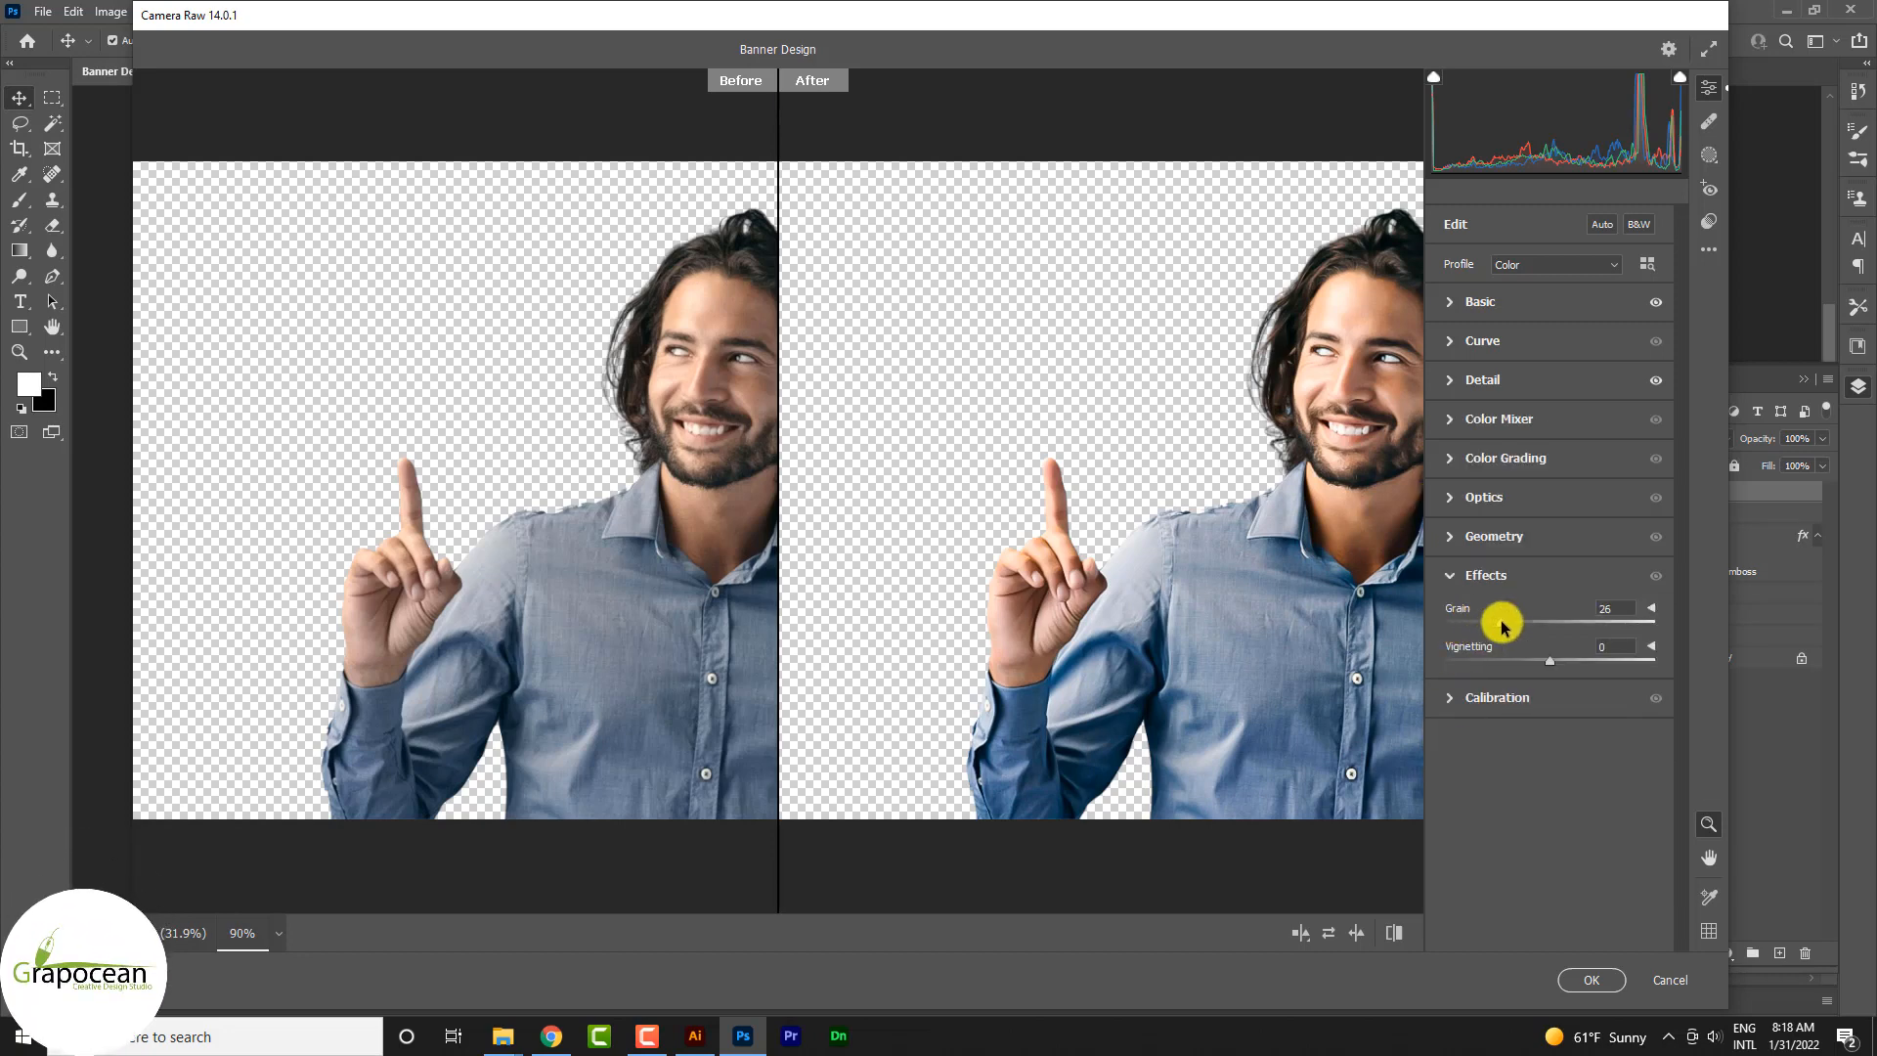
{"action": "left_click", "coordinate": [1450, 575]}
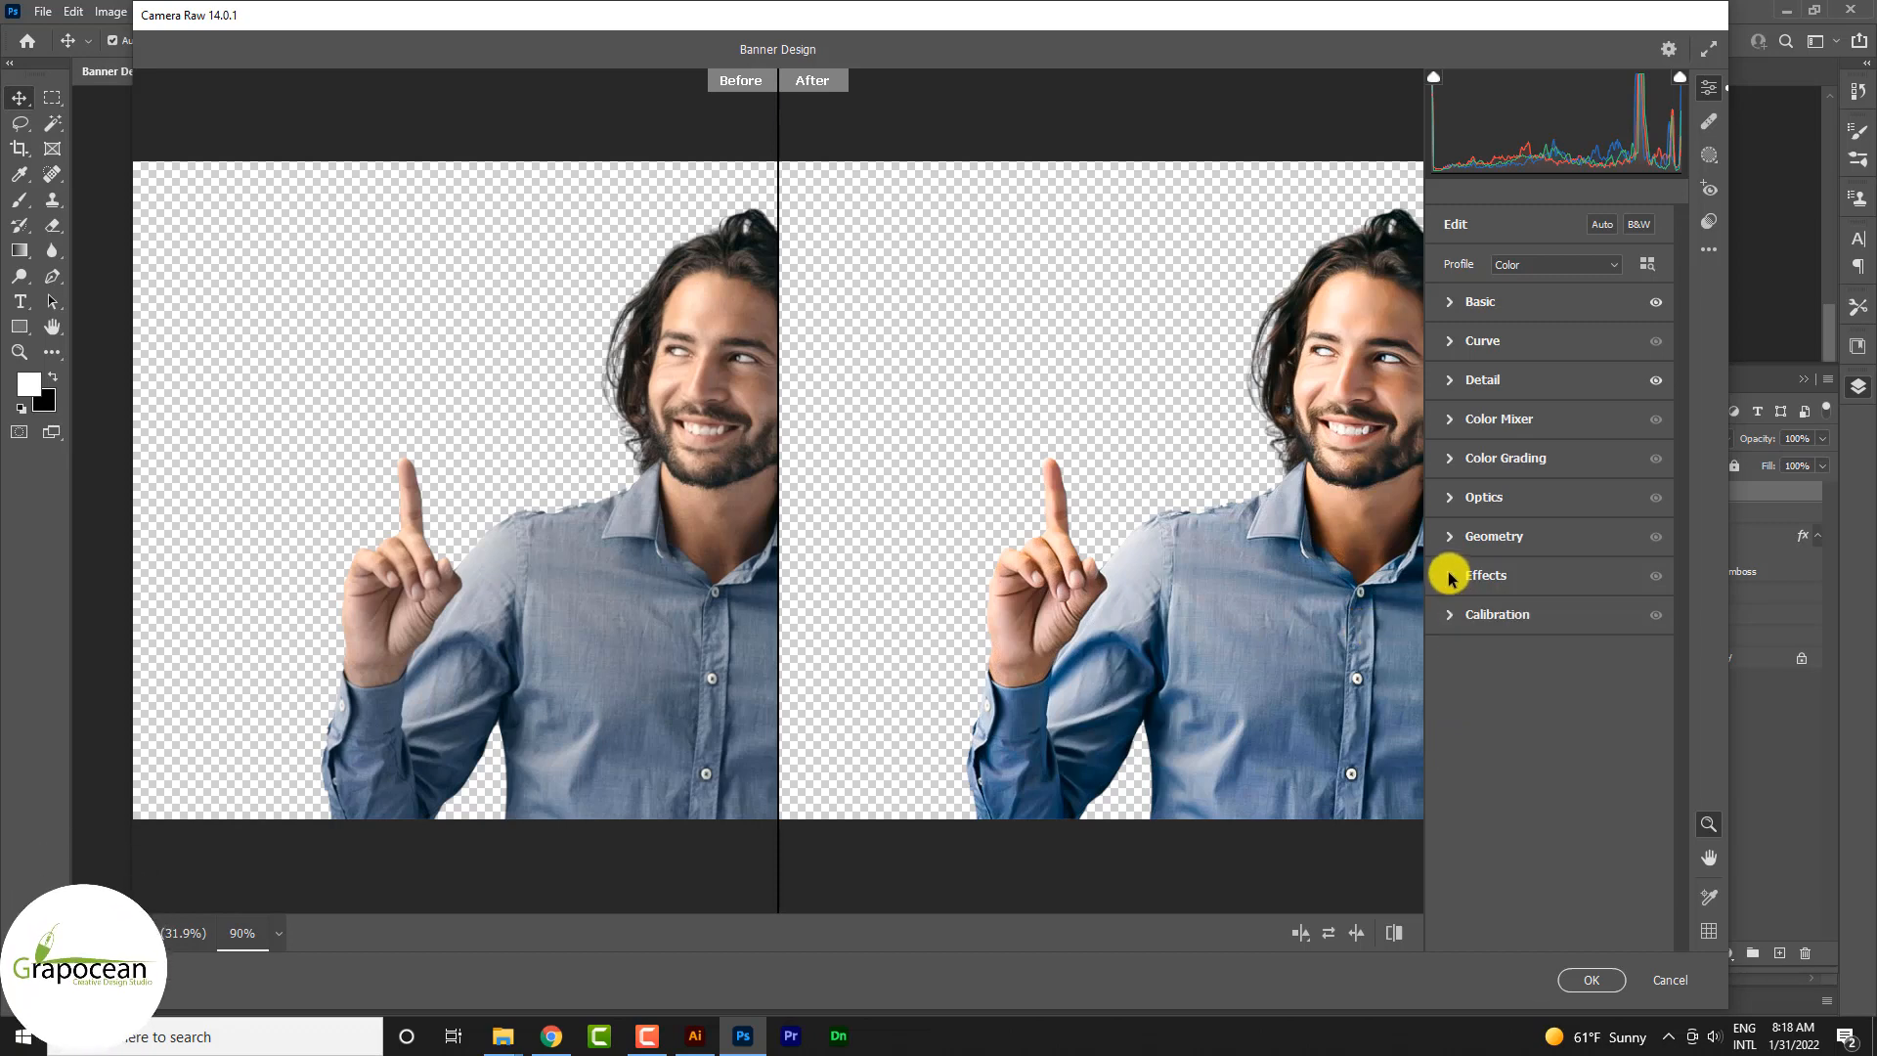
{"action": "left_click", "coordinate": [1451, 697]}
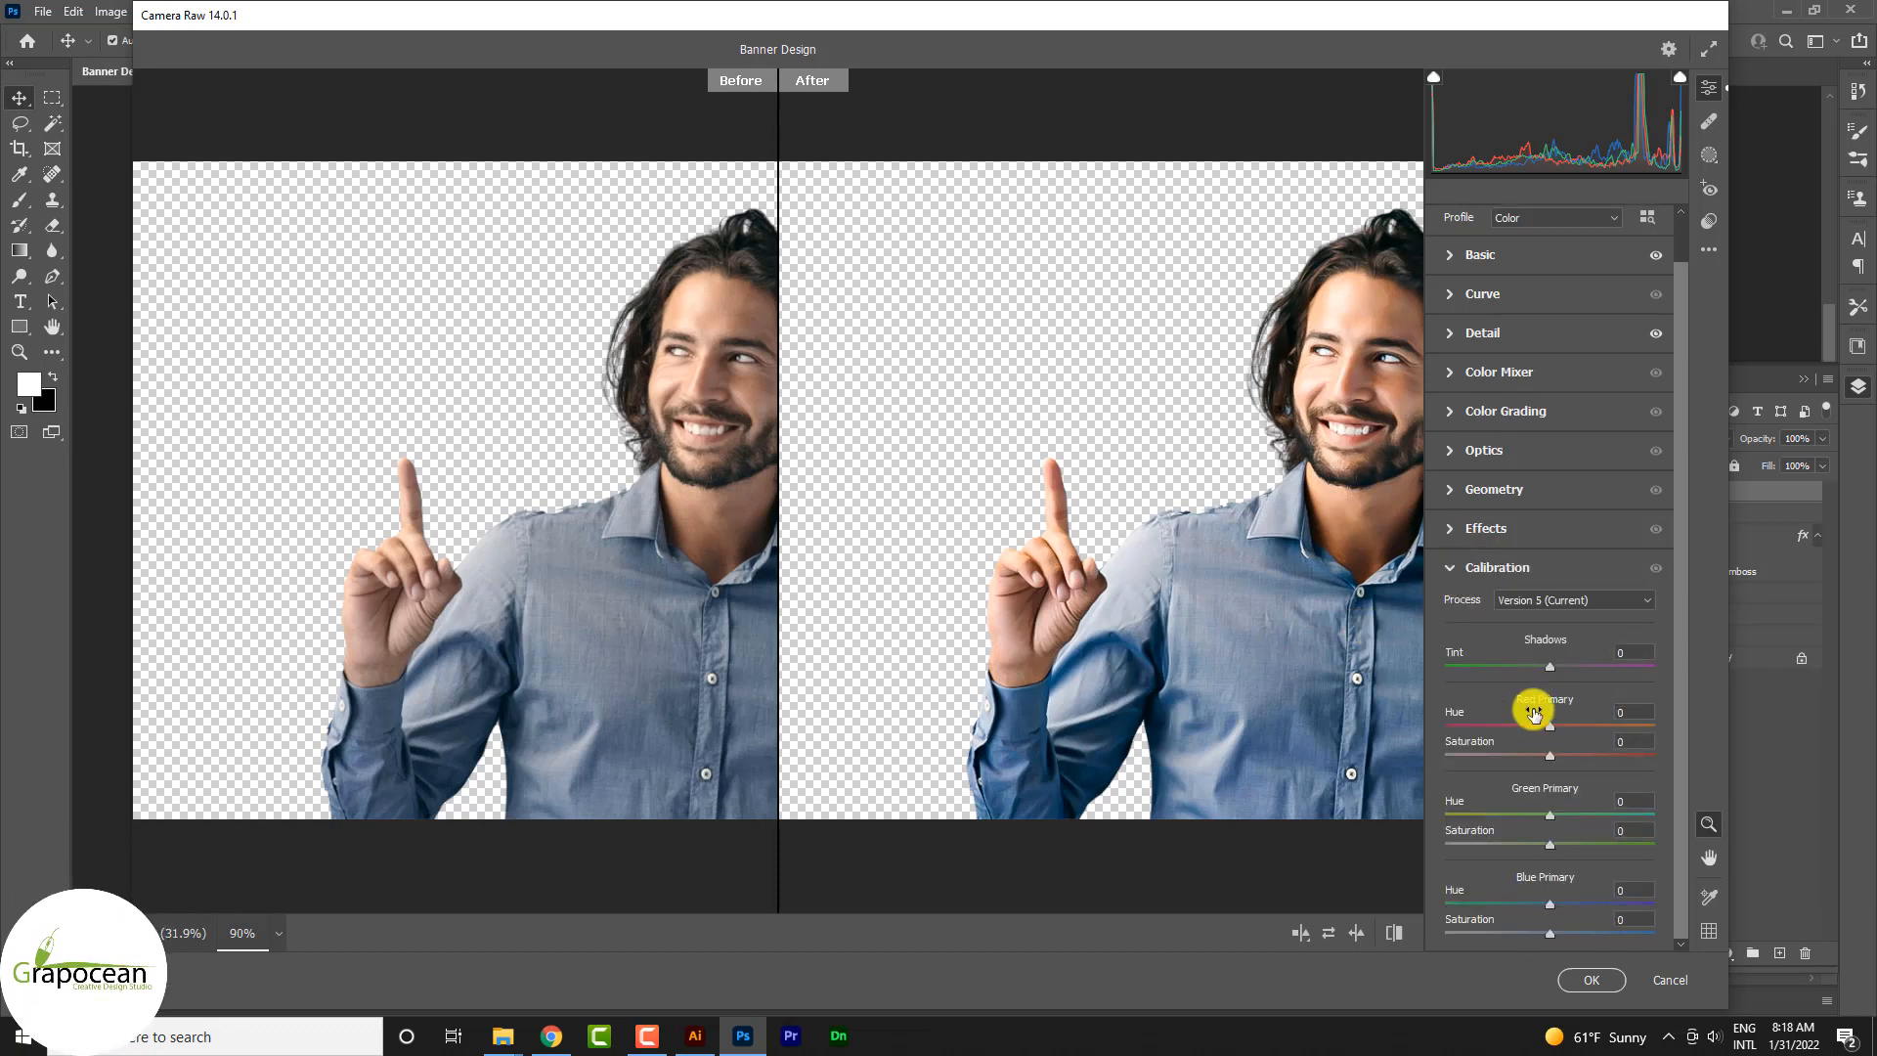
{"action": "left_click", "coordinate": [1450, 576]}
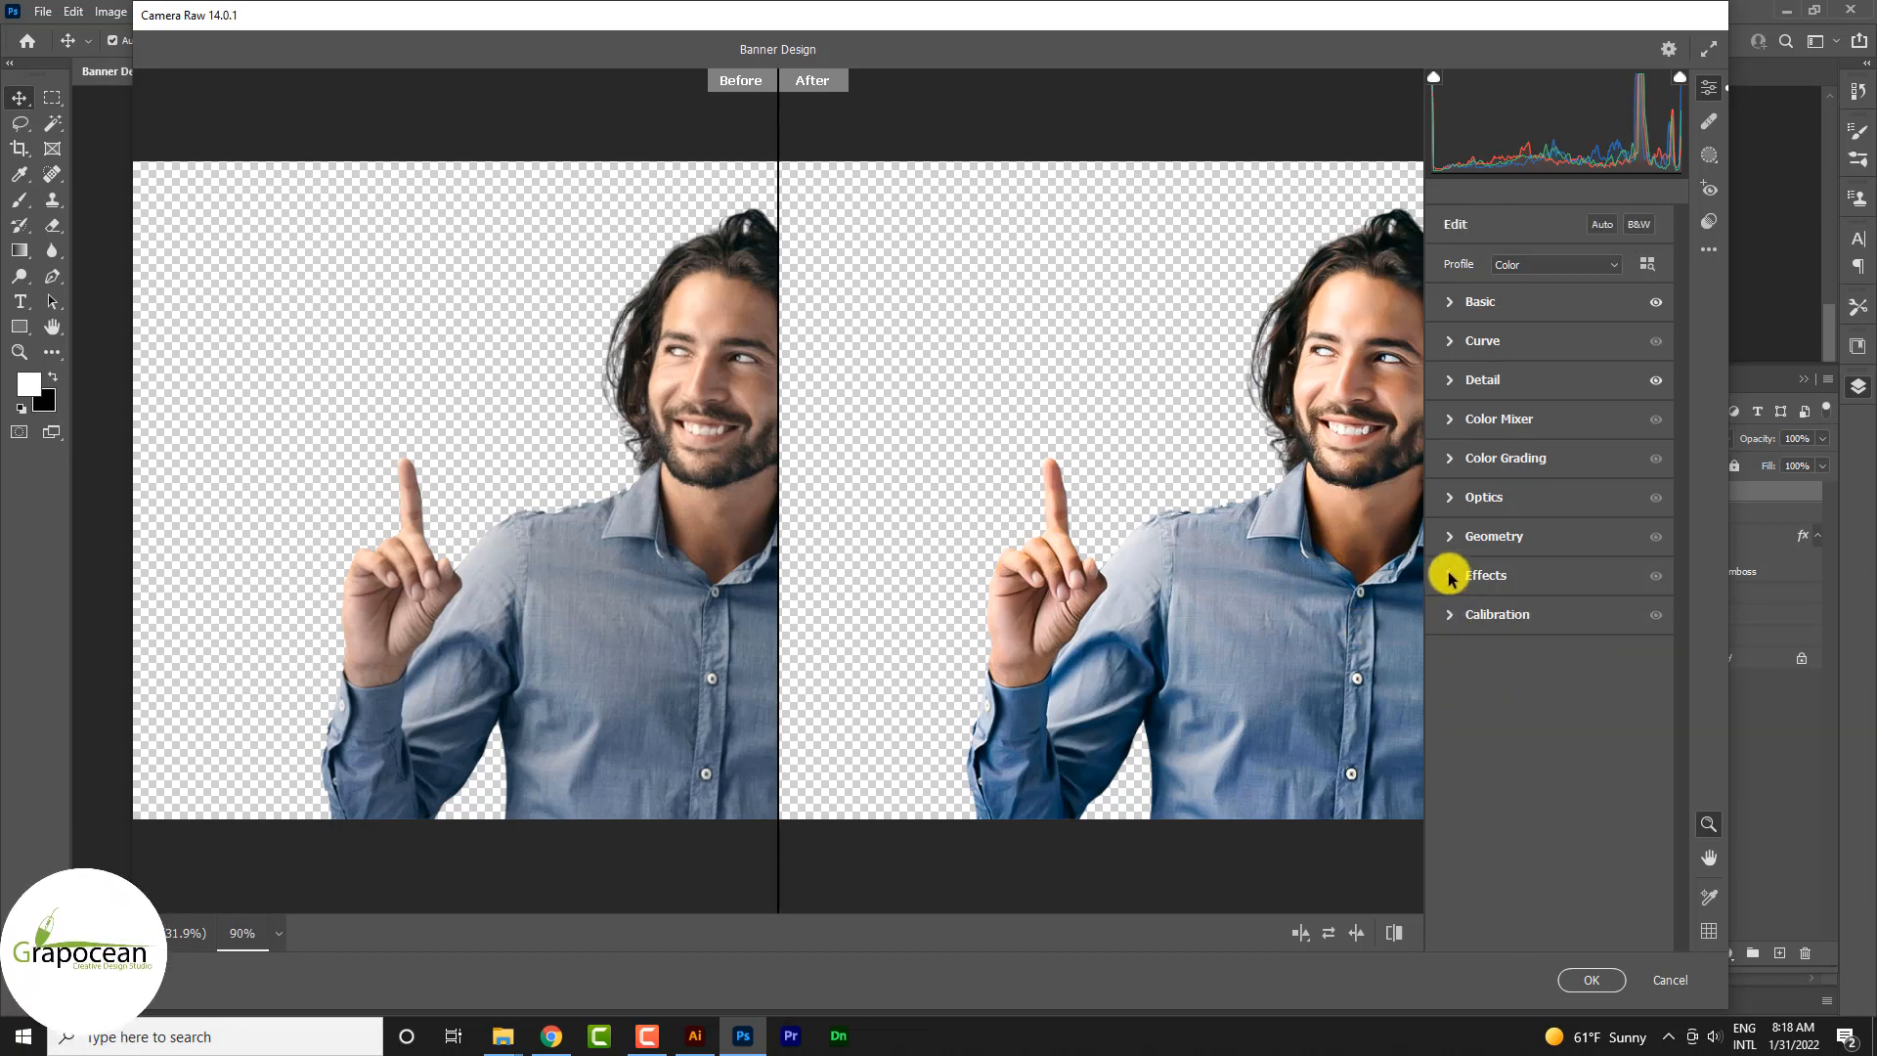
Step: Lower the tone curve's Lights to -49 and apply the Camera Raw filter to the smiling man
{"action": "left_click", "coordinate": [1453, 342]}
{"action": "left_click_drag", "start_coordinate": [1563, 498], "coordinate": [1644, 548]}
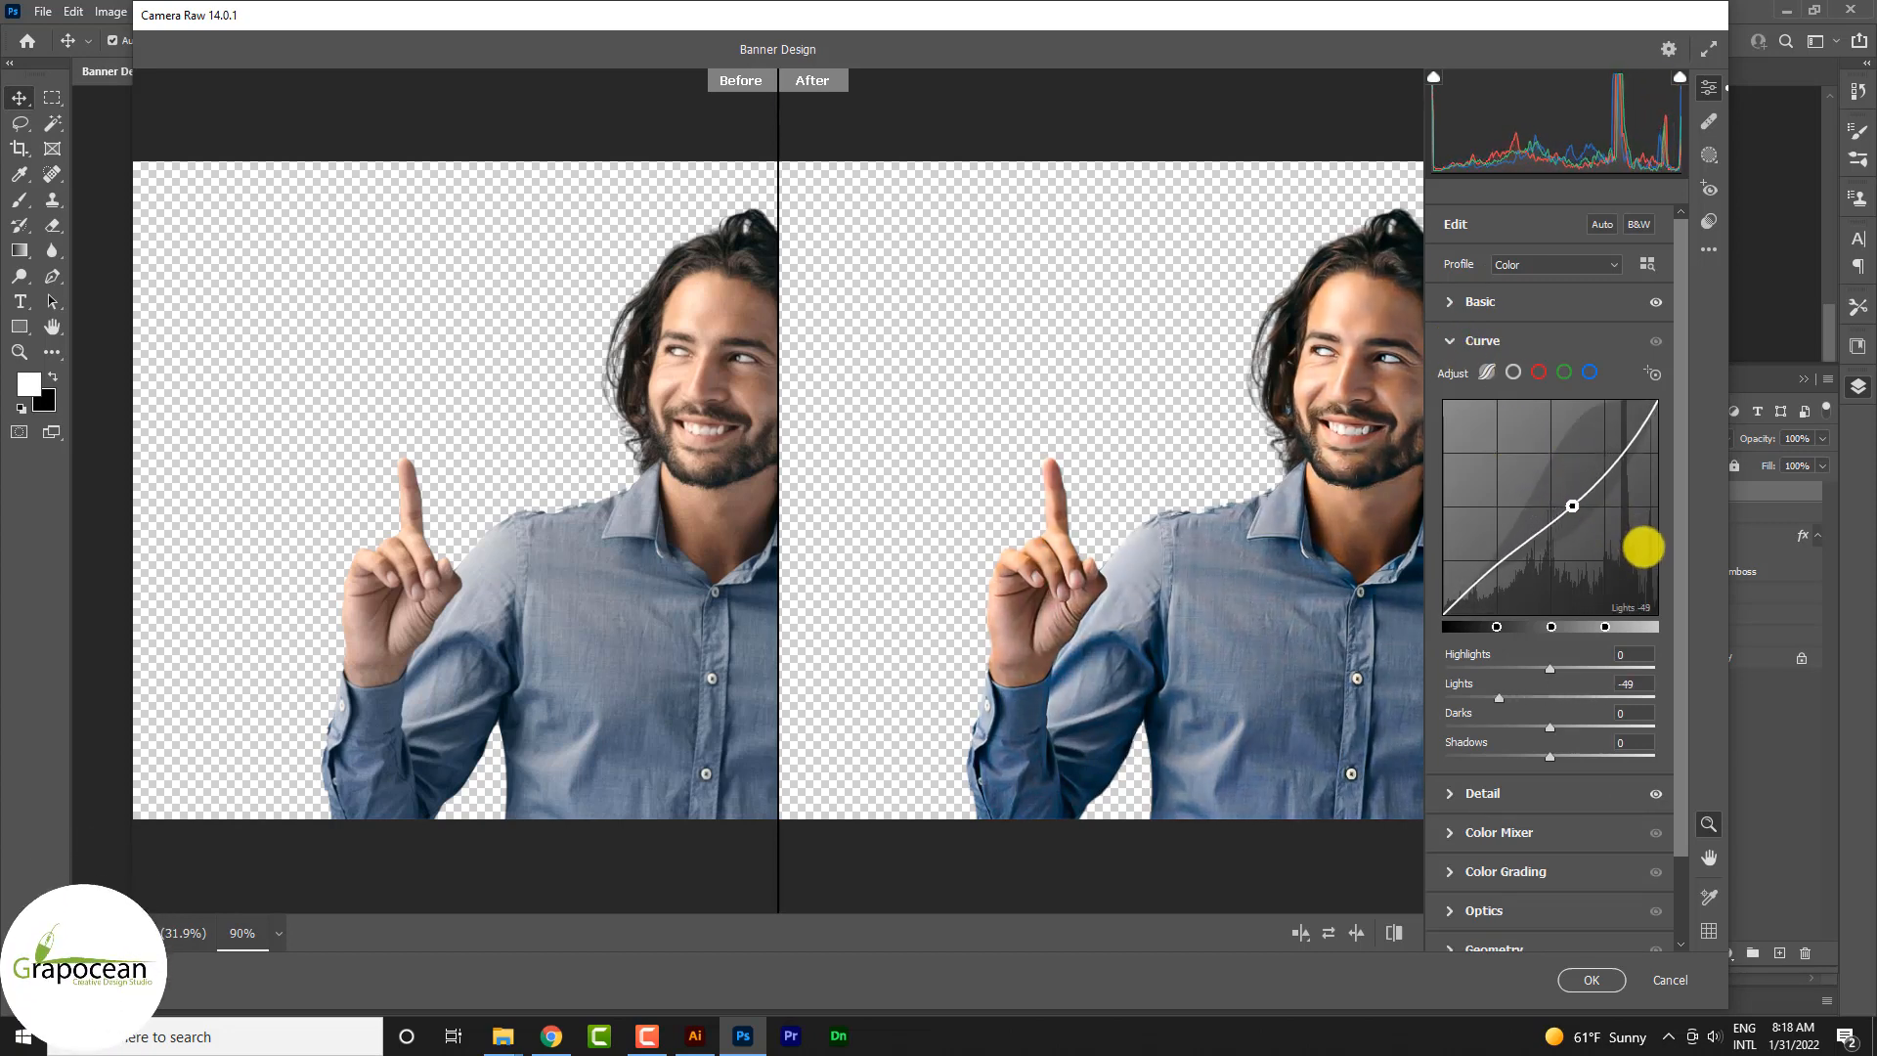
{"action": "left_click", "coordinate": [1608, 983]}
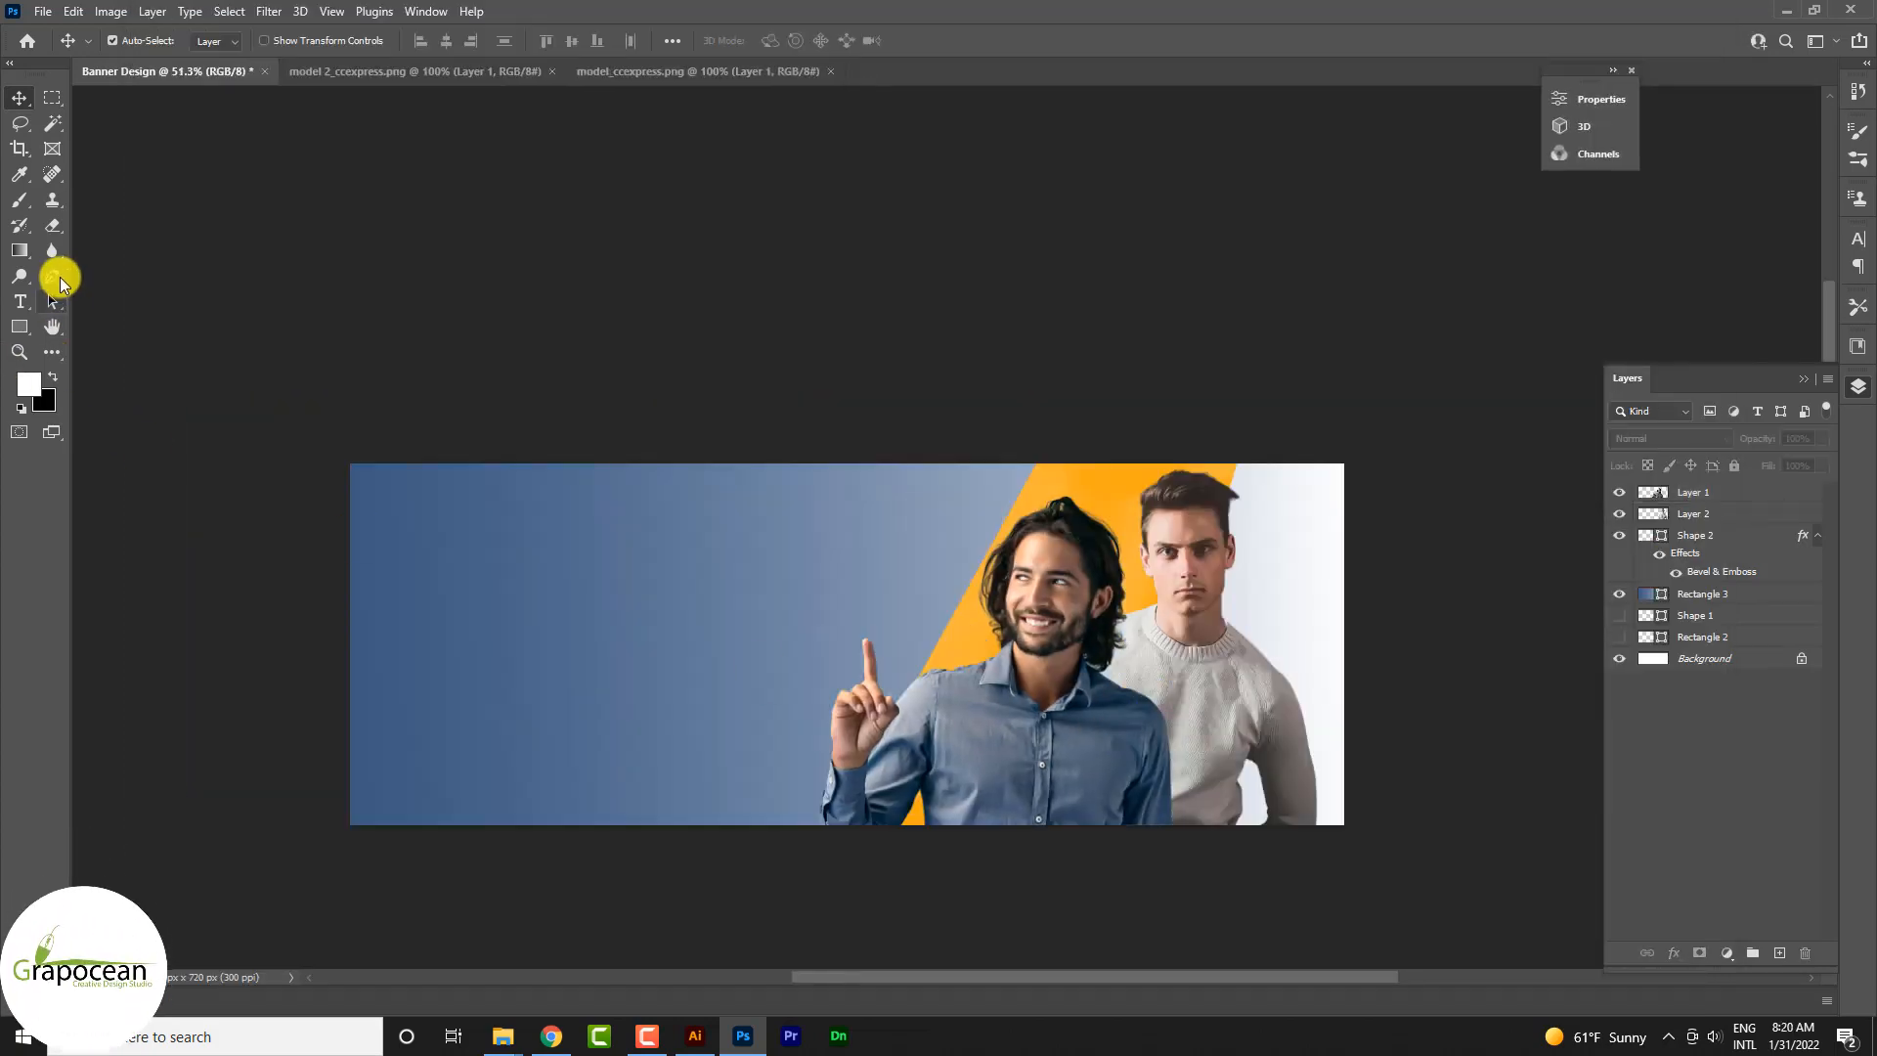
{"action": "left_click", "coordinate": [52, 276]}
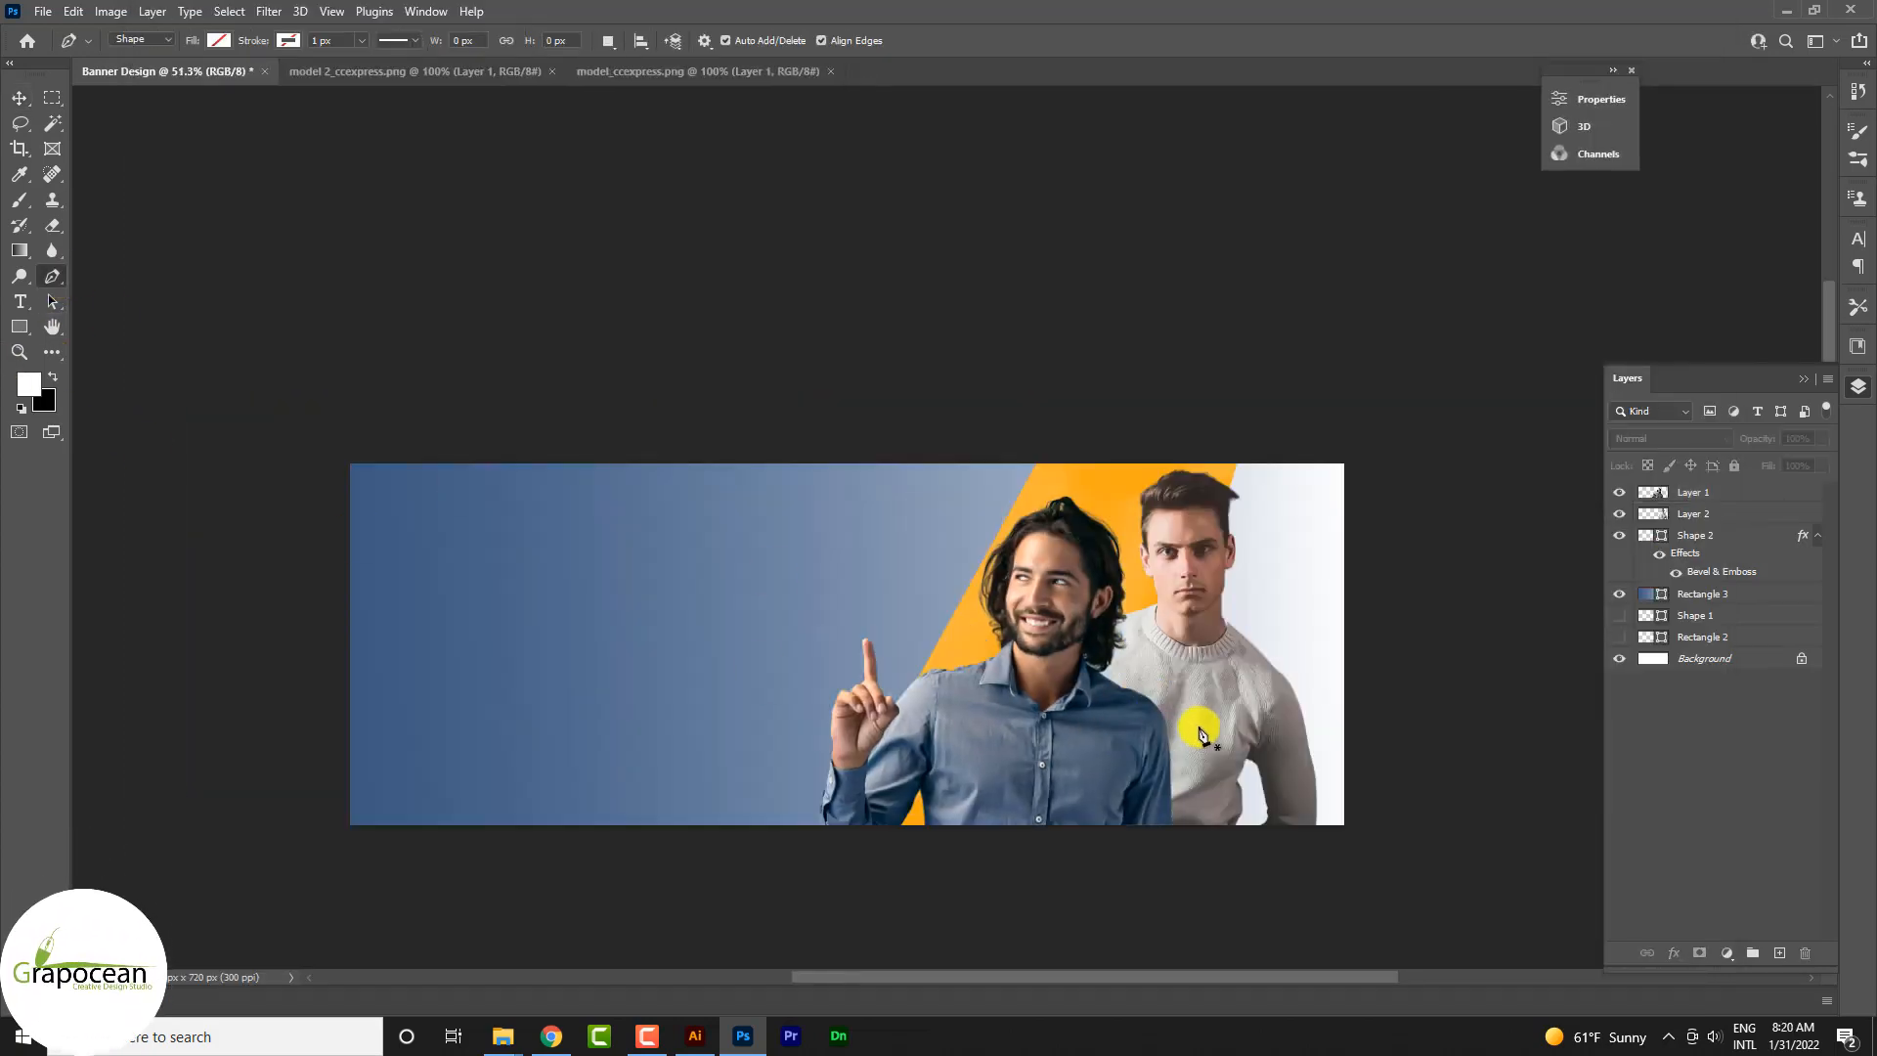
{"action": "right_click", "coordinate": [19, 327]}
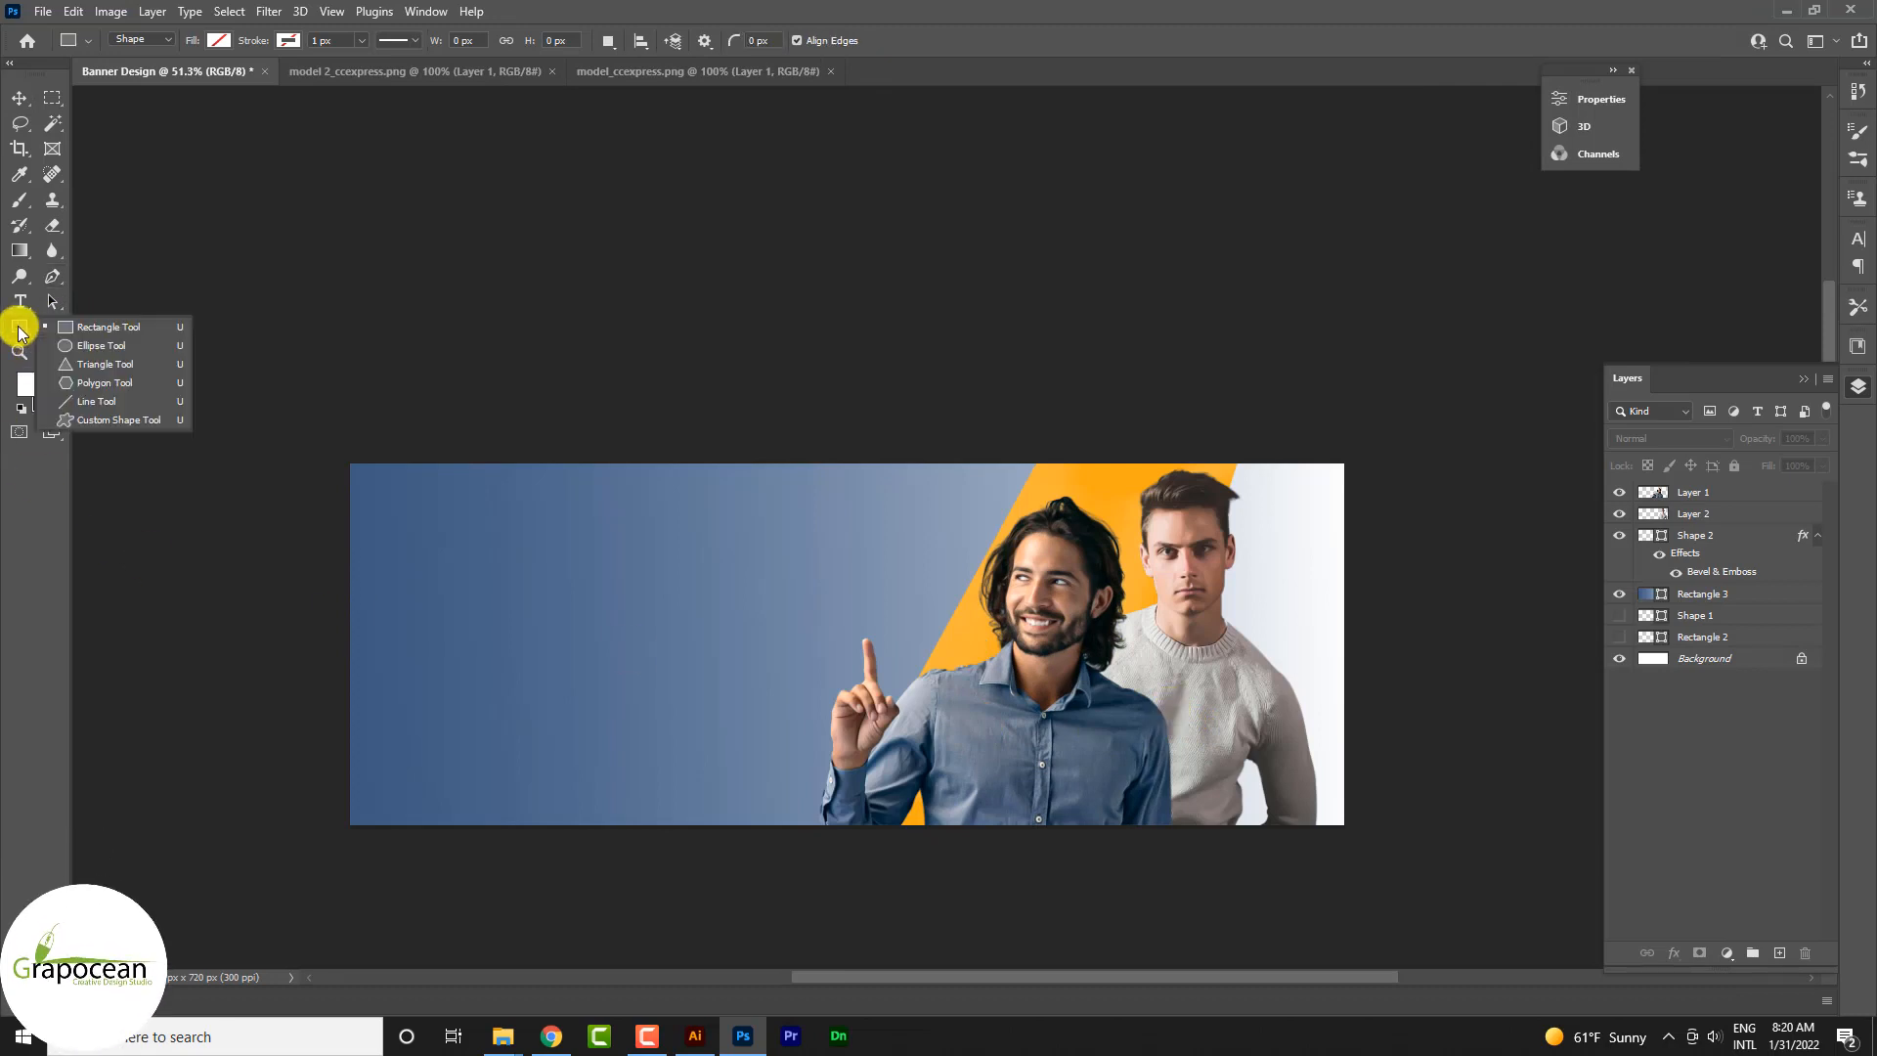
{"action": "left_click", "coordinate": [86, 346]}
{"action": "left_click_drag", "start_coordinate": [638, 450], "coordinate": [700, 656]}
{"action": "key", "text": "ctrl+z"}
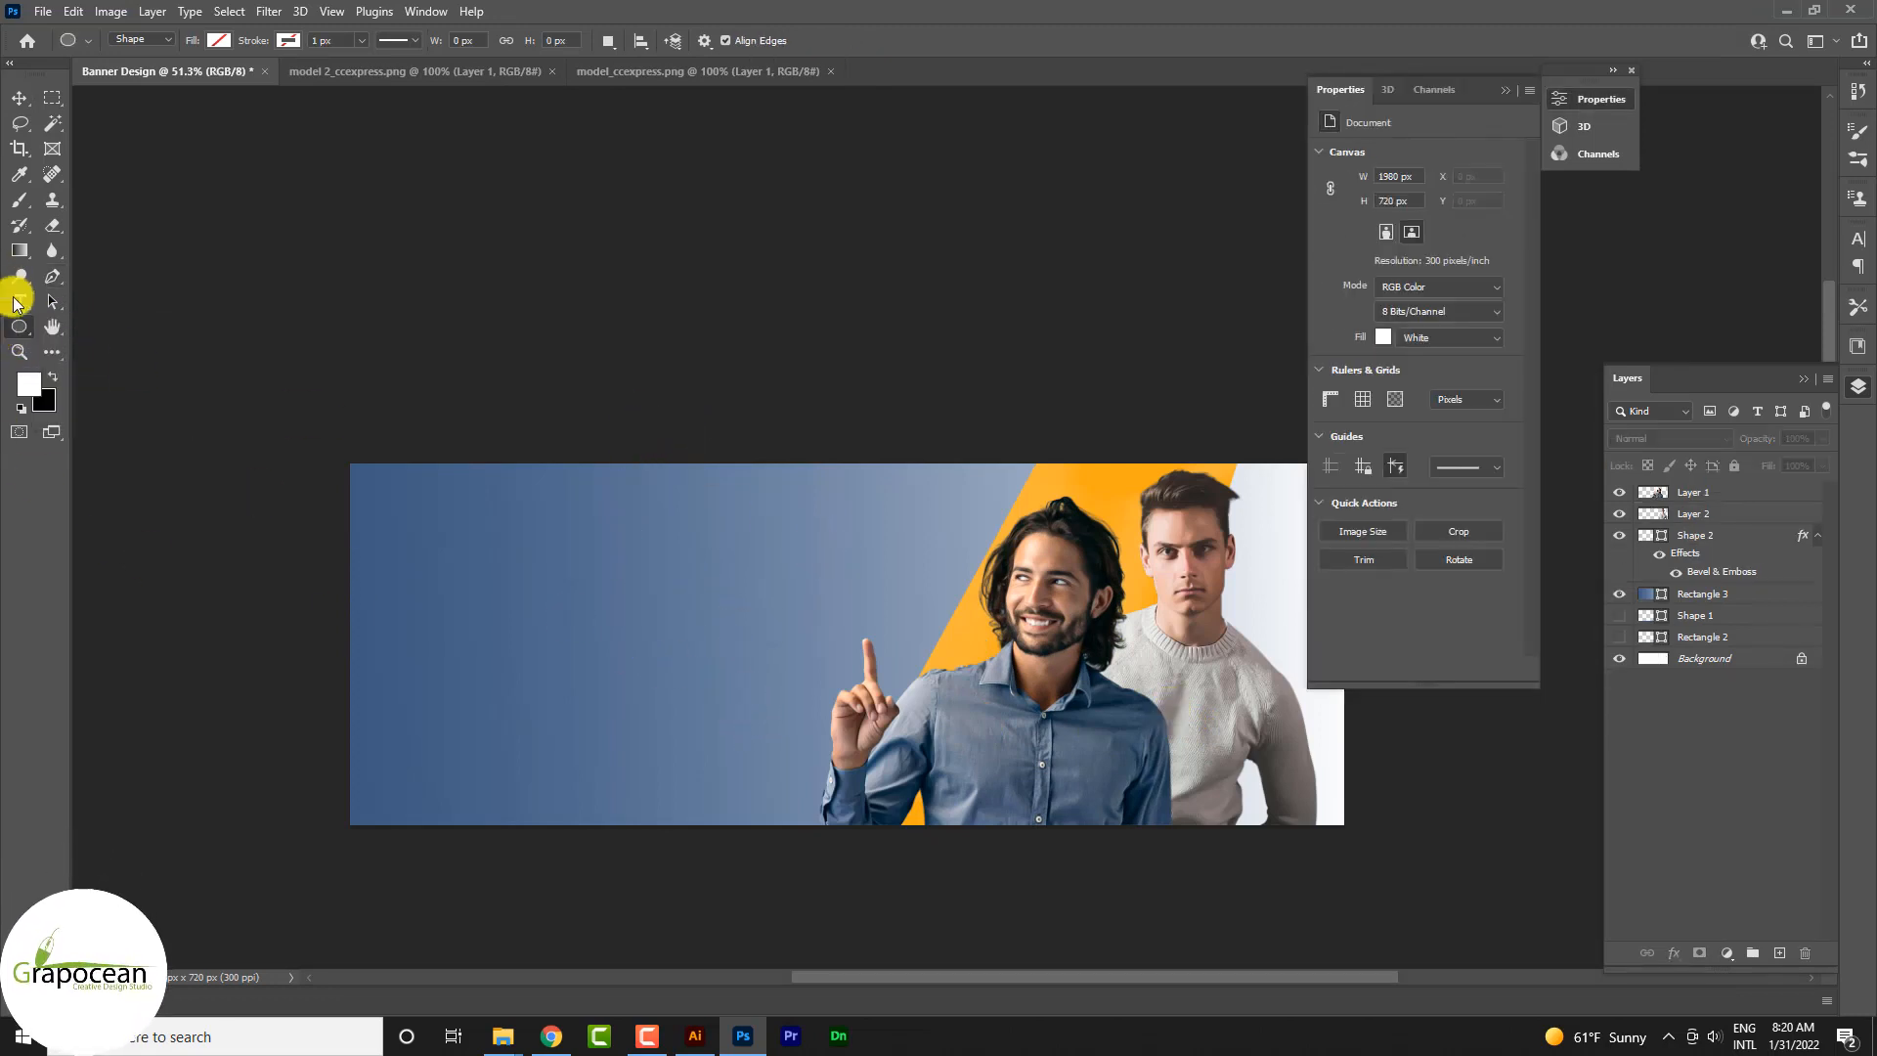
Step: Draw an upright rectangle about 284 × 618 px on the blue background and fill it with dark olive #292E1E
{"action": "right_click", "coordinate": [18, 327]}
{"action": "left_click", "coordinate": [88, 327]}
{"action": "left_click_drag", "start_coordinate": [651, 428], "coordinate": [792, 739]}
{"action": "left_click", "coordinate": [219, 40]}
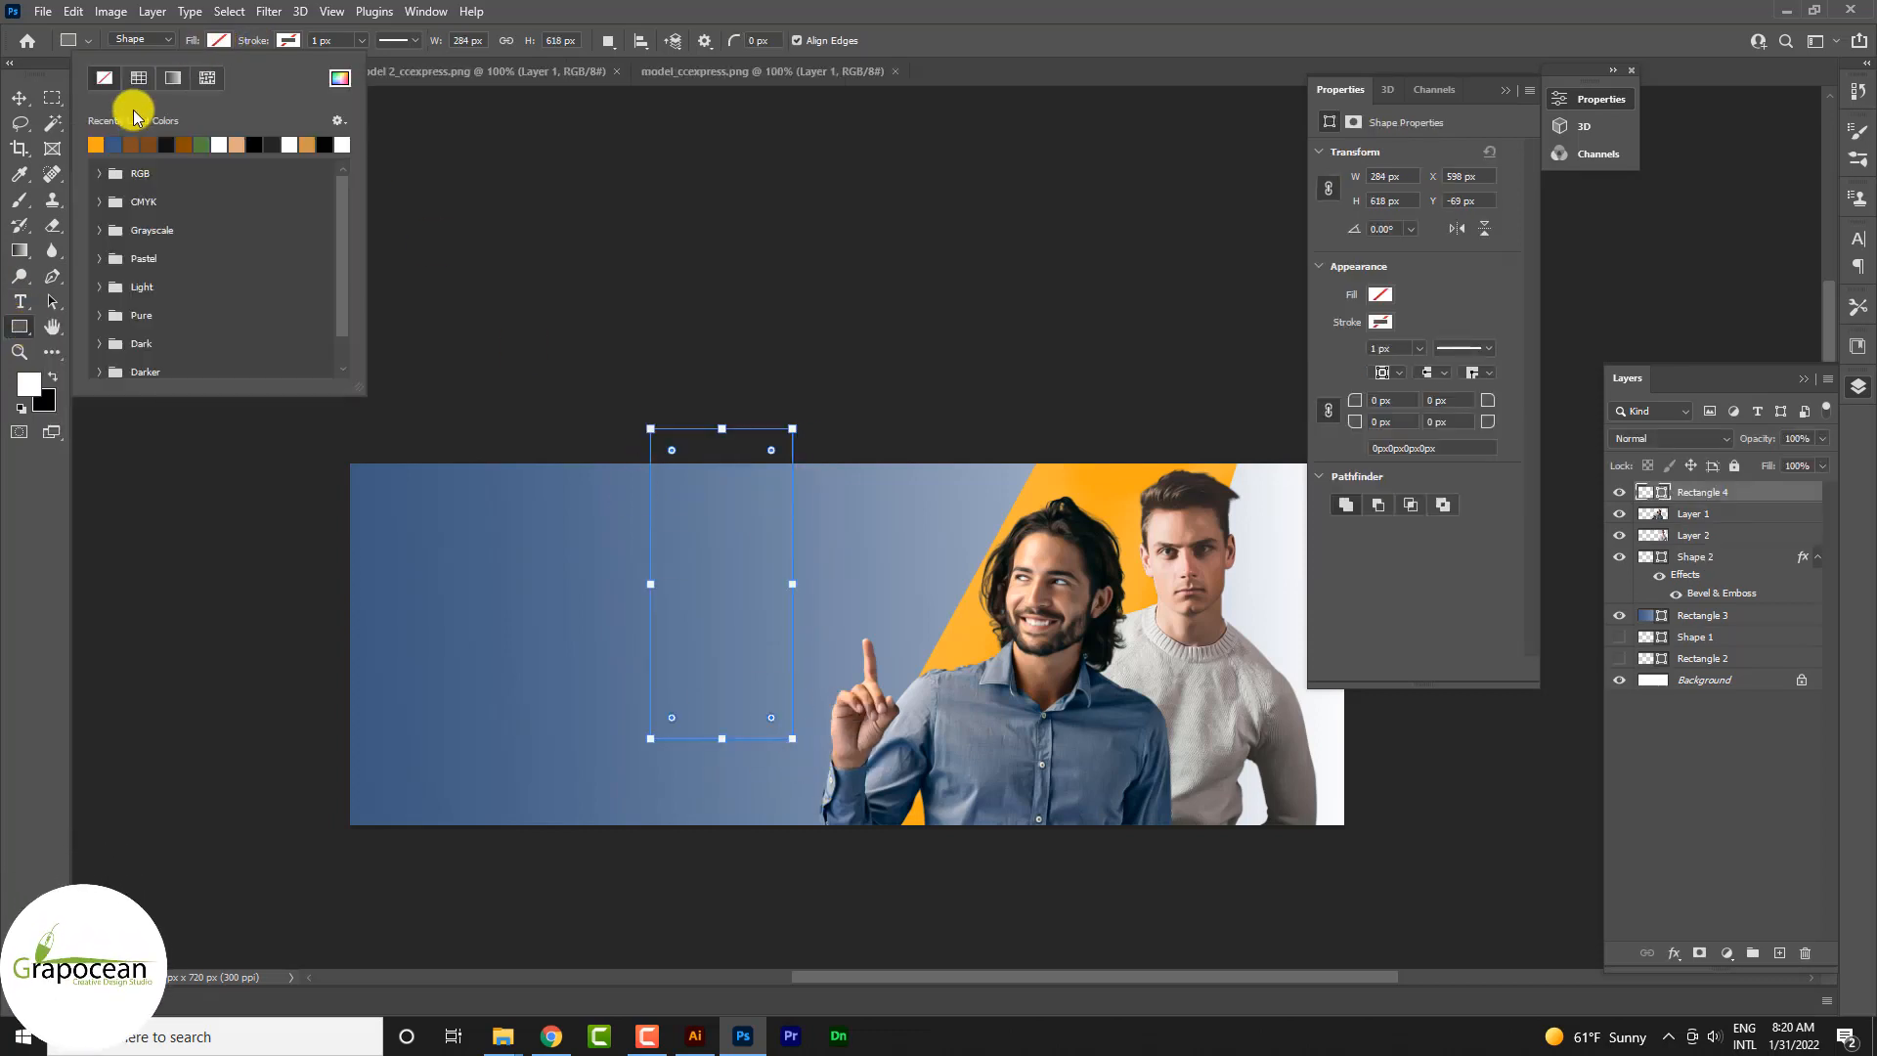
{"action": "left_click", "coordinate": [339, 77]}
{"action": "type", "text": "292E1E"}
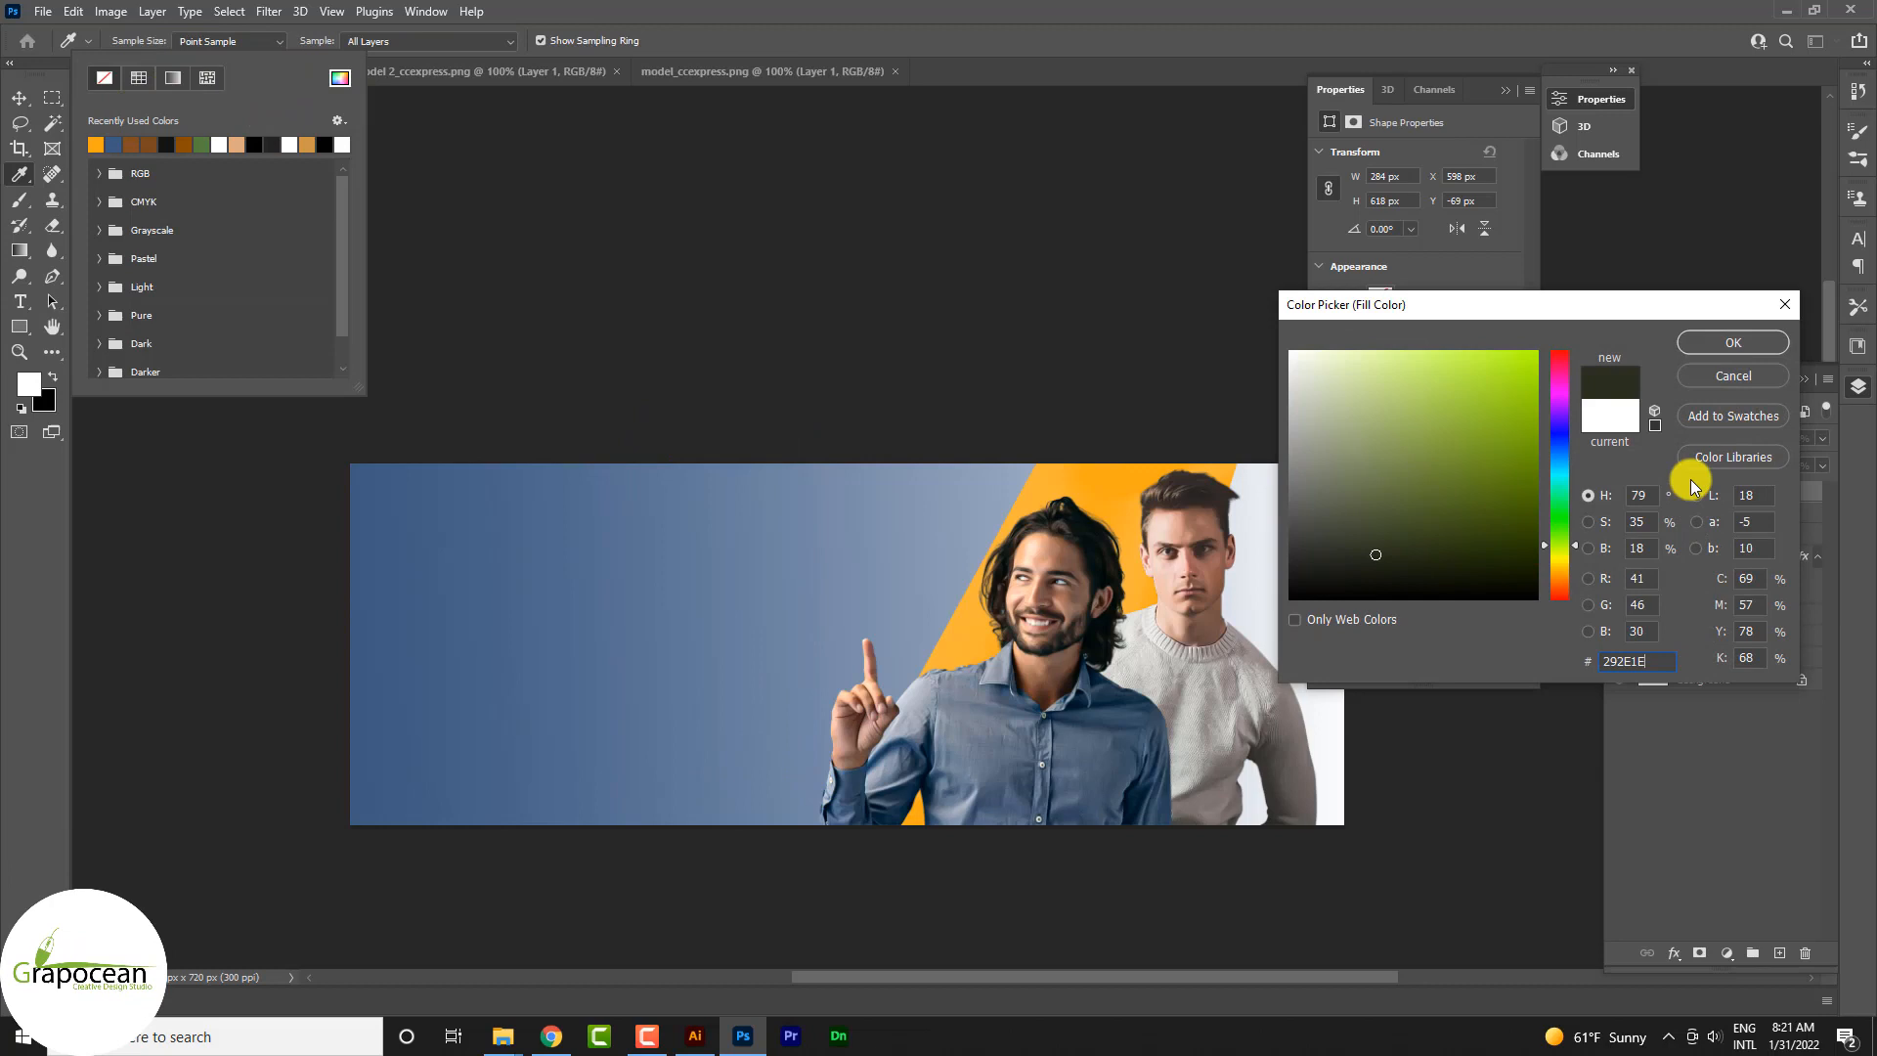
{"action": "left_click", "coordinate": [1734, 344]}
Step: Move the dark rectangle near the banner's right end and place its layer directly below the orange shape's layer
{"action": "left_click", "coordinate": [18, 98]}
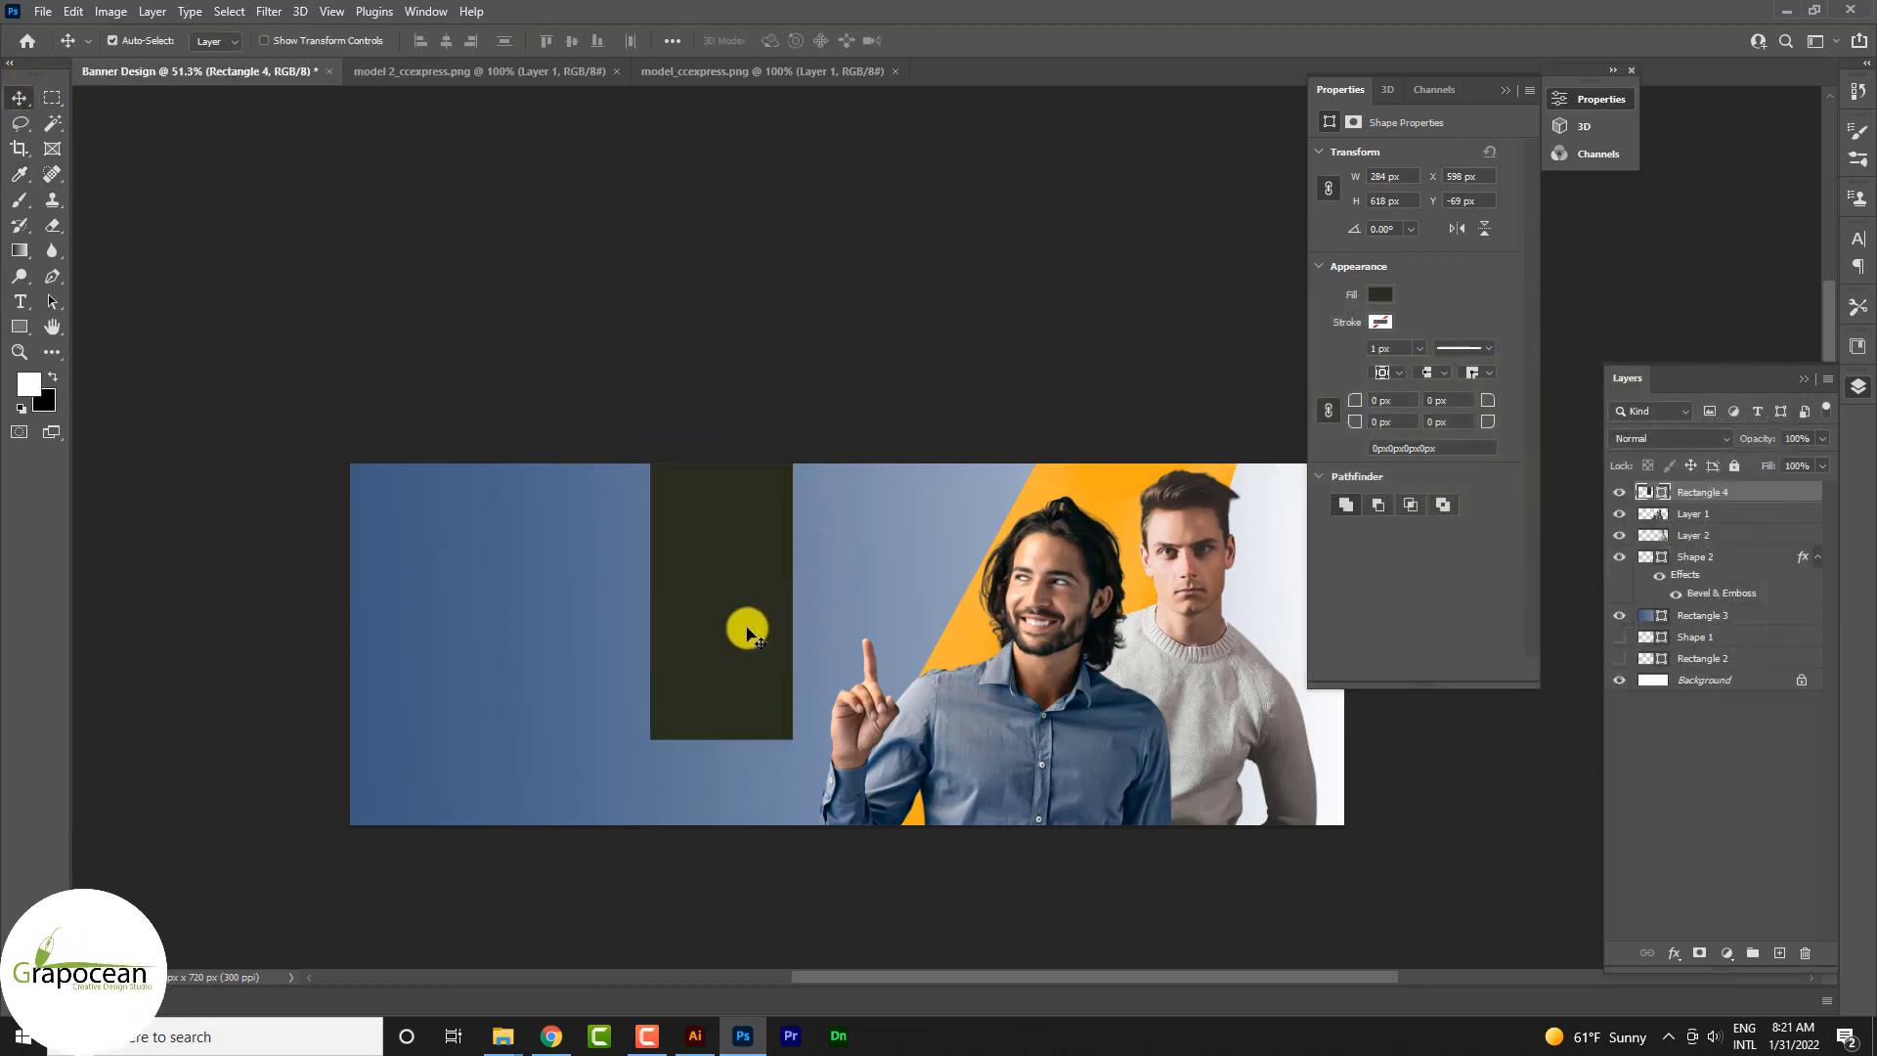
{"action": "left_click_drag", "start_coordinate": [749, 633], "coordinate": [1276, 601]}
{"action": "left_click", "coordinate": [1506, 89]}
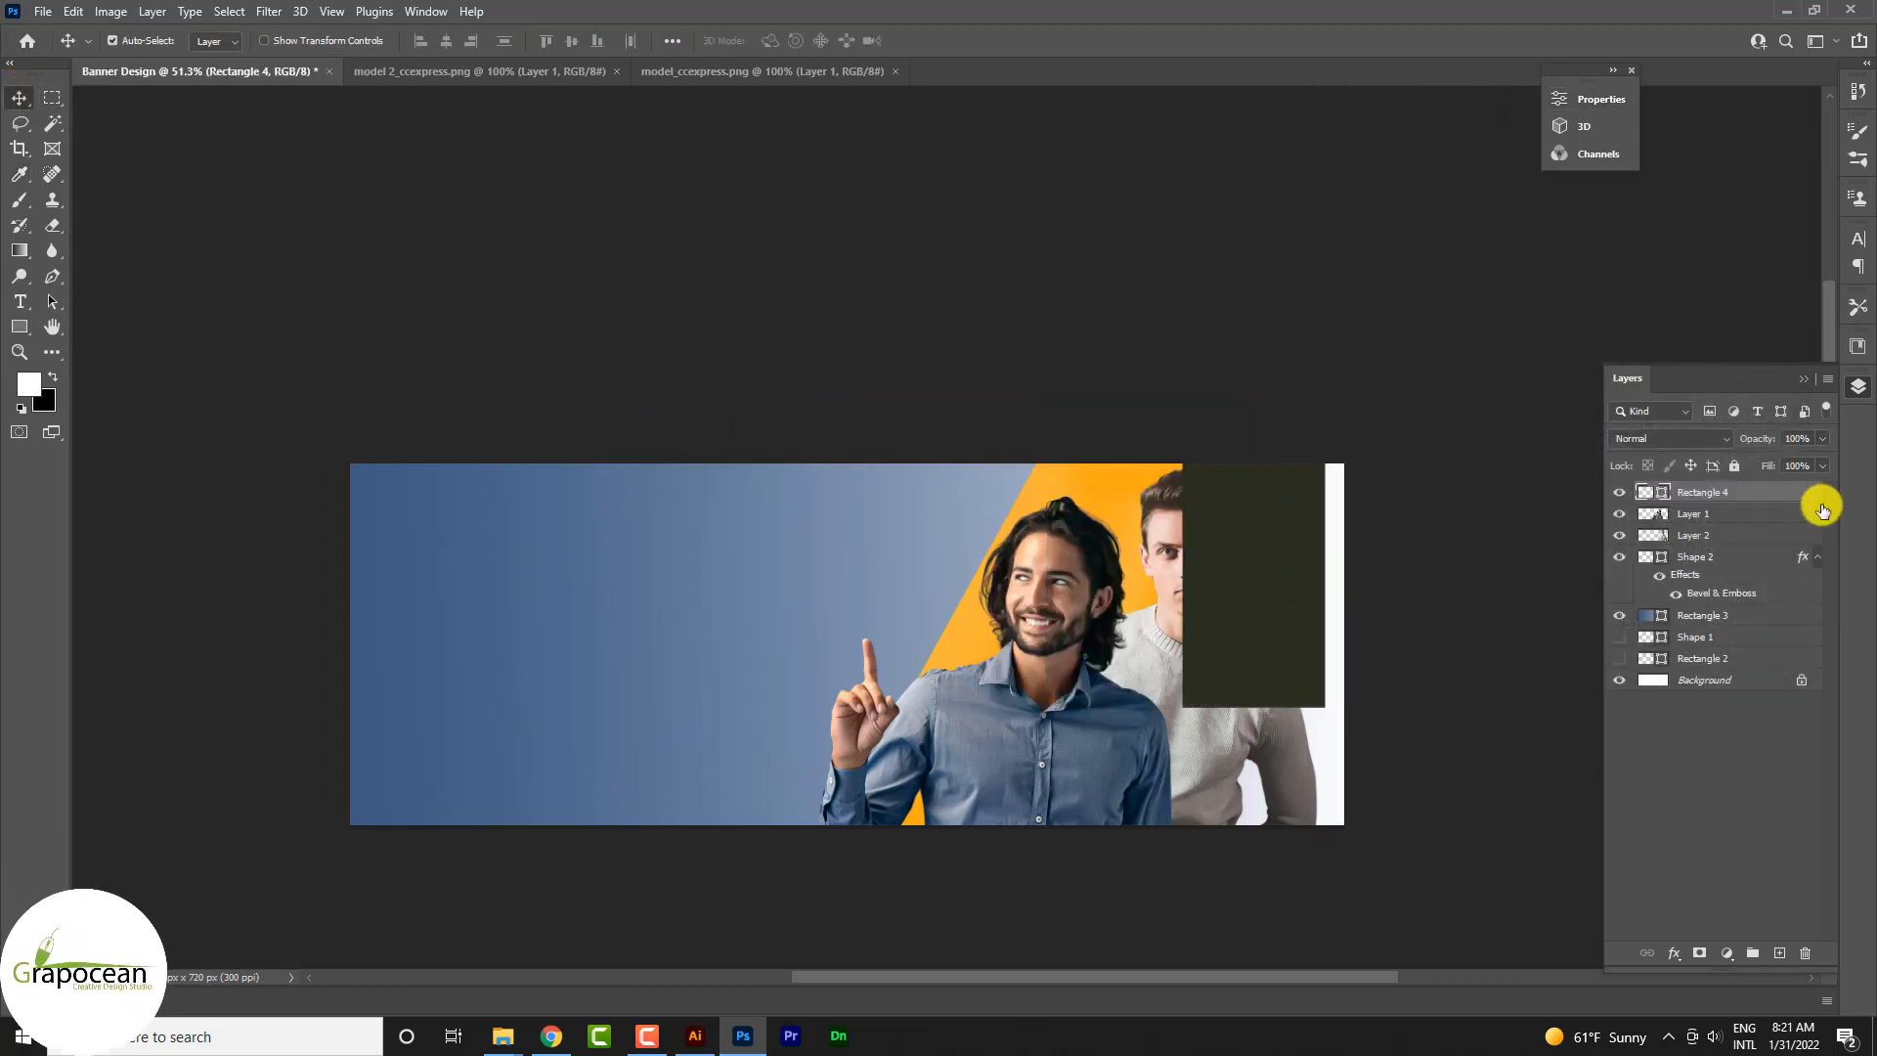
{"action": "left_click_drag", "start_coordinate": [1740, 506], "coordinate": [1714, 606]}
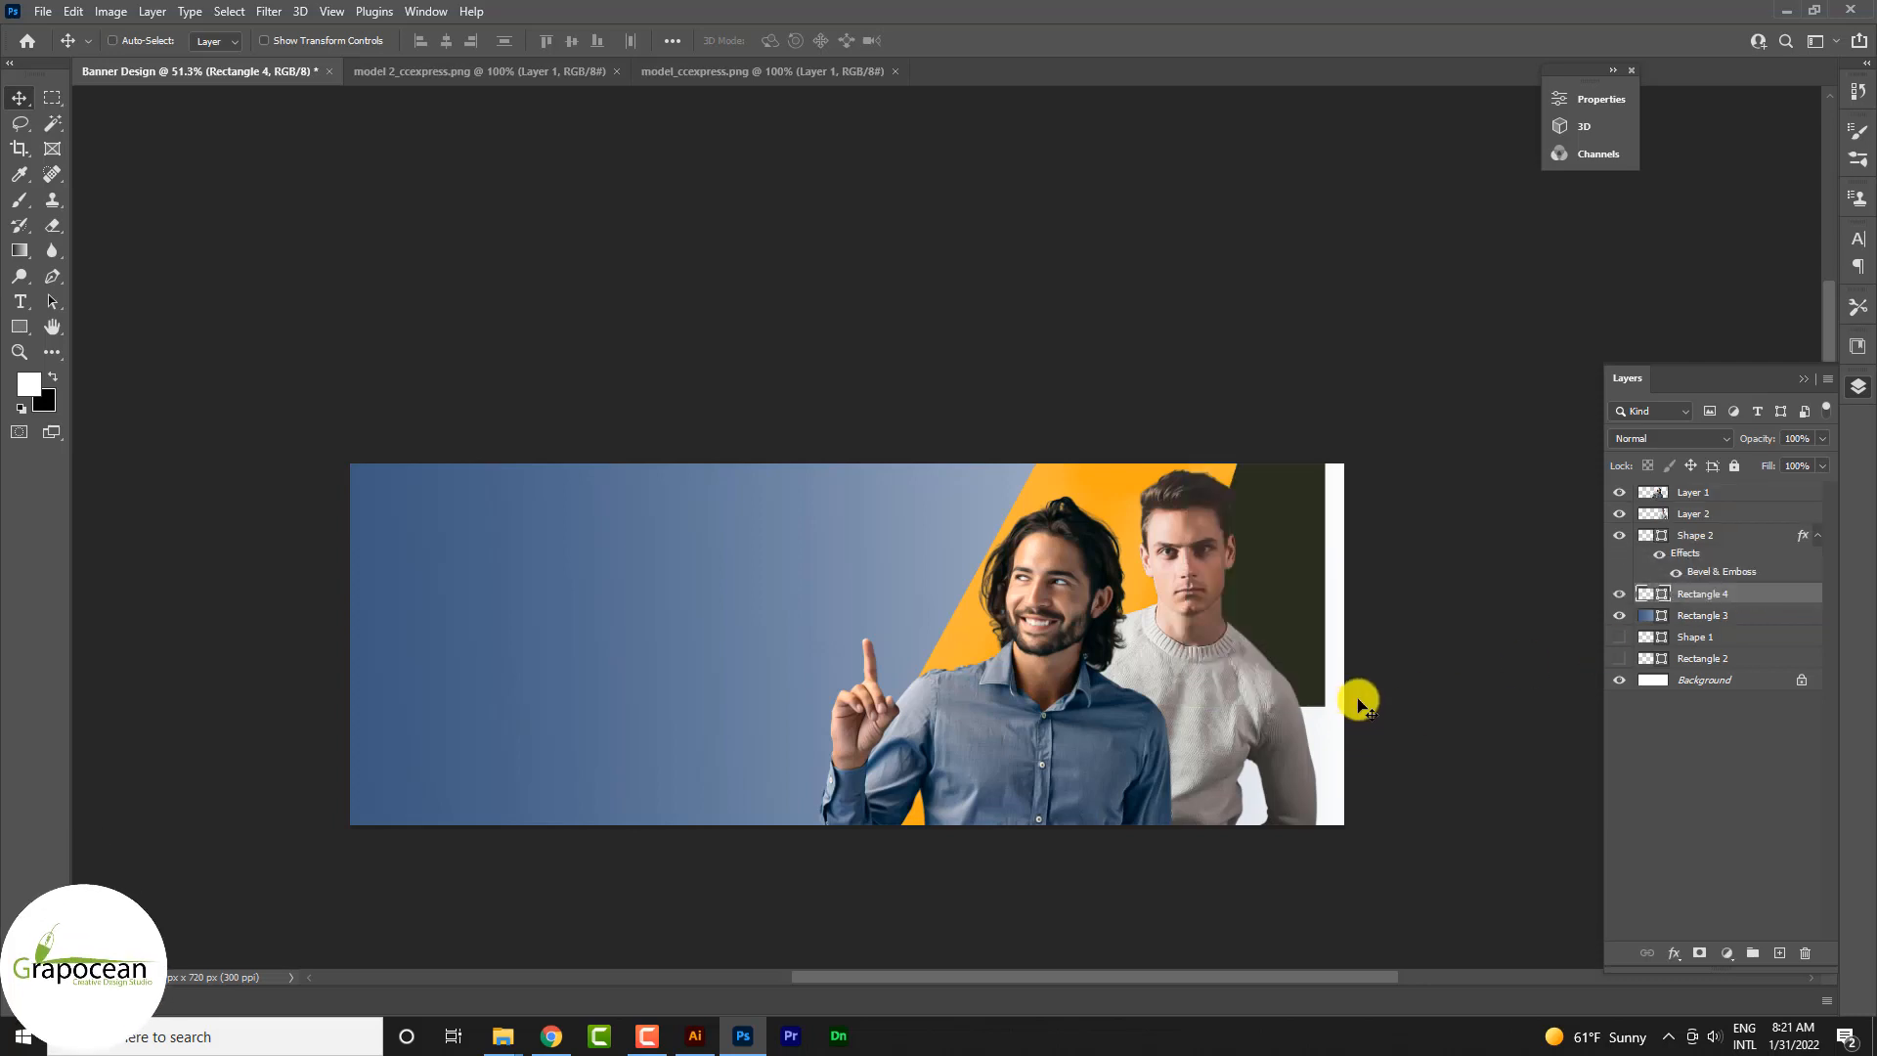
Step: Rotate the dark rectangle about 18° and enlarge it to about 194% so it covers the banner's right end
{"action": "key", "text": "ctrl+t"}
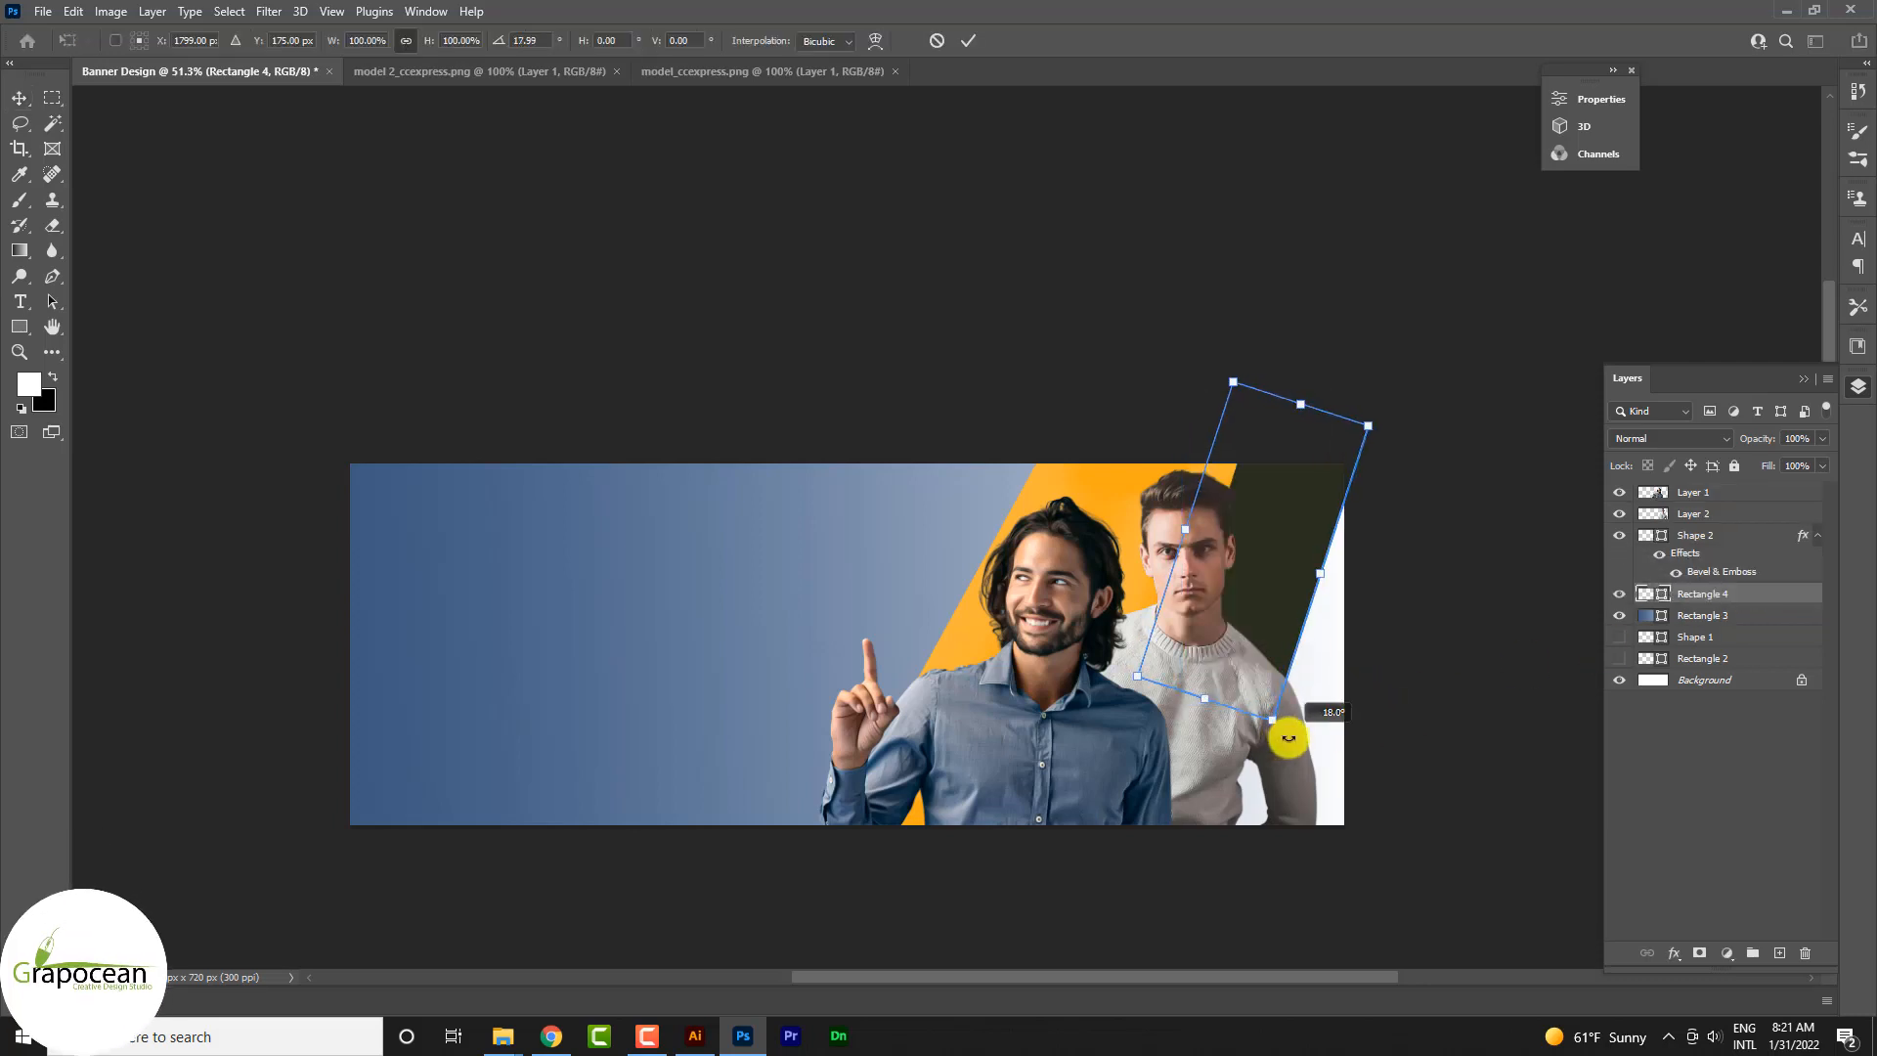
{"action": "left_click_drag", "start_coordinate": [1207, 700], "coordinate": [1173, 851]}
{"action": "left_click", "coordinate": [19, 97]}
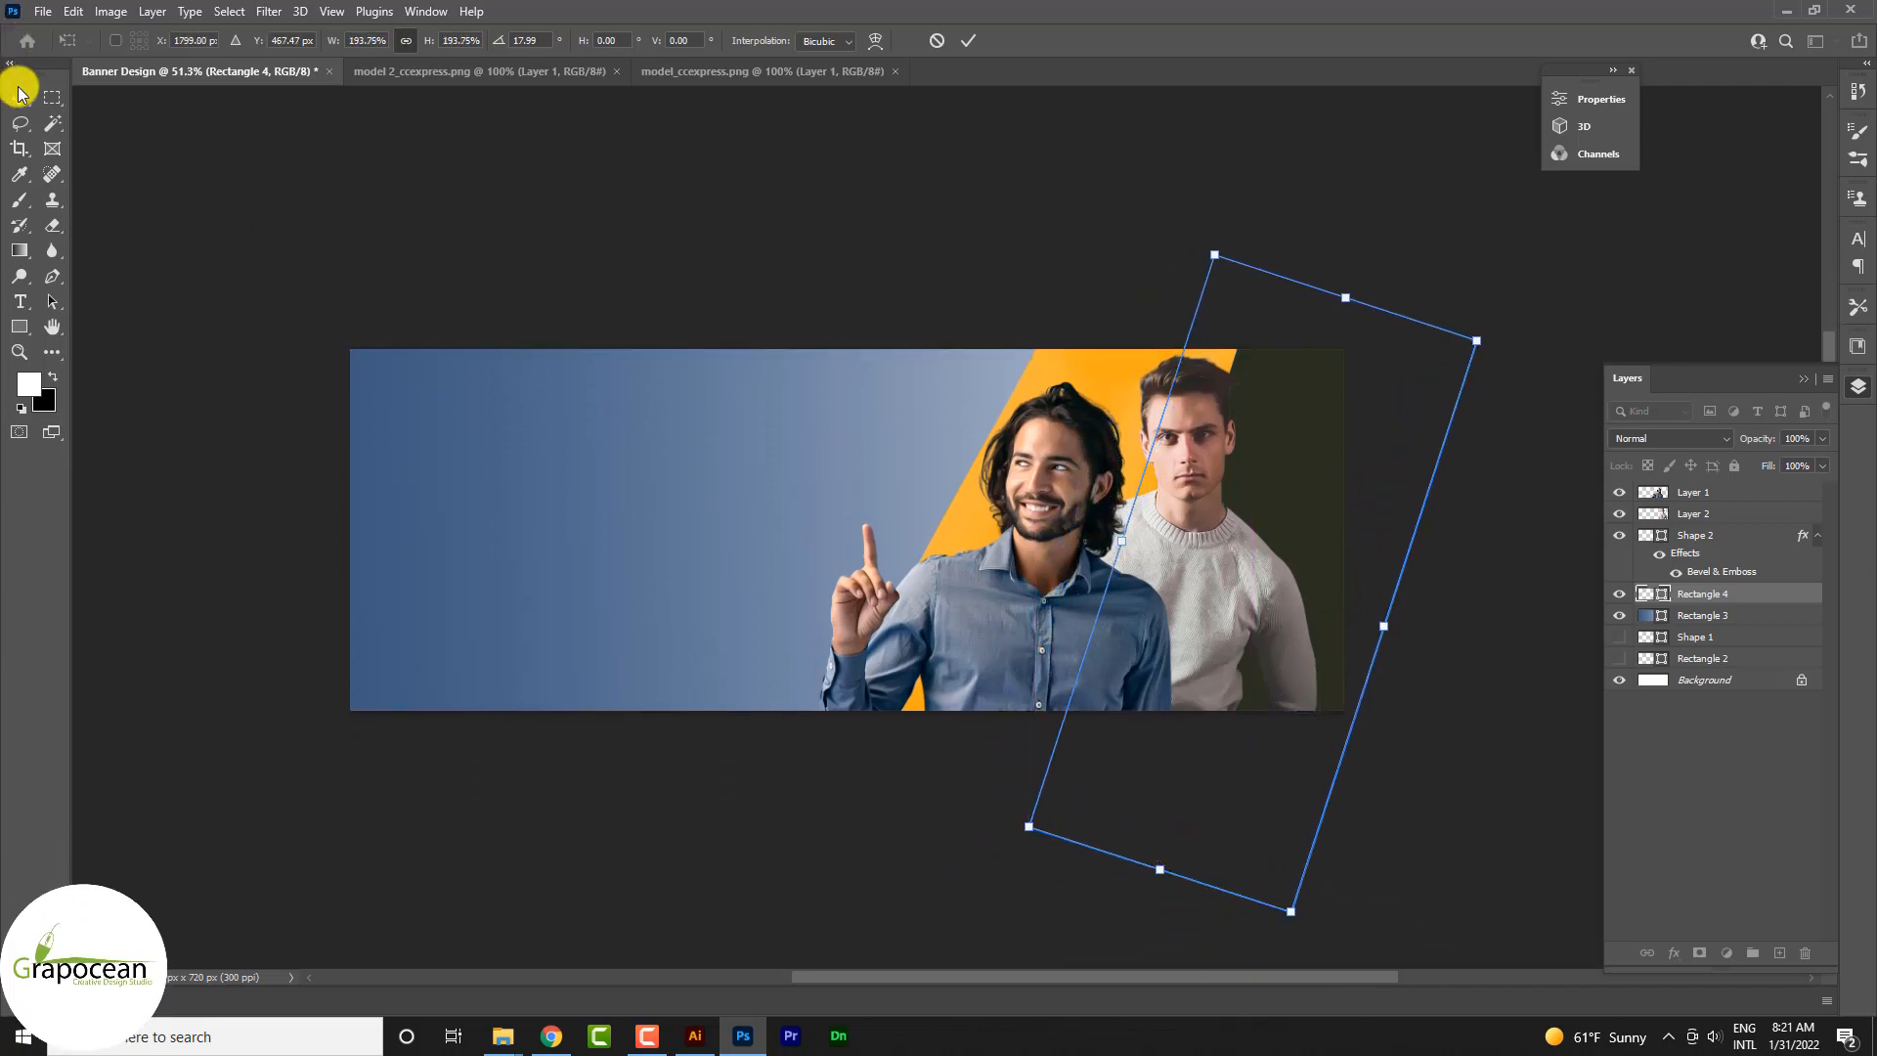
{"action": "left_click", "coordinate": [134, 381]}
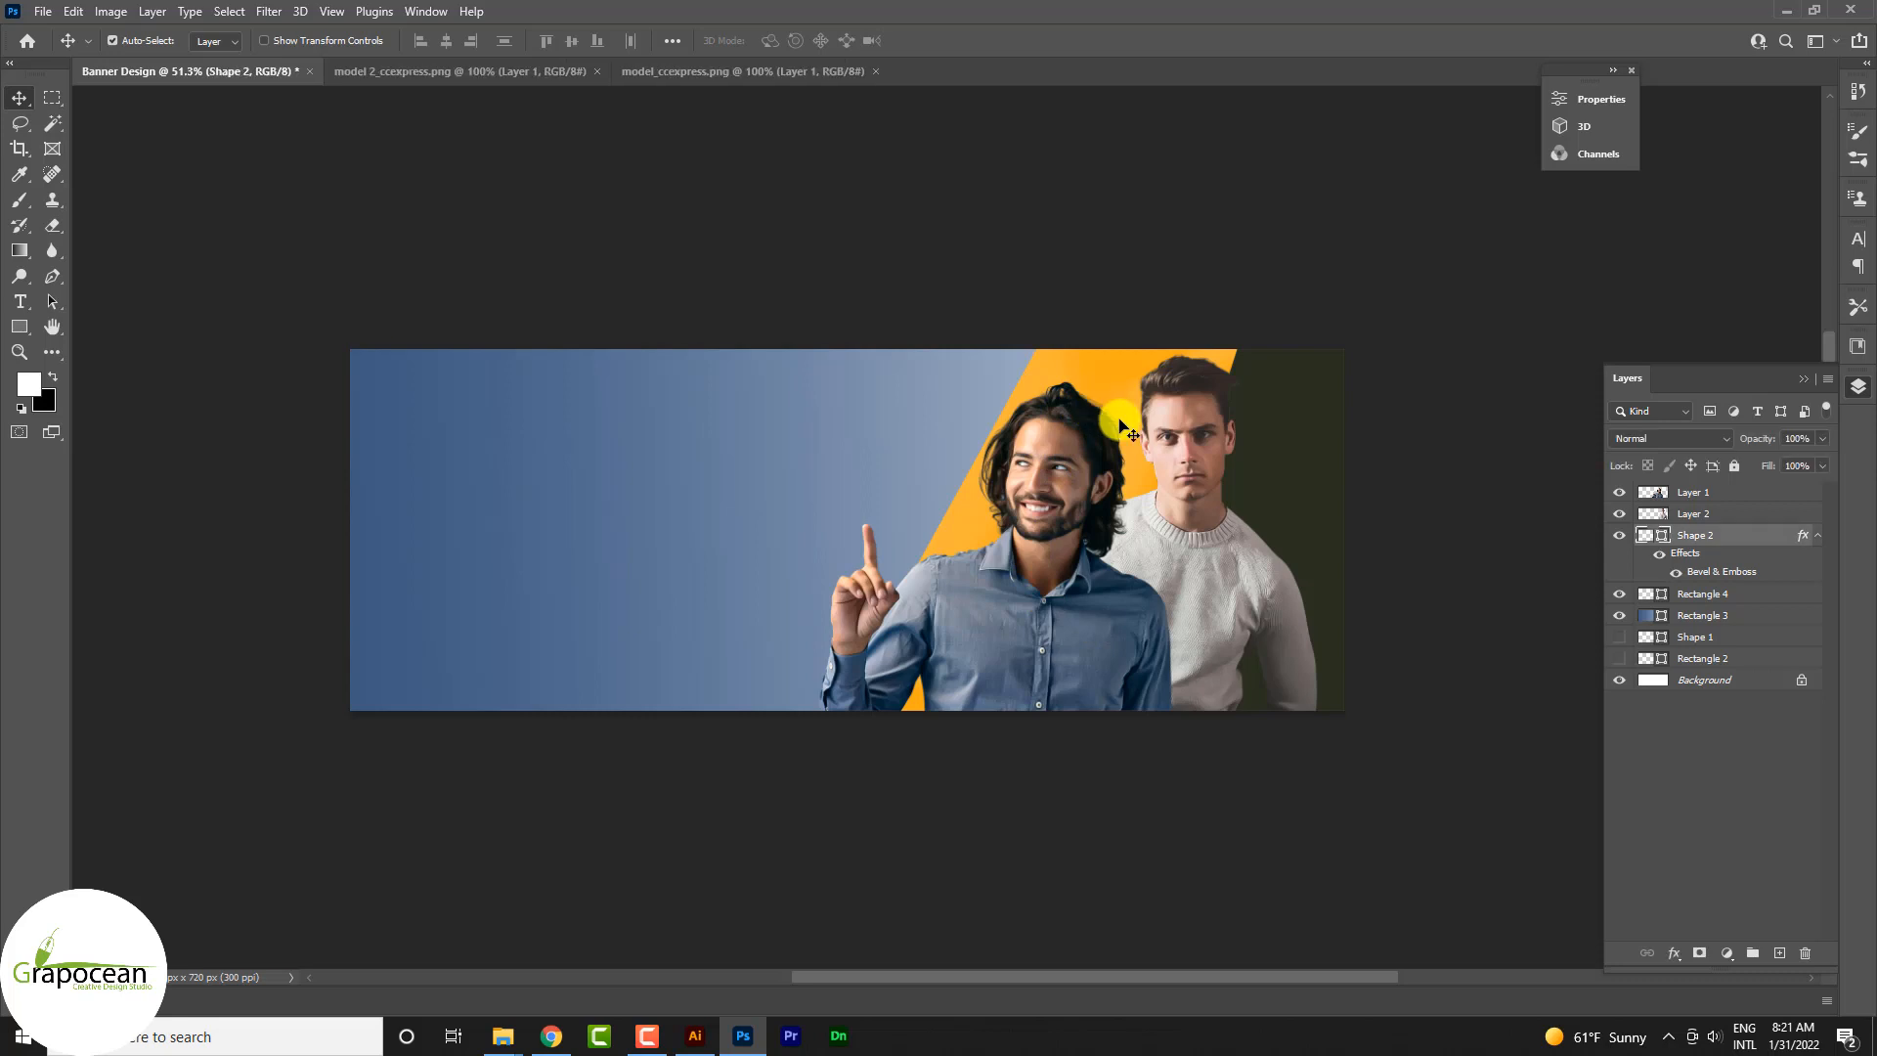
Step: Add a drop shadow to the orange diagonal band with 31% opacity, a linear contour and a size of 76 px
{"action": "right_click", "coordinate": [1765, 535]}
{"action": "left_click", "coordinate": [1586, 191]}
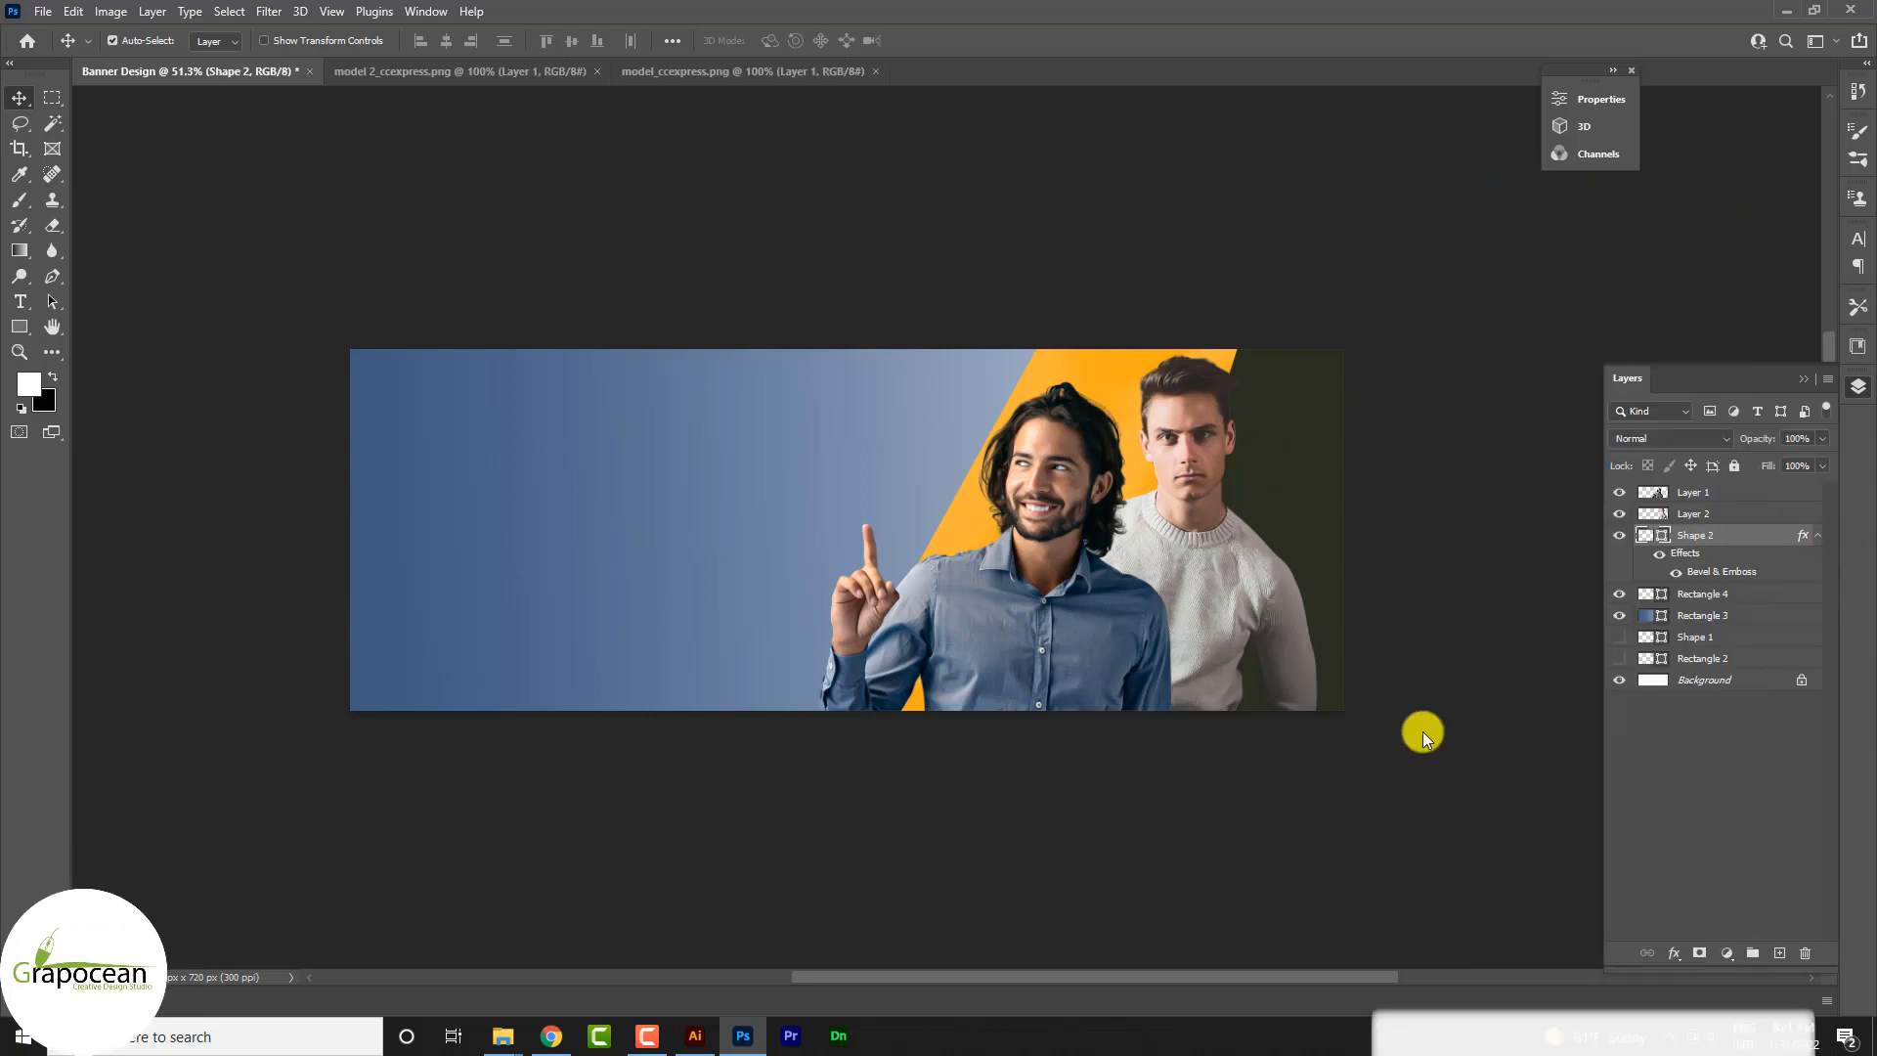
{"action": "left_click", "coordinate": [1154, 862]}
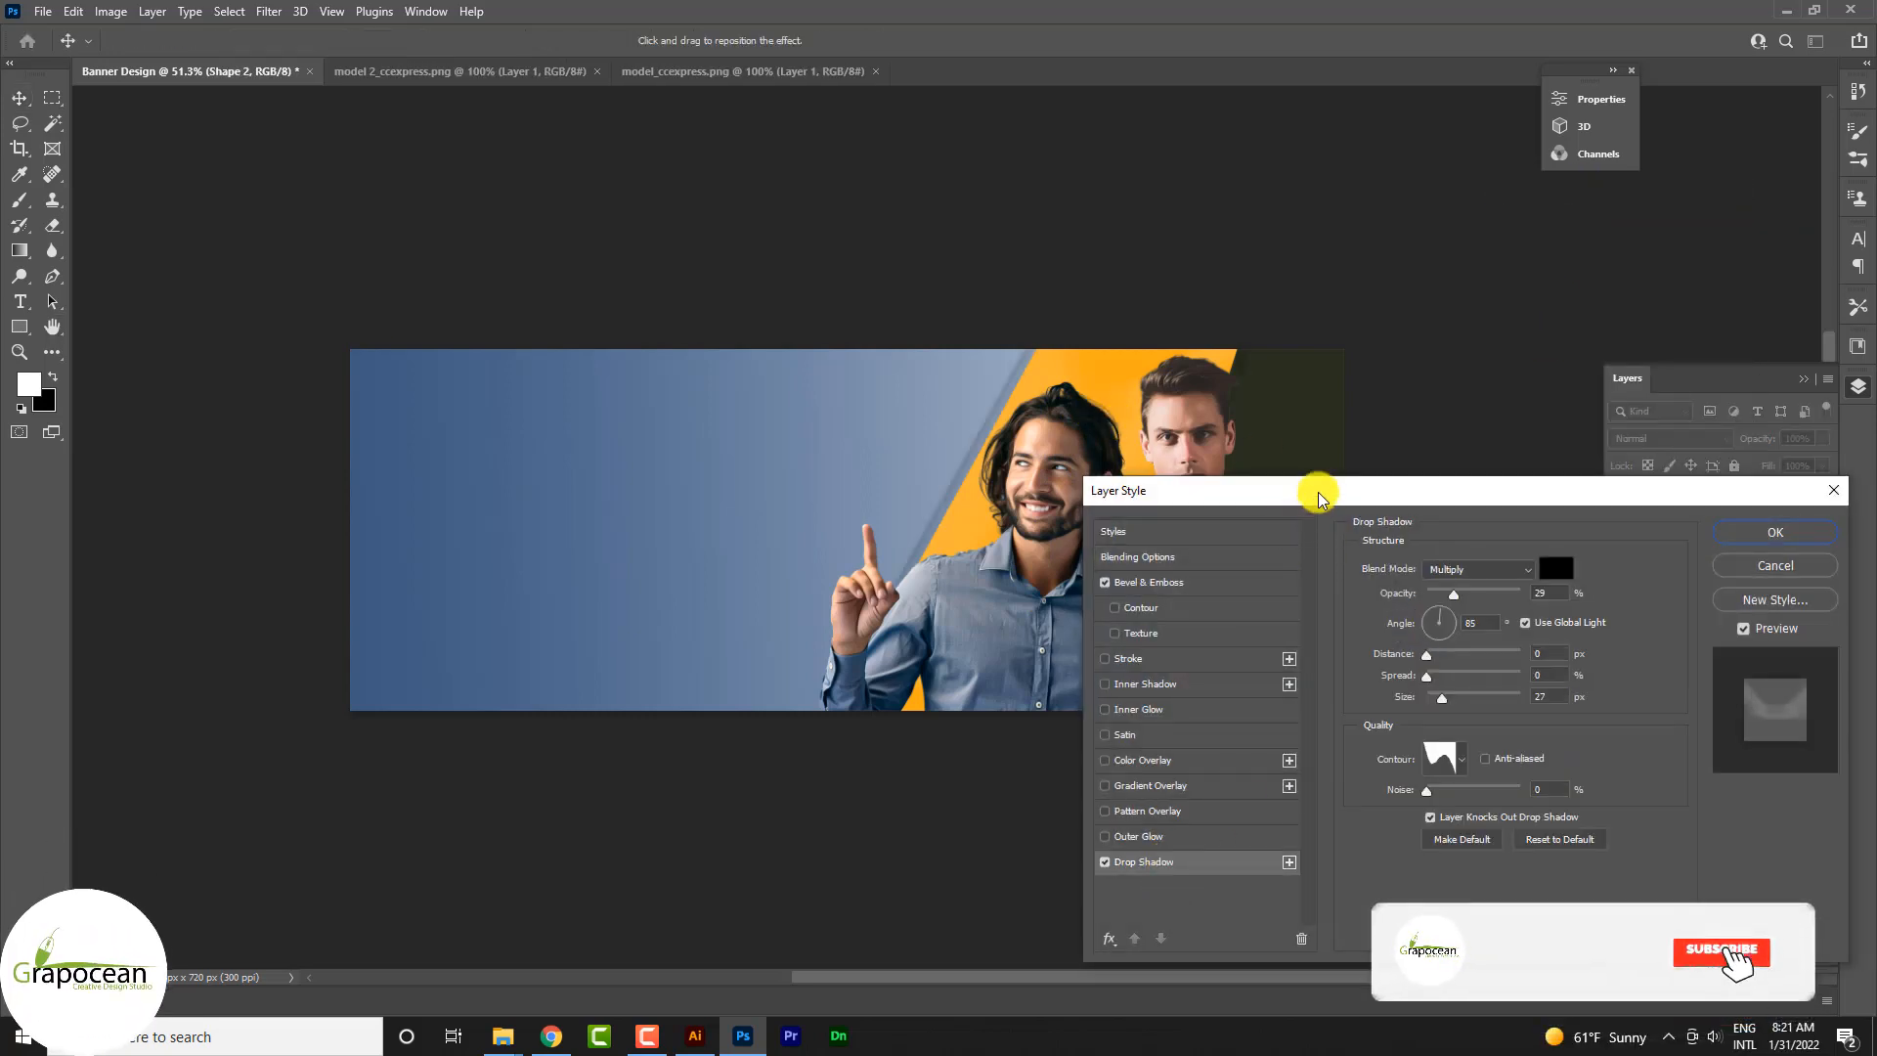
{"action": "left_click_drag", "start_coordinate": [1312, 490], "coordinate": [1409, 392]}
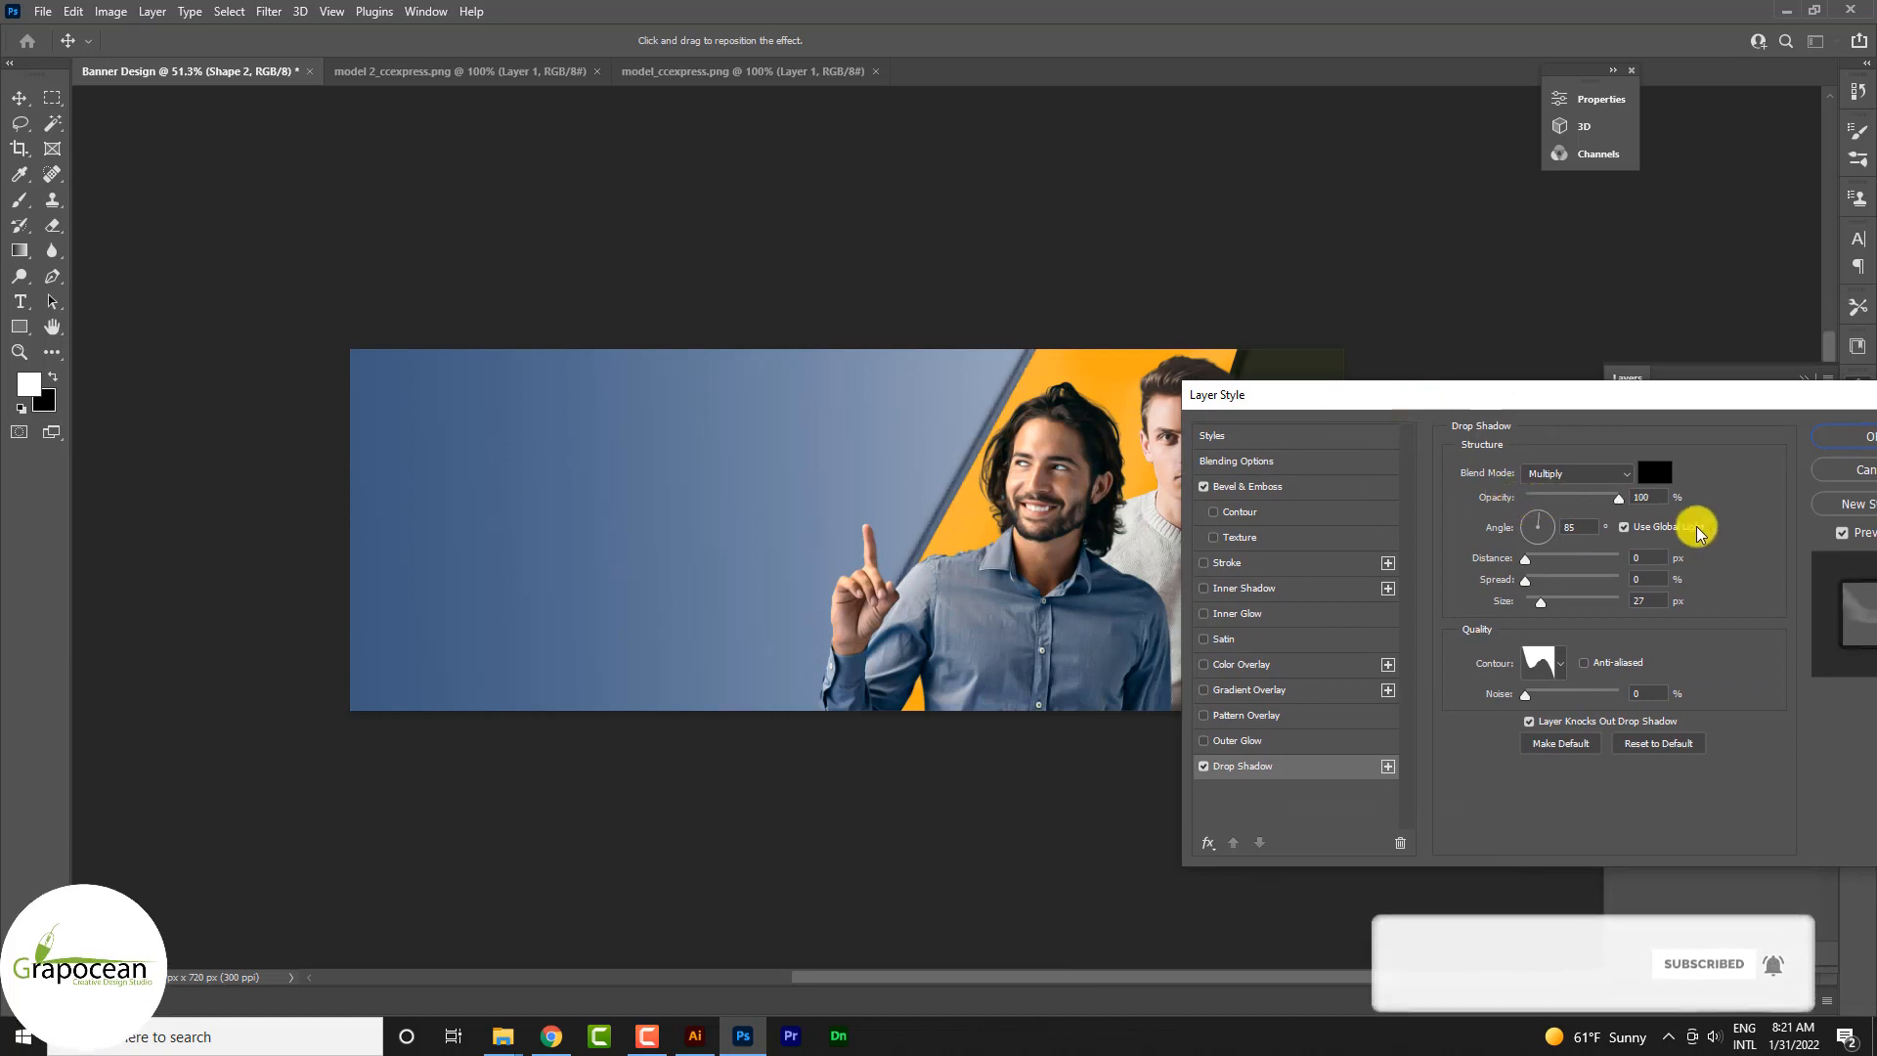
{"action": "left_click_drag", "start_coordinate": [1551, 498], "coordinate": [1556, 497]}
{"action": "left_click", "coordinate": [1560, 664]}
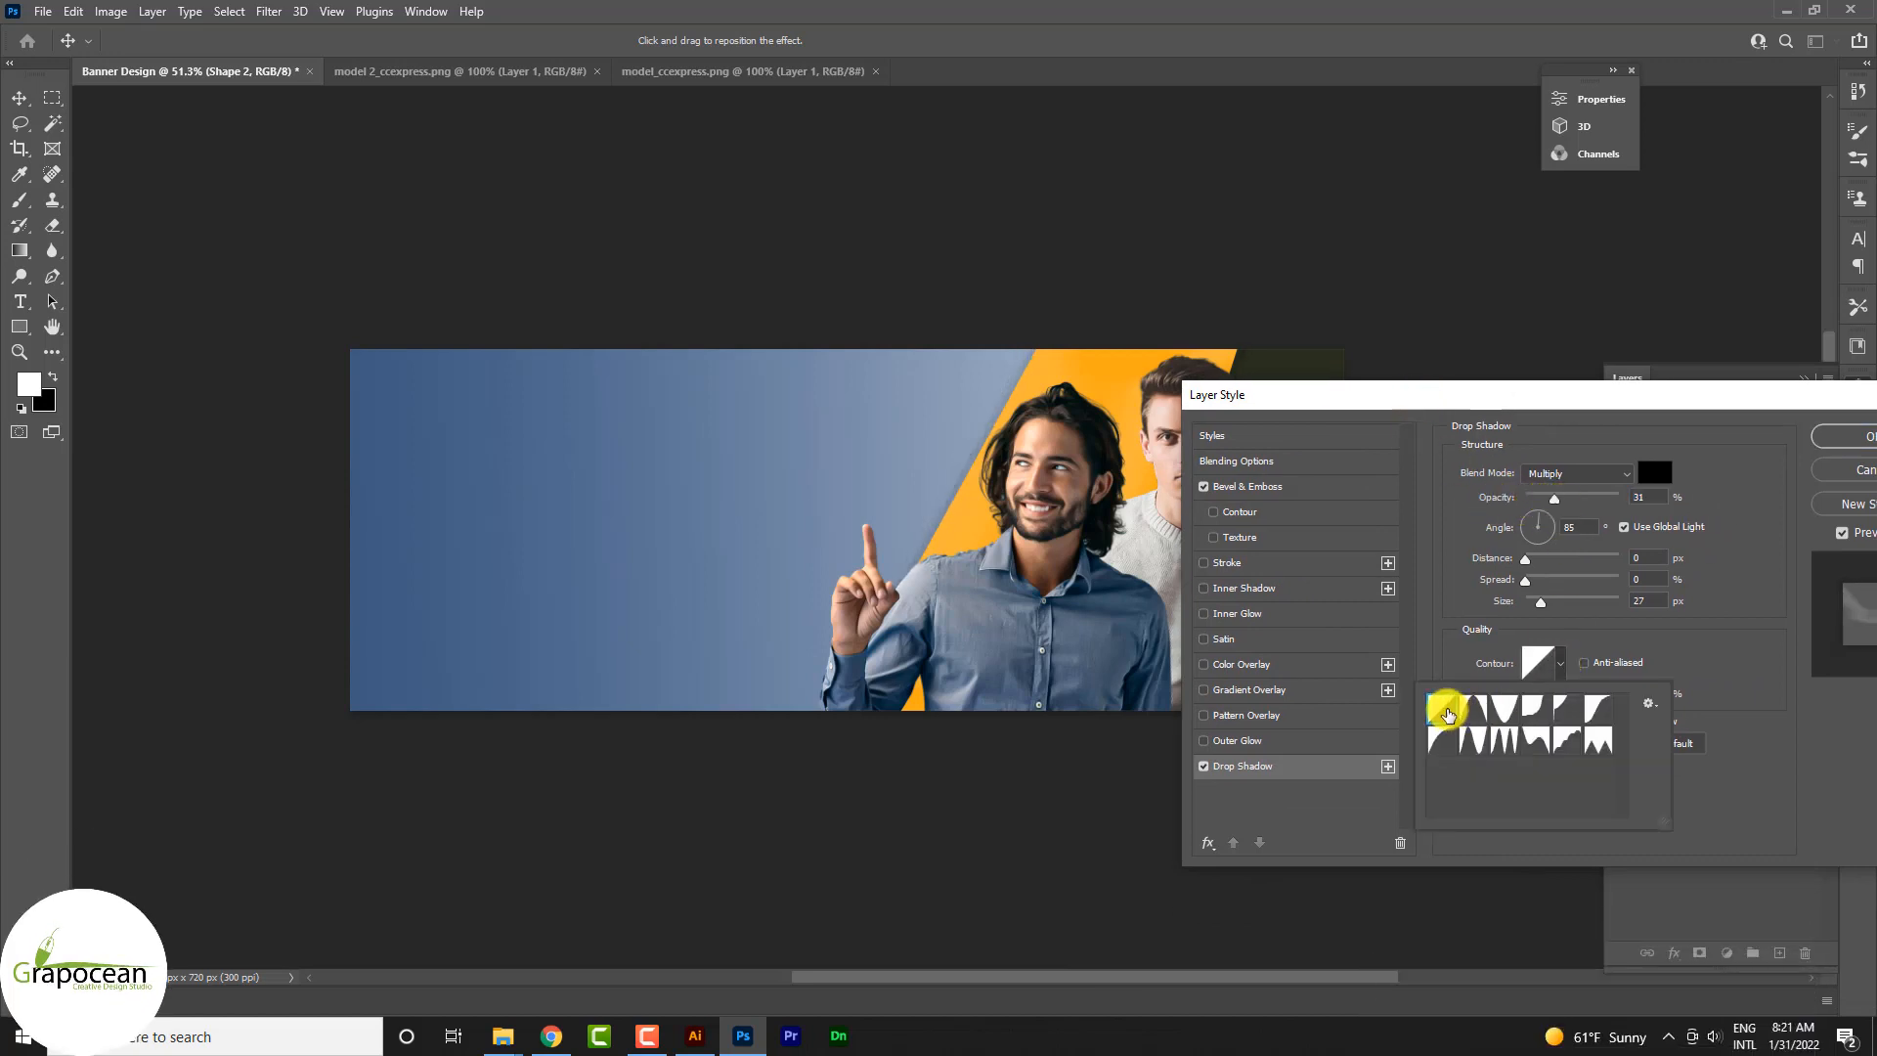
{"action": "left_click_drag", "start_coordinate": [1454, 401], "coordinate": [1350, 464]}
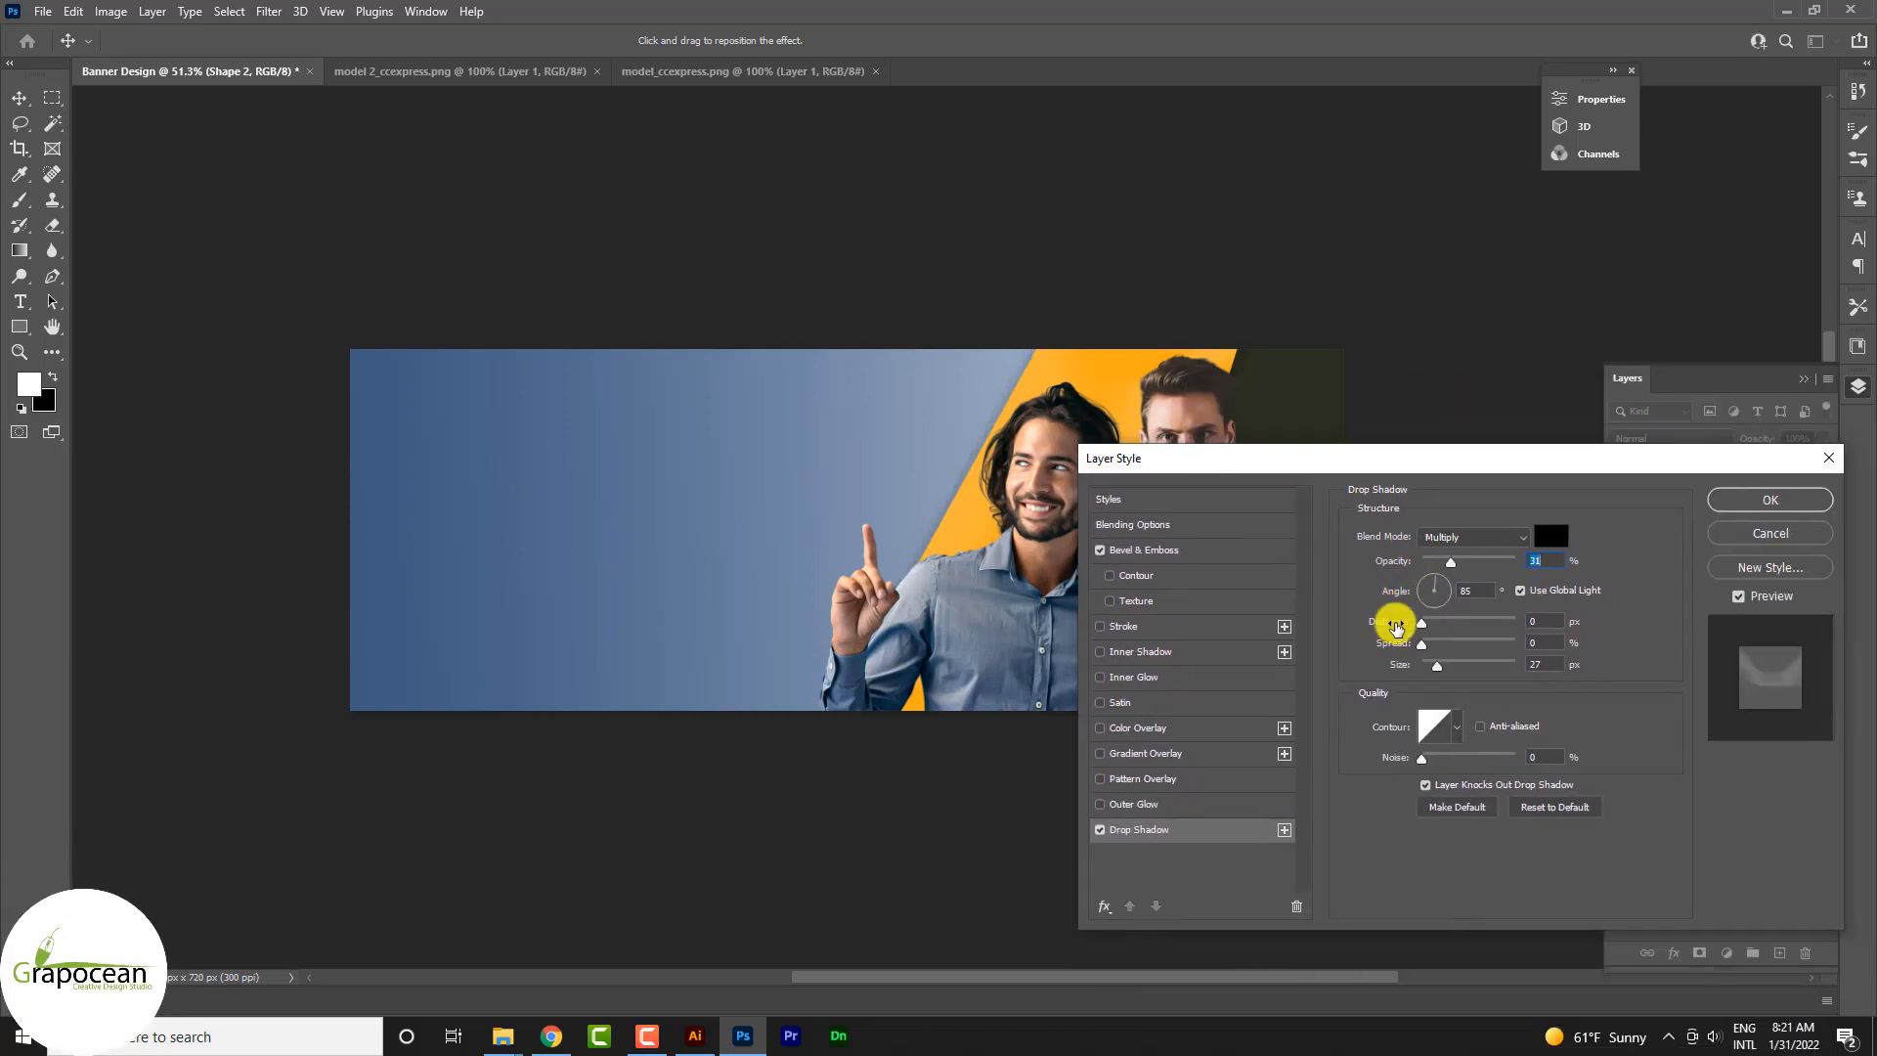
{"action": "left_click_drag", "start_coordinate": [1445, 669], "coordinate": [1459, 669]}
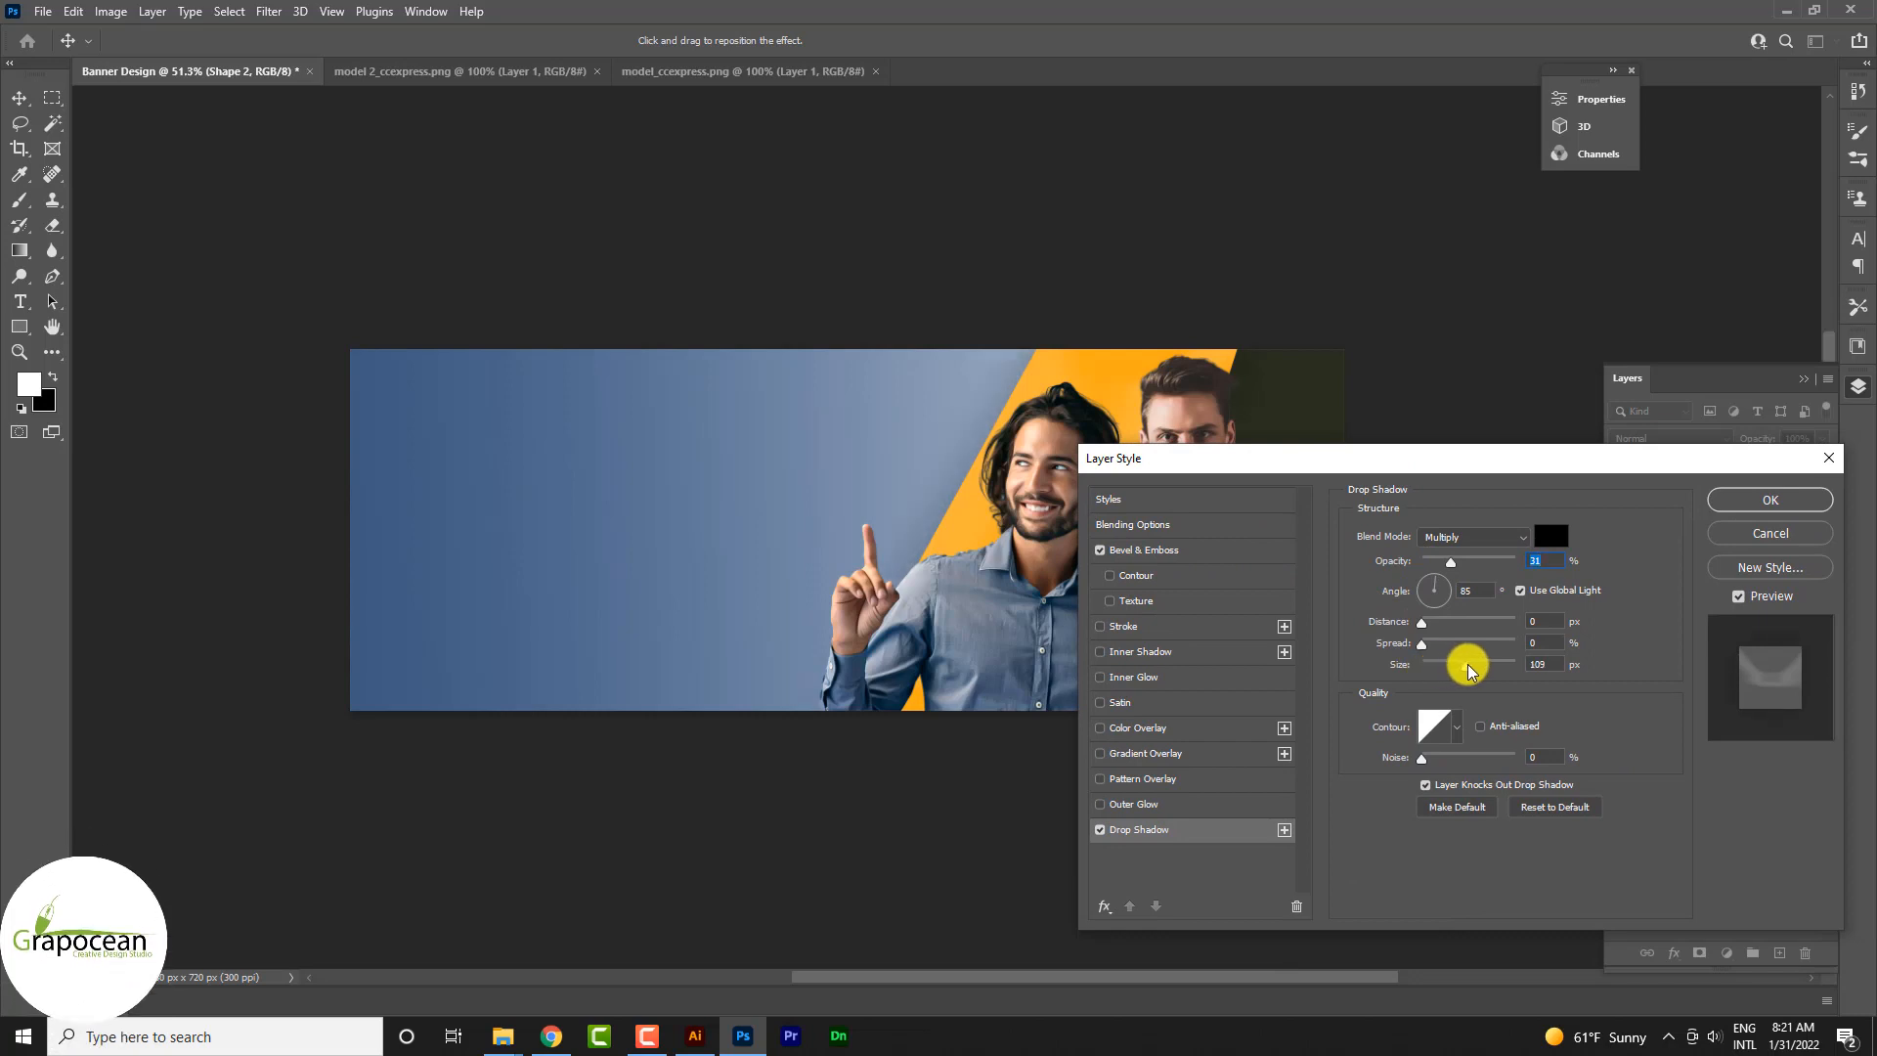
Step: Set the orange band's drop shadow to 100% opacity, a -4° angle and a size of 81 px
{"action": "left_click", "coordinate": [1174, 547]}
{"action": "left_click_drag", "start_coordinate": [1351, 466], "coordinate": [800, 636]}
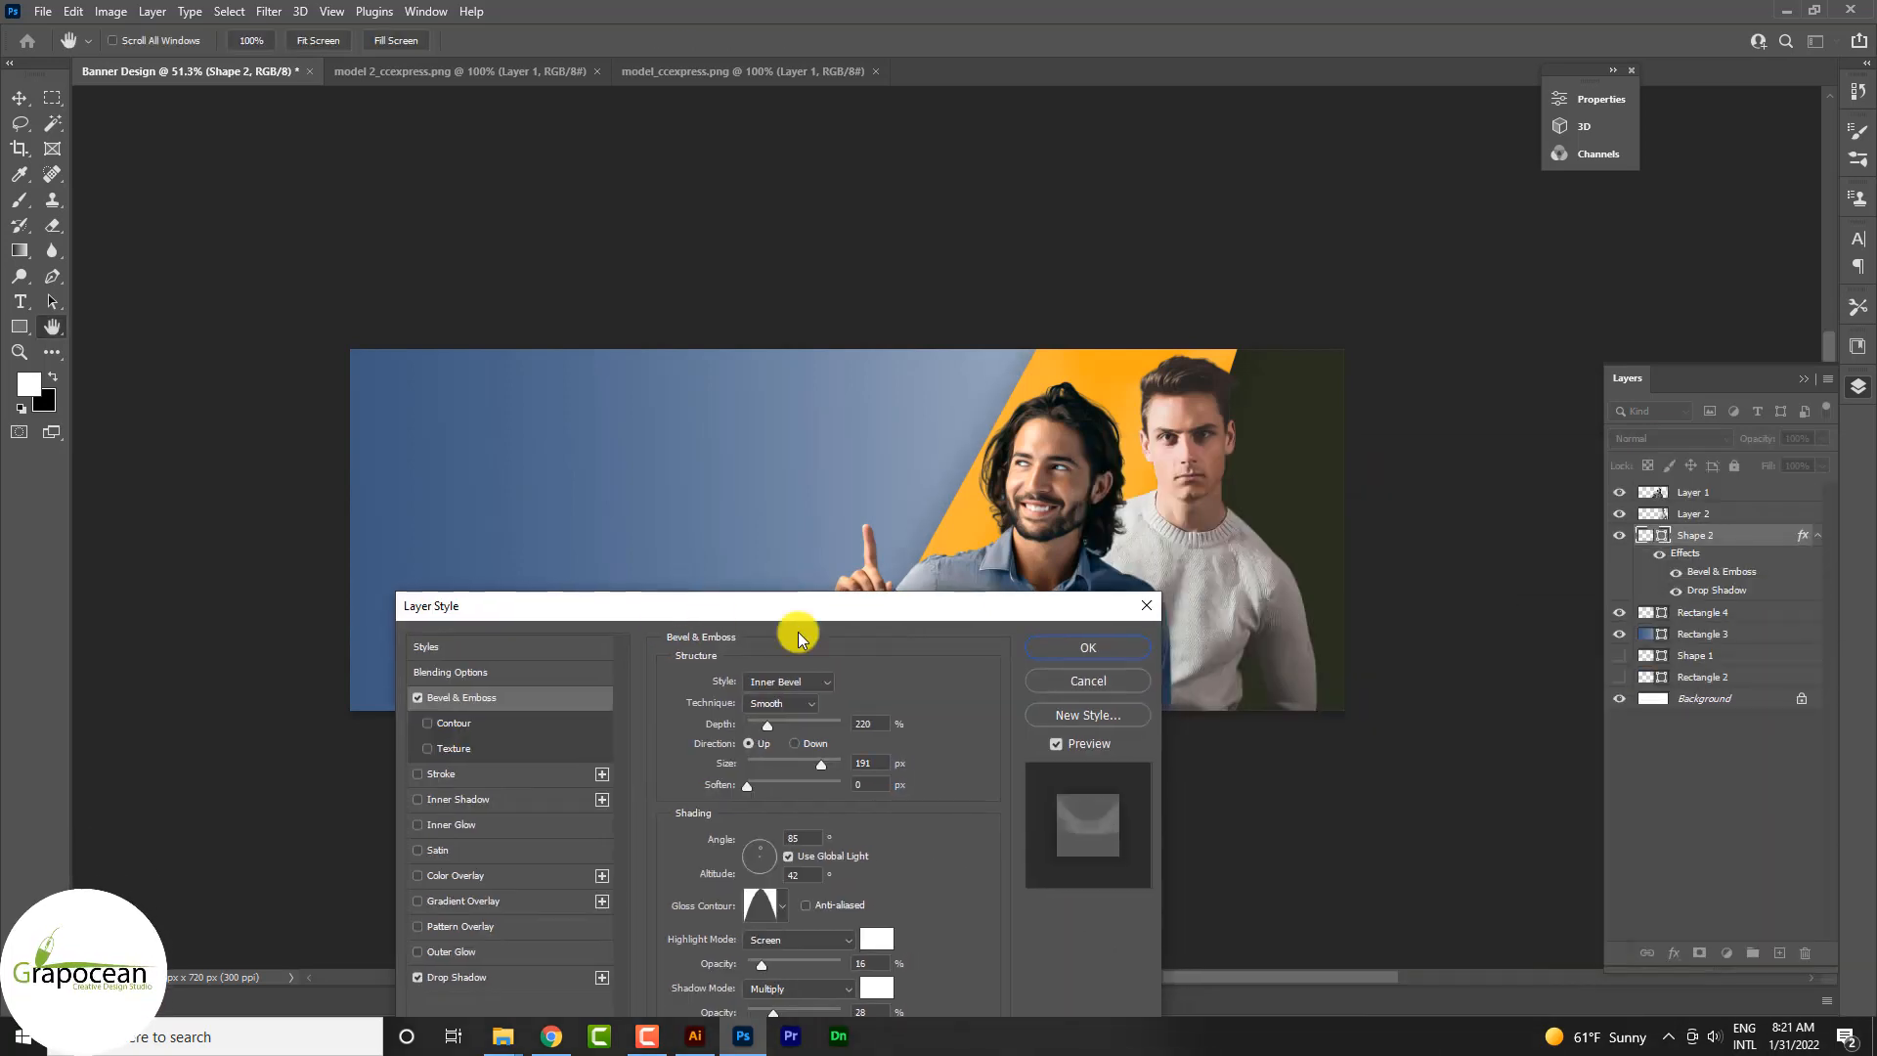
{"action": "left_click", "coordinate": [499, 970]}
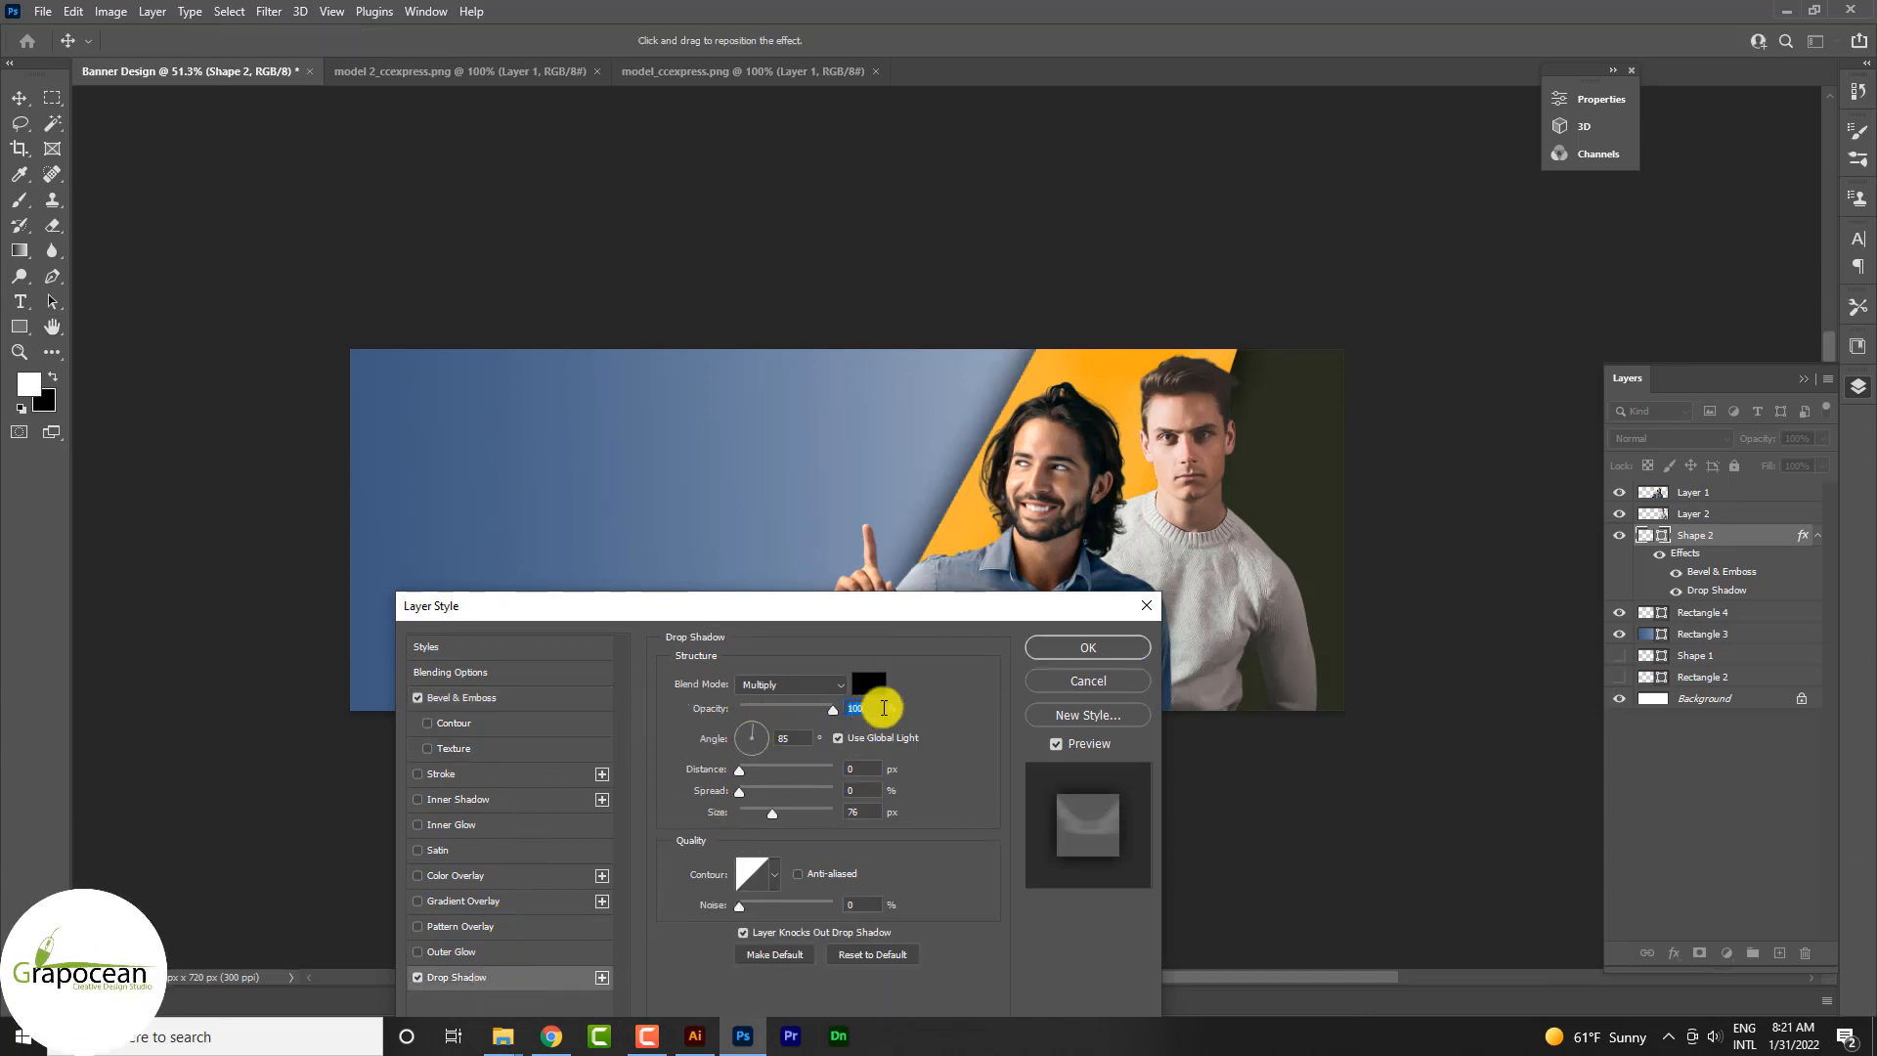
{"action": "left_click_drag", "start_coordinate": [919, 606], "coordinate": [1646, 534]}
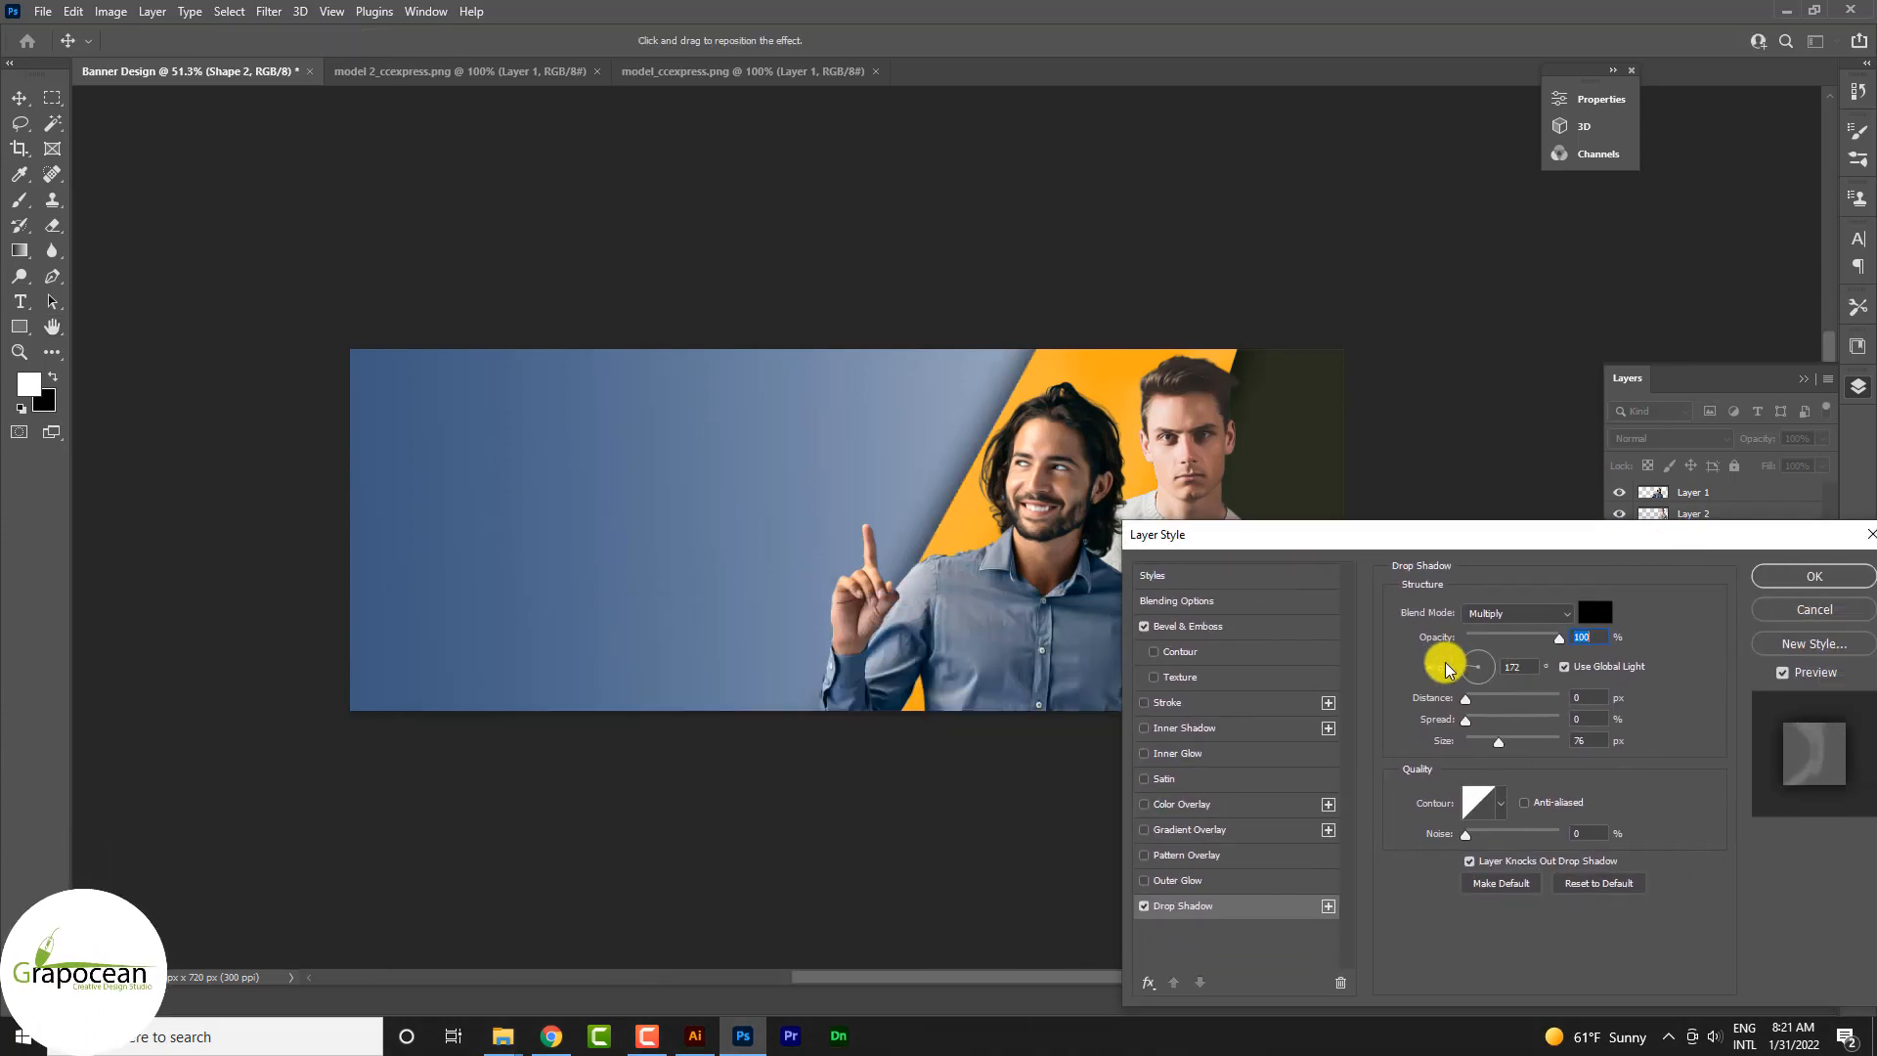
{"action": "left_click_drag", "start_coordinate": [1490, 675], "coordinate": [1515, 671]}
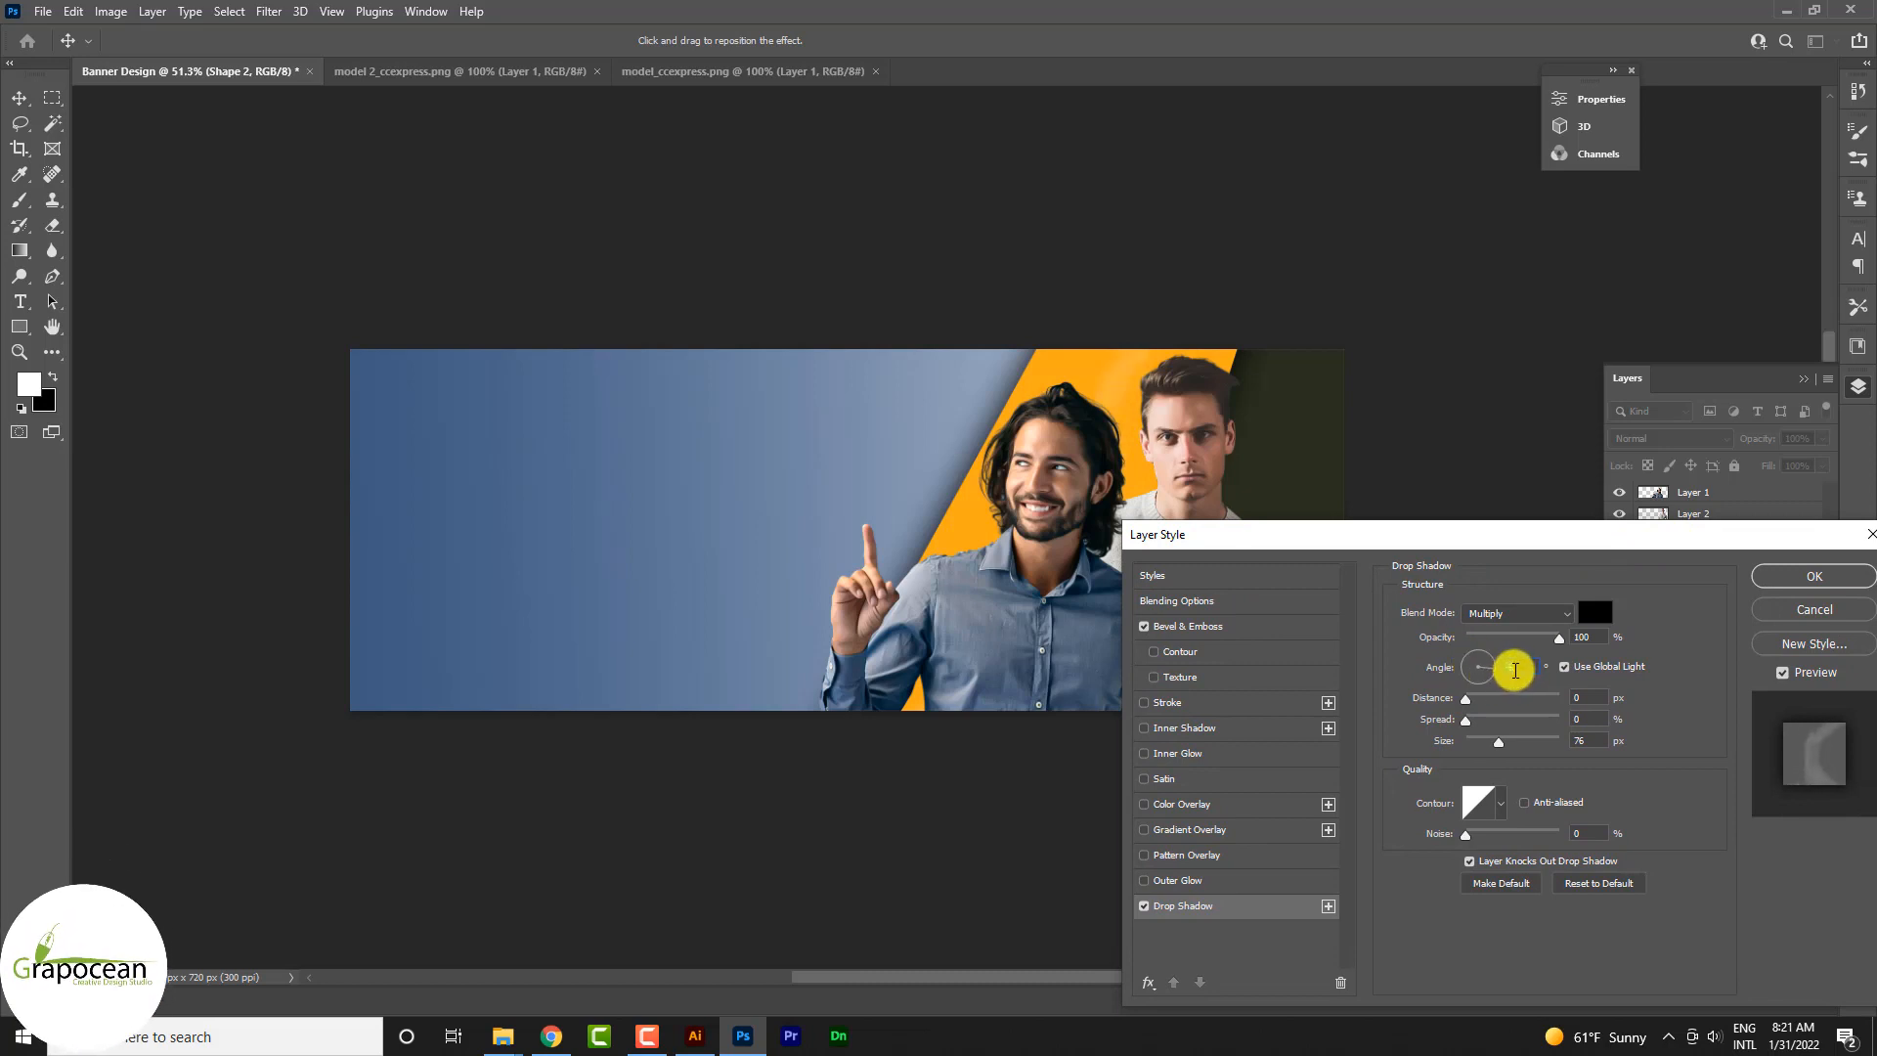
{"action": "left_click", "coordinate": [1289, 913]}
{"action": "mouse_move", "coordinate": [1466, 702]}
{"action": "left_mouse_down"}
{"action": "mouse_move", "coordinate": [1509, 704]}
{"action": "mouse_move", "coordinate": [1438, 683]}
{"action": "left_mouse_up"}
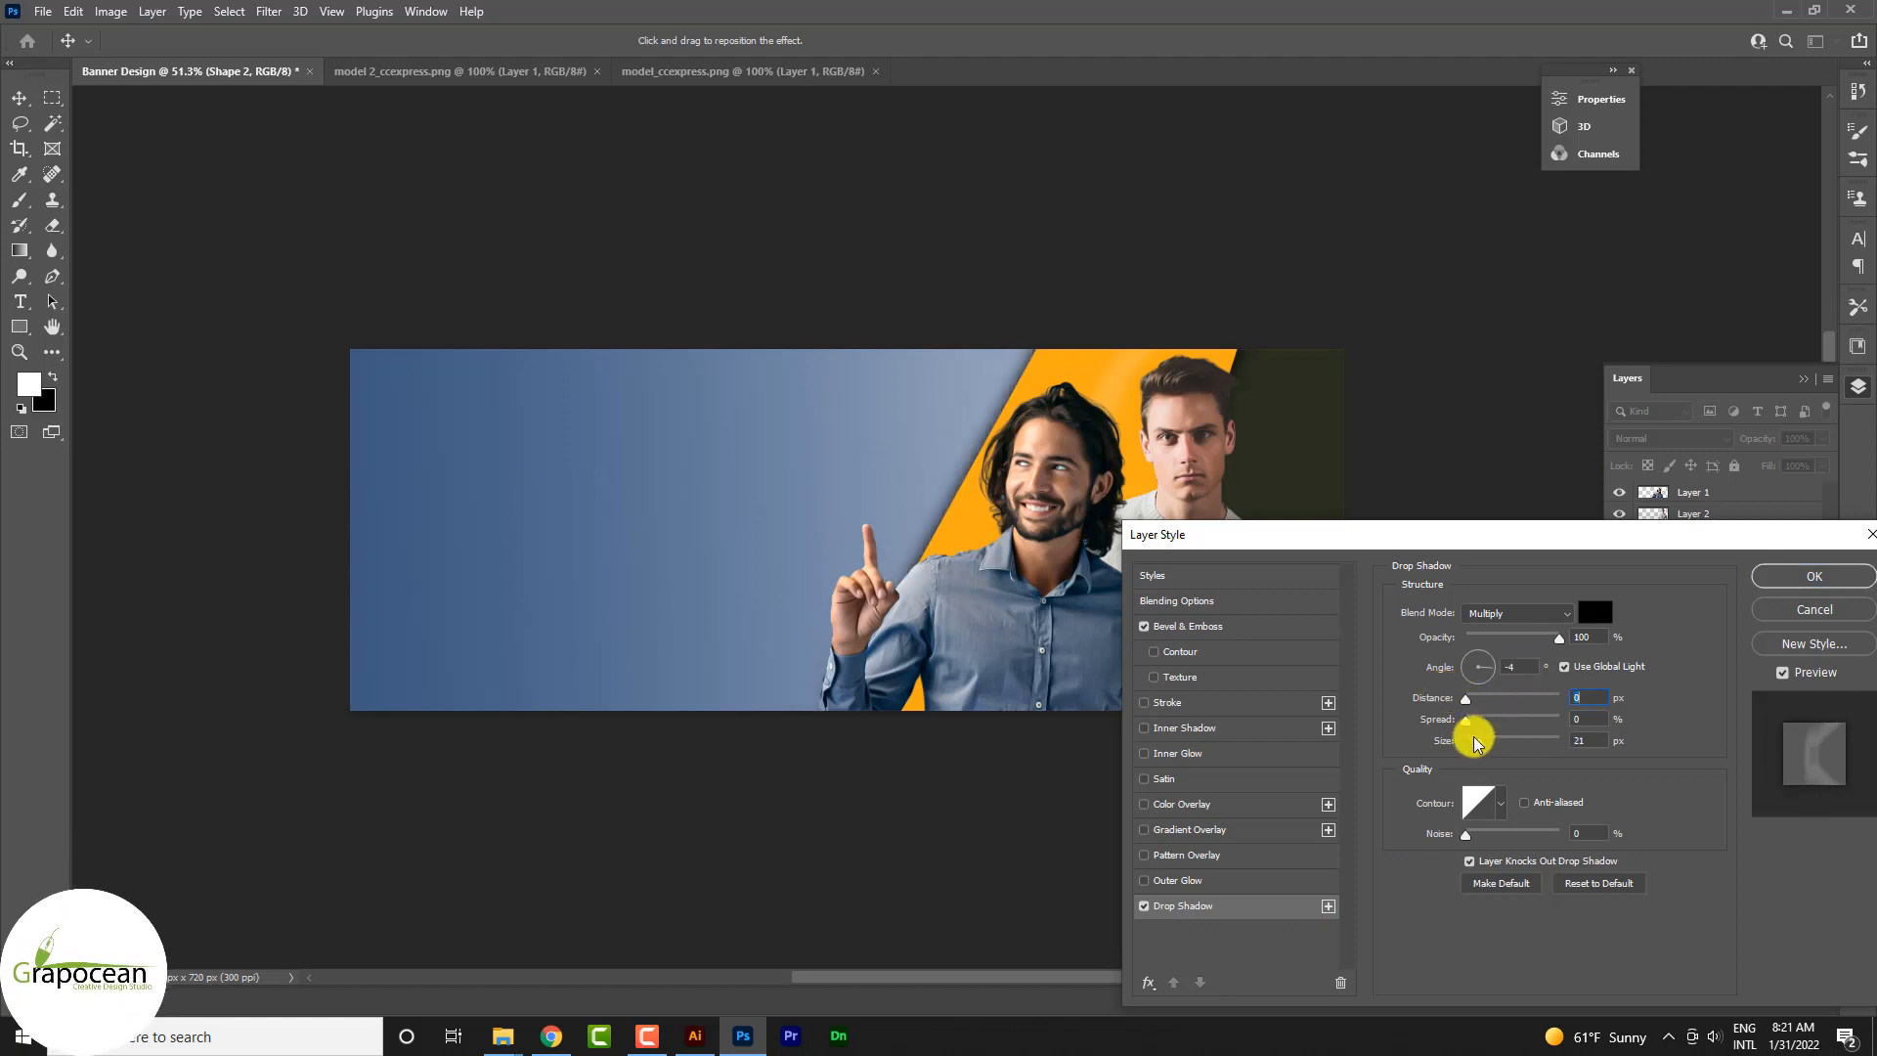
{"action": "left_click", "coordinate": [1502, 743]}
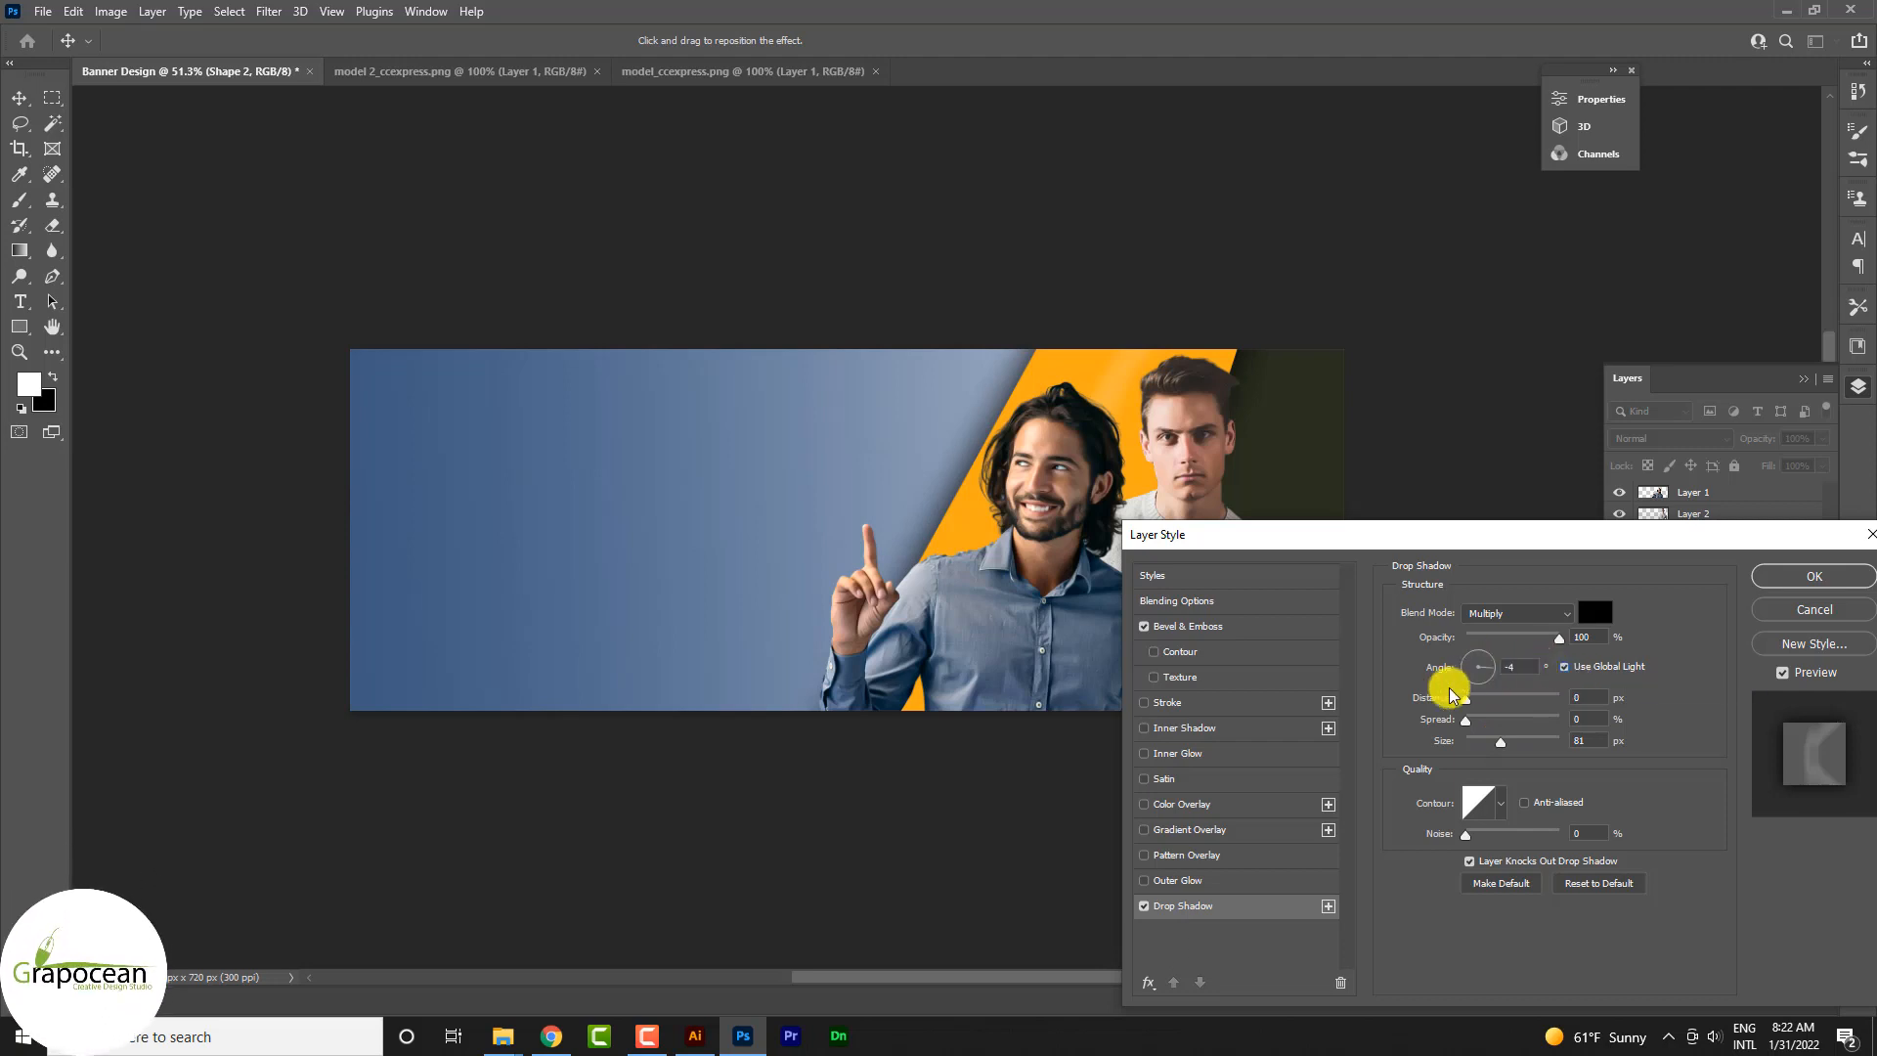
Step: Set the drop shadow's size to 106 px with Bevel & Emboss switched off for comparison, then re-enable it and apply the layer style
{"action": "left_click", "coordinate": [1144, 626]}
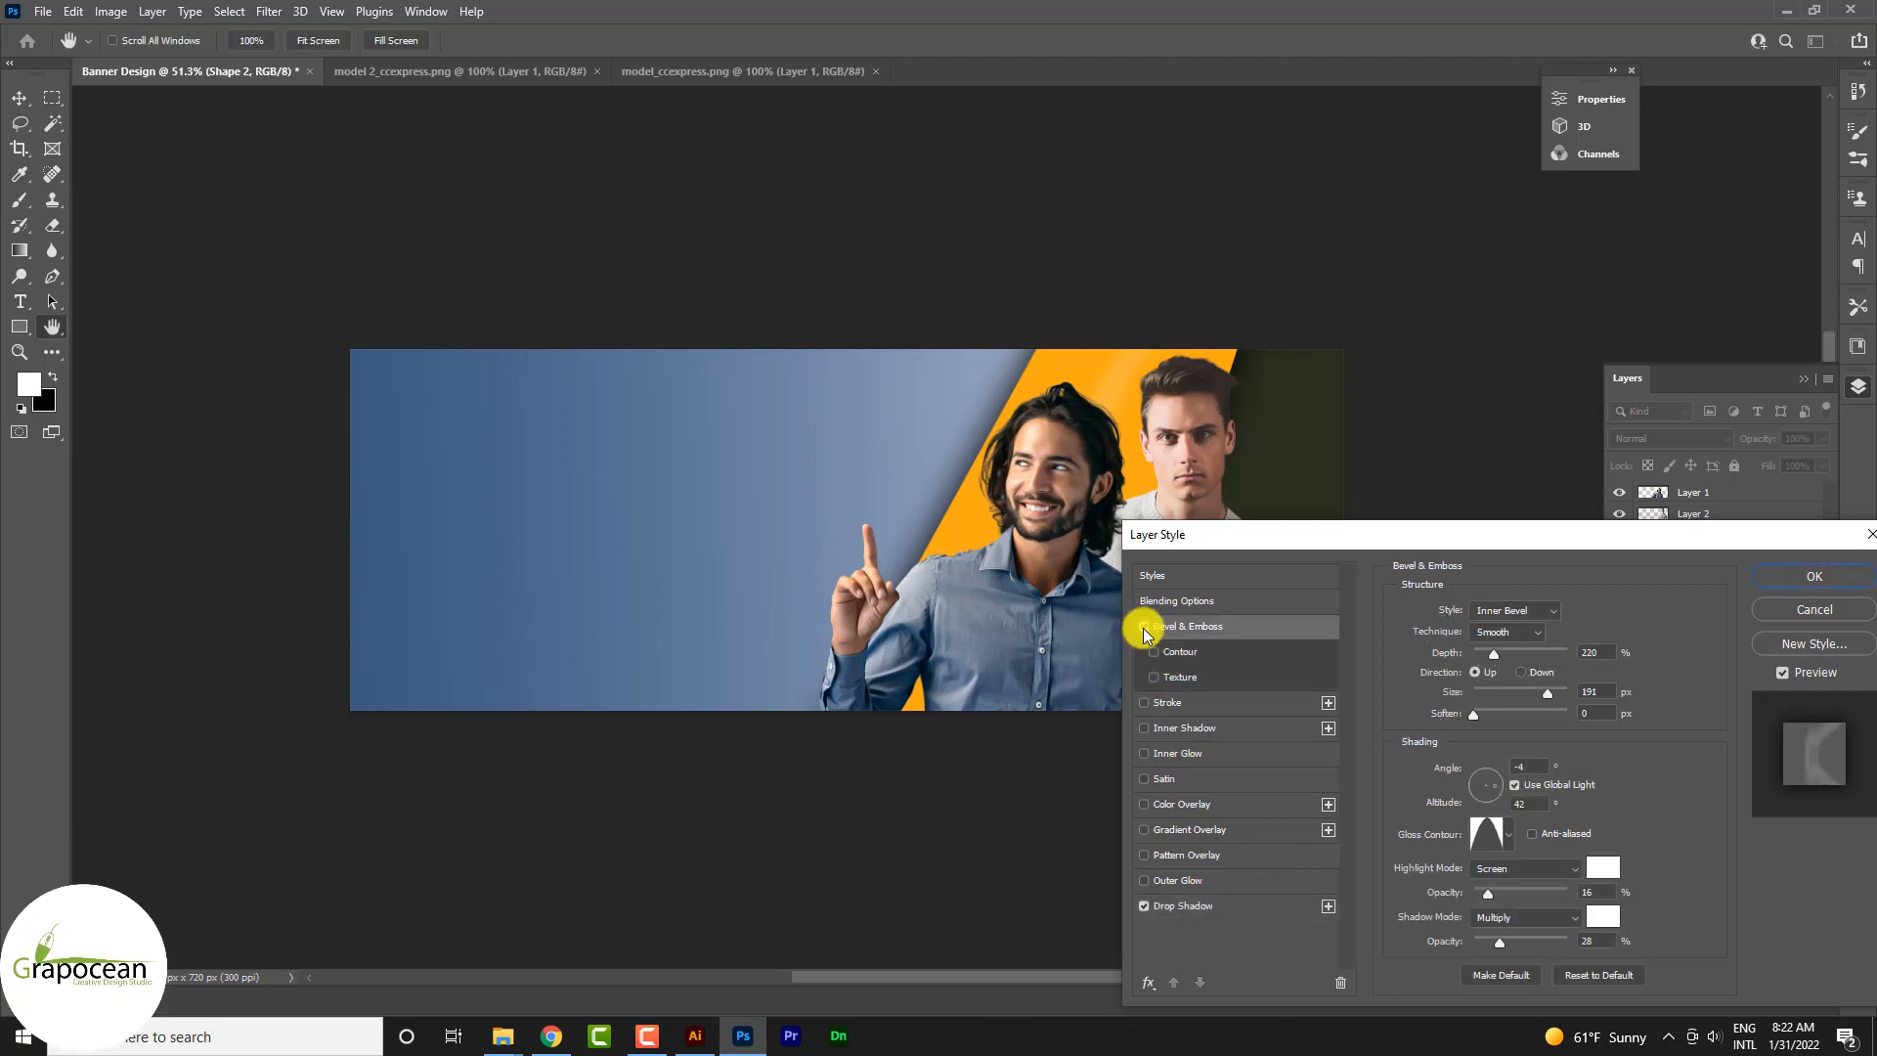
{"action": "left_click", "coordinate": [1245, 905]}
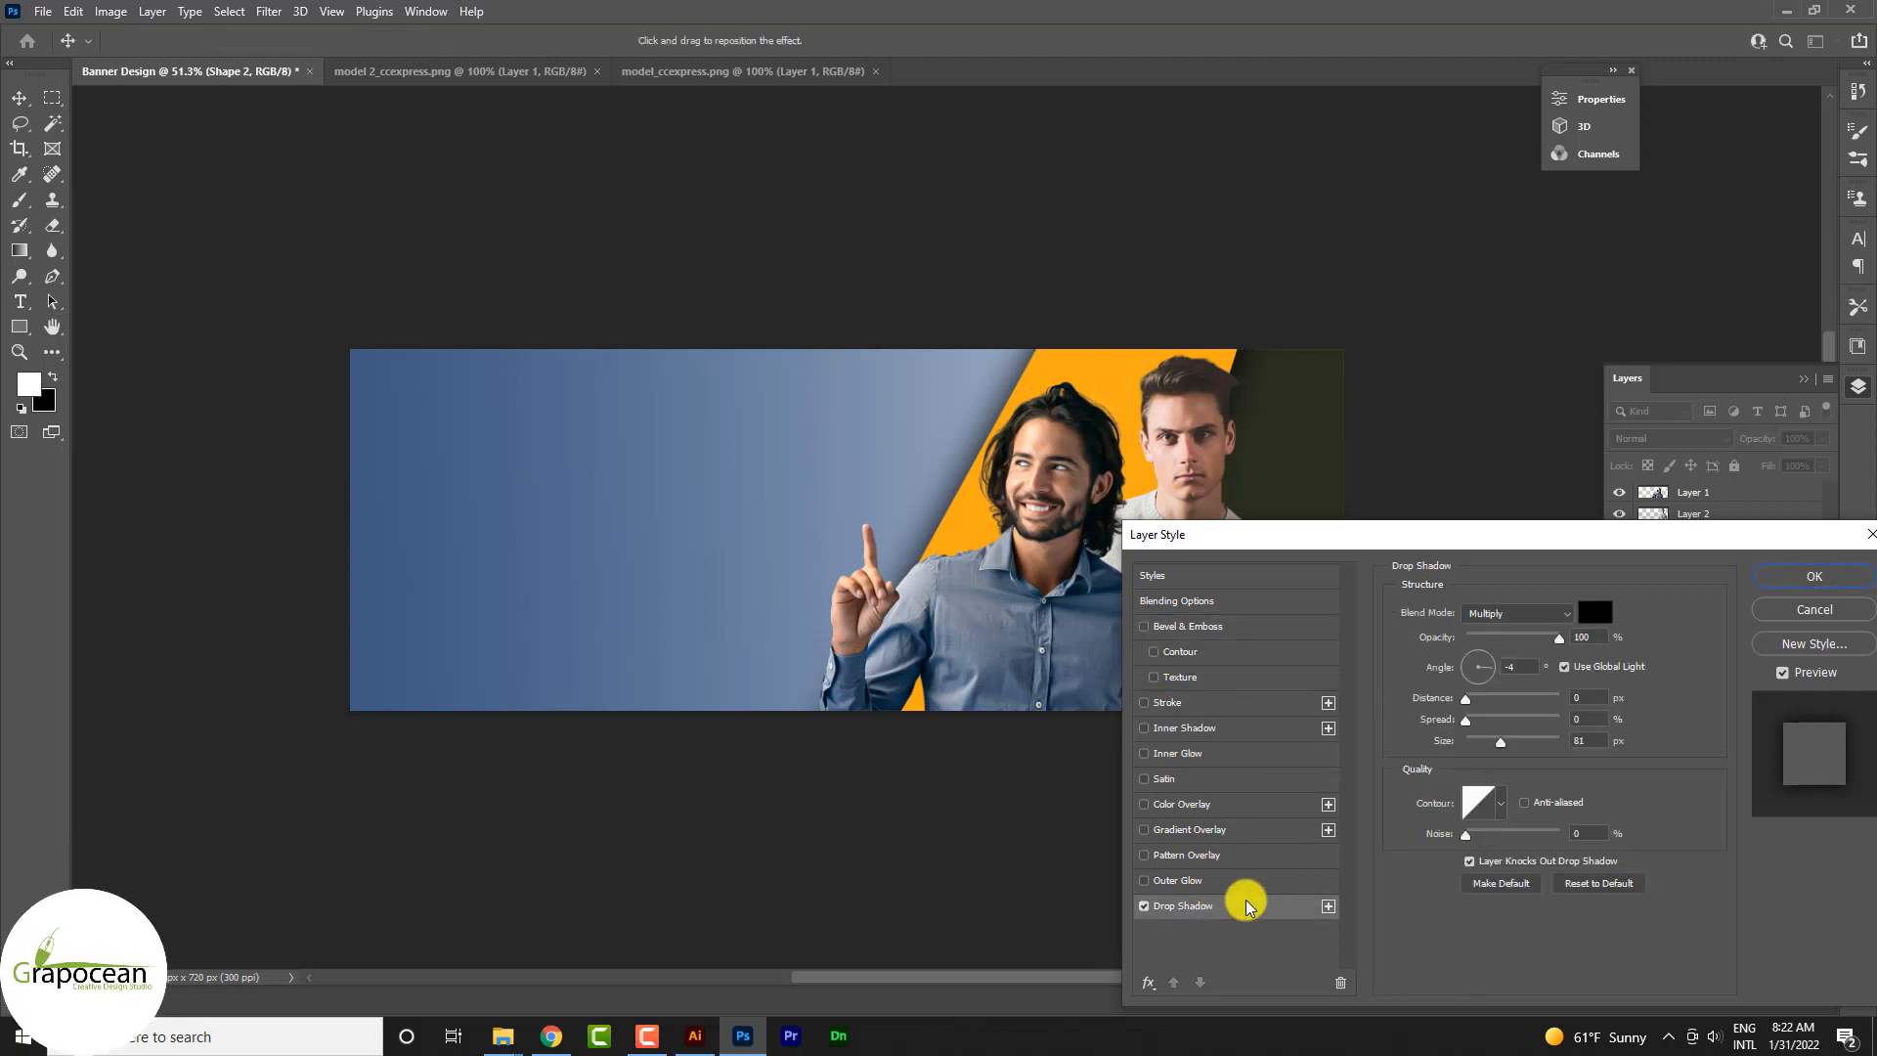
{"action": "left_click", "coordinate": [1466, 704]}
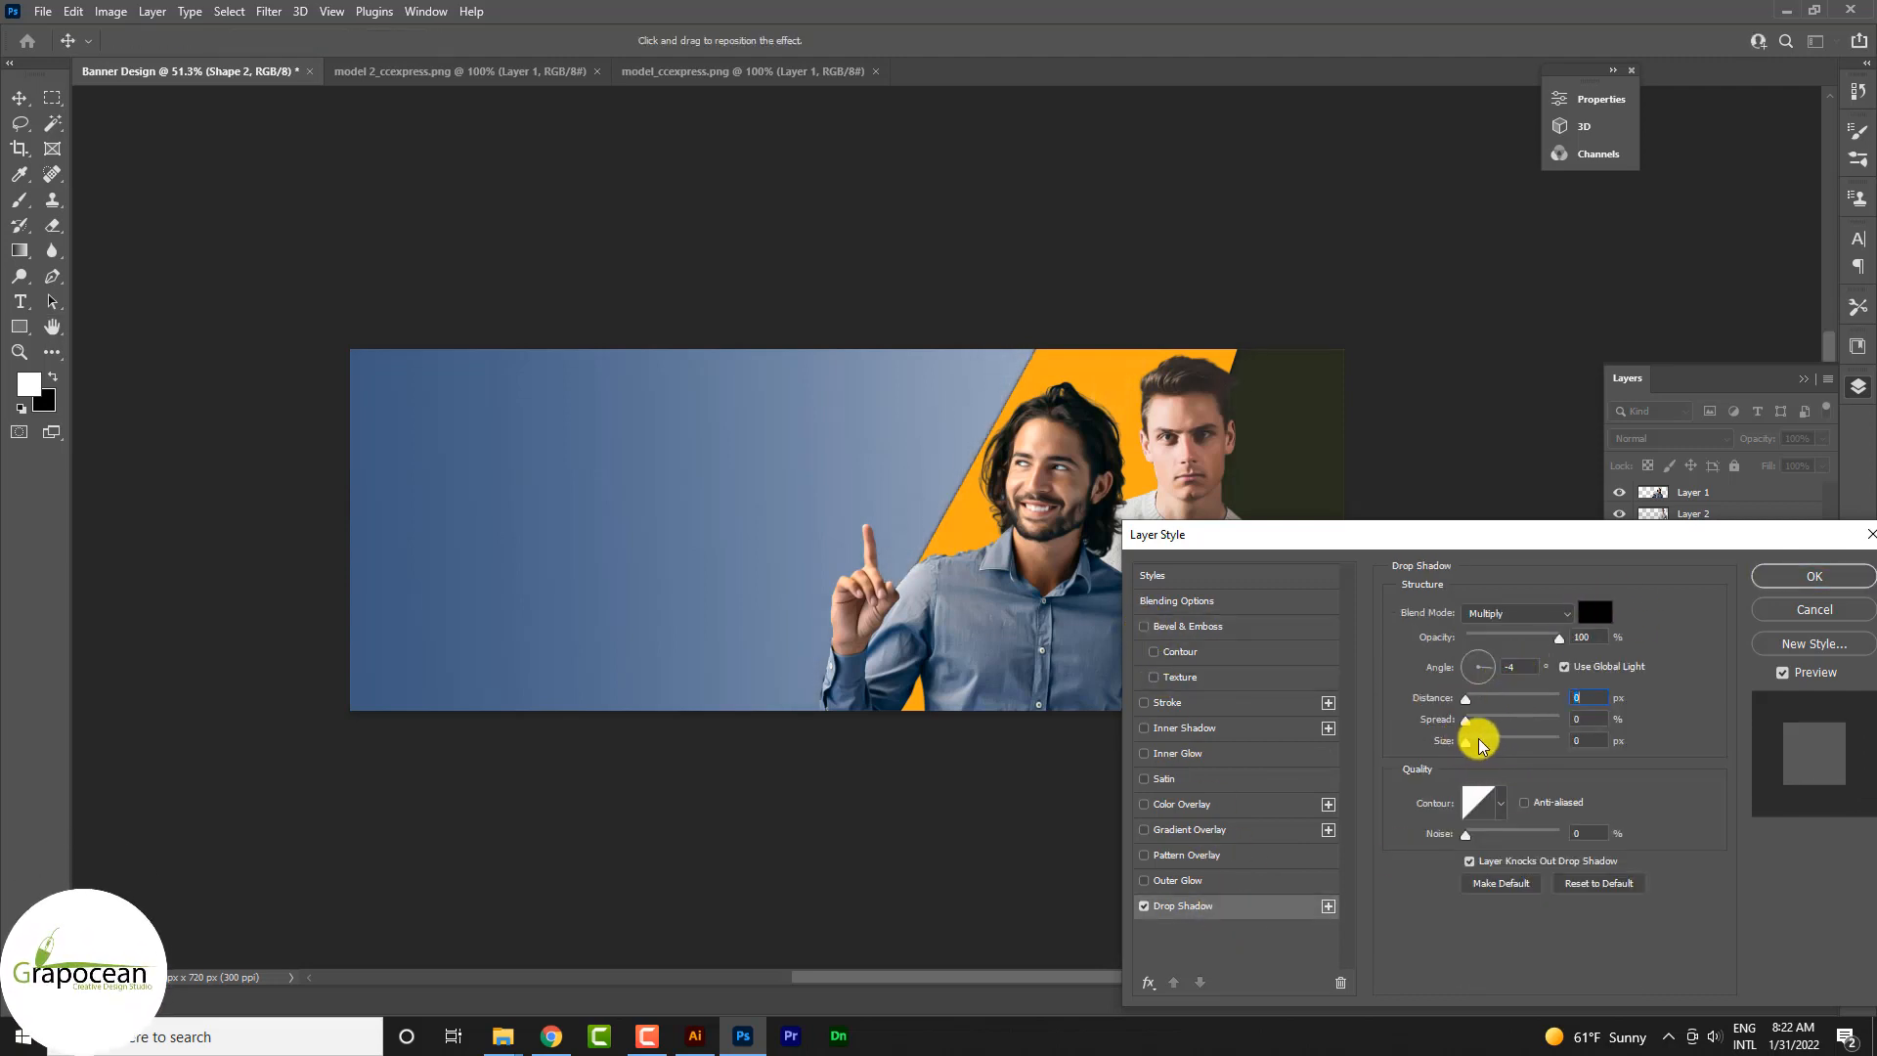
{"action": "left_click_drag", "start_coordinate": [1479, 743], "coordinate": [1511, 748]}
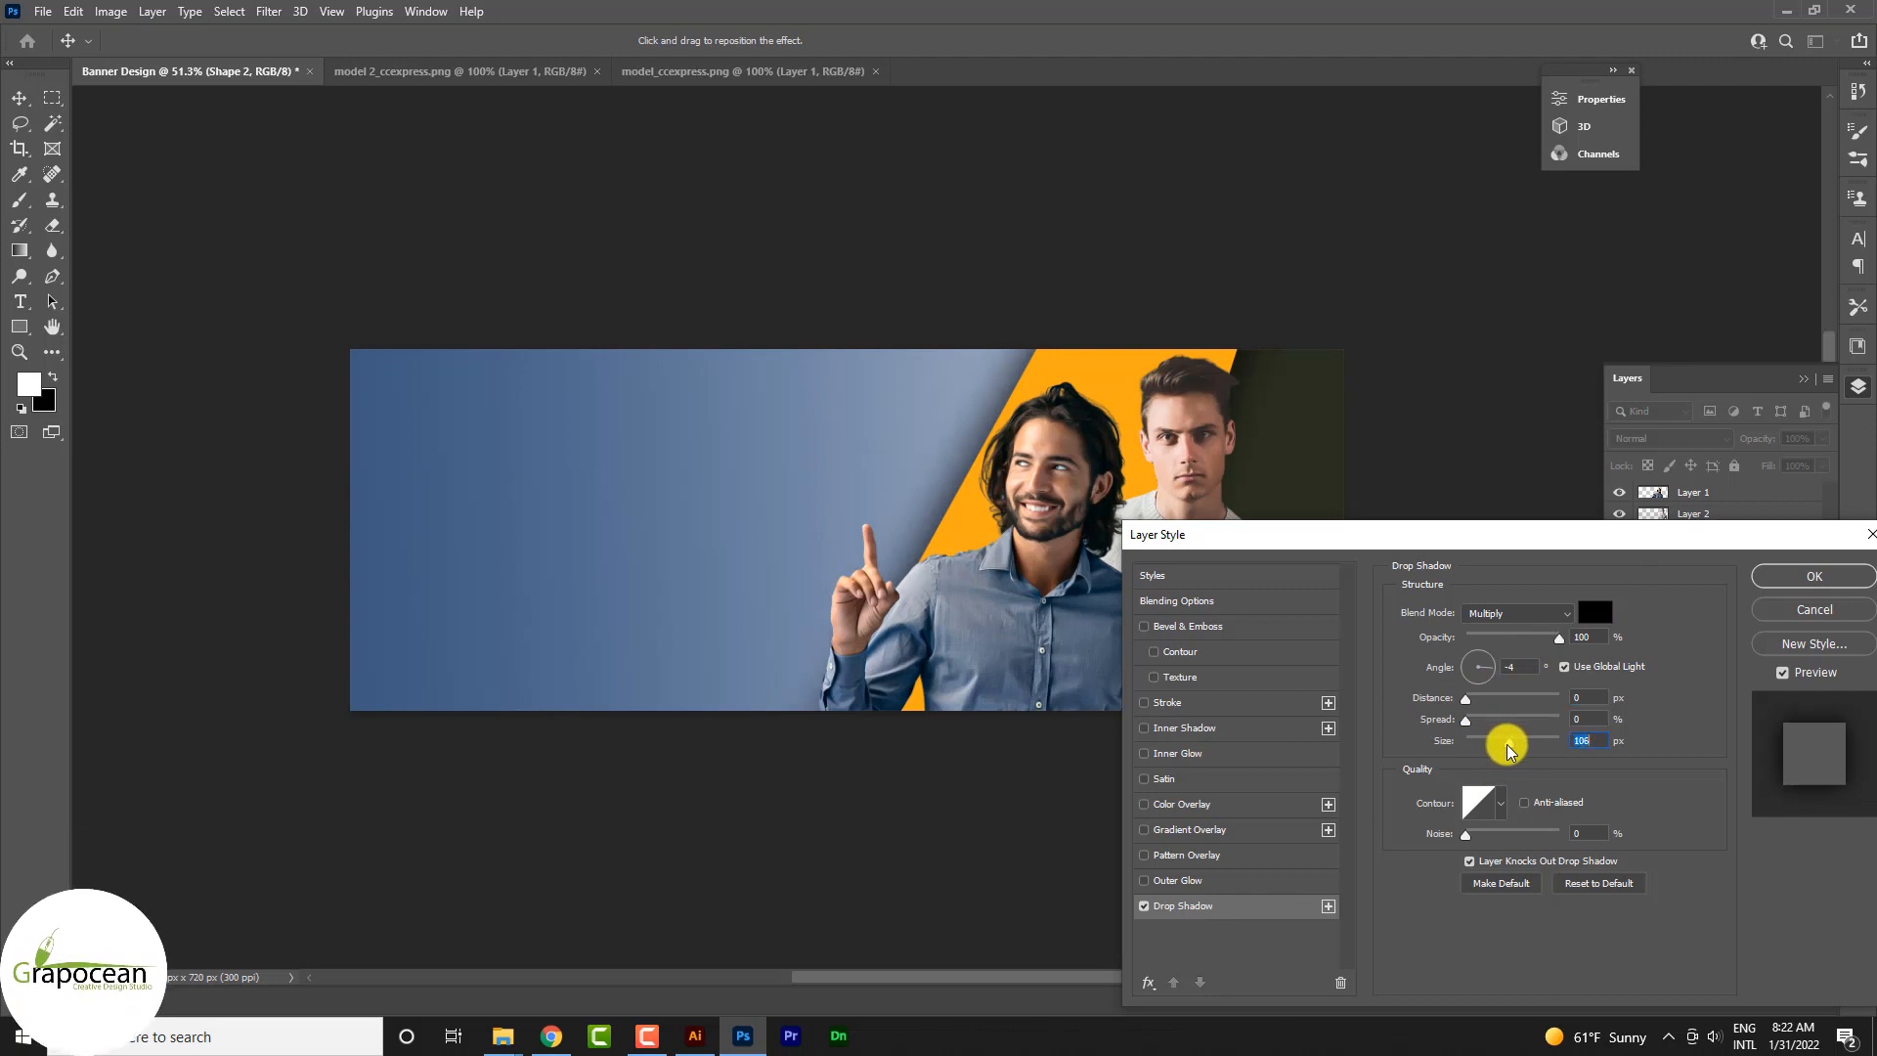
{"action": "left_click", "coordinate": [1195, 633]}
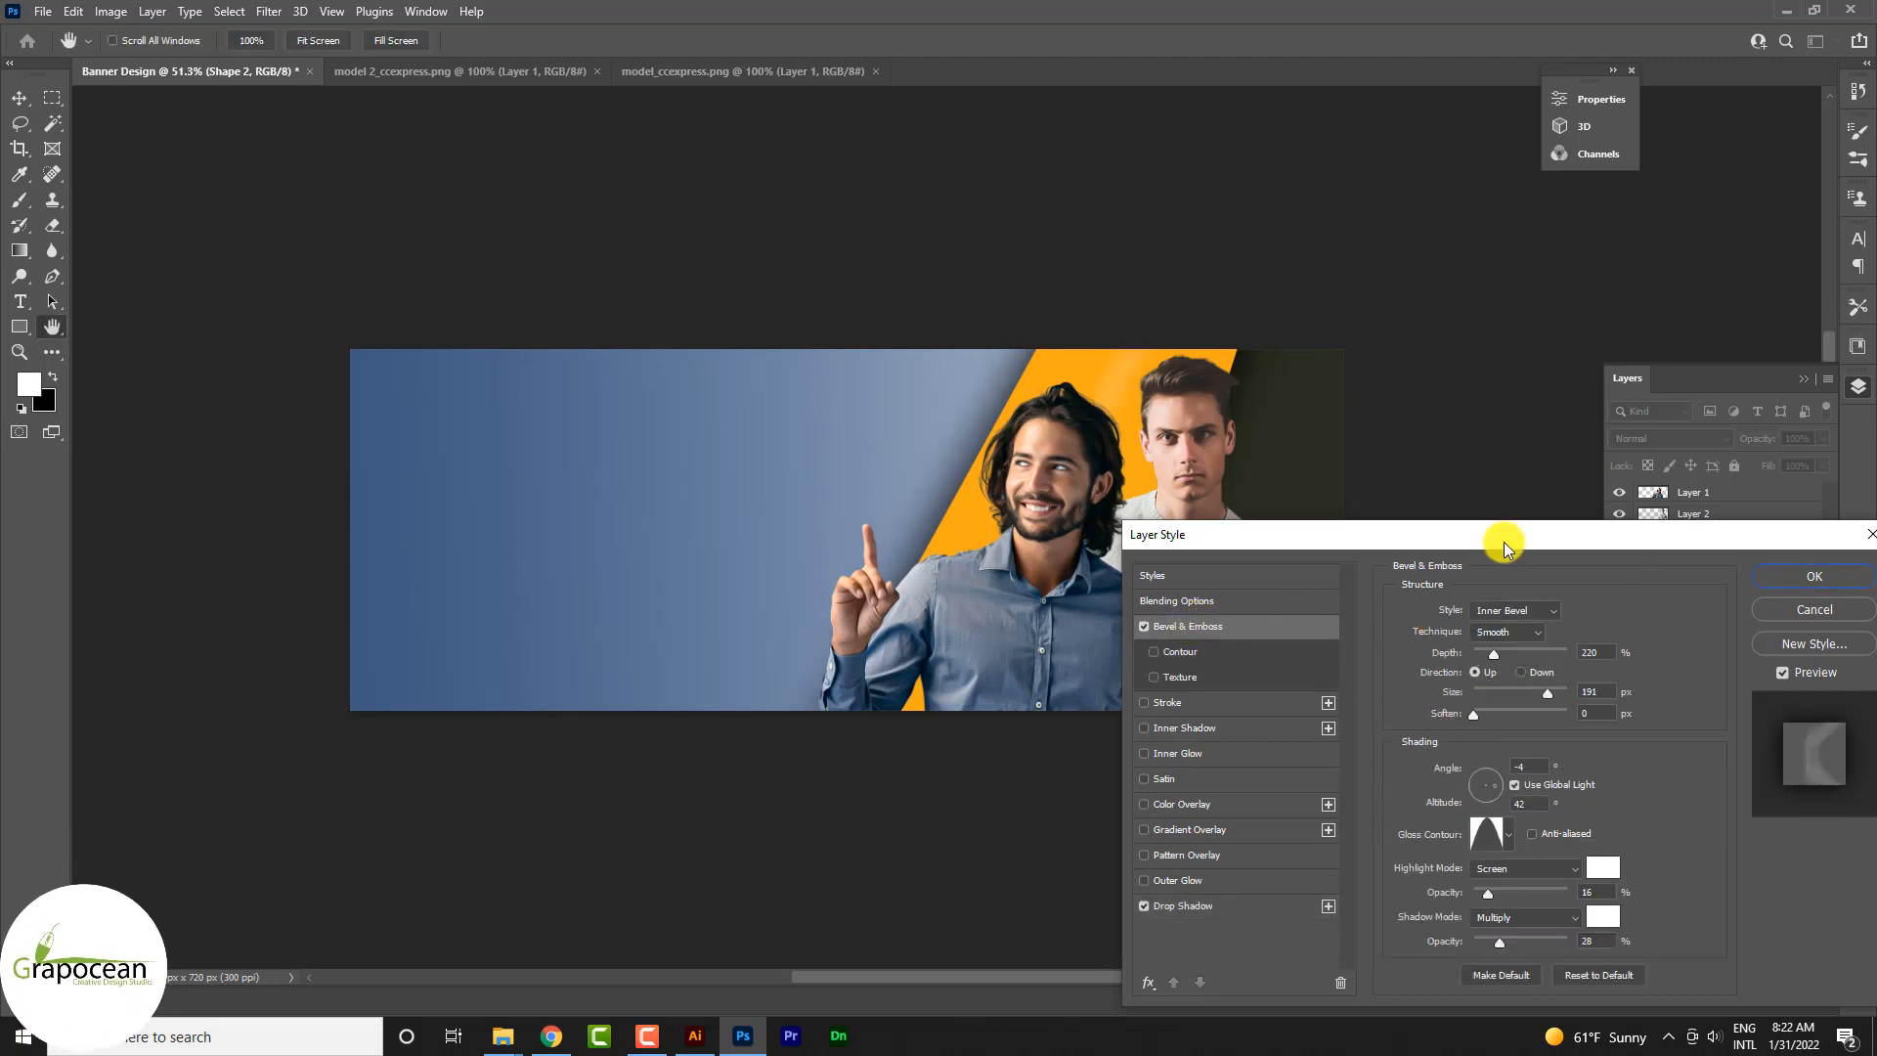
{"action": "left_click_drag", "start_coordinate": [1504, 541], "coordinate": [1079, 703]}
{"action": "left_click", "coordinate": [1371, 747]}
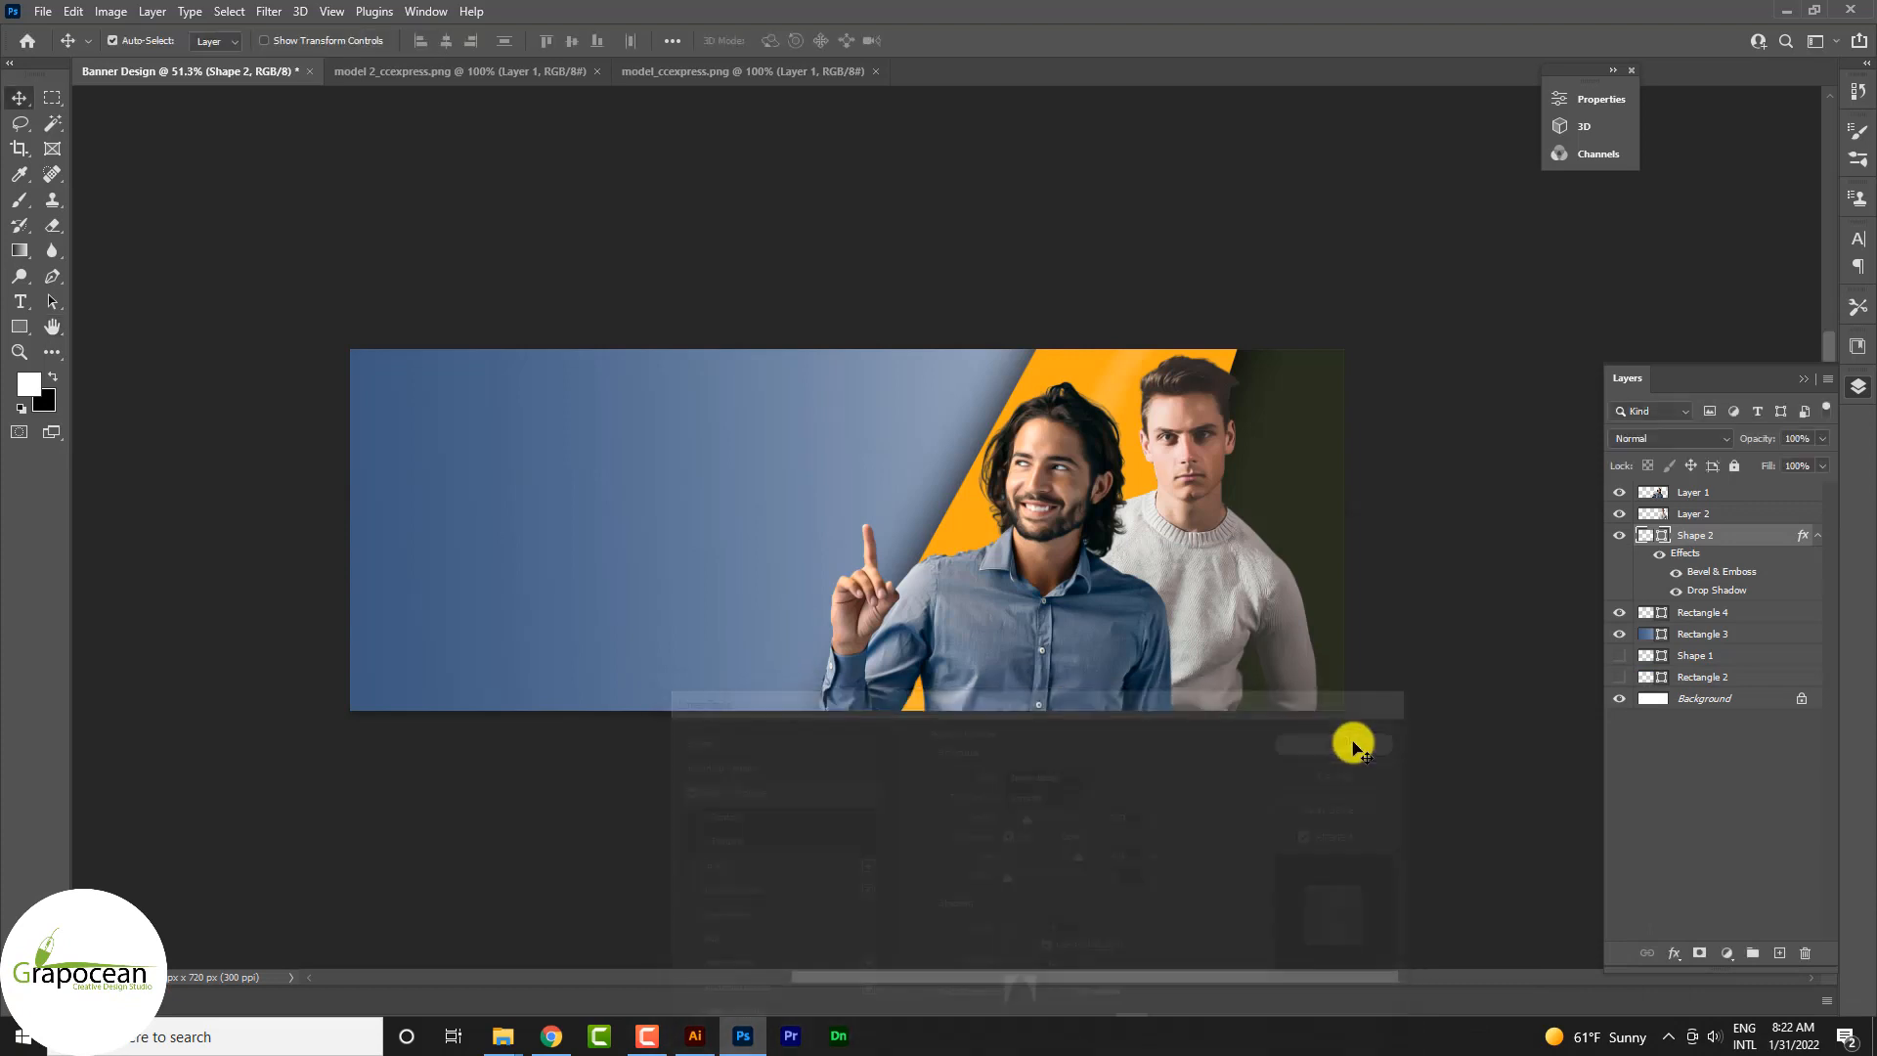
Step: On a new top layer, draw an upright capsule about 390 × 1113 px with 195 px corner radii and fill it orange
{"action": "left_click_drag", "start_coordinate": [1203, 673], "coordinate": [1295, 766]}
{"action": "scroll", "coordinate": [1261, 767], "scroll_direction": "up", "scroll_amount": 2}
{"action": "left_click", "coordinate": [20, 326]}
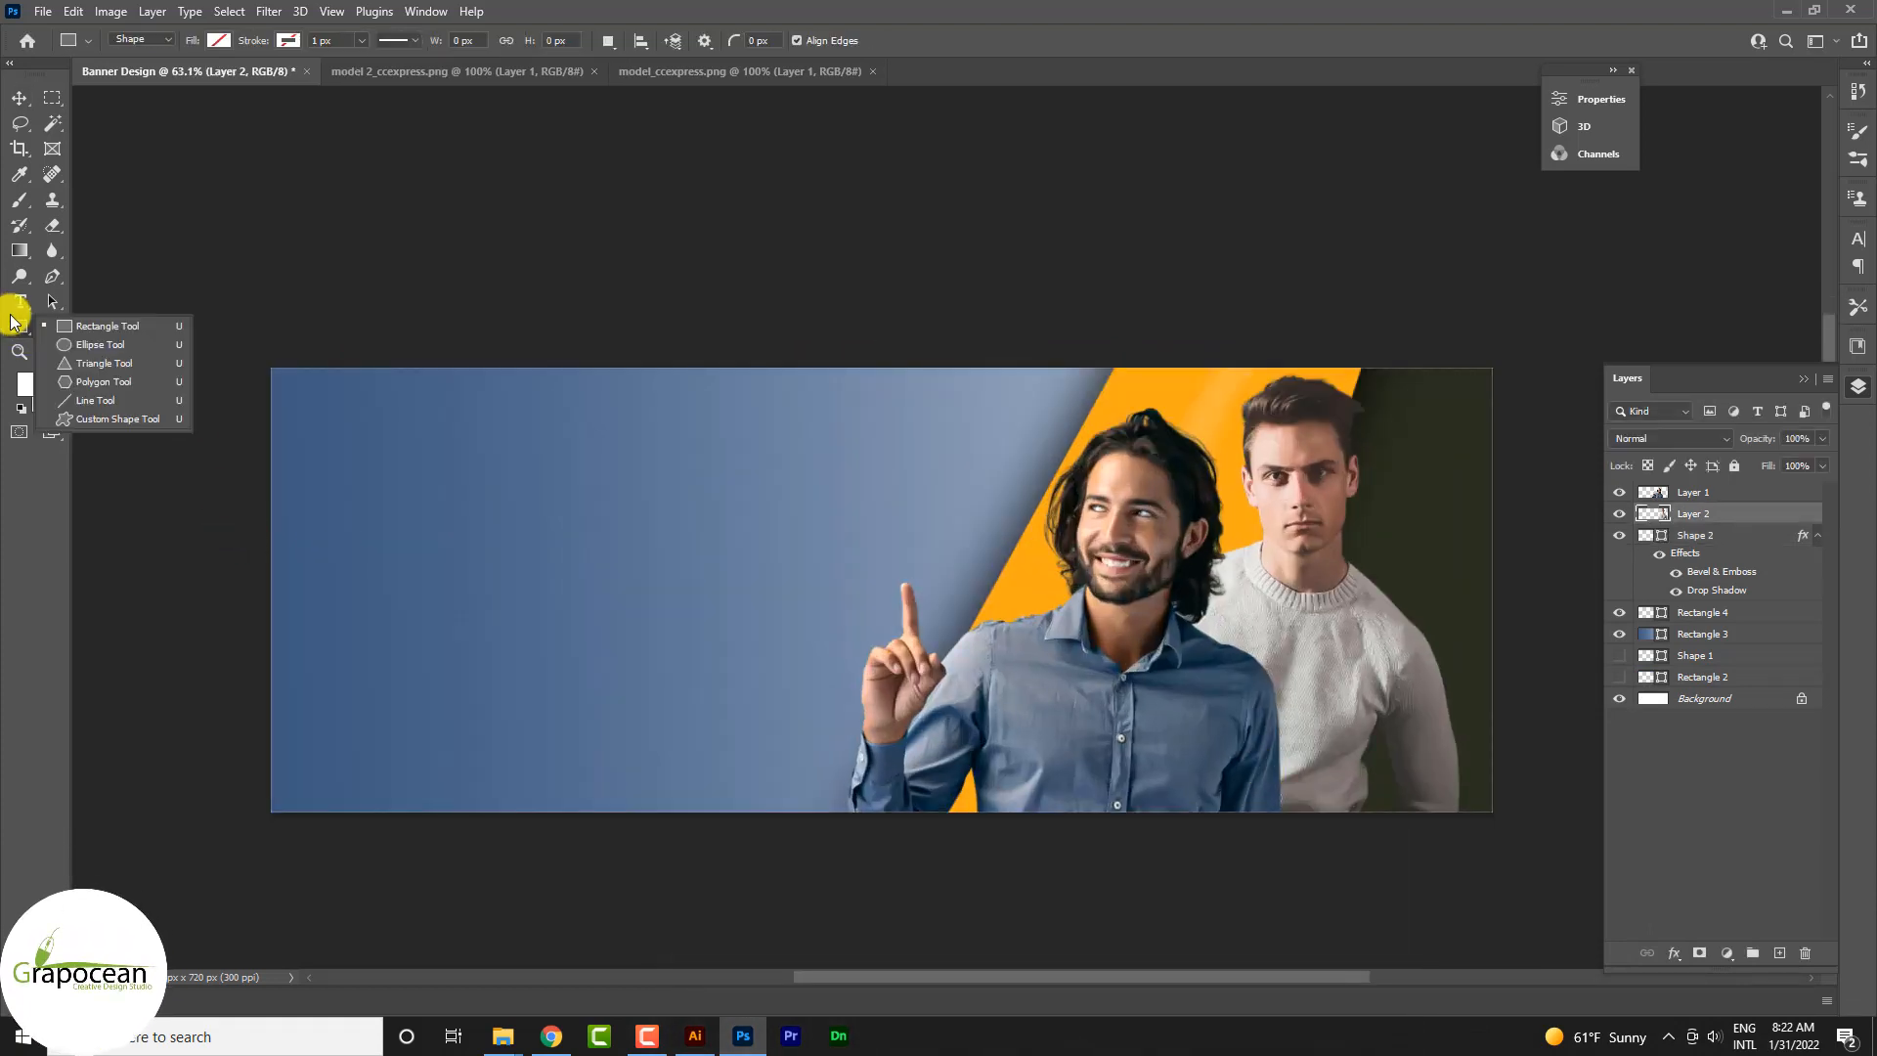
{"action": "left_click", "coordinate": [95, 330]}
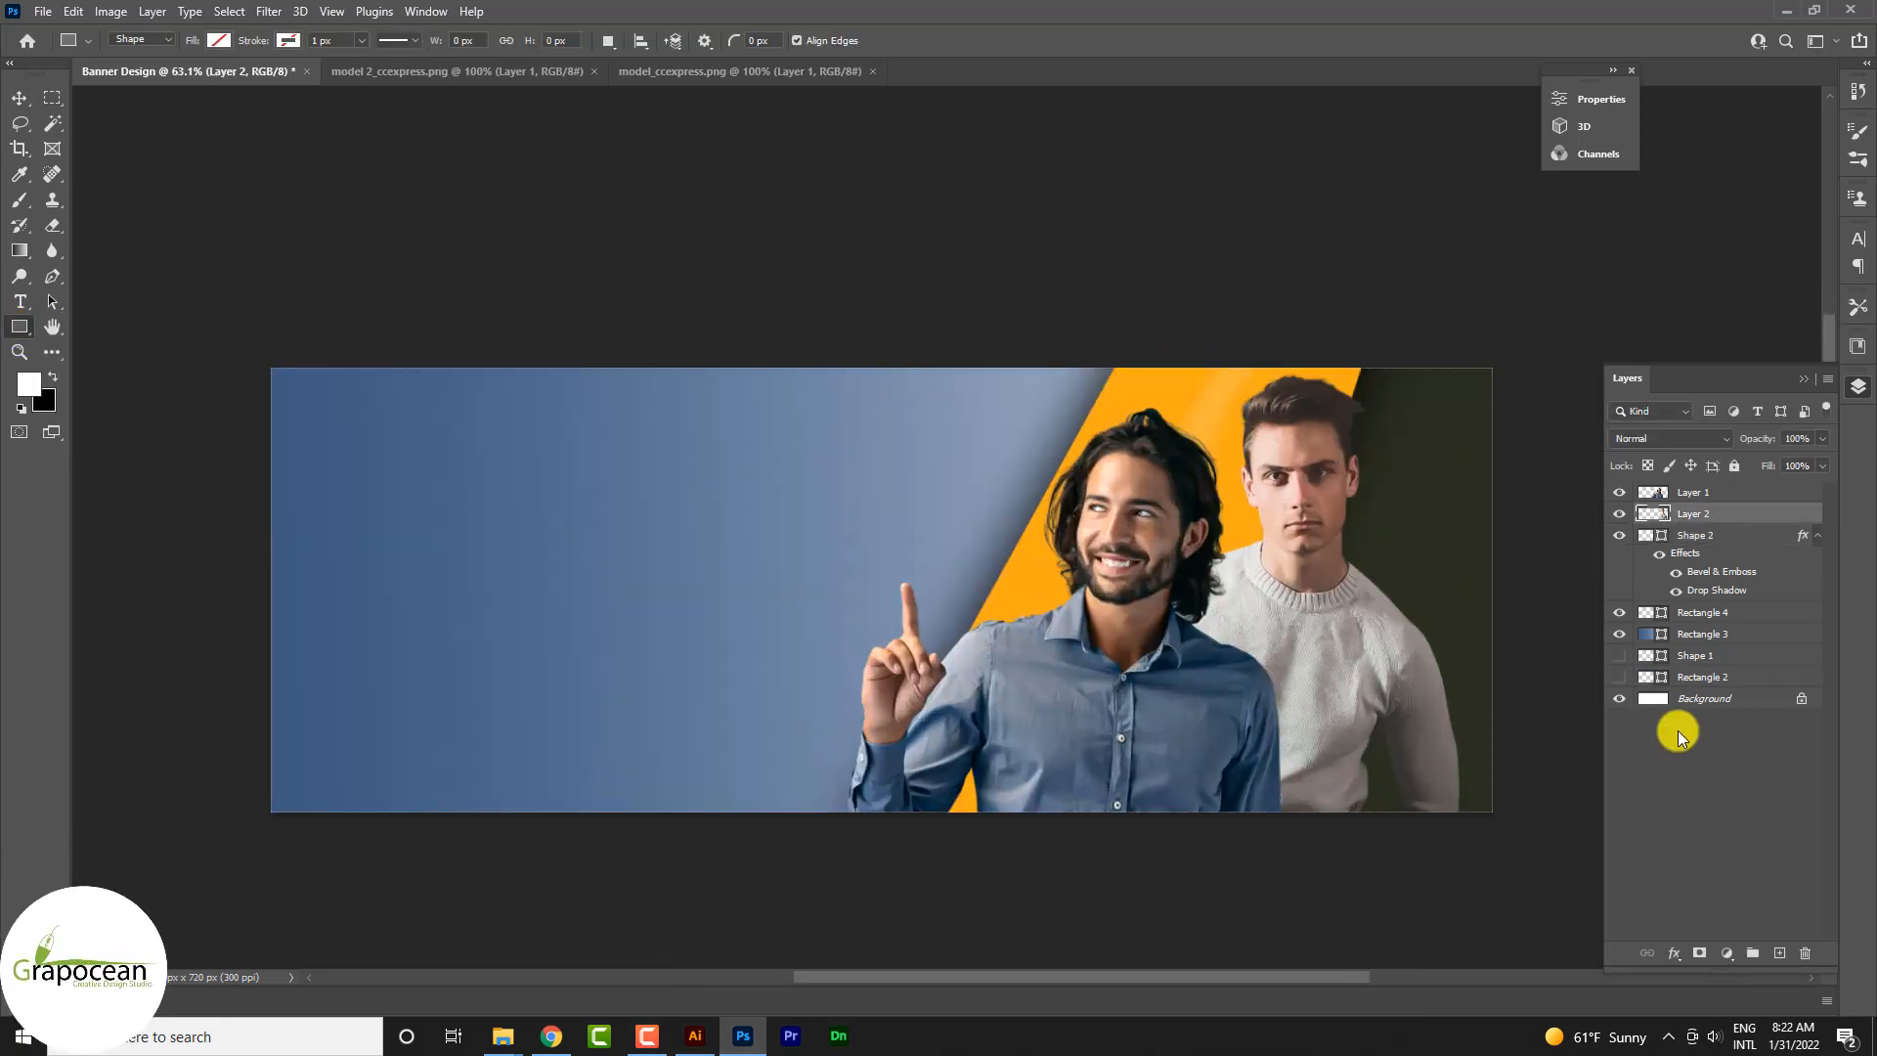
{"action": "left_click", "coordinate": [1779, 953]}
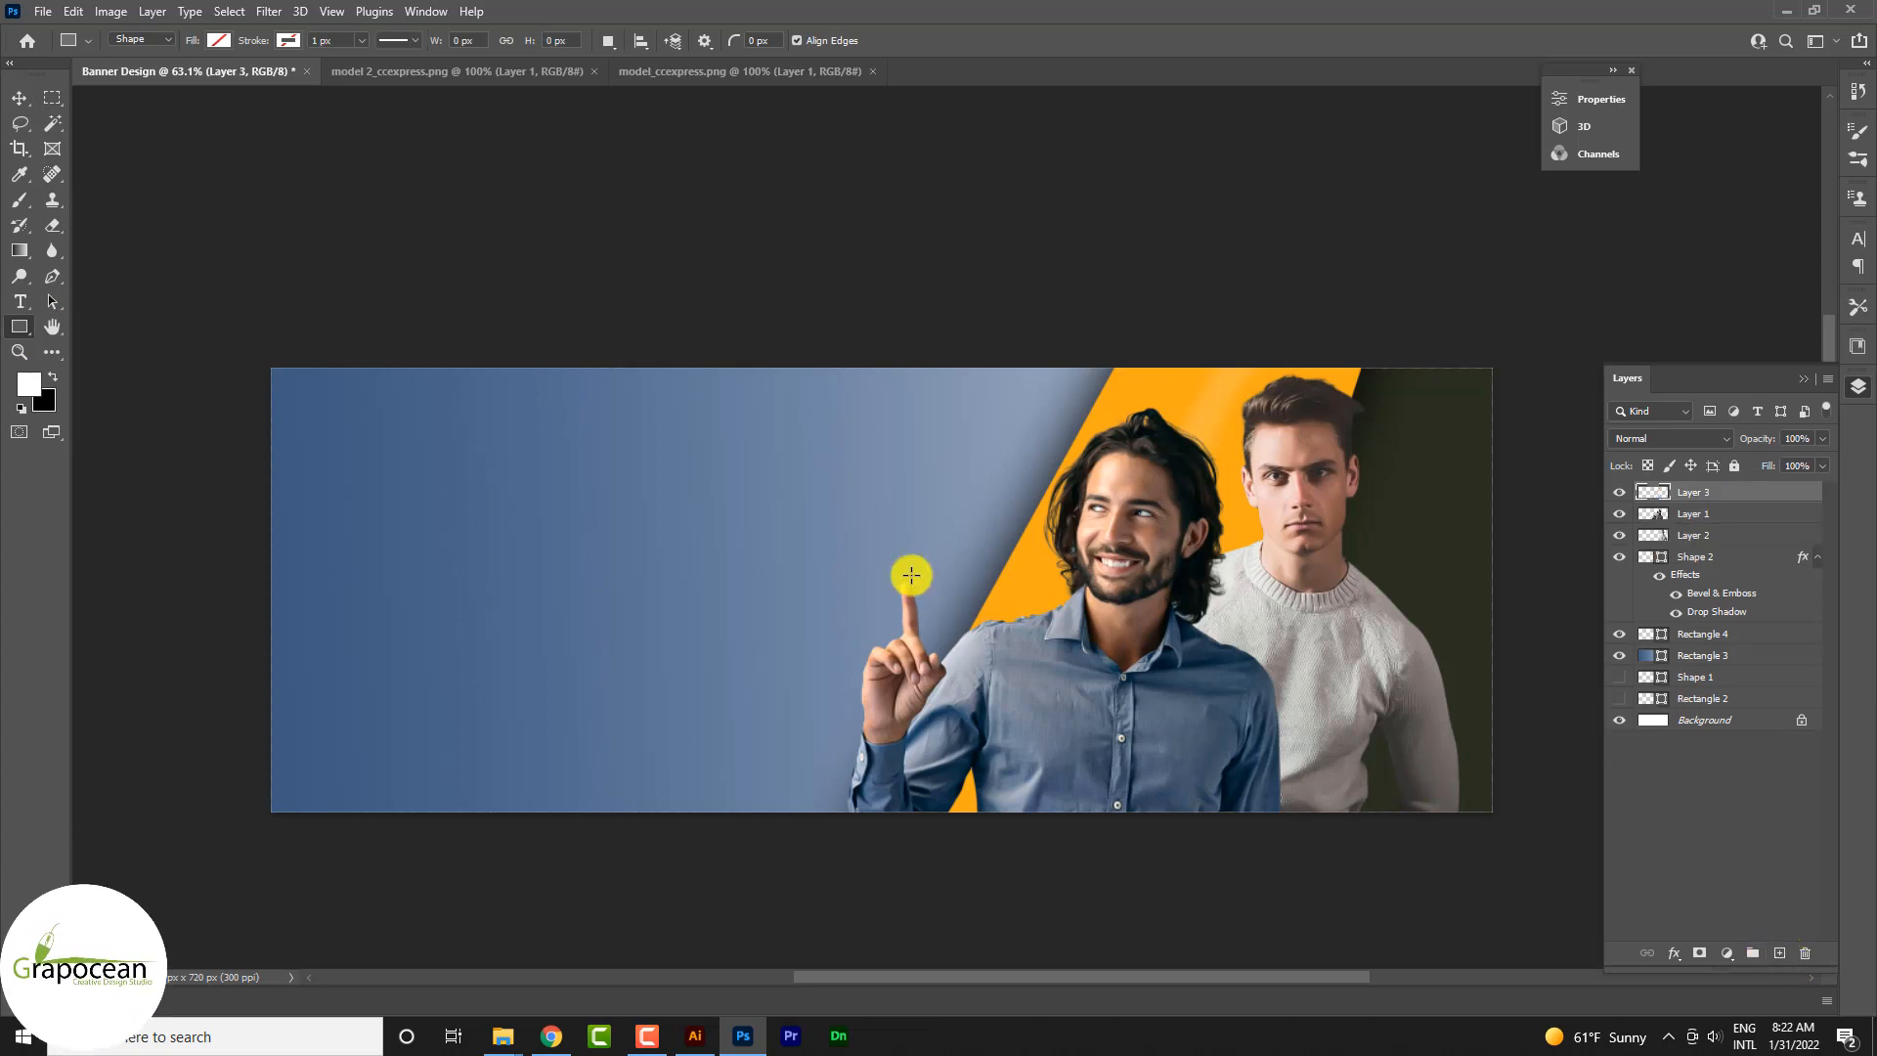
{"action": "left_click_drag", "start_coordinate": [866, 712], "coordinate": [976, 952]}
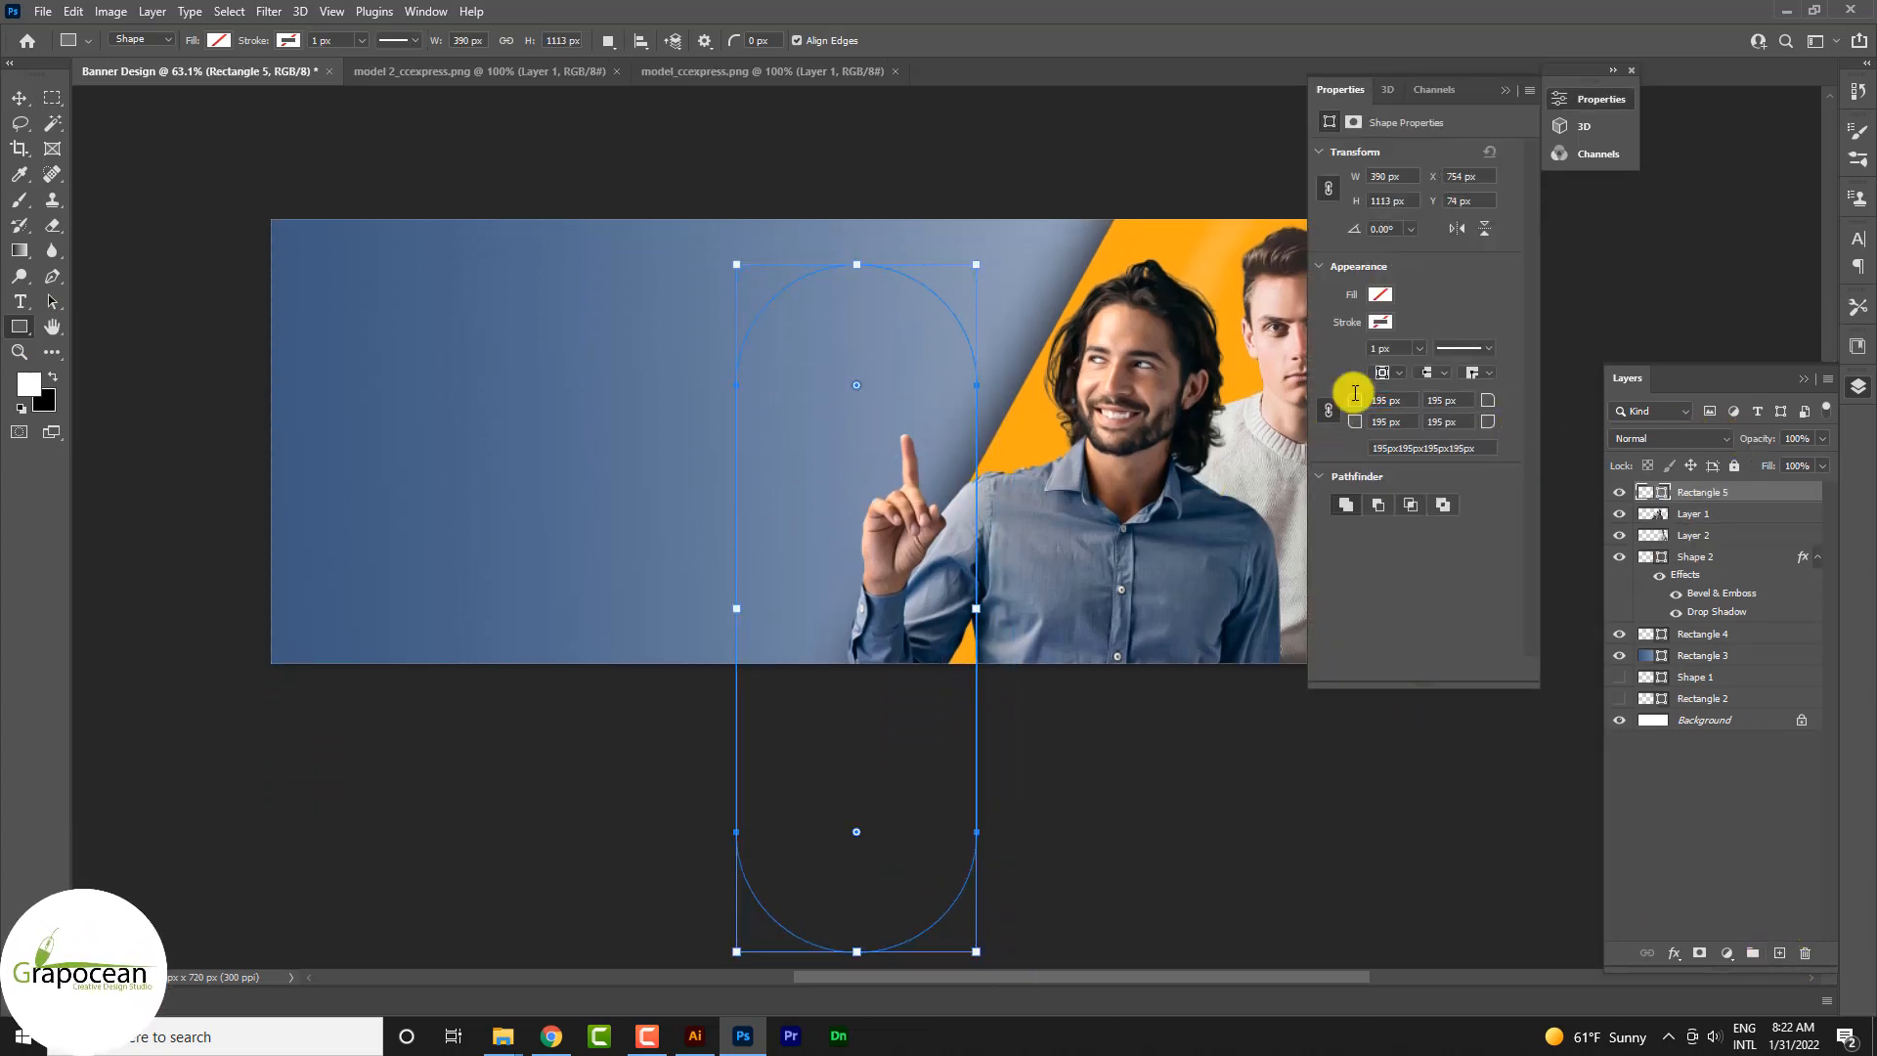
{"action": "left_click", "coordinate": [219, 40]}
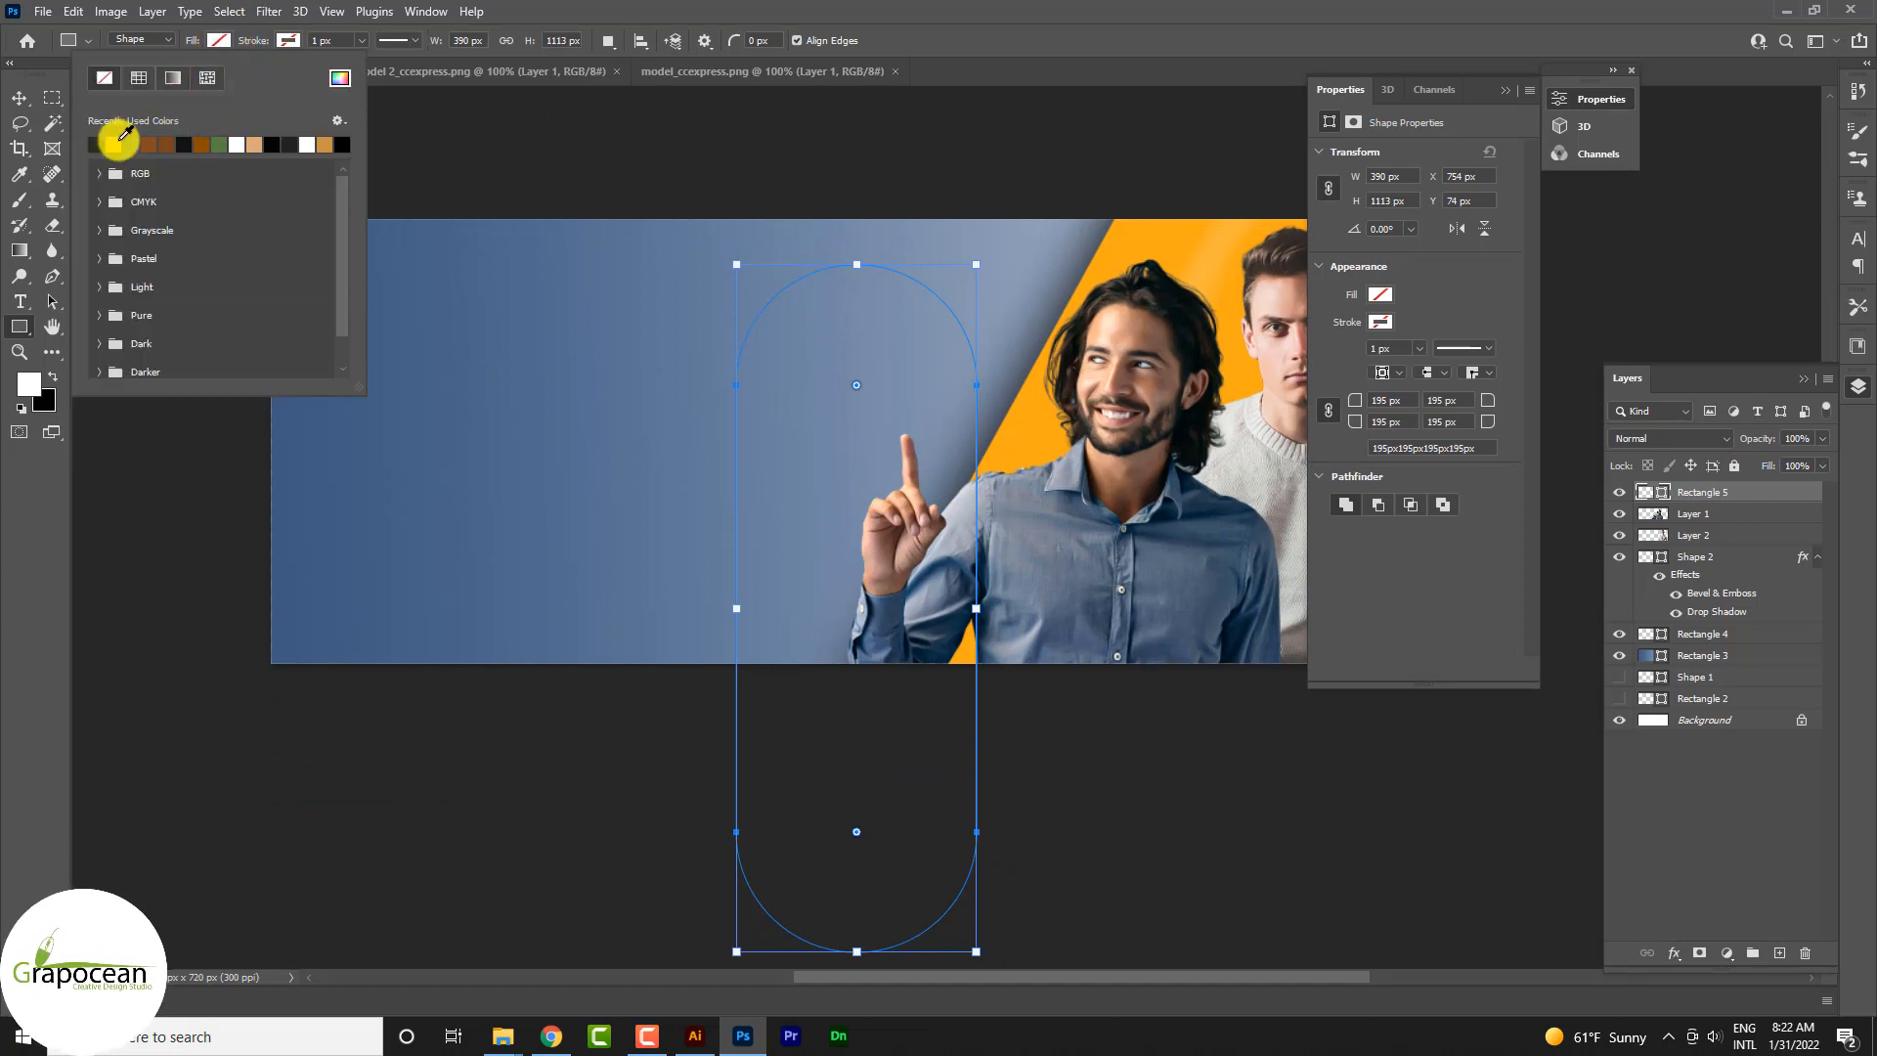
{"action": "left_click", "coordinate": [115, 144]}
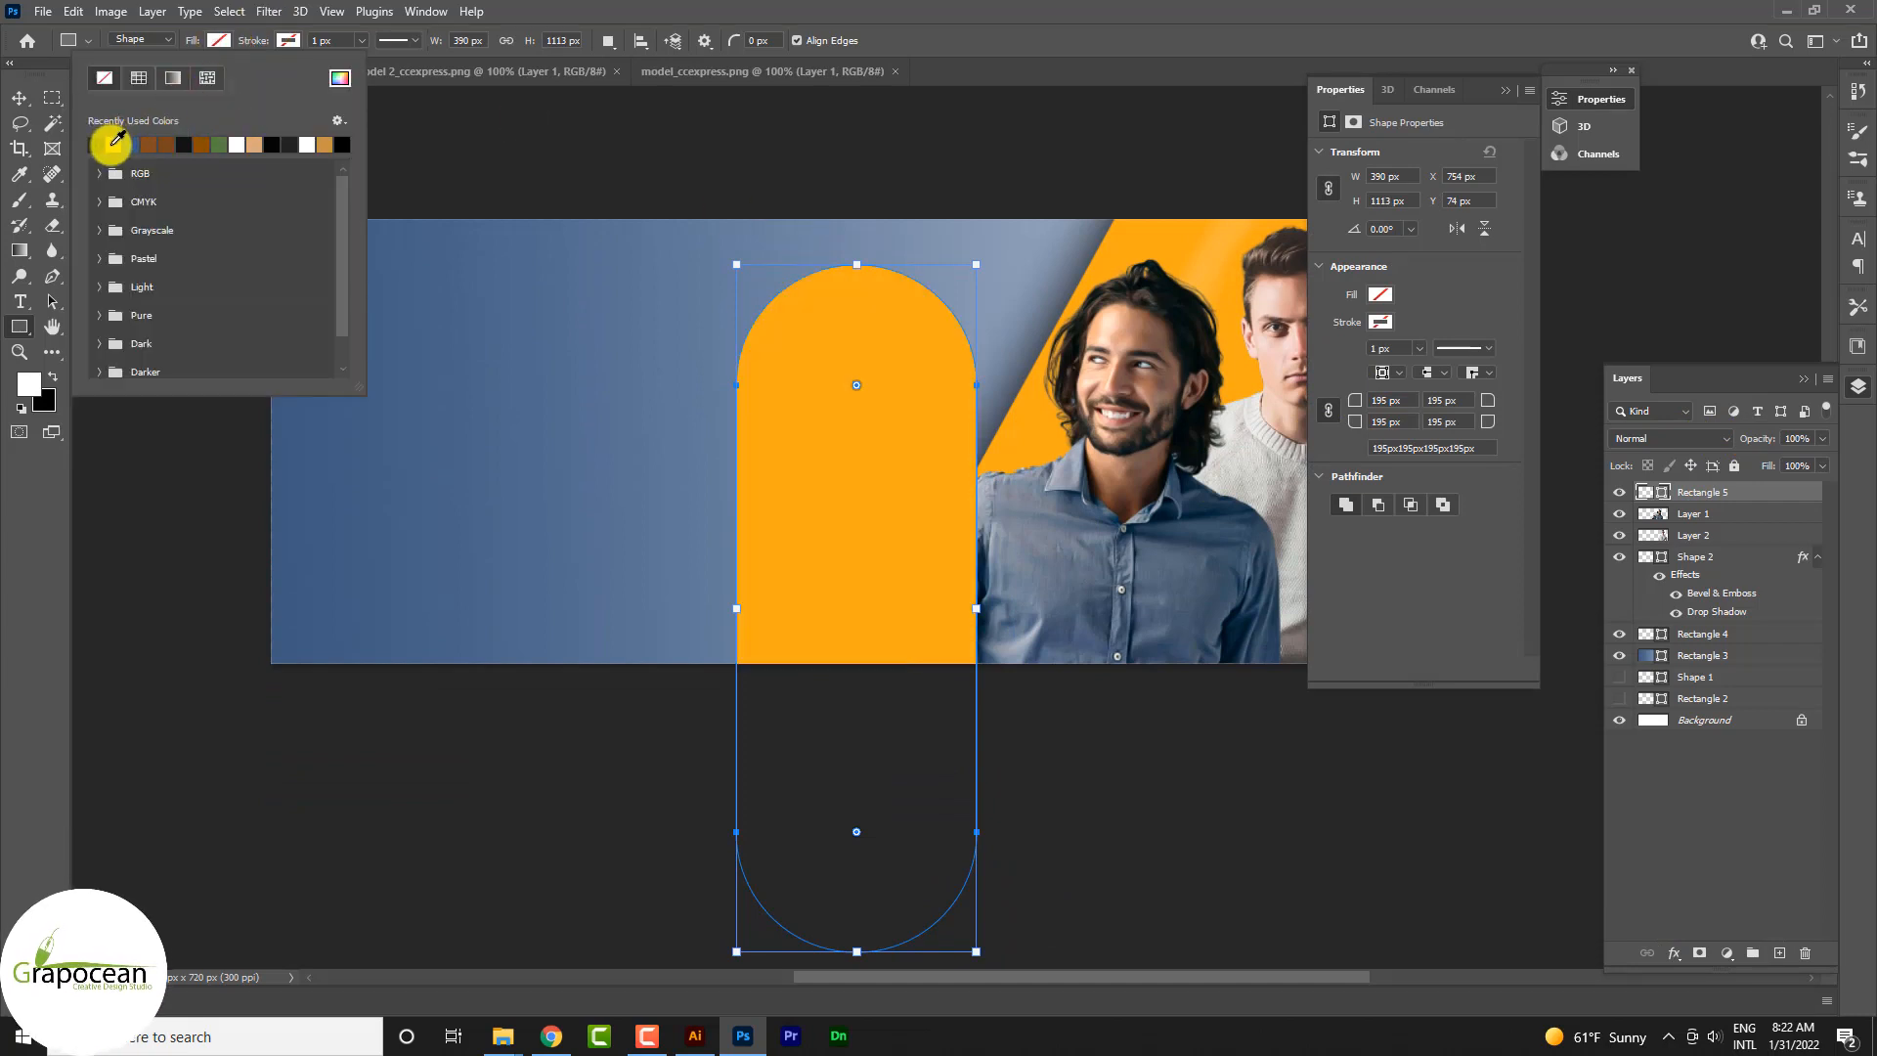
Step: Move the orange capsule over the man in the sweater, tilt it about 18.6° and scale it to about 277 × 790 px
{"action": "left_click", "coordinate": [18, 97]}
{"action": "left_click", "coordinate": [1498, 94]}
{"action": "left_click_drag", "start_coordinate": [838, 557], "coordinate": [1321, 636]}
{"action": "key", "text": "ctrl+t"}
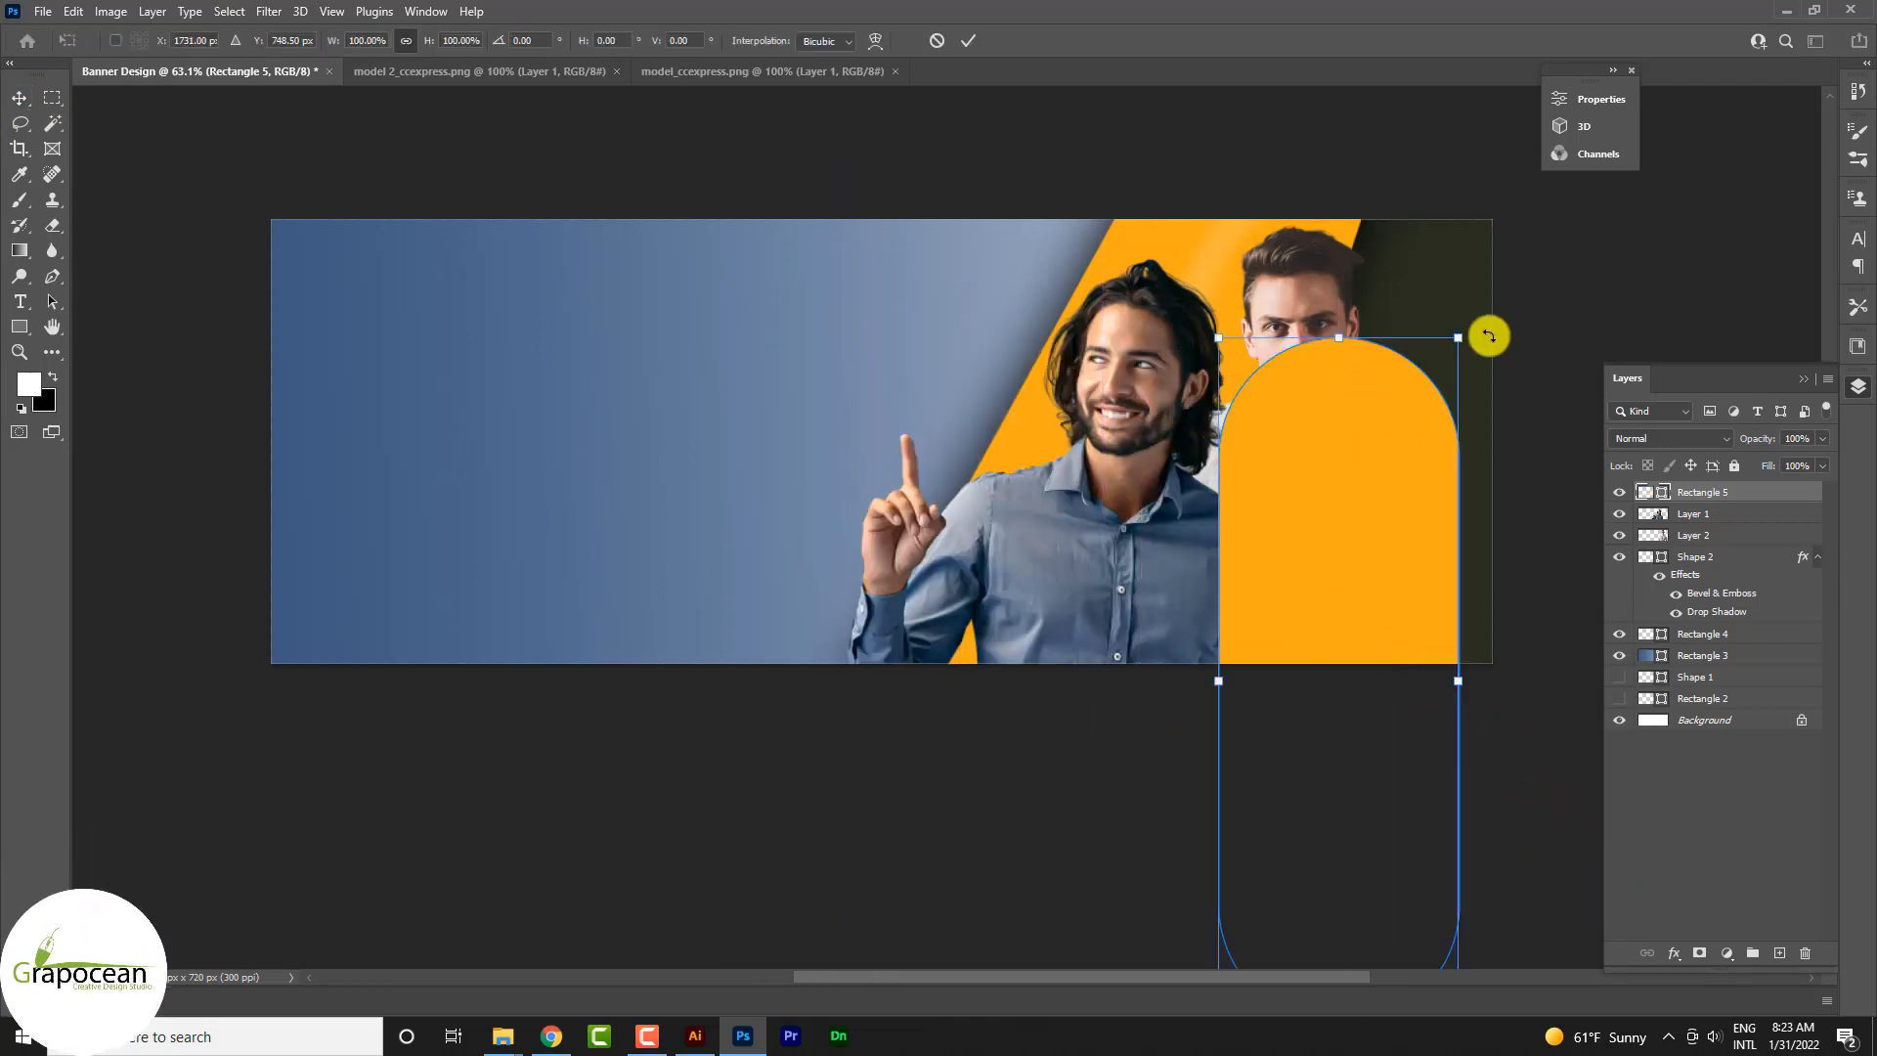
{"action": "left_click_drag", "start_coordinate": [1488, 336], "coordinate": [1417, 557]}
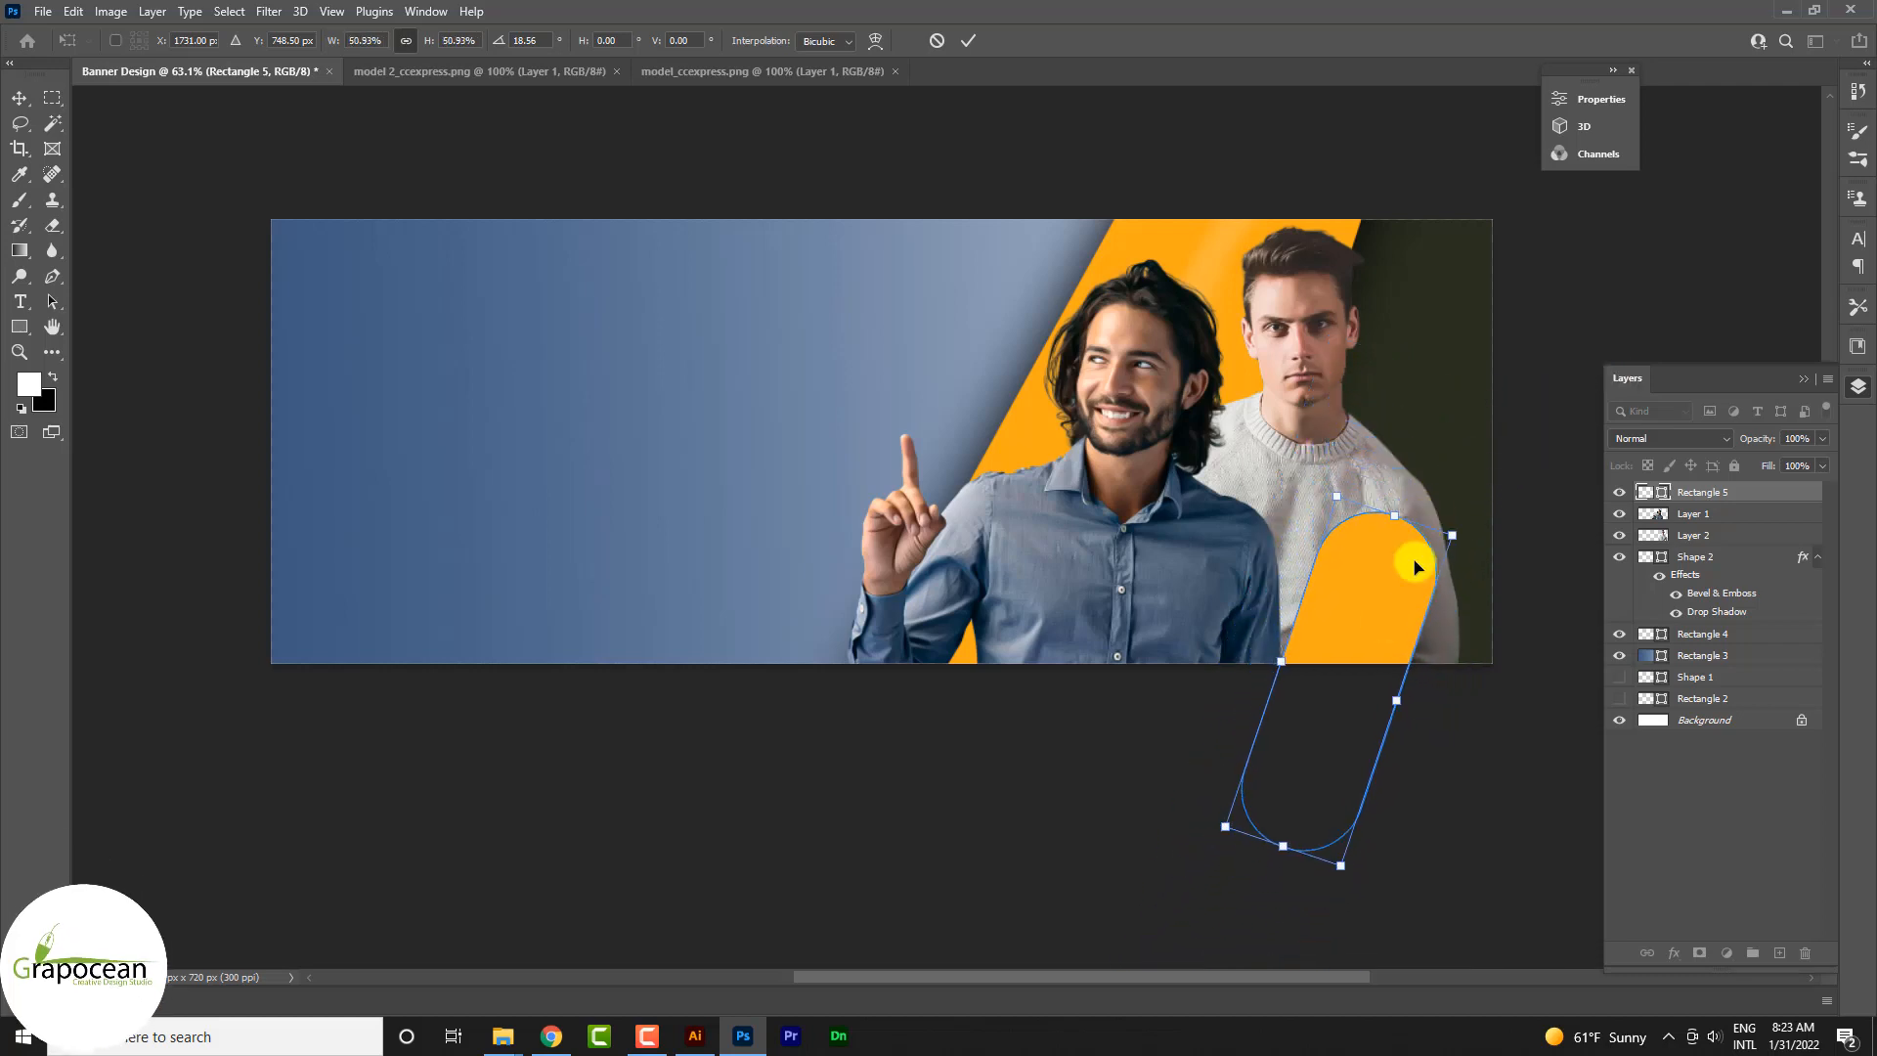
{"action": "left_click_drag", "start_coordinate": [1364, 651], "coordinate": [1340, 549]}
{"action": "left_click_drag", "start_coordinate": [1320, 763], "coordinate": [1299, 838]}
{"action": "left_click_drag", "start_coordinate": [1241, 727], "coordinate": [1287, 742]}
{"action": "left_click", "coordinate": [969, 41]}
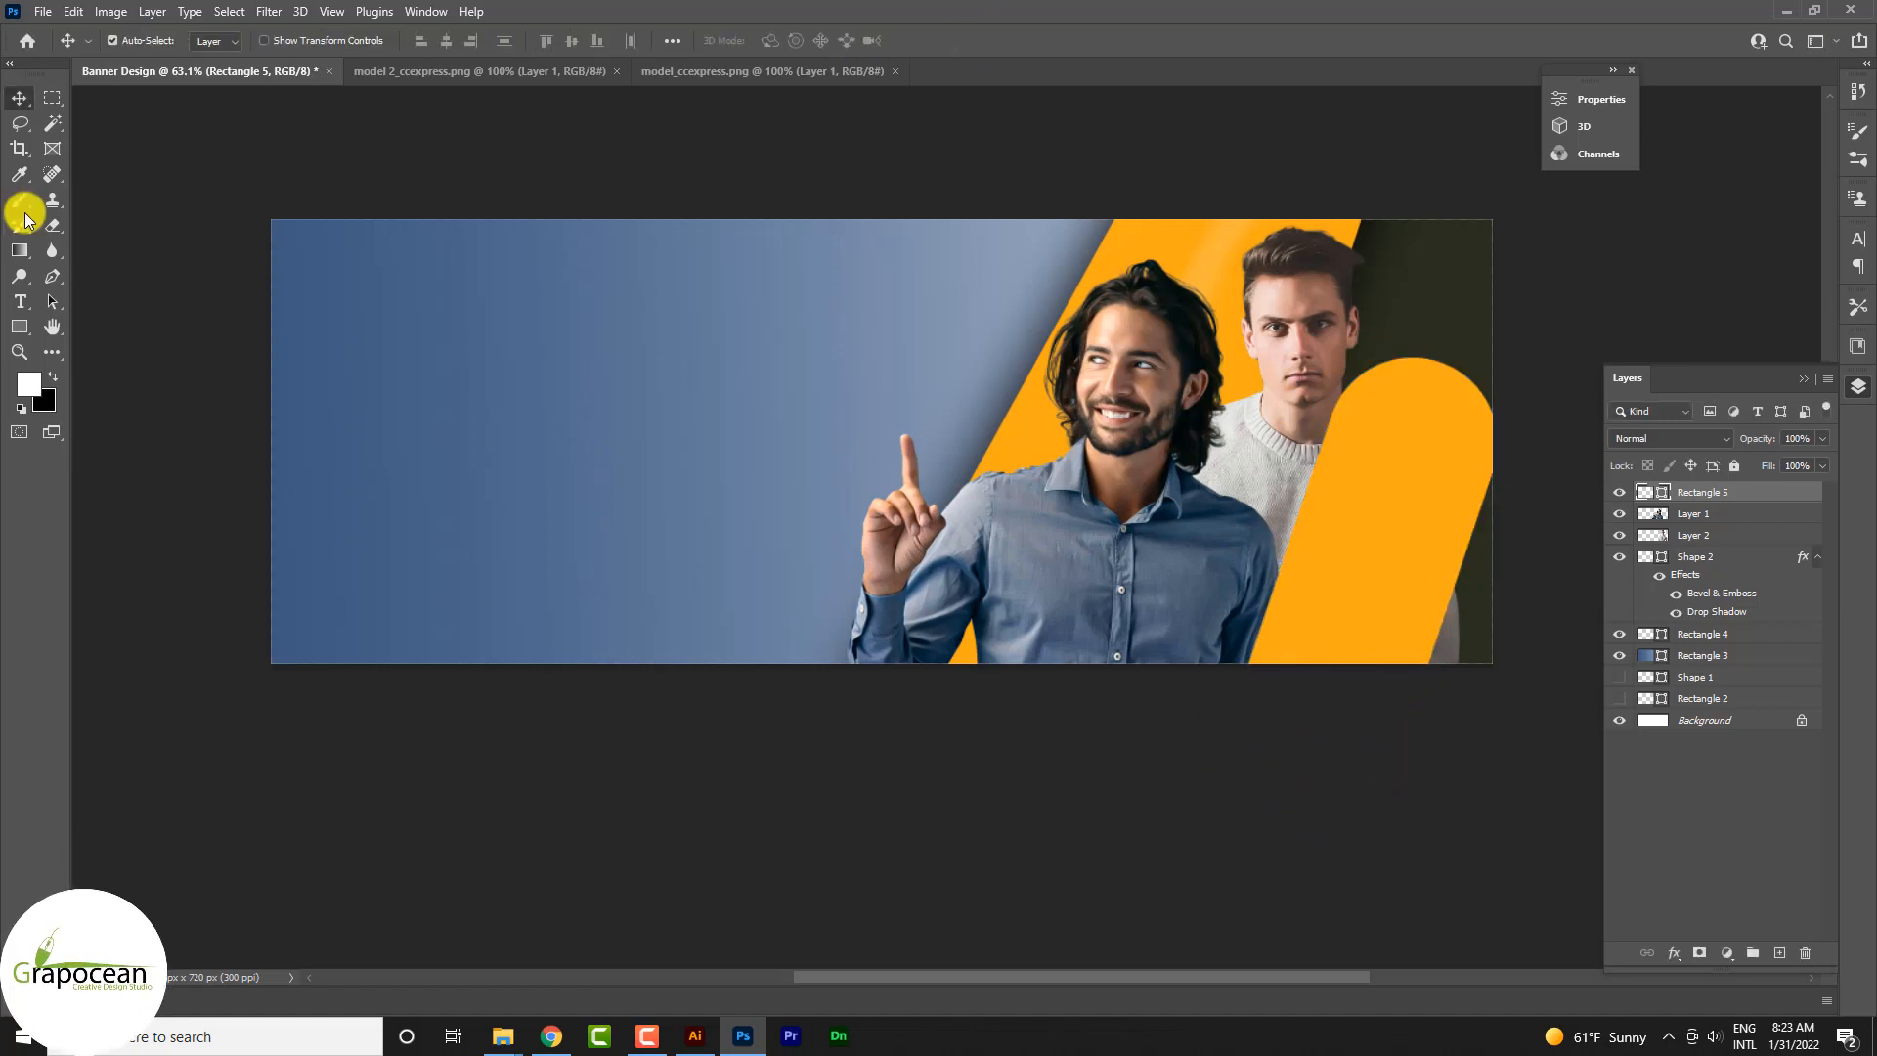
Step: Remove the capsule's fill and give it an orange stroke about 10 px wide
{"action": "left_click", "coordinate": [22, 331]}
{"action": "left_click", "coordinate": [218, 41]}
{"action": "left_click", "coordinate": [107, 78]}
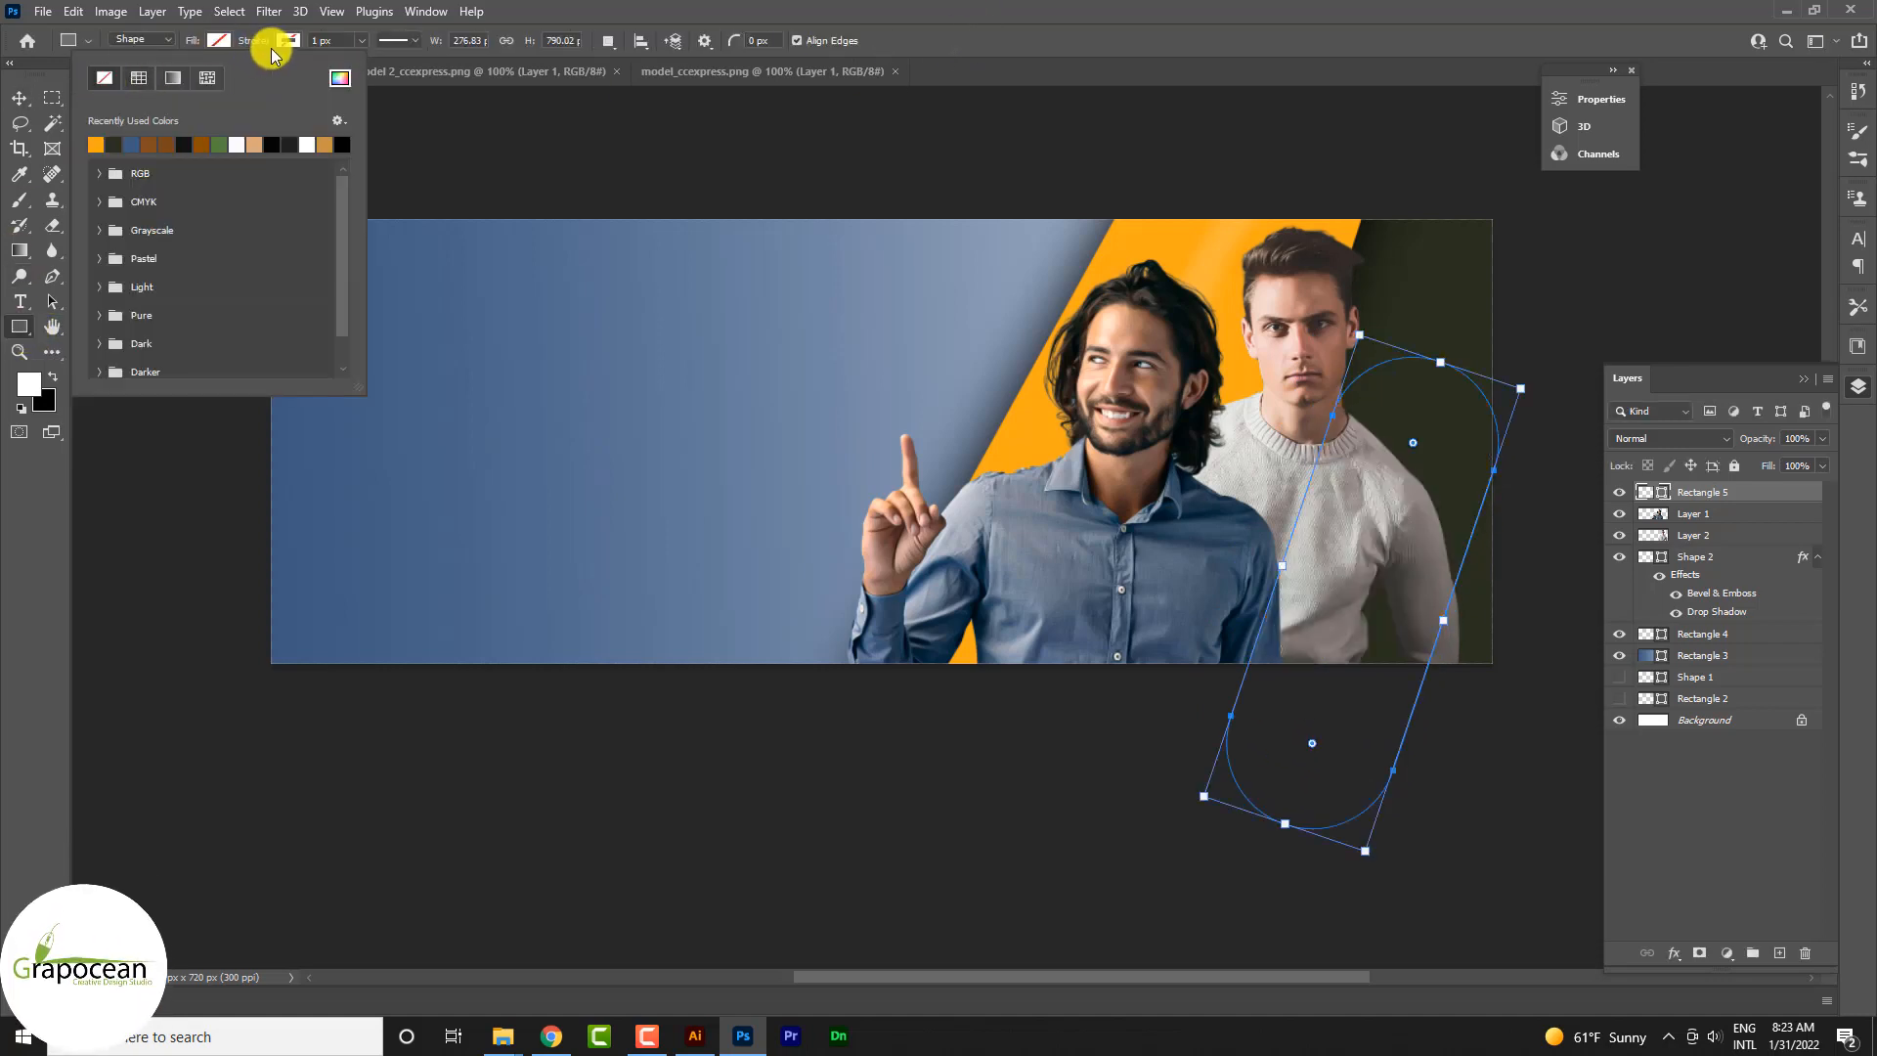
{"action": "left_click", "coordinate": [289, 40]}
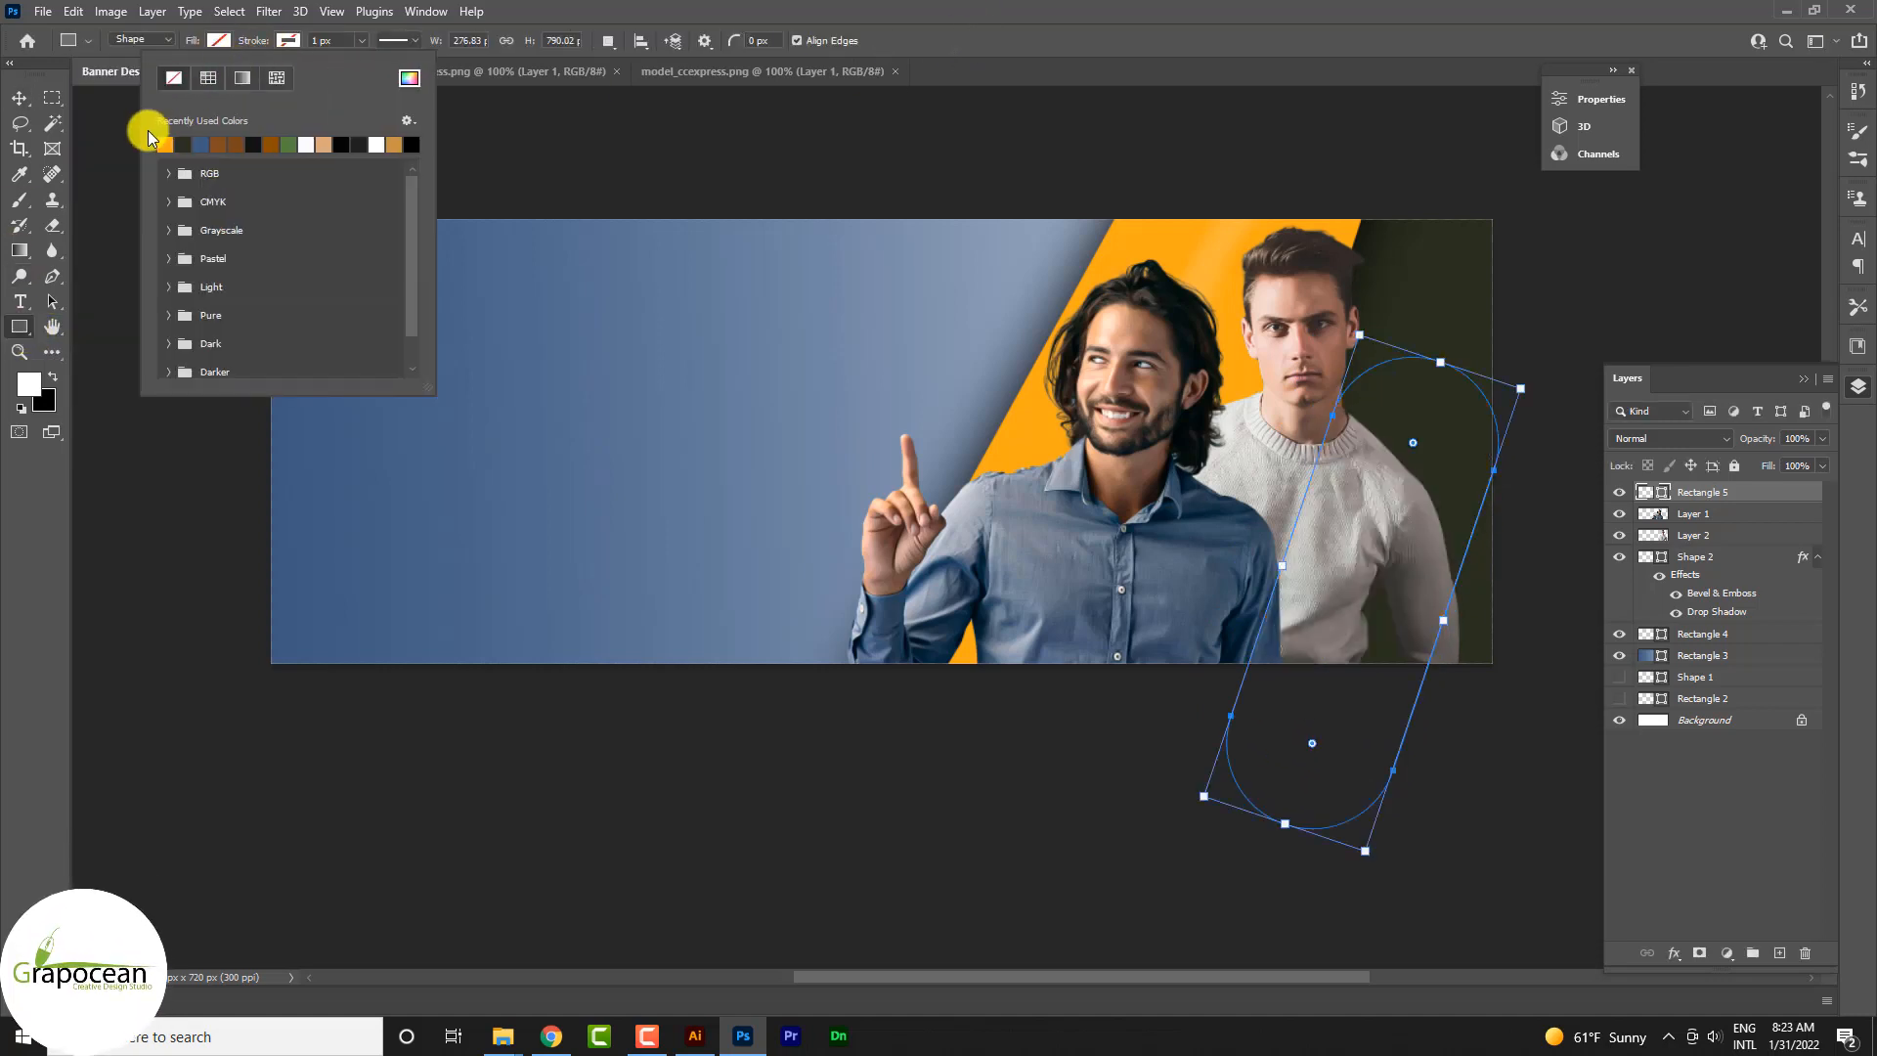
{"action": "left_click", "coordinate": [22, 100]}
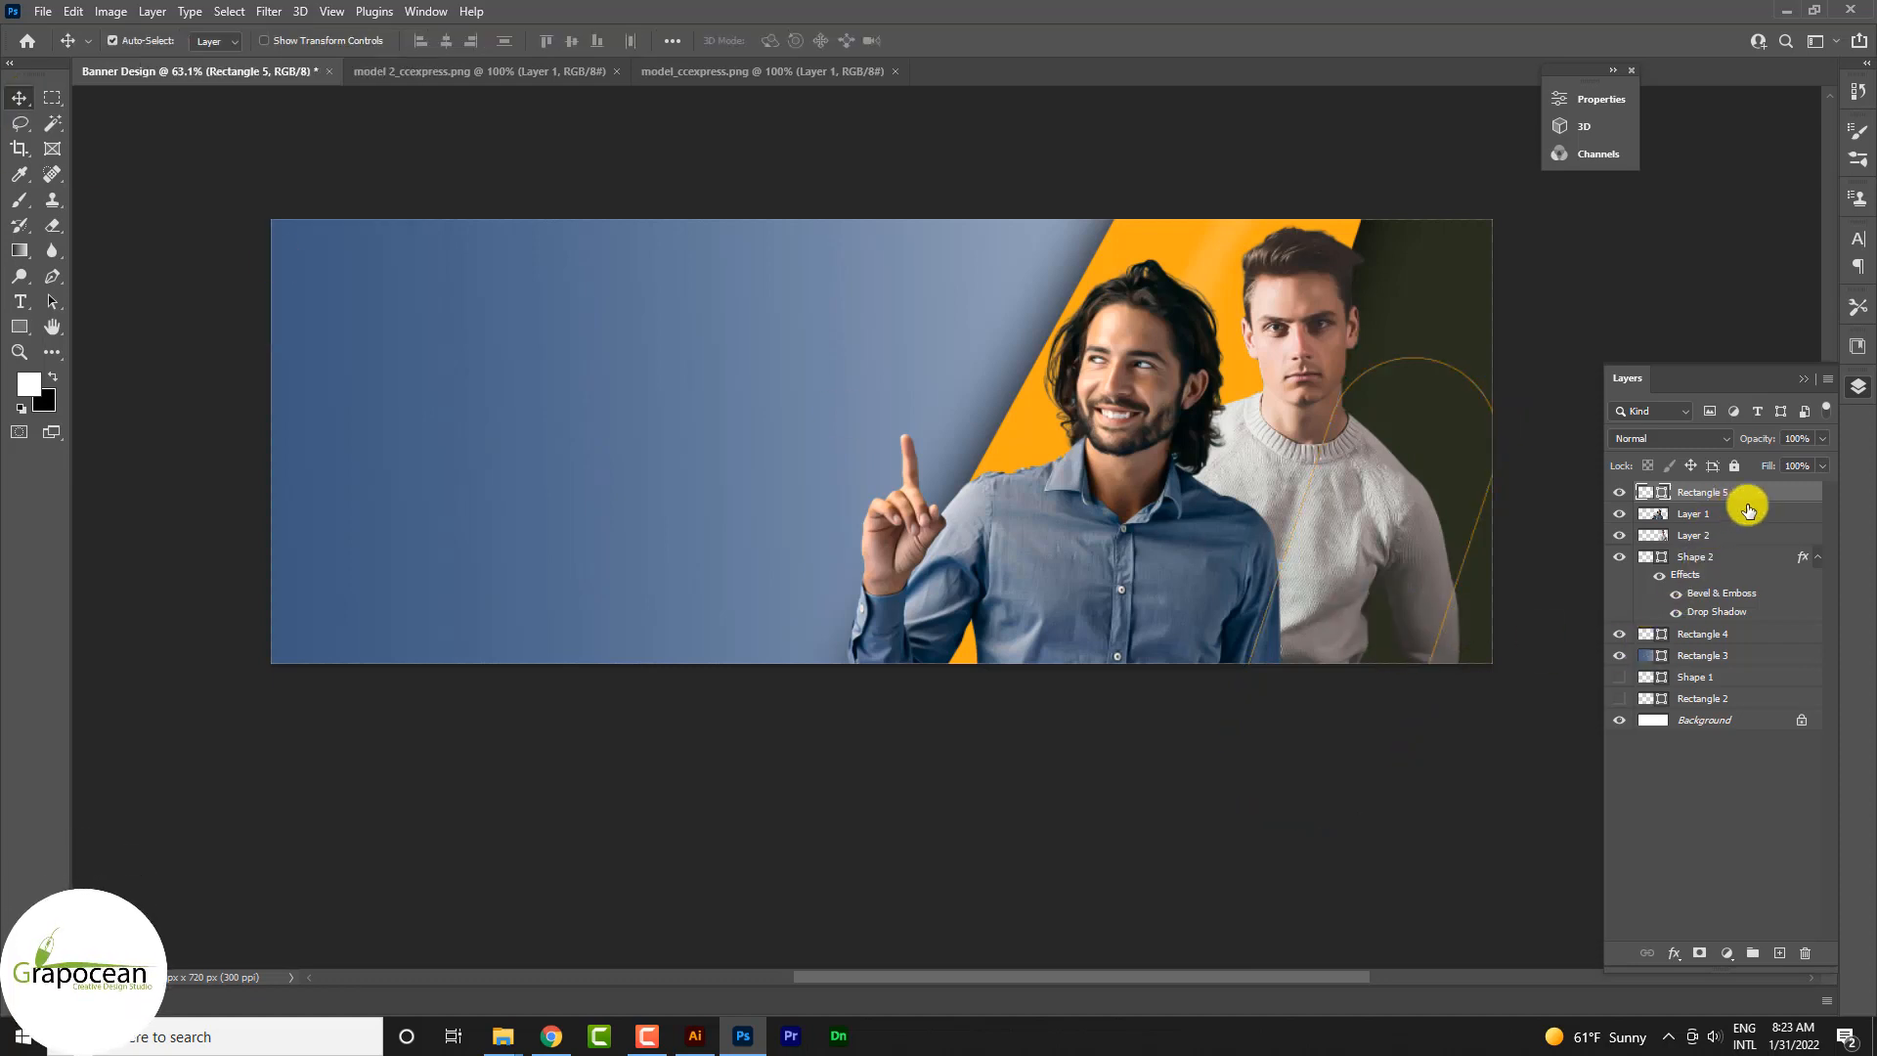
{"action": "left_click", "coordinate": [20, 327]}
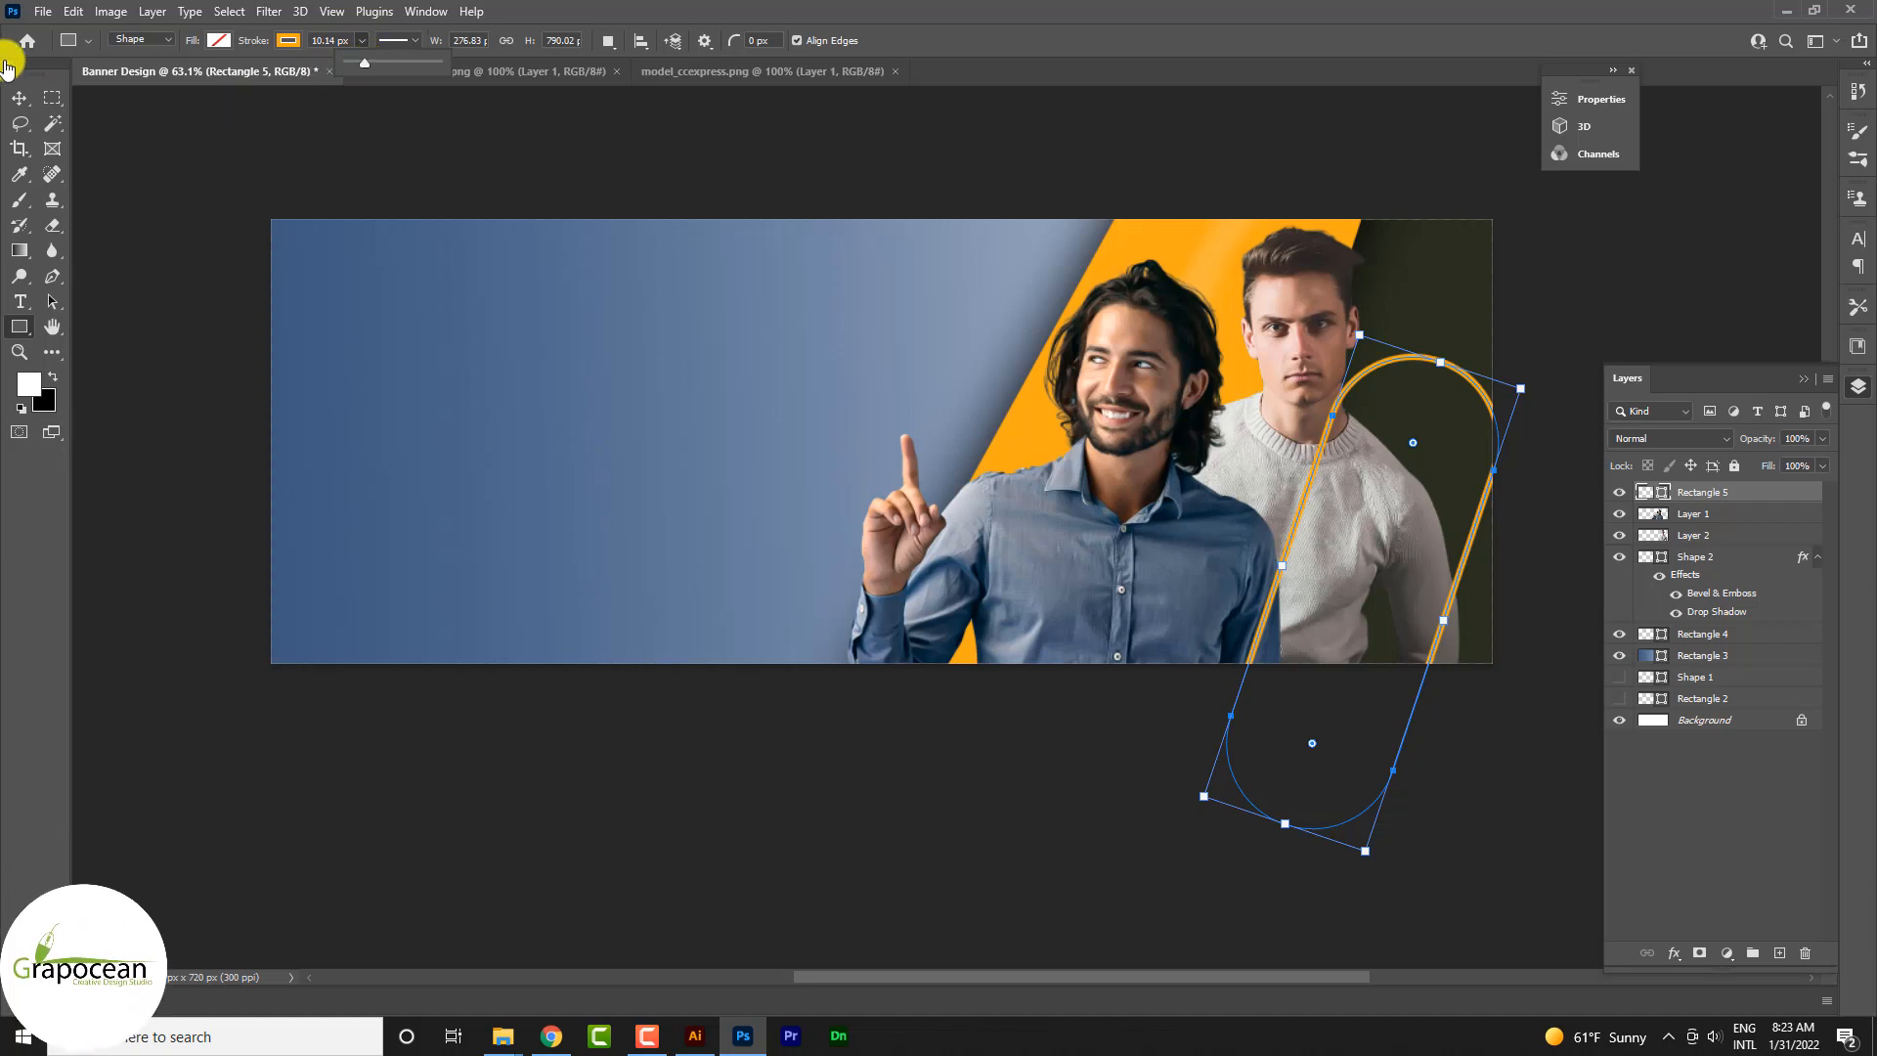
{"action": "left_click", "coordinate": [20, 98]}
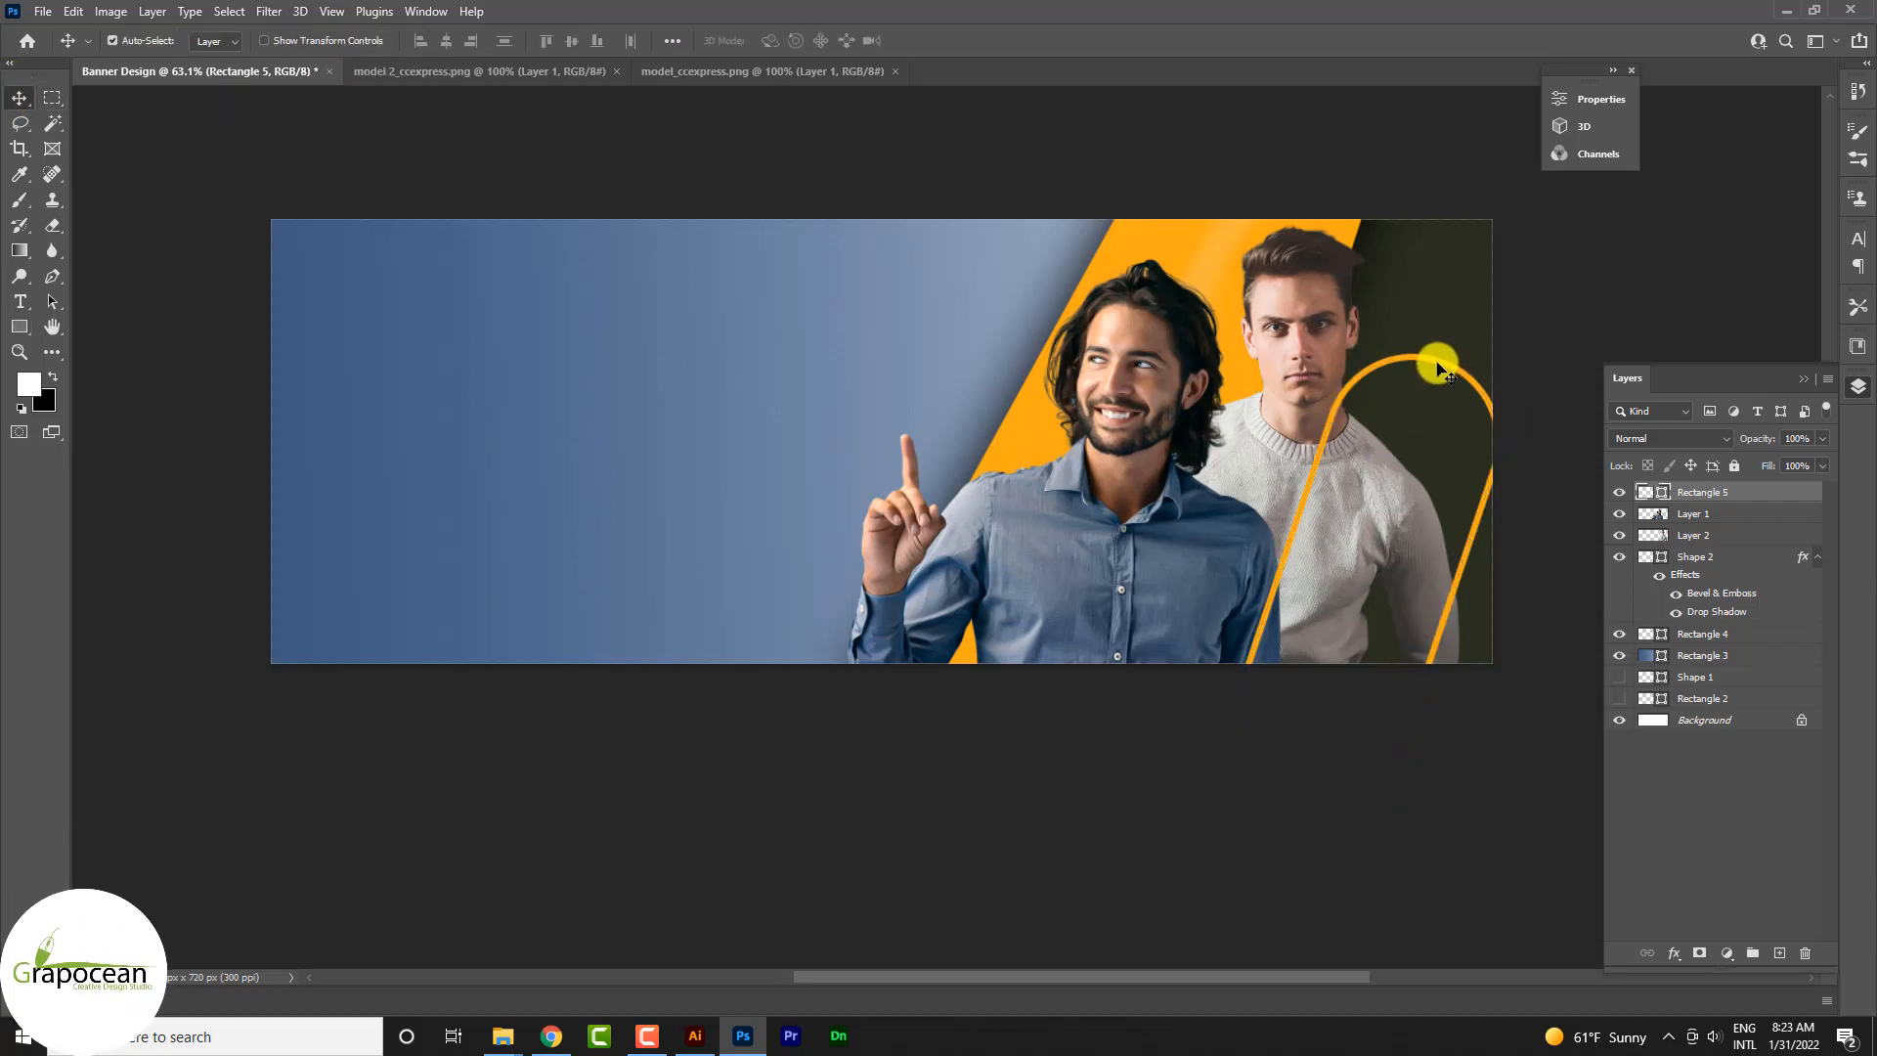
Step: Duplicate the orange capsule outline over the pointing man and give the copy a white stroke
{"action": "left_click_drag", "start_coordinate": [1442, 372], "coordinate": [979, 427]}
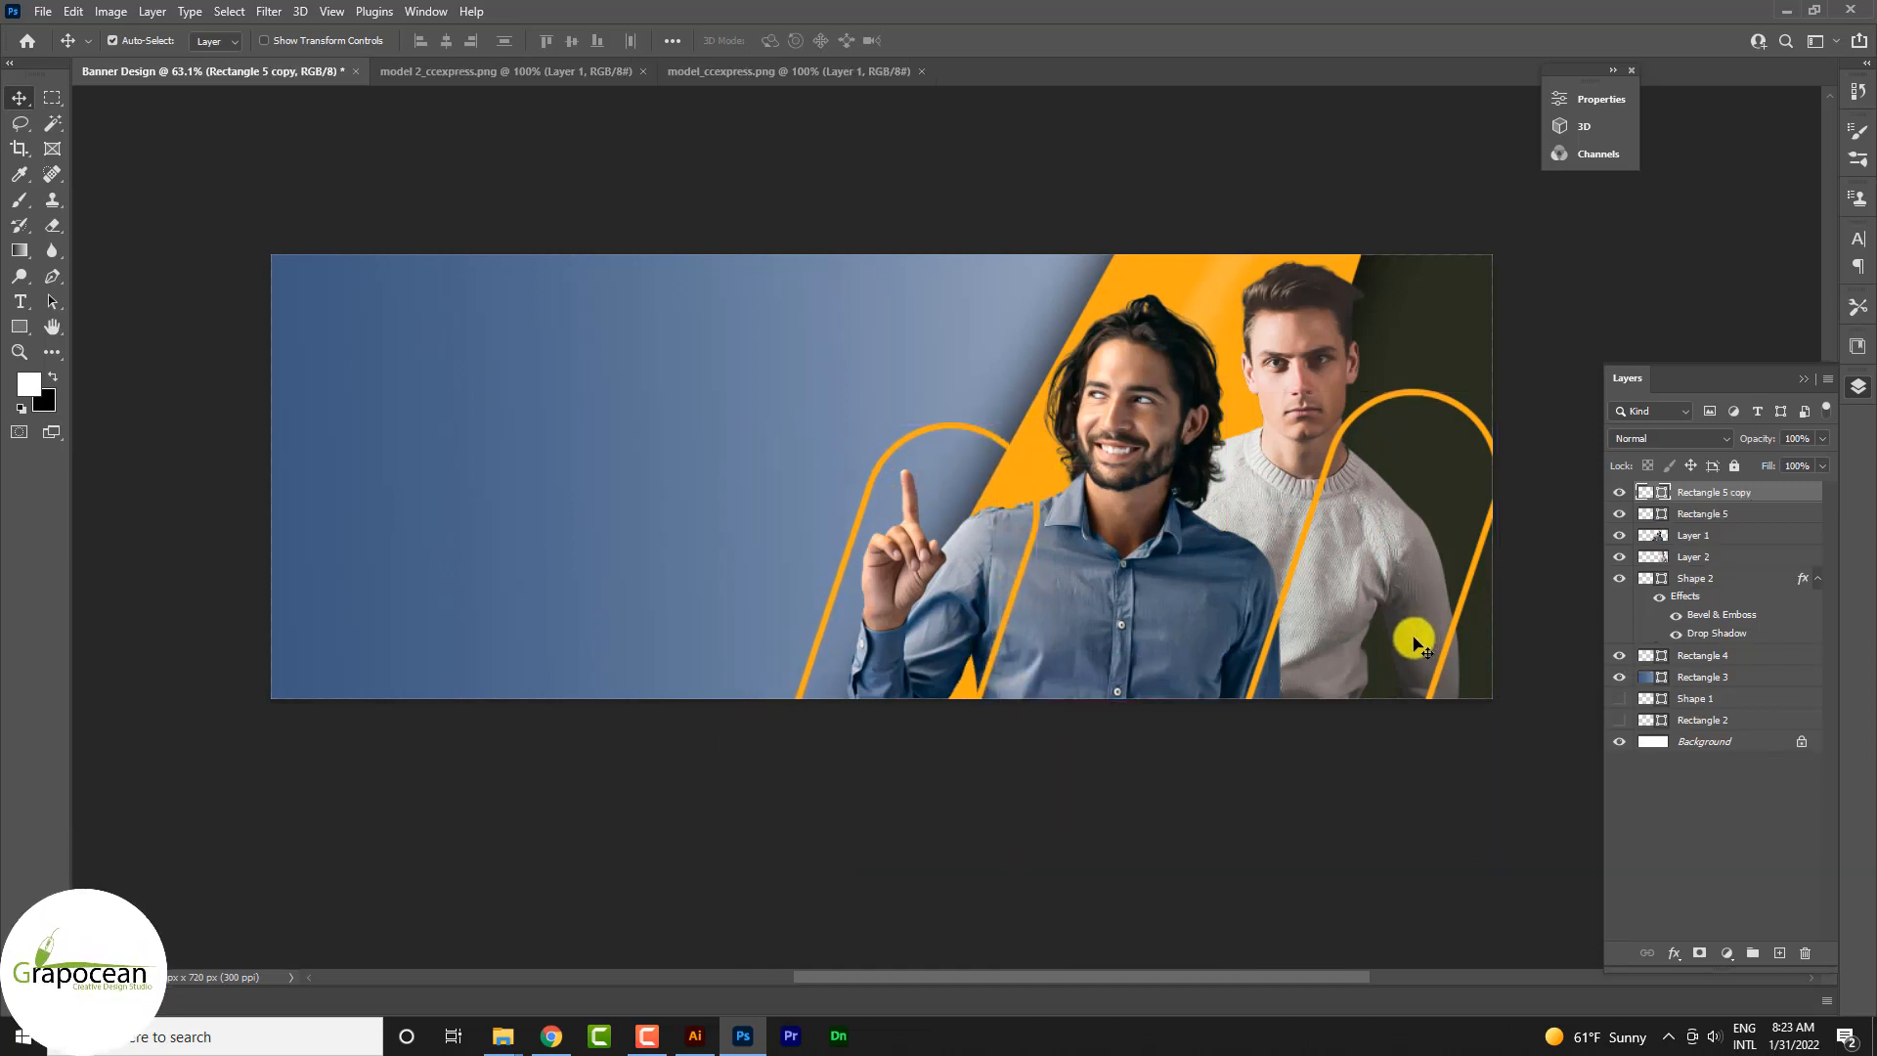
{"action": "left_click", "coordinate": [19, 326]}
{"action": "left_click", "coordinate": [218, 40]}
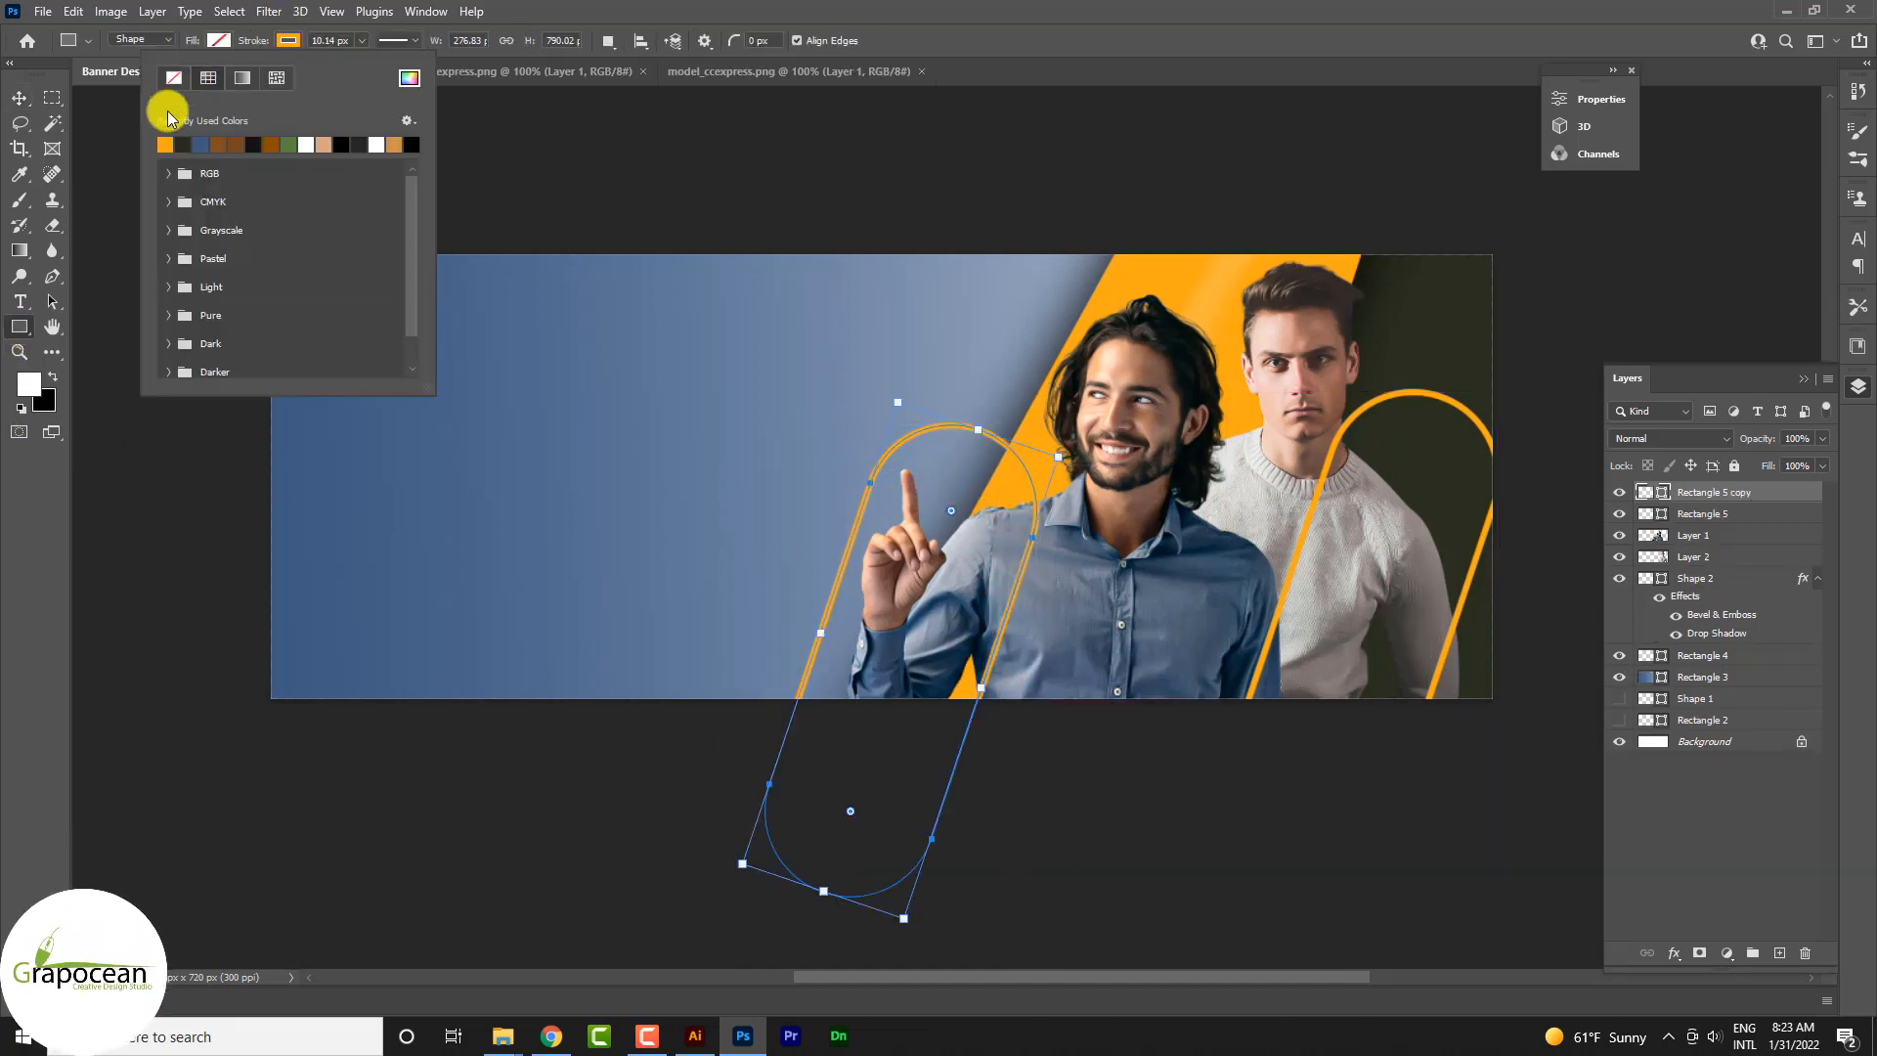
{"action": "left_click", "coordinate": [306, 144]}
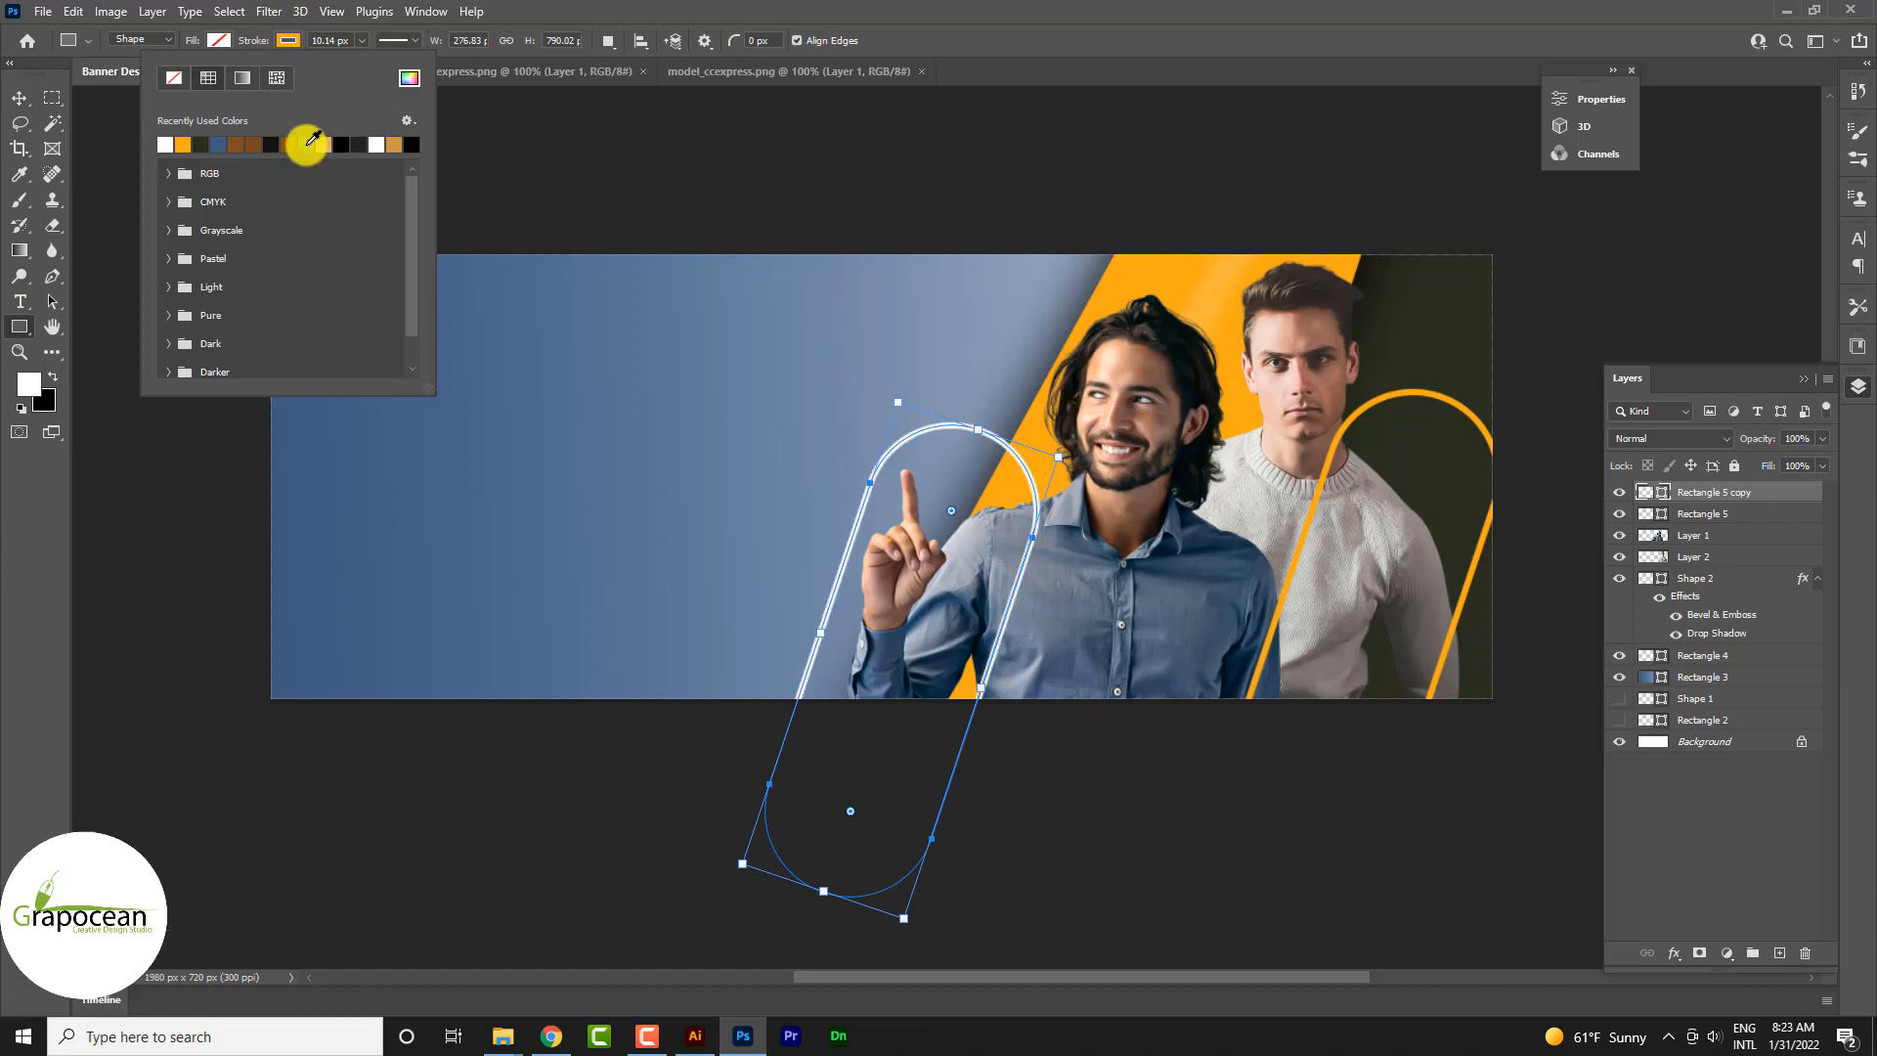
{"action": "left_click", "coordinate": [19, 98]}
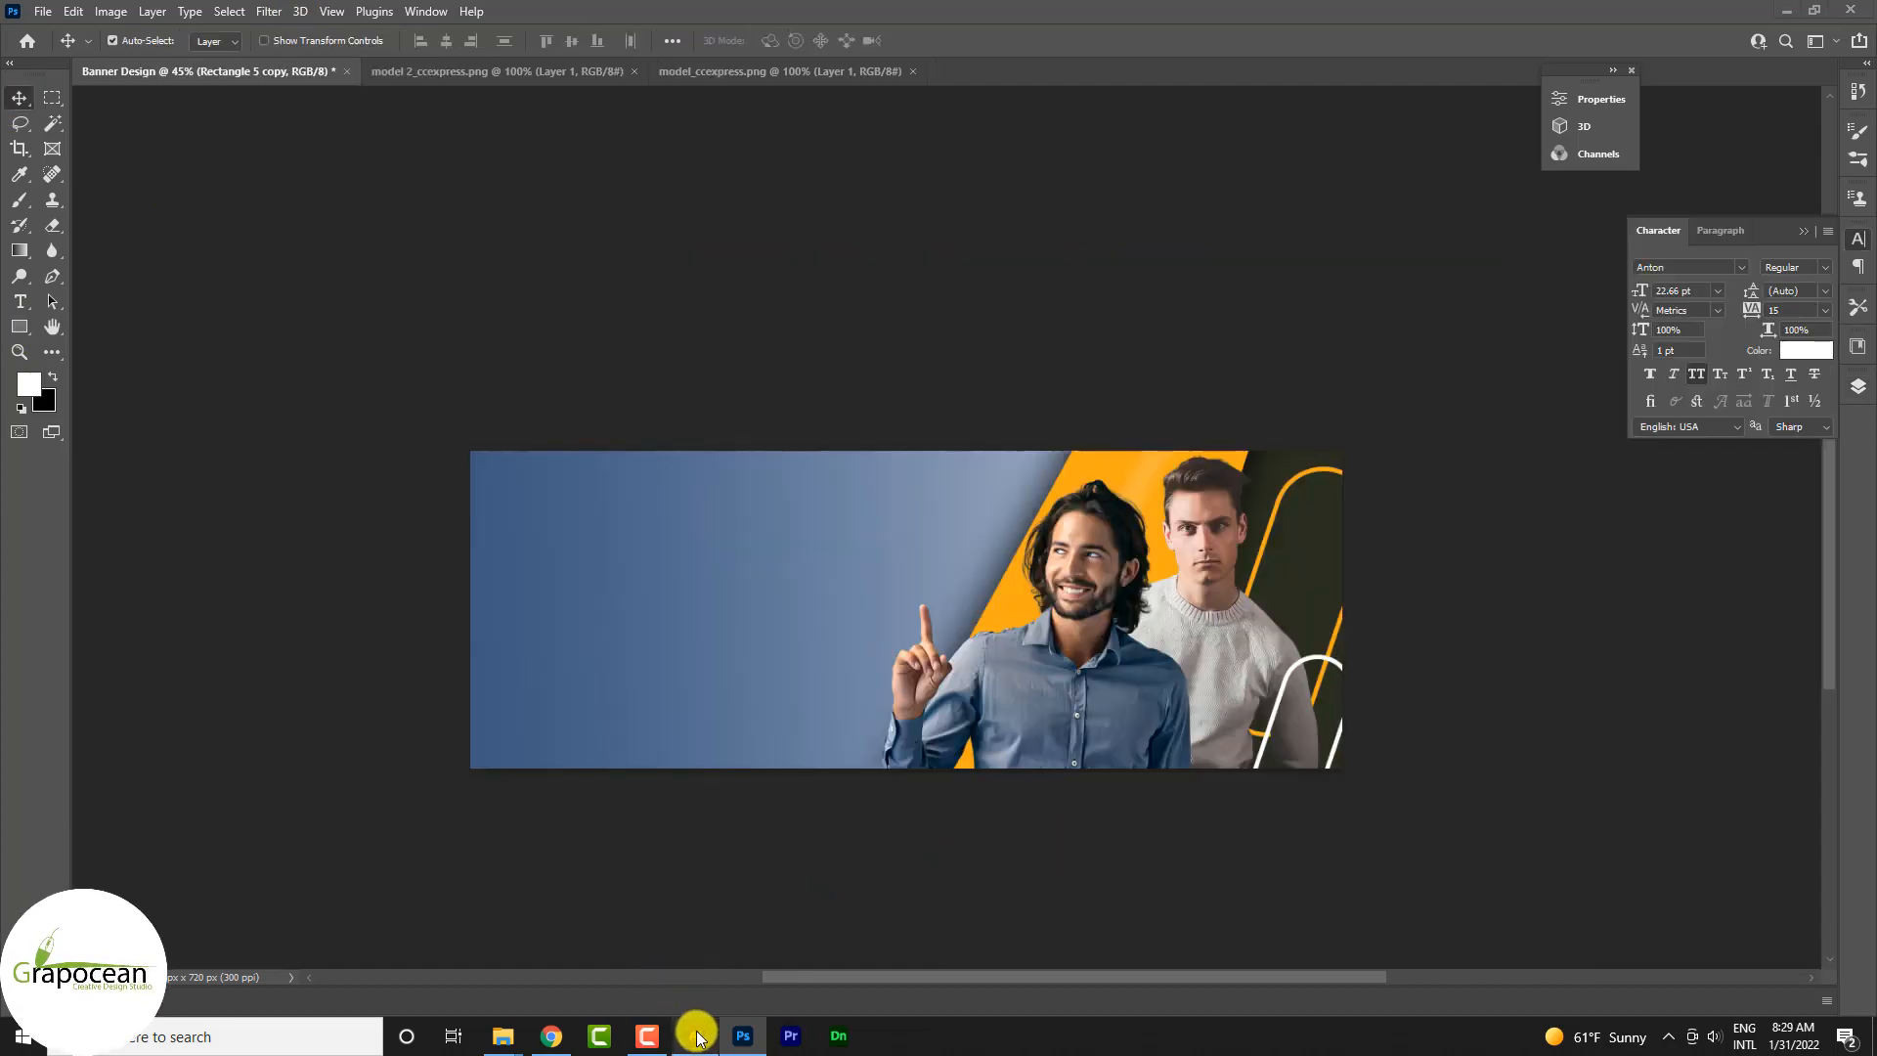
Step: Bring the gold ribbon from Illustrator into the Photoshop banner, scale it to 10.82% and place it at the top of the orange band's slanted edge
{"action": "left_click", "coordinate": [695, 1036]}
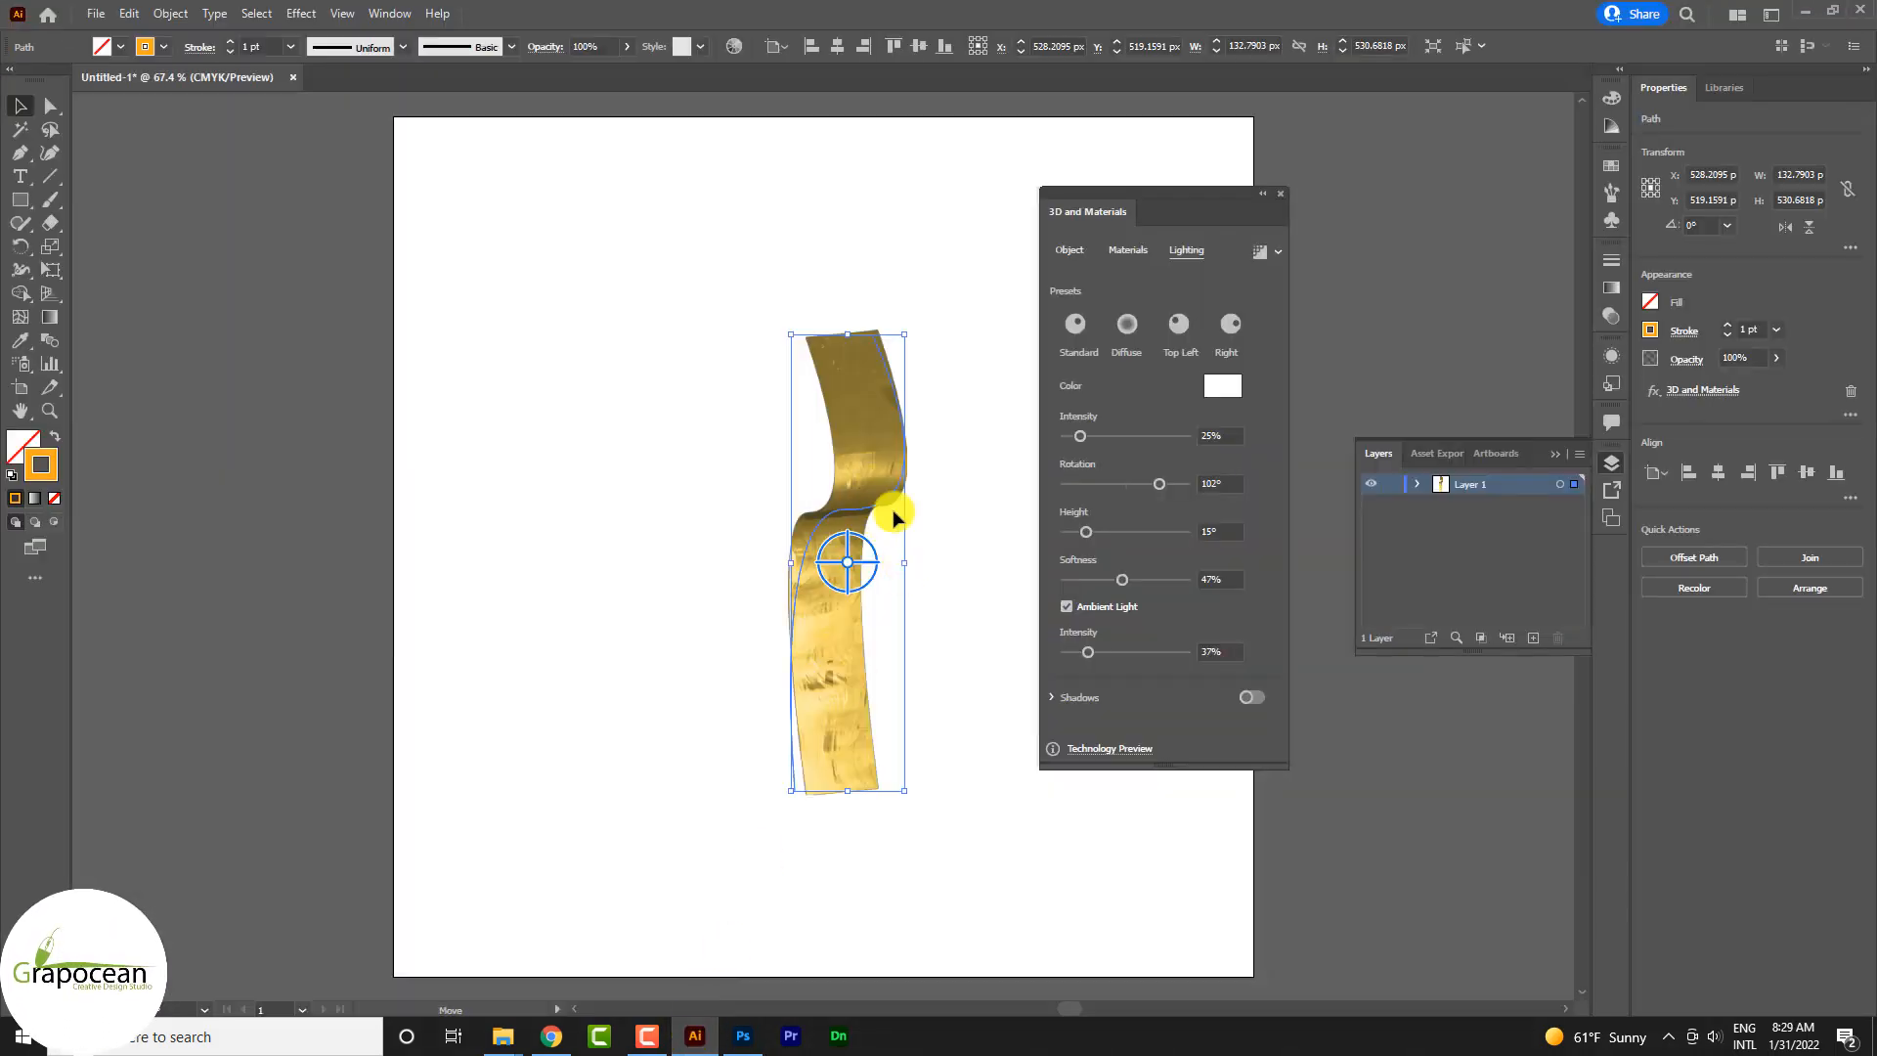
{"action": "left_click_drag", "start_coordinate": [897, 518], "coordinate": [756, 1046]}
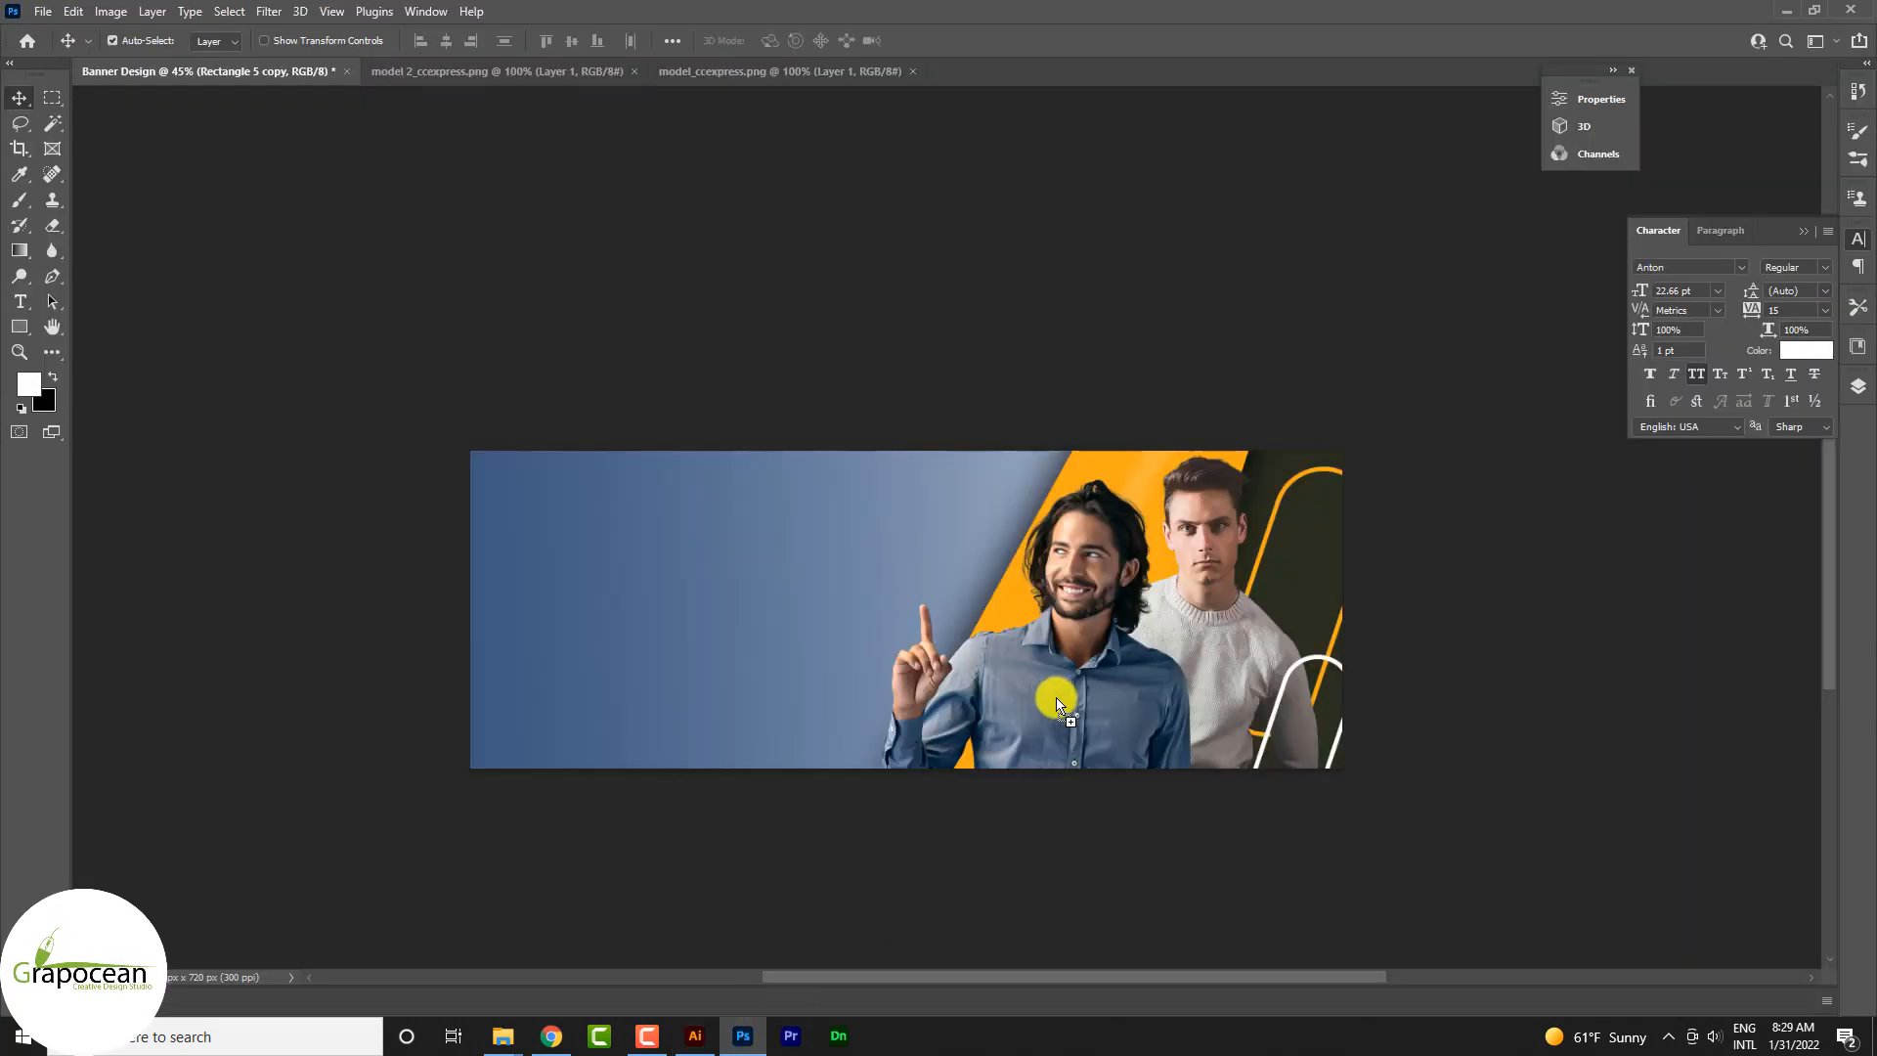
{"action": "left_click_drag", "start_coordinate": [1053, 679], "coordinate": [1053, 679]}
{"action": "left_click_drag", "start_coordinate": [963, 755], "coordinate": [772, 696]}
{"action": "scroll", "coordinate": [918, 596], "scroll_direction": "up", "scroll_amount": 2}
{"action": "left_click_drag", "start_coordinate": [917, 597], "coordinate": [1124, 398]}
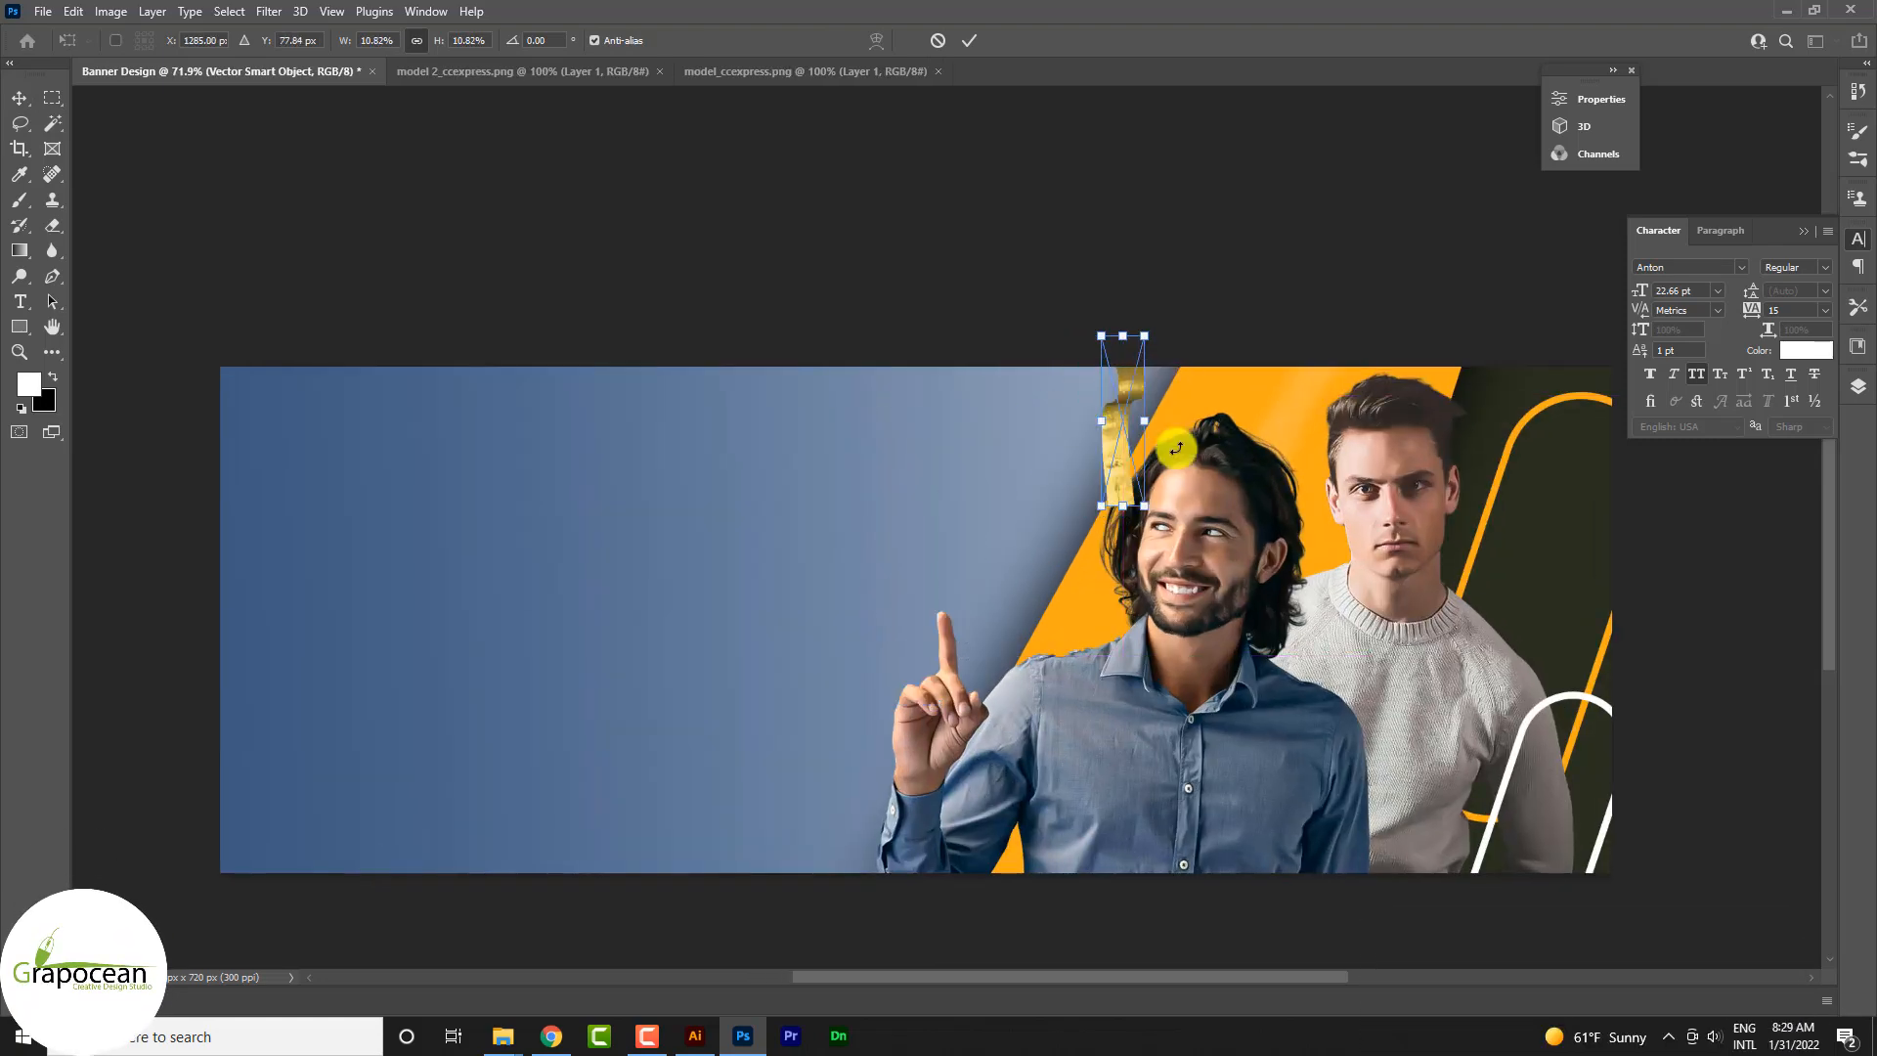
Step: Rotate the gold ribbon to 27.74°, align it with the orange band's slanted edge and apply the transform
{"action": "left_click_drag", "start_coordinate": [1132, 533], "coordinate": [1098, 525]}
{"action": "scroll", "coordinate": [1098, 524], "scroll_direction": "up", "scroll_amount": 2}
{"action": "mouse_move", "coordinate": [1107, 439]}
{"action": "left_mouse_down"}
{"action": "mouse_move", "coordinate": [1141, 440]}
{"action": "mouse_move", "coordinate": [1121, 476]}
{"action": "mouse_move", "coordinate": [1146, 442]}
{"action": "mouse_move", "coordinate": [1126, 459]}
{"action": "left_mouse_up"}
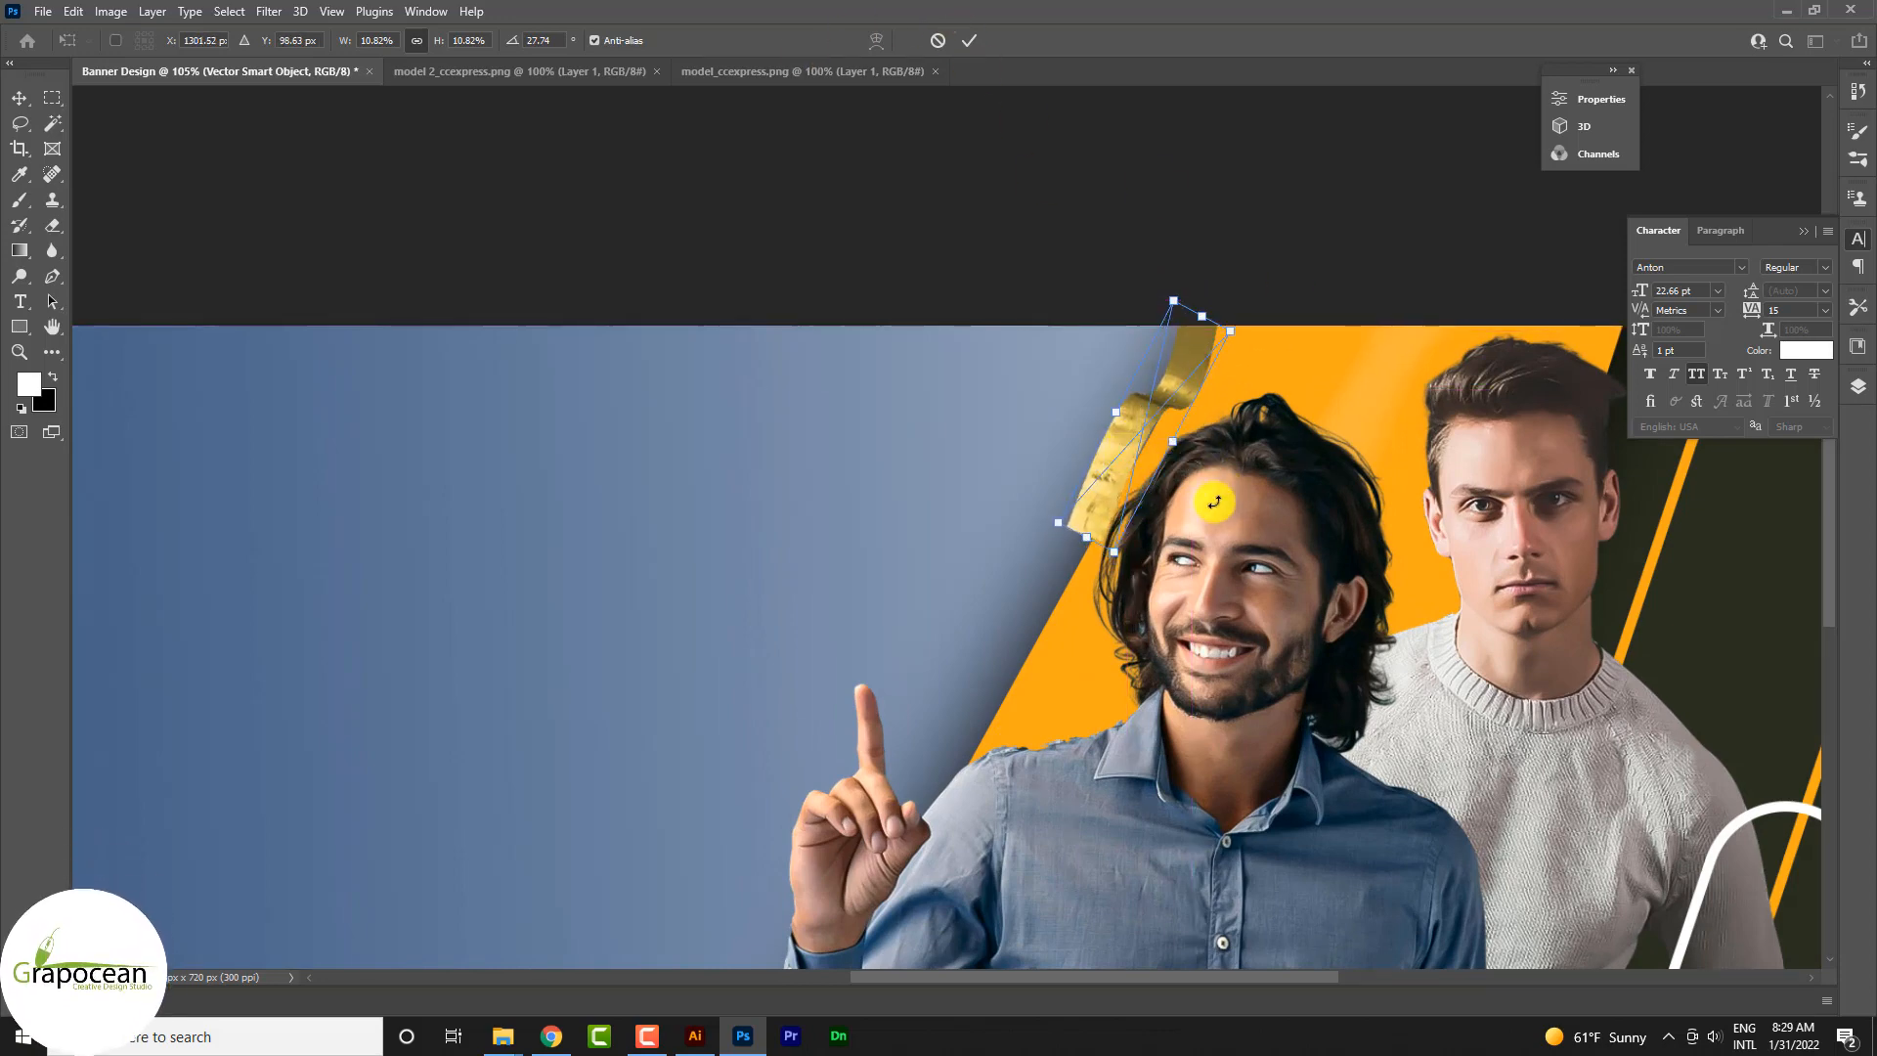
{"action": "key", "text": "Right"}
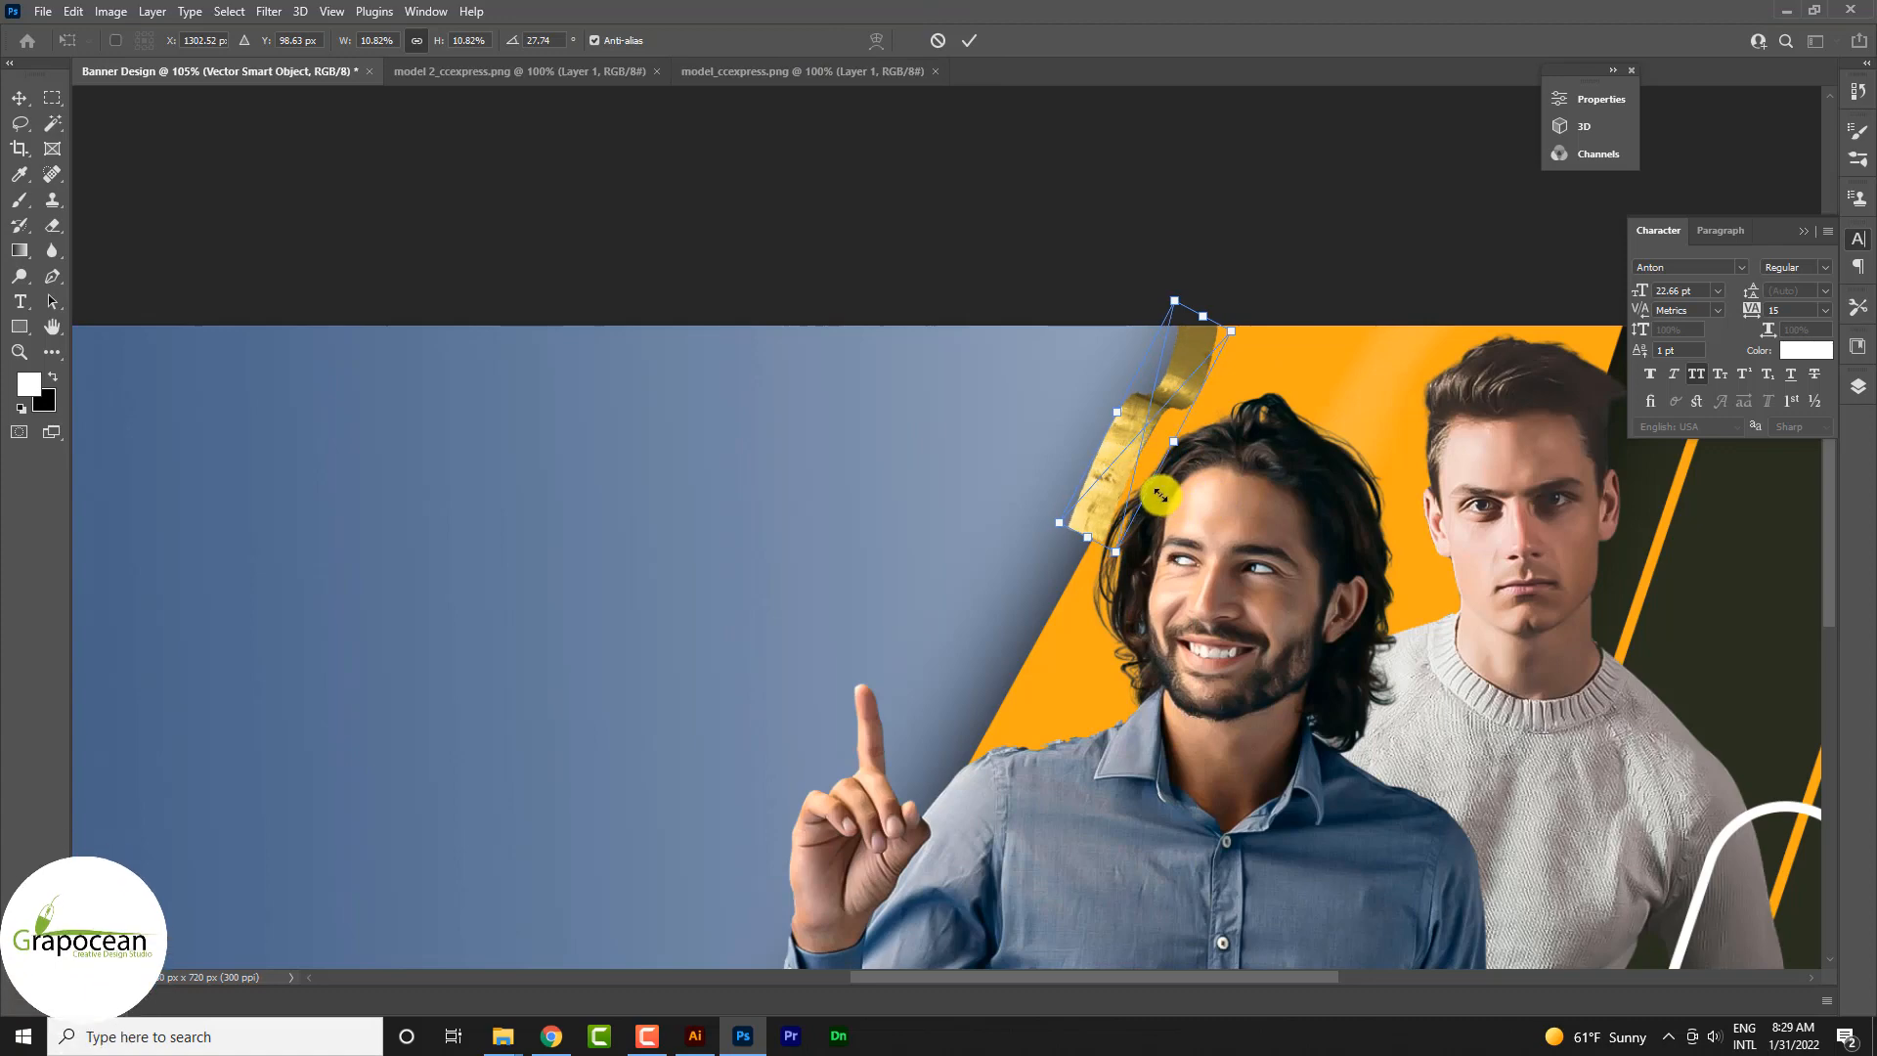
{"action": "left_click", "coordinate": [972, 44]}
Step: Duplicate the gold ribbon three times end to end down the slanted edge to the bottom of the banner
{"action": "left_click_drag", "start_coordinate": [1178, 411], "coordinate": [1066, 608]}
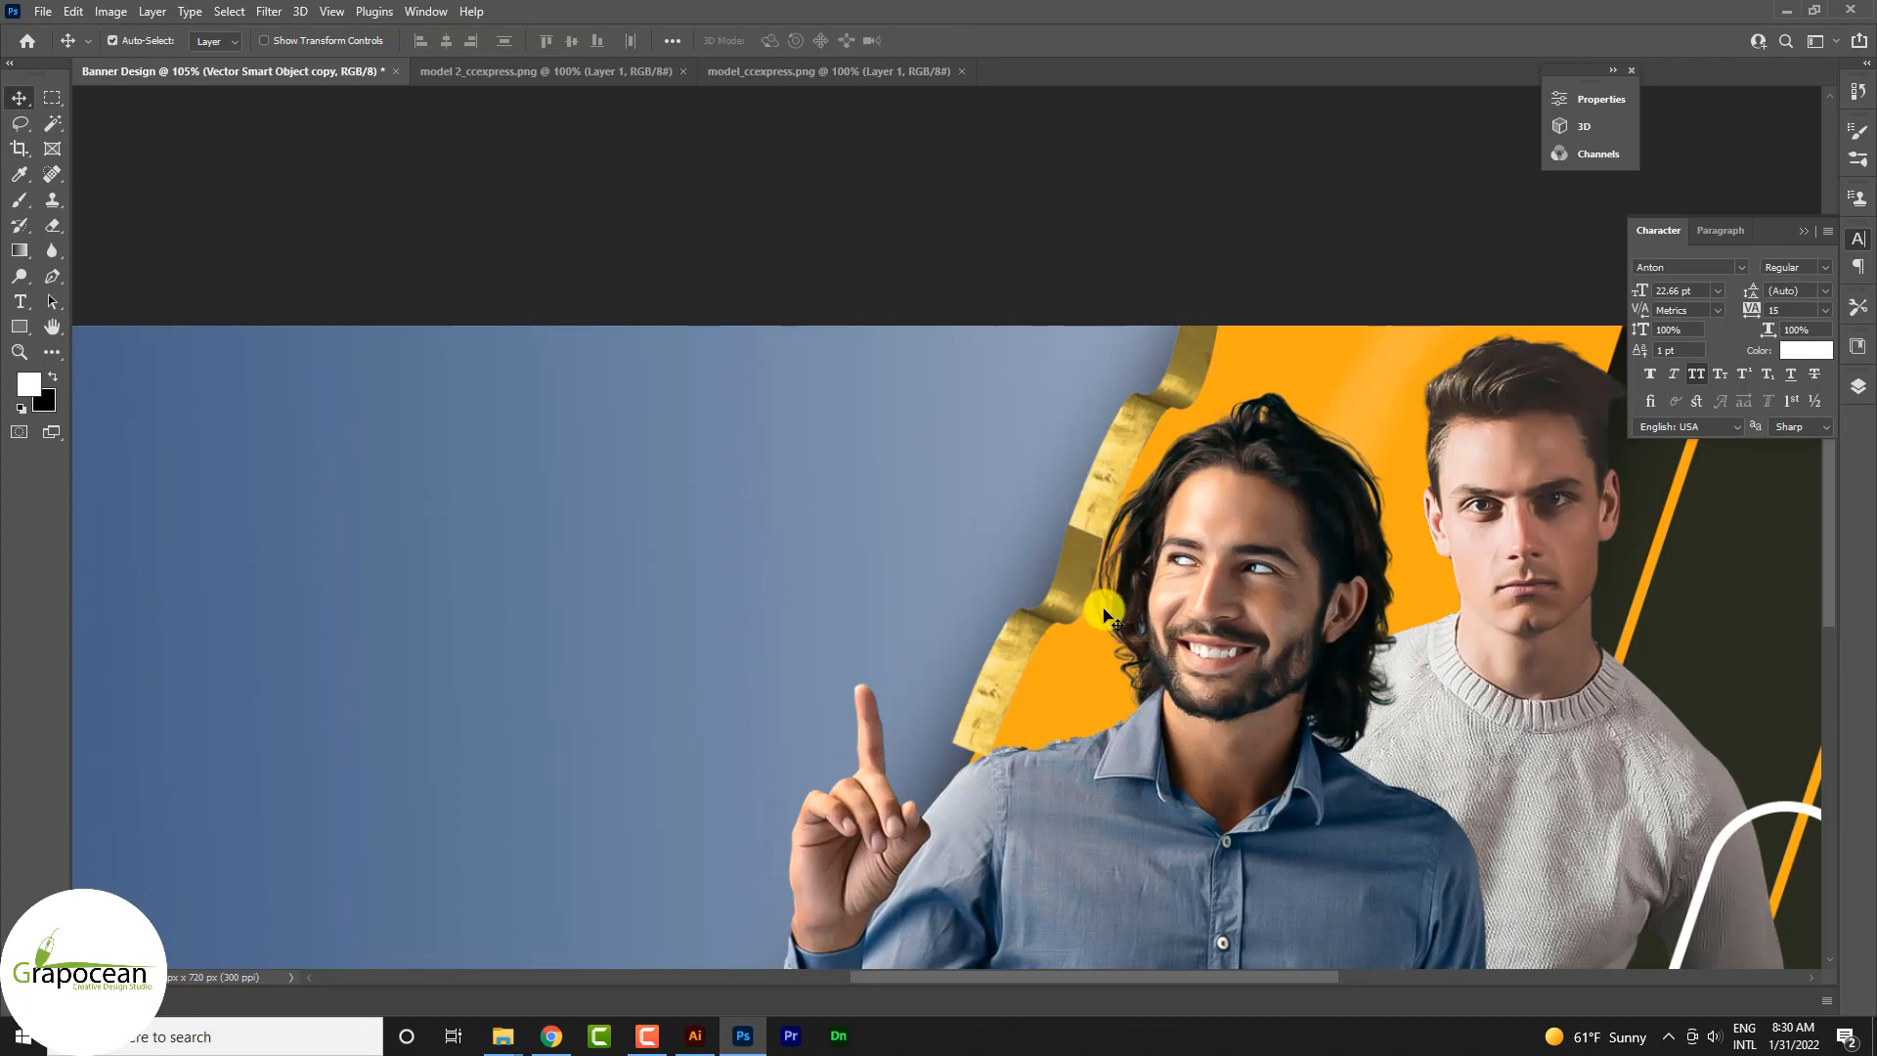
{"action": "scroll", "coordinate": [1105, 613], "scroll_direction": "down", "scroll_amount": 5}
{"action": "scroll", "coordinate": [1094, 618], "scroll_direction": "down", "scroll_amount": 2}
{"action": "scroll", "coordinate": [1071, 606], "scroll_direction": "up", "scroll_amount": 5}
{"action": "left_click_drag", "start_coordinate": [1056, 526], "coordinate": [986, 678]}
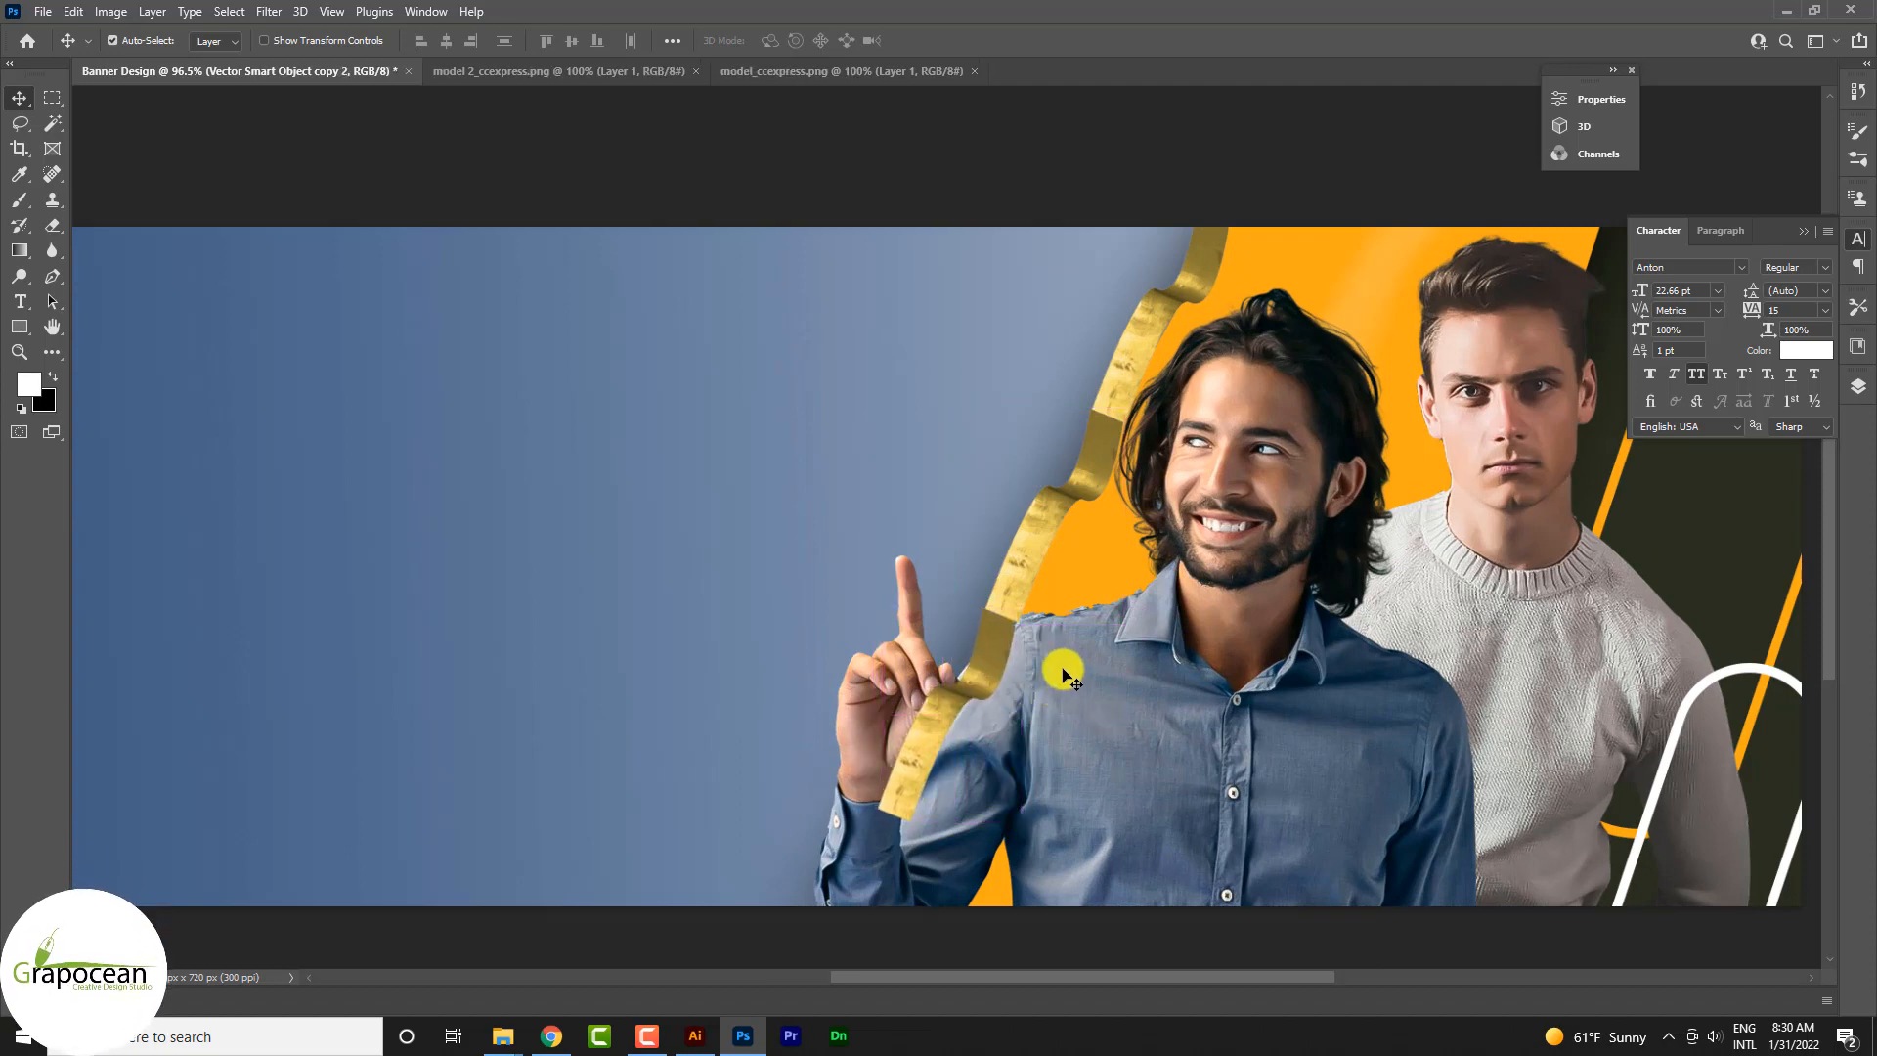
{"action": "left_click_drag", "start_coordinate": [982, 681], "coordinate": [867, 884]}
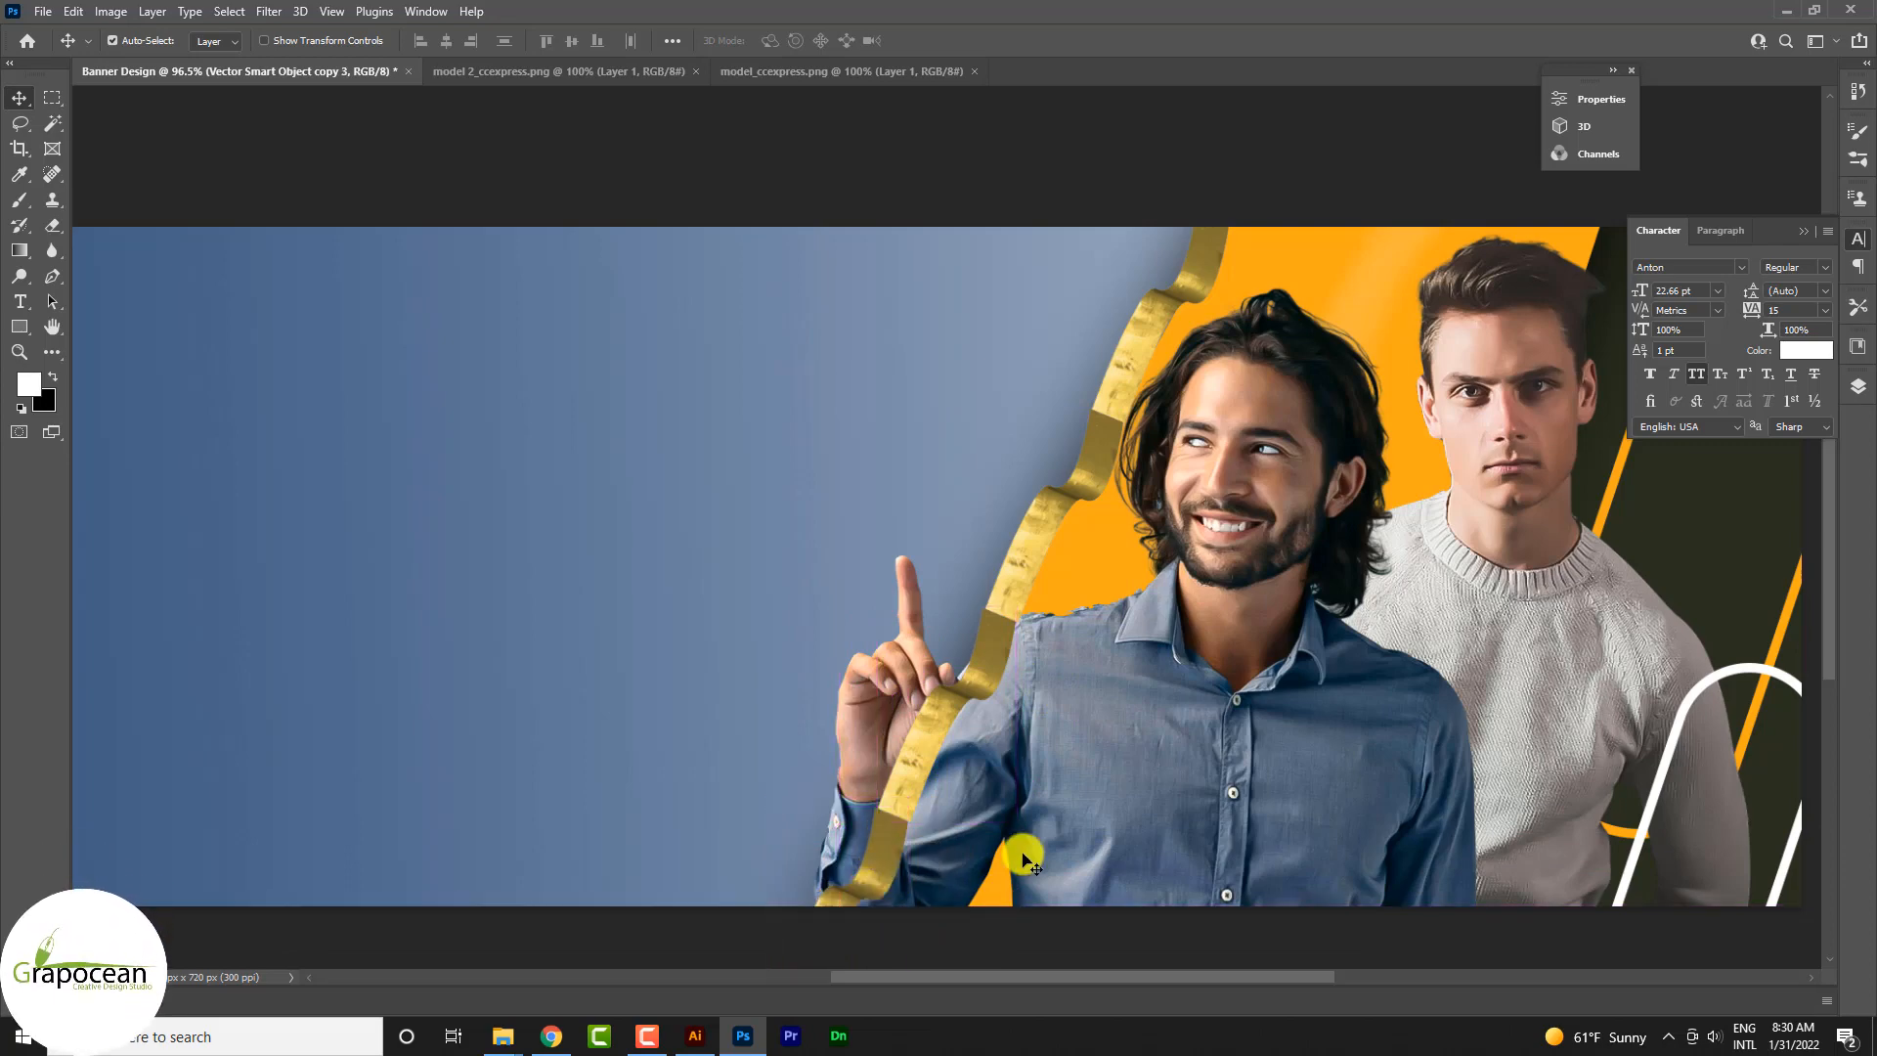
Step: Move the four gold ribbon layers behind both models, directly above the orange band's layer Shape 2
{"action": "scroll", "coordinate": [1125, 753], "scroll_direction": "down", "scroll_amount": 5}
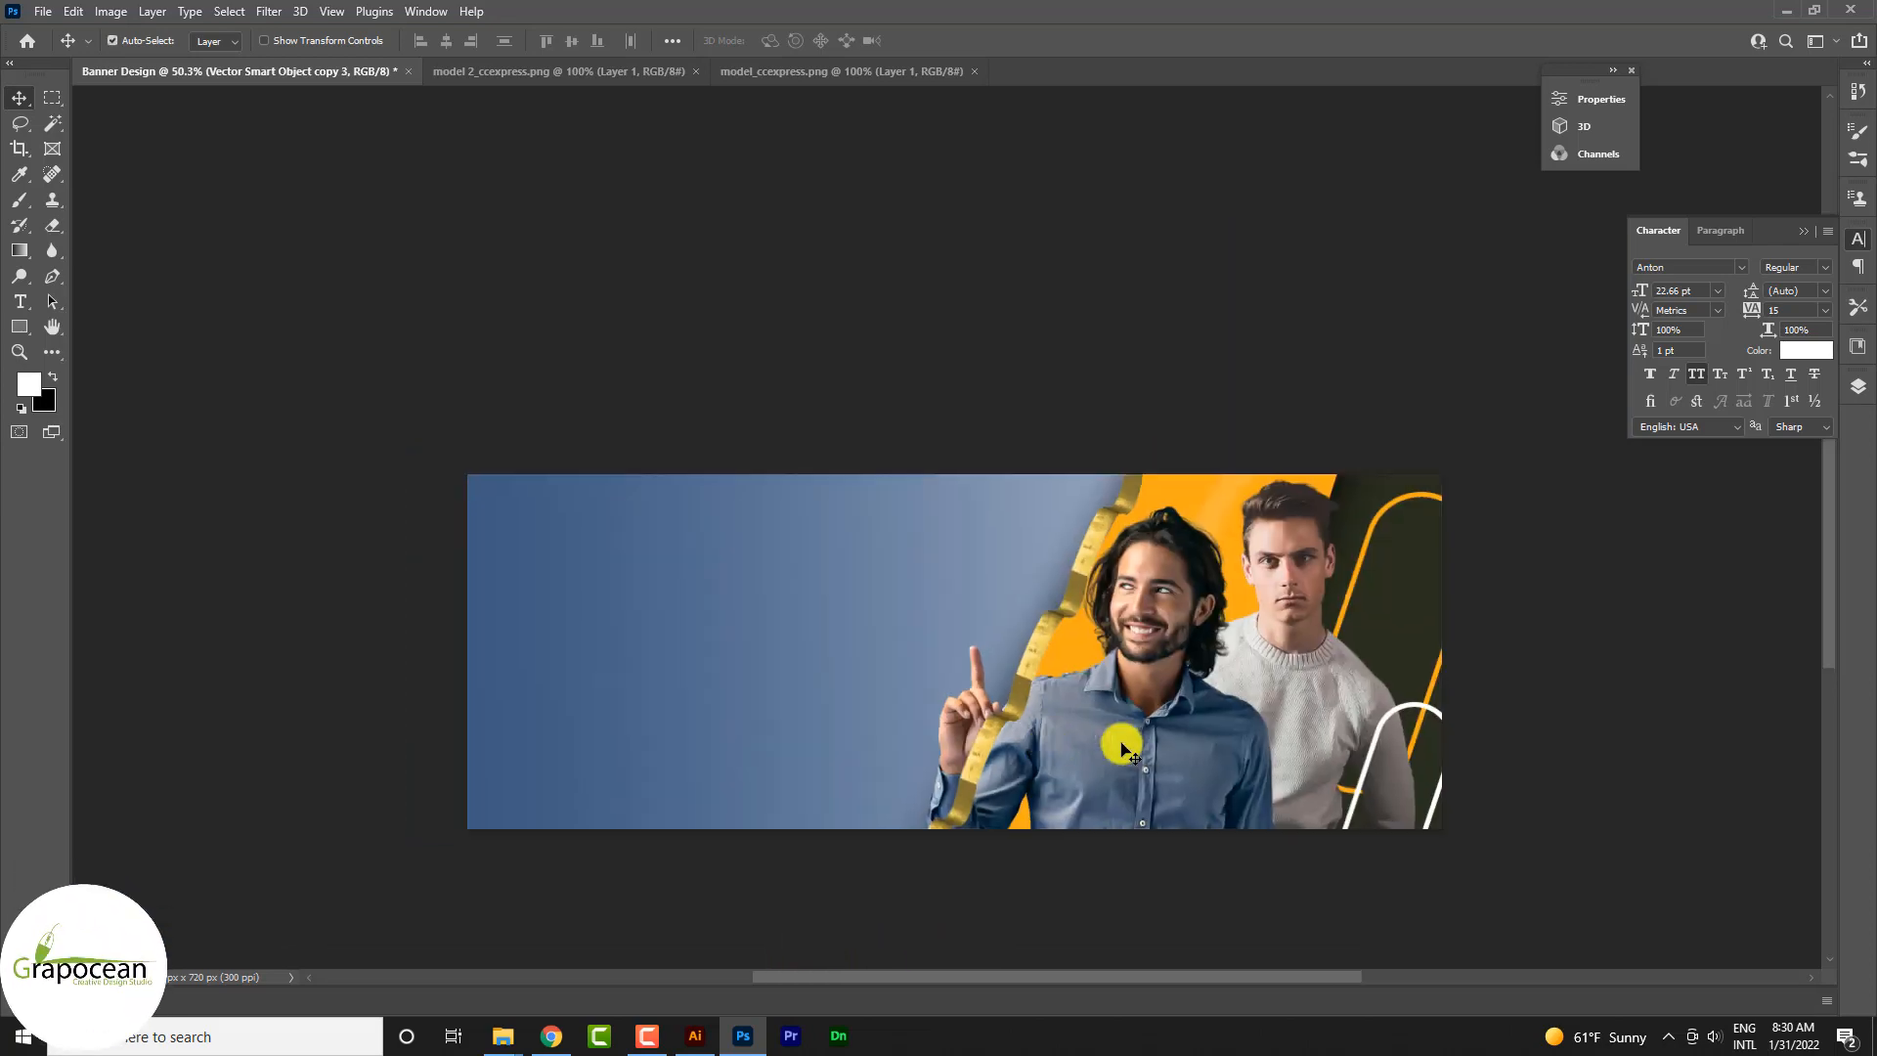
{"action": "left_click", "coordinate": [1854, 390]}
{"action": "left_click", "coordinate": [1733, 580], "text": "shift"}
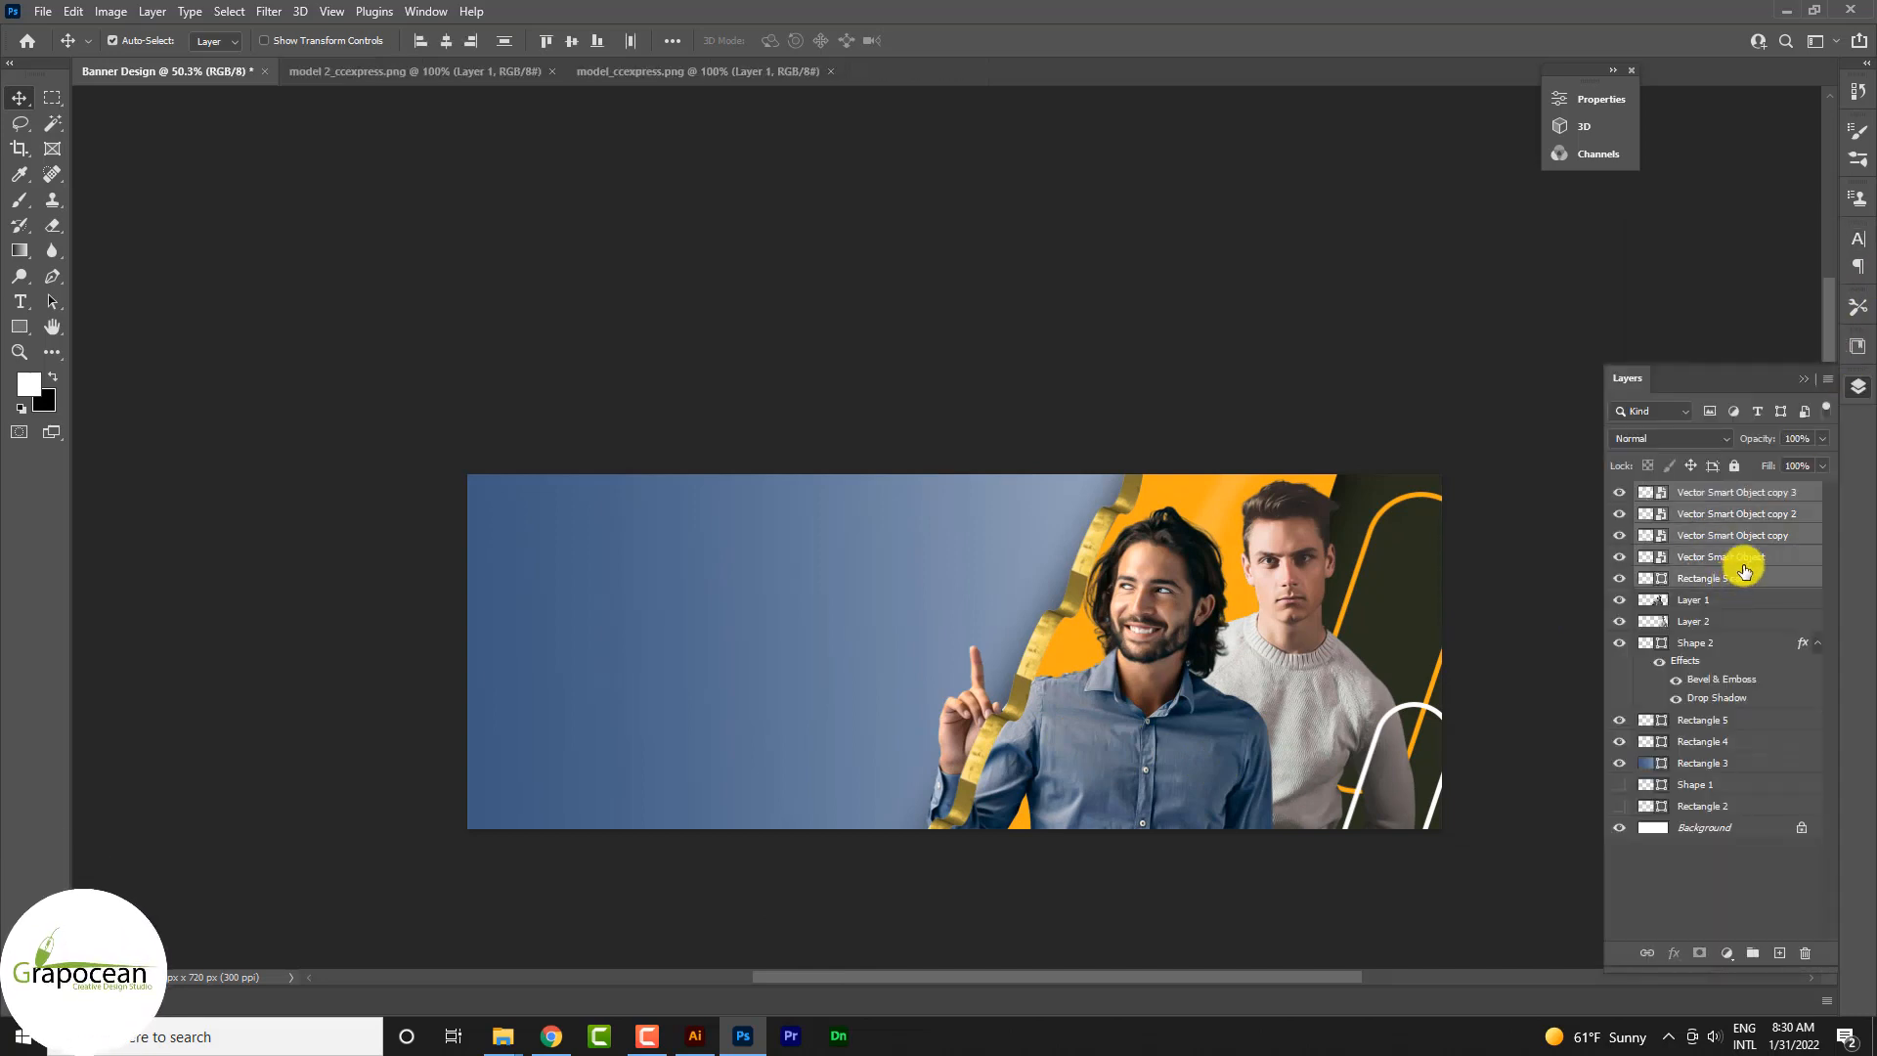
{"action": "left_click", "coordinate": [1748, 558], "text": "shift"}
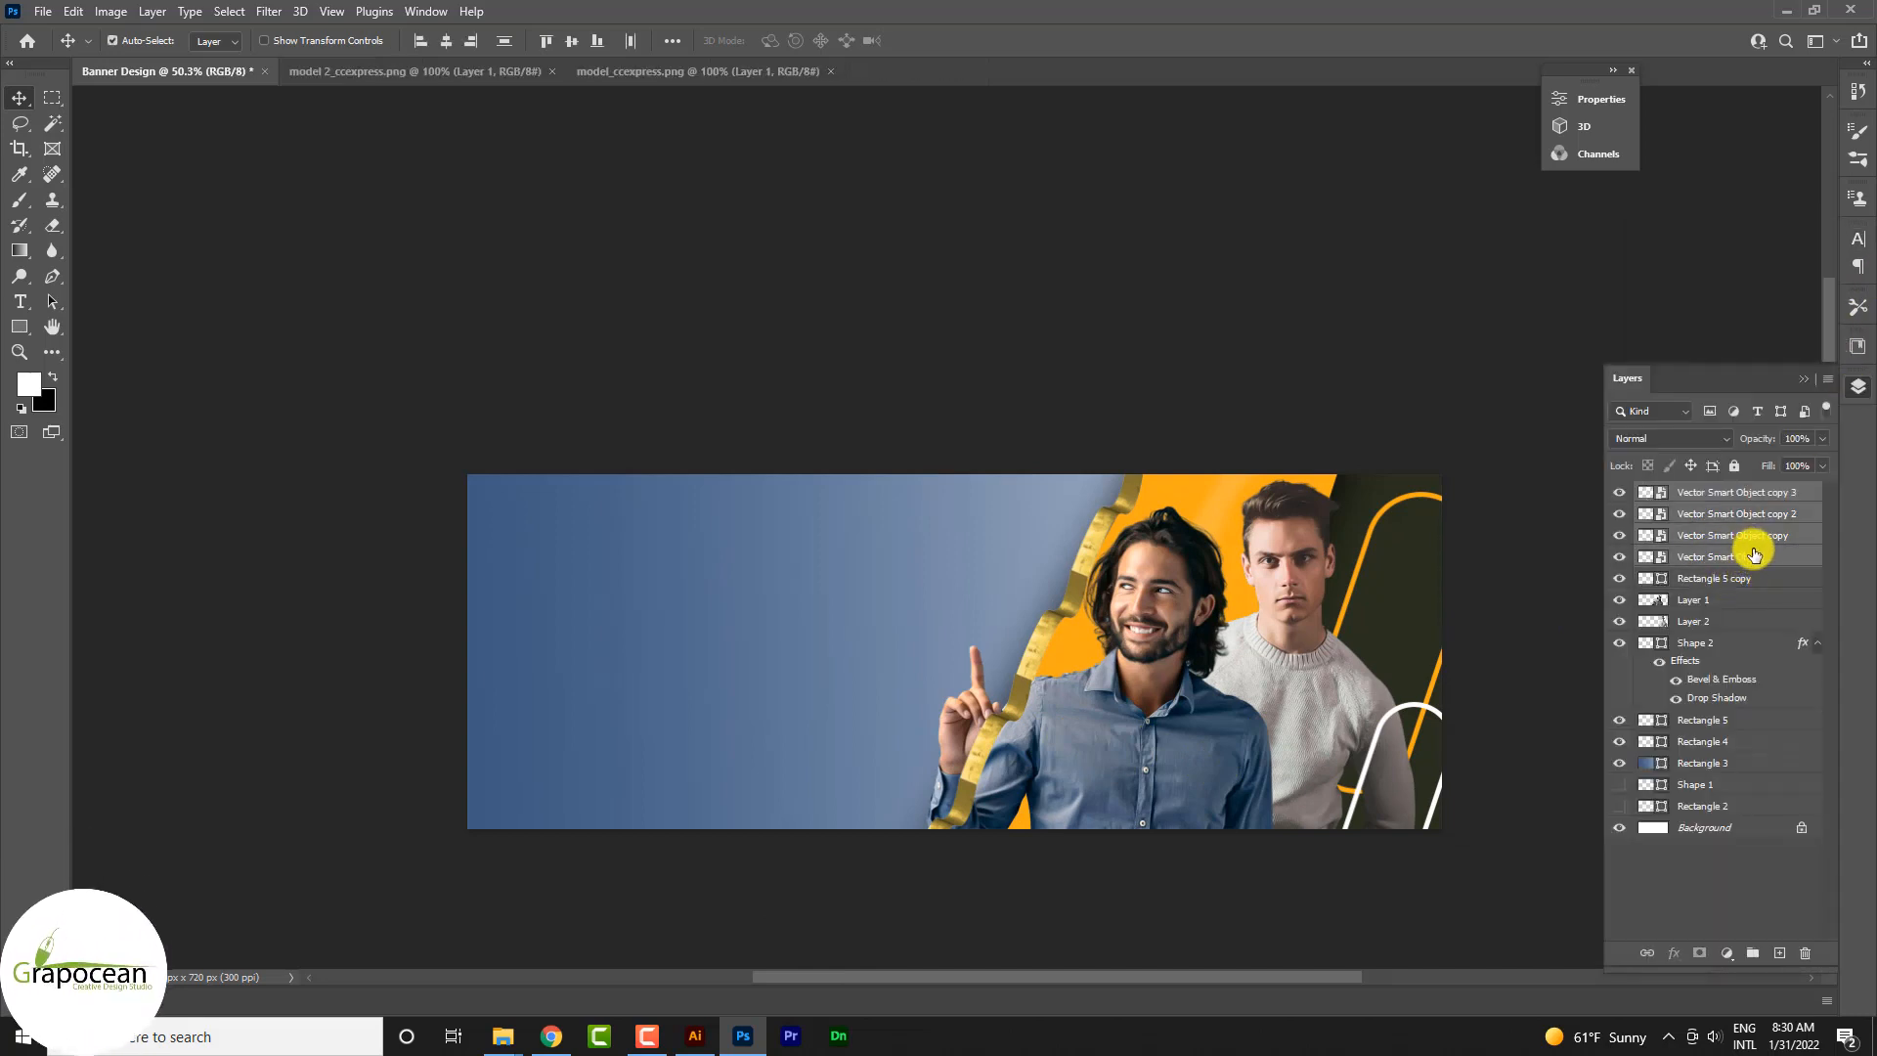
{"action": "left_click_drag", "start_coordinate": [1754, 555], "coordinate": [1692, 746]}
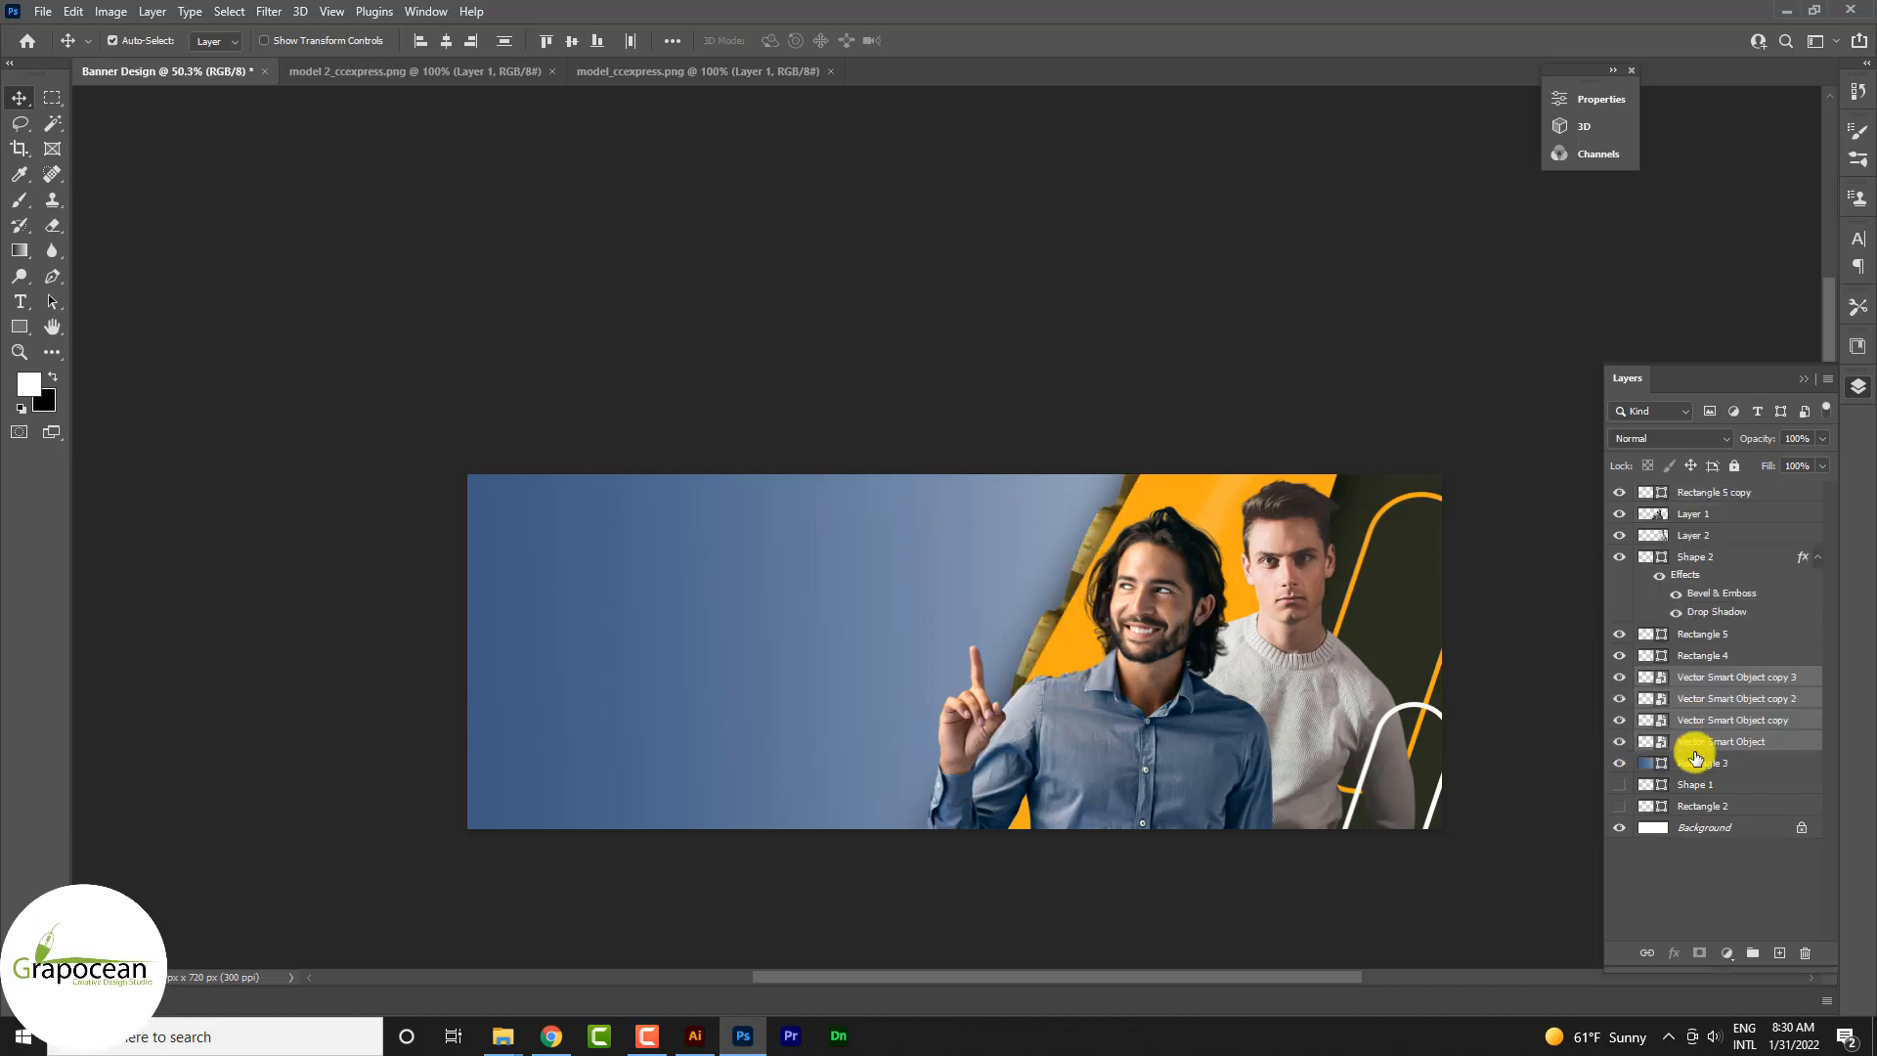
{"action": "left_click_drag", "start_coordinate": [1742, 684], "coordinate": [1731, 557]}
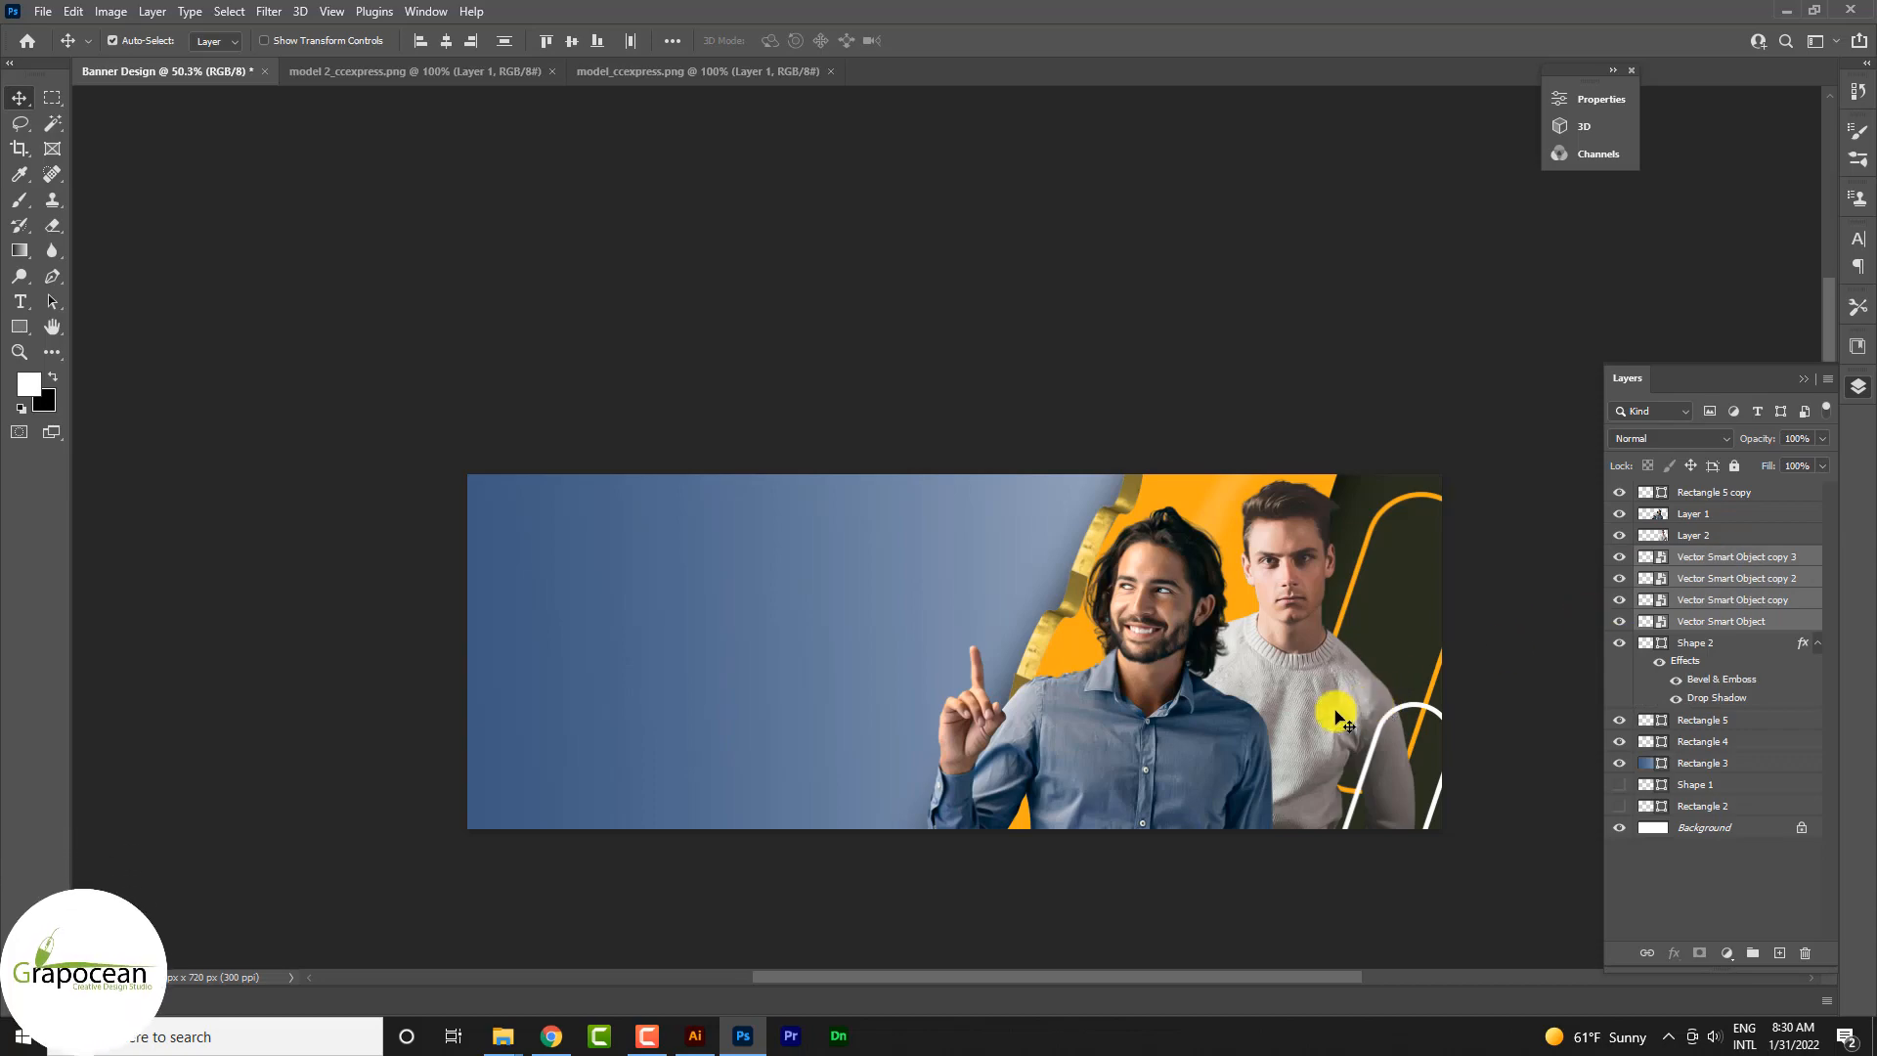
Step: Nudge the ribbon piece beside the pointing man's shoulder slightly so it joins the piece above
{"action": "scroll", "coordinate": [1056, 695], "scroll_direction": "up", "scroll_amount": 4}
{"action": "scroll", "coordinate": [1056, 695], "scroll_direction": "down", "scroll_amount": 3}
{"action": "scroll", "coordinate": [1056, 694], "scroll_direction": "up", "scroll_amount": 3}
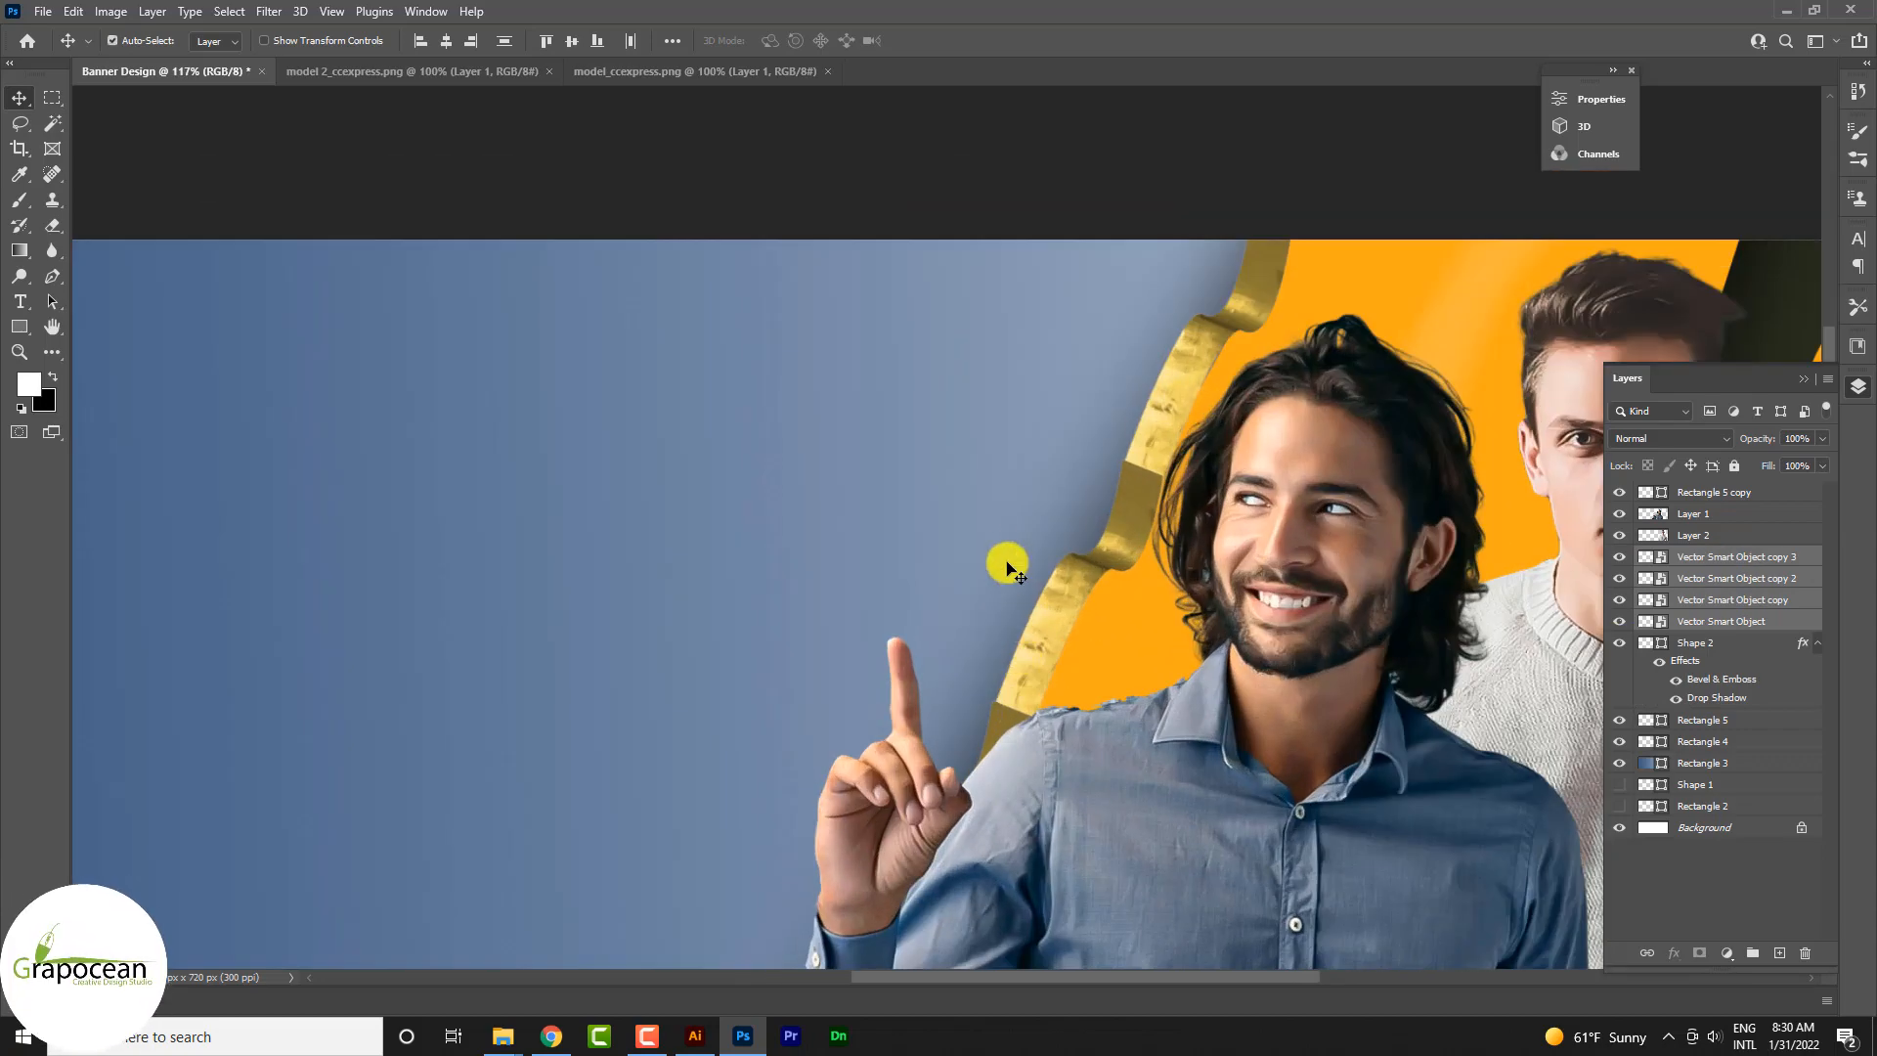
{"action": "left_click", "coordinate": [1008, 568]}
{"action": "scroll", "coordinate": [1034, 649], "scroll_direction": "up", "scroll_amount": 4}
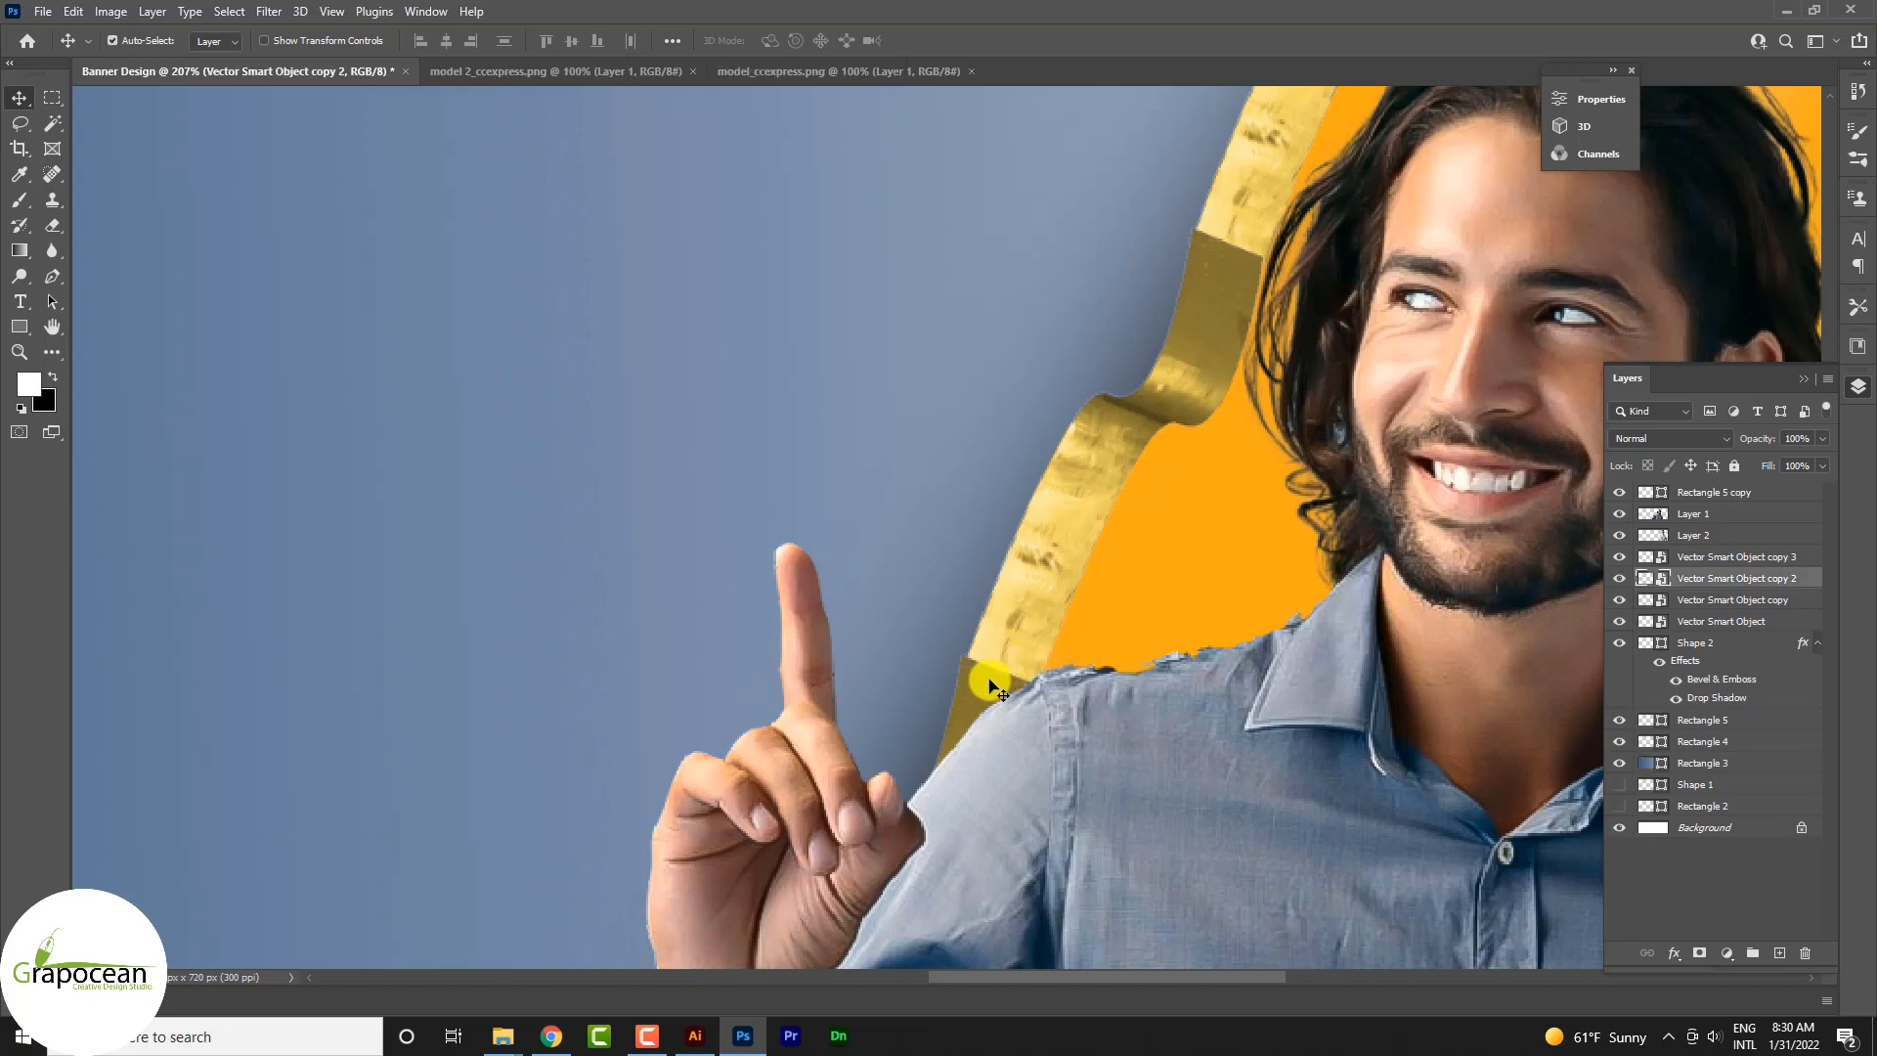
{"action": "left_click_drag", "start_coordinate": [990, 680], "coordinate": [997, 683]}
{"action": "scroll", "coordinate": [1186, 729], "scroll_direction": "down", "scroll_amount": 9}
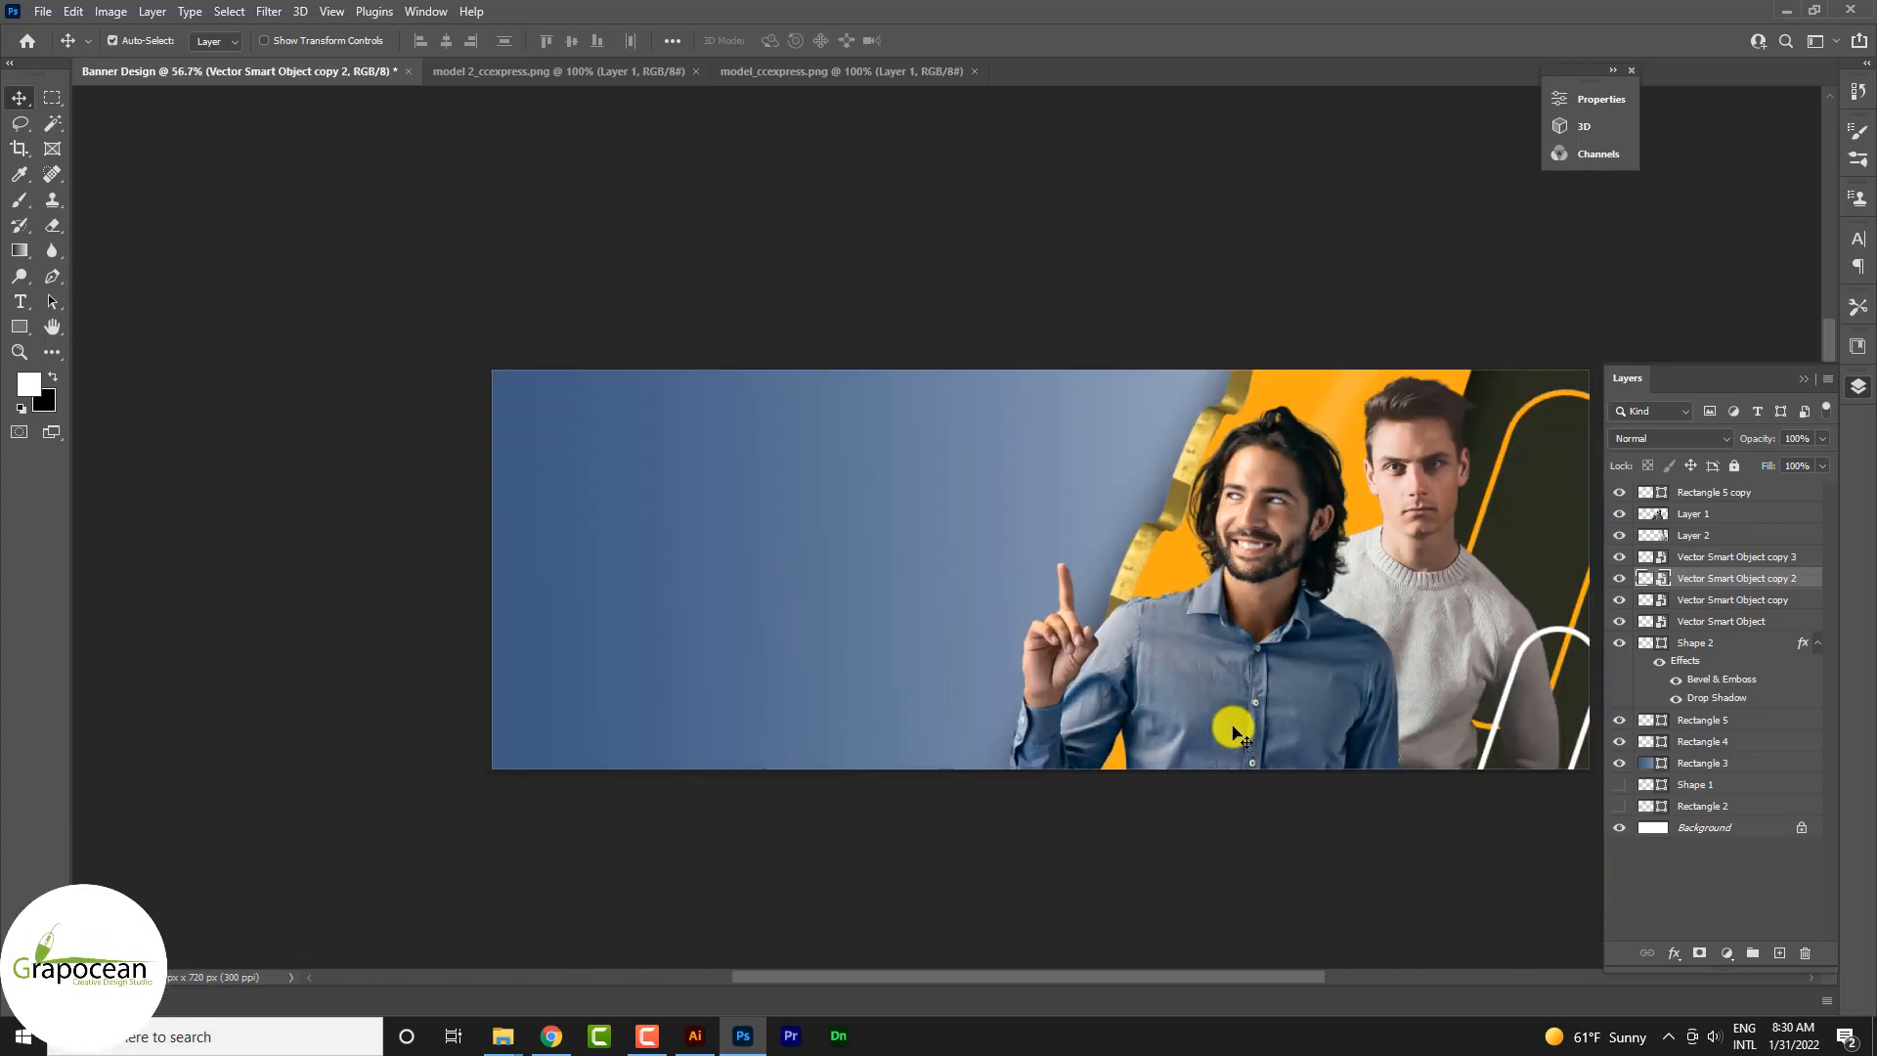
Step: Scale all four gold ribbon pieces together to 105.62% and apply the transform
{"action": "left_click", "coordinate": [1742, 587], "text": "shift"}
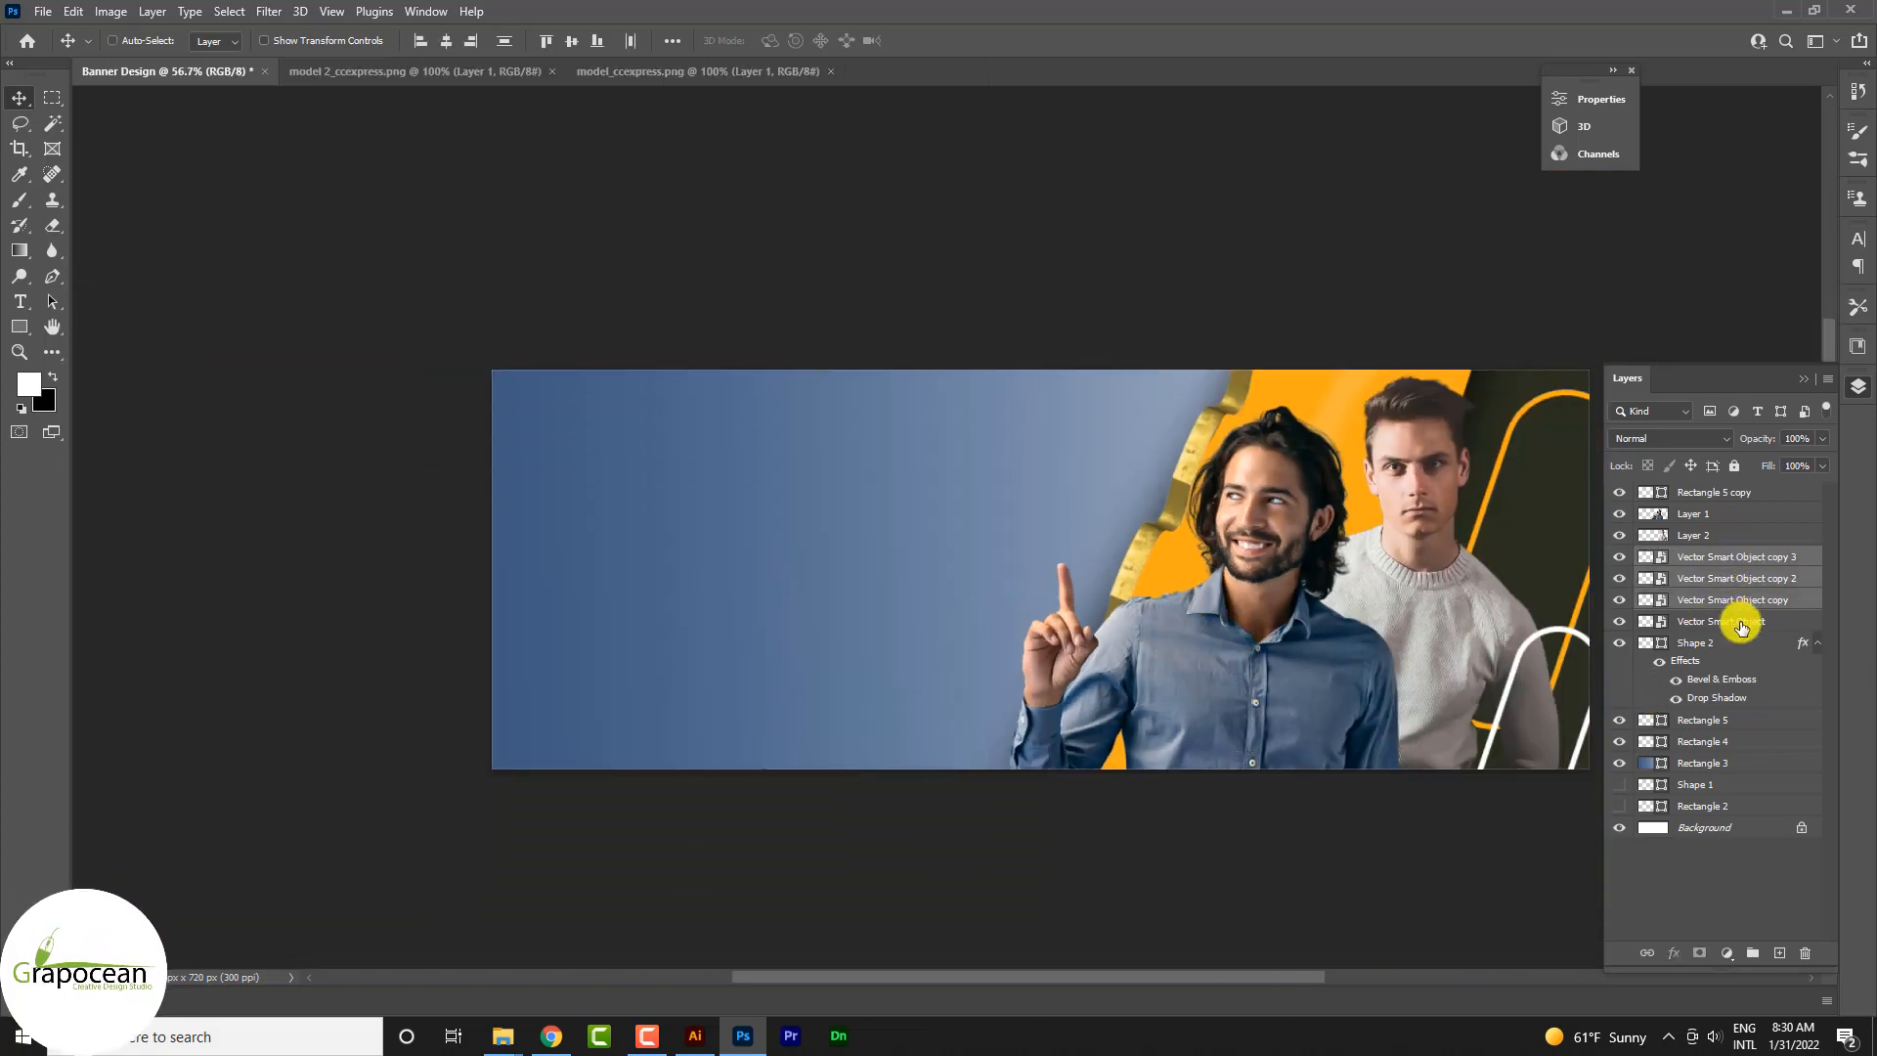
{"action": "left_click", "coordinate": [1742, 624], "text": "shift"}
{"action": "key", "text": "ctrl+t"}
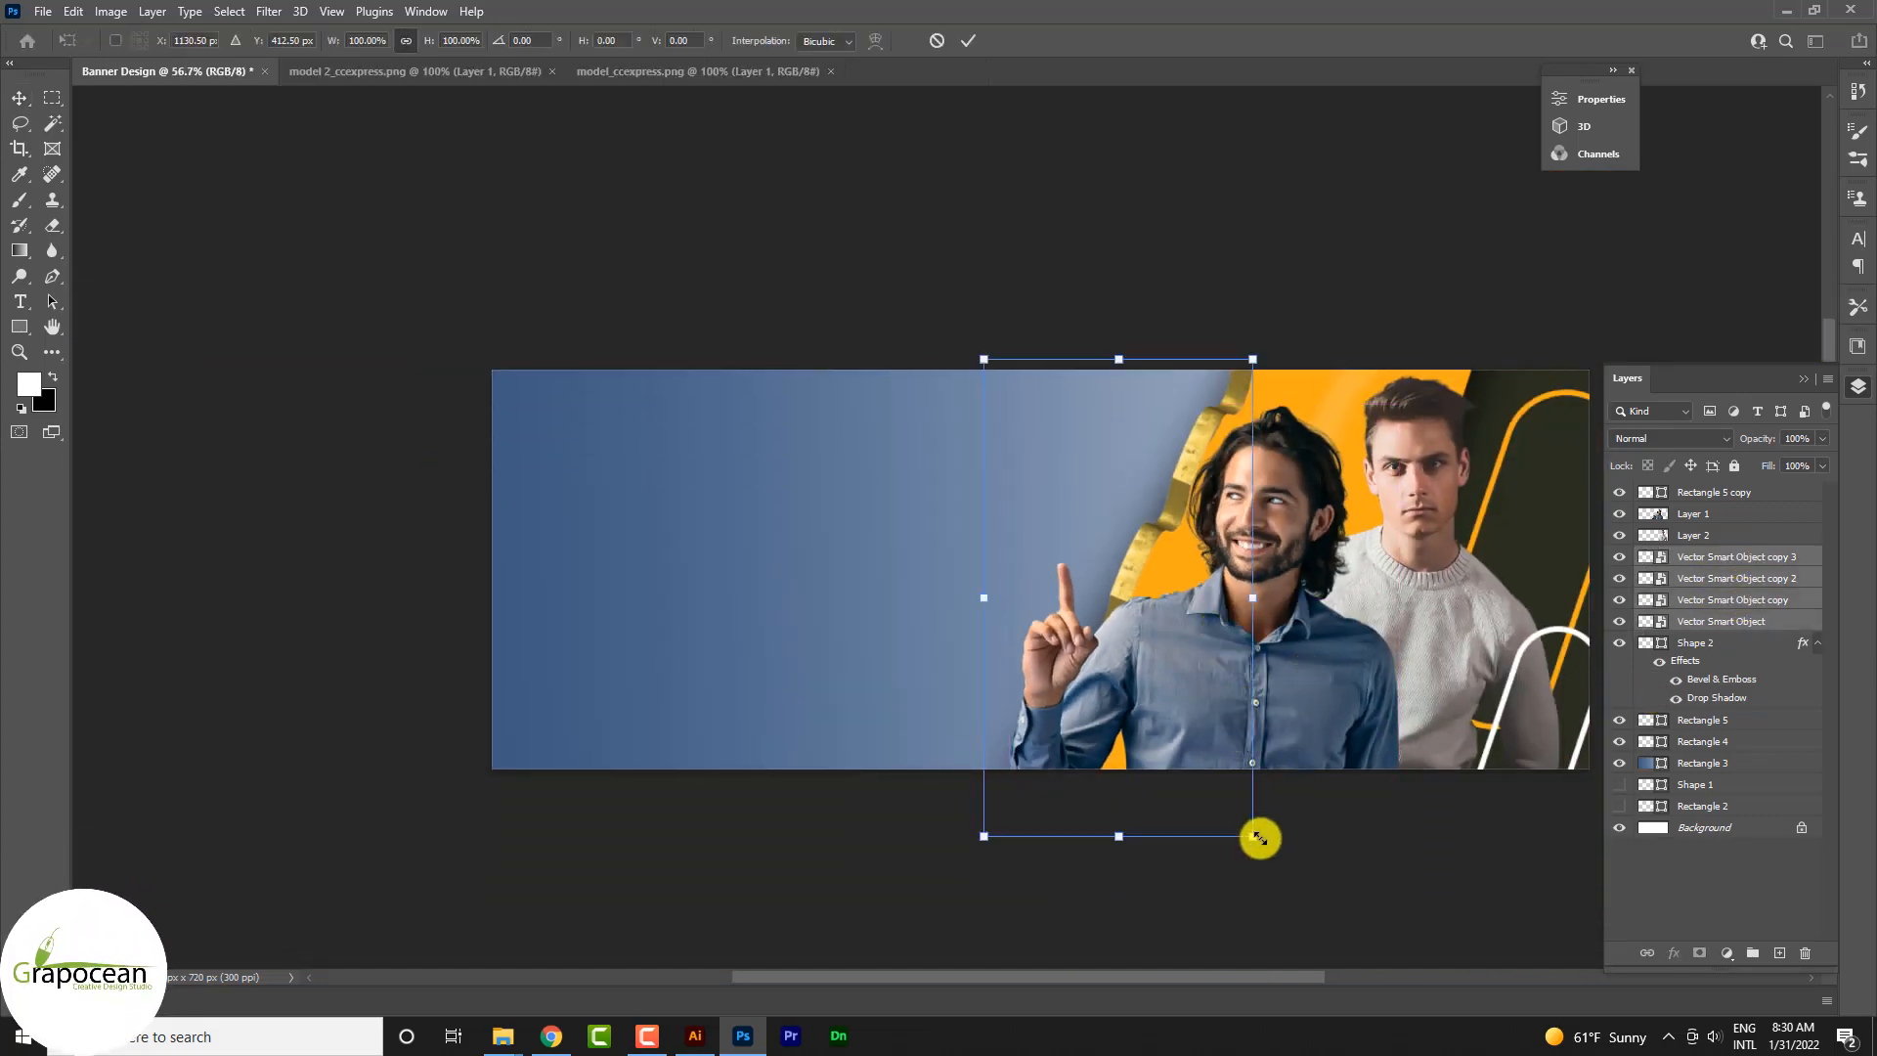
{"action": "left_click_drag", "start_coordinate": [1259, 838], "coordinate": [1201, 779]}
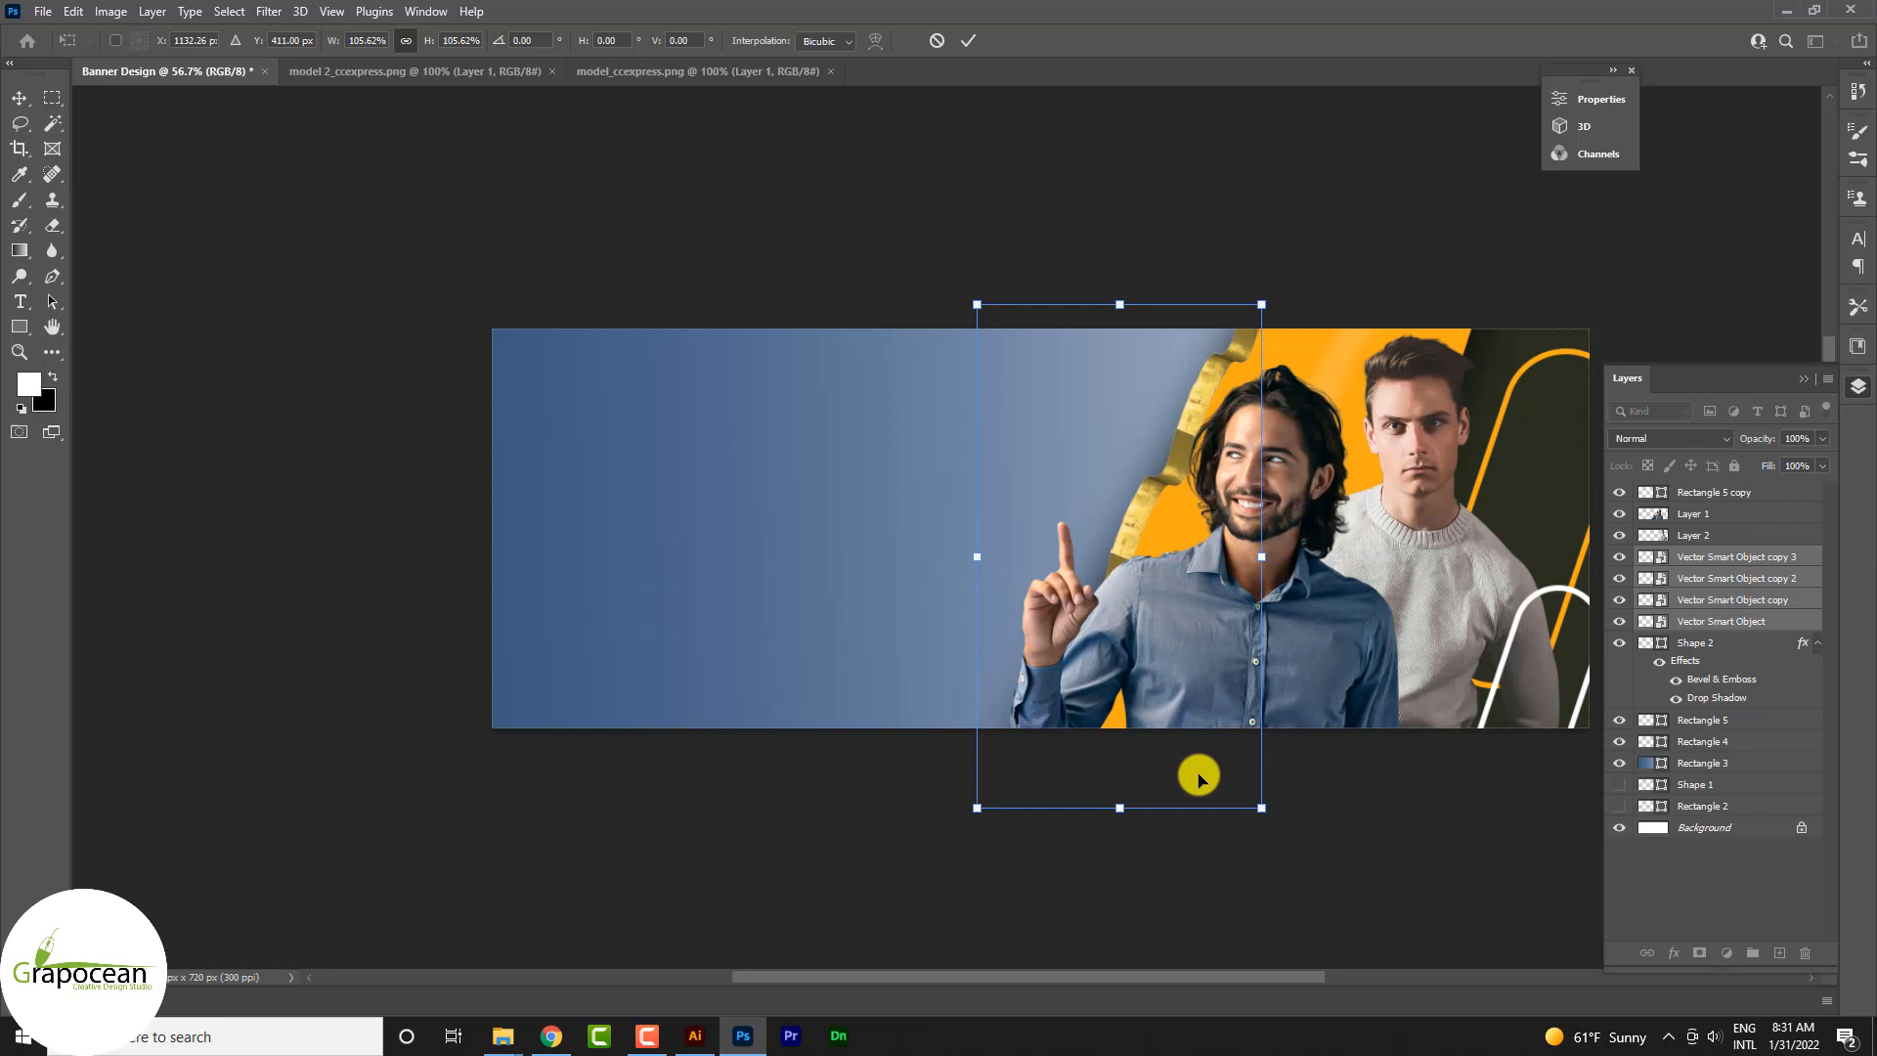
{"action": "left_click", "coordinate": [967, 40]}
Step: Duplicate the four gold ribbon layers and shift the copies toward the blue side of the band's edge
{"action": "key", "text": "ctrl+j"}
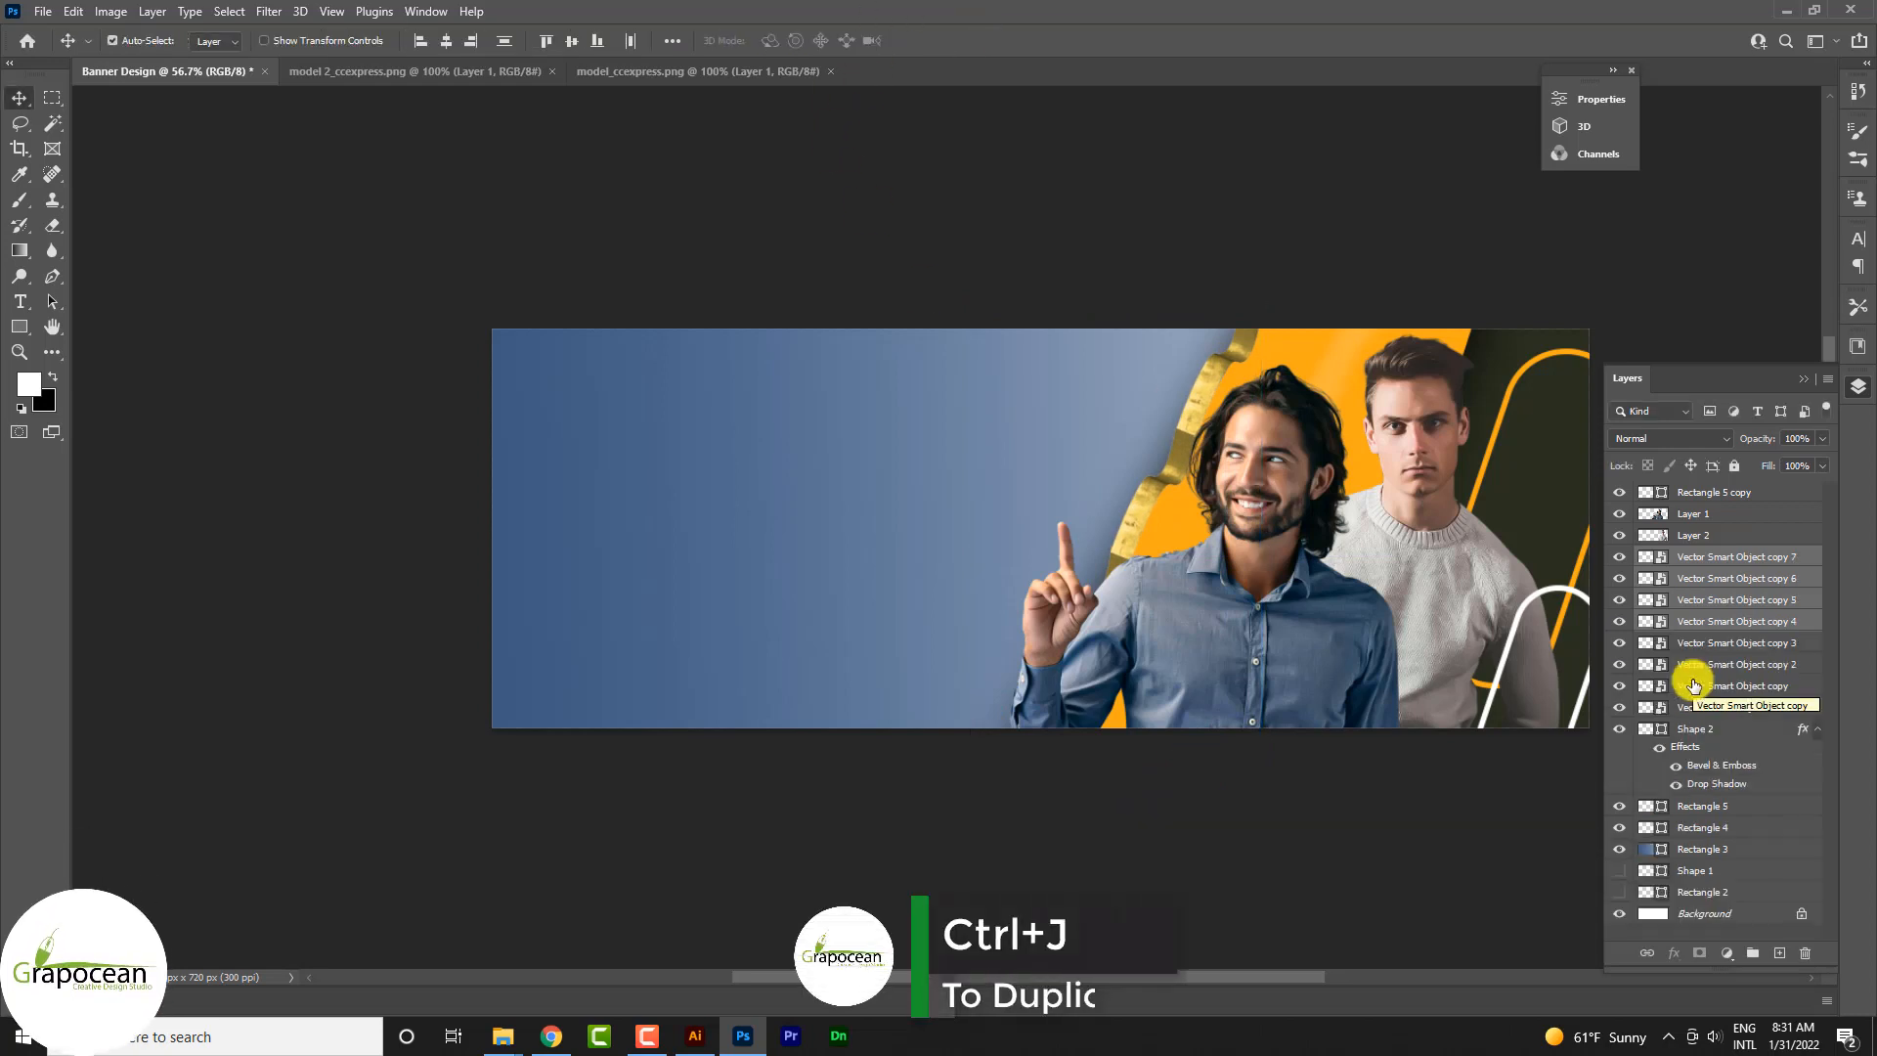
{"action": "key", "text": "ctrl+t"}
{"action": "left_click_drag", "start_coordinate": [1154, 527], "coordinate": [1108, 507]}
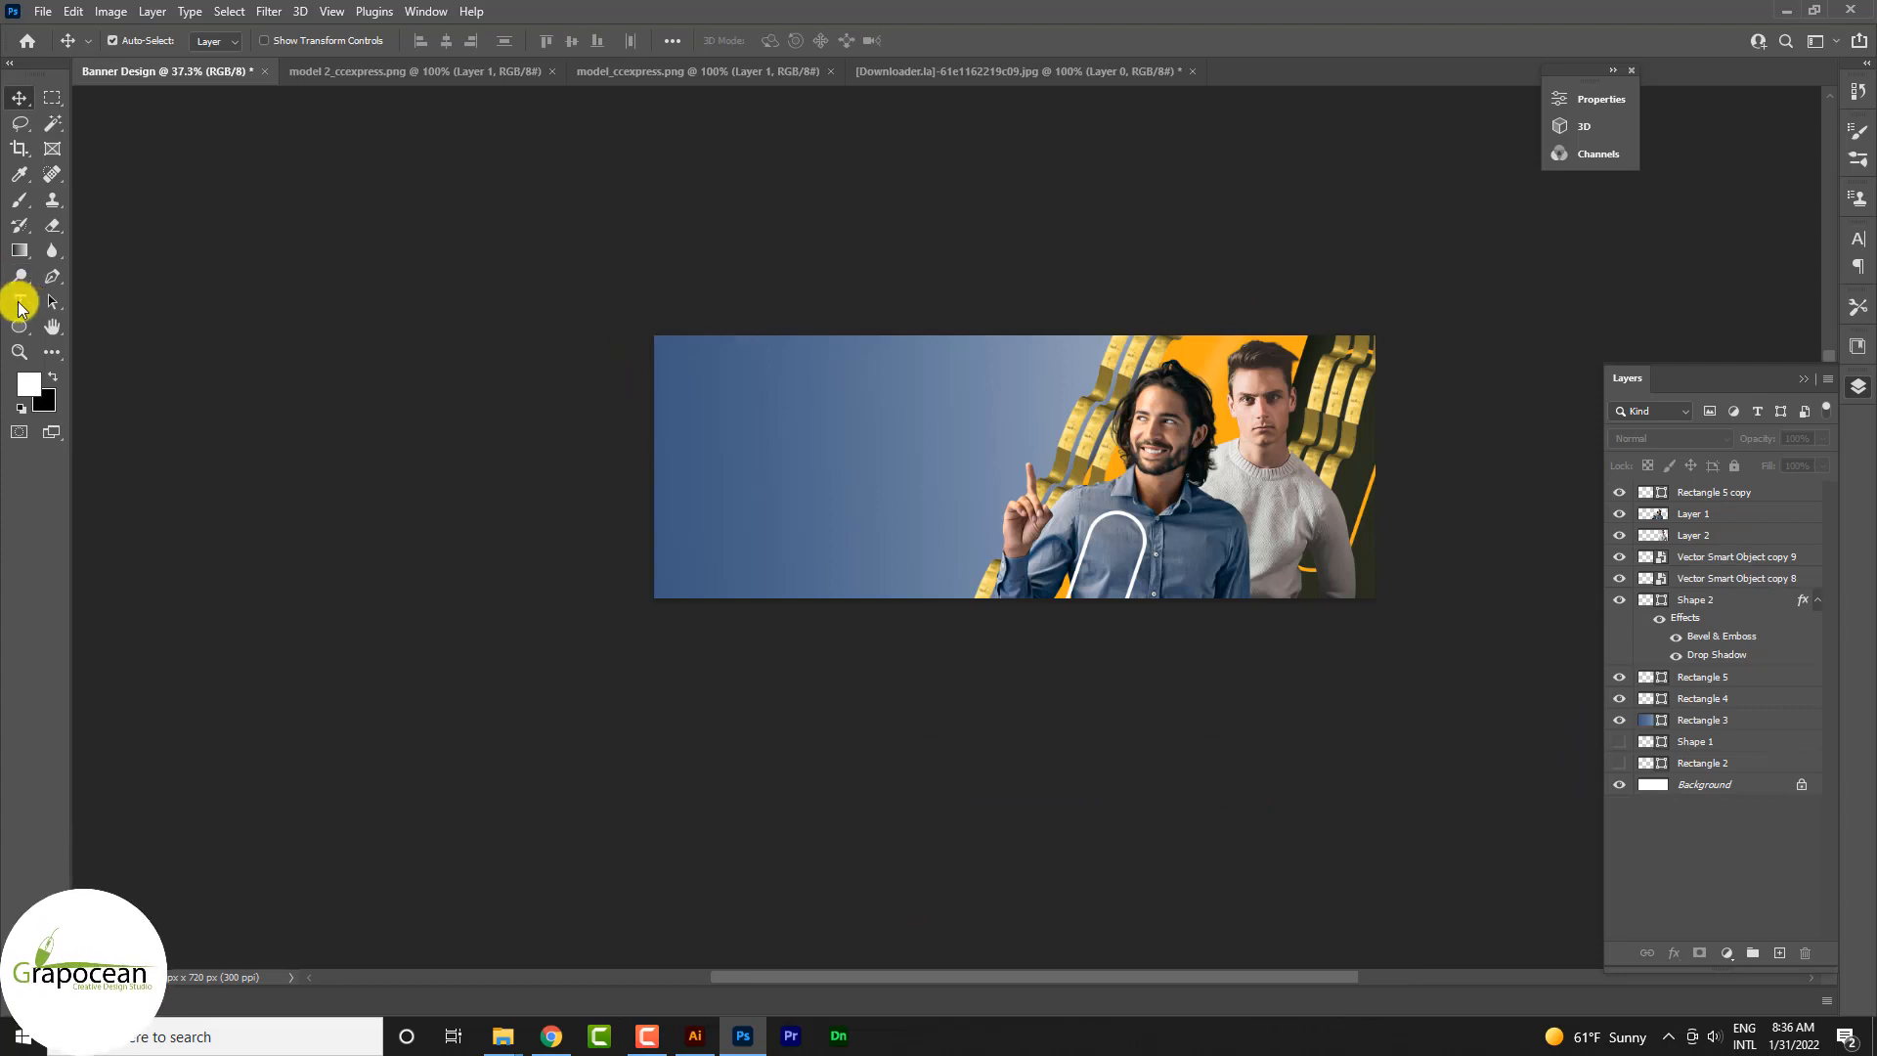
Step: Add the white heading FASHION in Anton 22.66 pt on the blue area of the banner
{"action": "left_click", "coordinate": [19, 303]}
{"action": "left_click", "coordinate": [765, 419]}
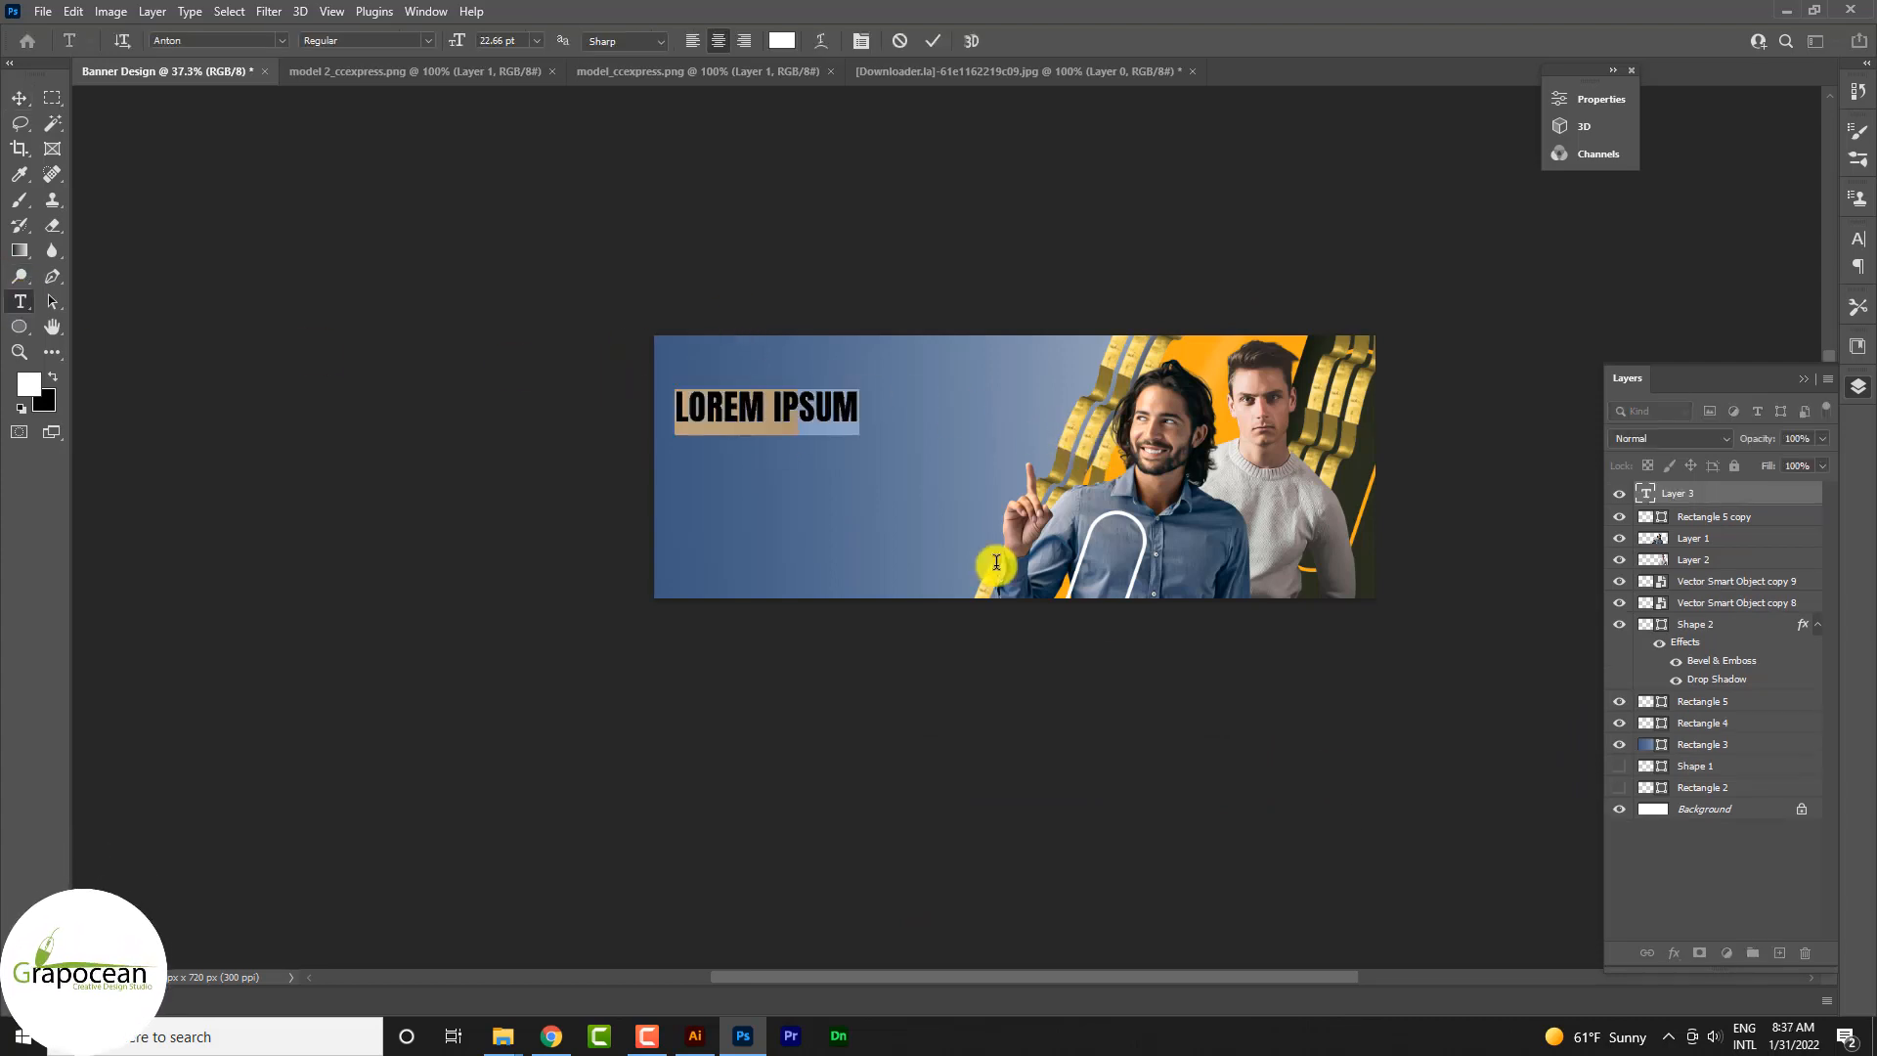
{"action": "type", "text": "FASHION"}
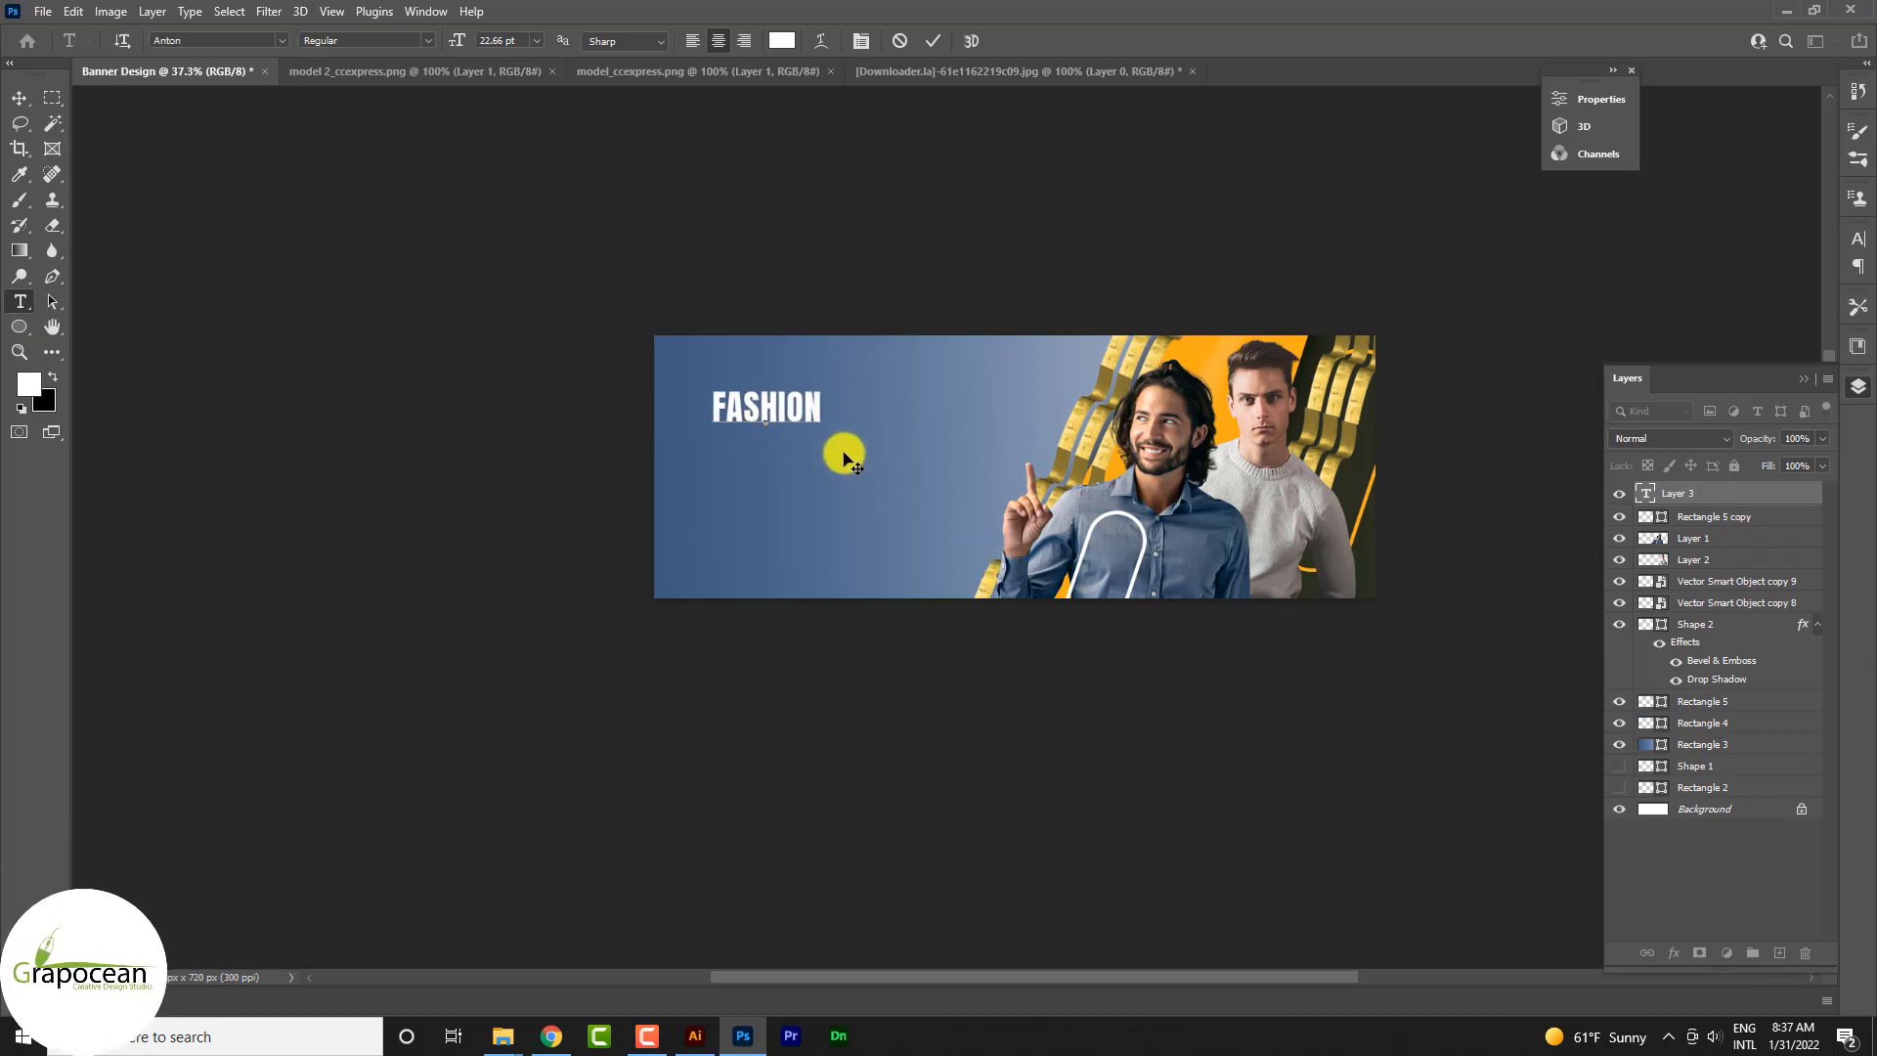
{"action": "left_click", "coordinate": [19, 97]}
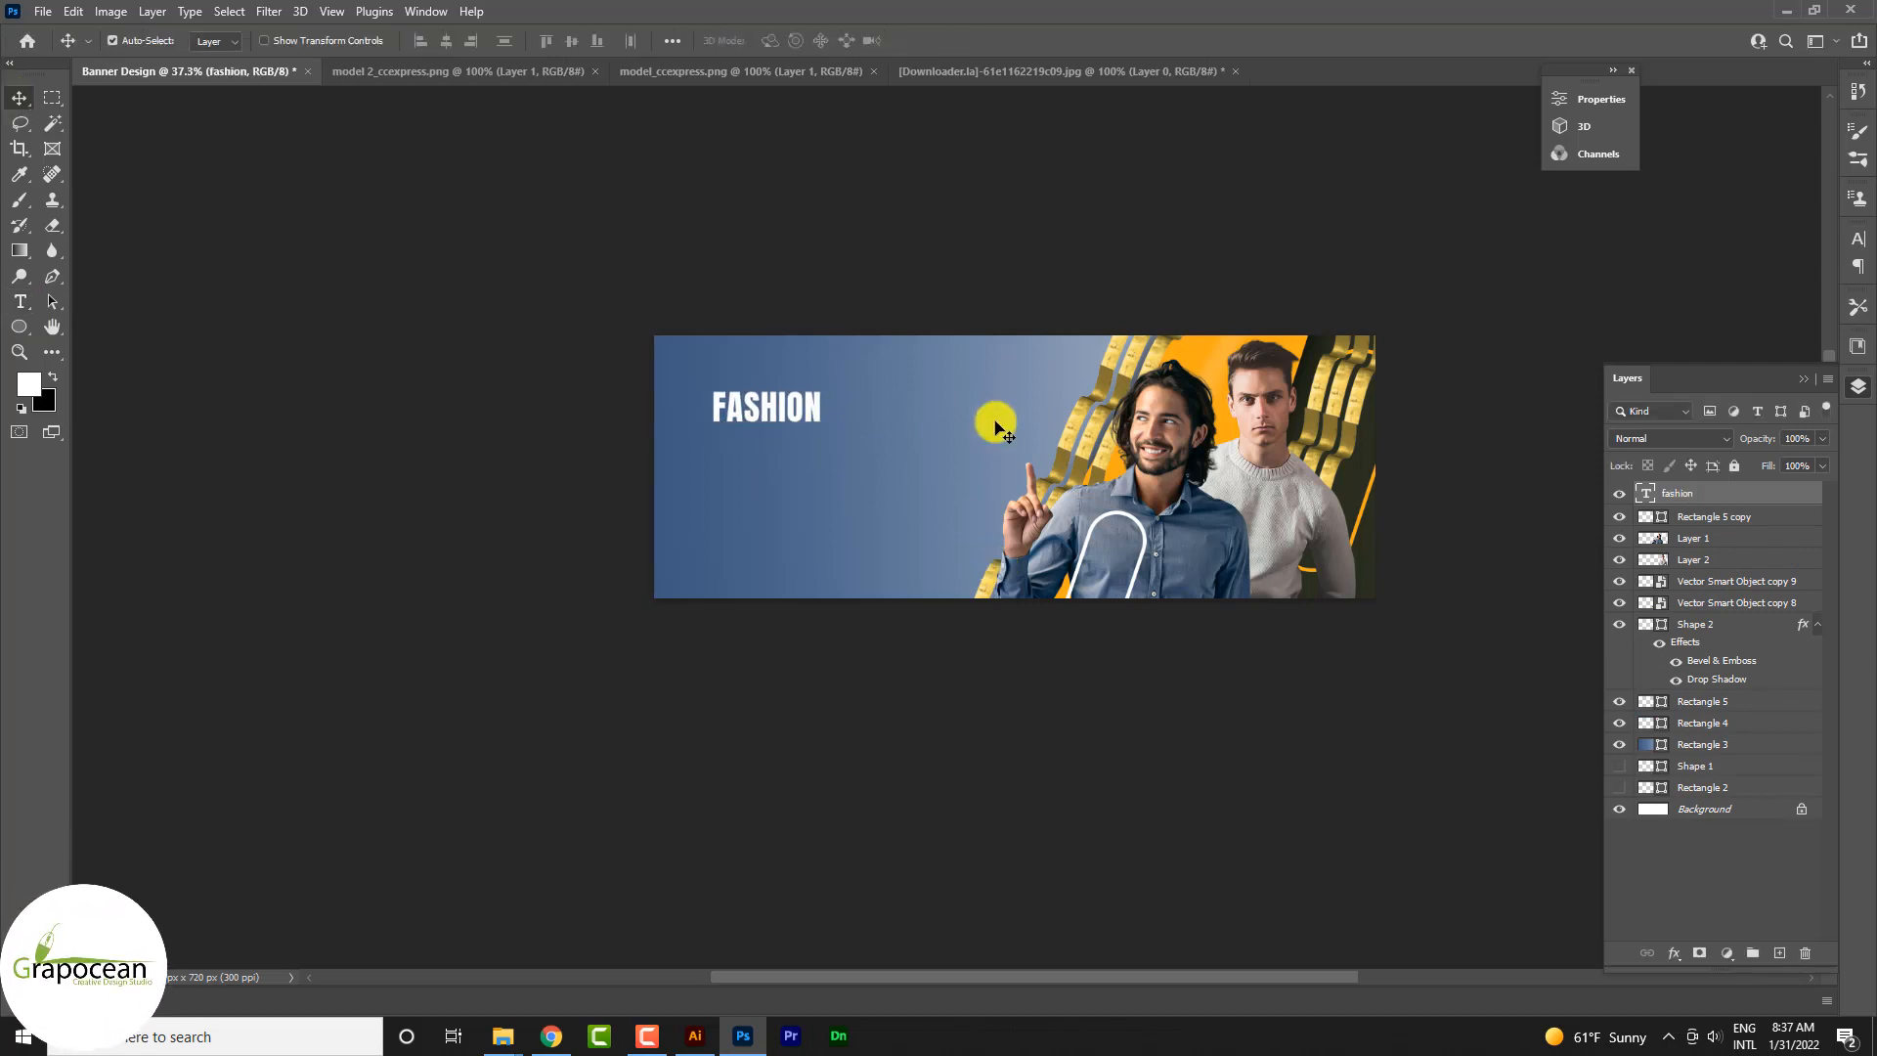
Step: Duplicate the FASHION heading just beneath itself and replace the copy's text with SALES BANNER DESIGN
{"action": "left_click_drag", "start_coordinate": [954, 430], "coordinate": [913, 477], "text": "alt"}
{"action": "left_click", "coordinate": [19, 301]}
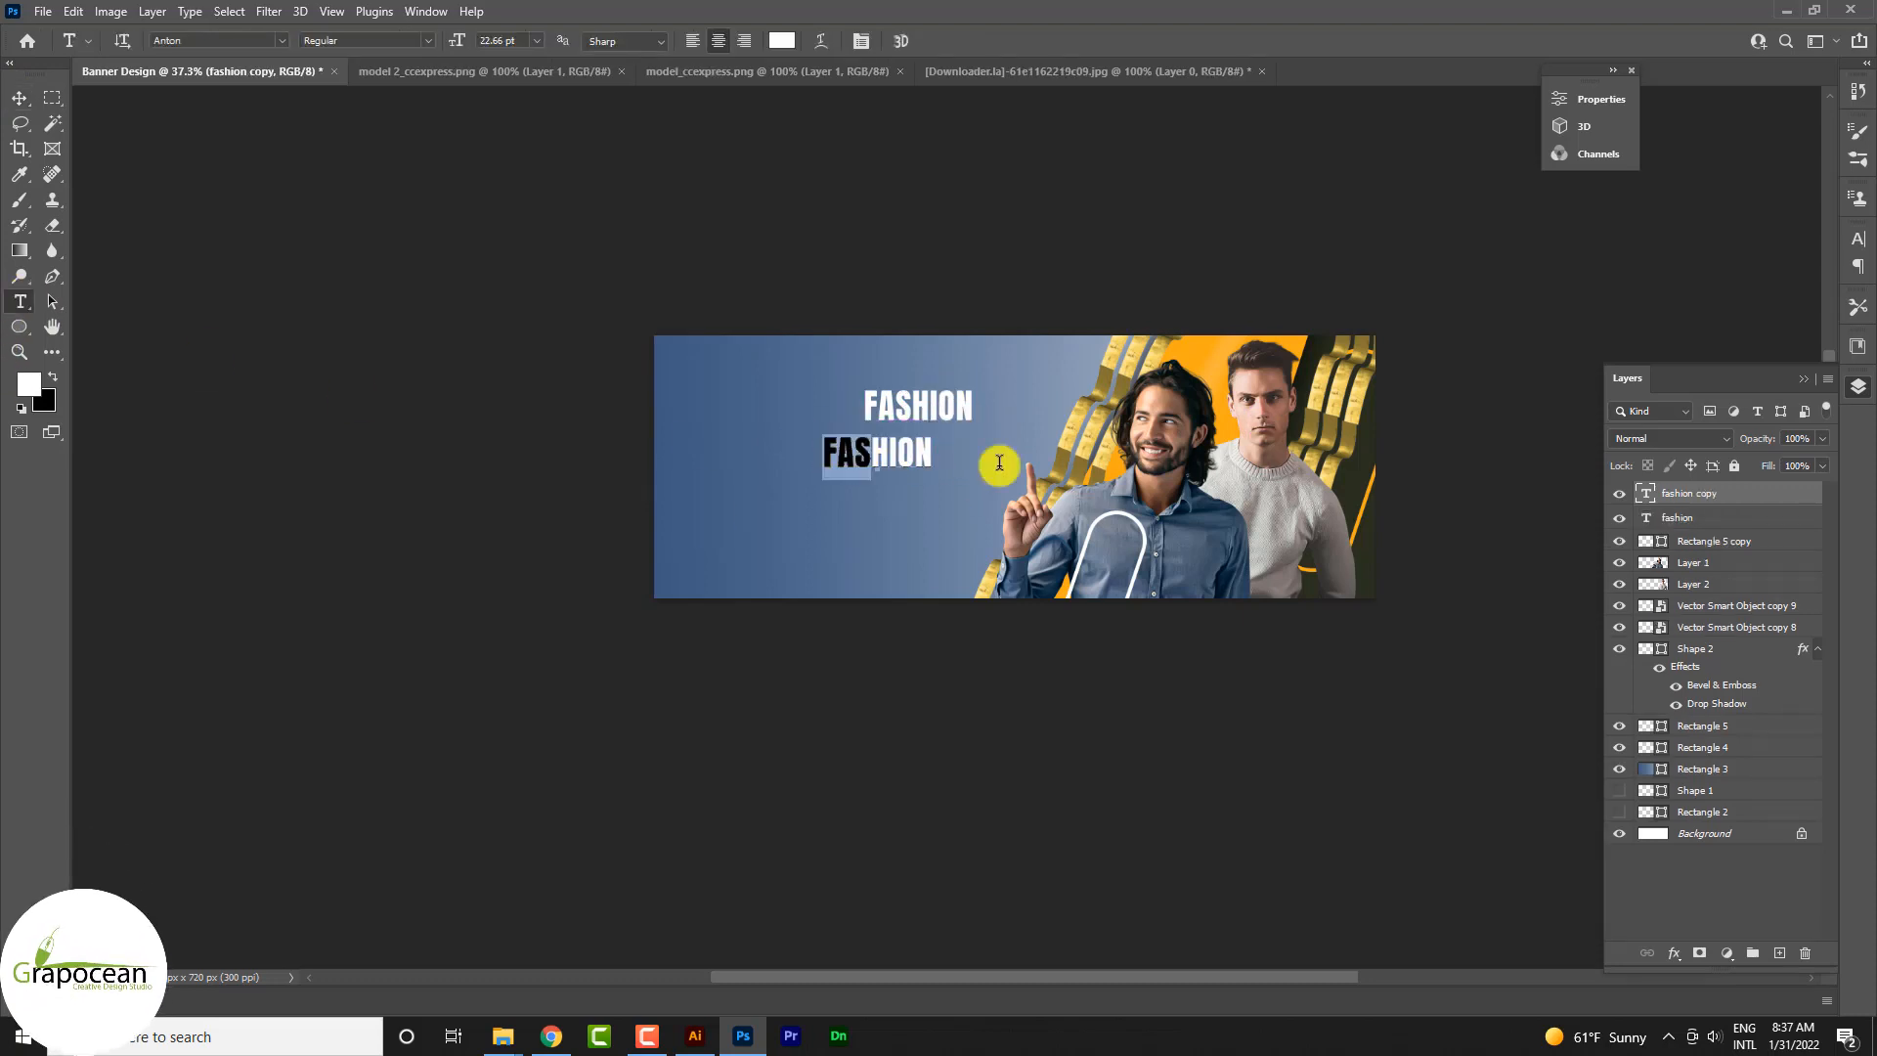
{"action": "key", "text": "ctrl+a"}
{"action": "key", "text": "BackSpace"}
{"action": "type", "text": "SA"}
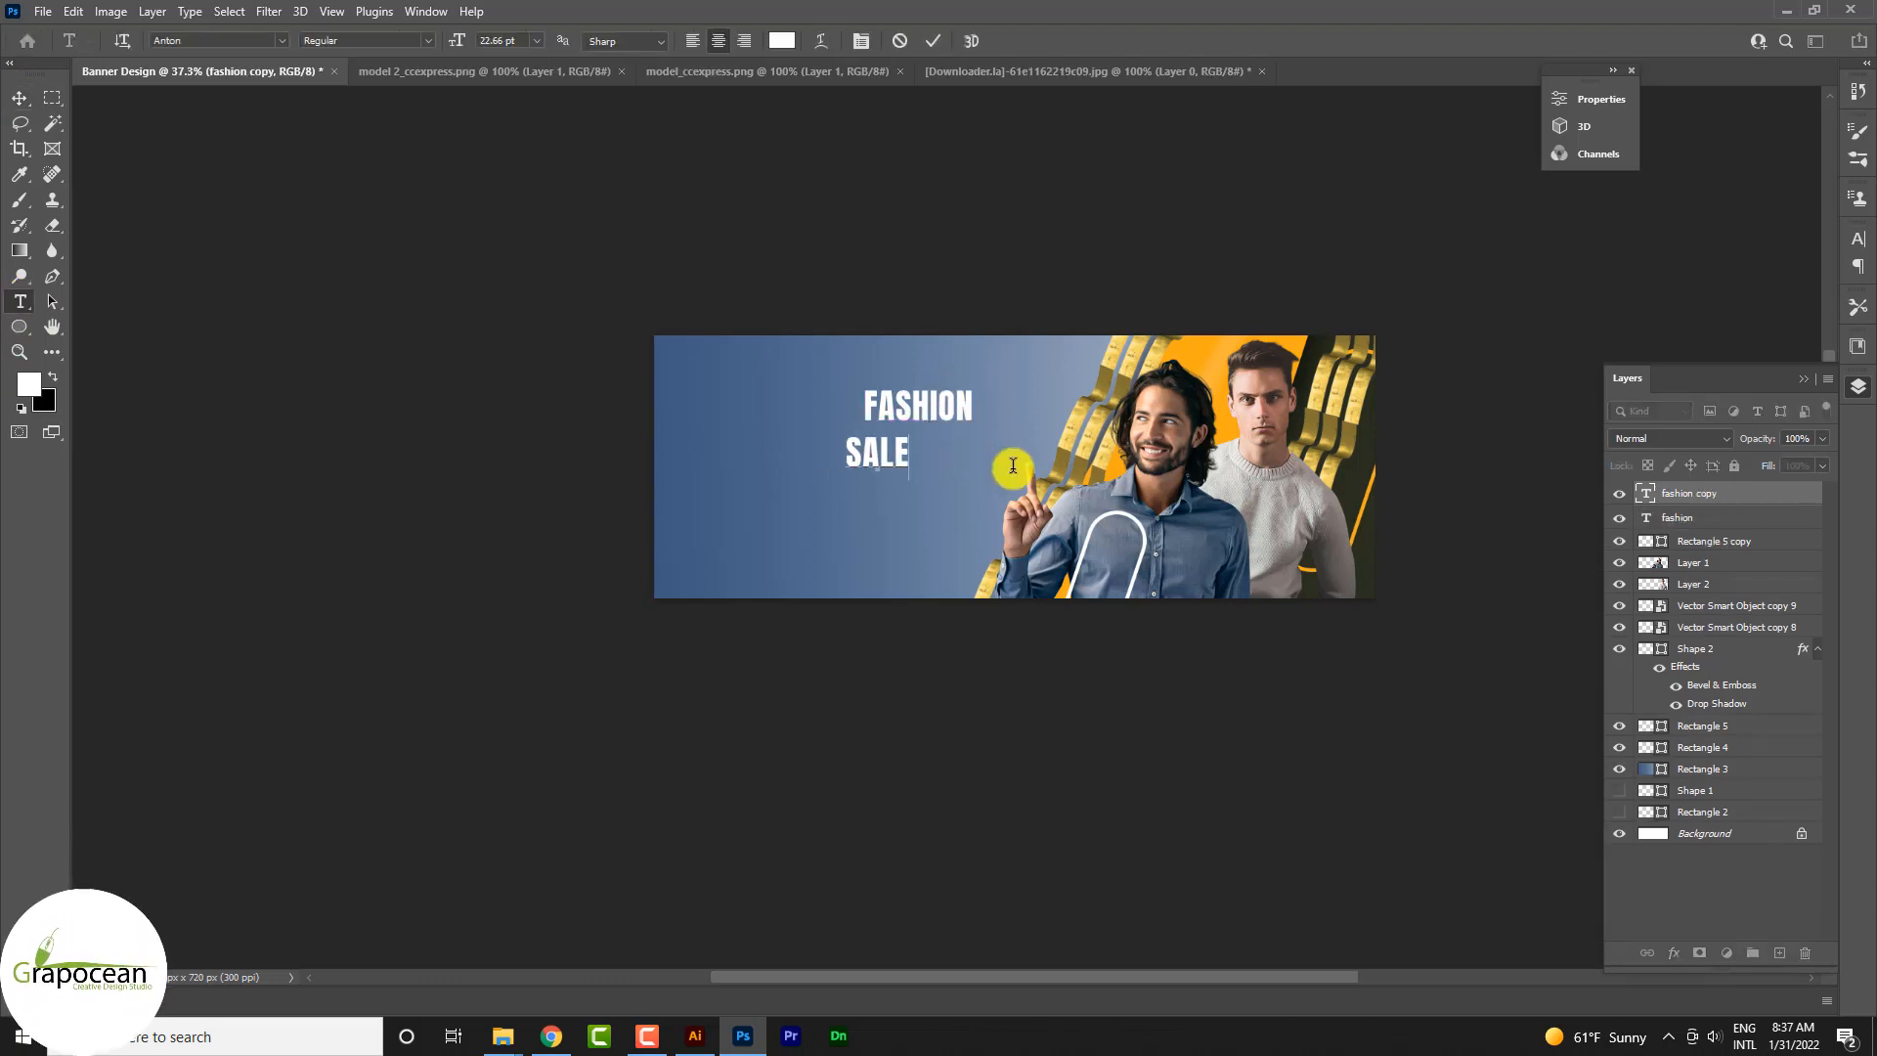
{"action": "type", "text": "LES BANNER DESIGN"}
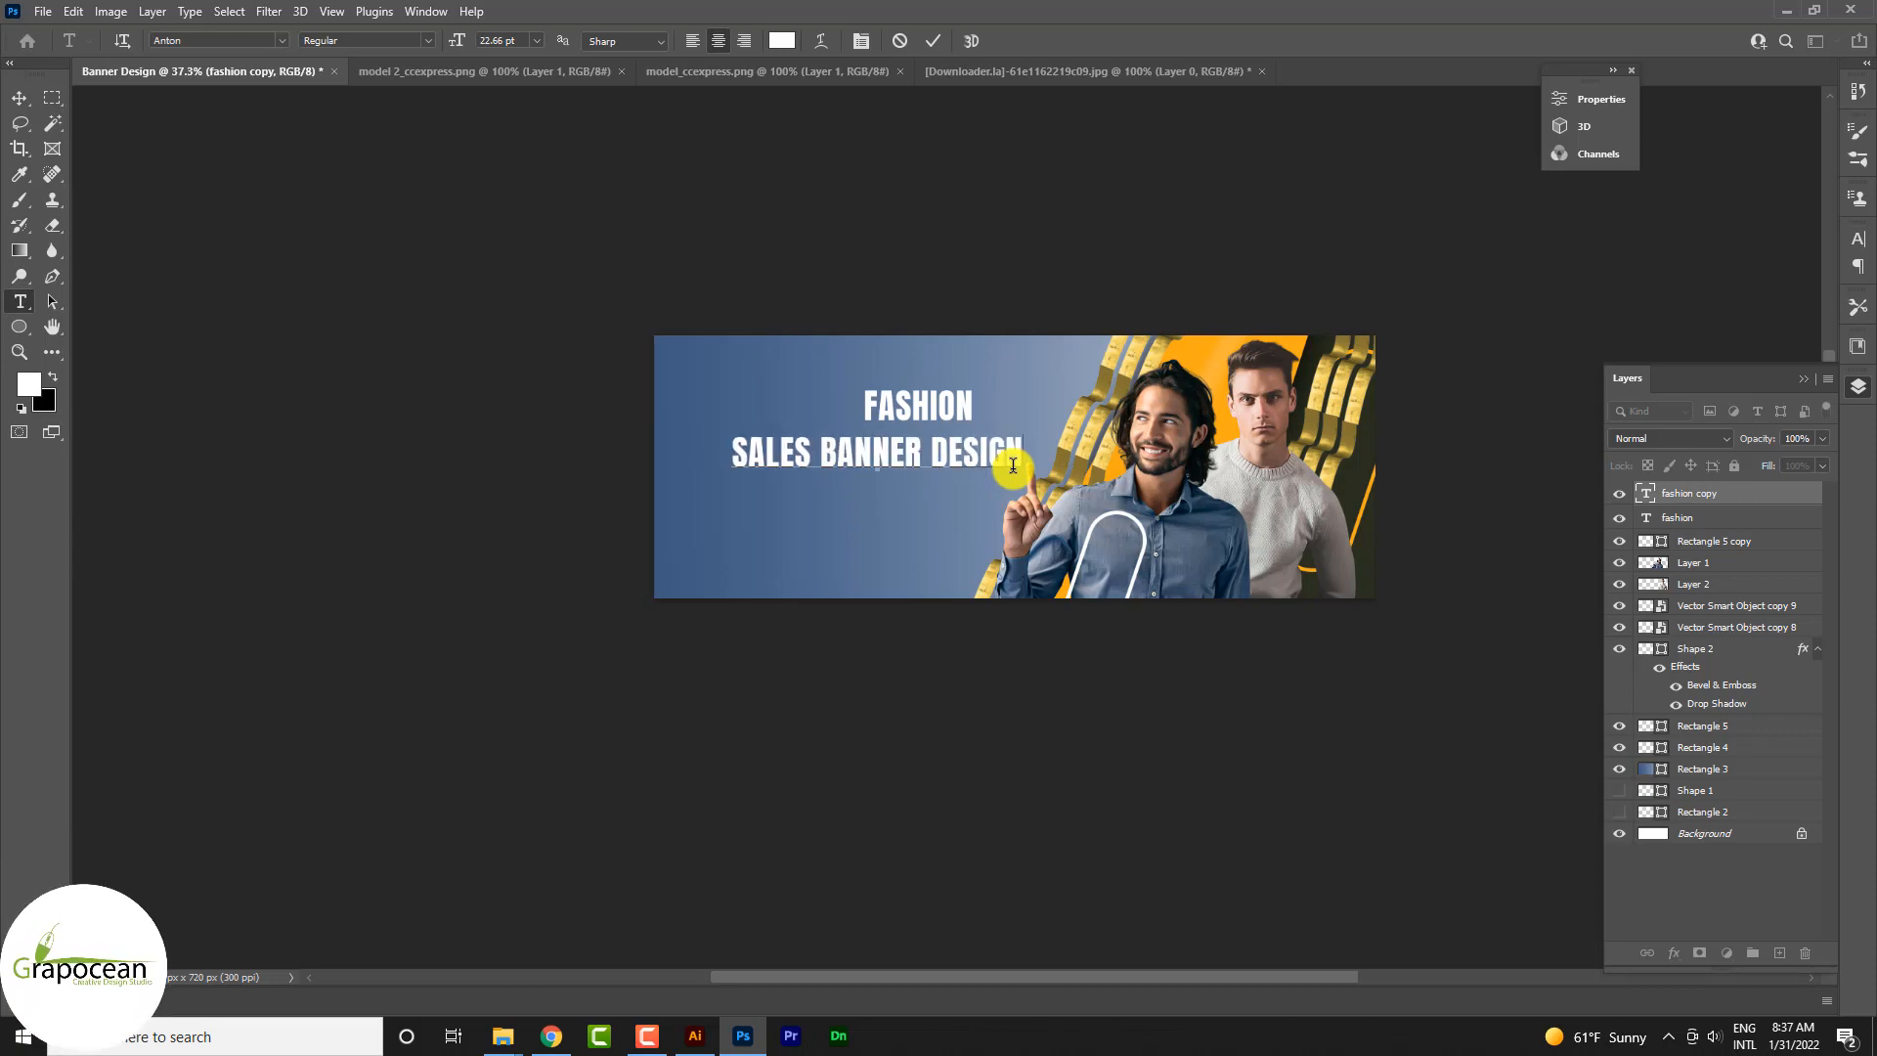
Step: Set the SALES BANNER DESIGN text to the Source Serif 4 font at 14 pt
{"action": "key", "text": "ctrl+a"}
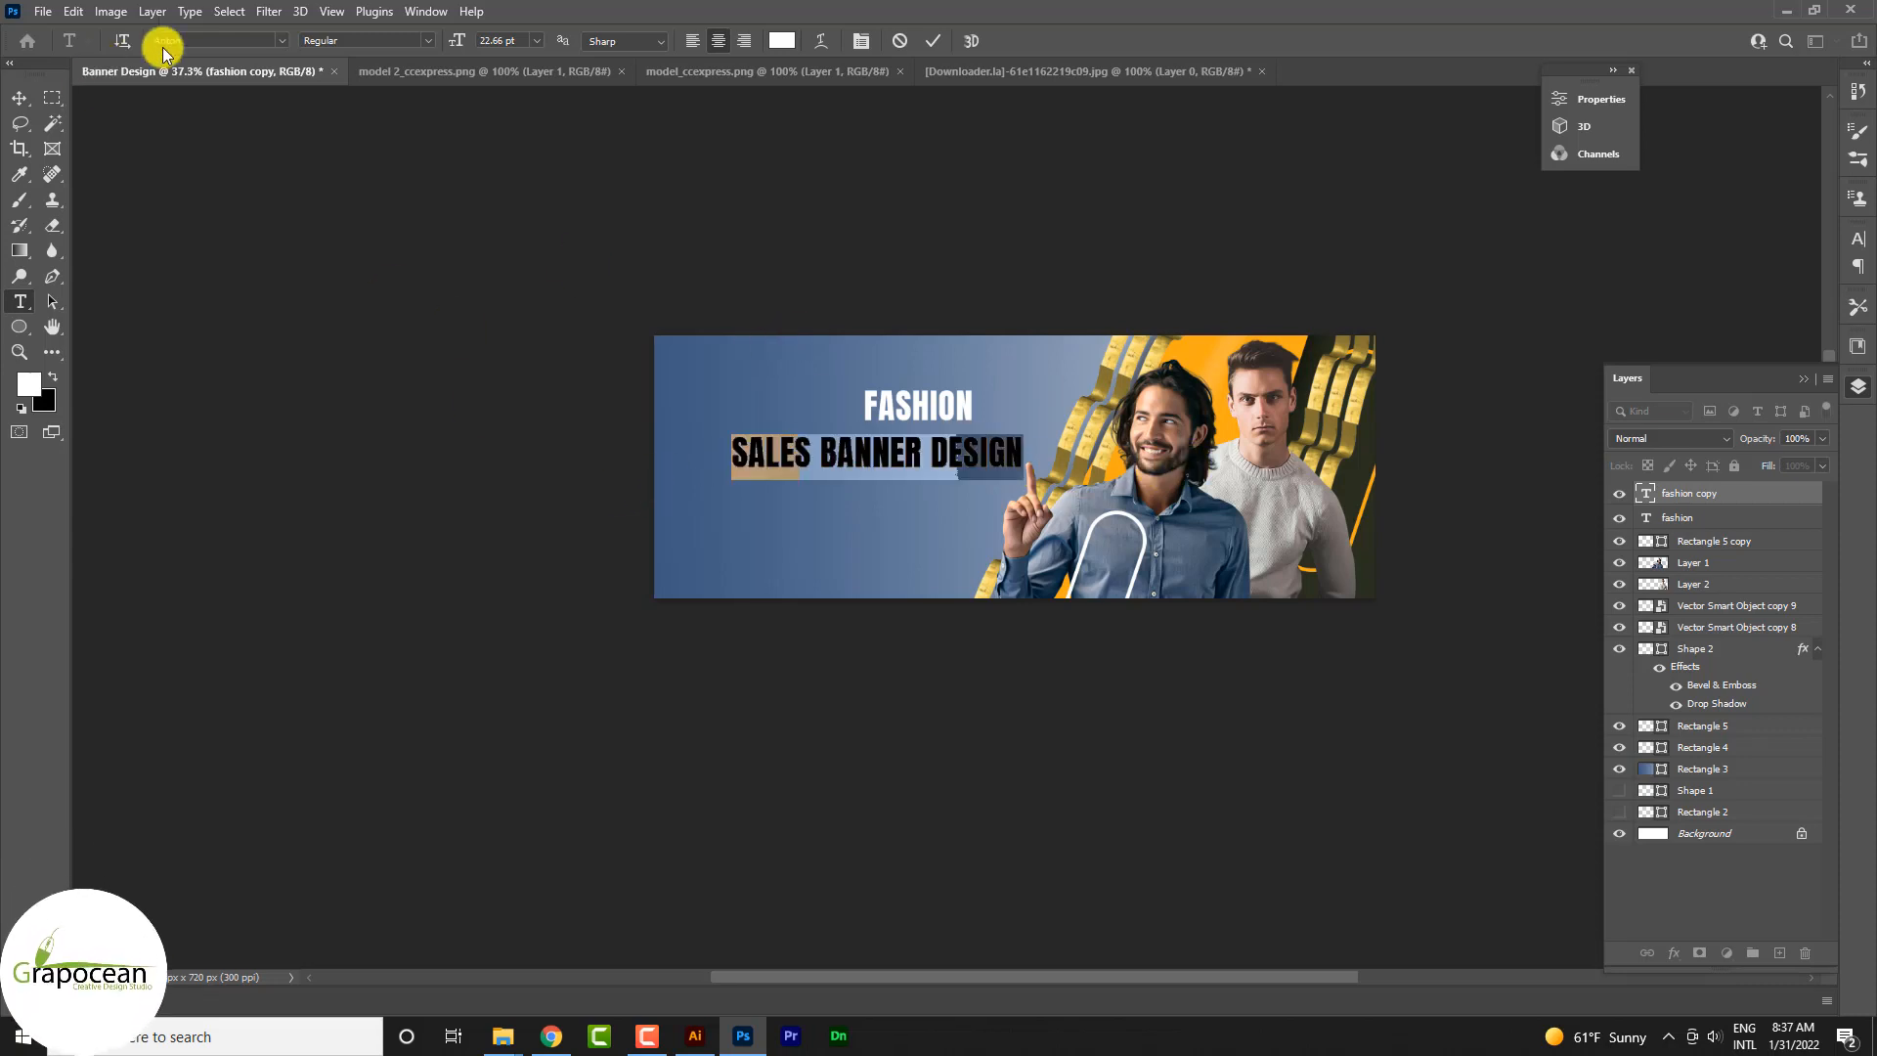
{"action": "left_click", "coordinate": [280, 40]}
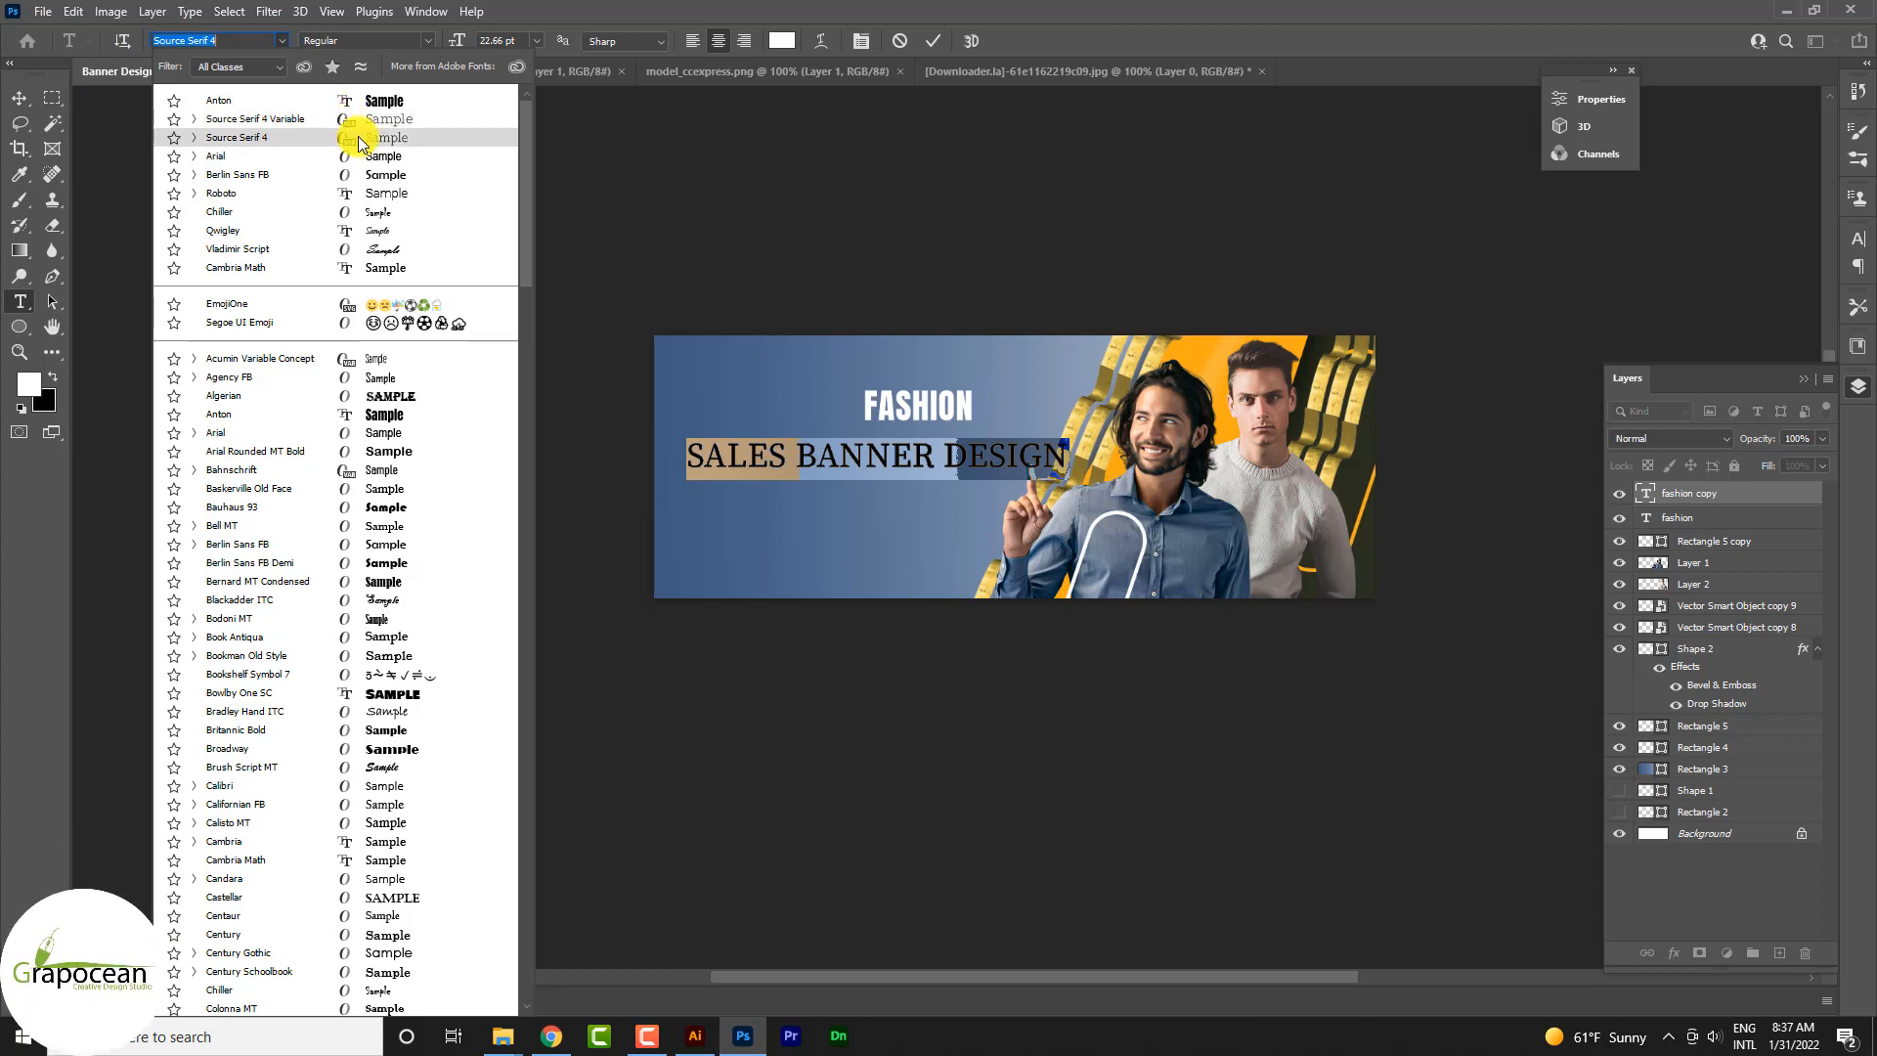
{"action": "left_click", "coordinate": [358, 137]}
{"action": "left_click", "coordinate": [503, 40]}
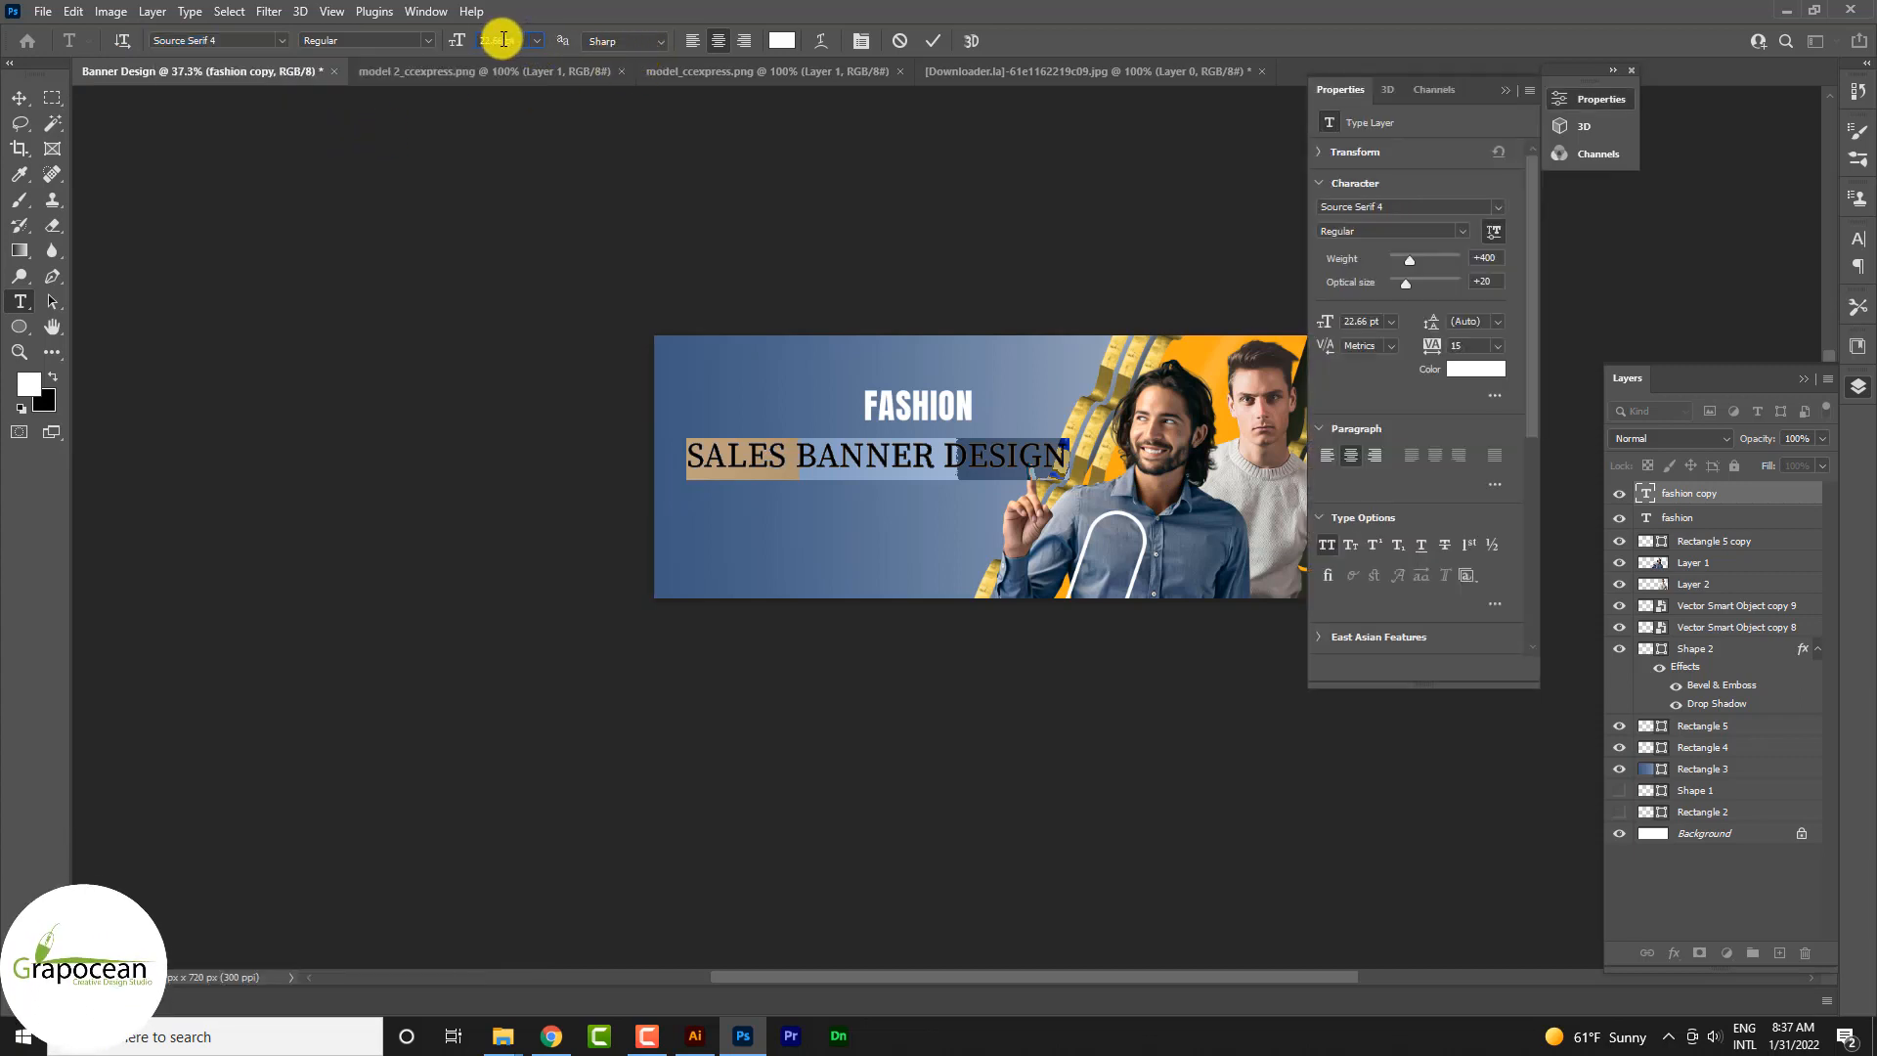
{"action": "type", "text": "14"}
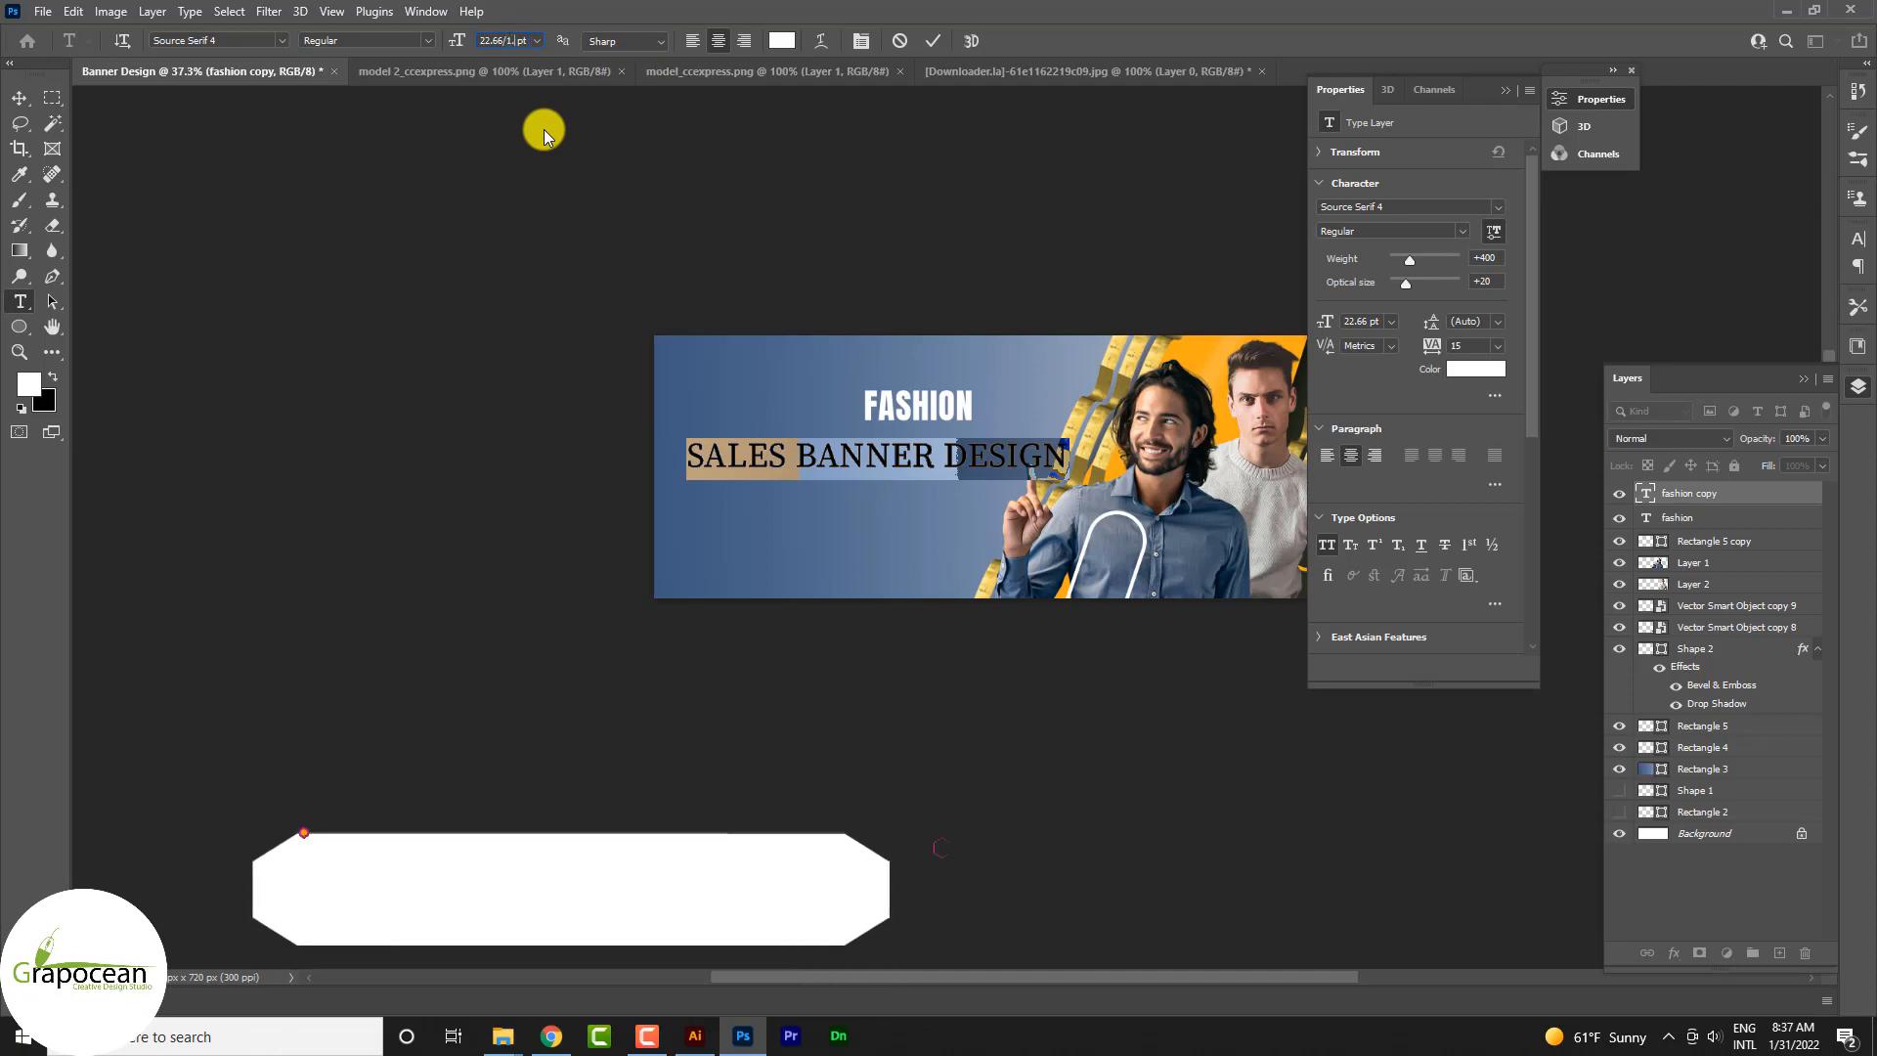
{"action": "key", "text": "Return"}
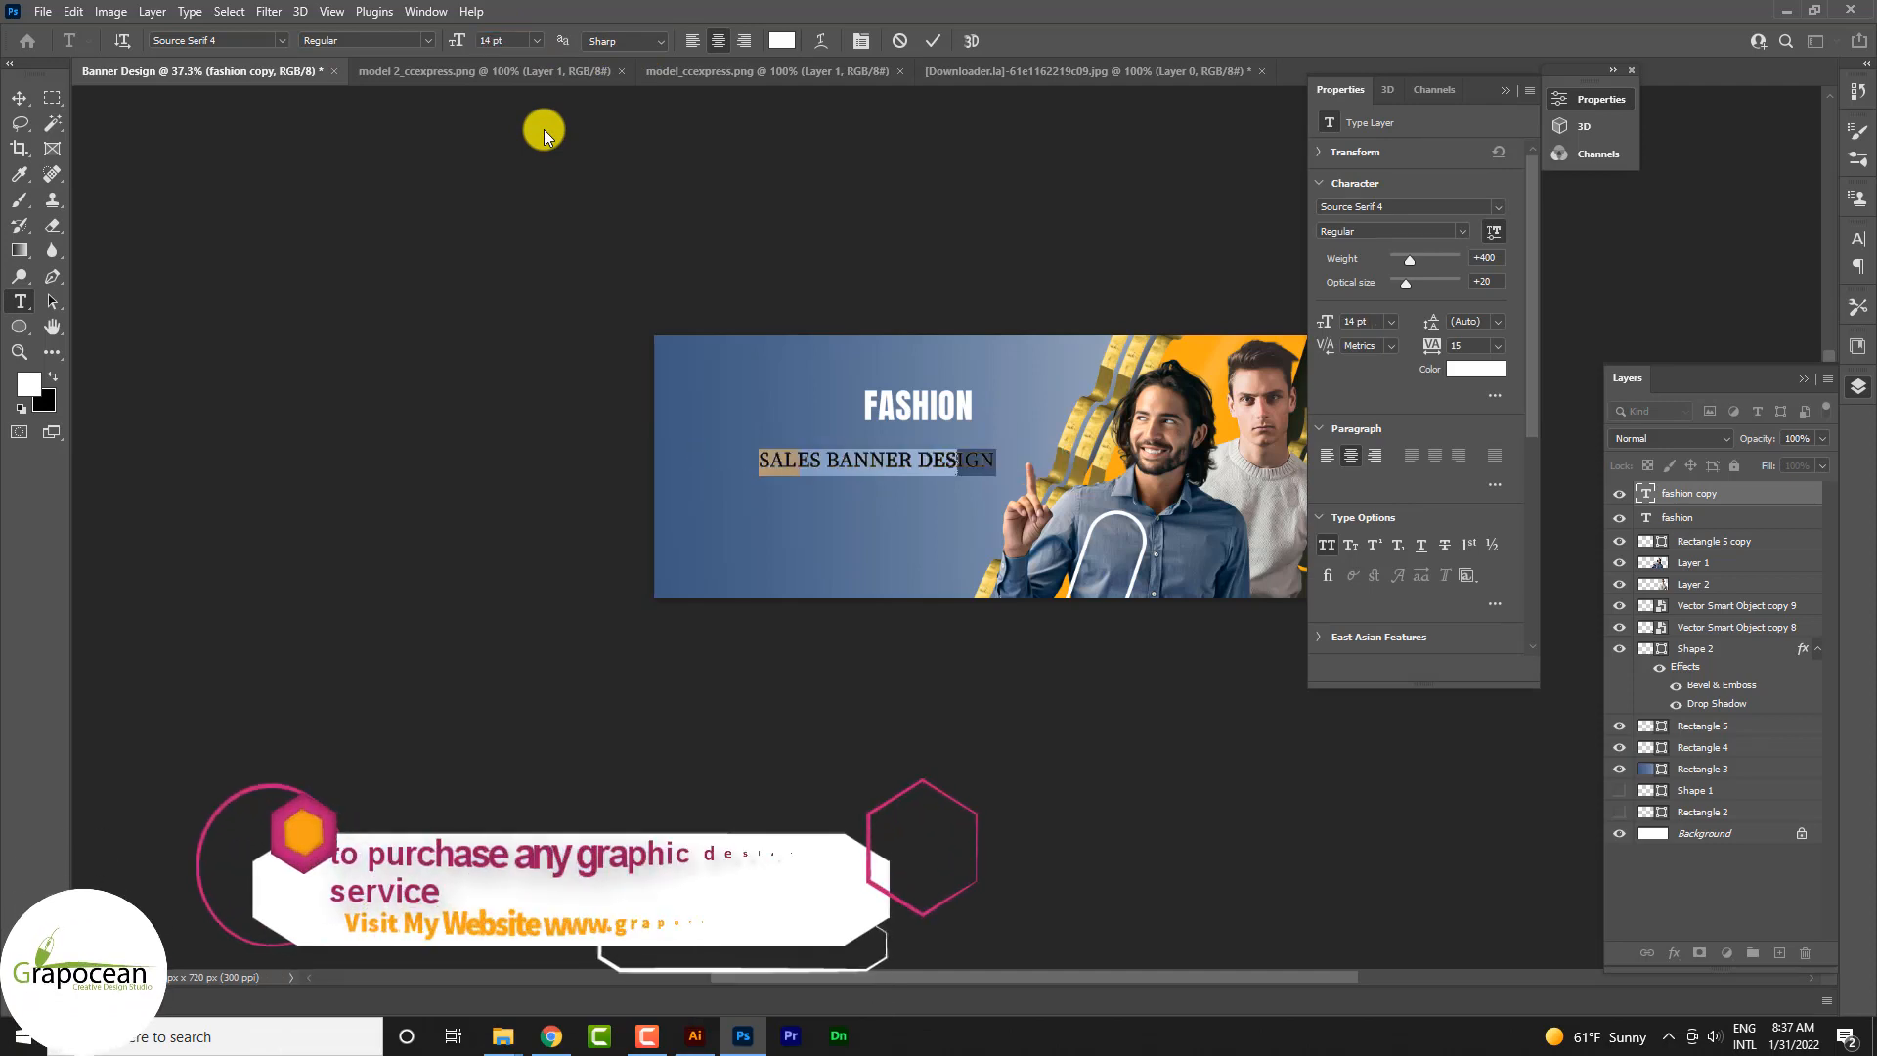
{"action": "left_click", "coordinate": [19, 98]}
{"action": "left_click", "coordinate": [230, 460]}
{"action": "left_click", "coordinate": [1506, 90]}
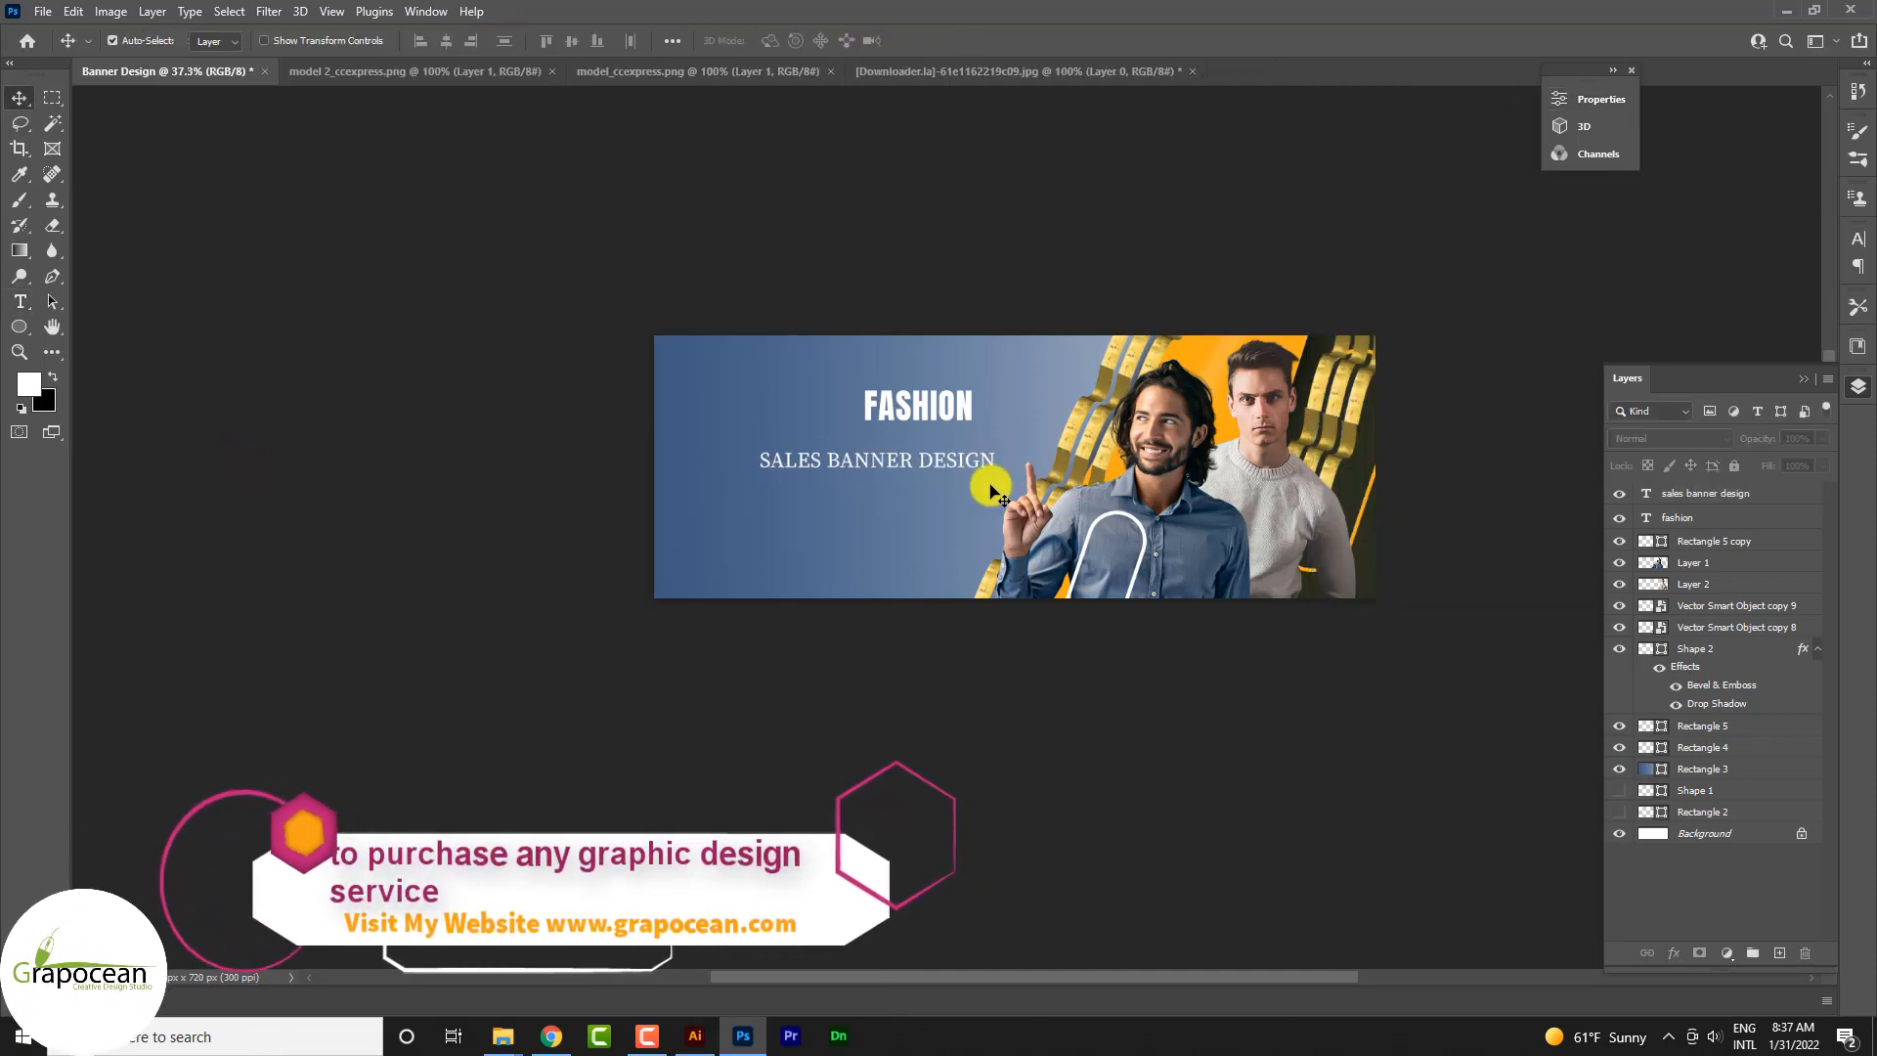
Step: Move the SALES BANNER DESIGN subtitle and the FASHION heading closer together, aligning their right edges
{"action": "scroll", "coordinate": [931, 473], "scroll_direction": "up", "scroll_amount": 3}
{"action": "left_click_drag", "start_coordinate": [911, 452], "coordinate": [845, 440]}
{"action": "left_click_drag", "start_coordinate": [914, 377], "coordinate": [875, 399]}
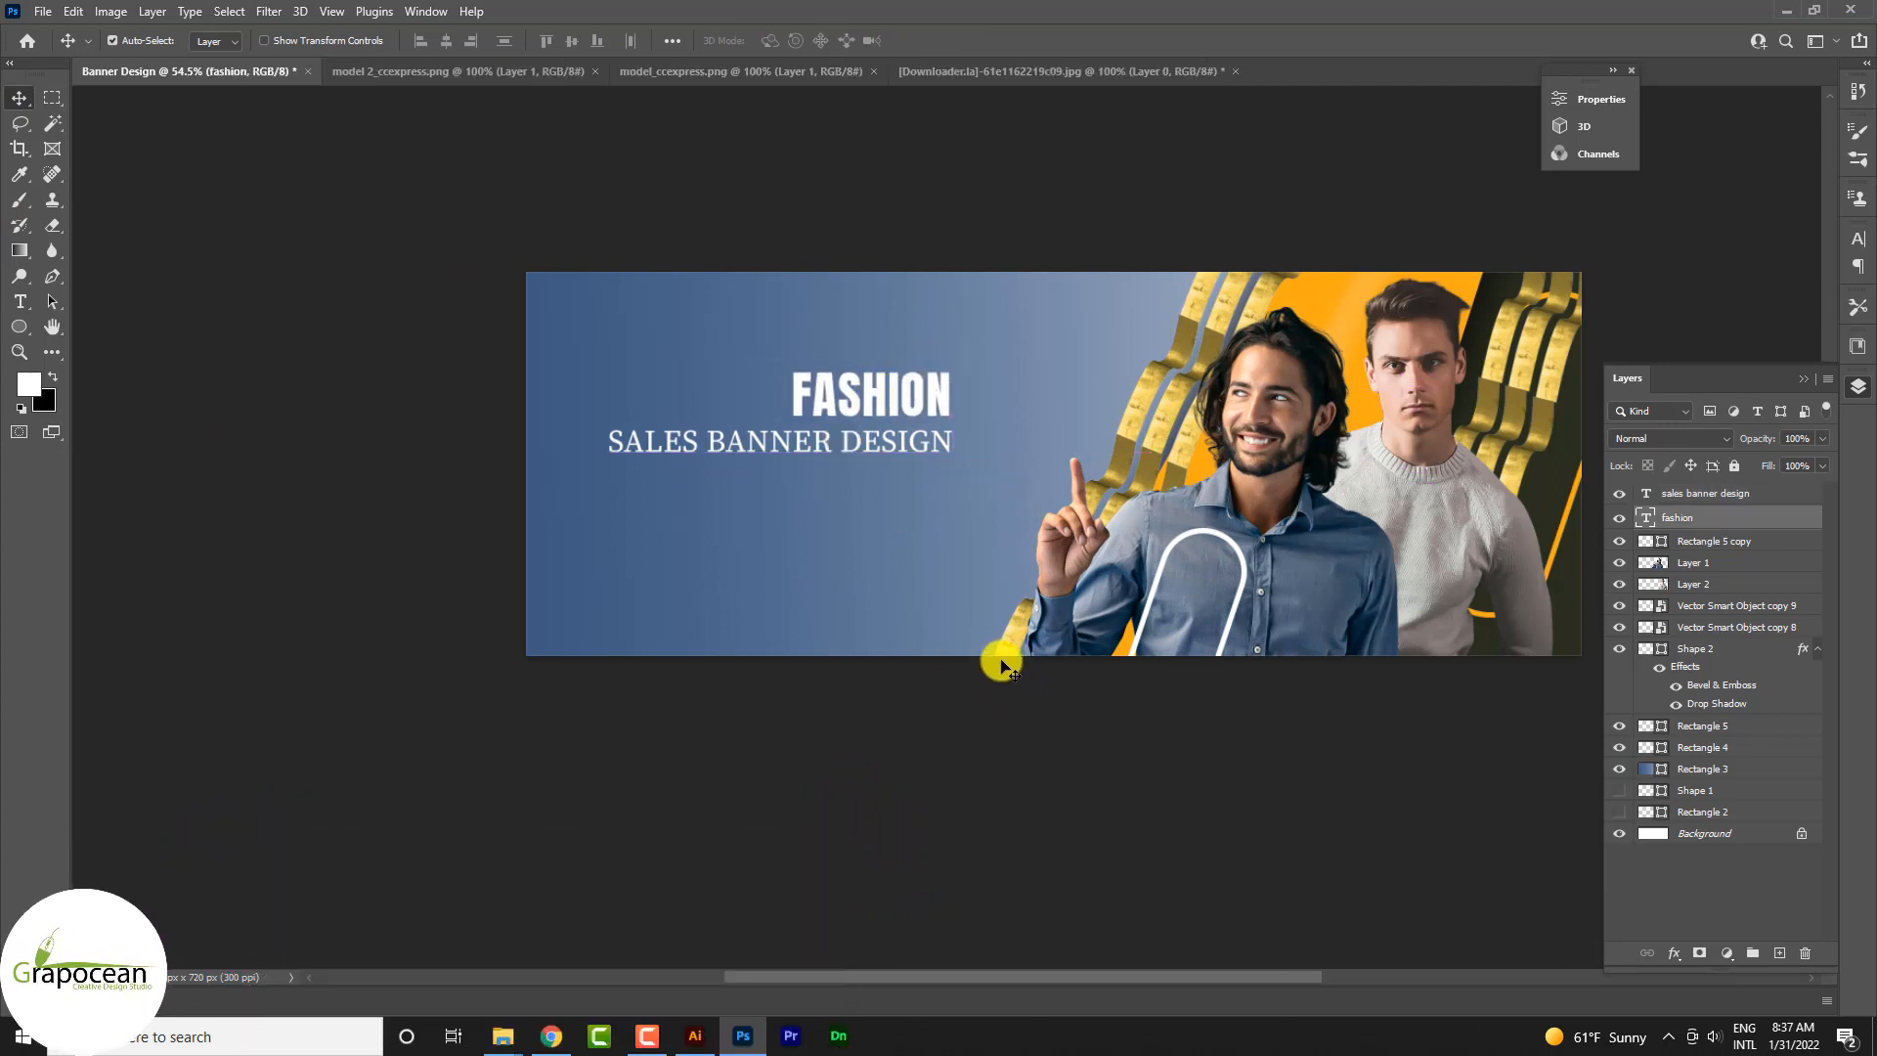
Step: Recolor the FASHION heading with the orange #fbb538 sampled from the banner's band, and enlarge the heading
{"action": "double_click", "coordinate": [797, 393]}
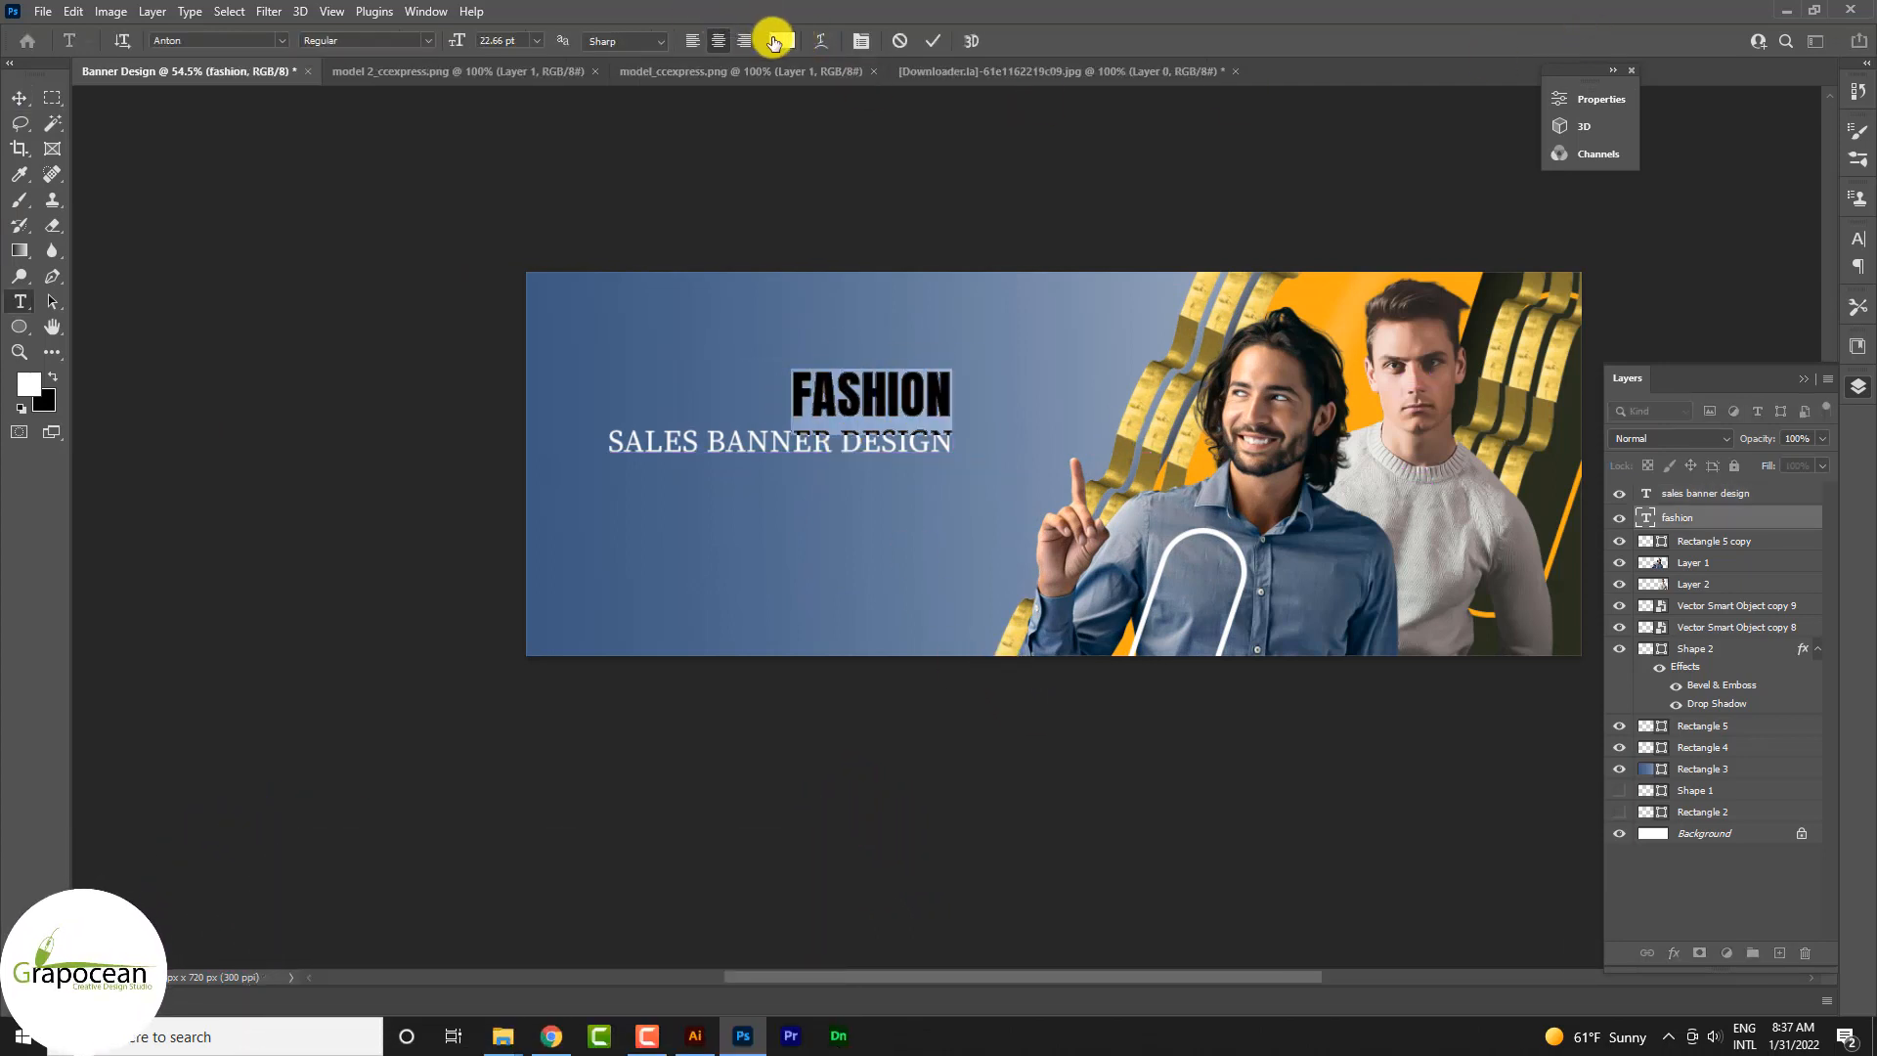
{"action": "left_click", "coordinate": [774, 41]}
{"action": "left_click", "coordinate": [1532, 391]}
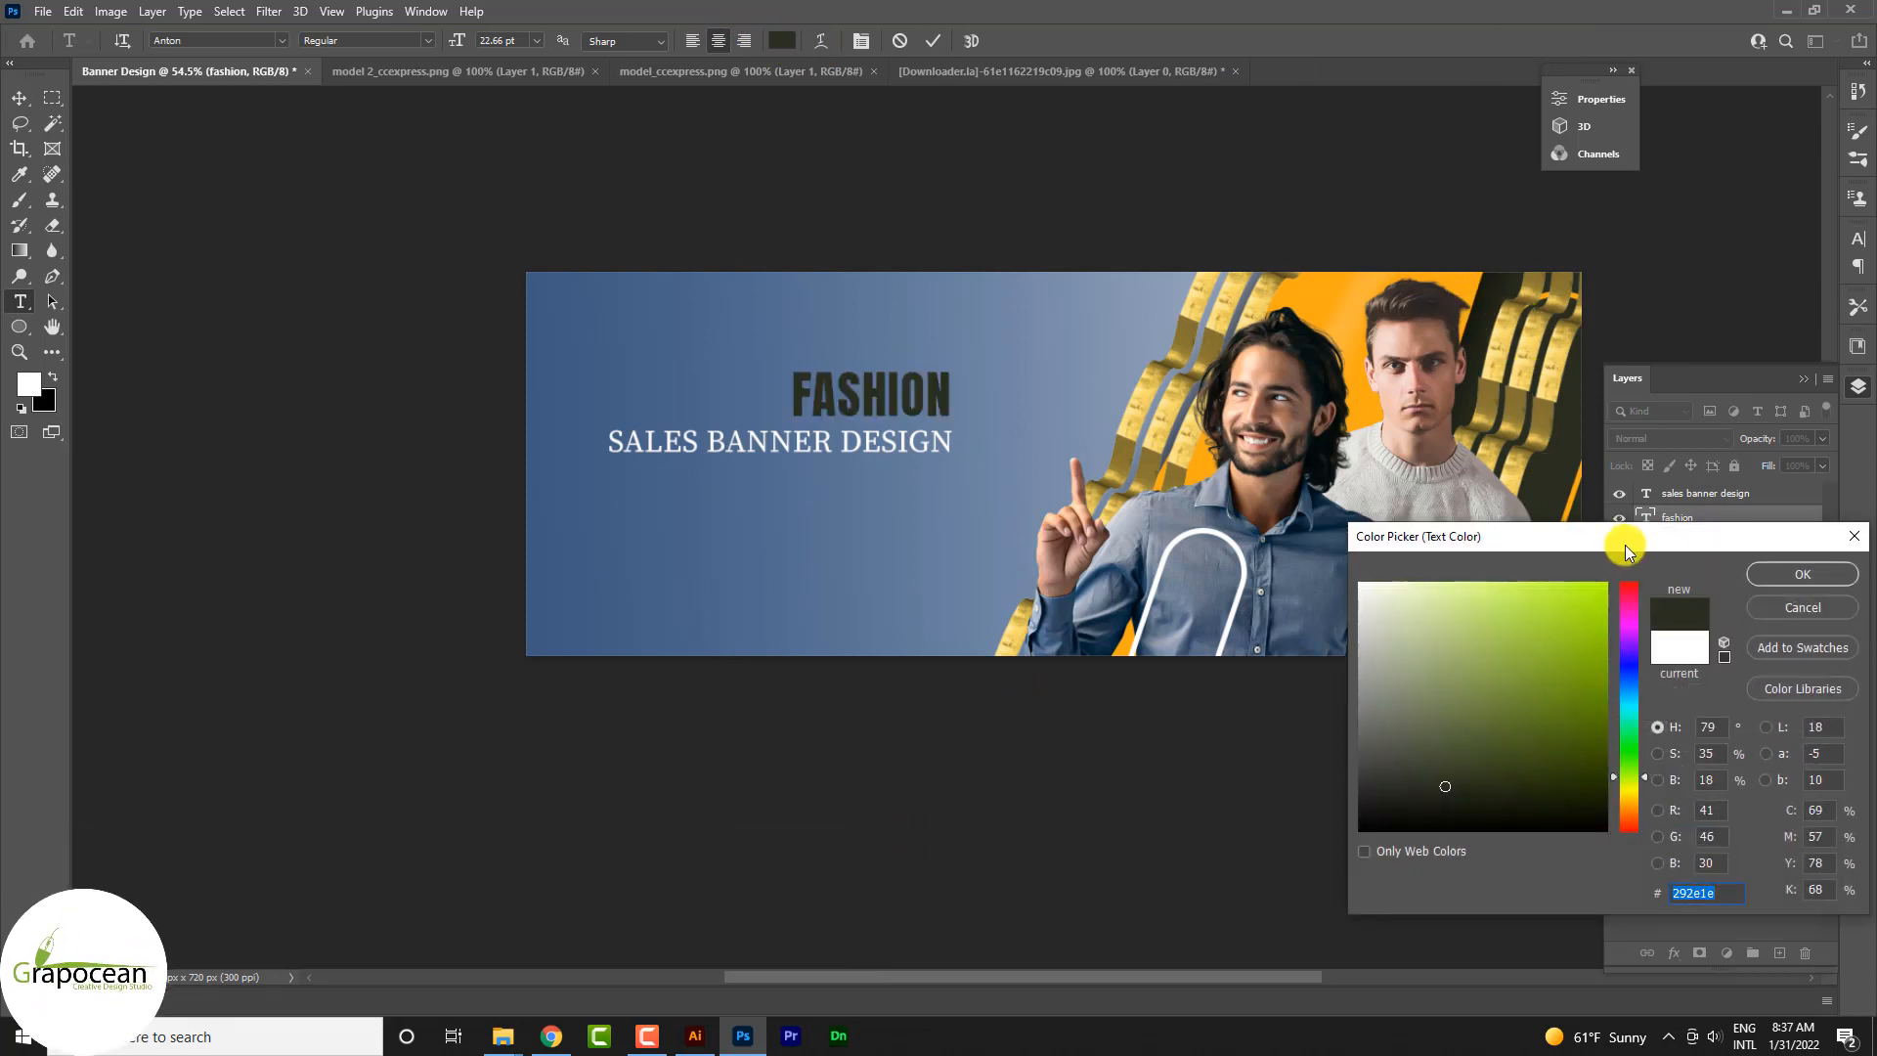
{"action": "left_click", "coordinate": [1352, 291]}
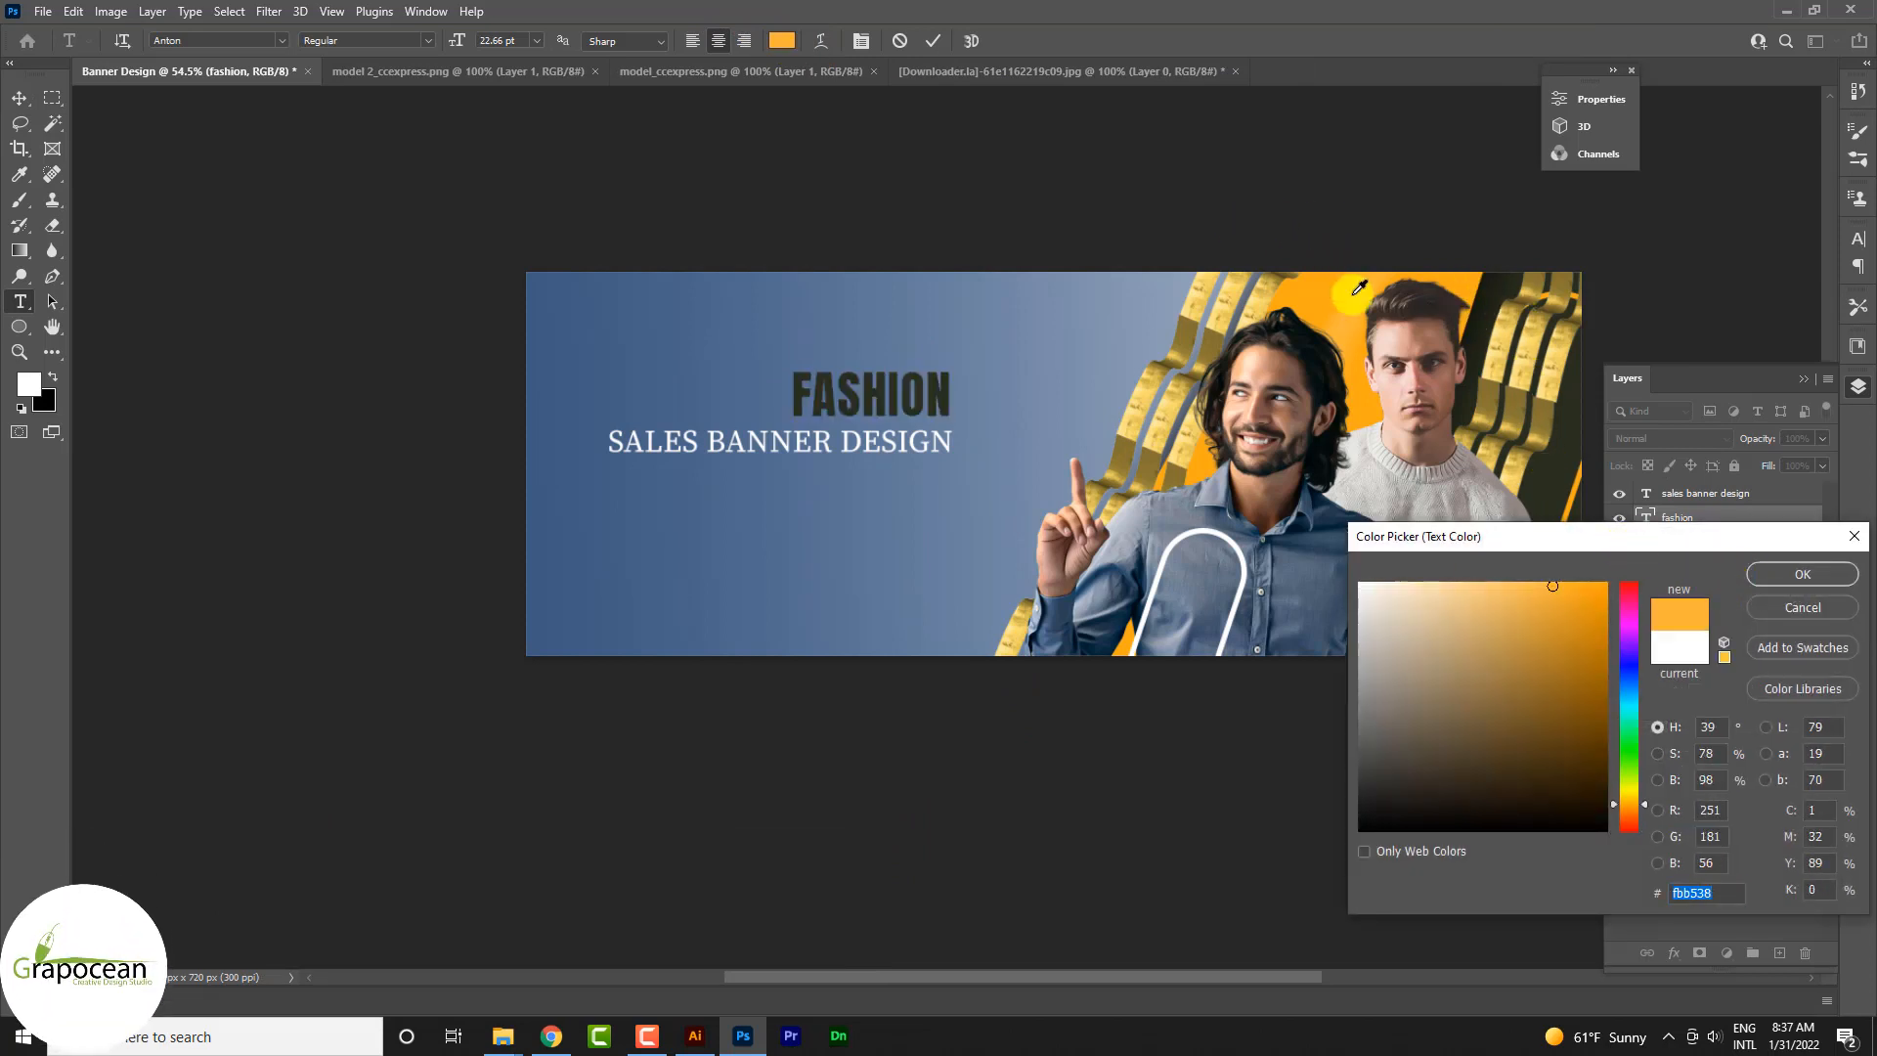
{"action": "left_click", "coordinate": [1798, 573]}
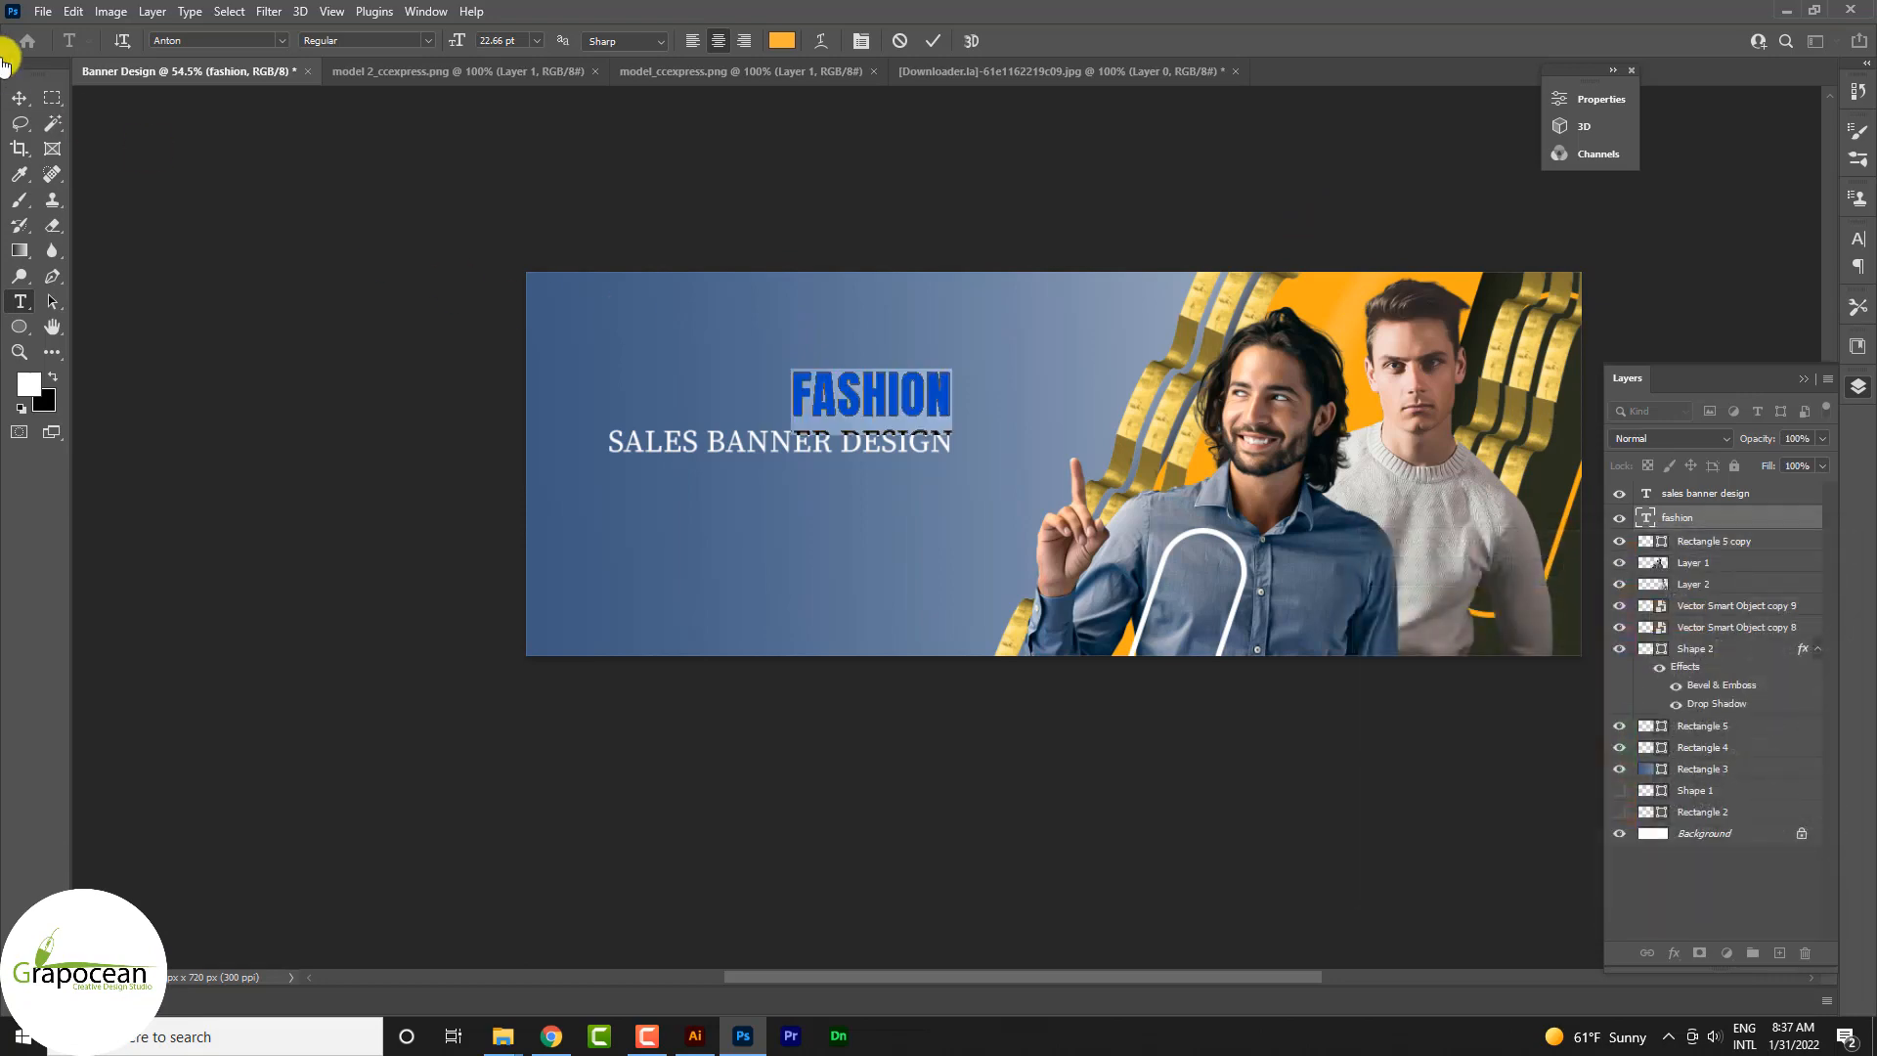
{"action": "left_click", "coordinate": [19, 97]}
{"action": "scroll", "coordinate": [609, 368], "scroll_direction": "down", "scroll_amount": 1}
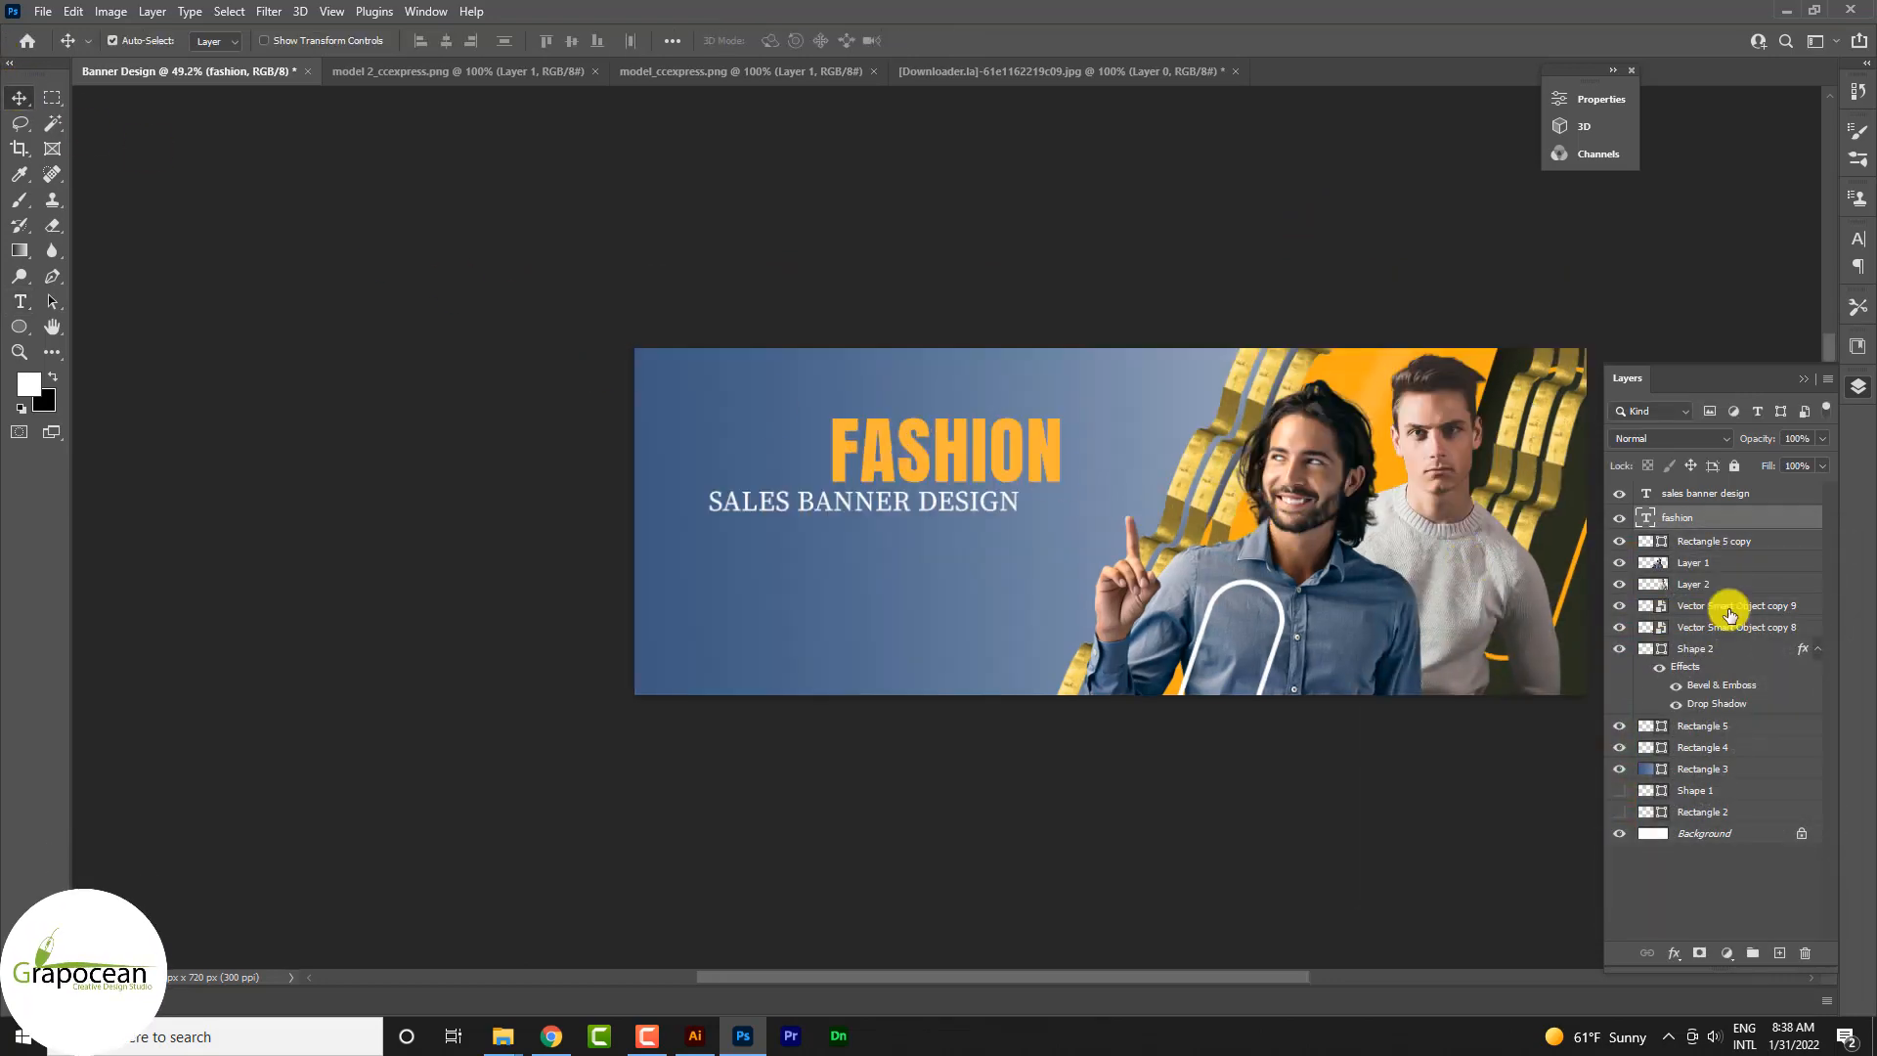
Step: Add a smooth Inner Bevel to FASHION with depth 1000%, size 191 px, highlight opacity 45% and shadow opacity 61%
{"action": "right_click", "coordinate": [1764, 520]}
{"action": "left_click", "coordinate": [1563, 132]}
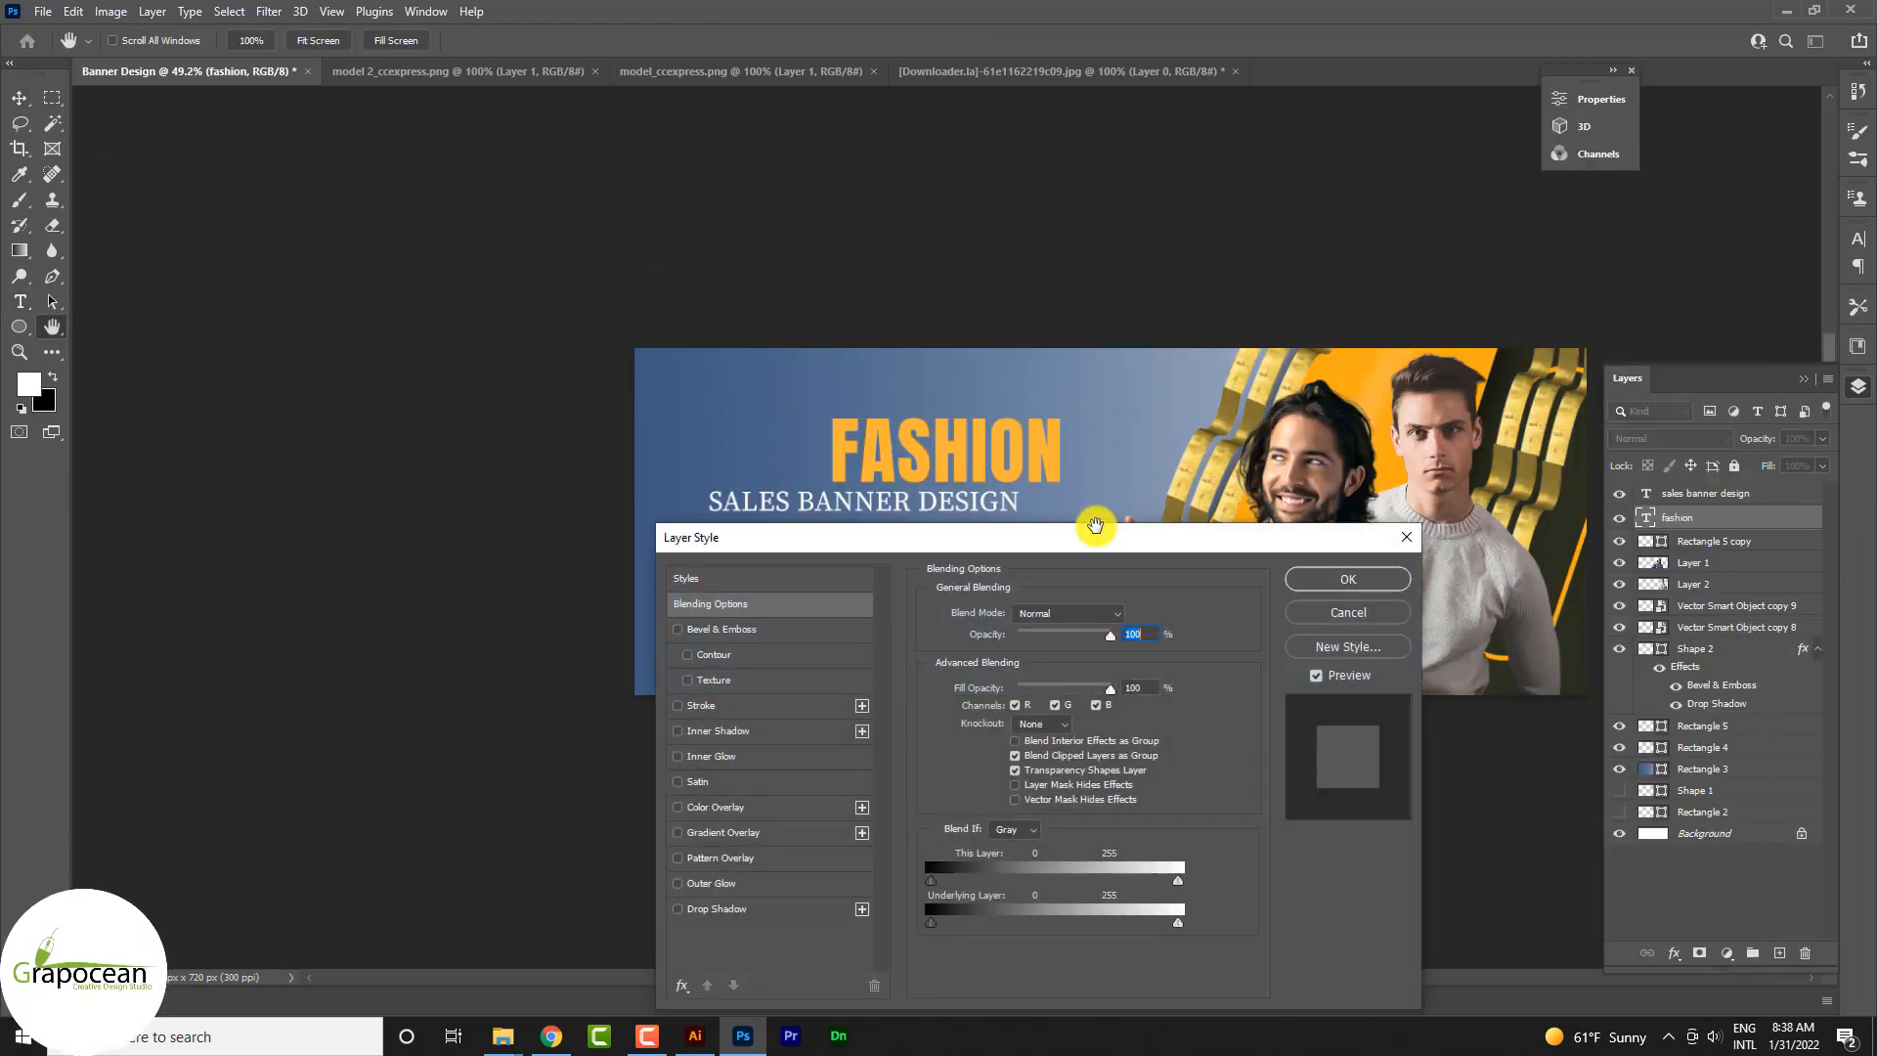
{"action": "left_click", "coordinate": [766, 631]}
{"action": "left_click_drag", "start_coordinate": [1093, 531], "coordinate": [1501, 525]}
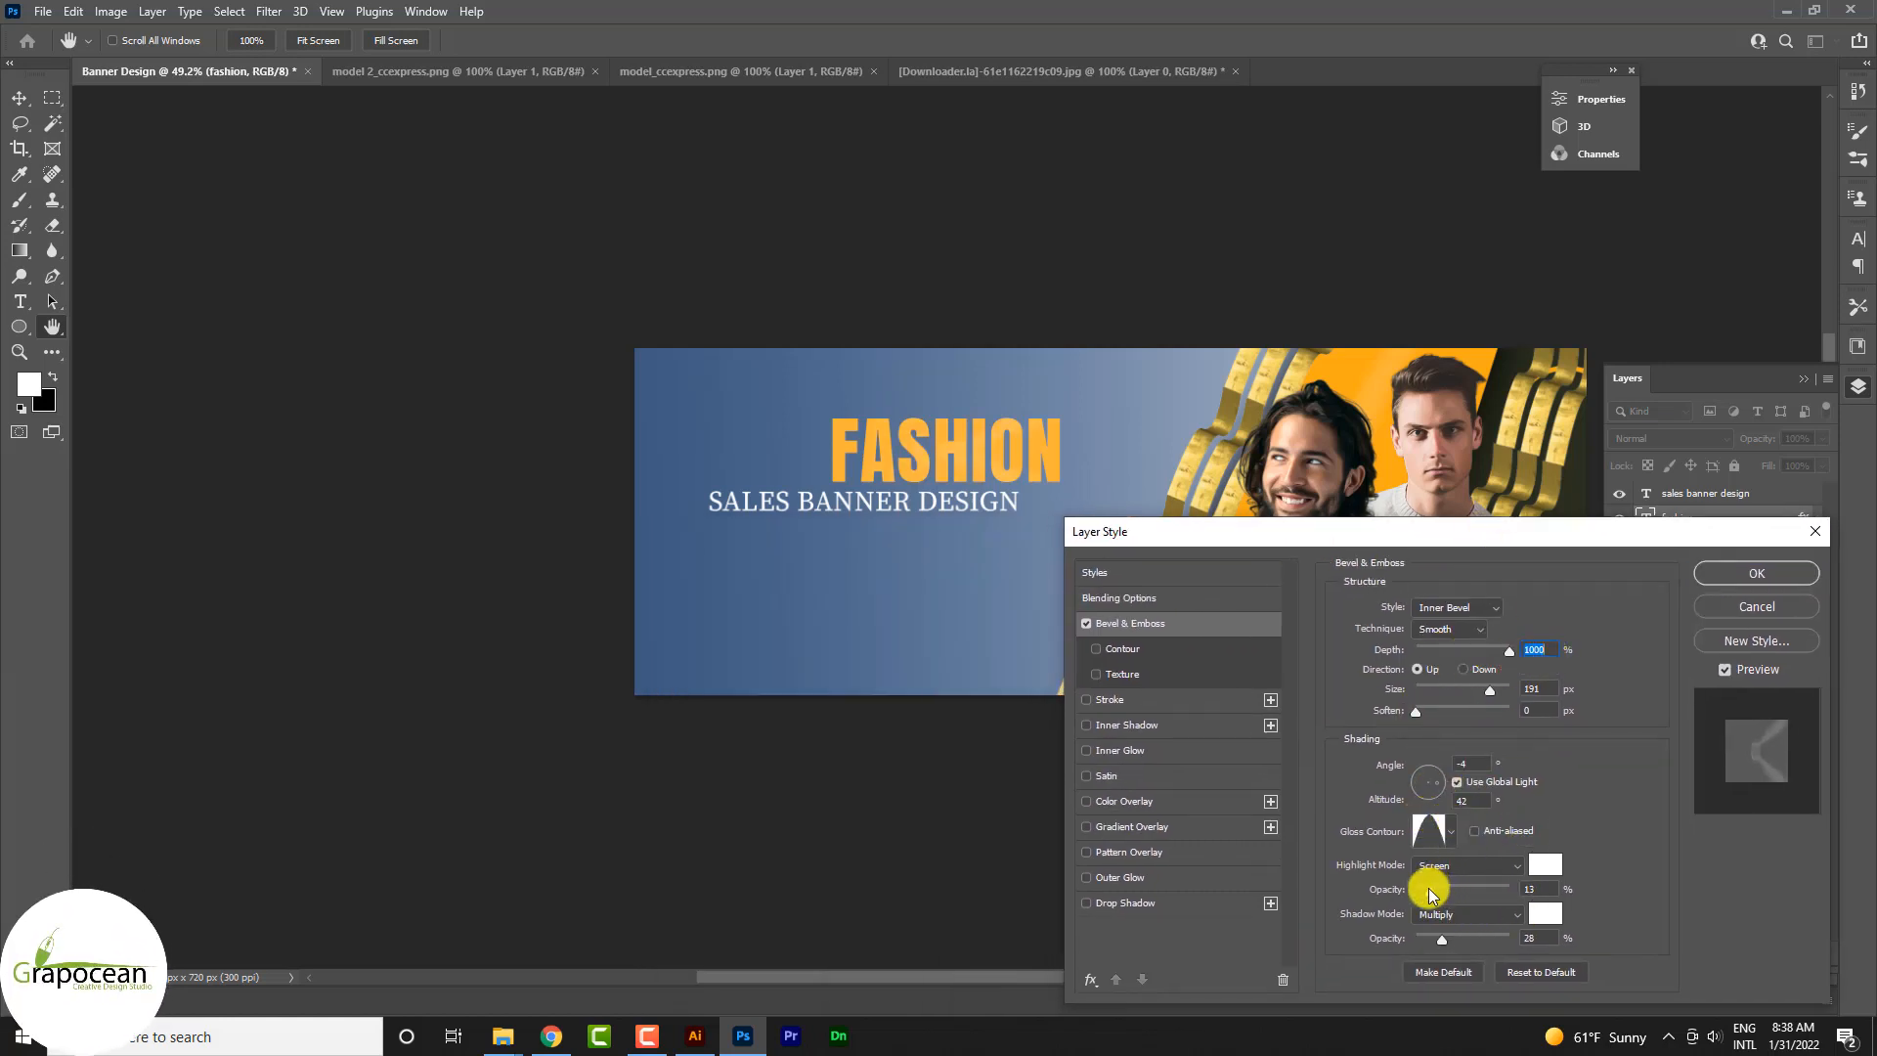
{"action": "left_click_drag", "start_coordinate": [1472, 882], "coordinate": [1444, 941]}
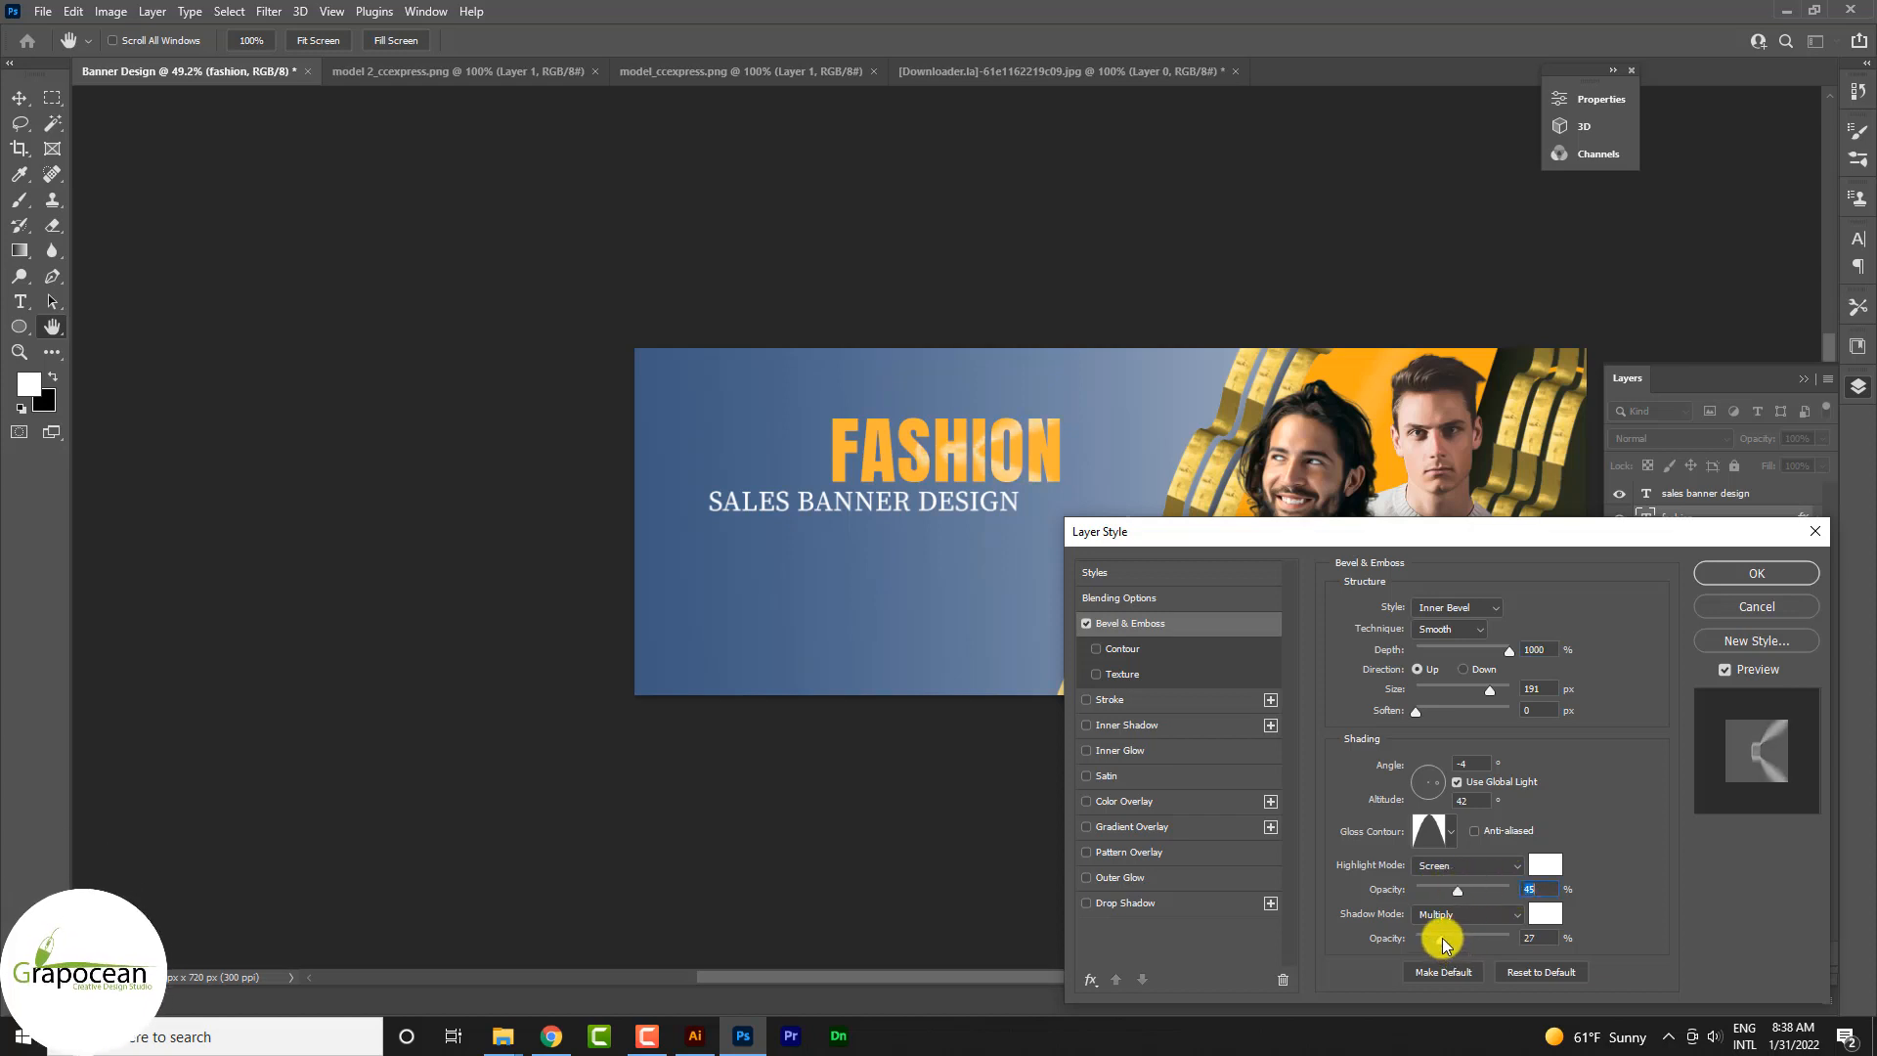
Step: Try other gloss contours on the FASHION bevel, set its light angle to 120°, and apply the style with a drop shadow
{"action": "left_click", "coordinate": [1450, 831]}
{"action": "left_click", "coordinate": [1377, 880]}
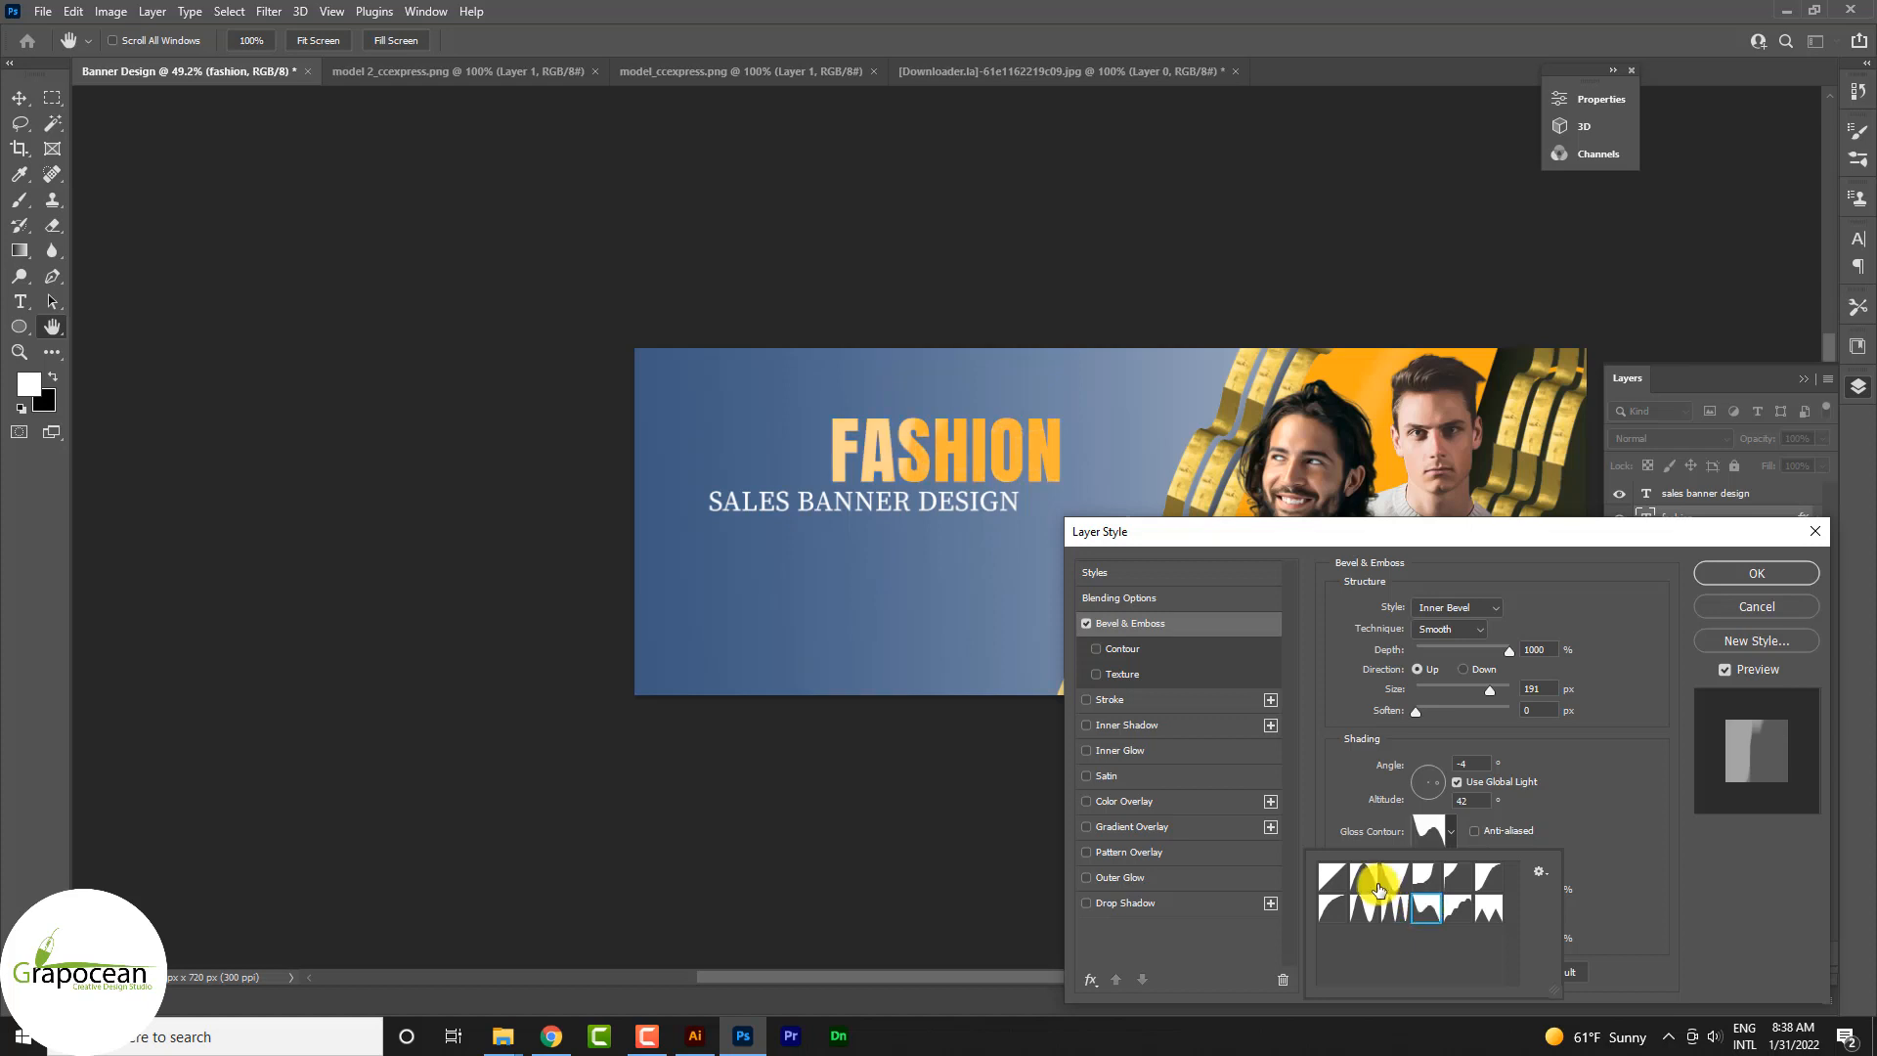
{"action": "left_click_drag", "start_coordinate": [1449, 794], "coordinate": [1435, 779]}
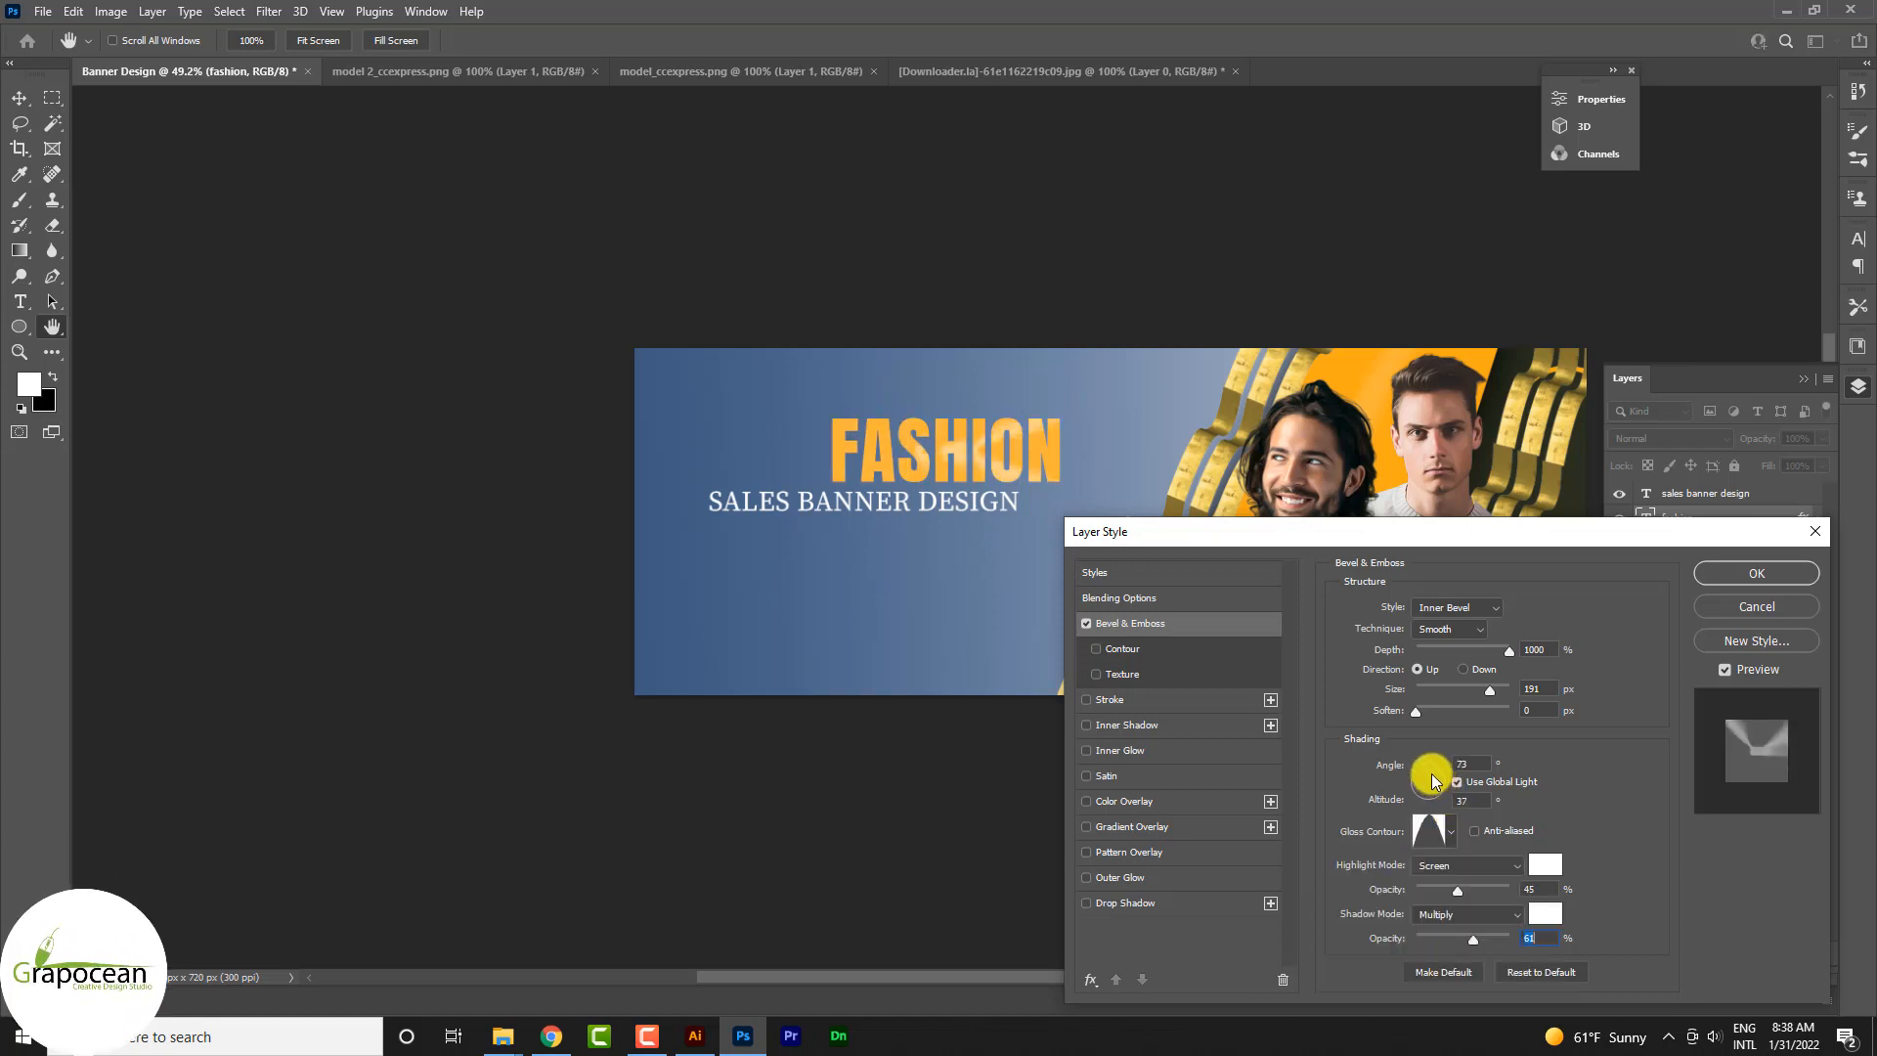
{"action": "left_click", "coordinate": [1428, 782]}
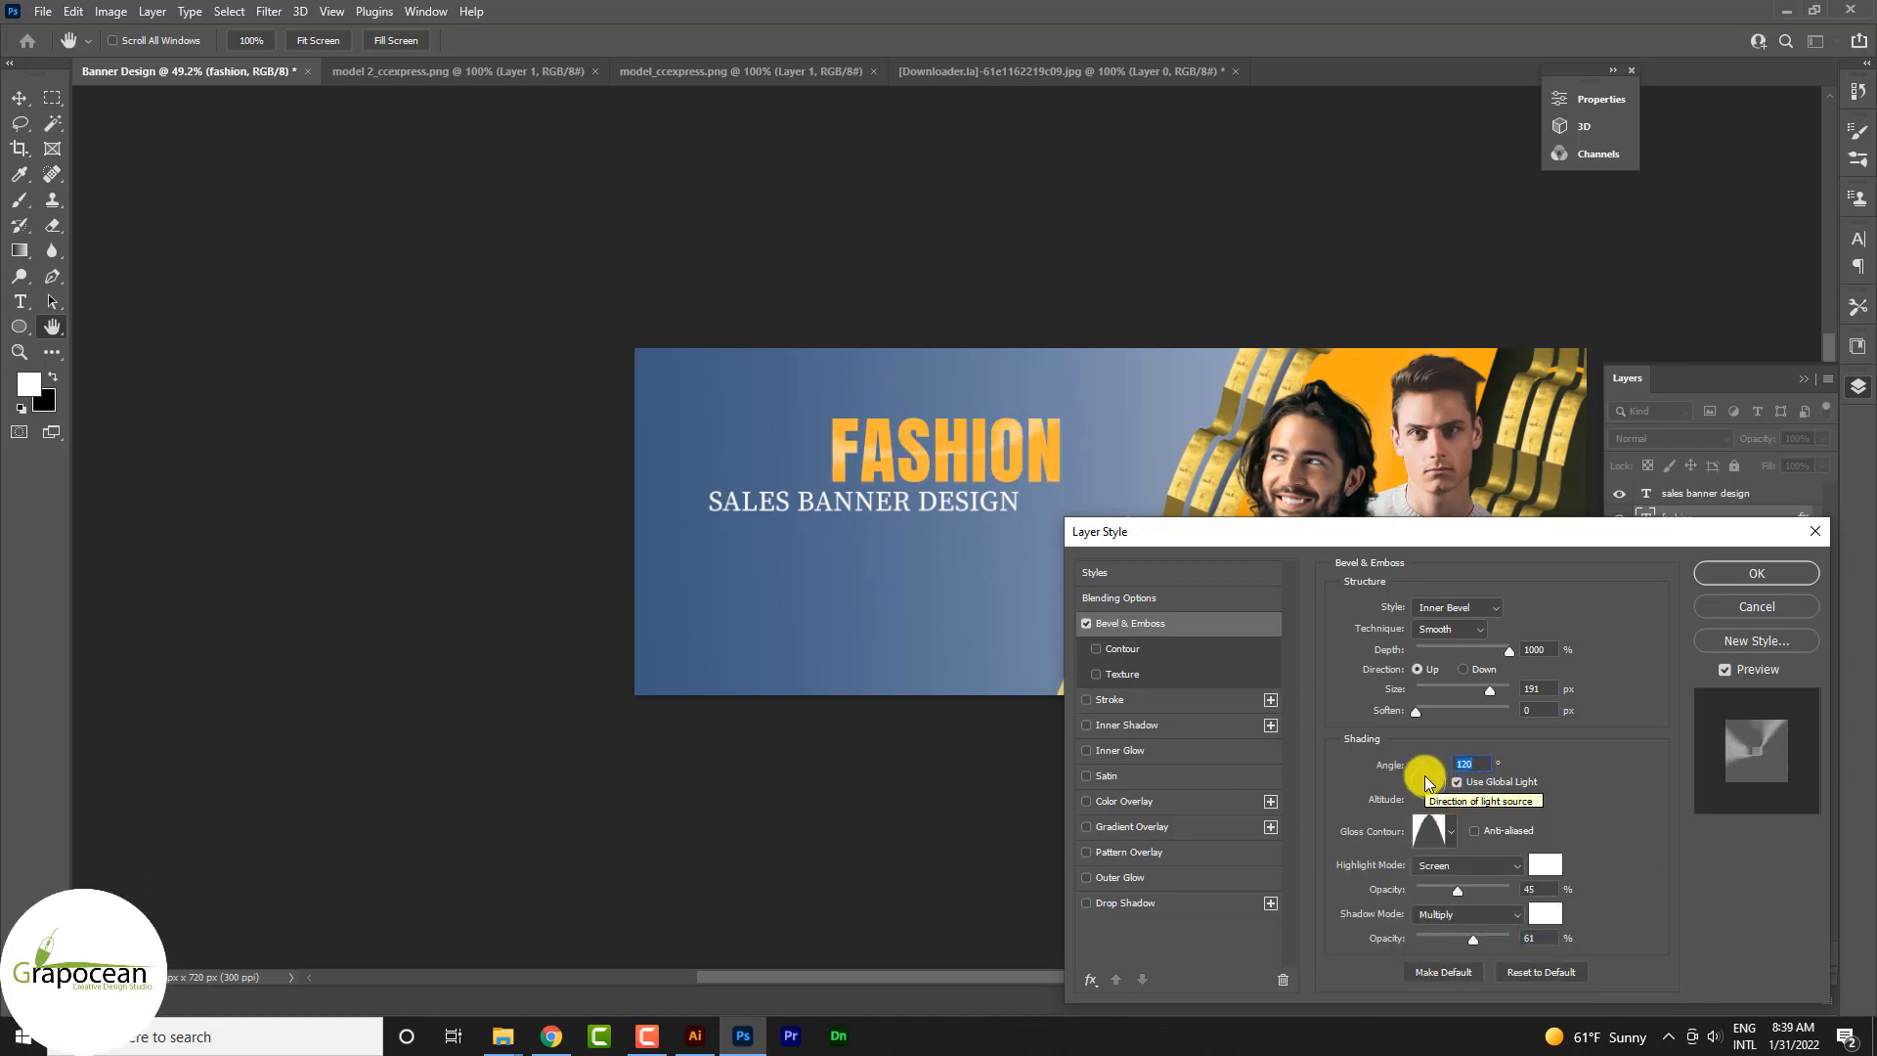
{"action": "key", "text": "Return"}
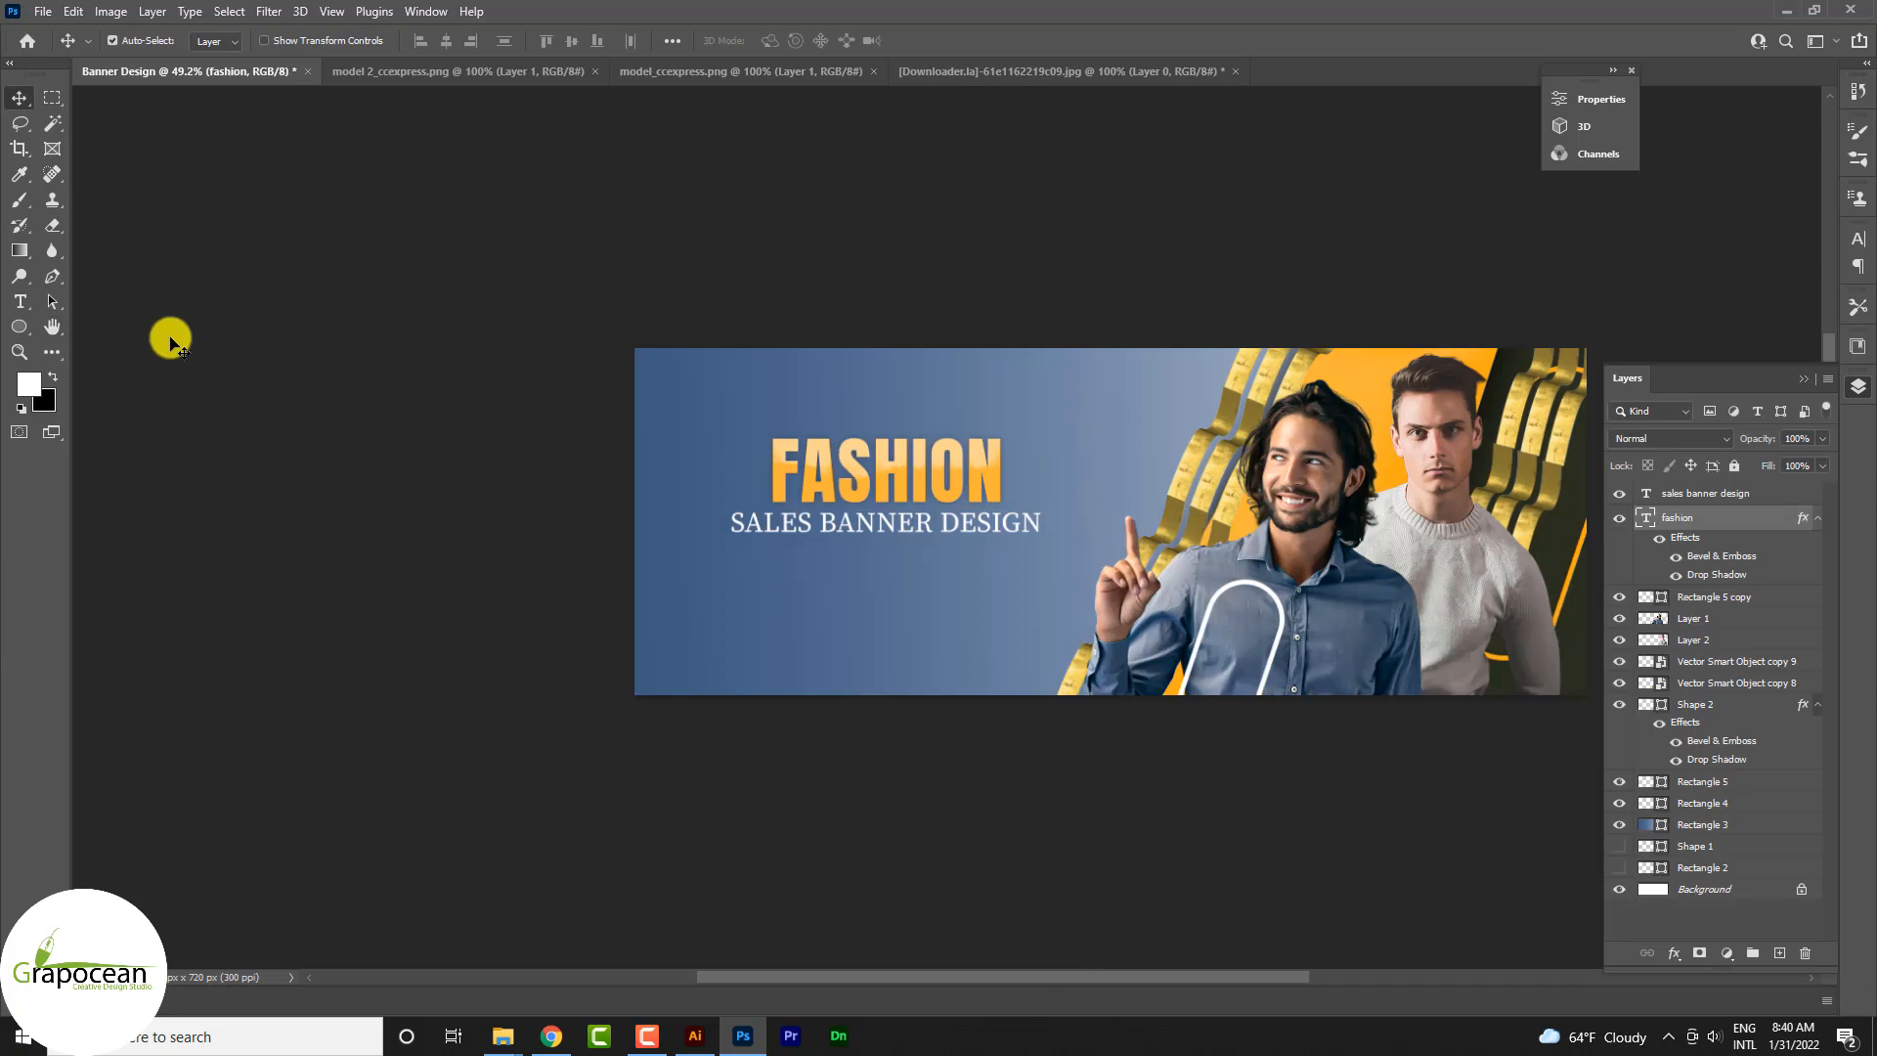
Step: Draw a triangle about 119 by 115 px beside the start of the FASHION heading and fill it white
{"action": "left_click", "coordinate": [16, 331]}
{"action": "left_click", "coordinate": [97, 329]}
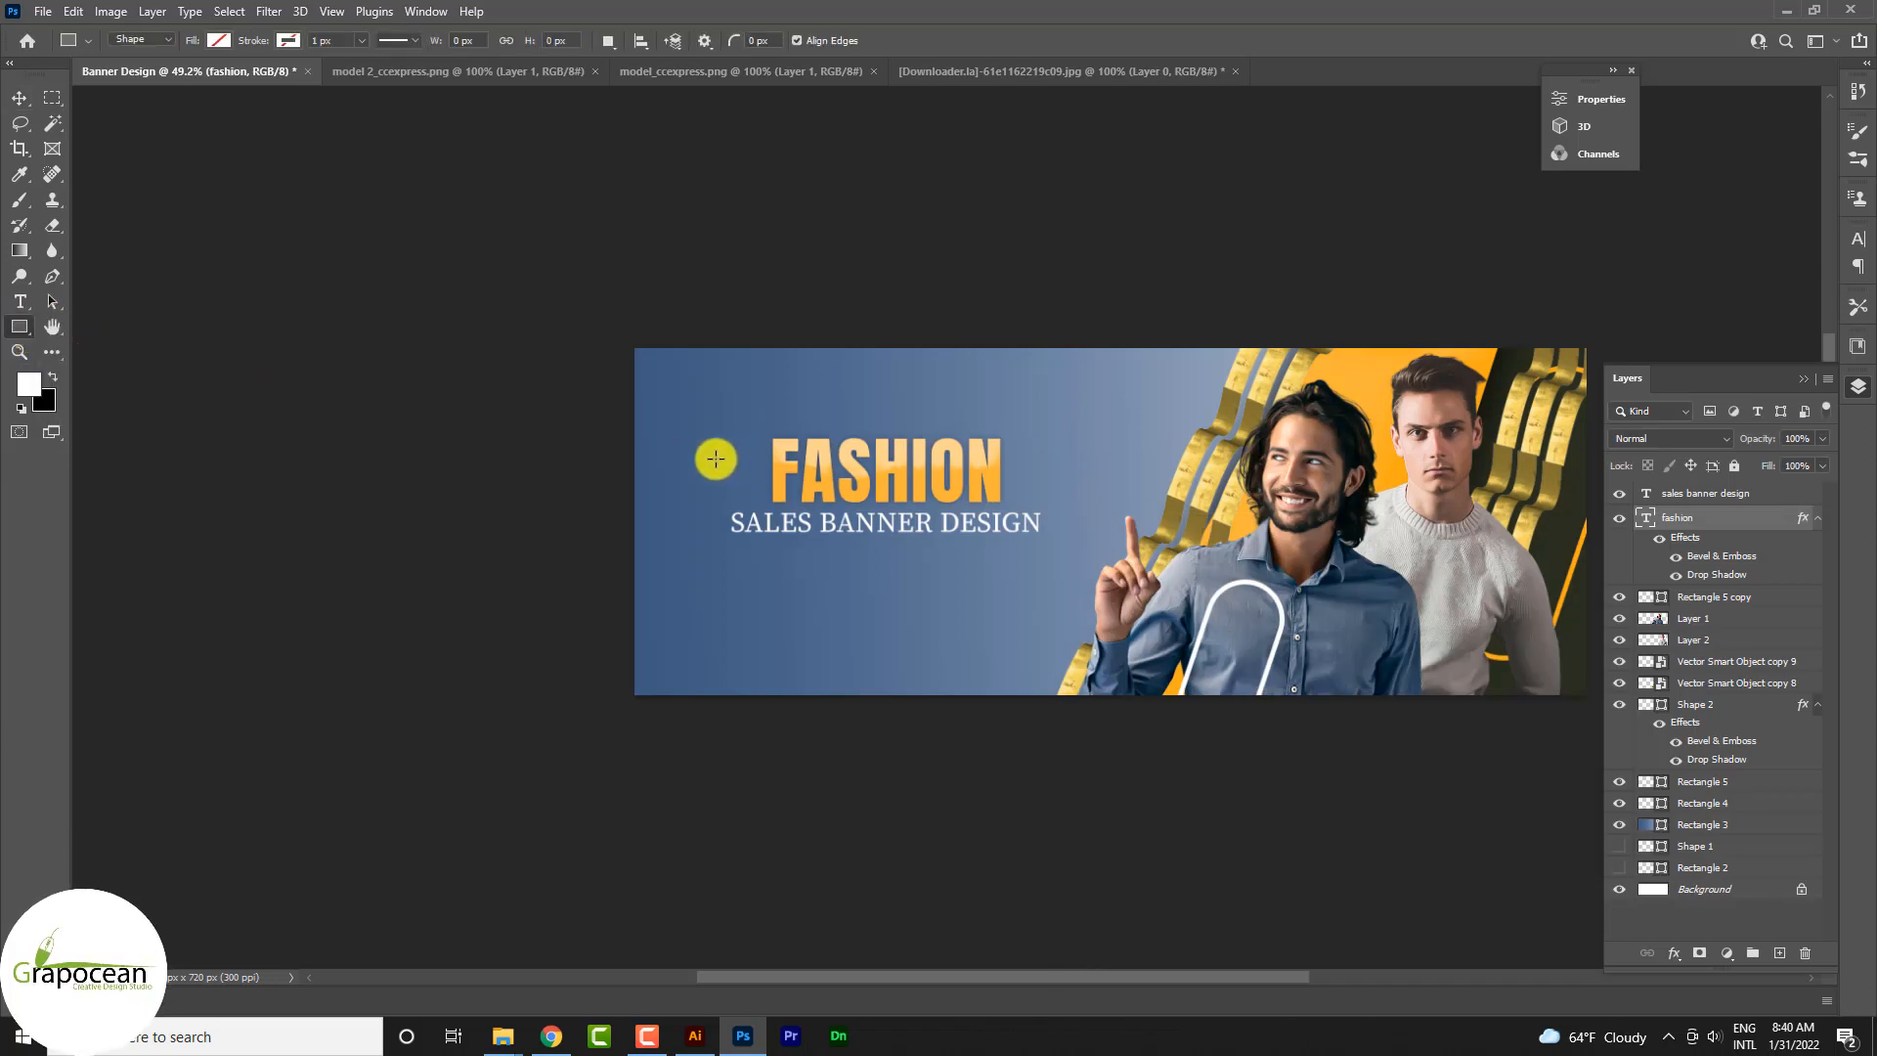
{"action": "left_click", "coordinate": [19, 327]}
{"action": "left_click", "coordinate": [101, 330]}
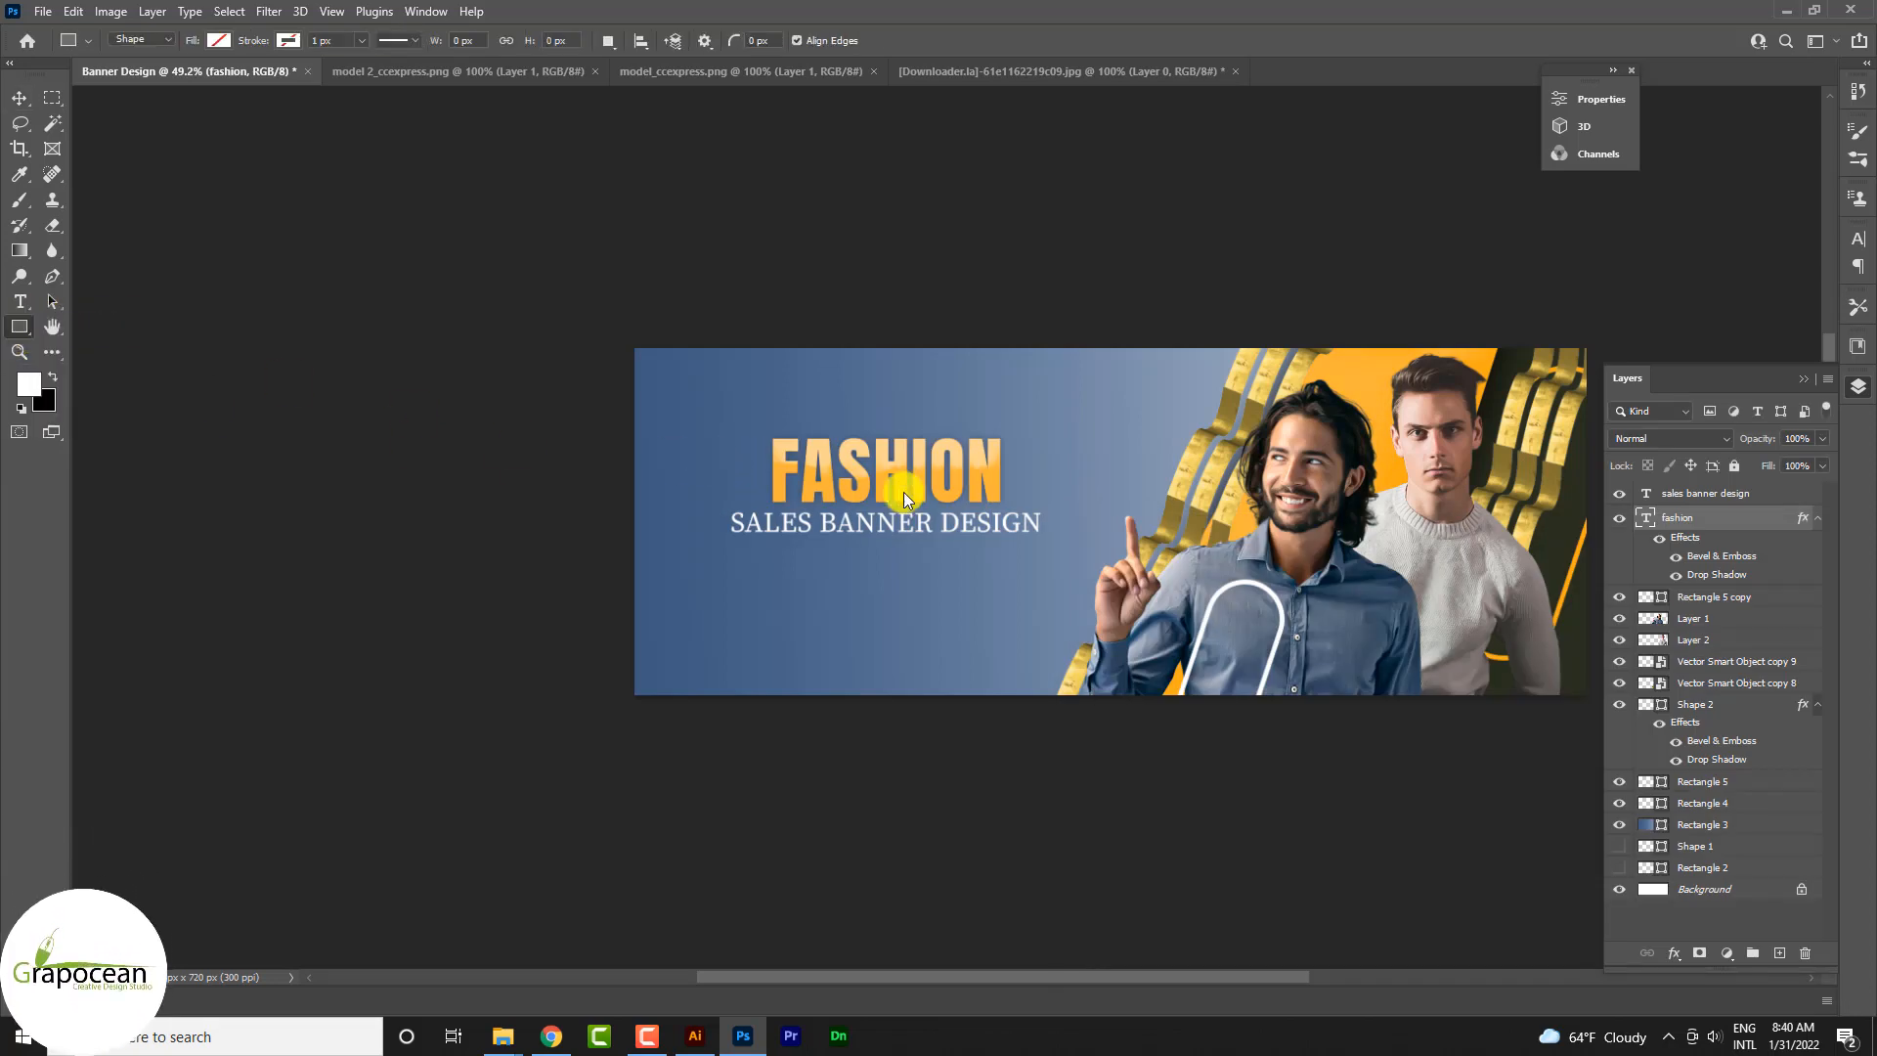
{"action": "left_click_drag", "start_coordinate": [699, 413], "coordinate": [754, 468]}
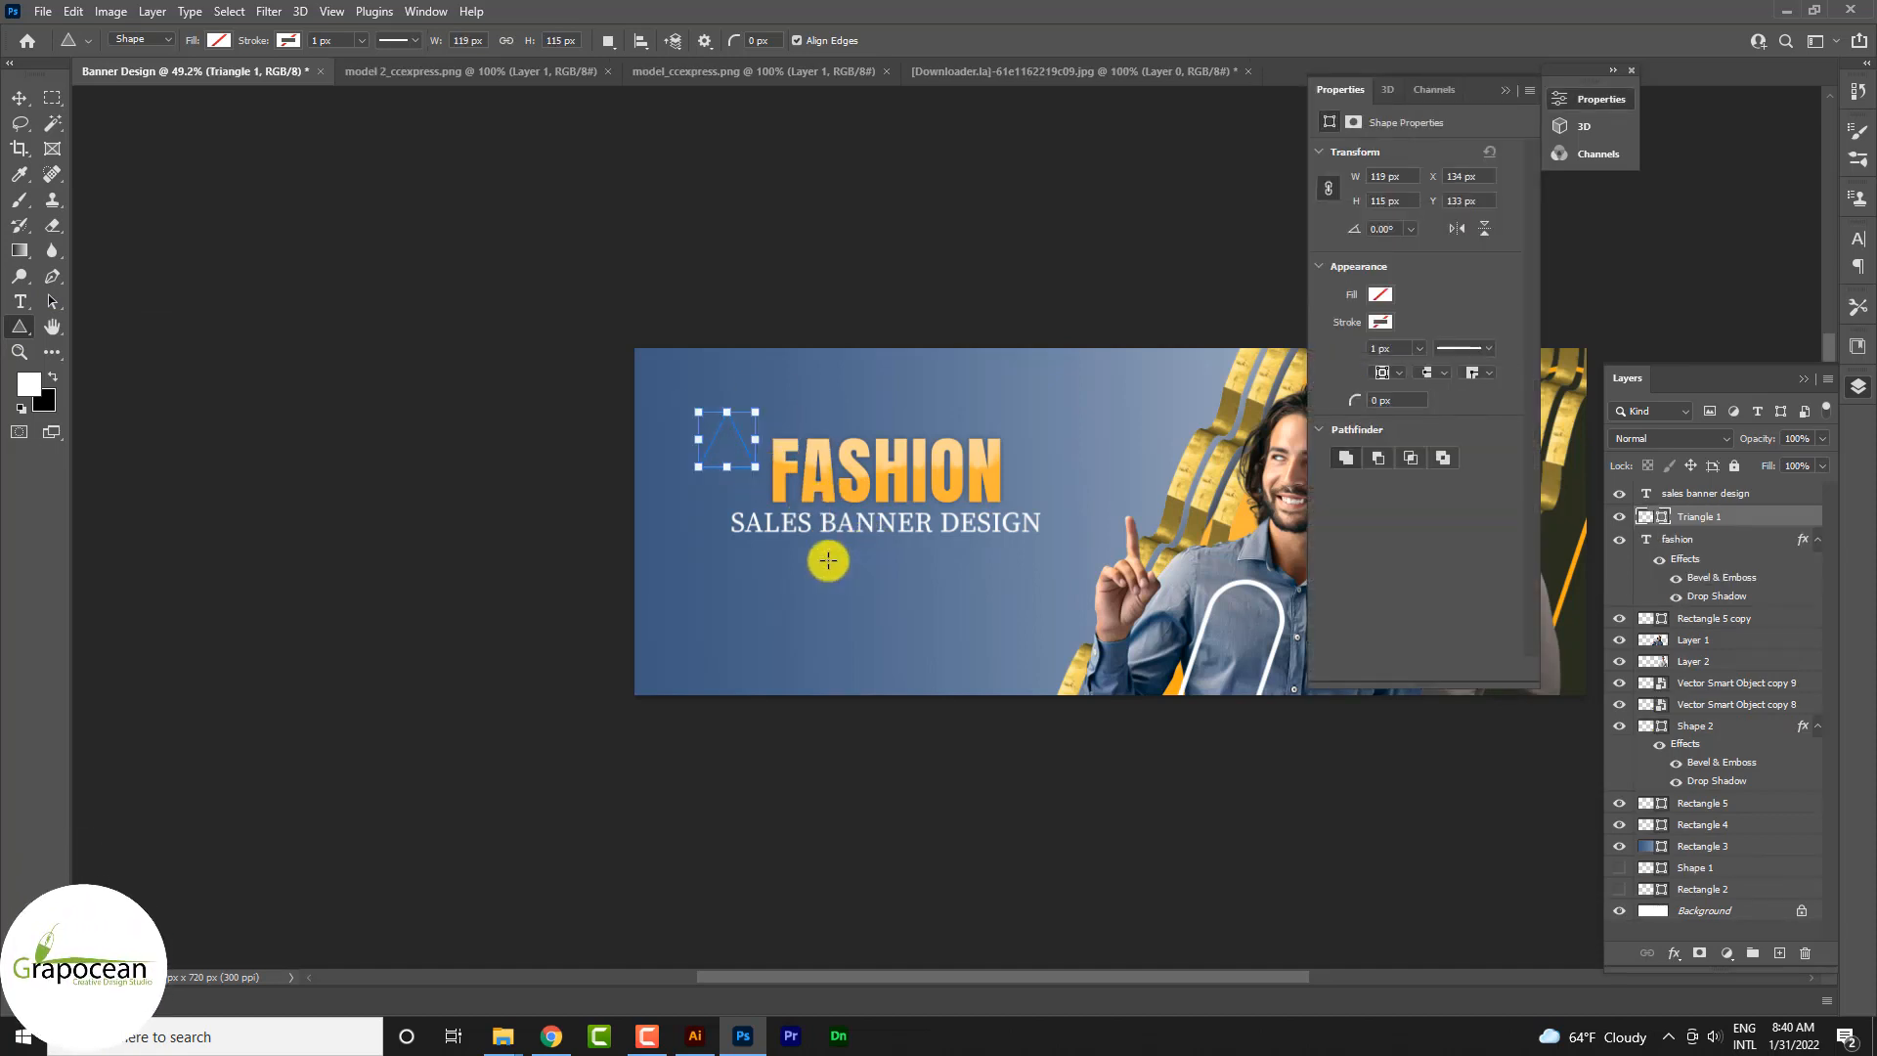
{"action": "left_click", "coordinate": [219, 40]}
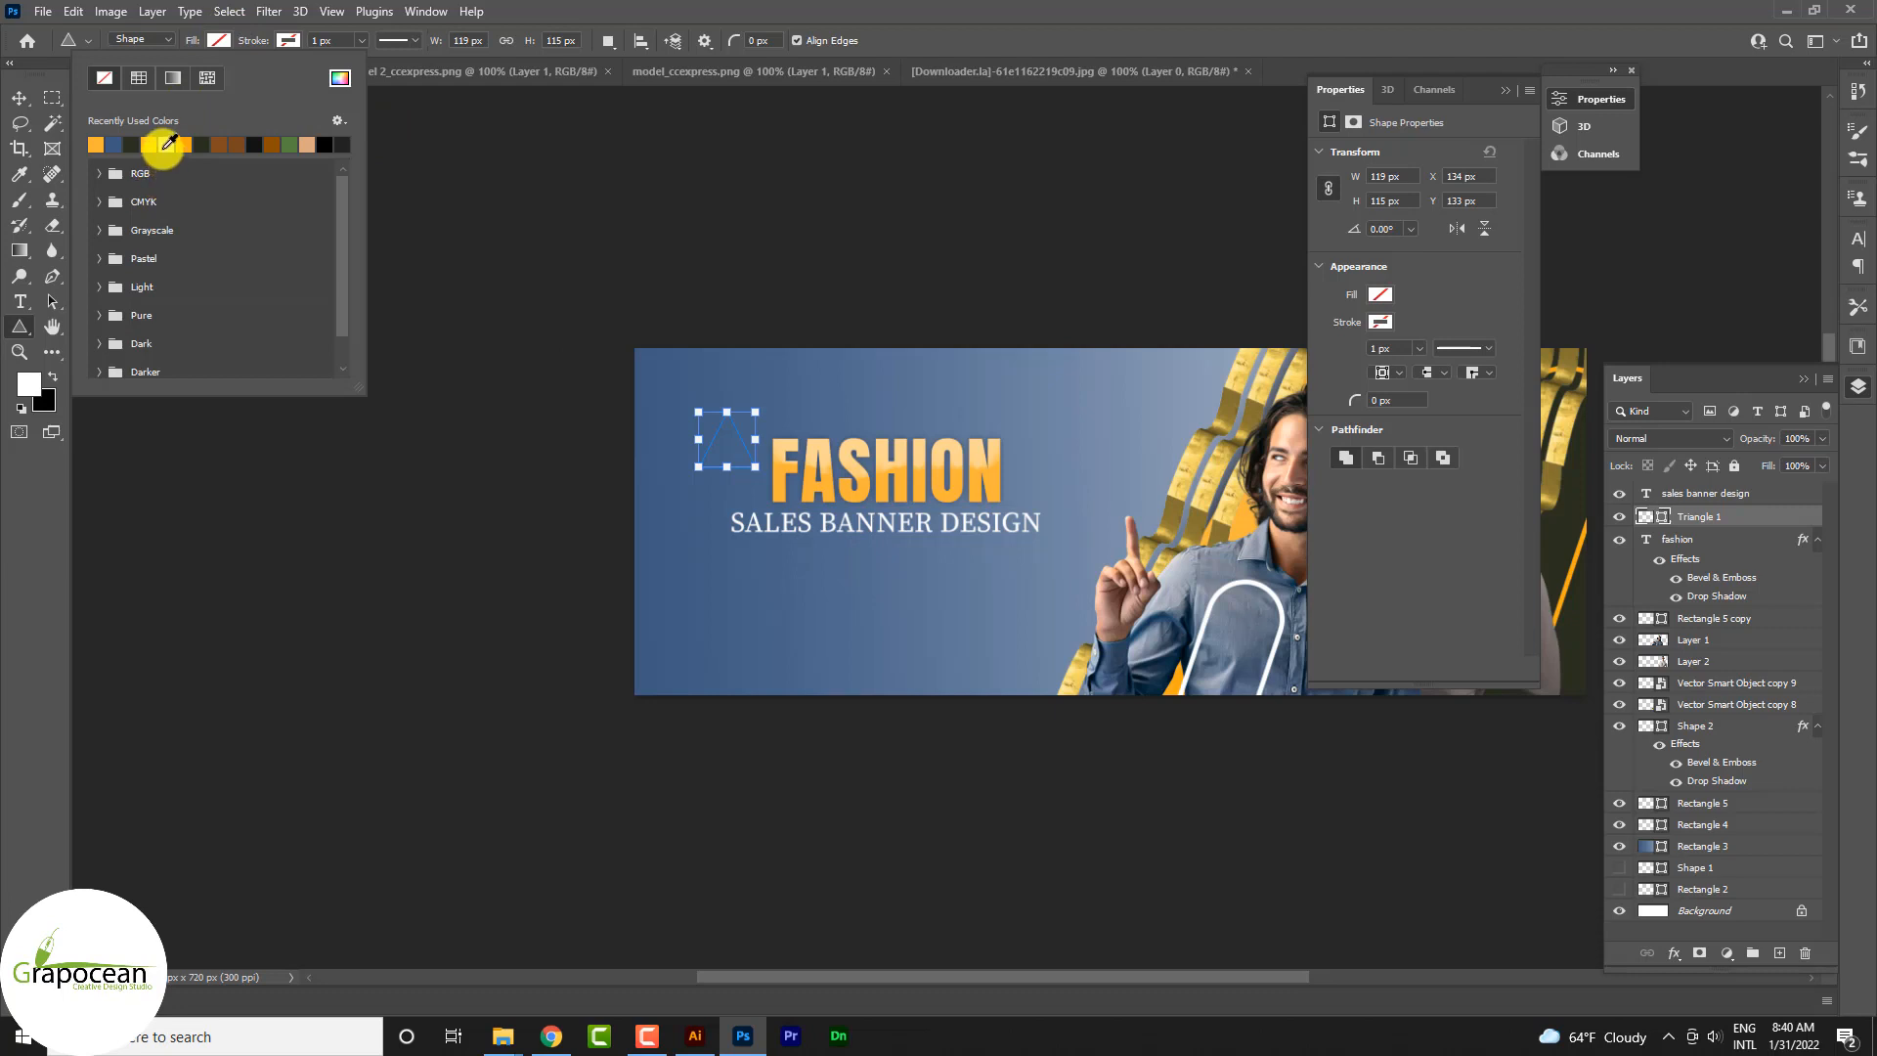
{"action": "left_click", "coordinate": [167, 144]}
{"action": "left_click", "coordinate": [20, 98]}
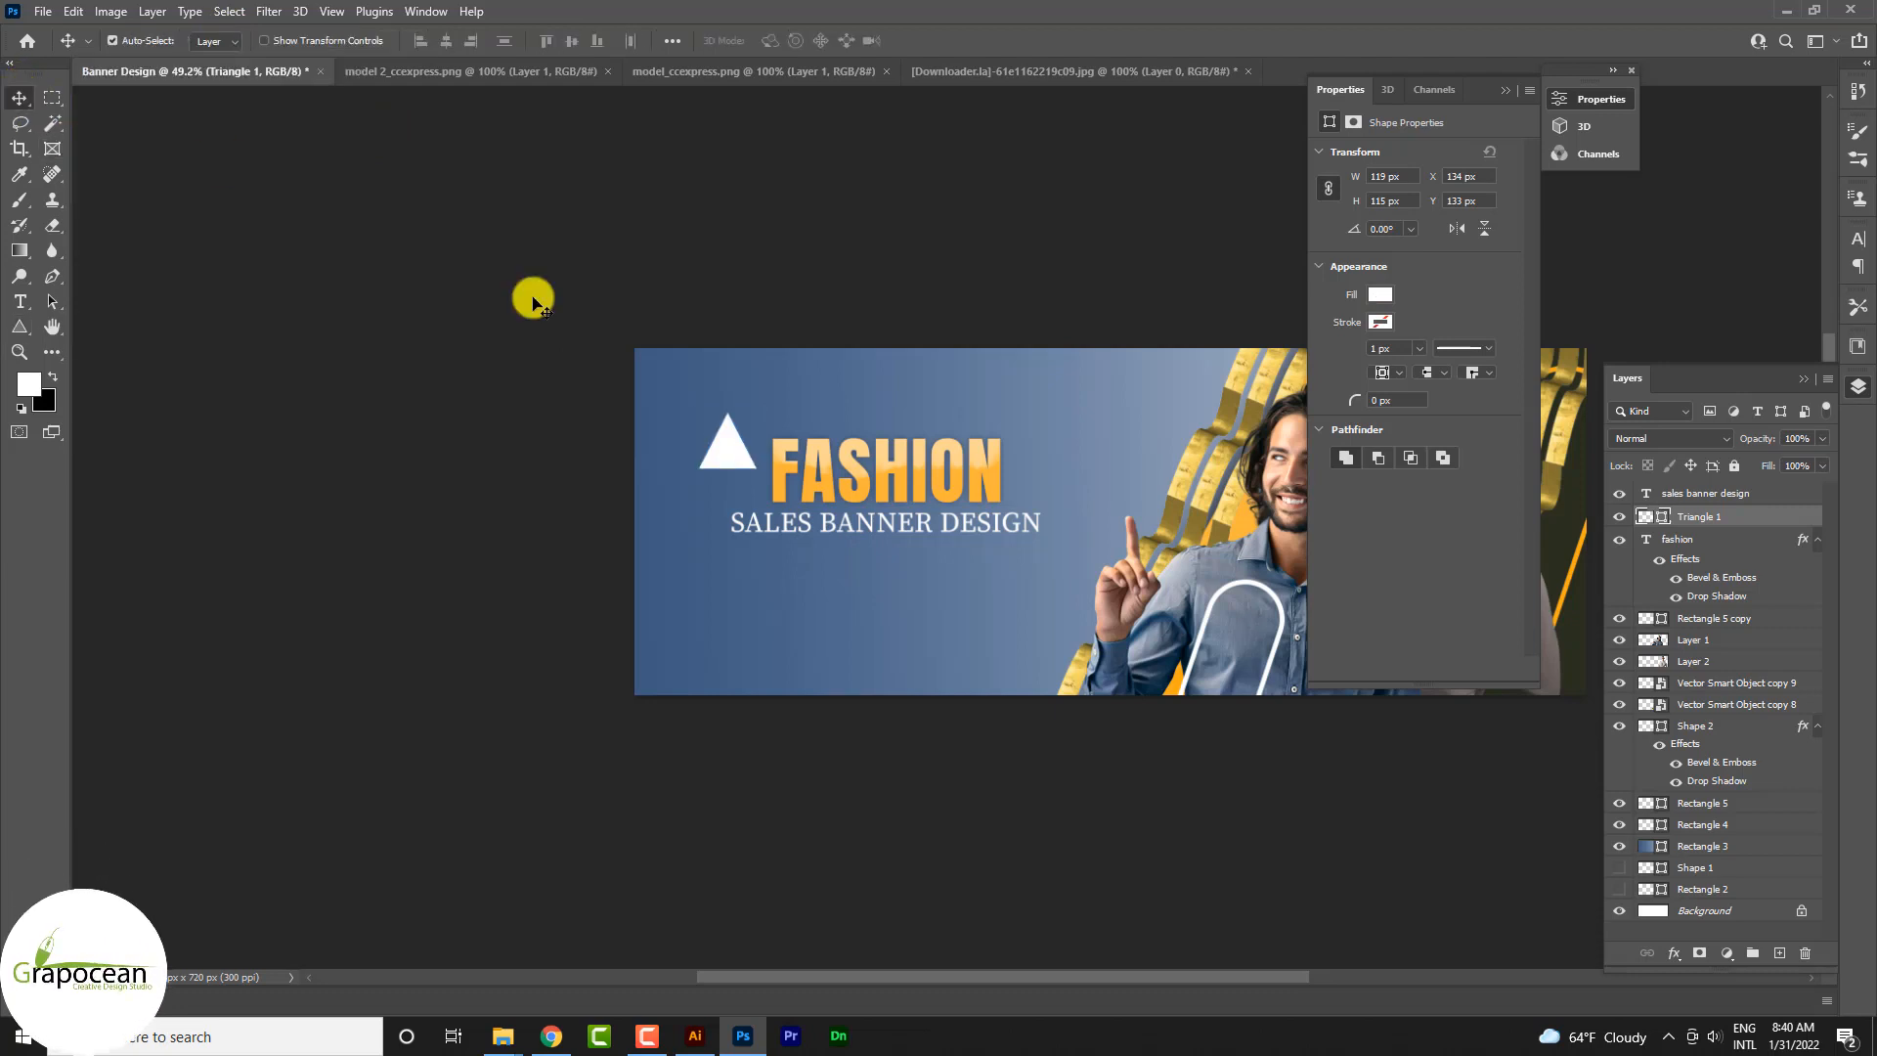
Step: Shrink and rotate the white triangle and place it just beside the letter F of FASHION
{"action": "key", "text": "ctrl+t"}
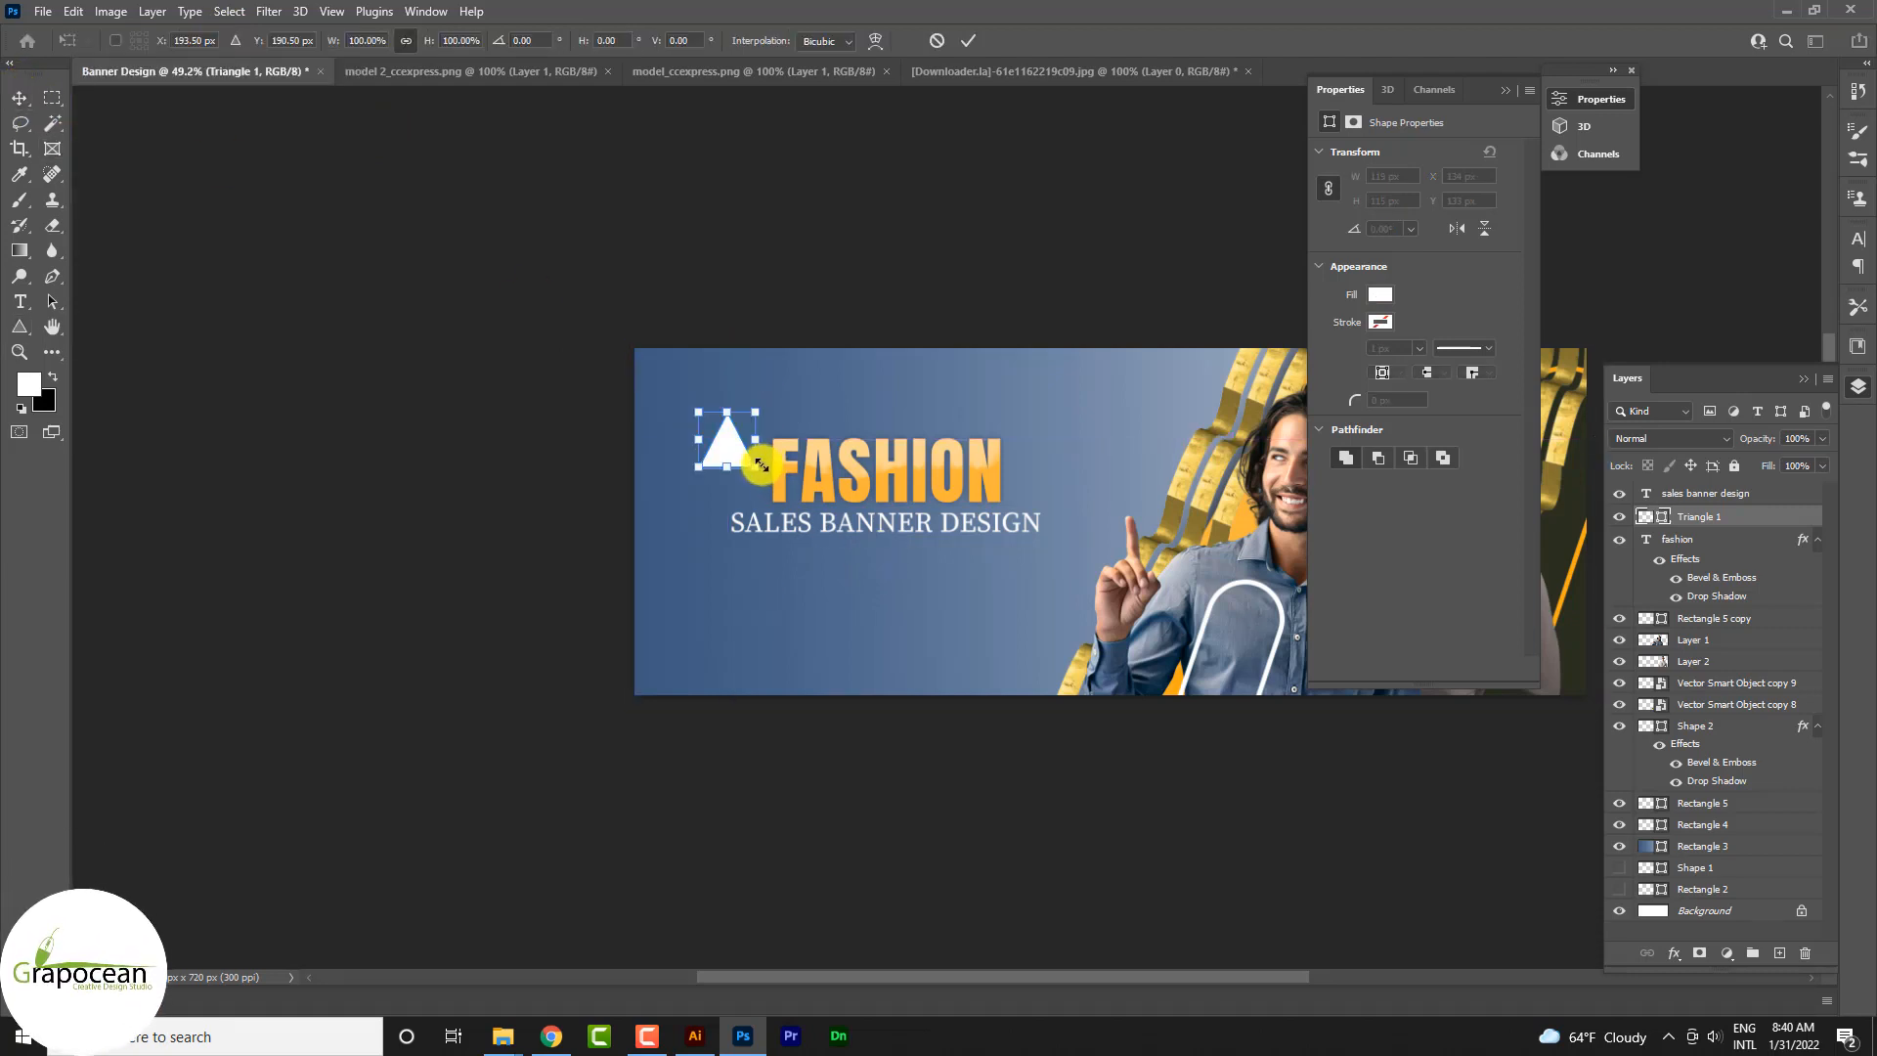
{"action": "left_click_drag", "start_coordinate": [736, 473], "coordinate": [777, 417]}
{"action": "scroll", "coordinate": [746, 451], "scroll_direction": "up", "scroll_amount": 3}
{"action": "left_click", "coordinate": [968, 40]}
Step: Duplicate the triangle above the first, scale it to 54.87%, rotate it 37.14°, and fill it with the heading's orange
{"action": "key", "text": "ctrl+t"}
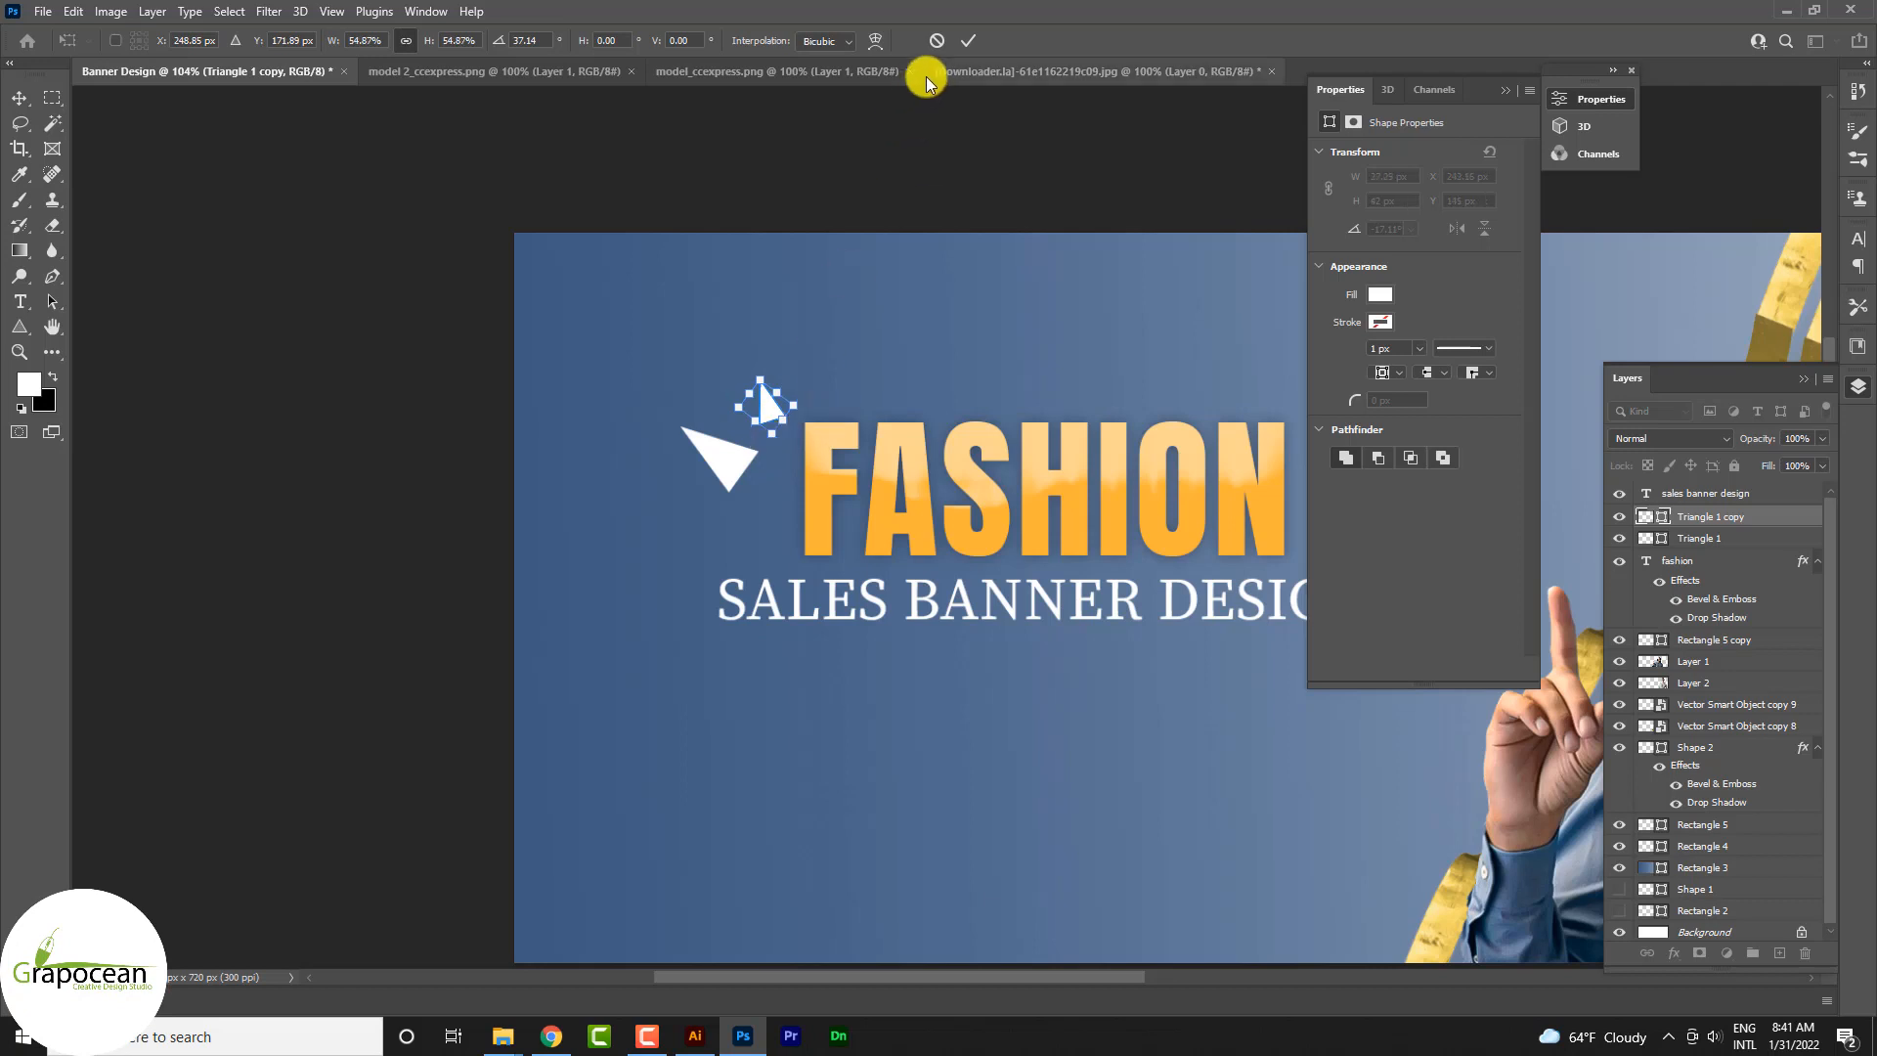
{"action": "left_click", "coordinate": [968, 40]}
{"action": "double_click", "coordinate": [1647, 515]}
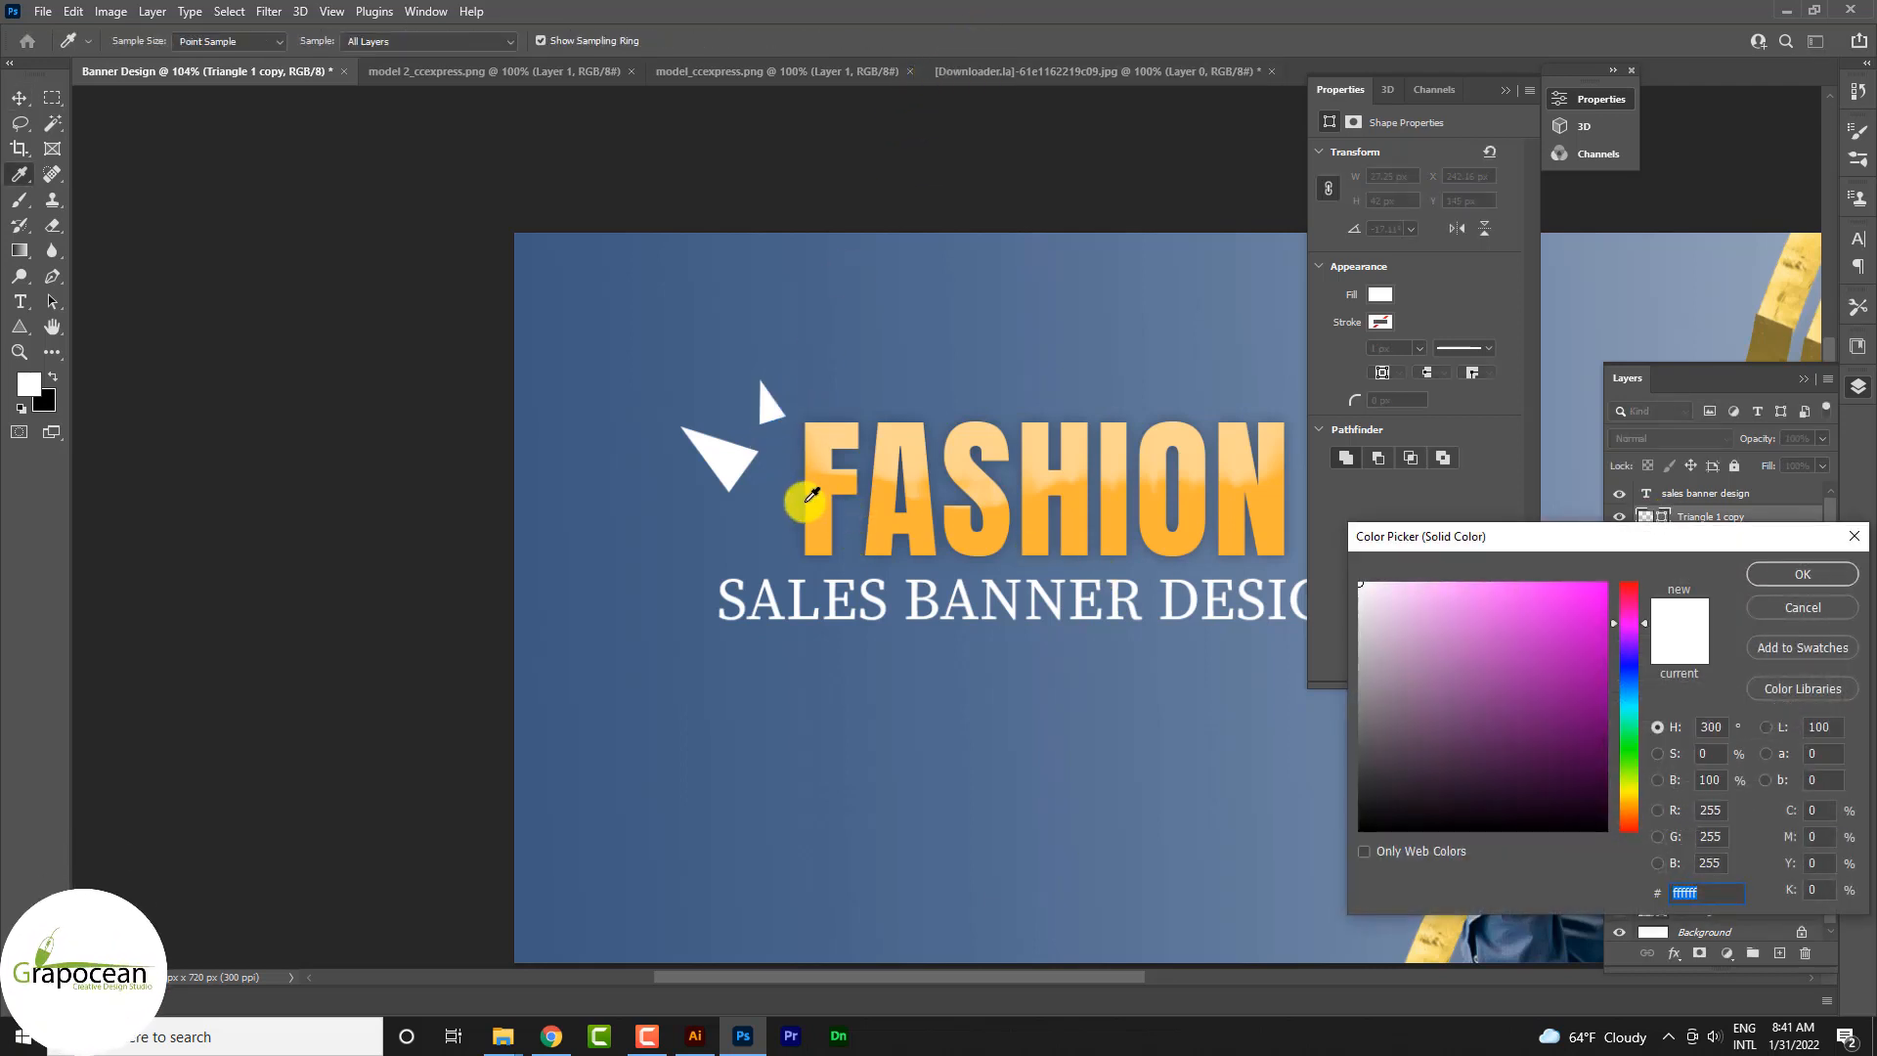
{"action": "left_click", "coordinate": [807, 494]}
{"action": "left_click", "coordinate": [1795, 572]}
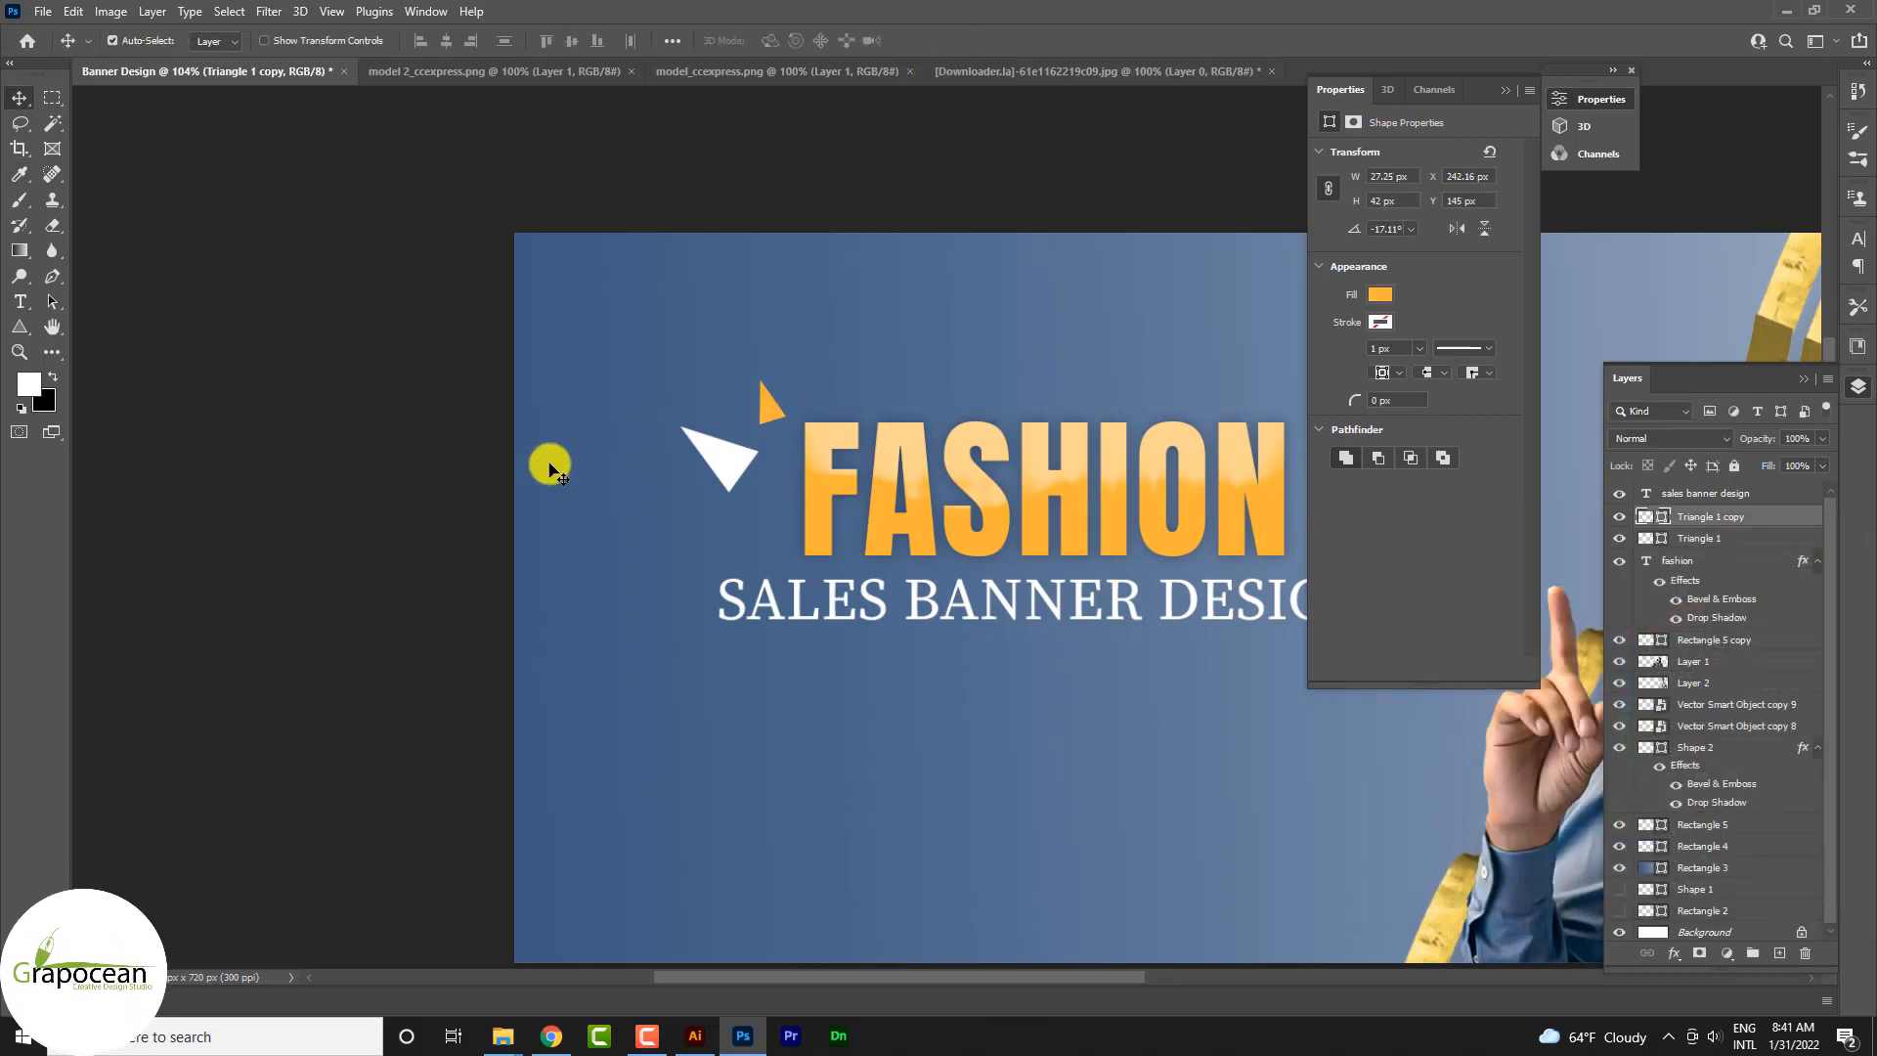
Step: Duplicate the white and orange triangles together and place the copies beside the final N of FASHION
{"action": "scroll", "coordinate": [533, 504], "scroll_direction": "down", "scroll_amount": 5}
{"action": "scroll", "coordinate": [613, 649], "scroll_direction": "down", "scroll_amount": 1}
{"action": "scroll", "coordinate": [673, 469], "scroll_direction": "up", "scroll_amount": 3}
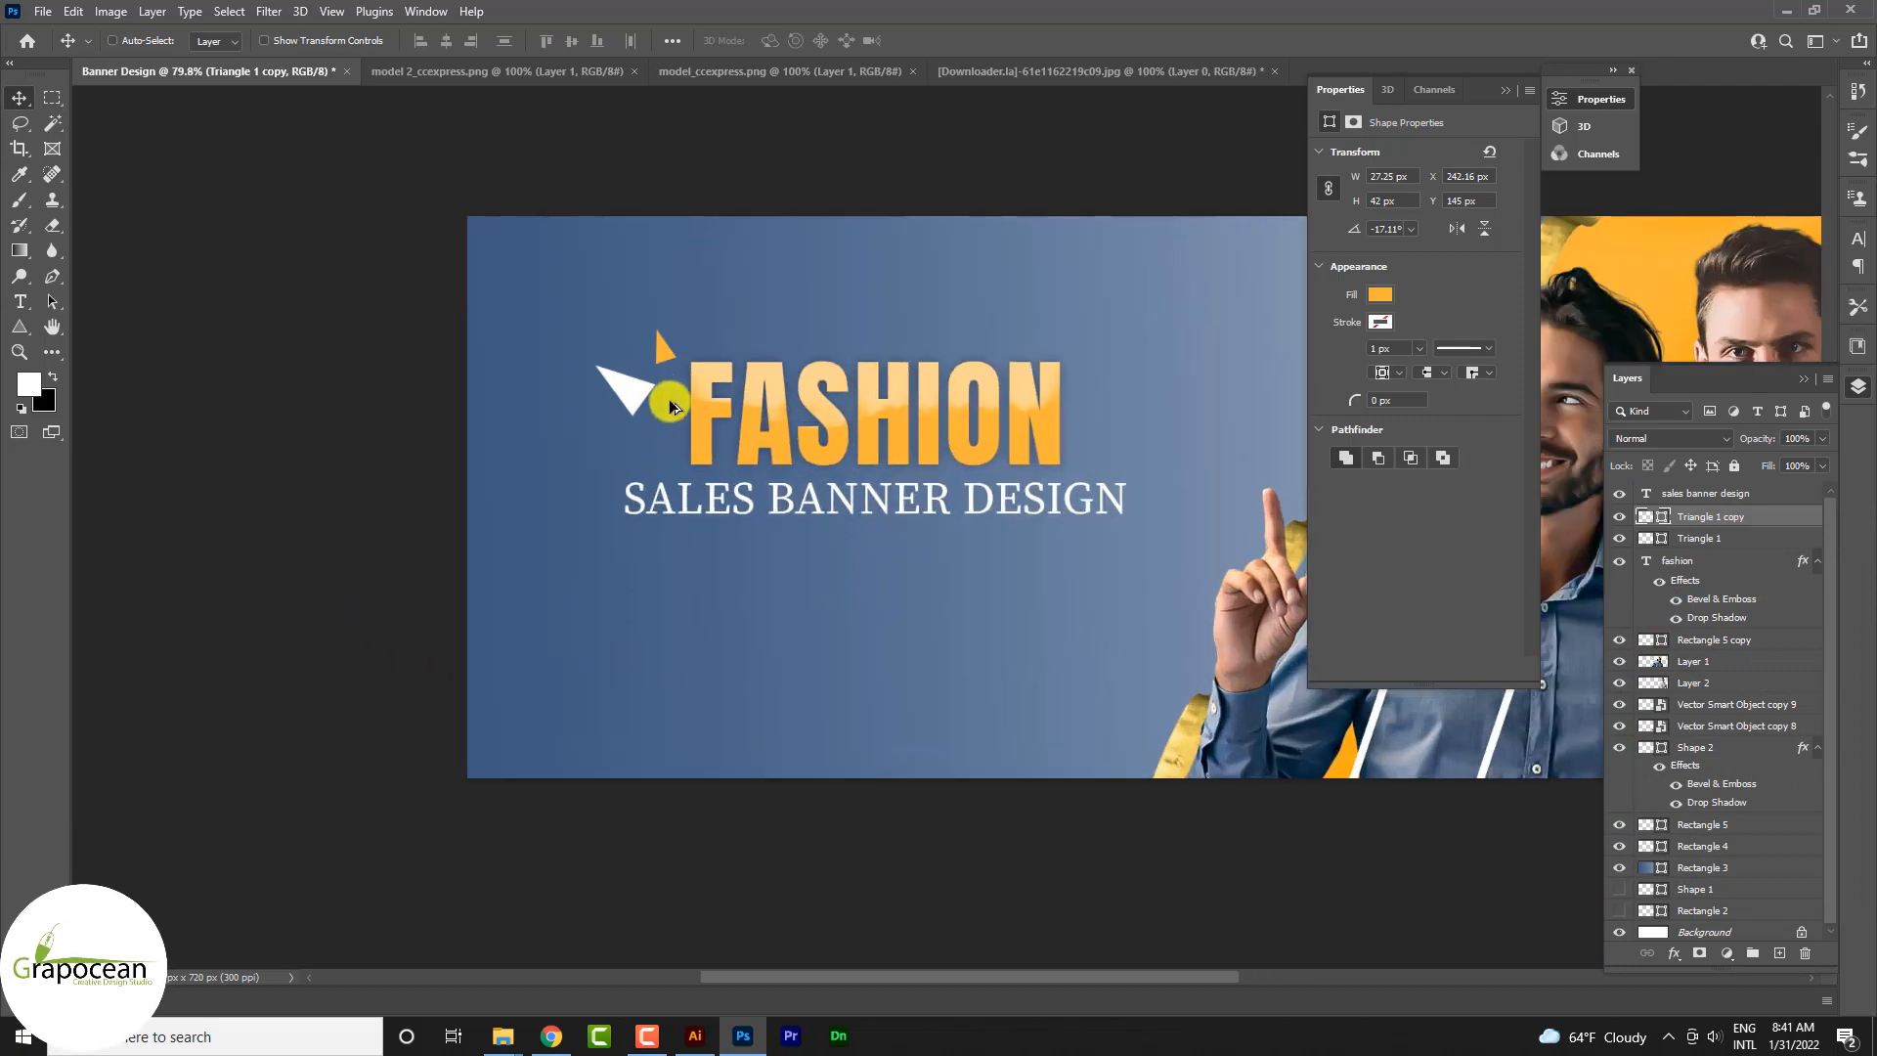
{"action": "left_click", "coordinate": [638, 393]}
{"action": "left_click", "coordinate": [667, 357], "text": "shift"}
{"action": "left_click_drag", "start_coordinate": [937, 430], "coordinate": [1122, 439]}
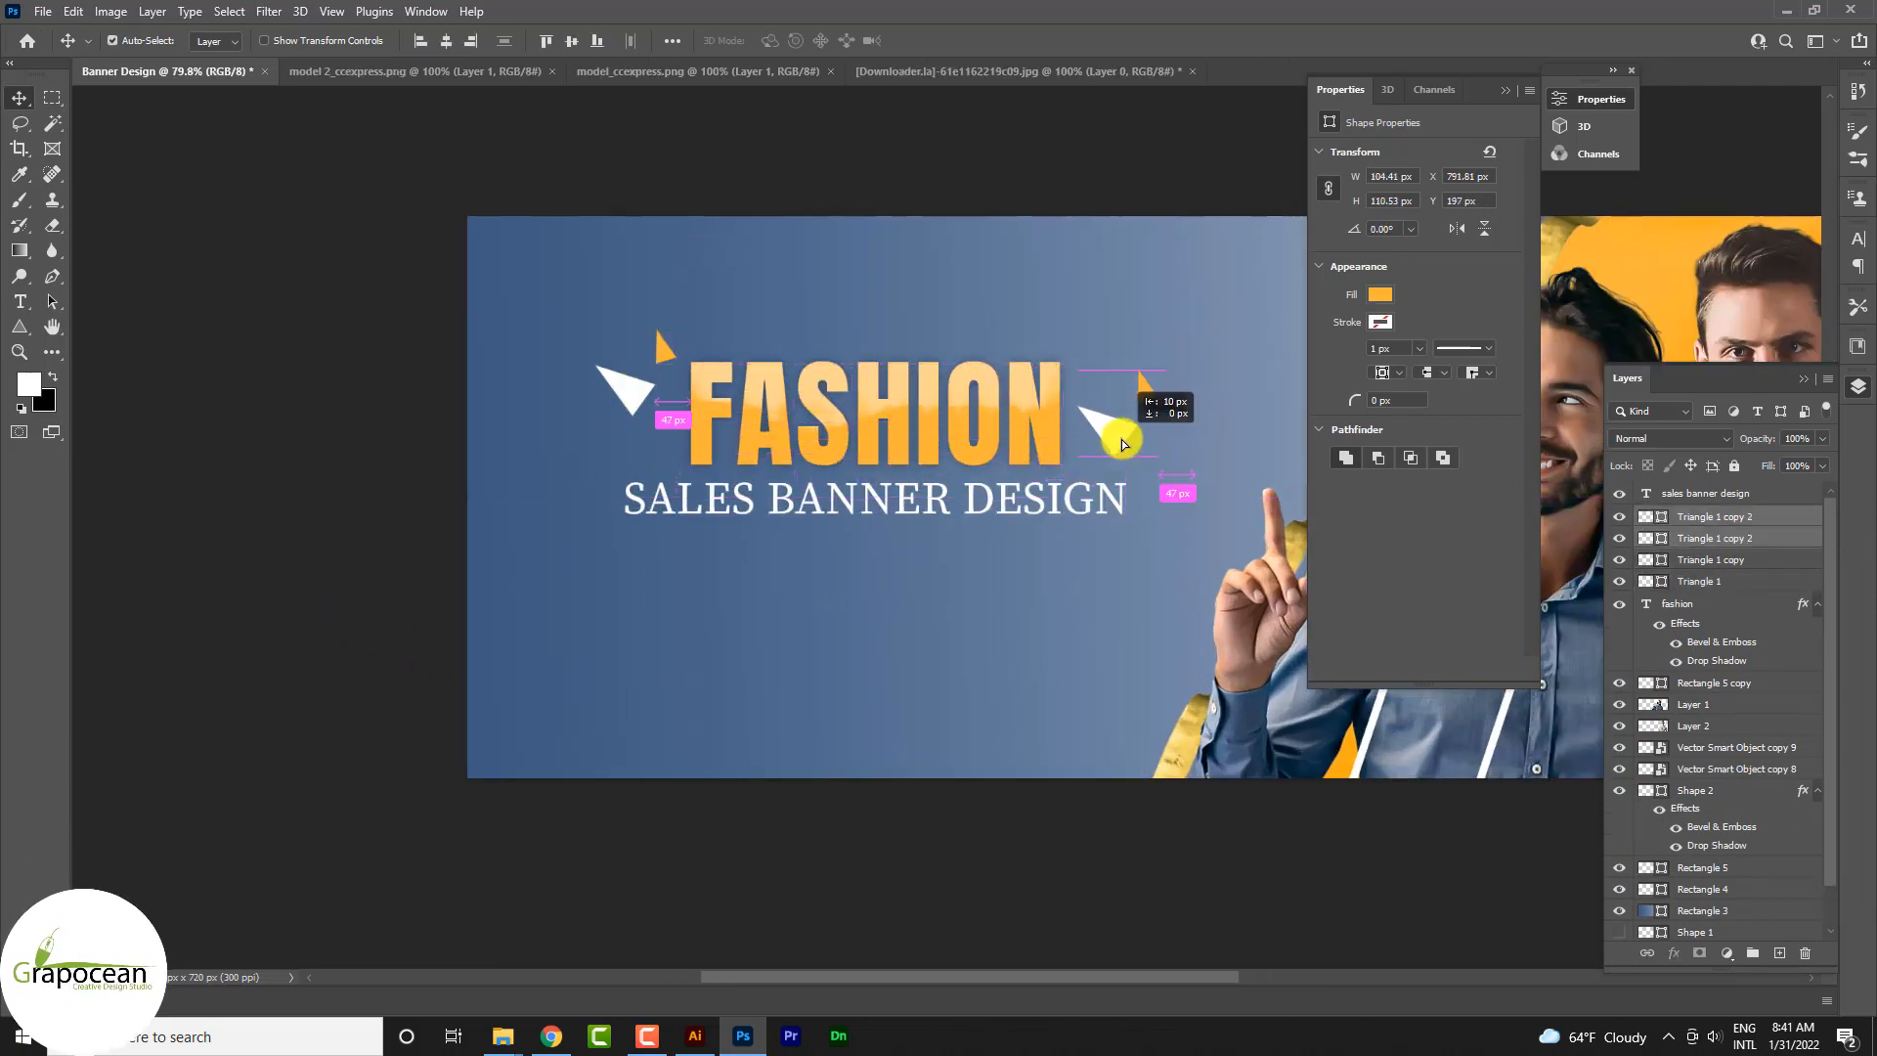
Step: Flip the copied pair of triangles horizontally so that it mirrors the original pair
{"action": "scroll", "coordinate": [782, 500], "scroll_direction": "down", "scroll_amount": 5}
{"action": "key", "text": "ctrl+t"}
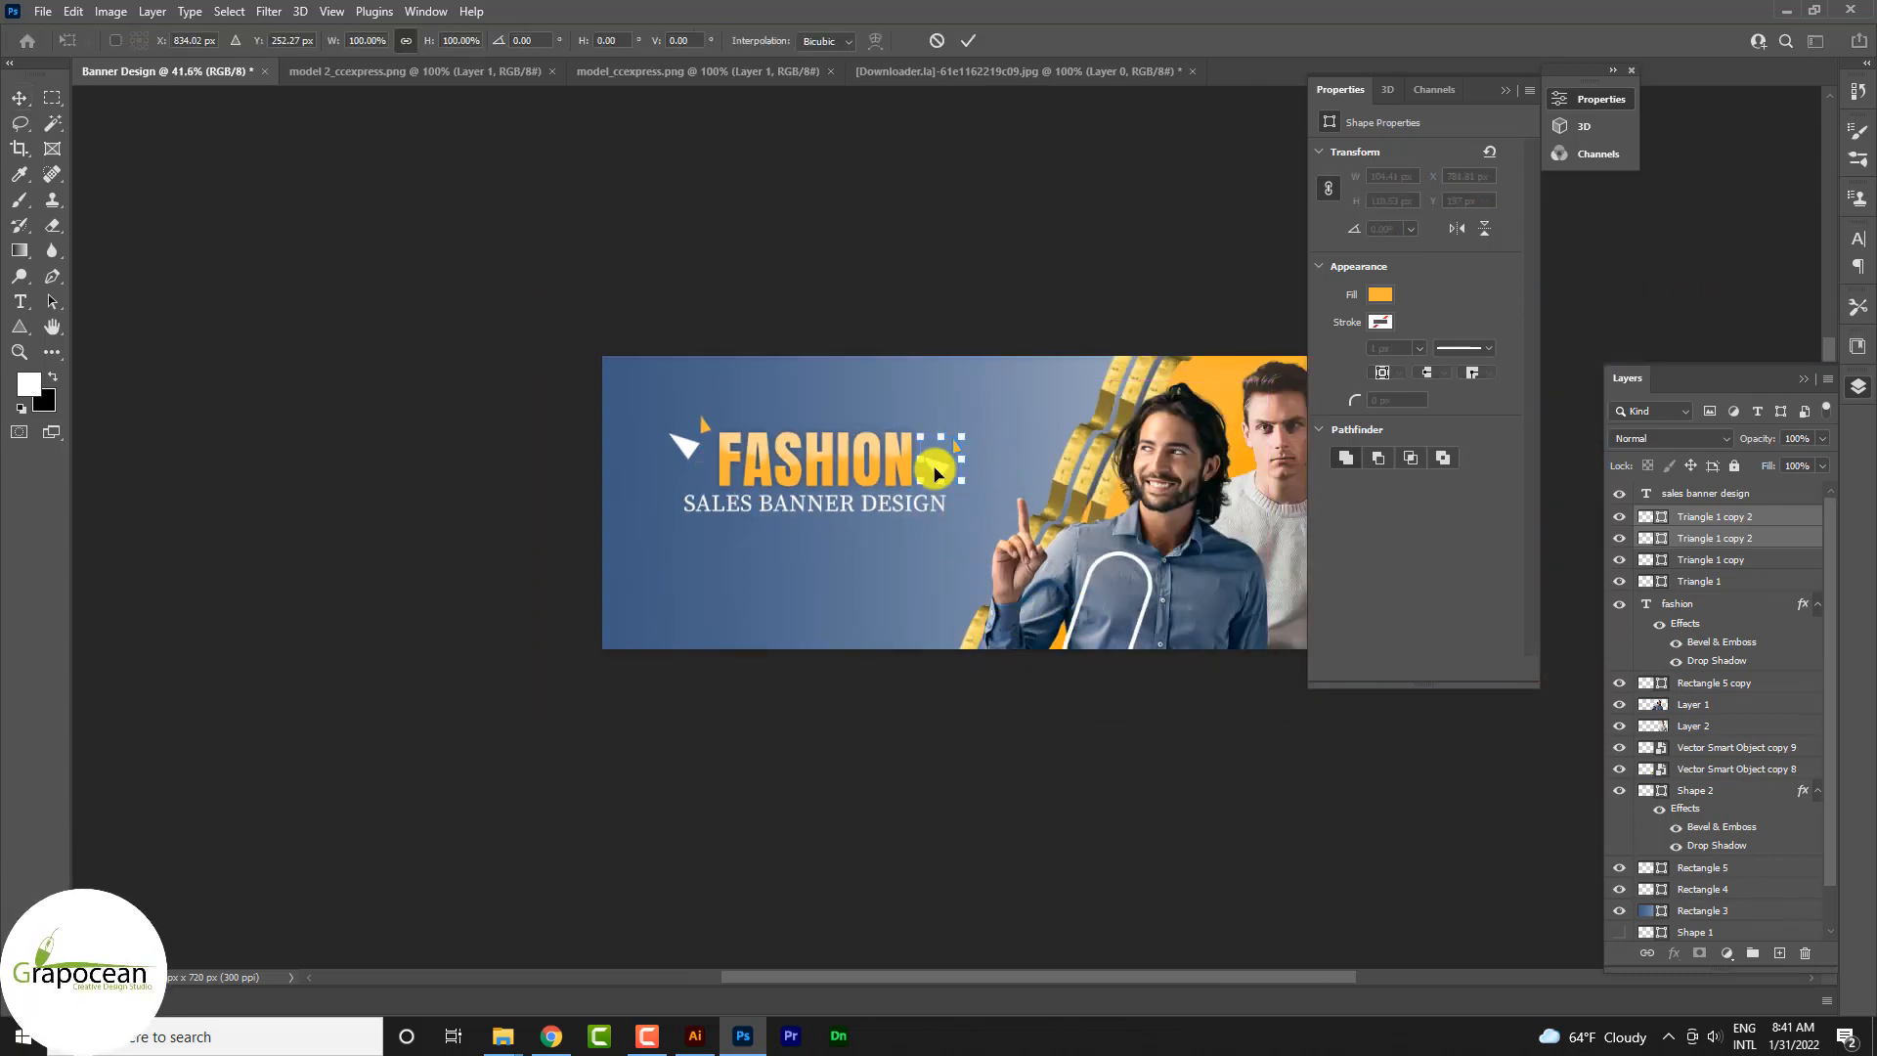
{"action": "right_click", "coordinate": [931, 465]}
{"action": "left_click", "coordinate": [1066, 847]}
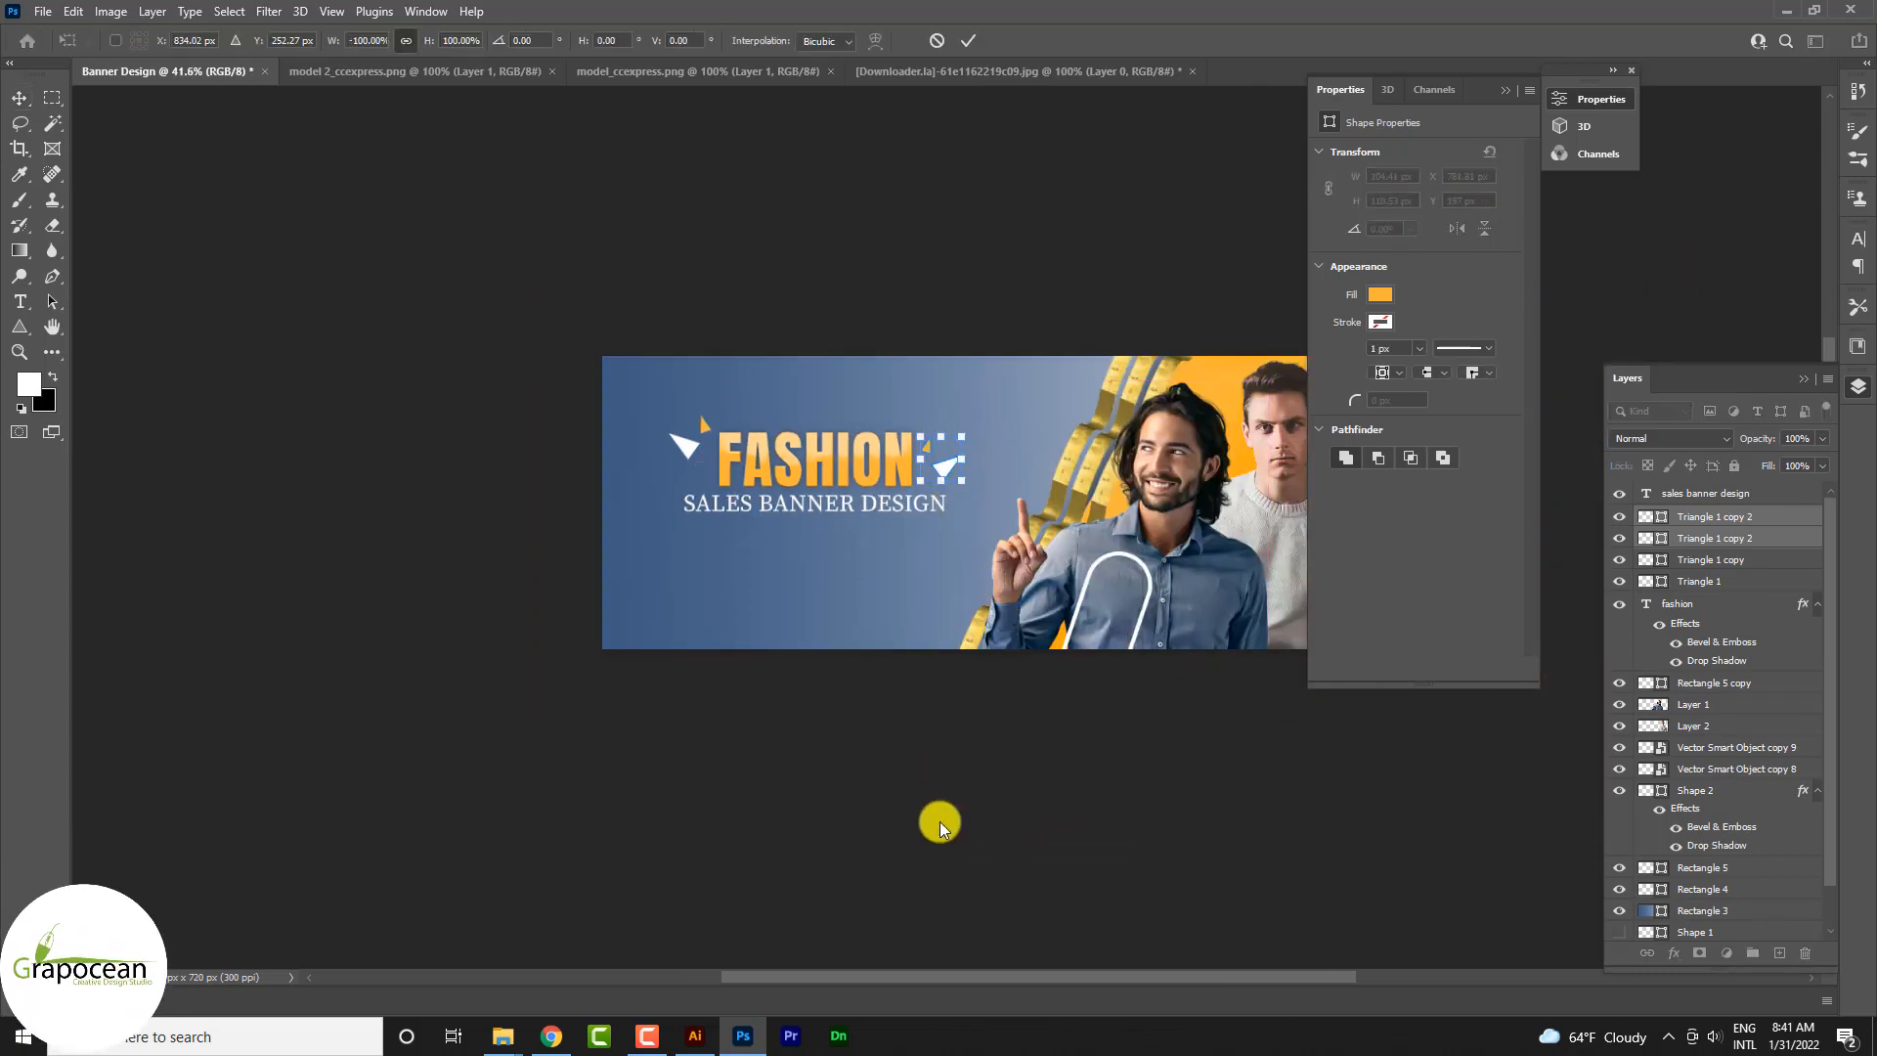
{"action": "left_click", "coordinate": [975, 40]}
{"action": "left_click", "coordinate": [1022, 809]}
Step: Draw a rectangle about 719 px wide and 66 px high across the lower part of FASHION and the subtitle
{"action": "scroll", "coordinate": [876, 620], "scroll_direction": "up", "scroll_amount": 3}
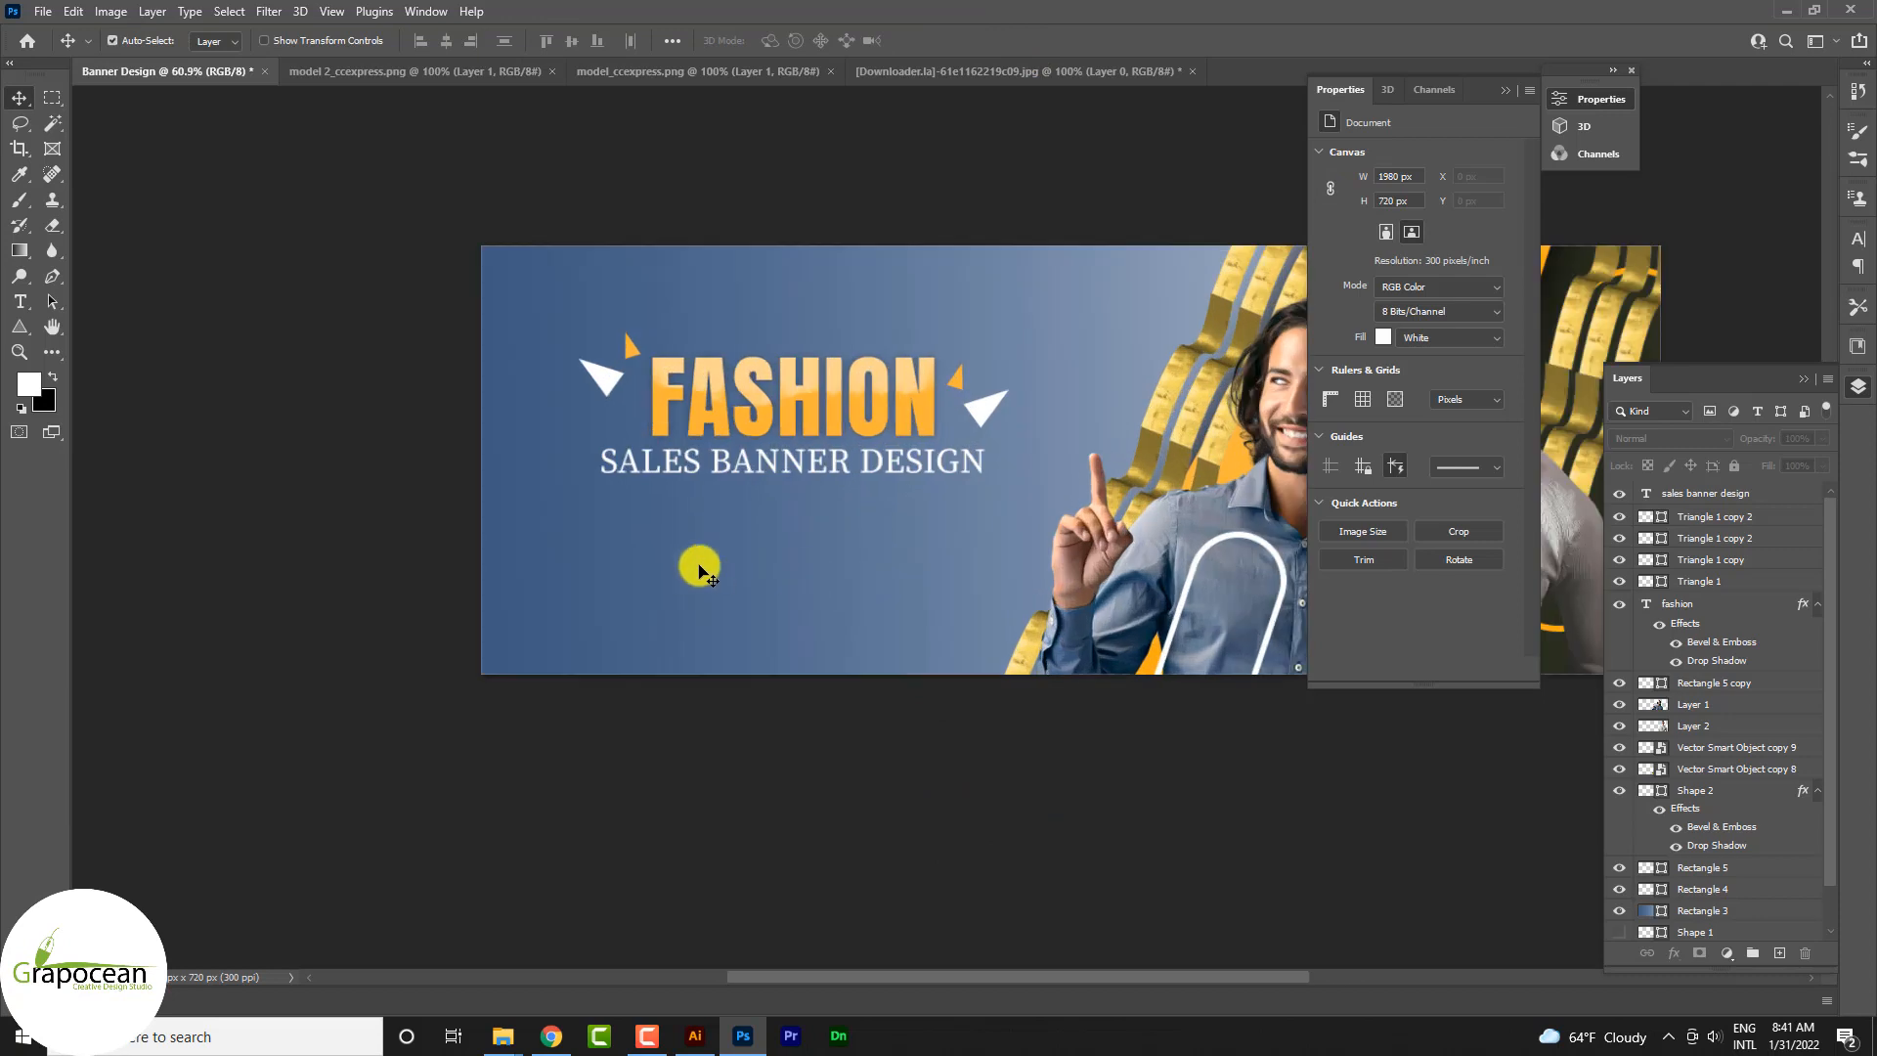
{"action": "left_click", "coordinate": [19, 329]}
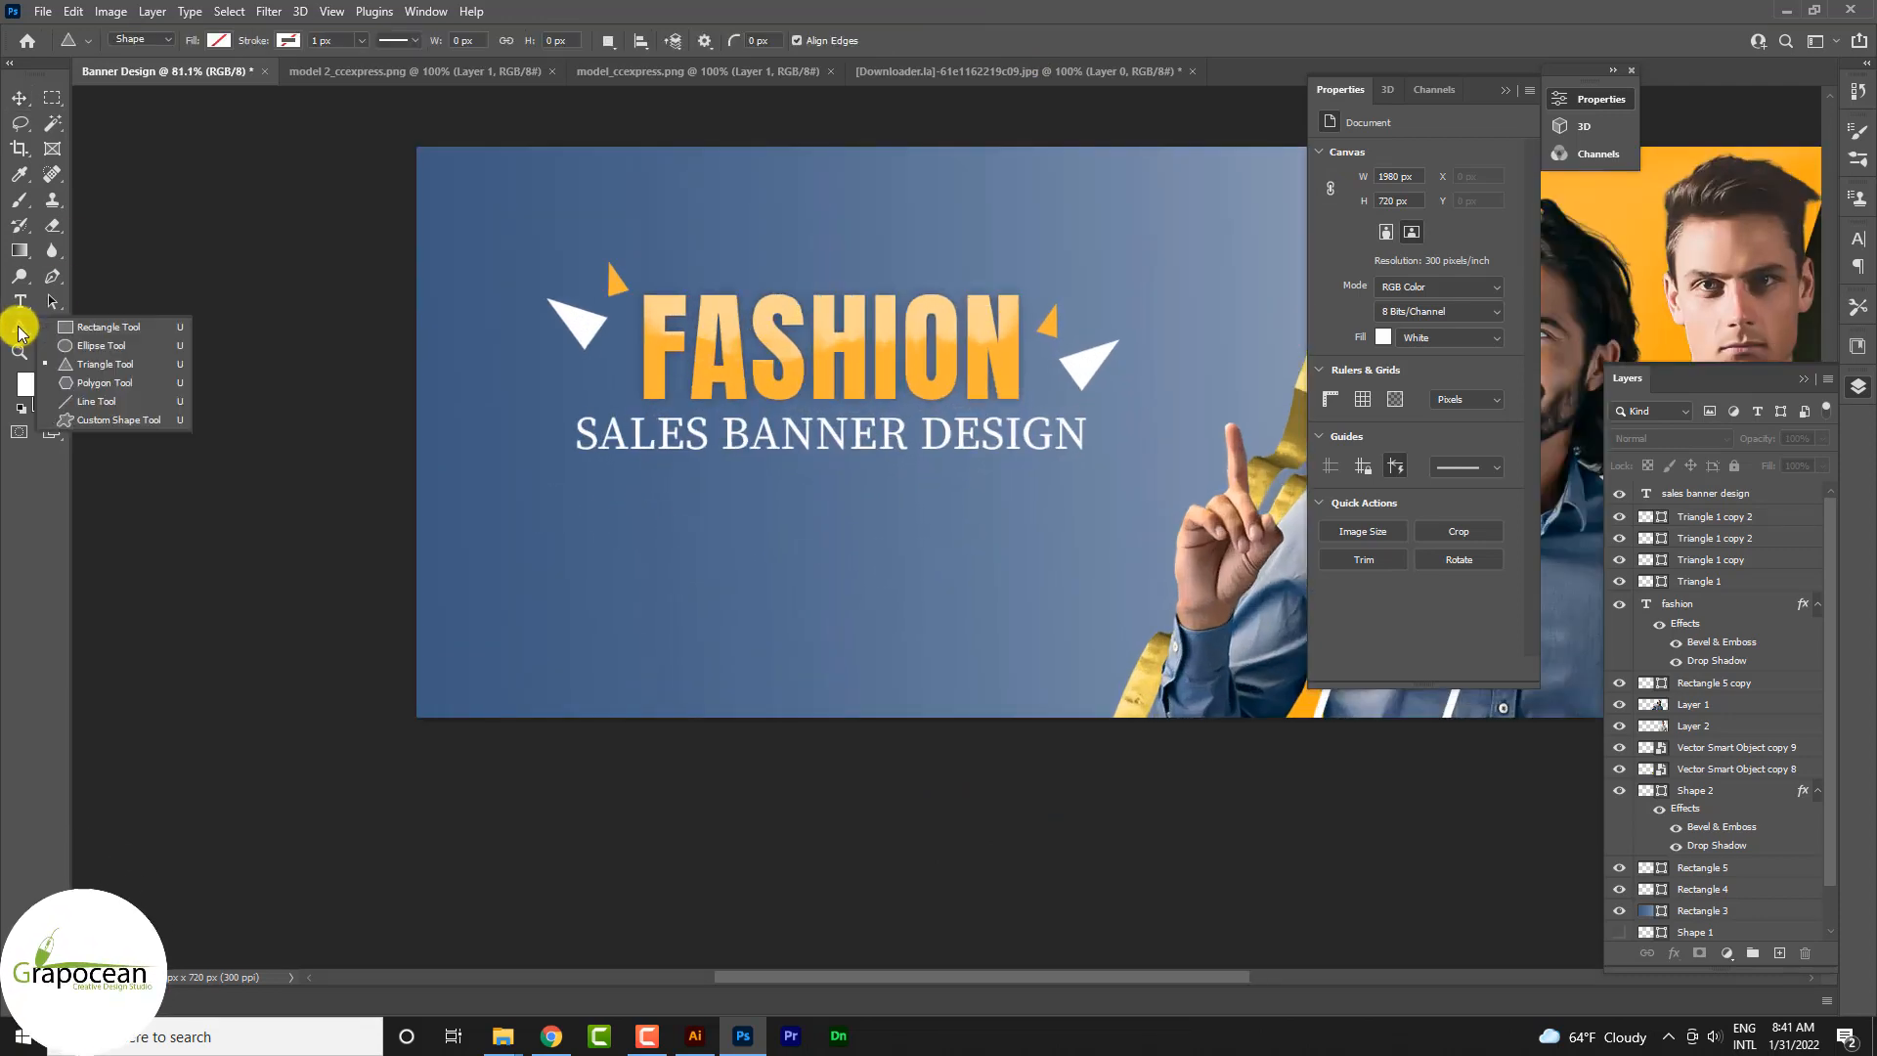
{"action": "left_click", "coordinate": [100, 329]}
{"action": "left_click_drag", "start_coordinate": [553, 384], "coordinate": [1123, 434]}
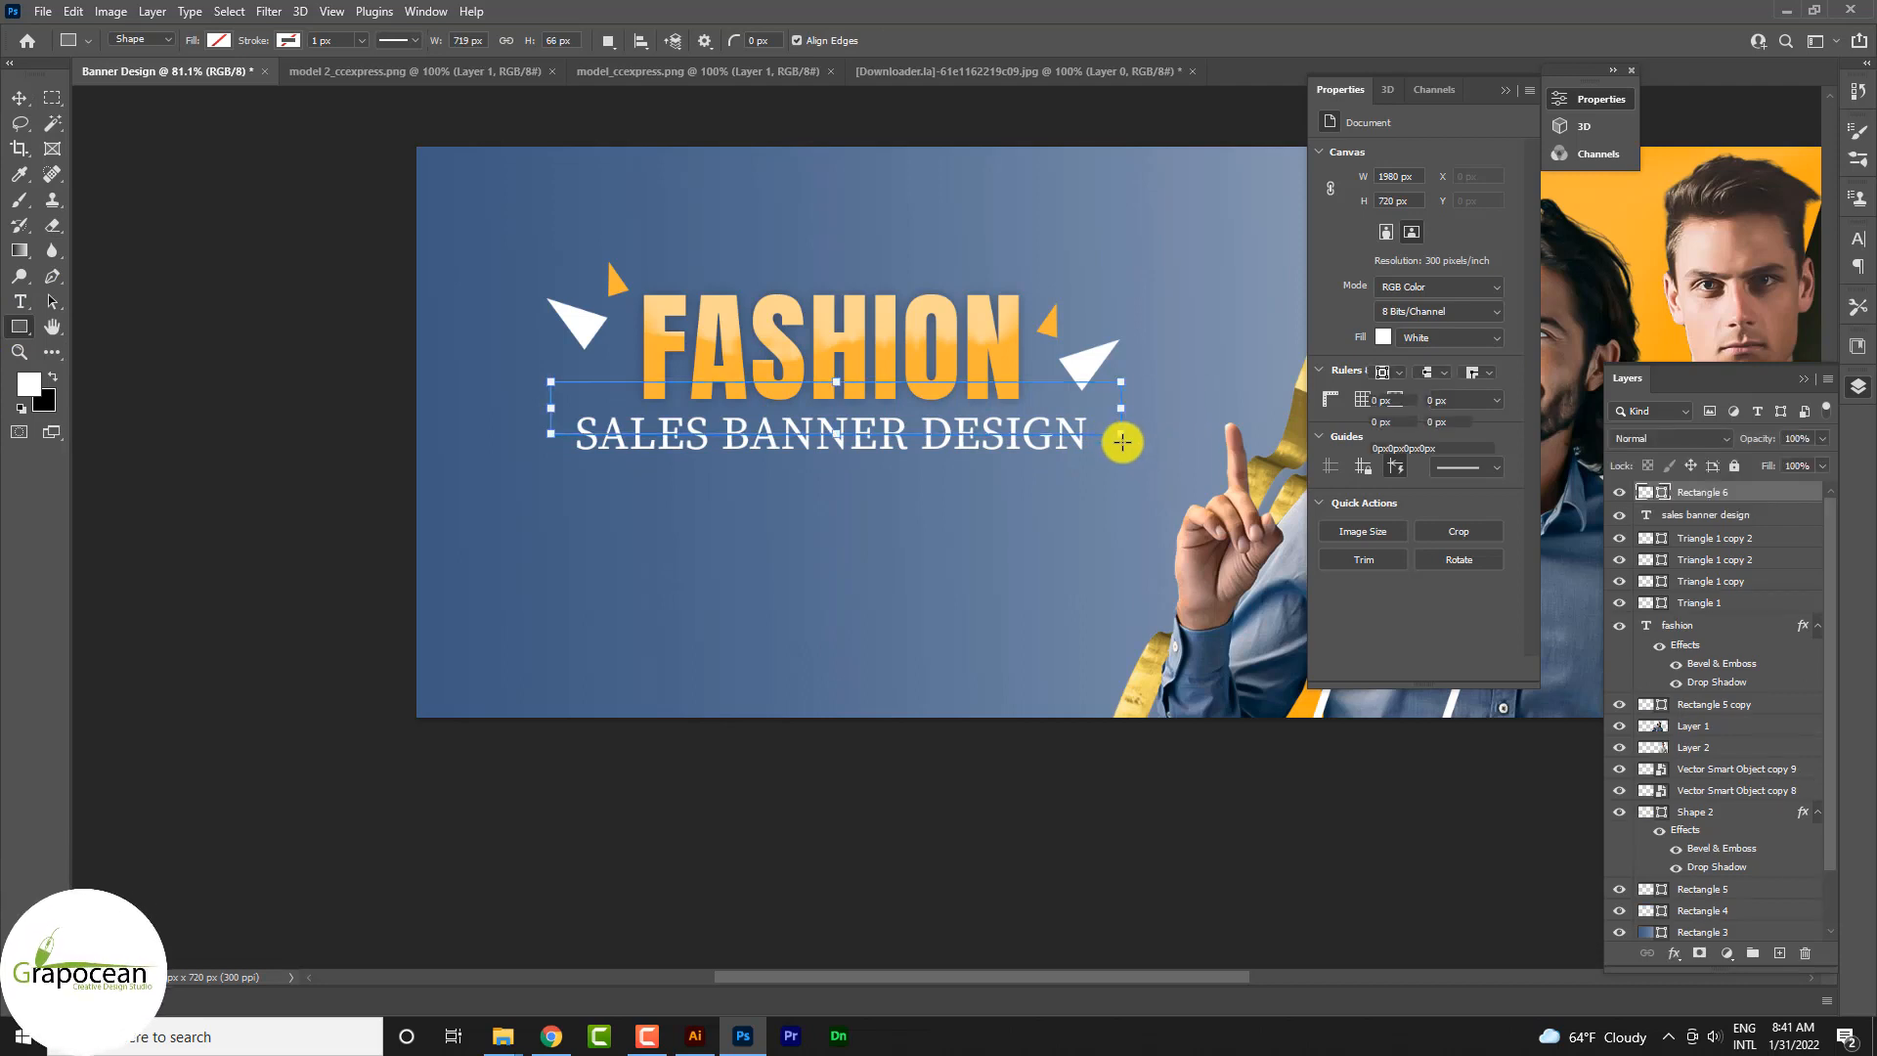
Step: Give the new rectangle no fill and a white stroke about 4.68 px thick
{"action": "left_click", "coordinate": [219, 41]}
{"action": "left_click", "coordinate": [103, 78]}
{"action": "left_click", "coordinate": [286, 40]}
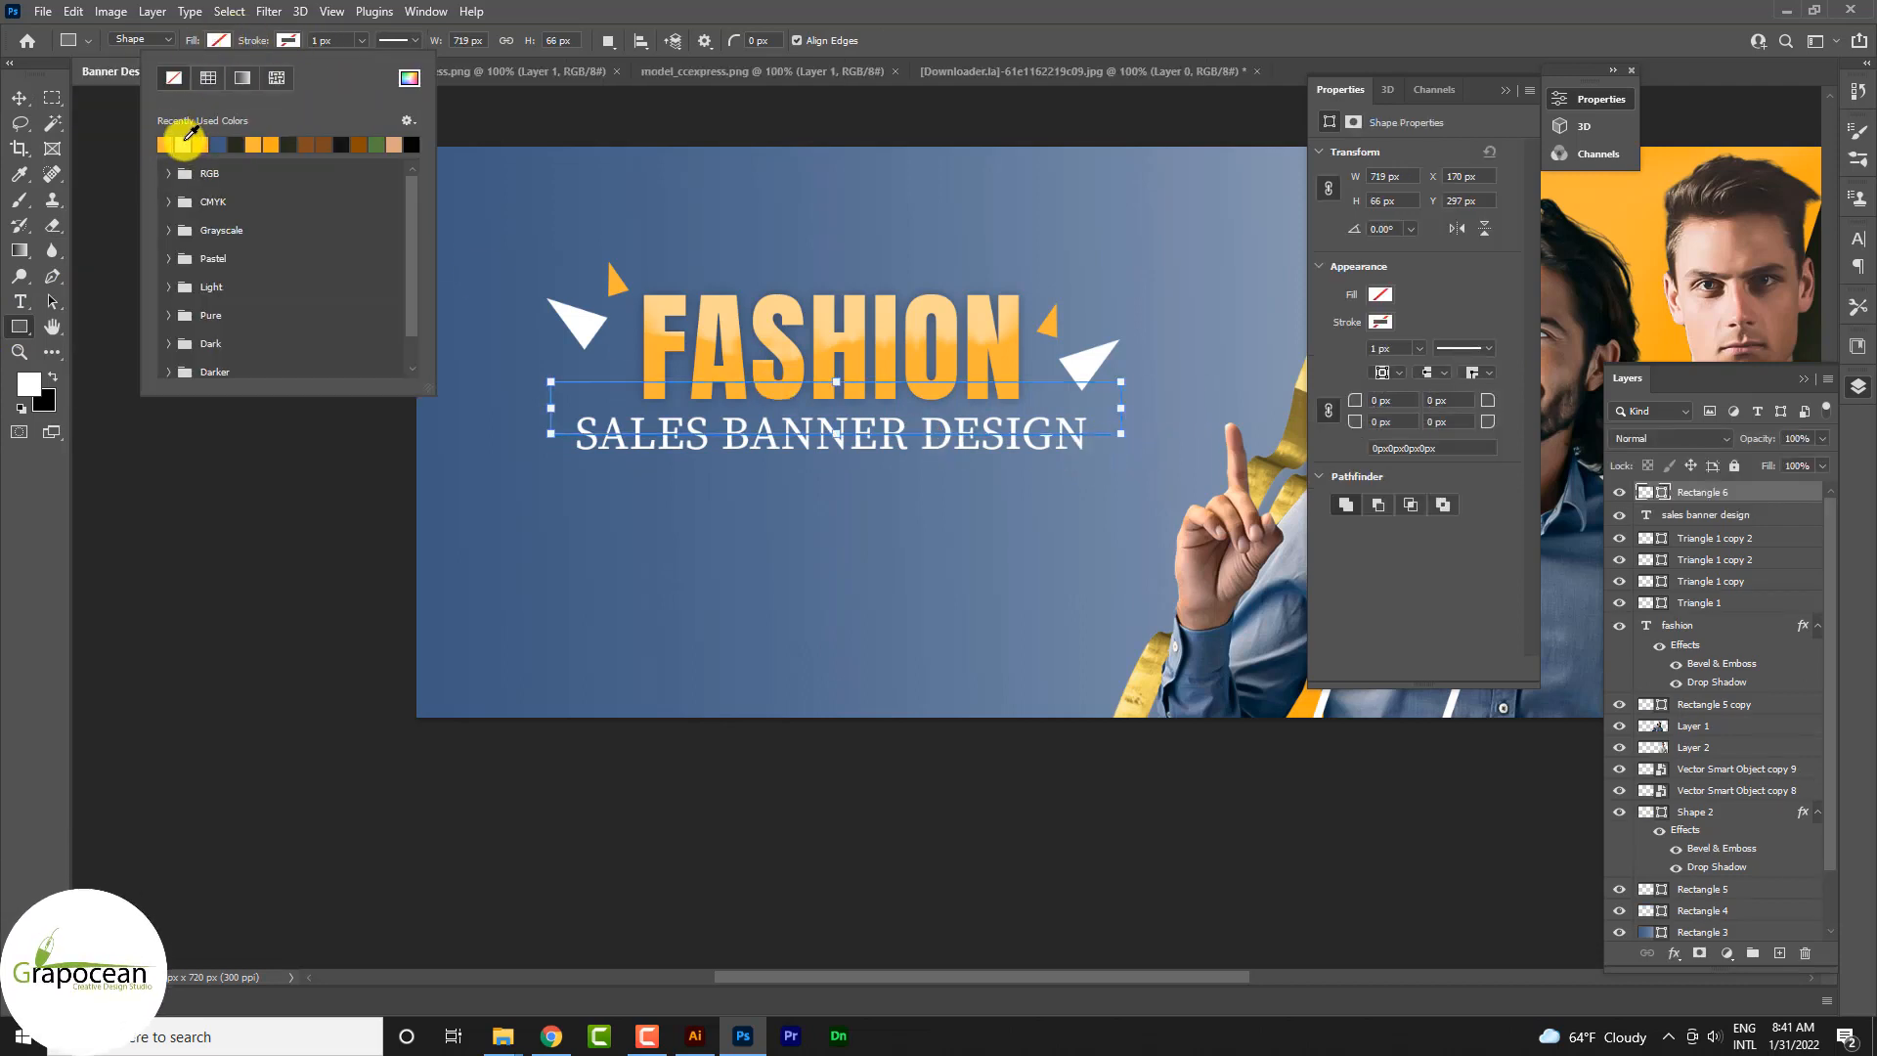
{"action": "left_click", "coordinate": [361, 40]}
{"action": "left_click", "coordinate": [361, 40]}
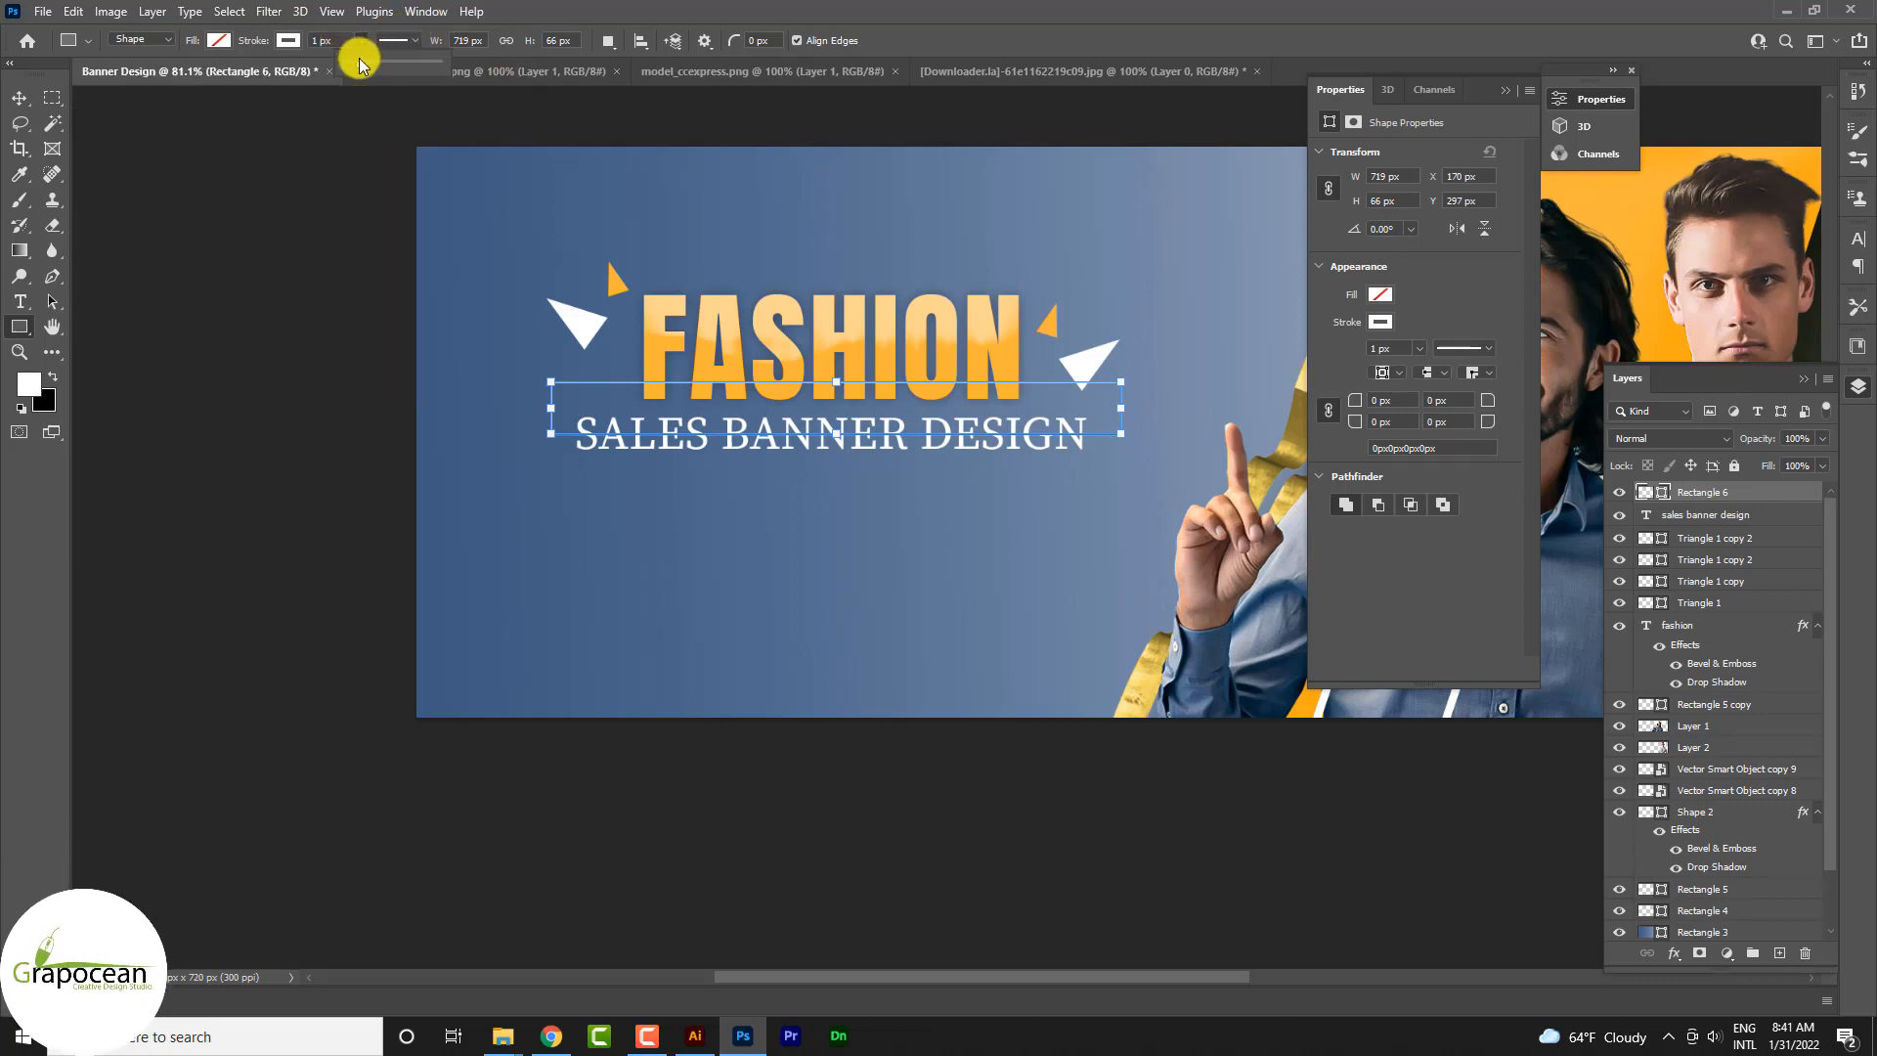
{"action": "left_click_drag", "start_coordinate": [363, 64], "coordinate": [363, 63]}
{"action": "left_click", "coordinate": [20, 98]}
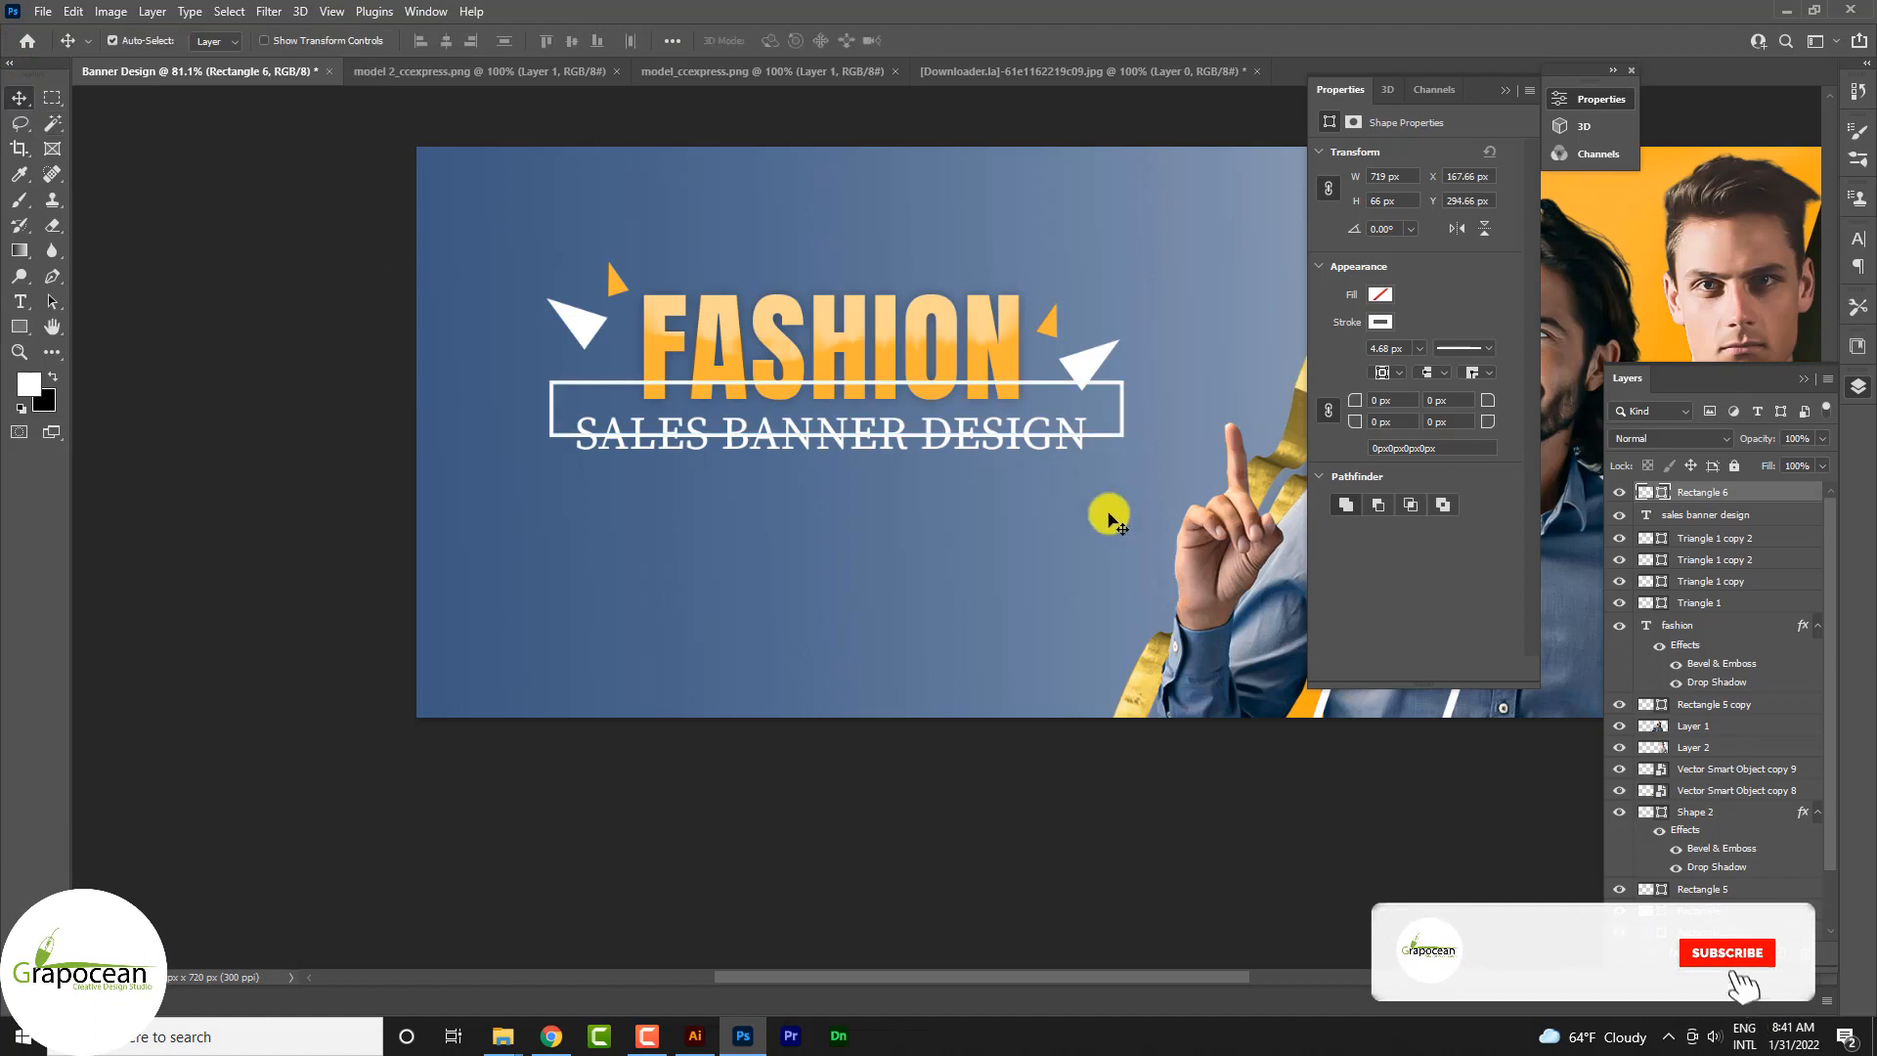
Step: Move the white frame's layer below the FASHION text and mask out its edge behind the subtitle with black at 100% brush opacity
{"action": "left_click_drag", "start_coordinate": [1755, 493], "coordinate": [1748, 683]}
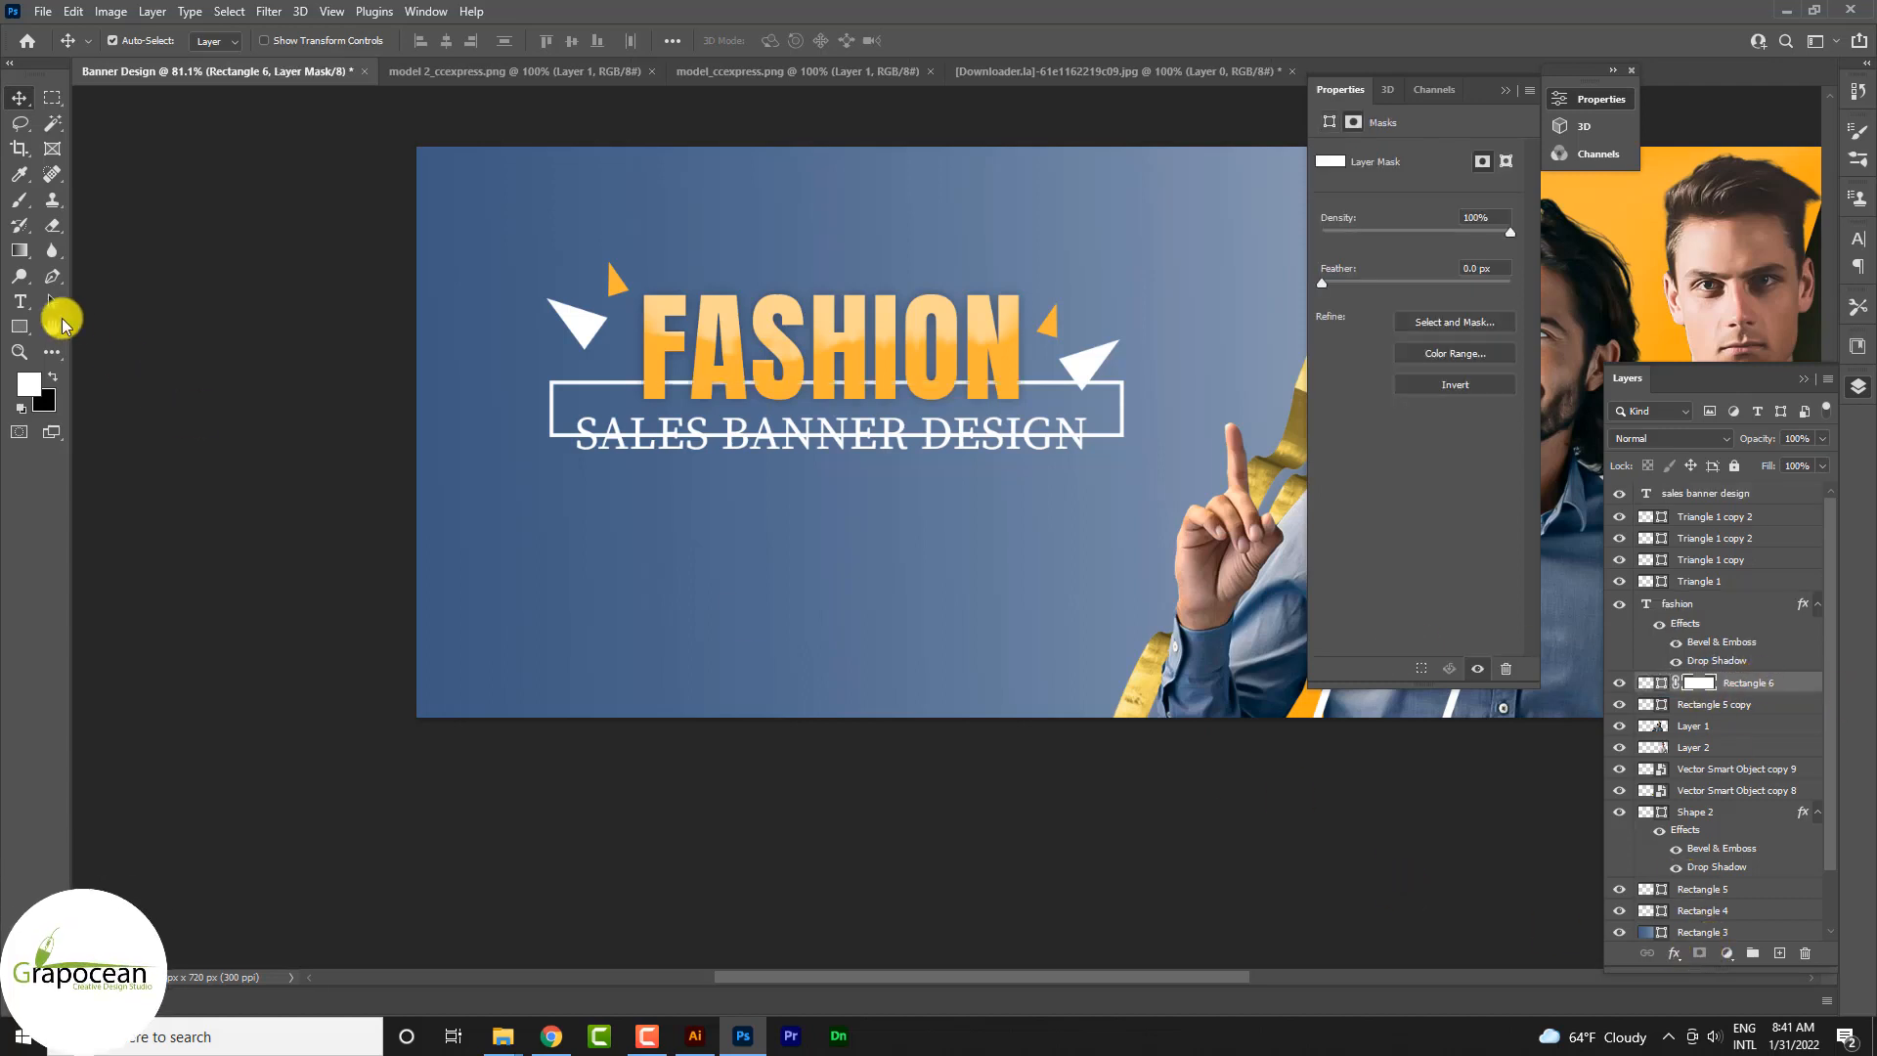
{"action": "left_click", "coordinate": [20, 199]}
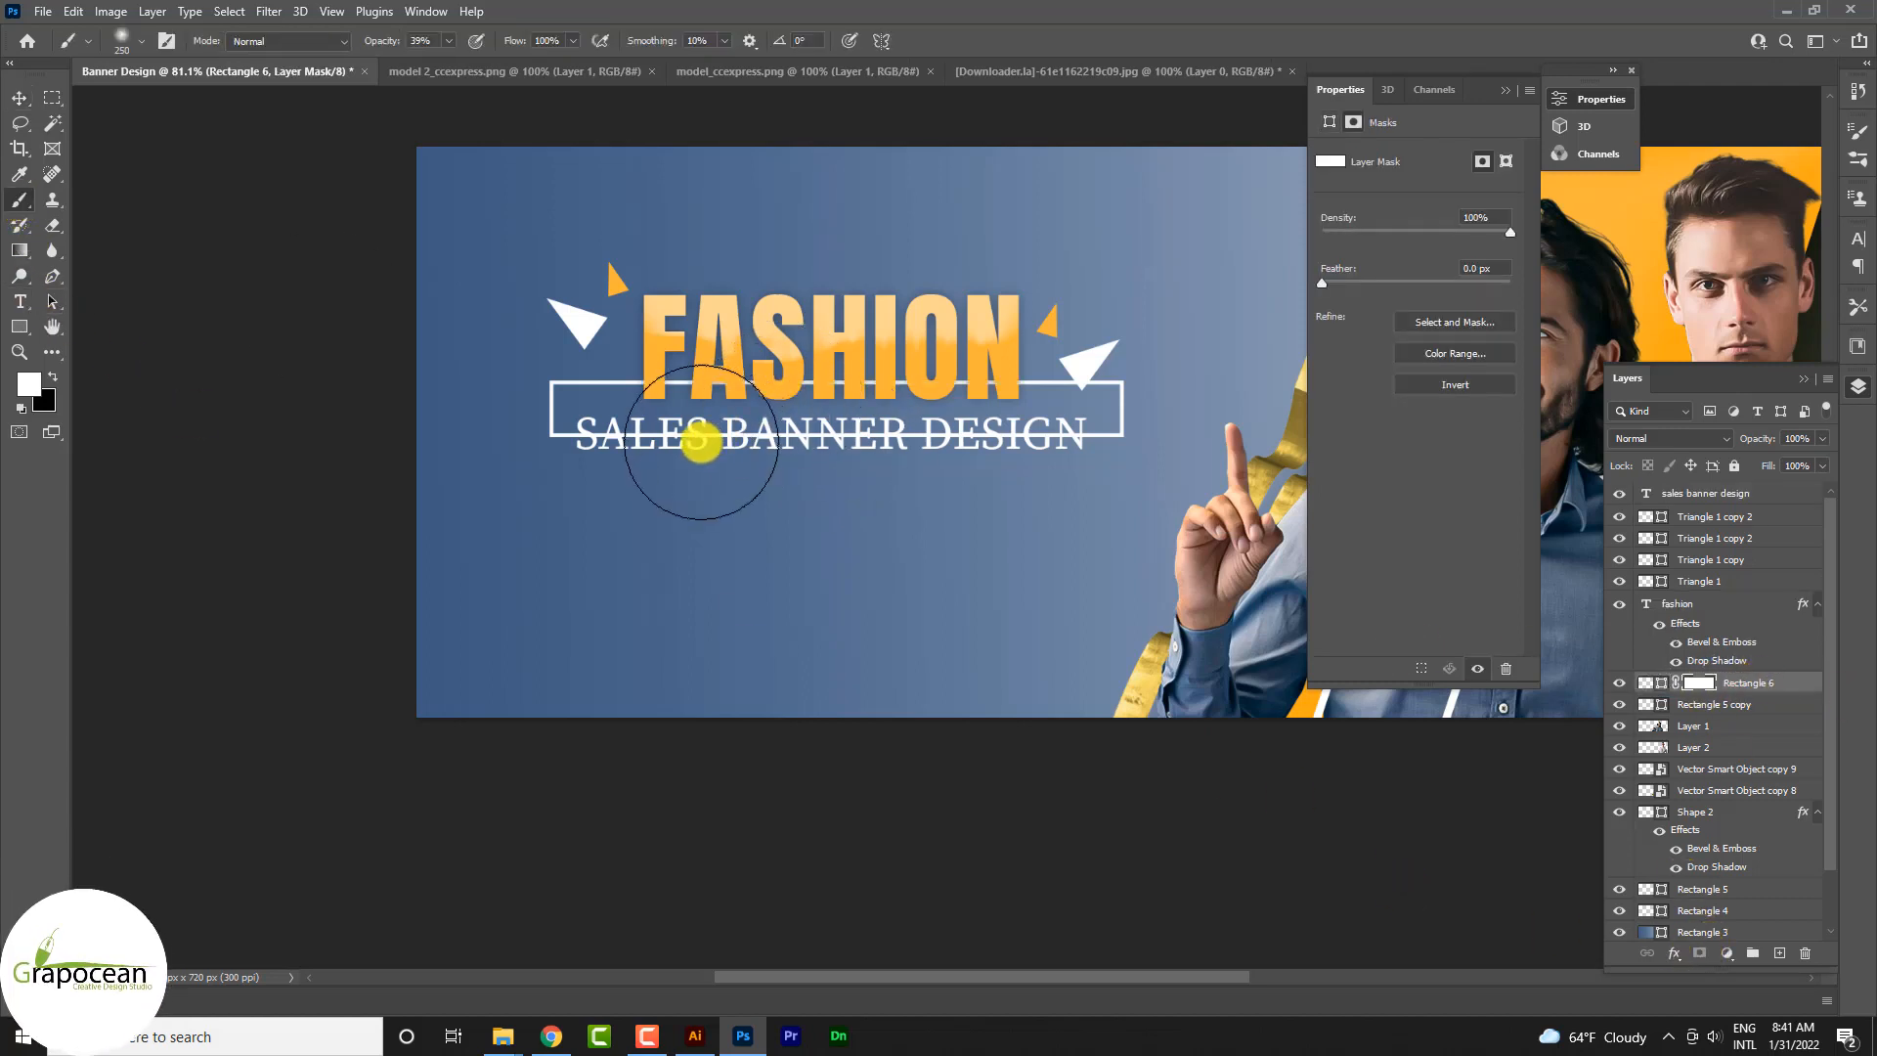
{"action": "key", "text": "x"}
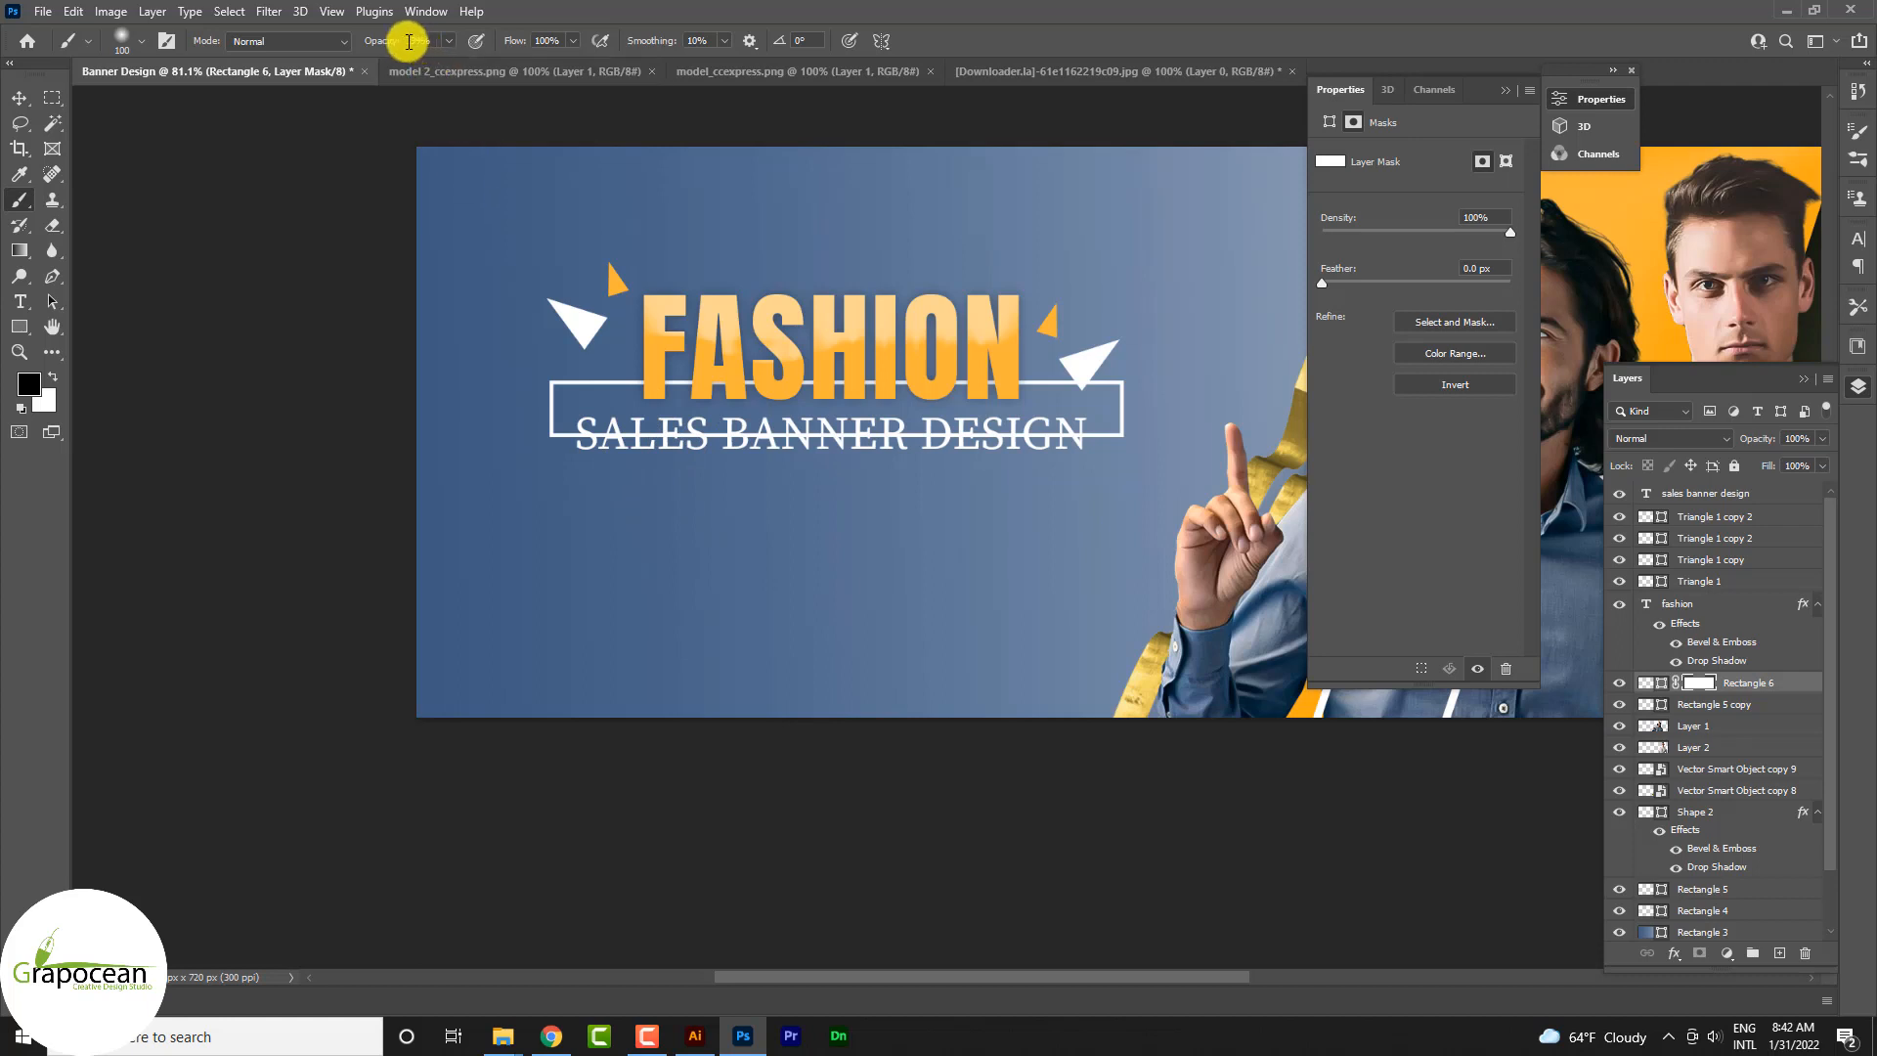
{"action": "left_click_drag", "start_coordinate": [383, 43], "coordinate": [448, 47]}
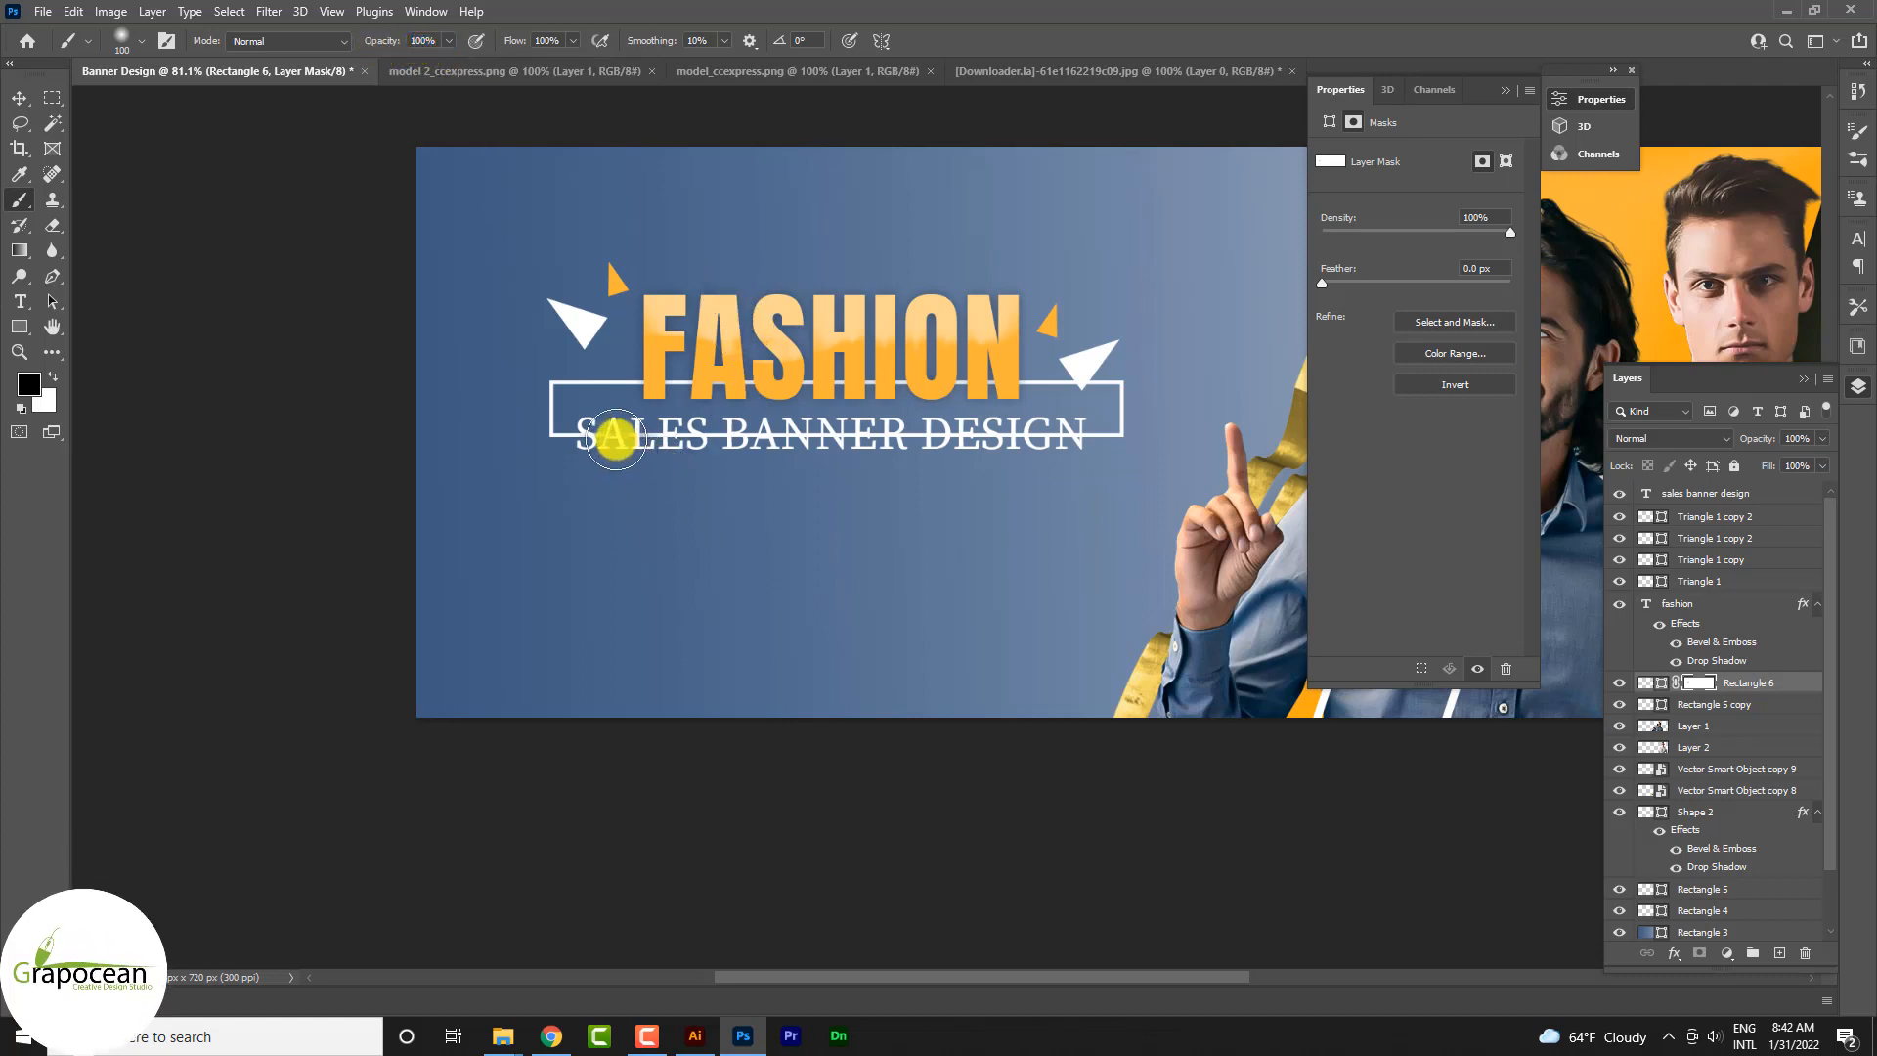
{"action": "mouse_move", "coordinate": [632, 442]}
{"action": "left_mouse_down"}
{"action": "mouse_move", "coordinate": [658, 703]}
{"action": "mouse_move", "coordinate": [685, 610]}
{"action": "left_mouse_up"}
{"action": "mouse_move", "coordinate": [673, 446]}
{"action": "left_mouse_down"}
{"action": "mouse_move", "coordinate": [629, 432]}
{"action": "mouse_move", "coordinate": [819, 460]}
{"action": "left_mouse_up"}
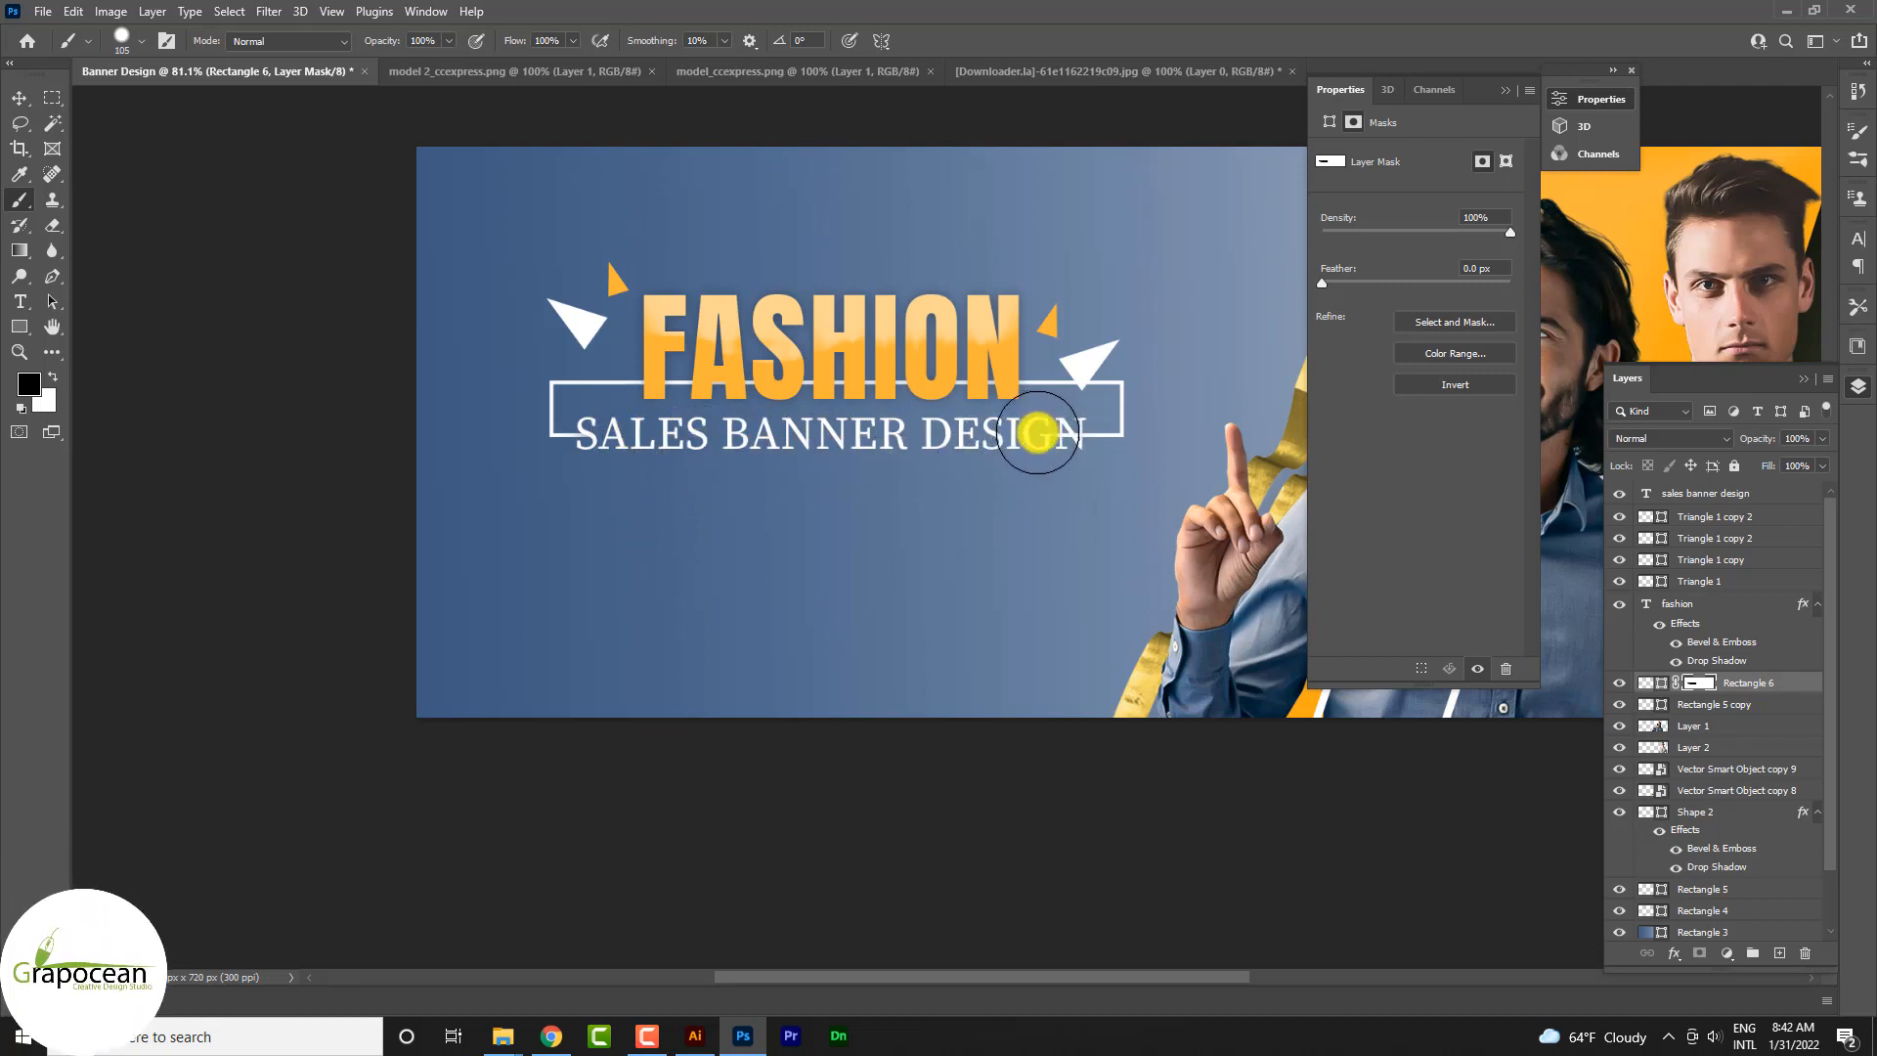
{"action": "left_click_drag", "start_coordinate": [1036, 435], "coordinate": [1041, 436]}
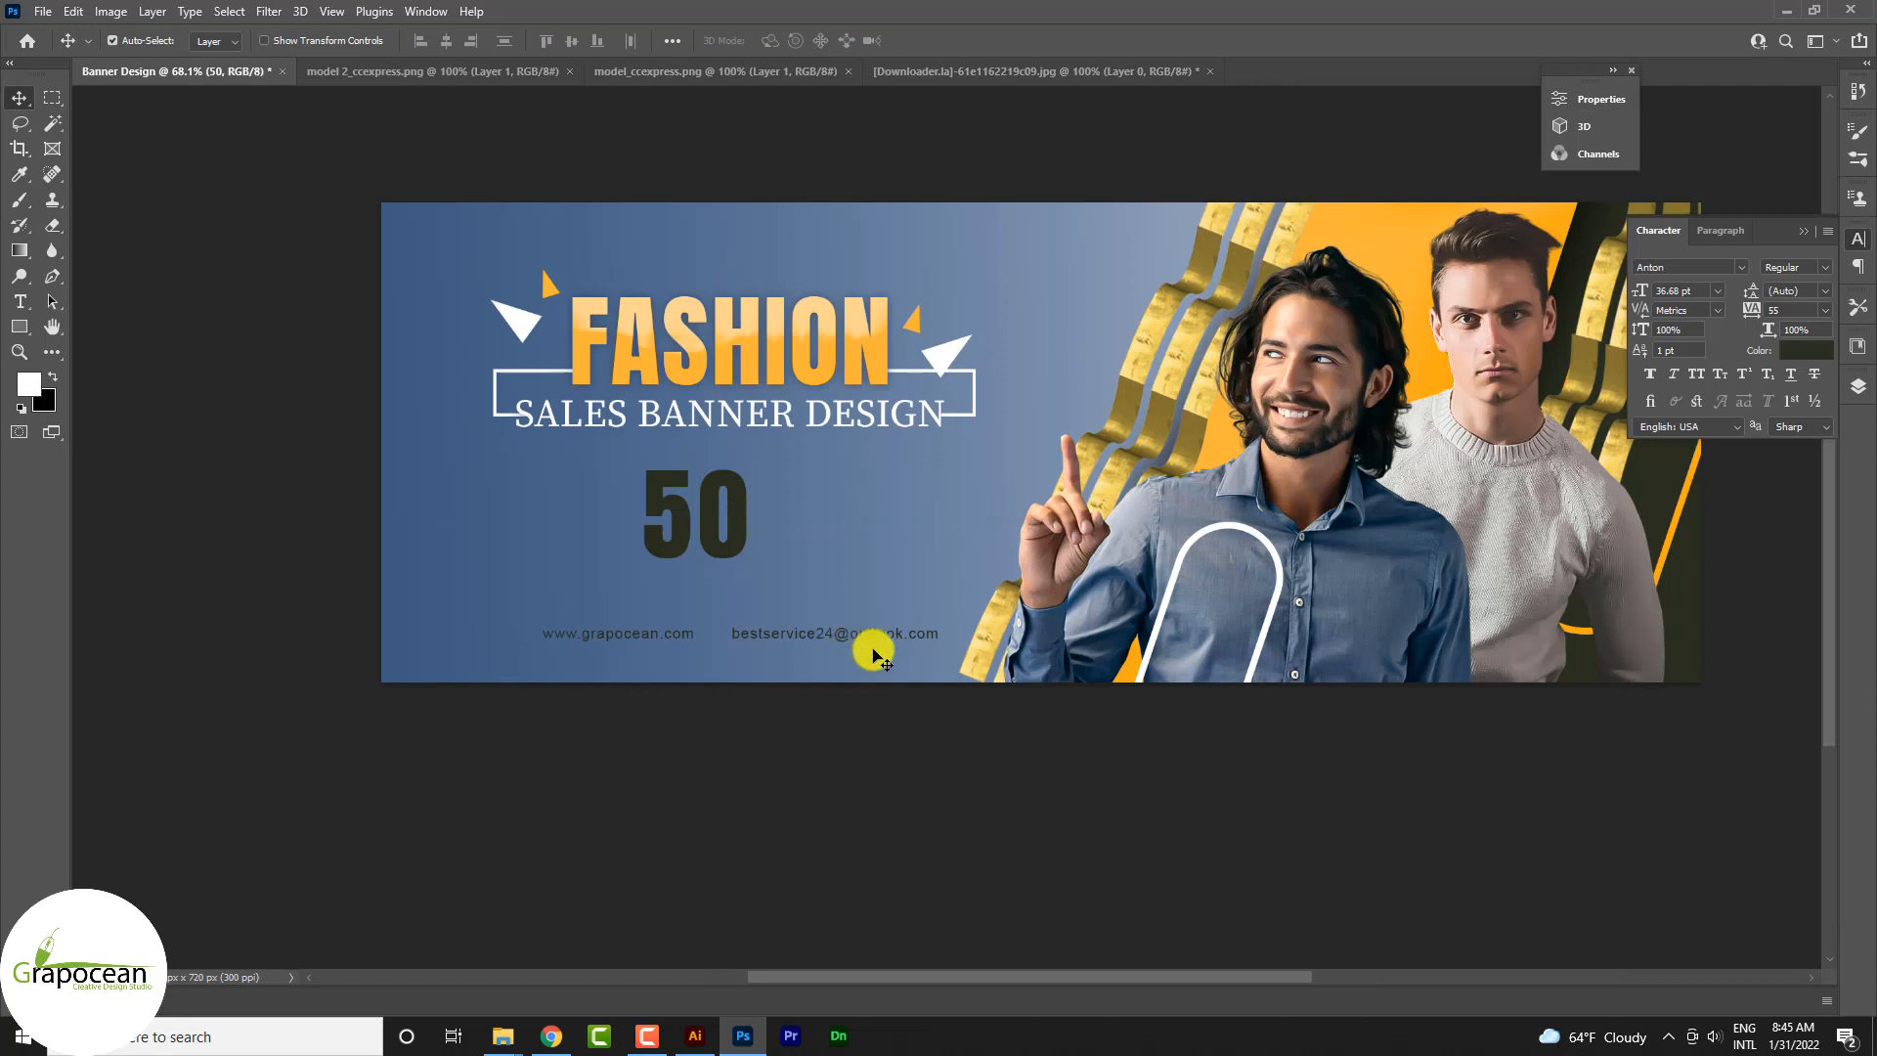
Step: Shift the 50 slightly and add a separate % text just after it at the same height
{"action": "left_click_drag", "start_coordinate": [742, 512], "coordinate": [769, 518]}
{"action": "left_click", "coordinate": [19, 301]}
{"action": "left_click", "coordinate": [897, 533]}
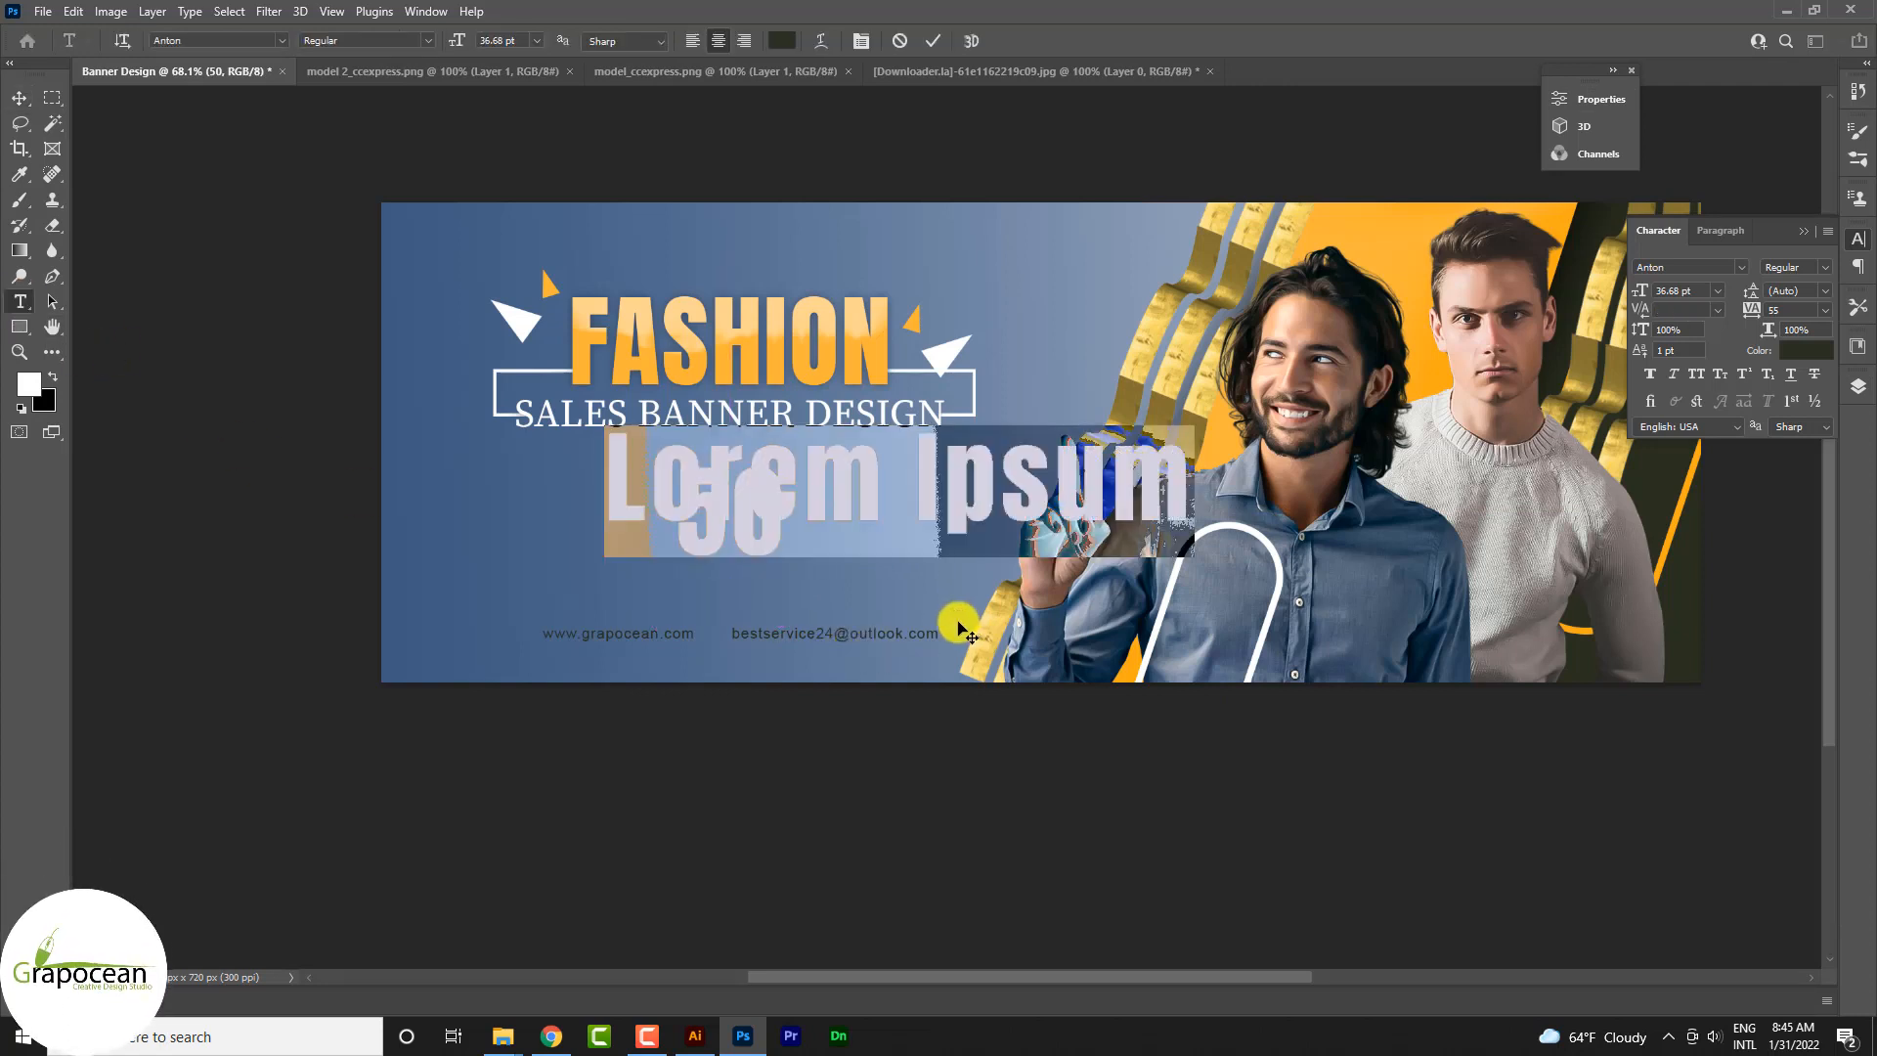
{"action": "key", "text": "BackSpace"}
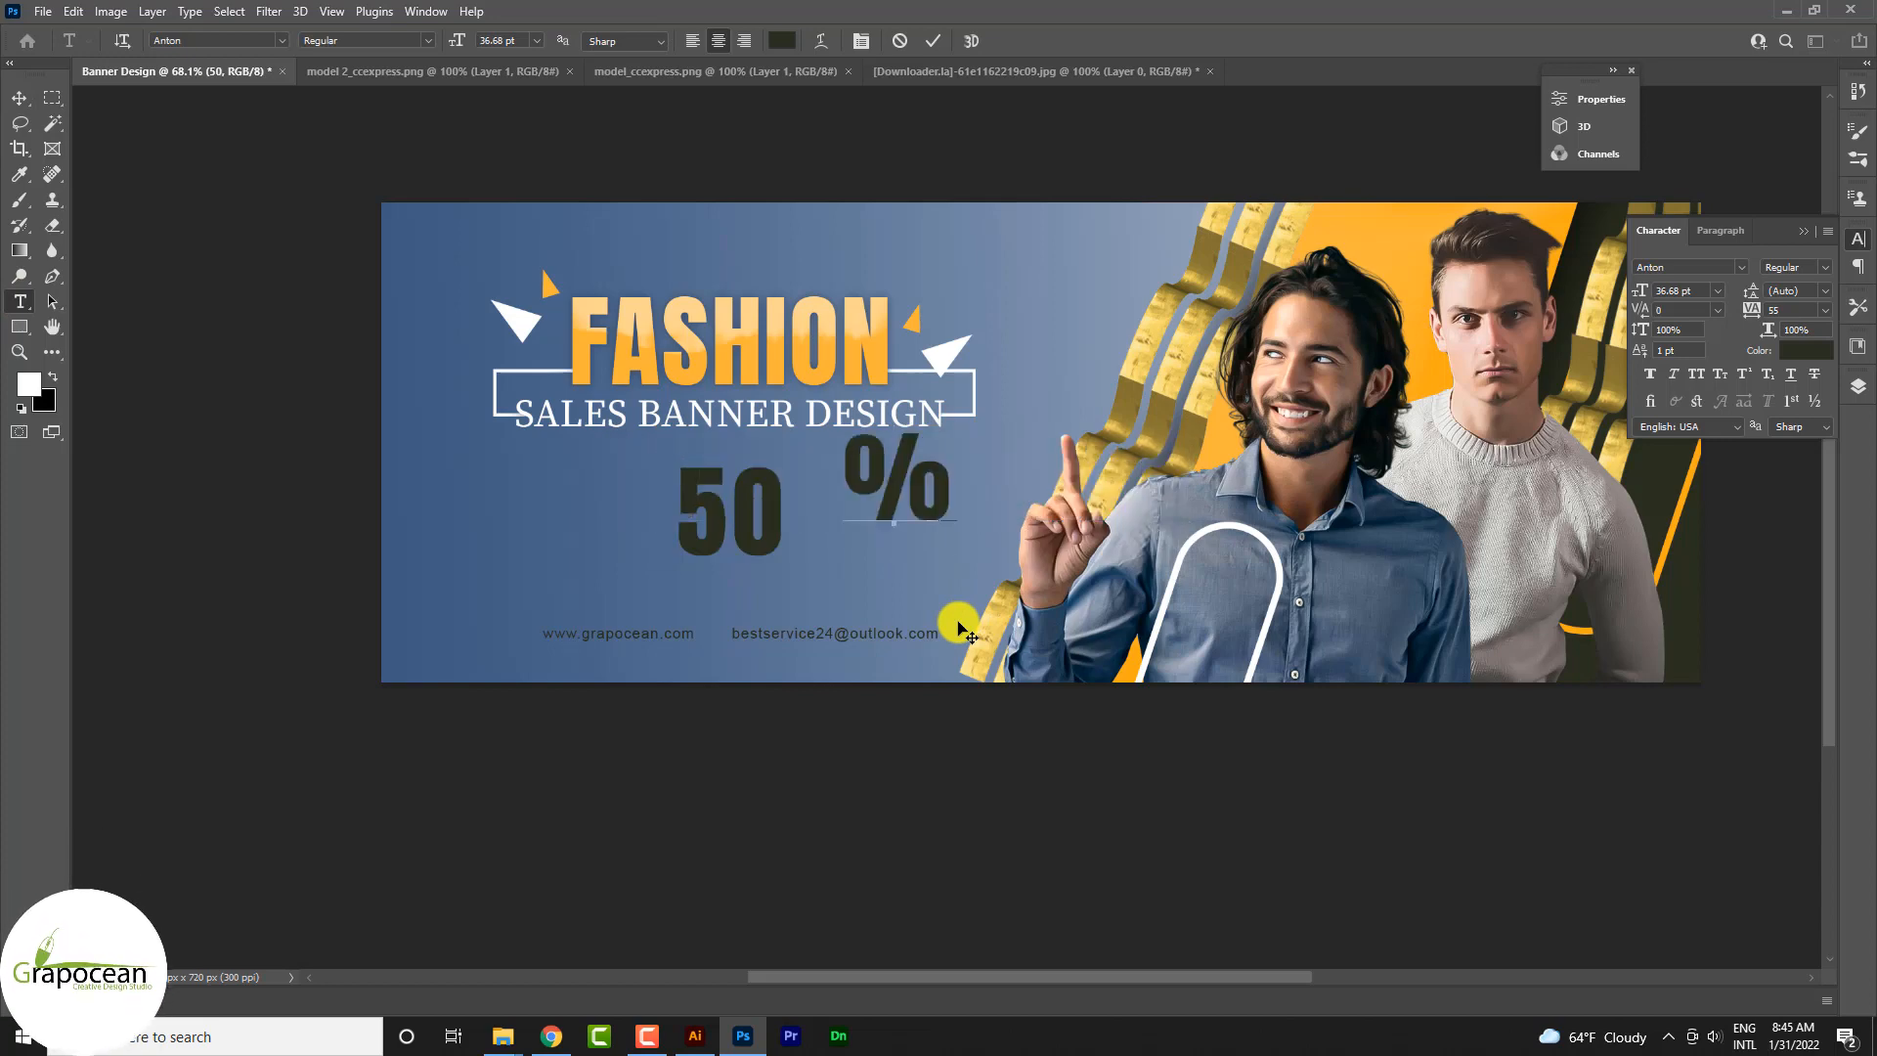
{"action": "left_click", "coordinate": [19, 97]}
{"action": "left_click_drag", "start_coordinate": [892, 484], "coordinate": [847, 520]}
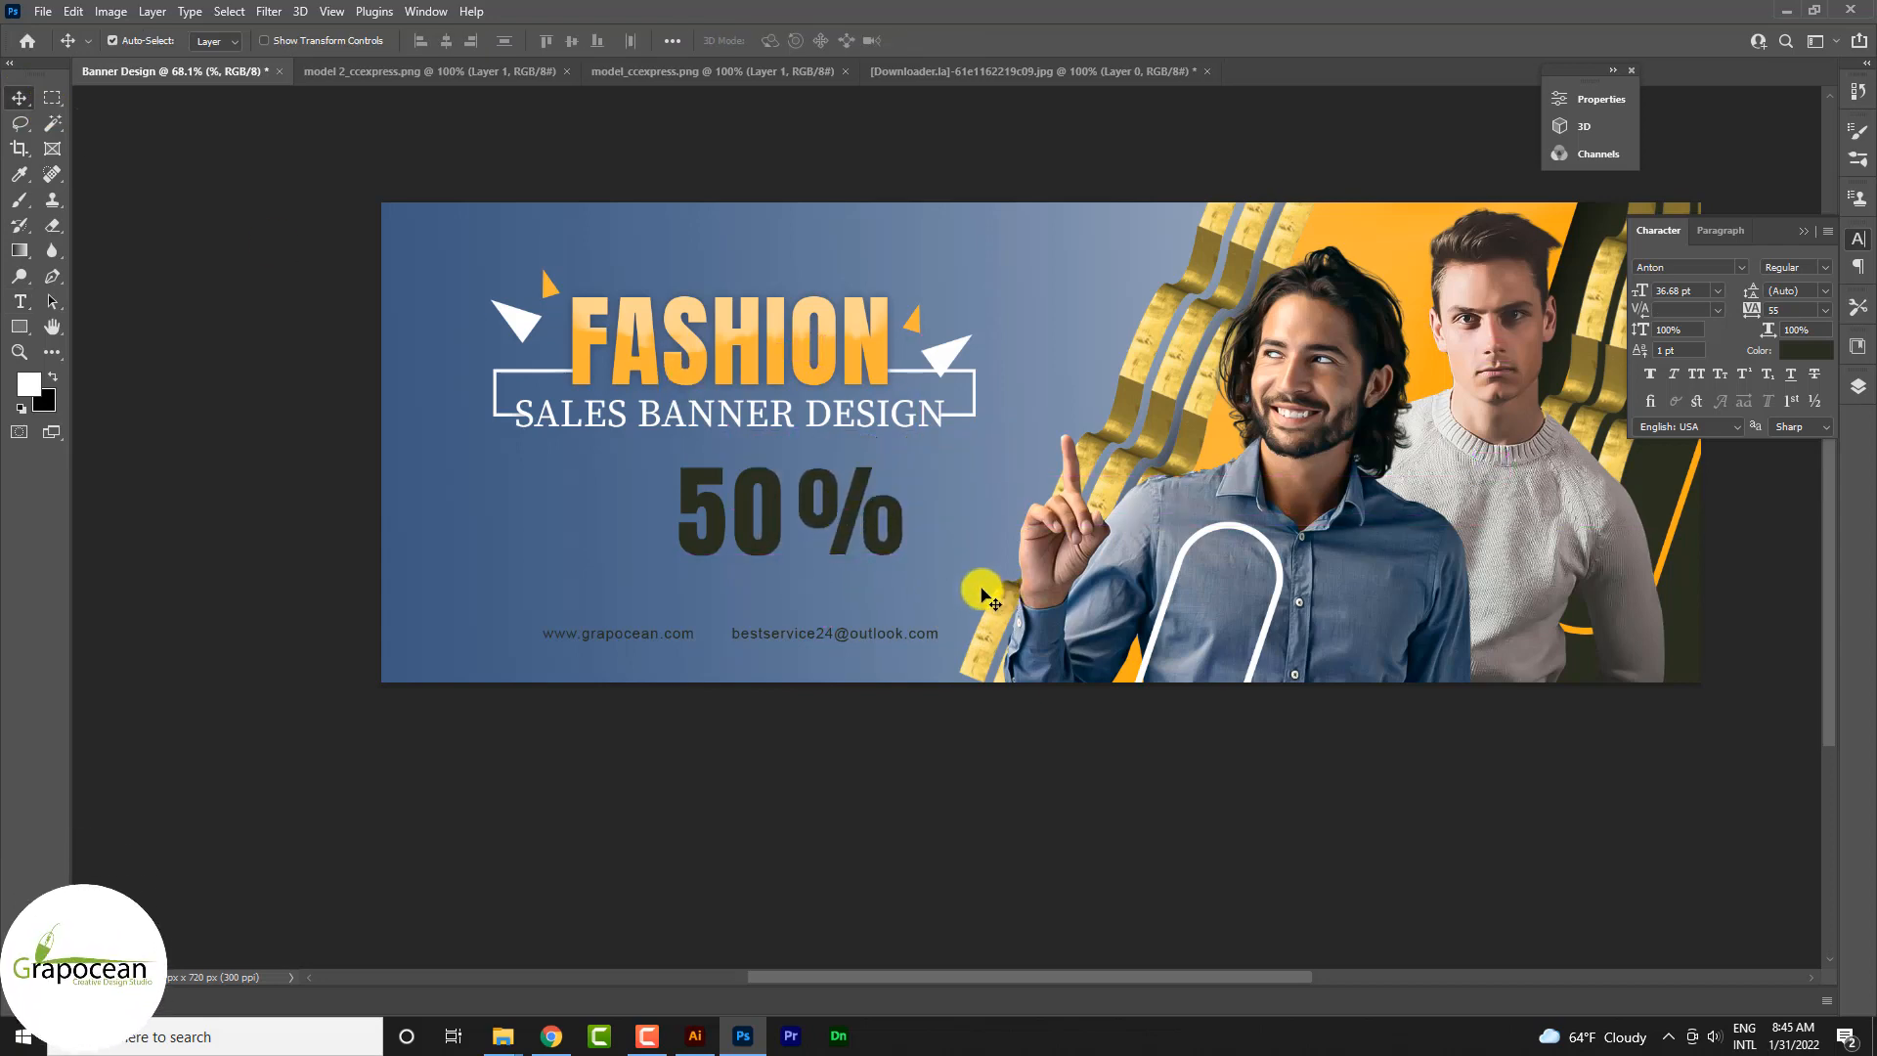
Step: Scale the % sign to 46.52% and place it against the upper part of the 0 in 50
{"action": "scroll", "coordinate": [983, 594], "scroll_direction": "down", "scroll_amount": 3}
{"action": "scroll", "coordinate": [978, 582], "scroll_direction": "up", "scroll_amount": 8}
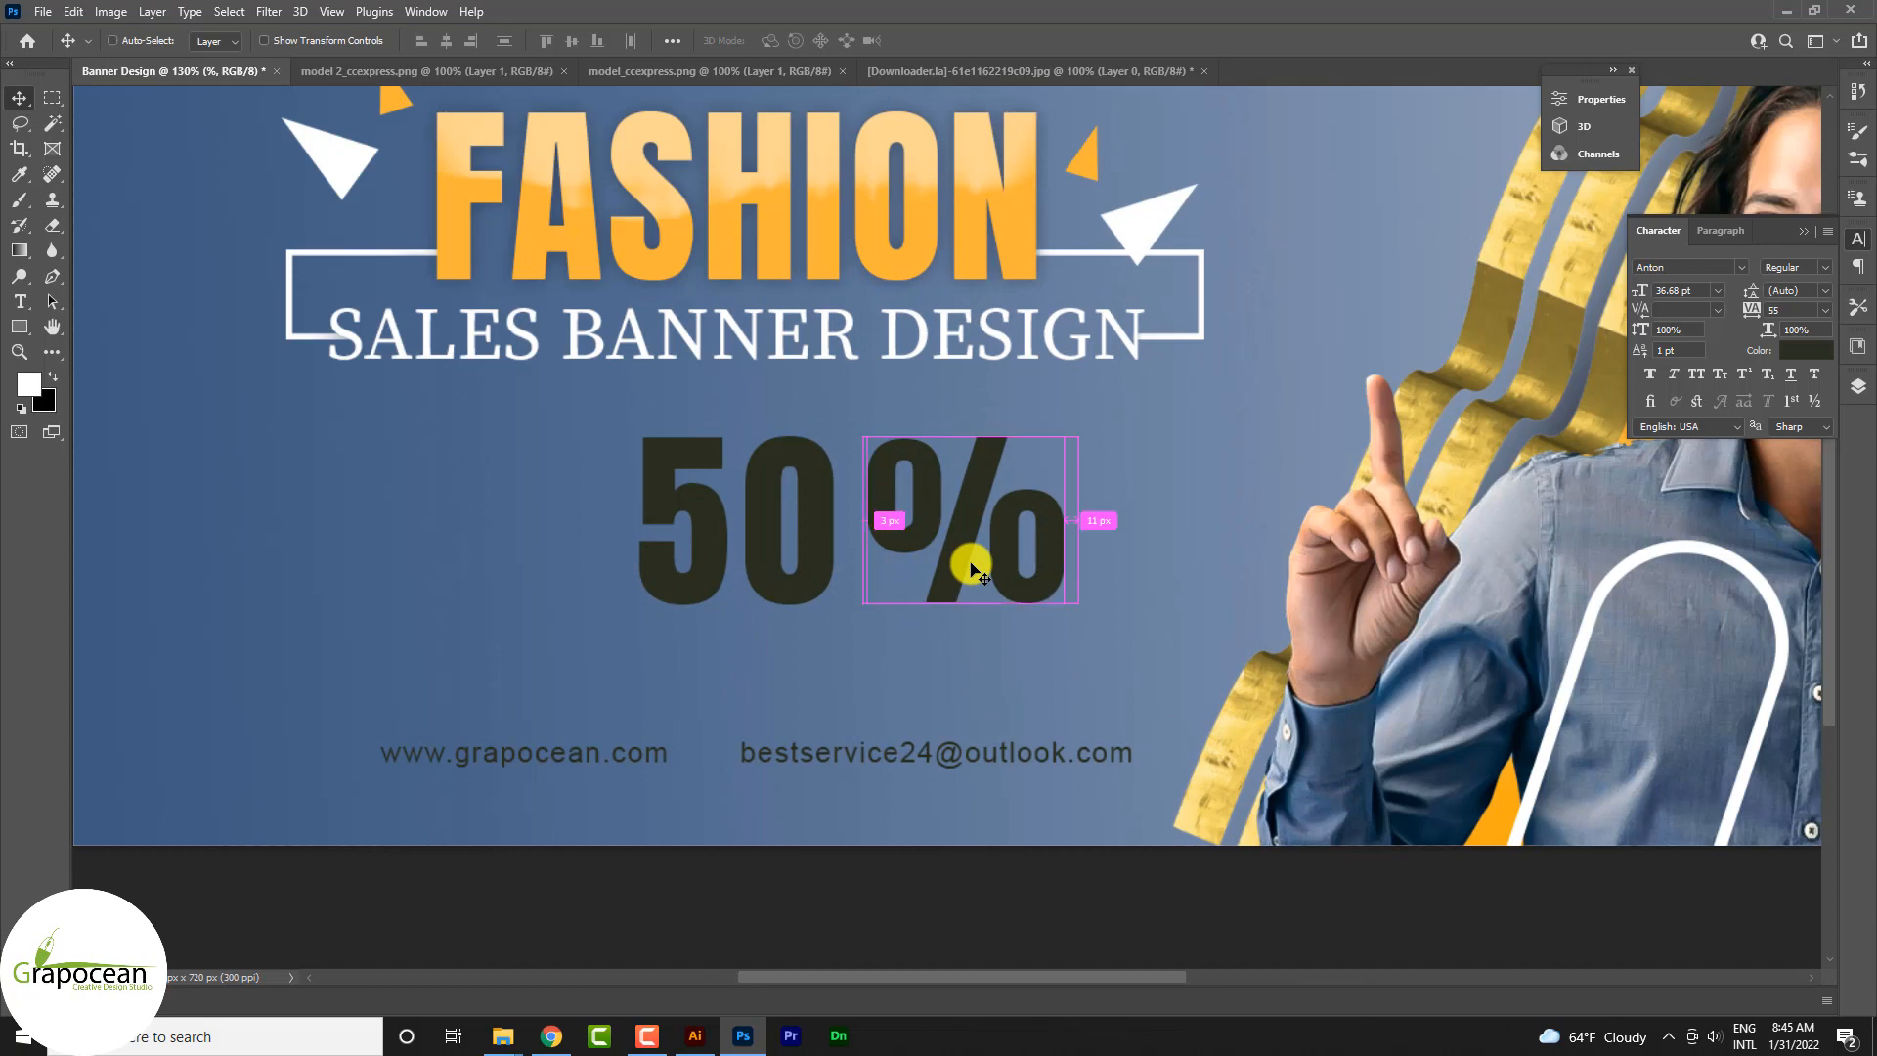
{"action": "key", "text": "ctrl+t"}
{"action": "left_click_drag", "start_coordinate": [1089, 675], "coordinate": [961, 626]}
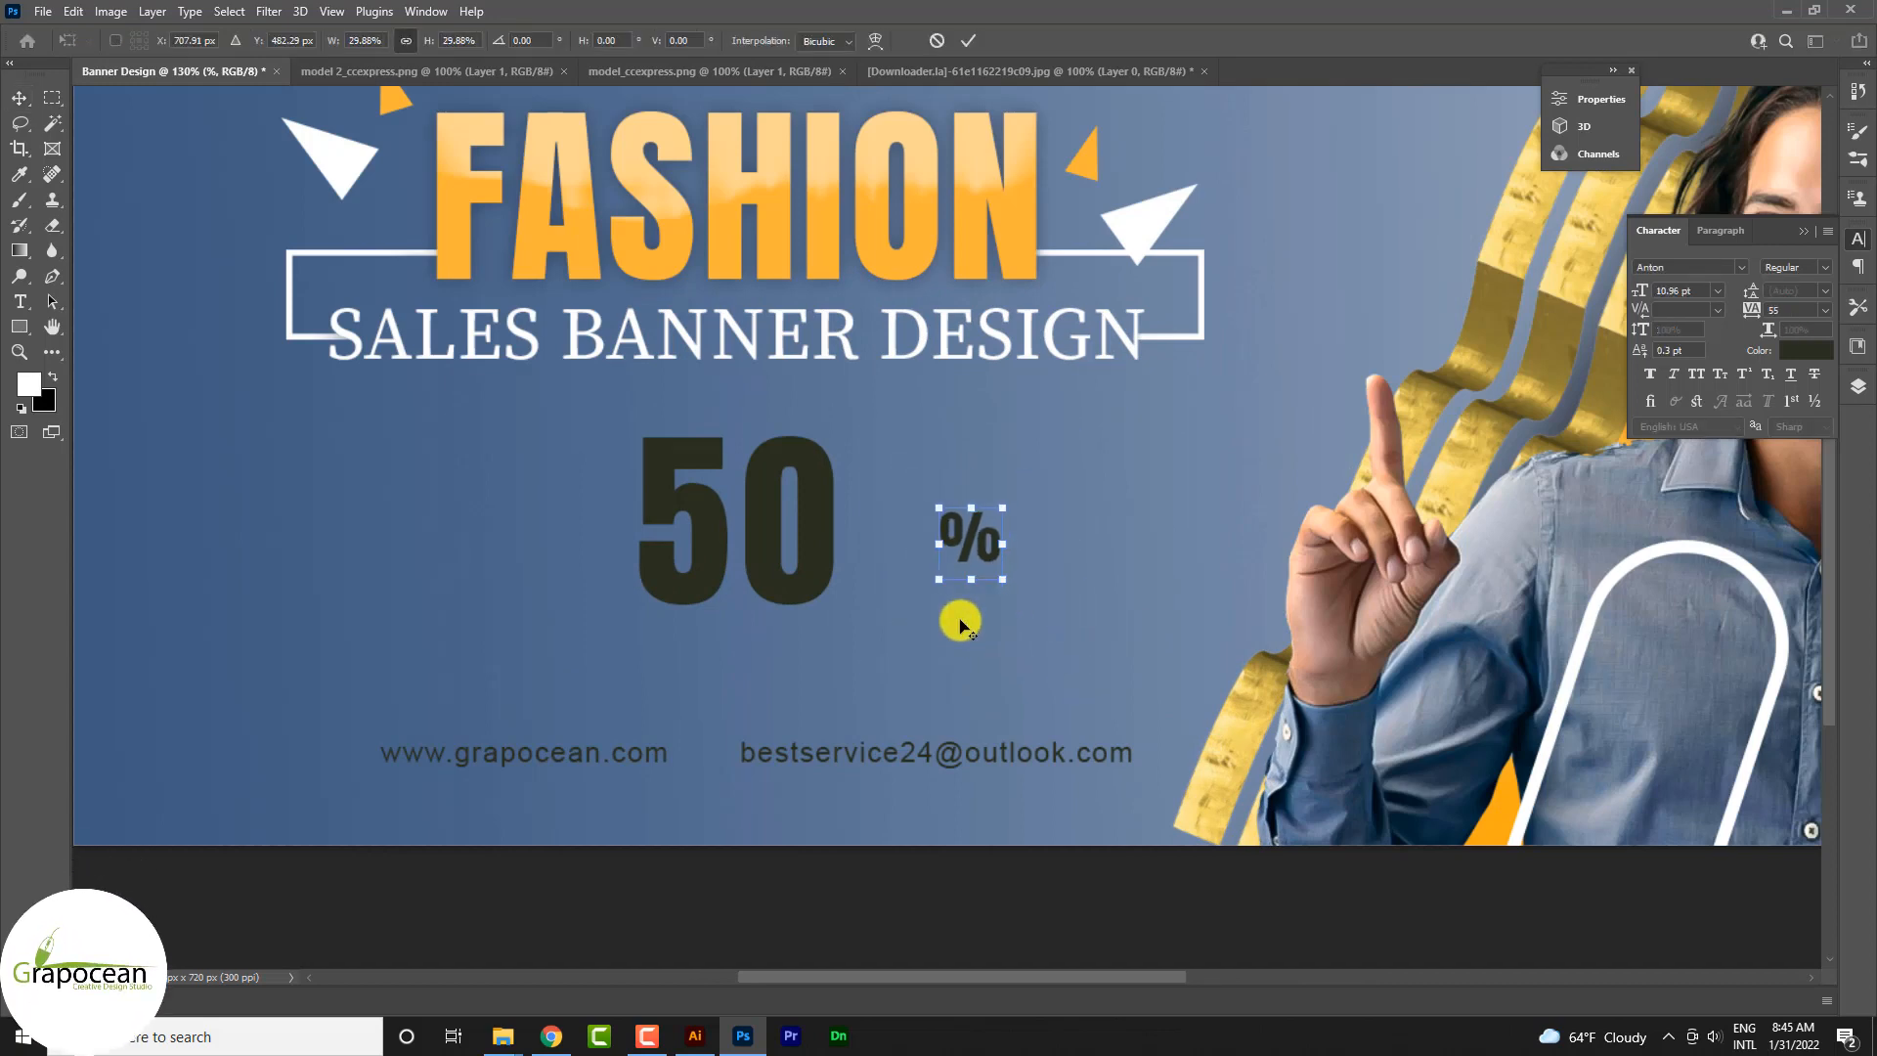
{"action": "left_click_drag", "start_coordinate": [977, 546], "coordinate": [877, 539]}
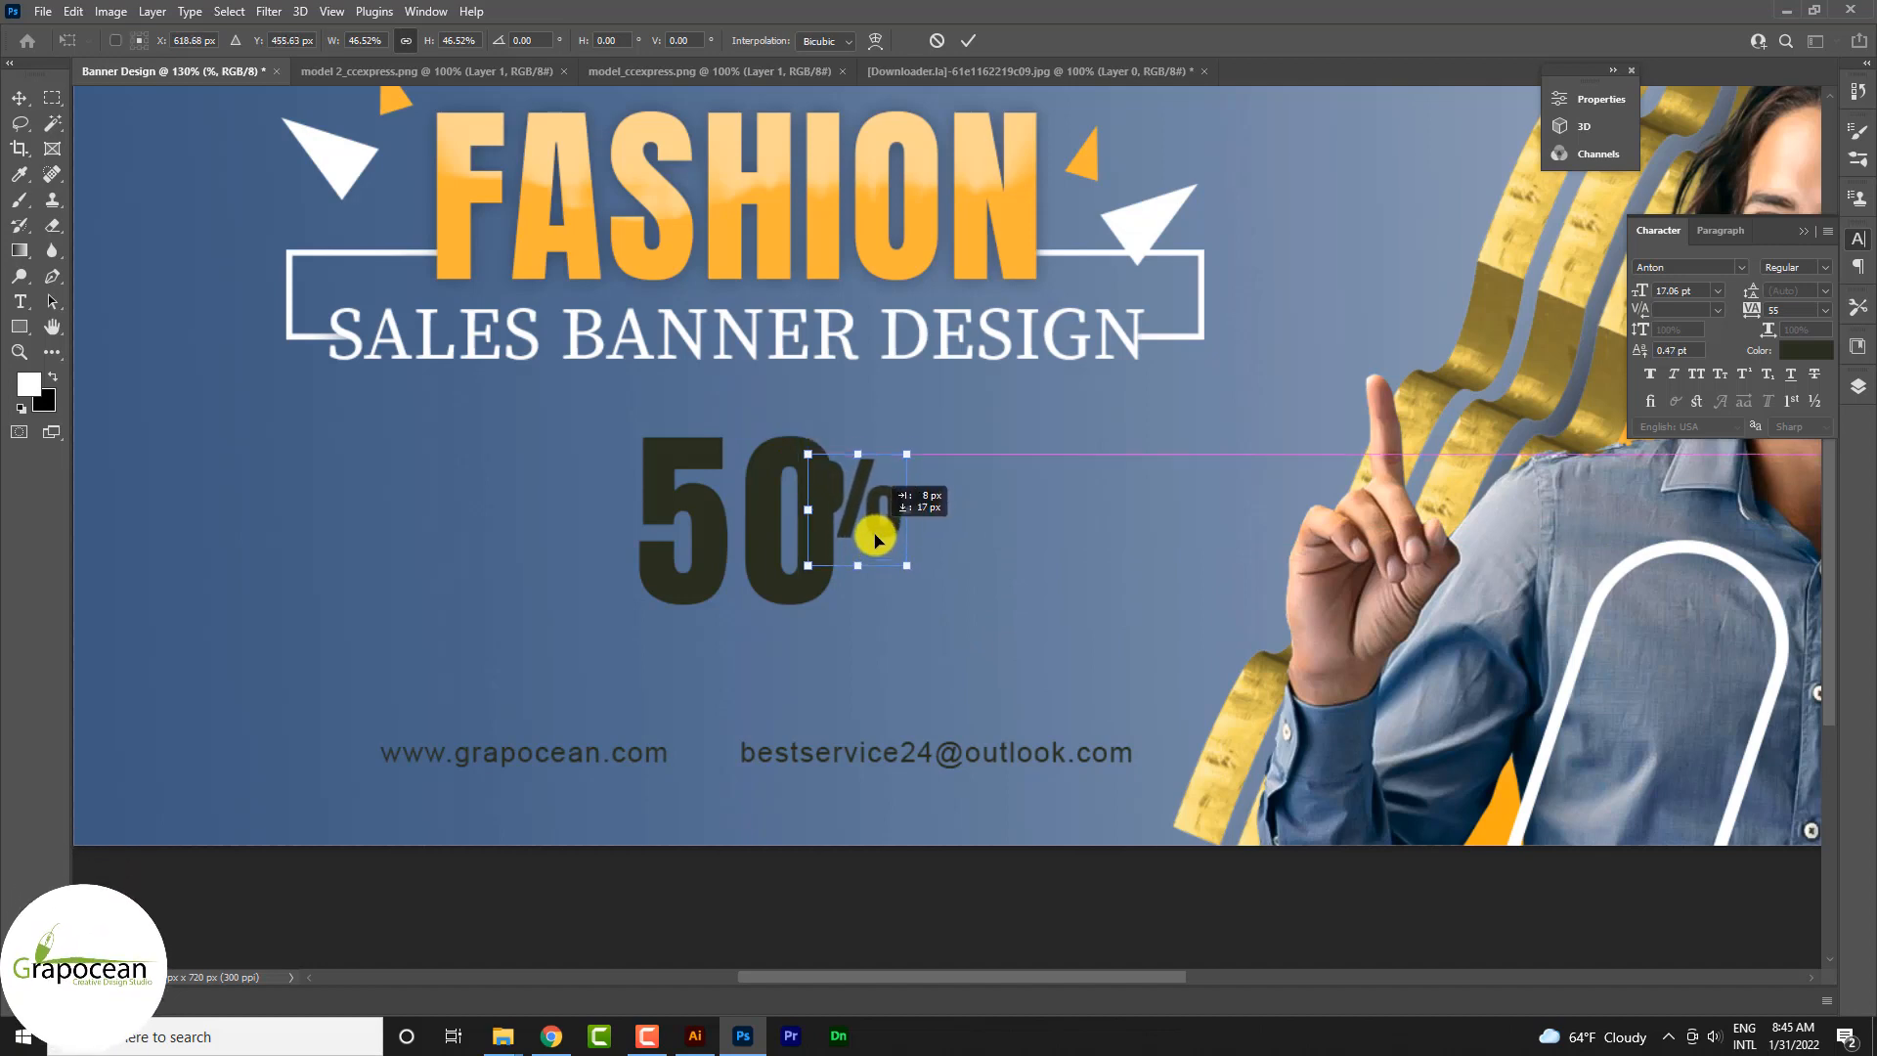
{"action": "left_click", "coordinate": [975, 39]}
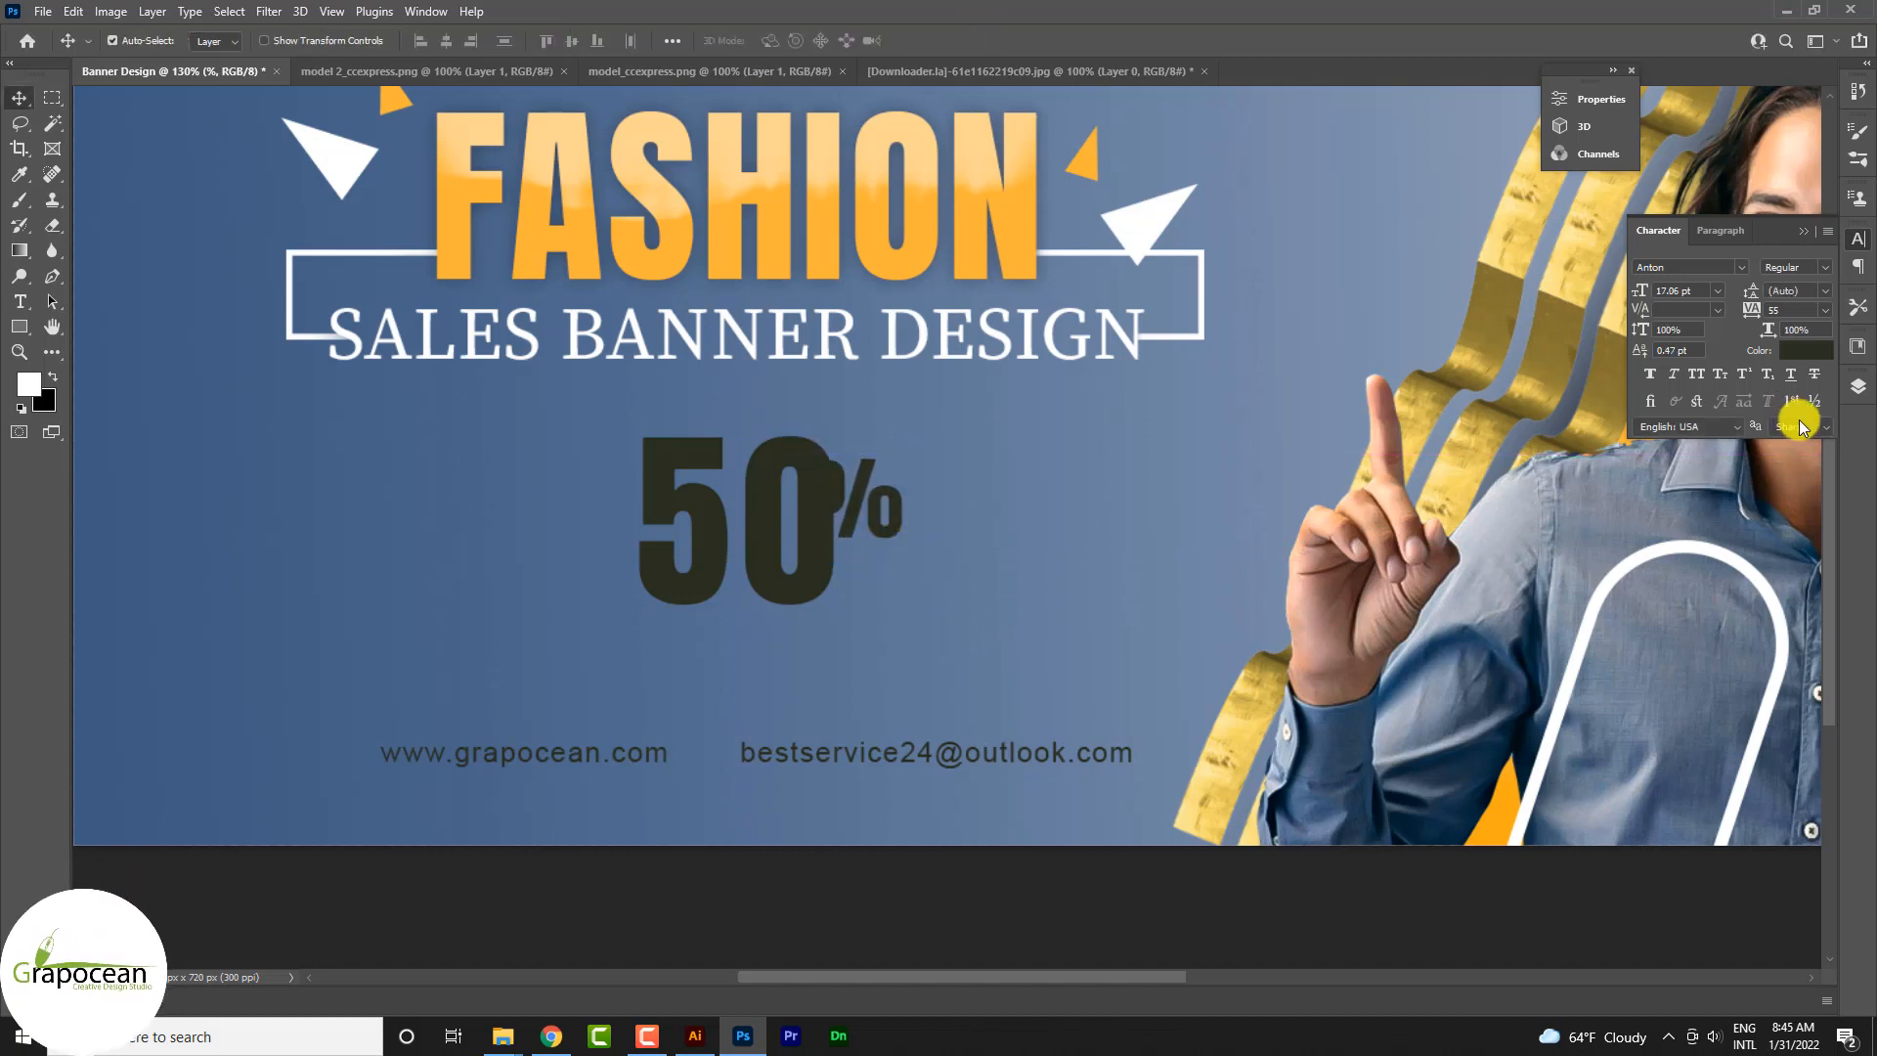
Step: Recolour the % sign white, sampling the colour from the white triangle beside FASHION
{"action": "left_click", "coordinate": [1810, 350]}
{"action": "left_click", "coordinate": [1146, 232]}
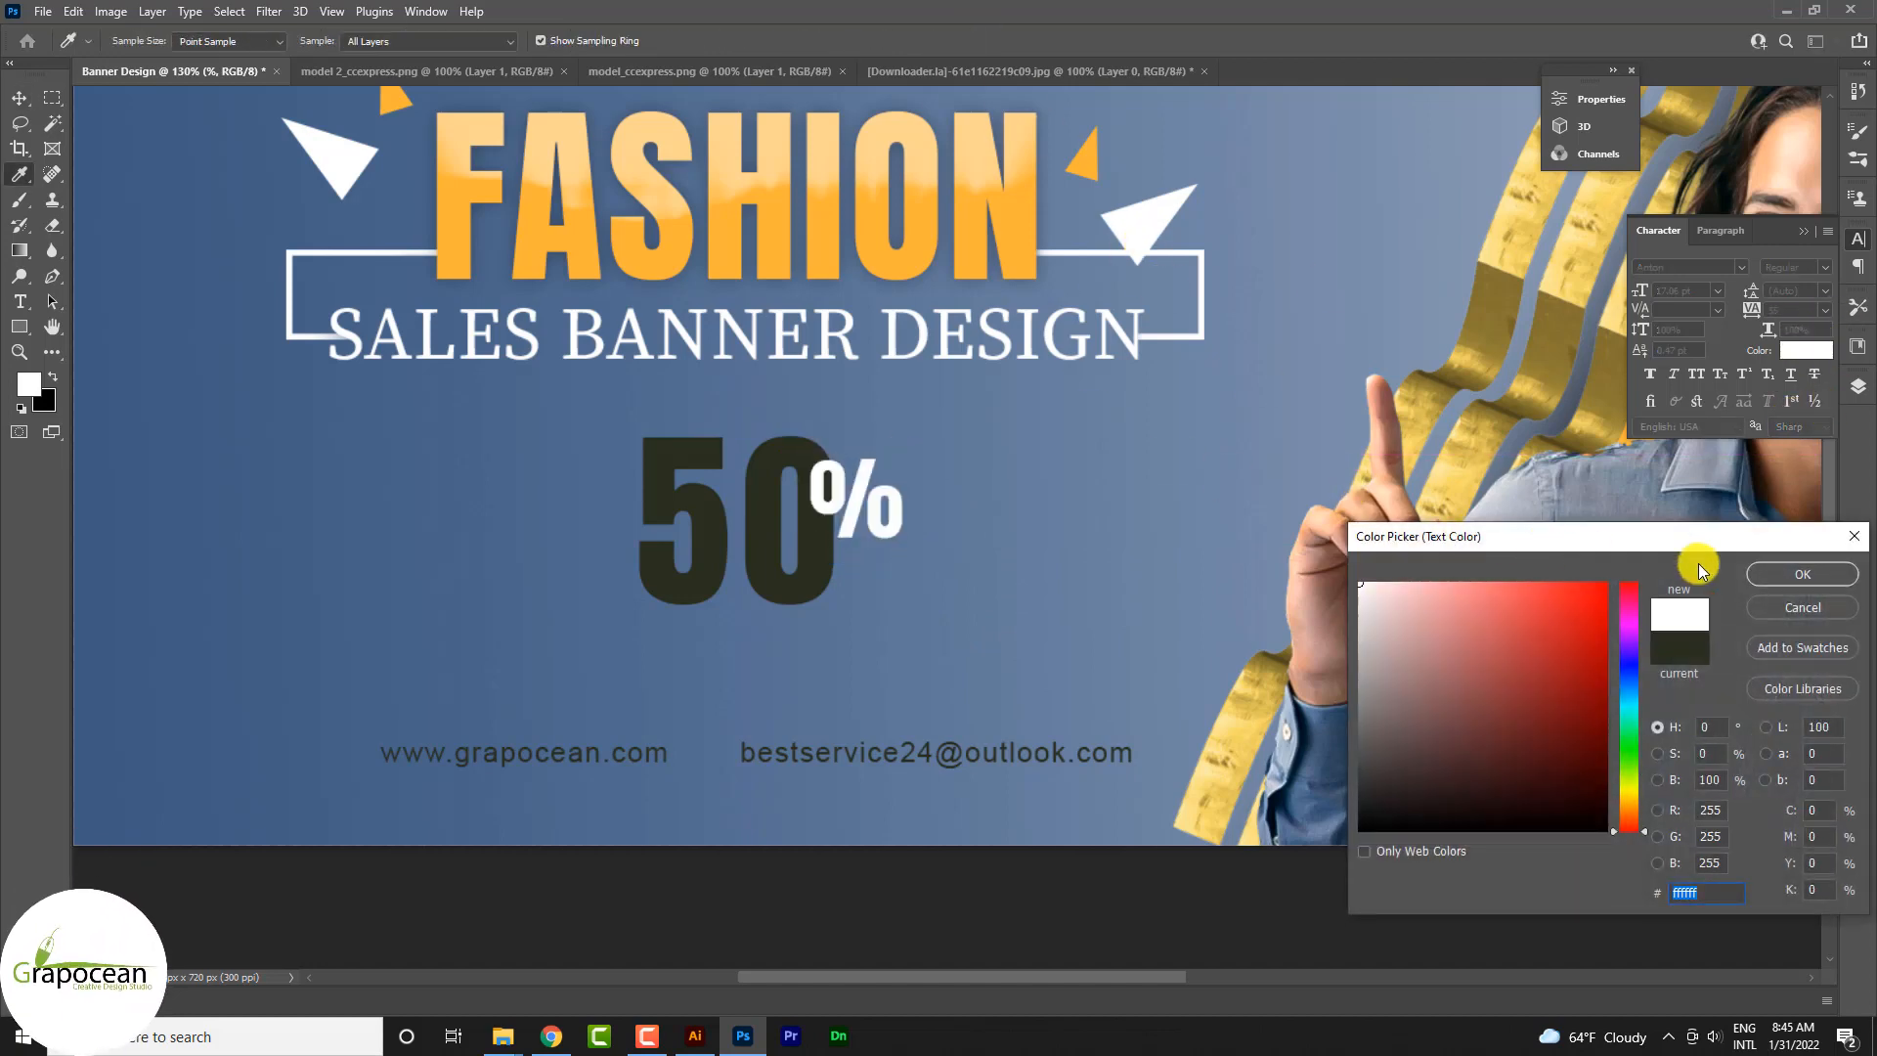
{"action": "left_click", "coordinate": [1772, 574]}
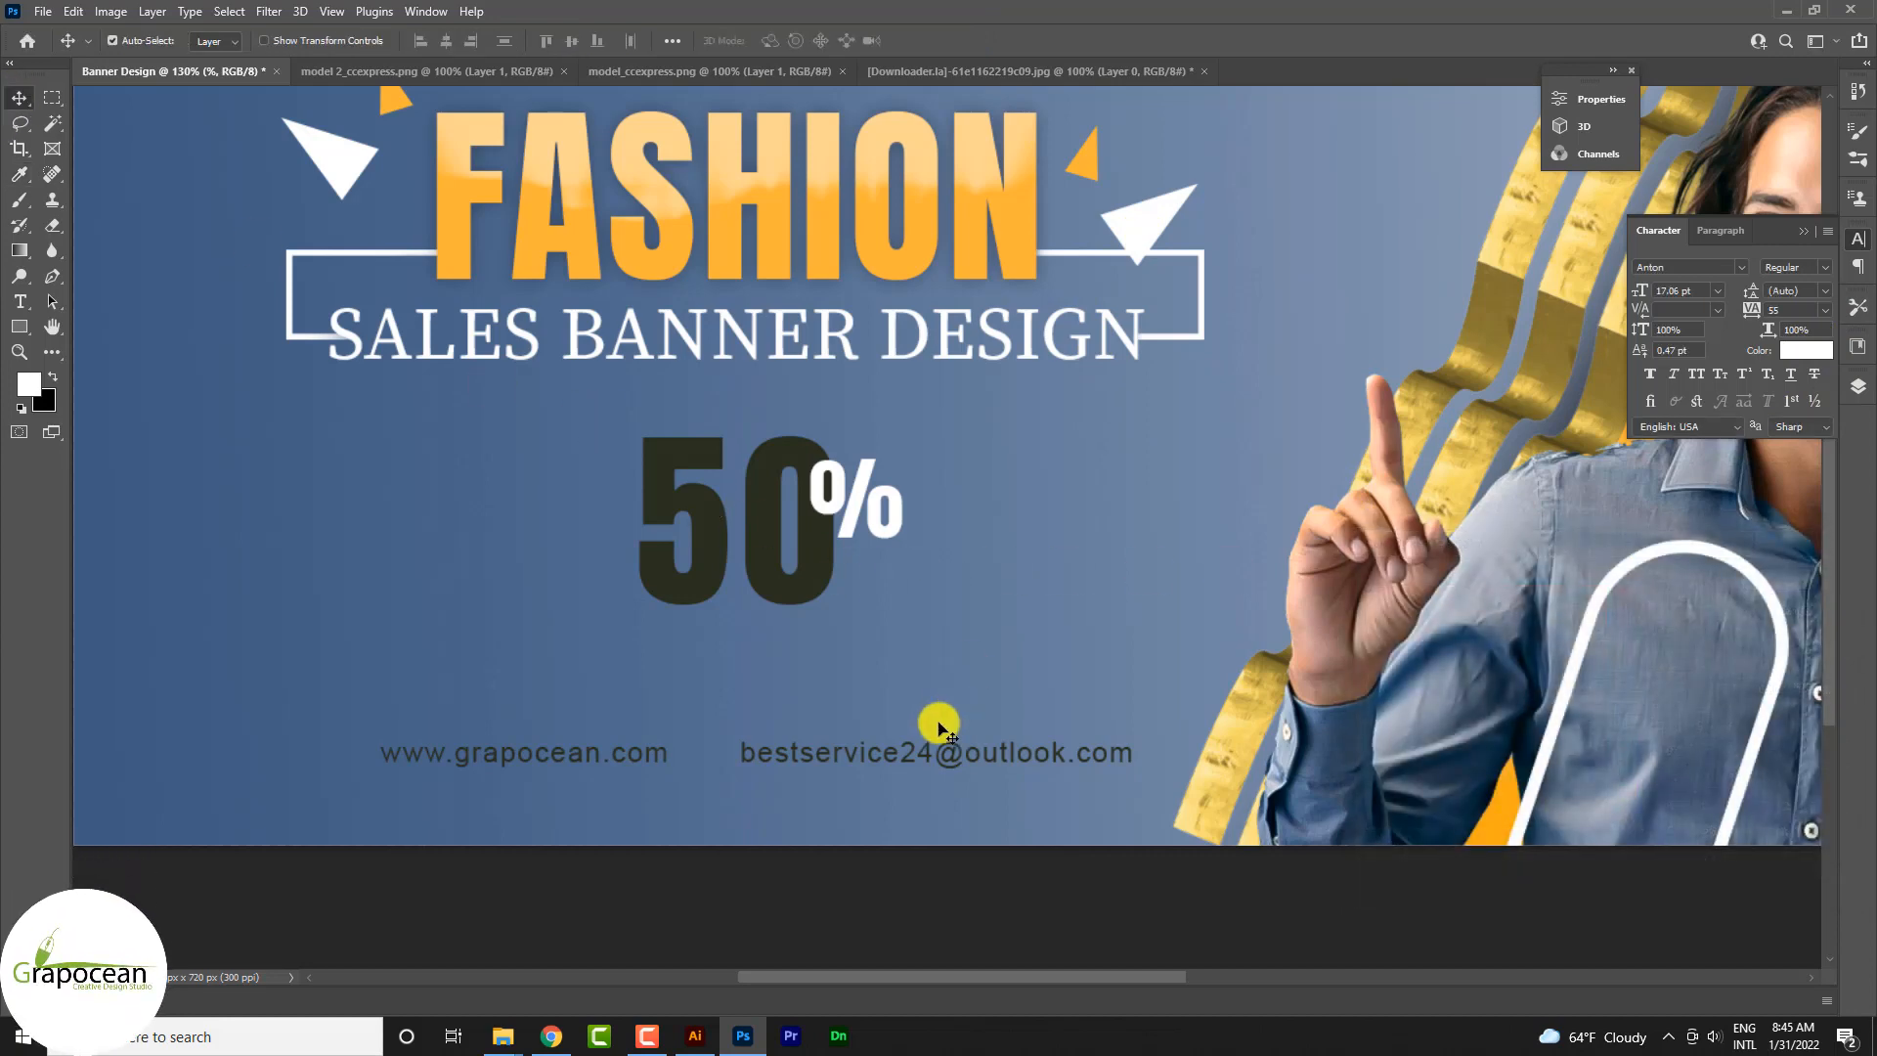
Step: Tighten the tracking of the 50 to -5 and nudge the number slightly down beside the % sign
{"action": "scroll", "coordinate": [938, 725], "scroll_direction": "down", "scroll_amount": 3}
{"action": "left_click", "coordinate": [862, 630]}
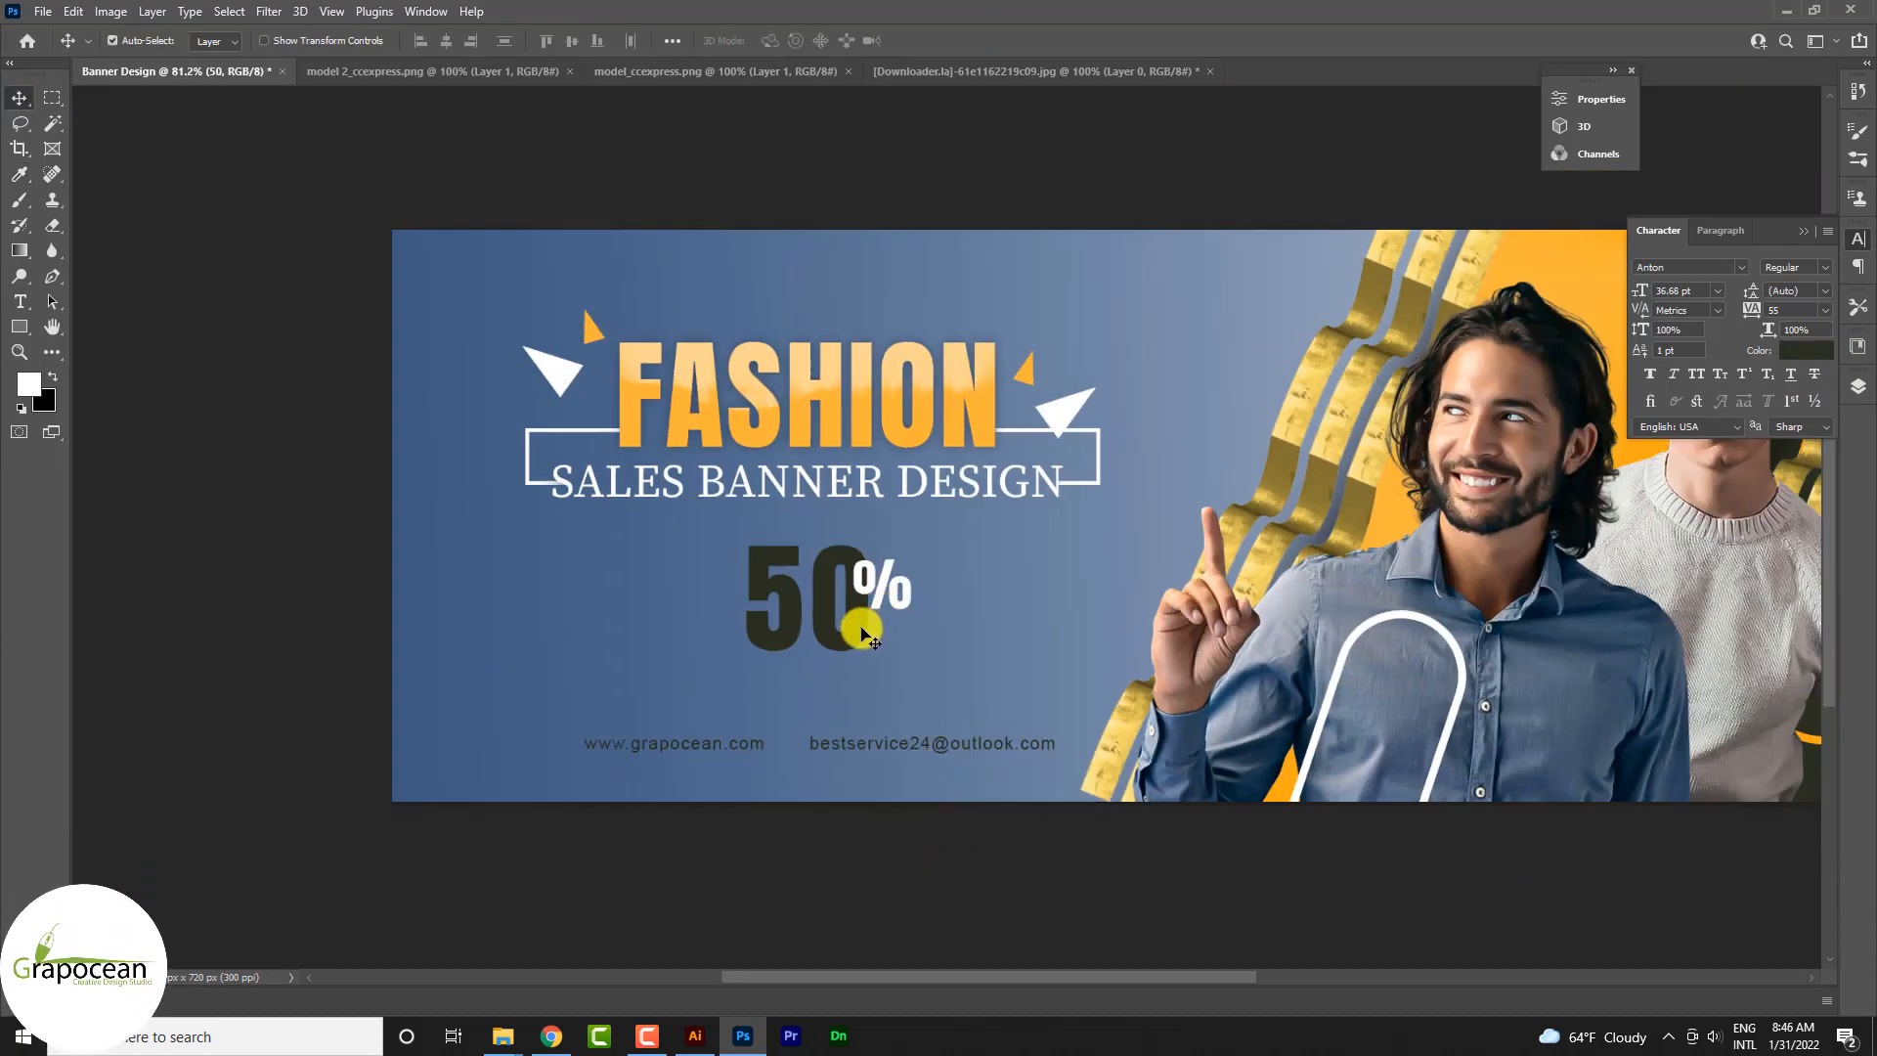
{"action": "left_click", "coordinate": [20, 302]}
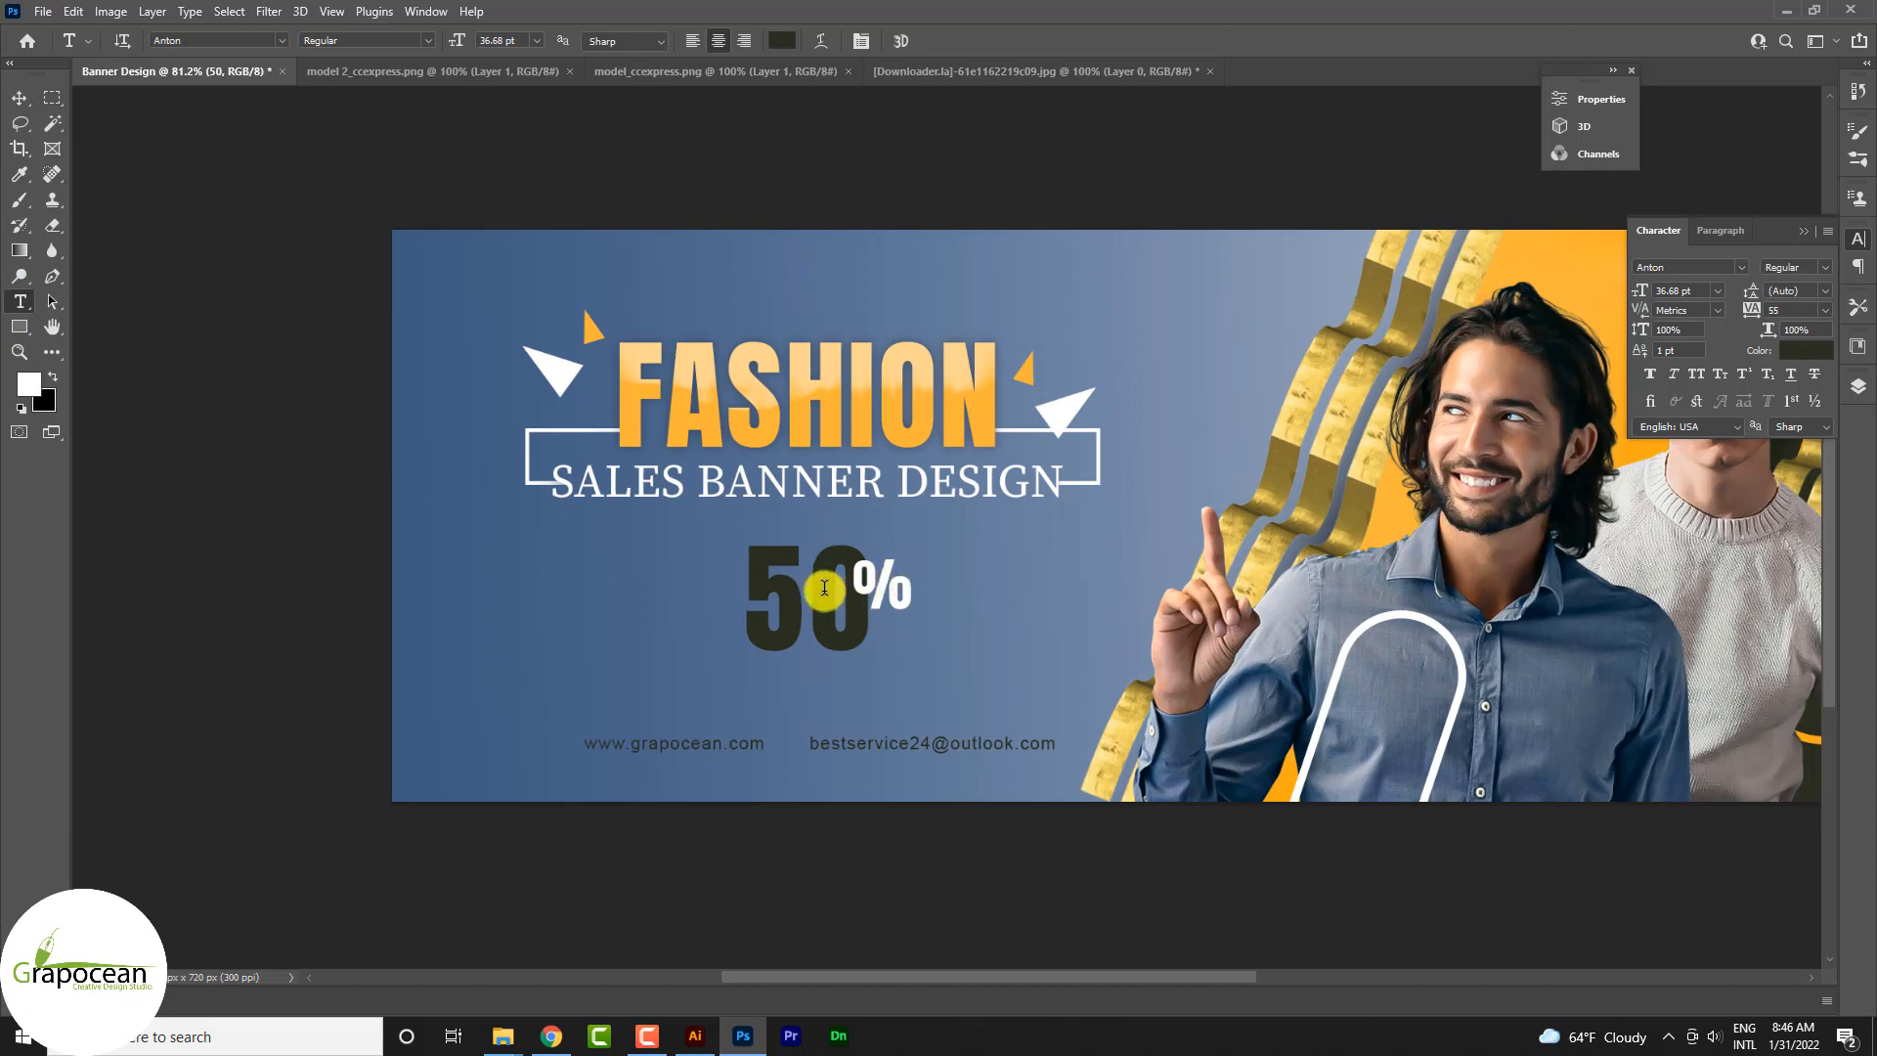
{"action": "left_click_drag", "start_coordinate": [768, 595], "coordinate": [896, 603]}
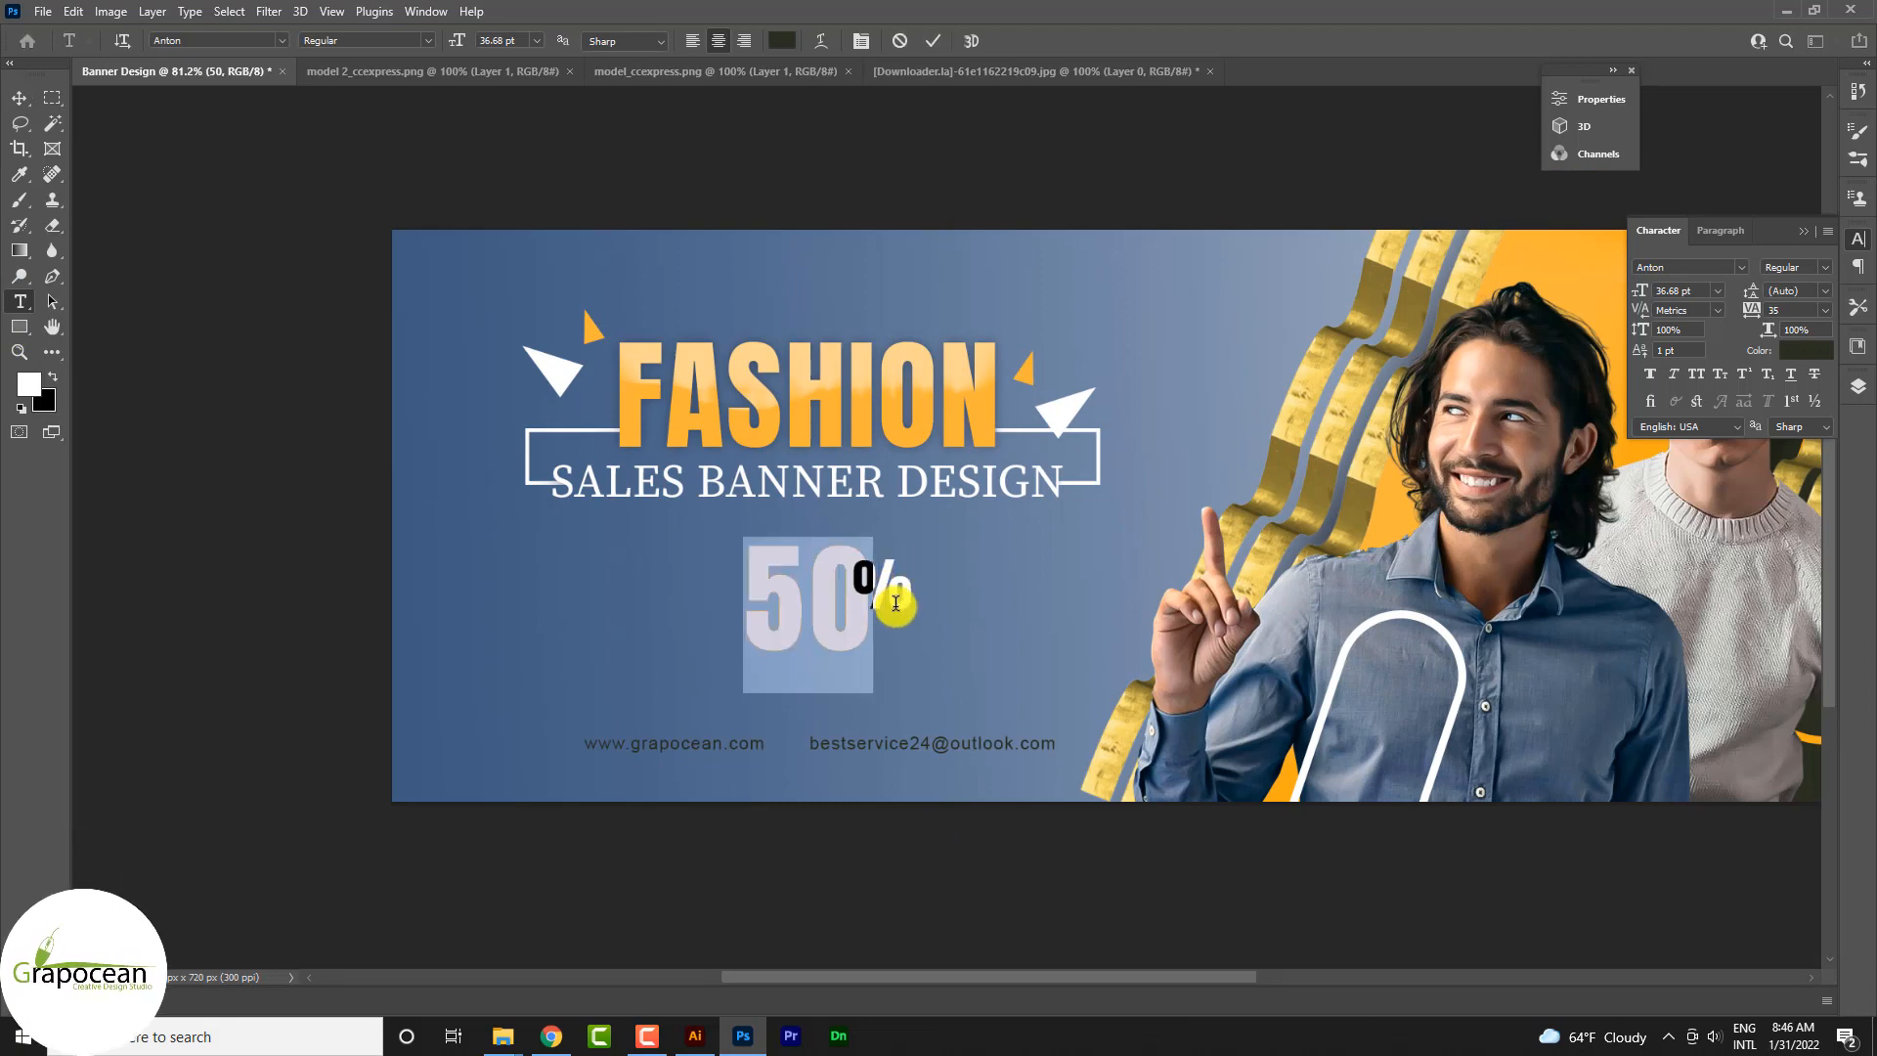
{"action": "key", "text": "alt+Left"}
{"action": "left_click", "coordinate": [19, 98]}
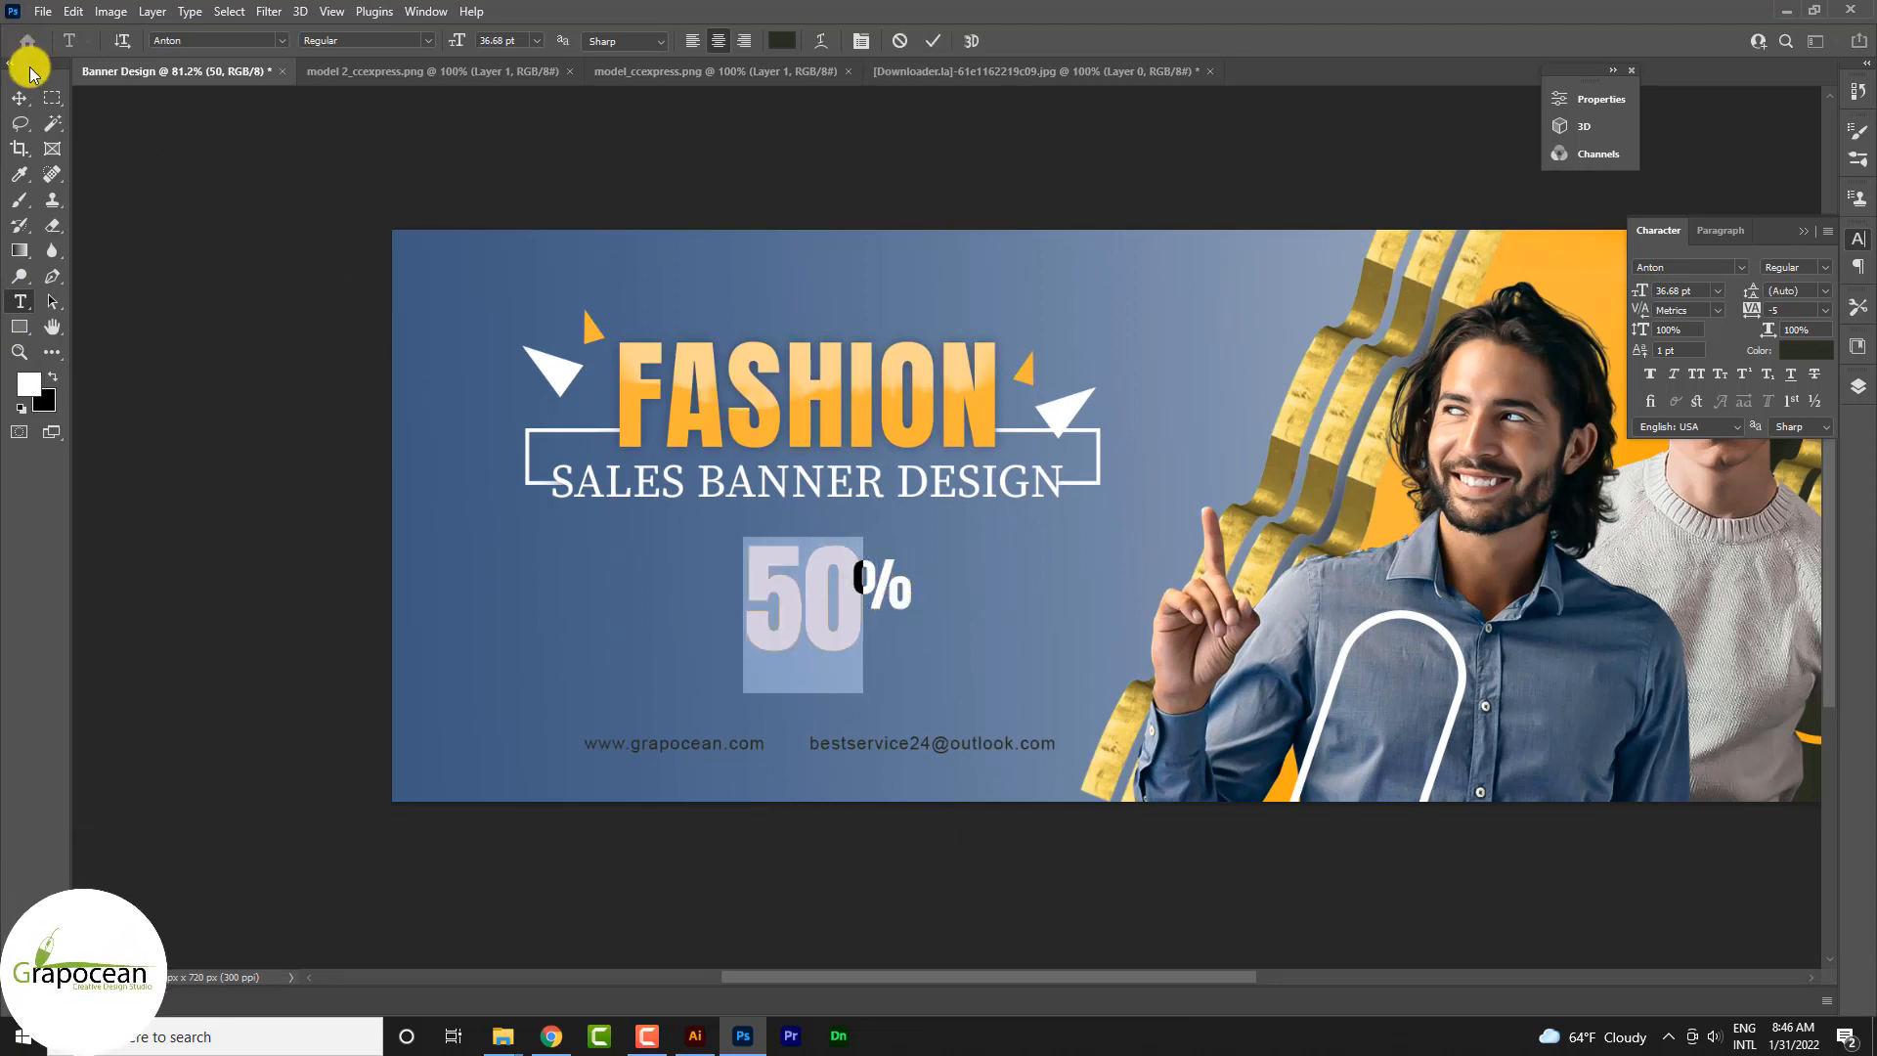
{"action": "scroll", "coordinate": [1019, 692], "scroll_direction": "down", "scroll_amount": 2}
{"action": "scroll", "coordinate": [935, 663], "scroll_direction": "up", "scroll_amount": 5}
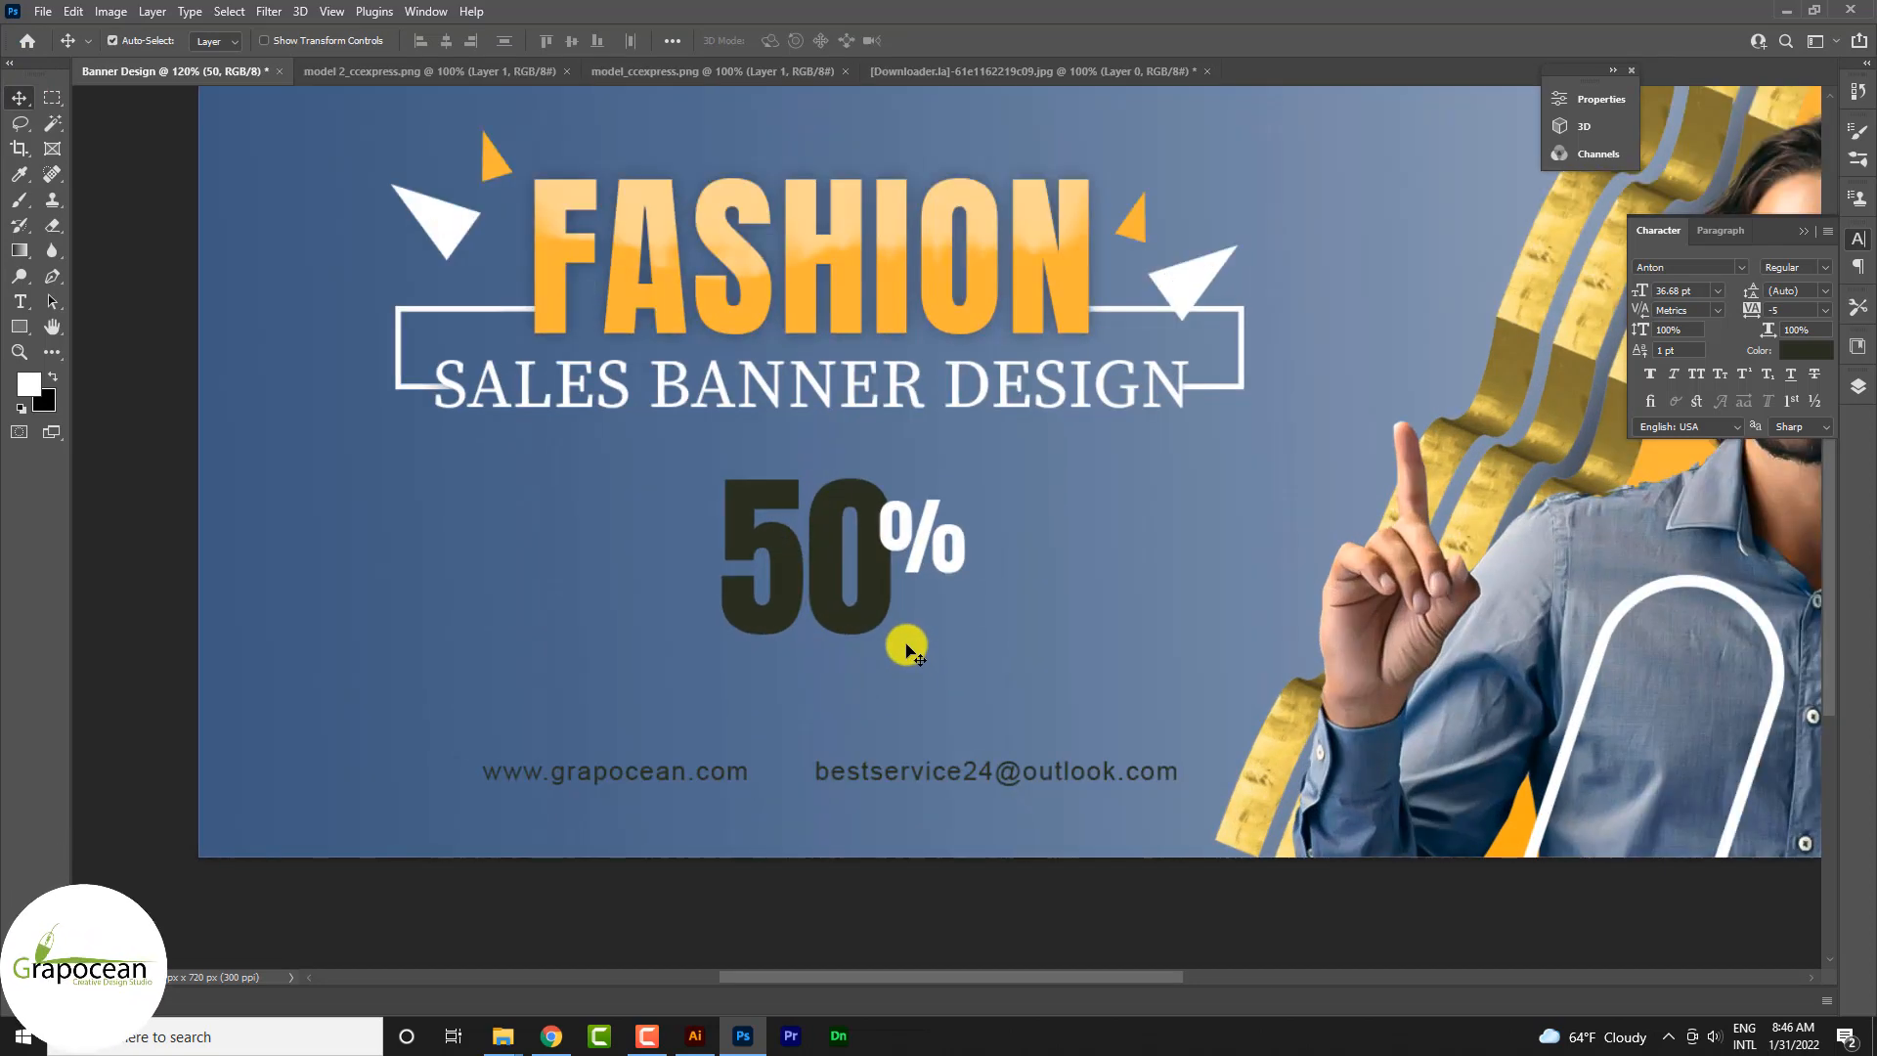
{"action": "left_click_drag", "start_coordinate": [882, 589], "coordinate": [884, 594]}
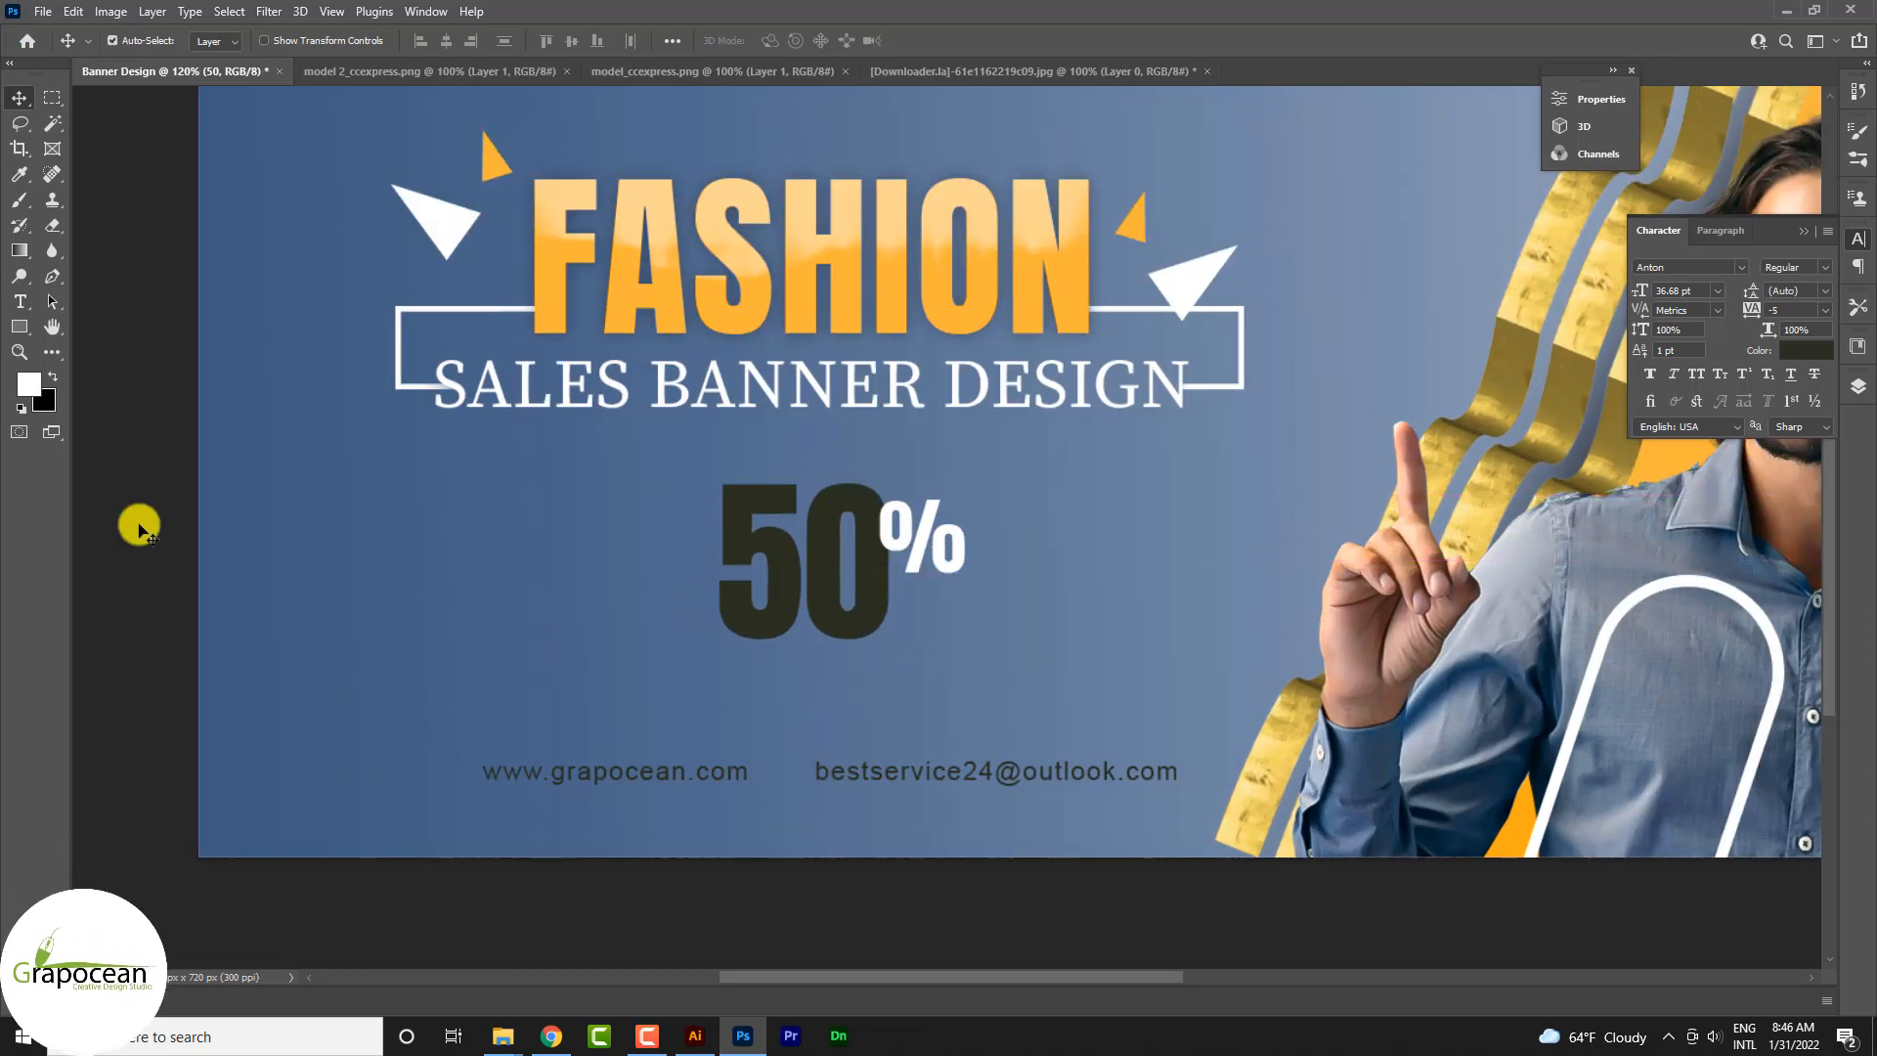
Step: Draw an unfilled rectangle about 358 px wide and 207 px high around the 50% and give it a 1 px orange stroke
{"action": "left_click", "coordinate": [19, 326]}
{"action": "left_click", "coordinate": [101, 328]}
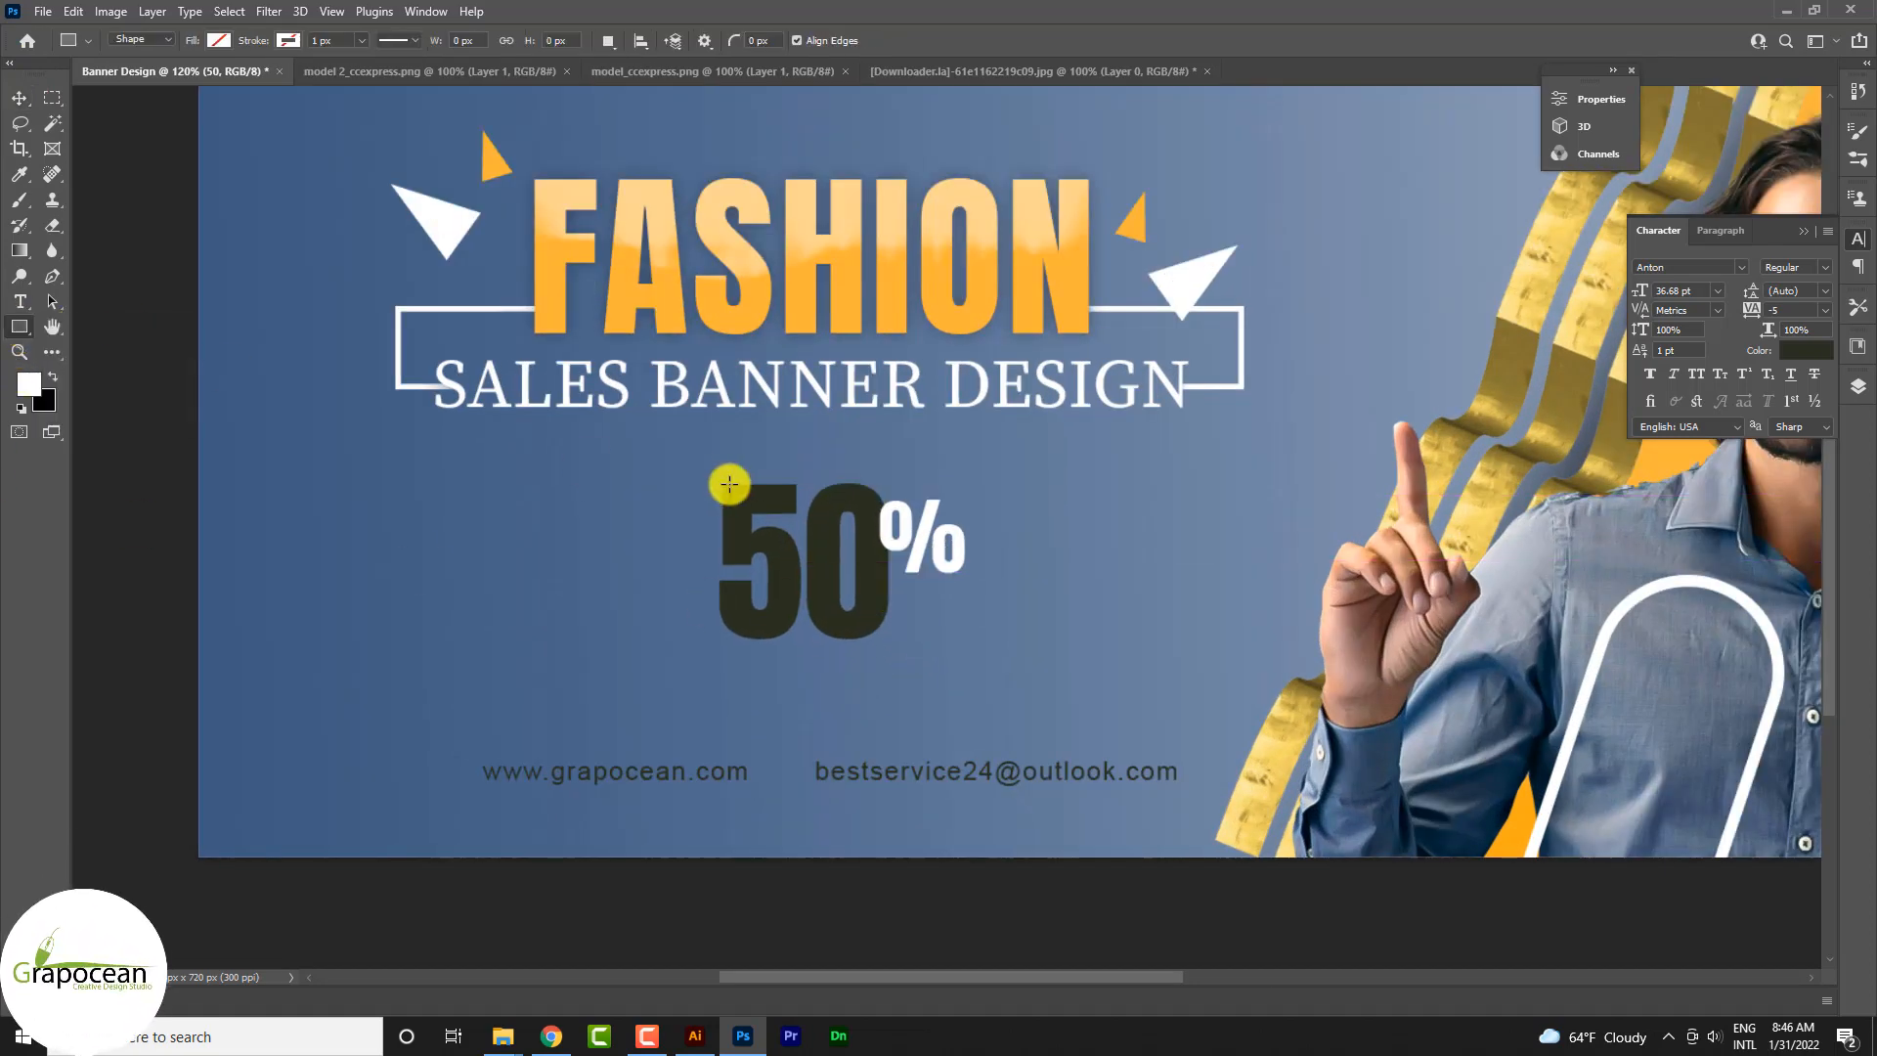
{"action": "left_click_drag", "start_coordinate": [600, 468], "coordinate": [1018, 708]}
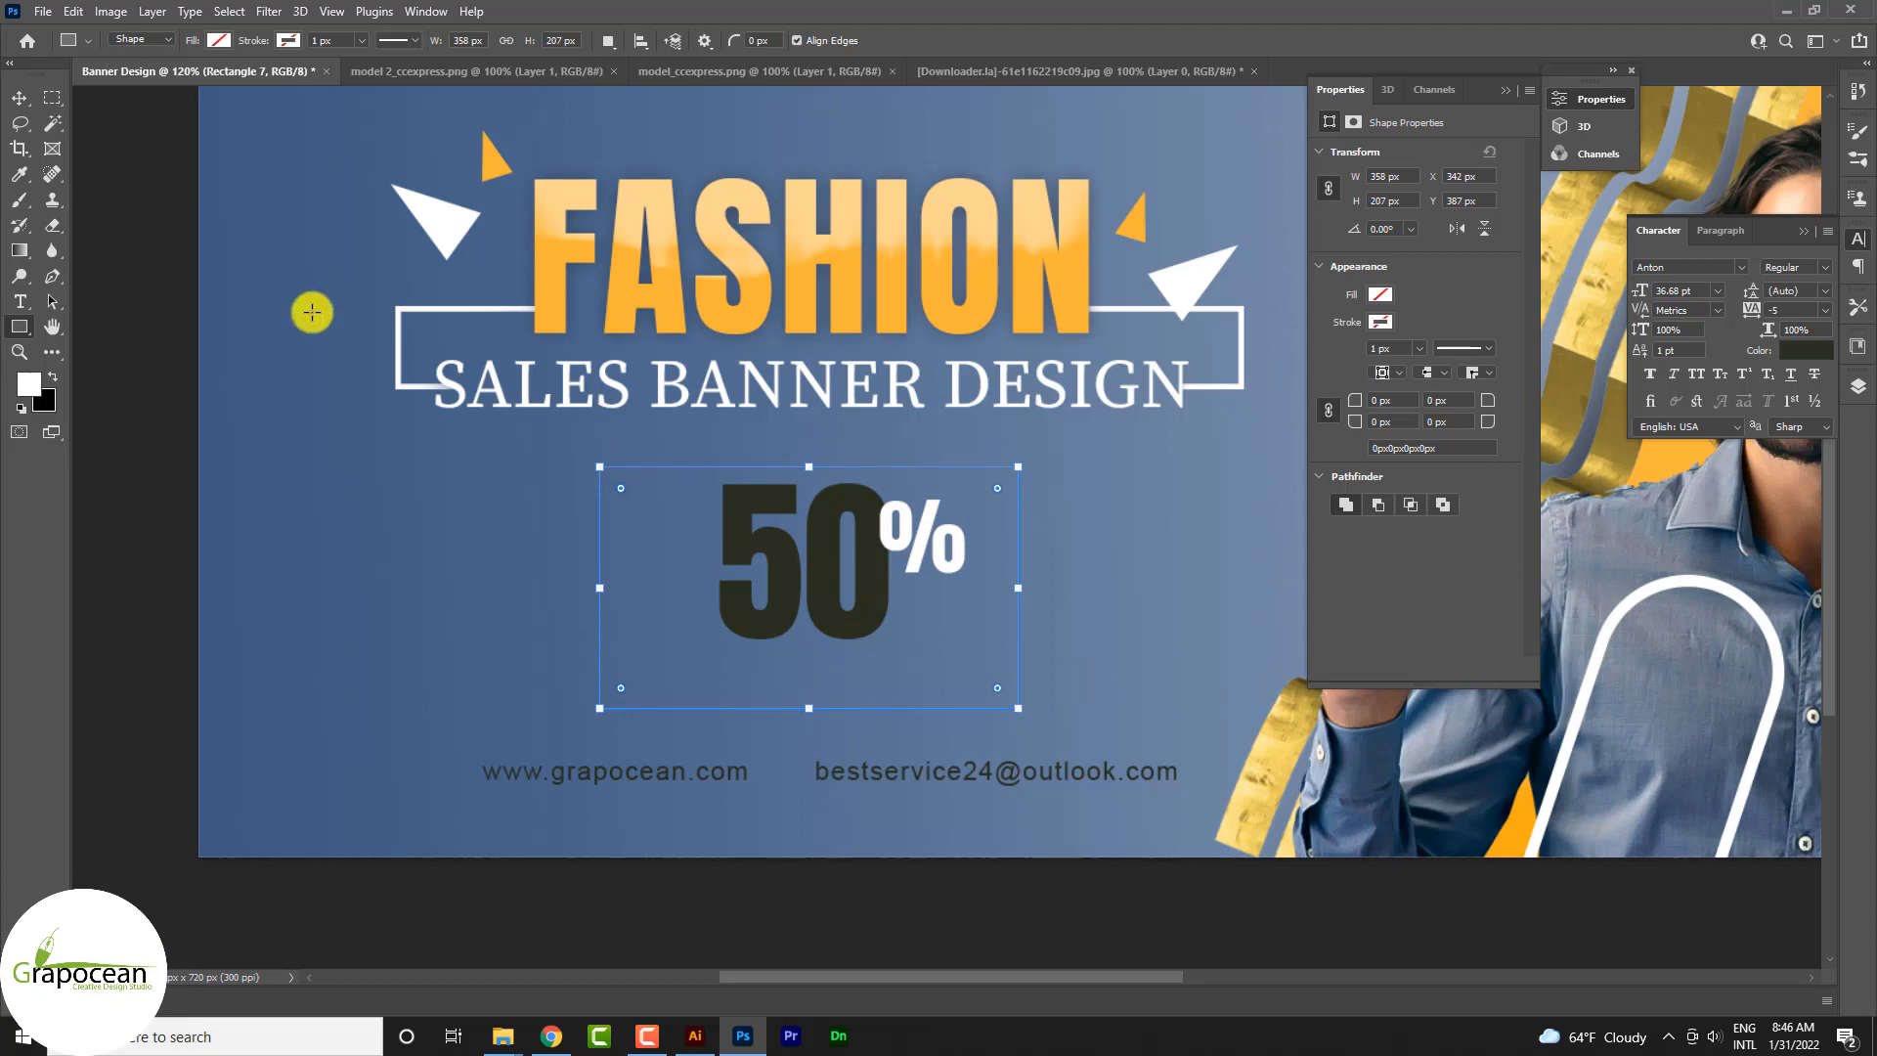
{"action": "left_click", "coordinate": [286, 40]}
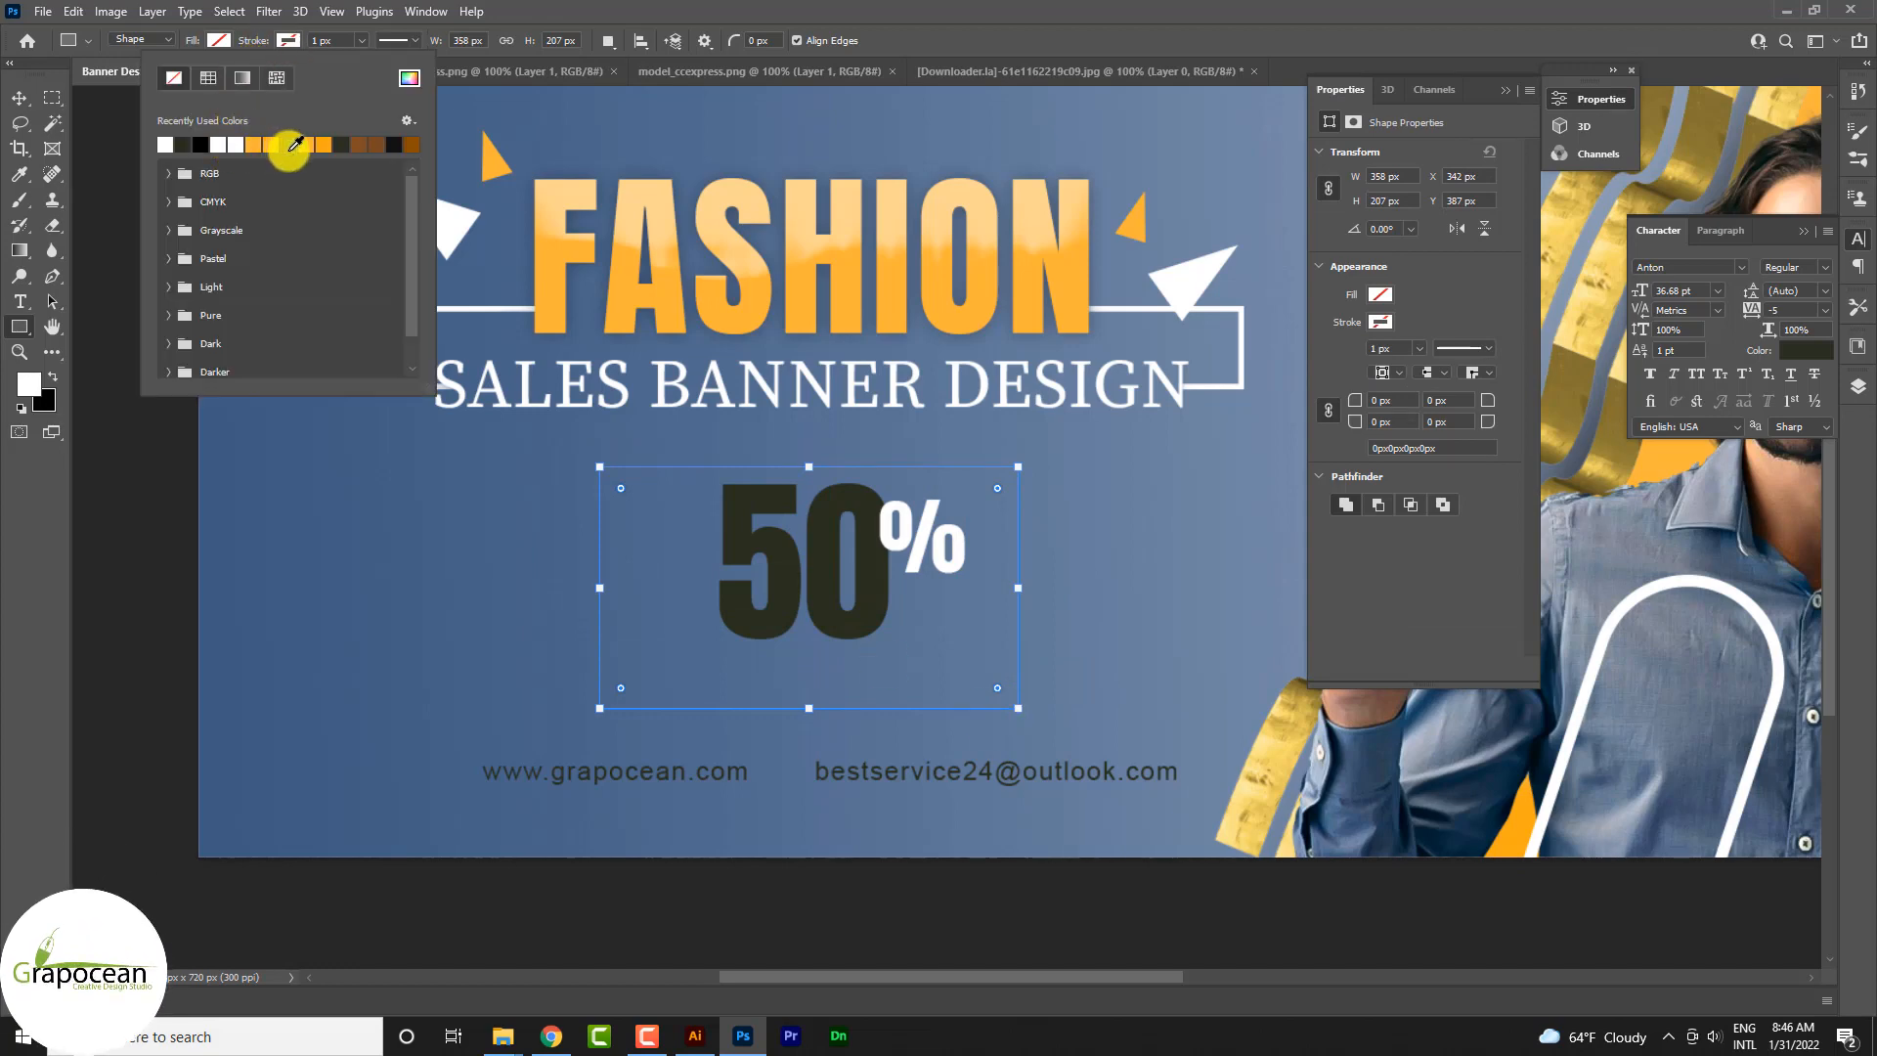
{"action": "left_click", "coordinate": [262, 145]}
{"action": "left_click", "coordinate": [19, 97]}
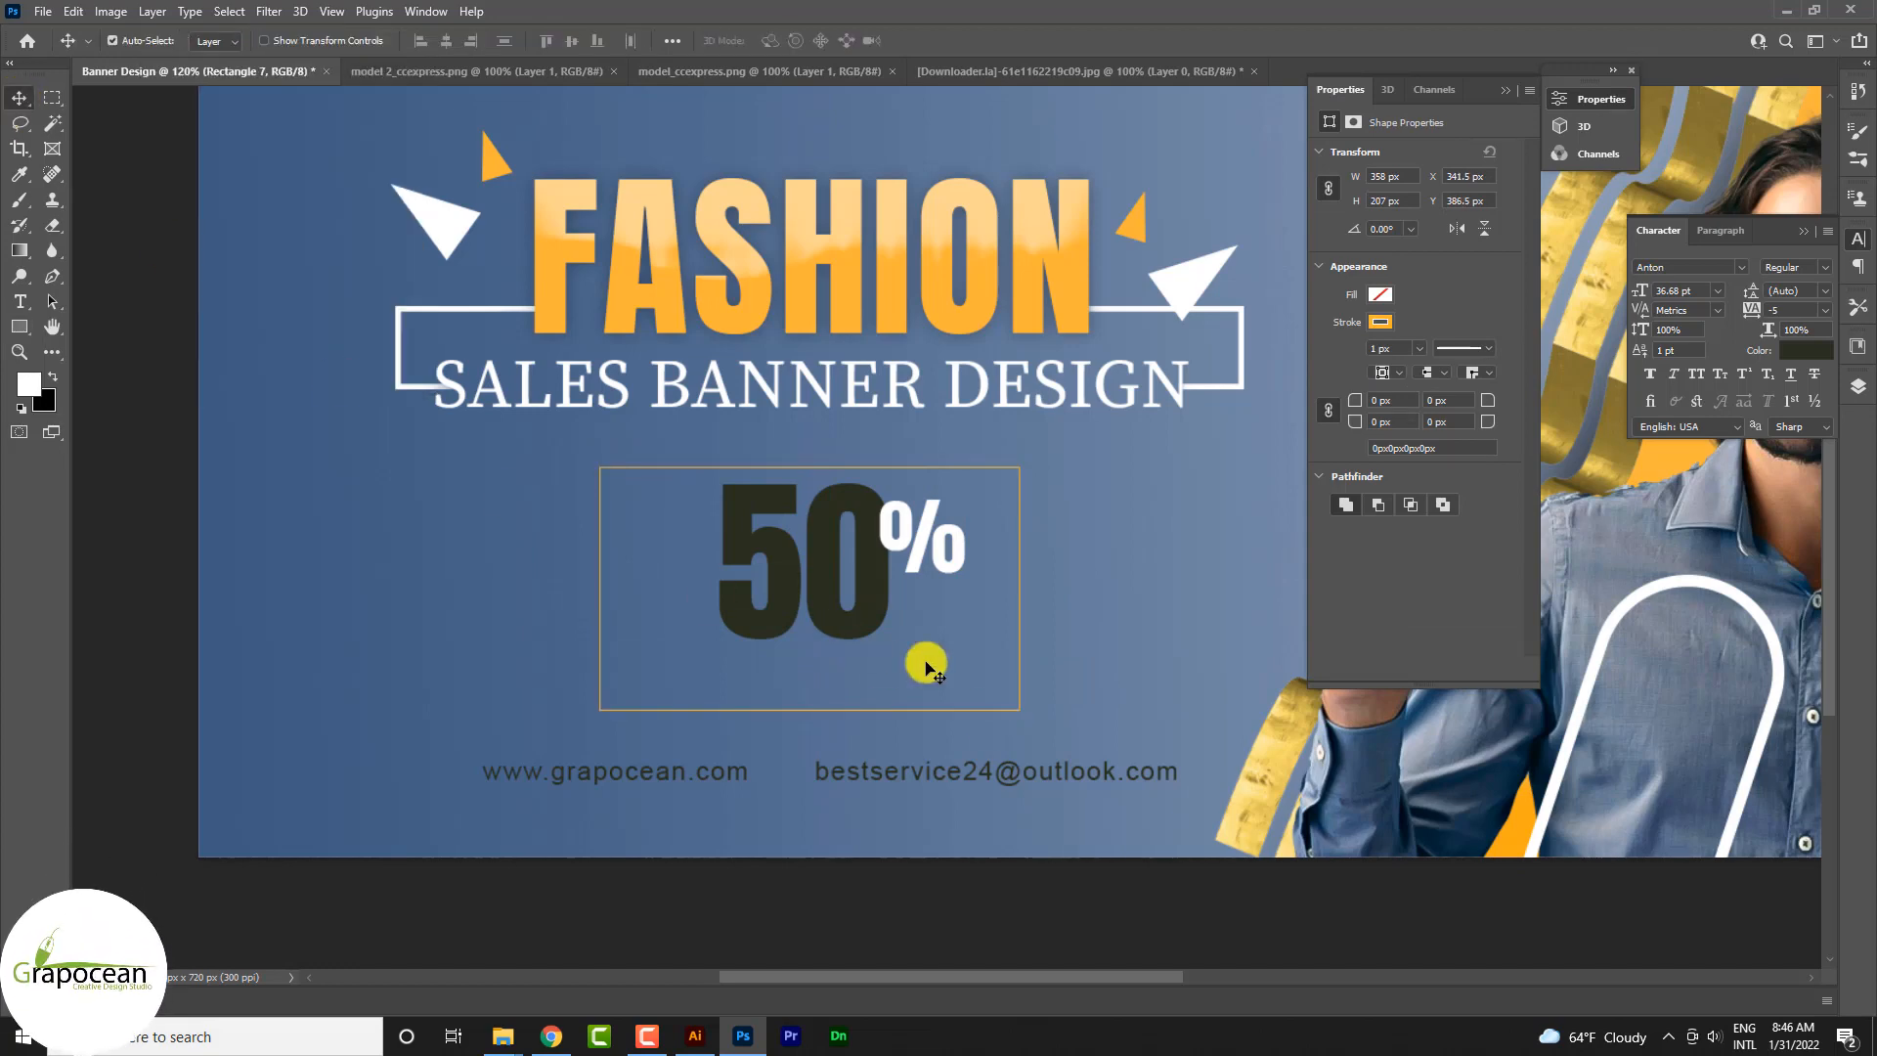
Step: Duplicate the e-mail text line and place the copy just below the 50% inside the orange frame
{"action": "scroll", "coordinate": [904, 675], "scroll_direction": "down", "scroll_amount": 1}
{"action": "scroll", "coordinate": [899, 671], "scroll_direction": "down", "scroll_amount": 1}
{"action": "scroll", "coordinate": [895, 508], "scroll_direction": "up", "scroll_amount": 1}
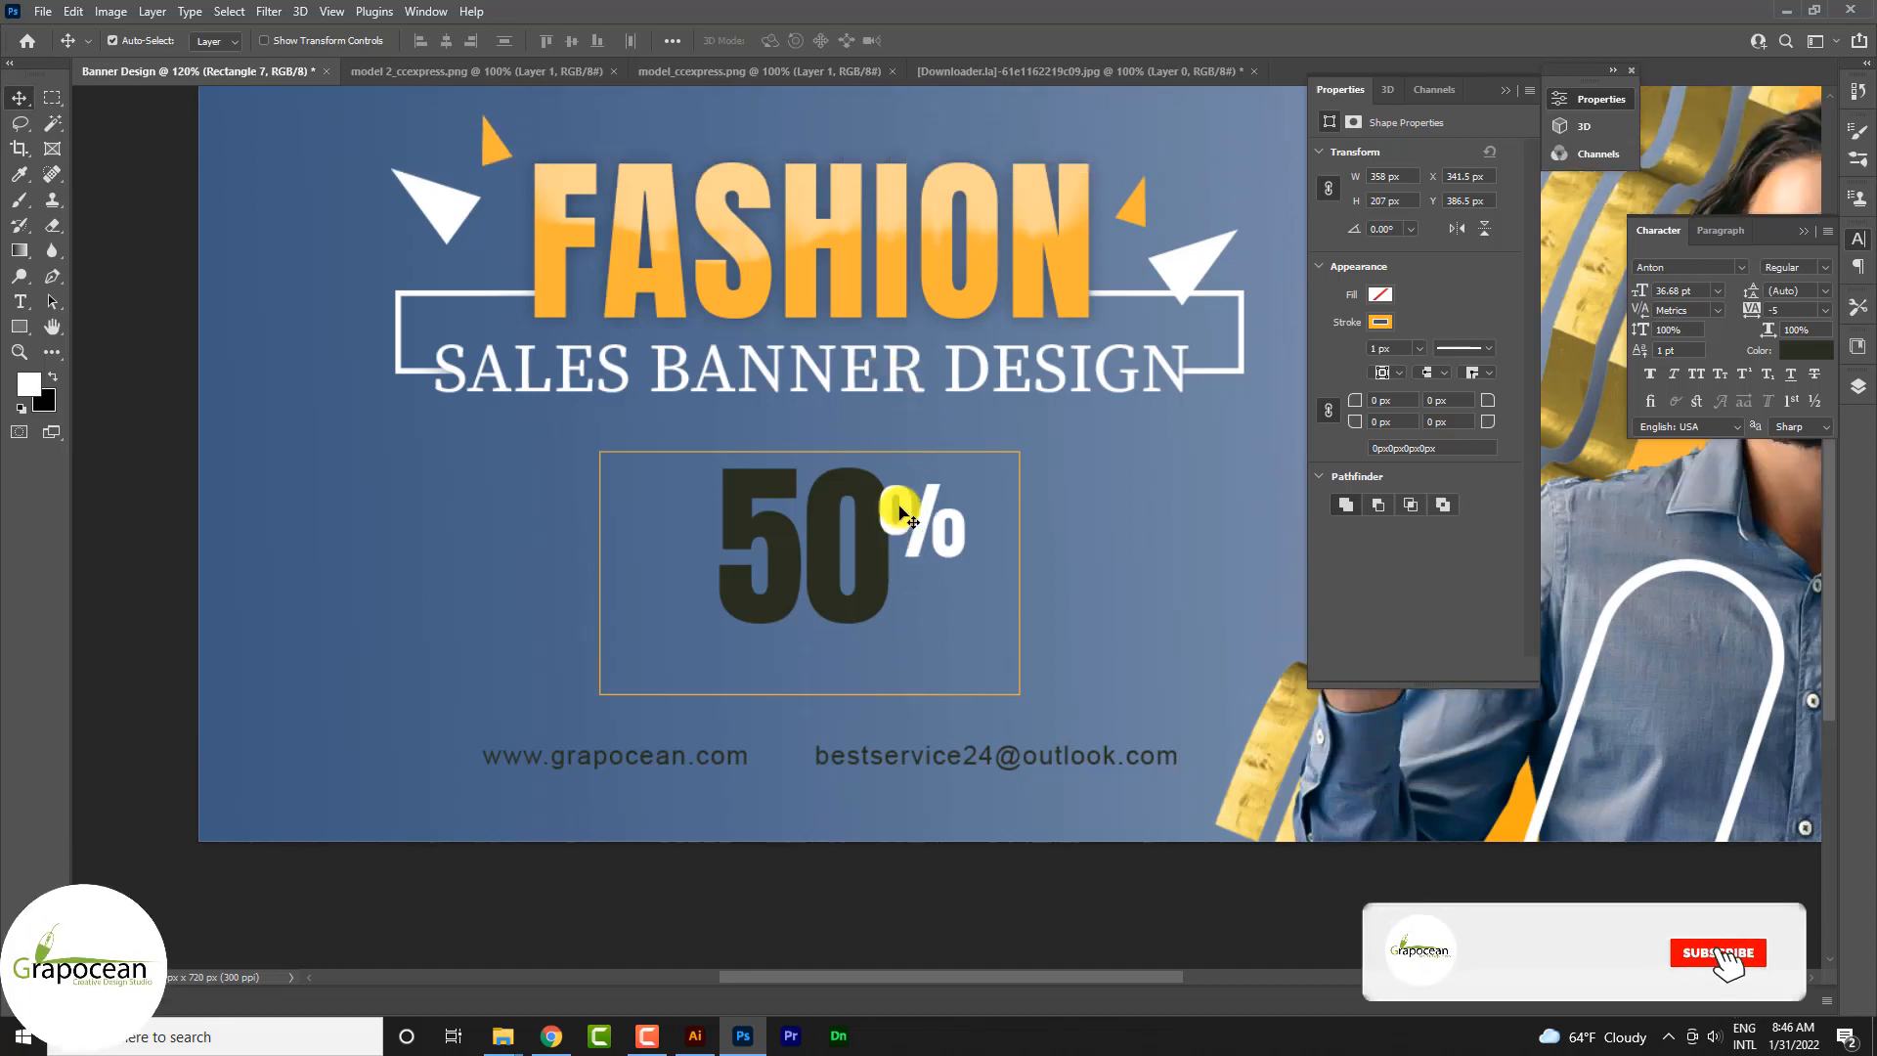
{"action": "scroll", "coordinate": [896, 520], "scroll_direction": "down", "scroll_amount": 4}
{"action": "mouse_move", "coordinate": [830, 613]}
{"action": "left_mouse_down"}
{"action": "mouse_move", "coordinate": [868, 612]}
{"action": "mouse_move", "coordinate": [853, 613]}
{"action": "left_mouse_up"}
{"action": "scroll", "coordinate": [964, 655], "scroll_direction": "up", "scroll_amount": 2}
Step: Replace the copied e-mail text under the 50% with the word "discunt"
{"action": "left_click", "coordinate": [24, 302]}
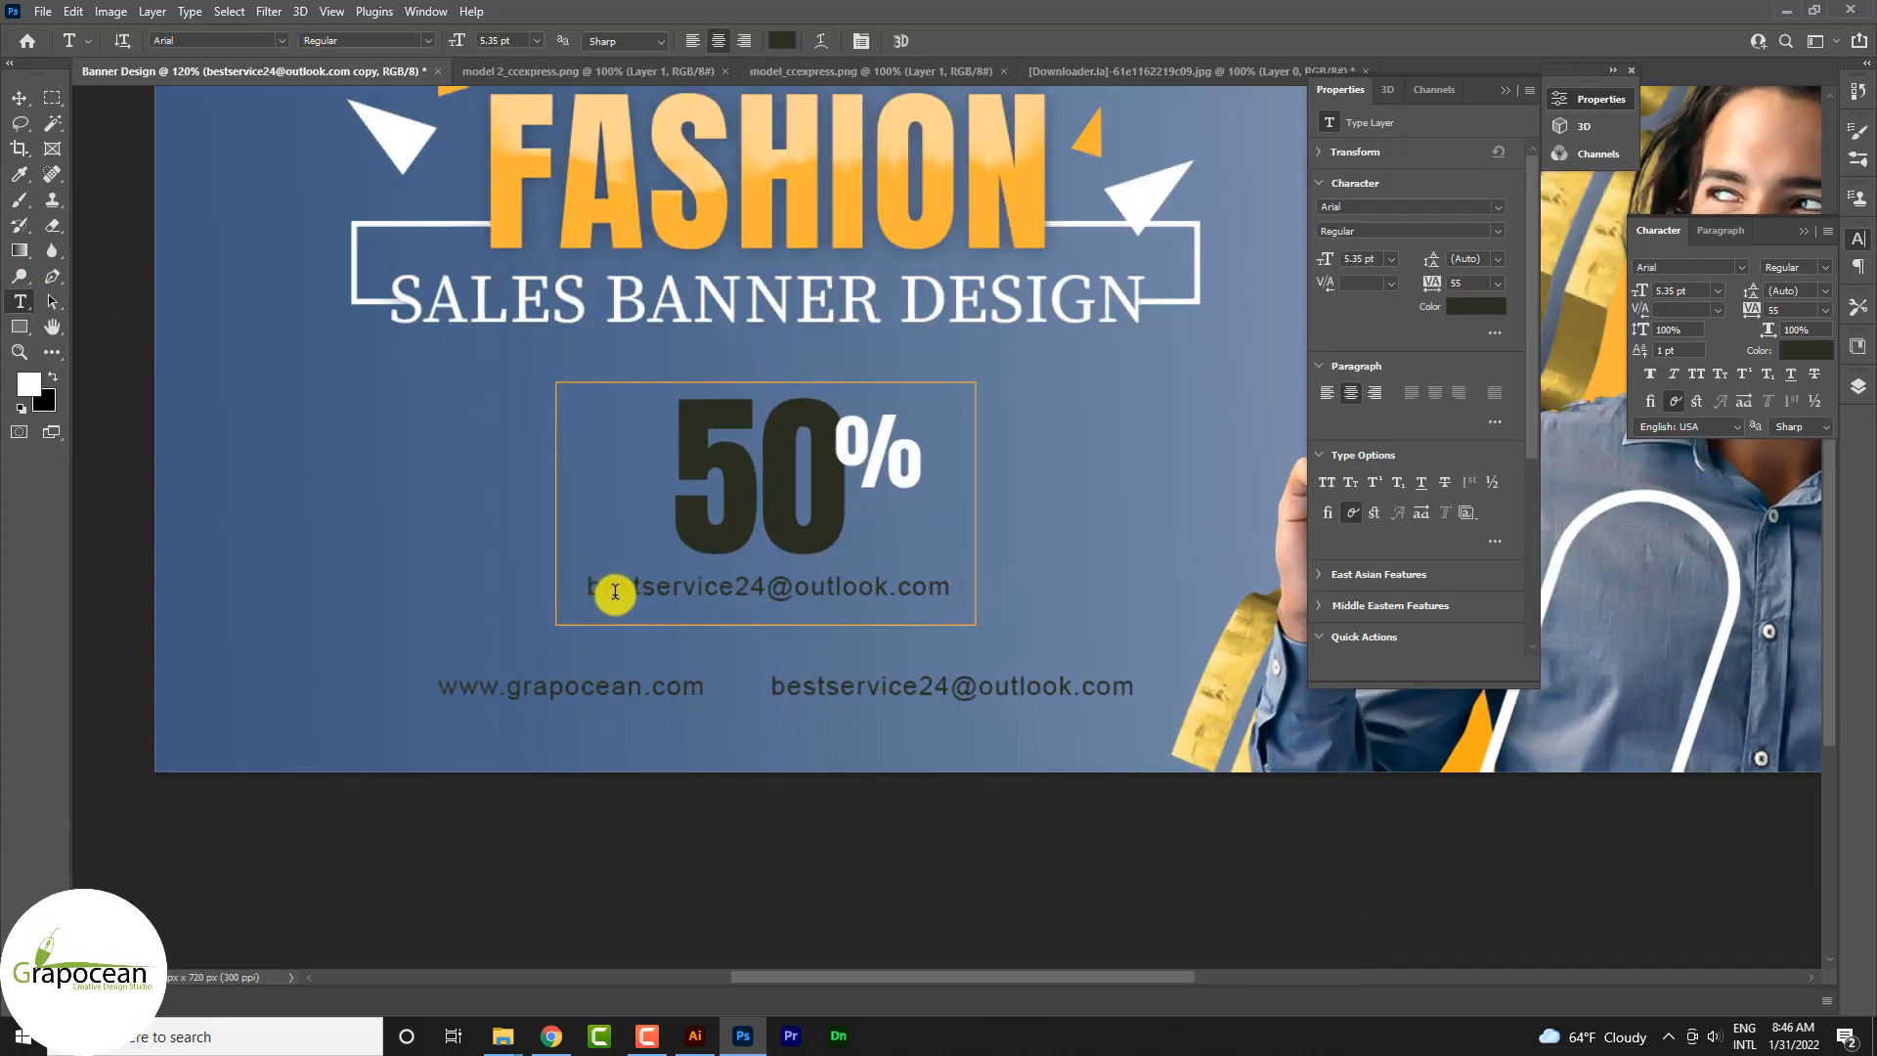
{"action": "left_click_drag", "start_coordinate": [592, 584], "coordinate": [1103, 633]}
{"action": "key", "text": "BackSpace"}
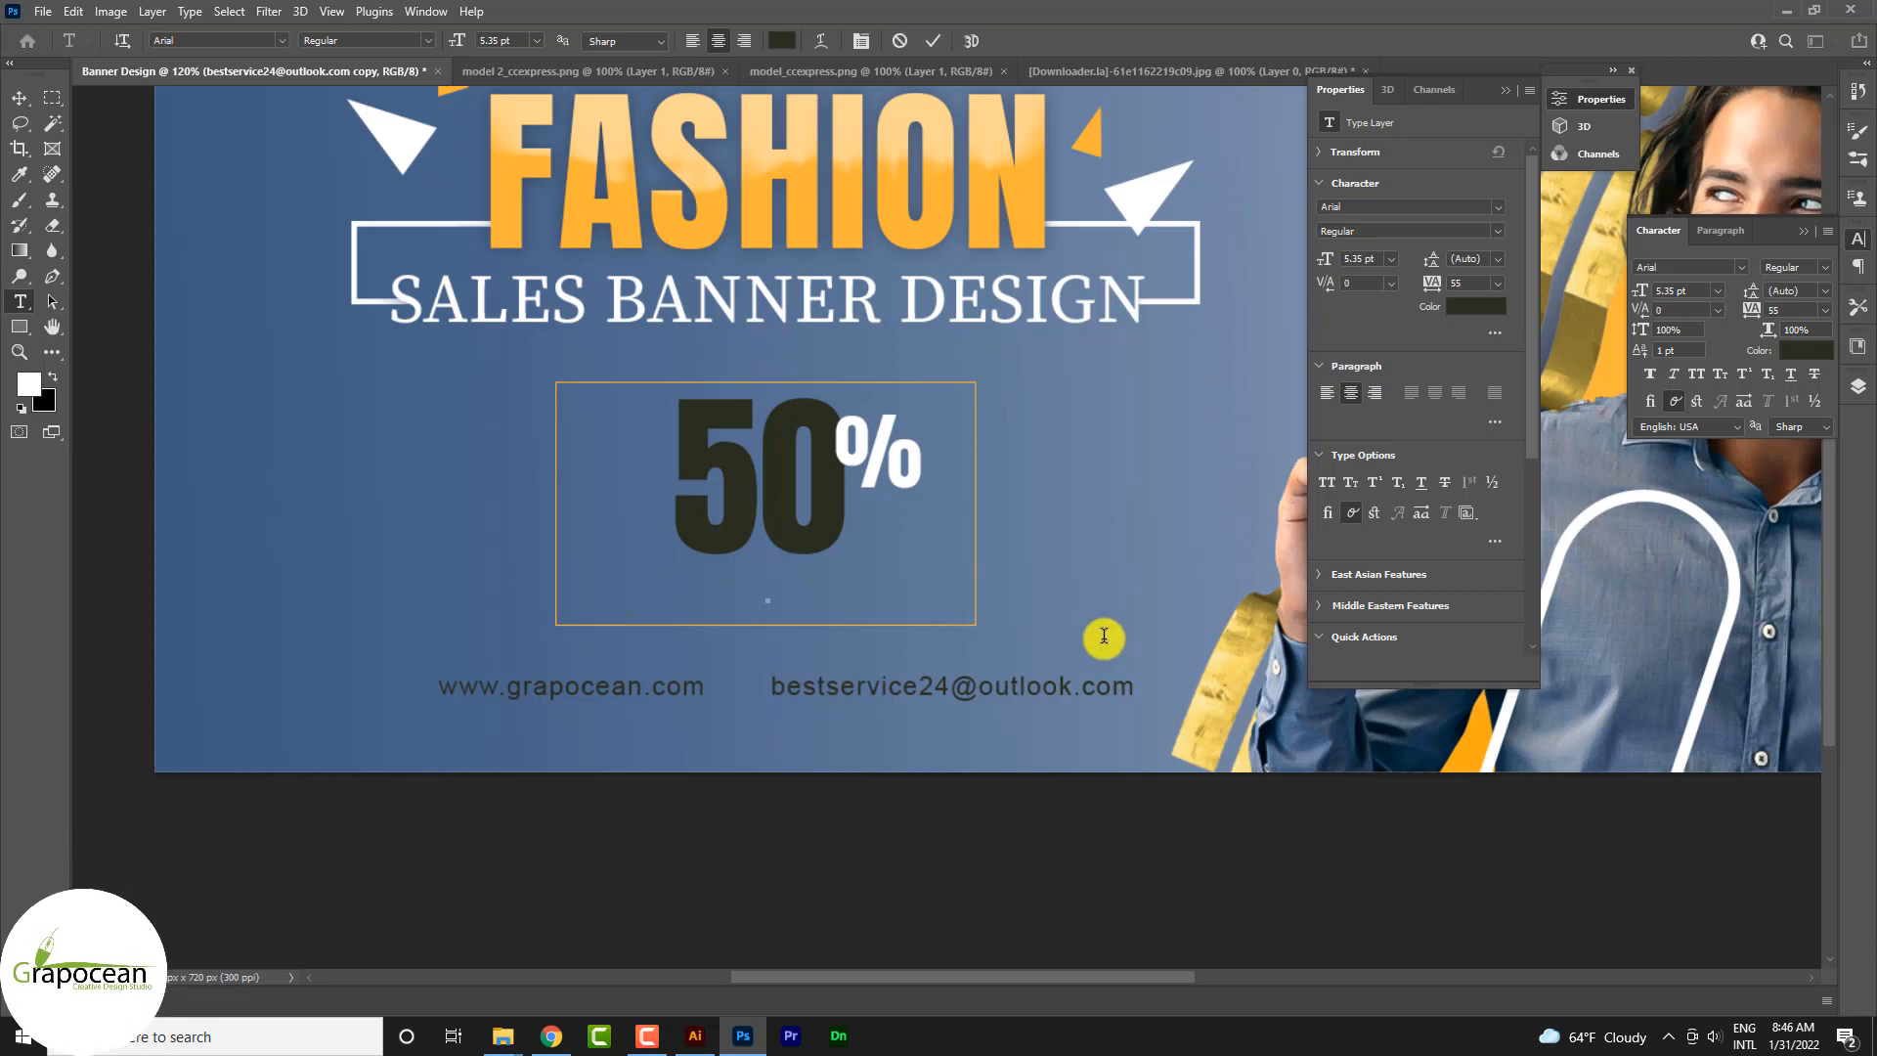
{"action": "type", "text": "discrou"}
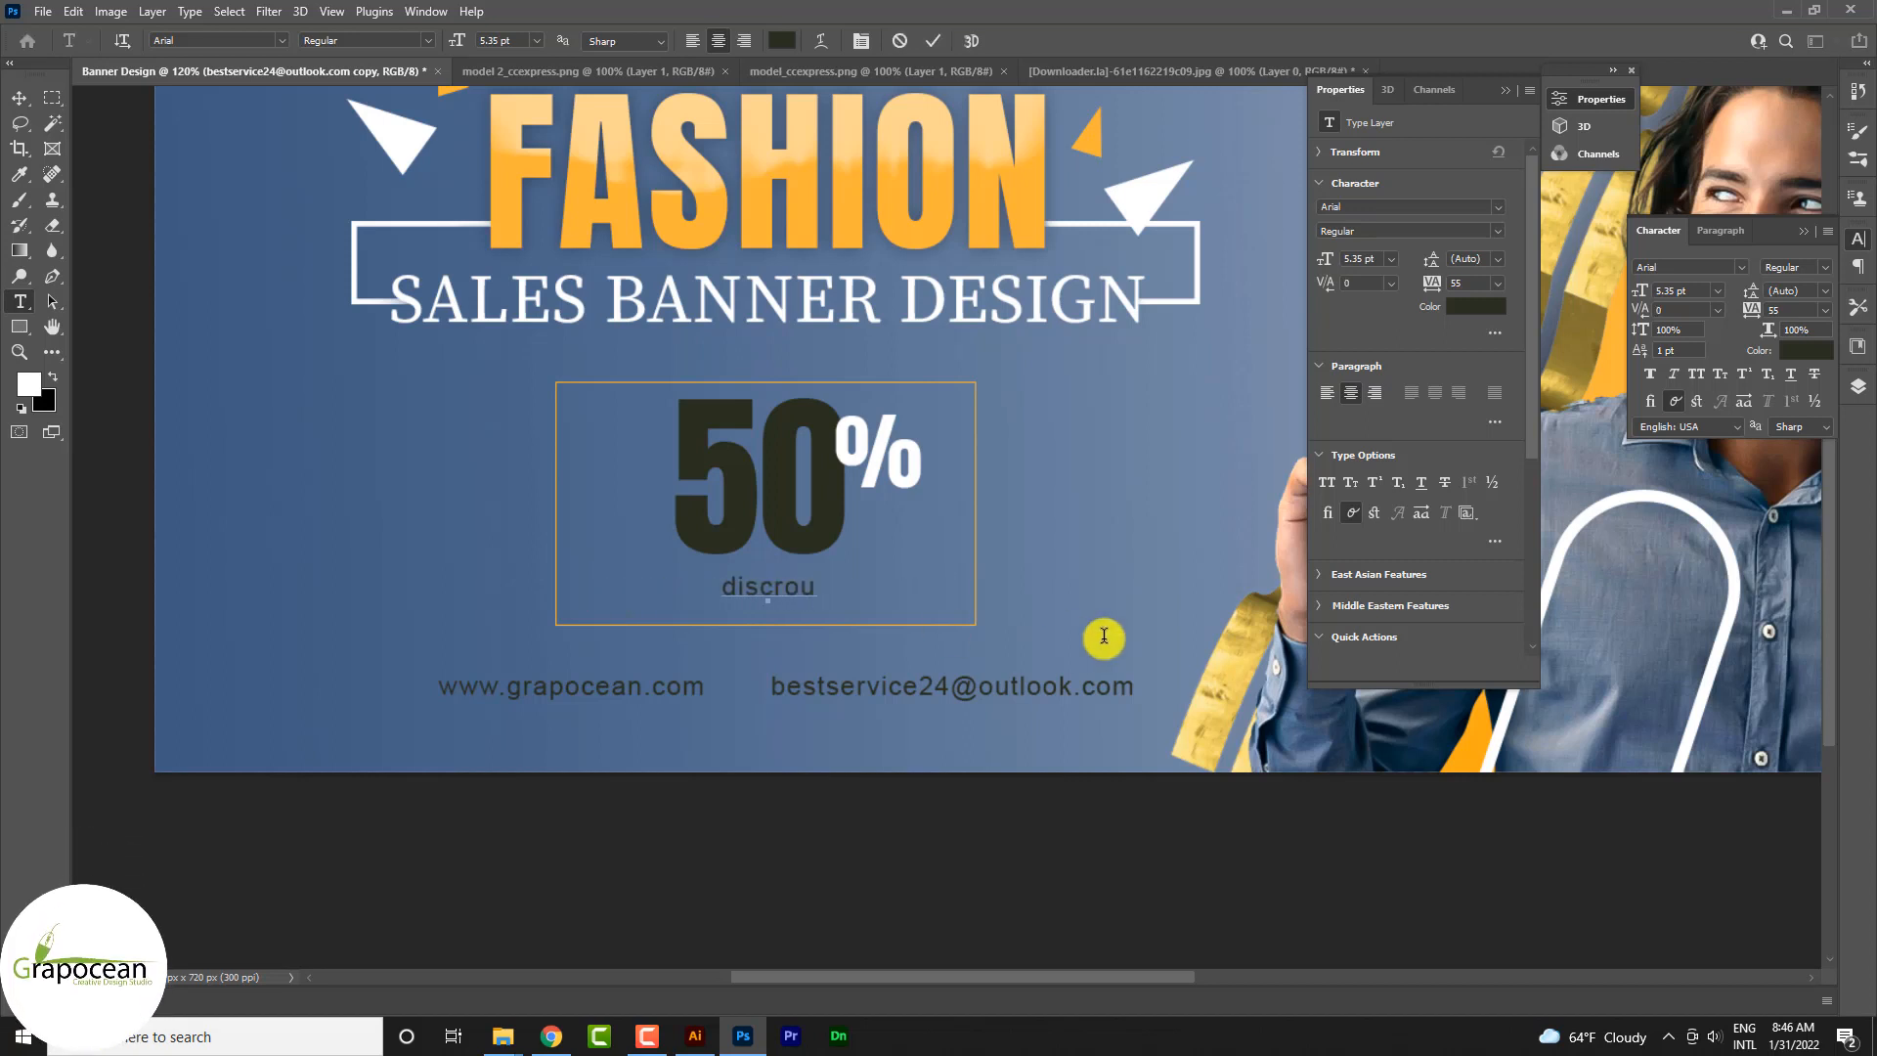
{"action": "key", "text": "BackSpace"}
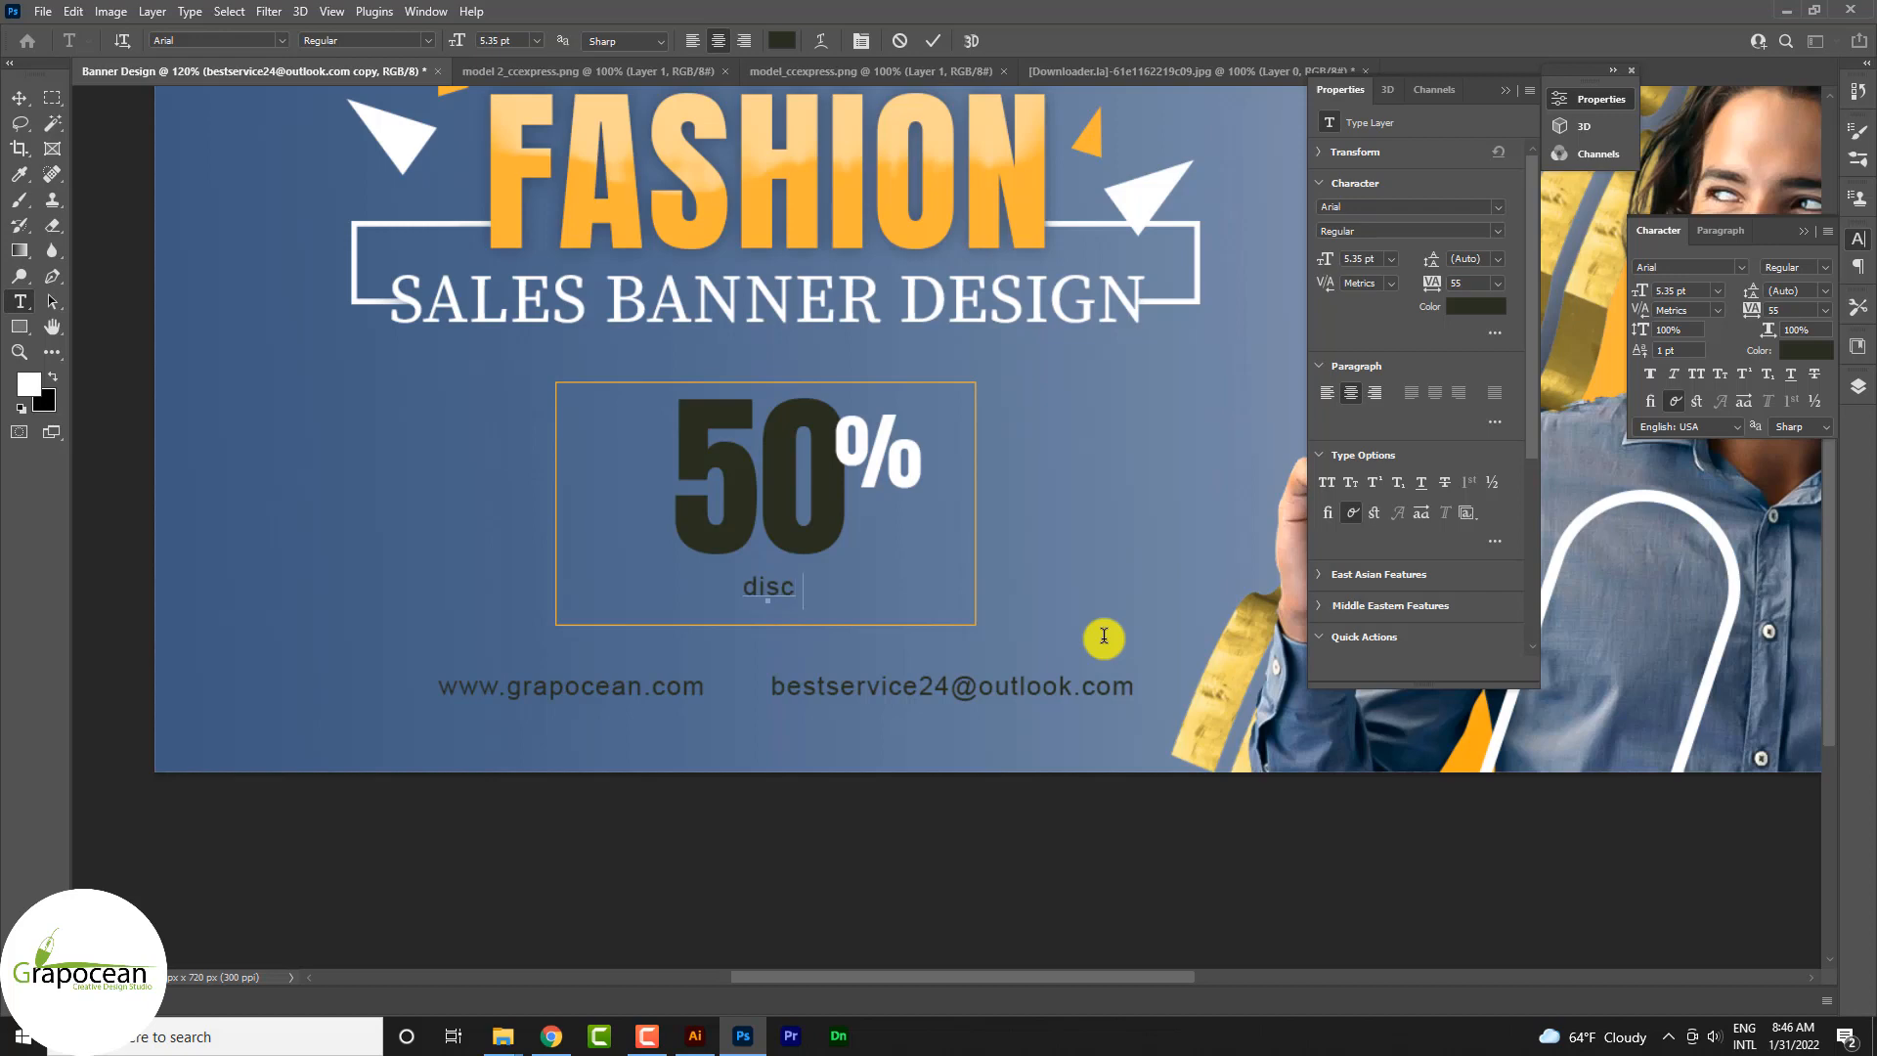
{"action": "type", "text": "unt"}
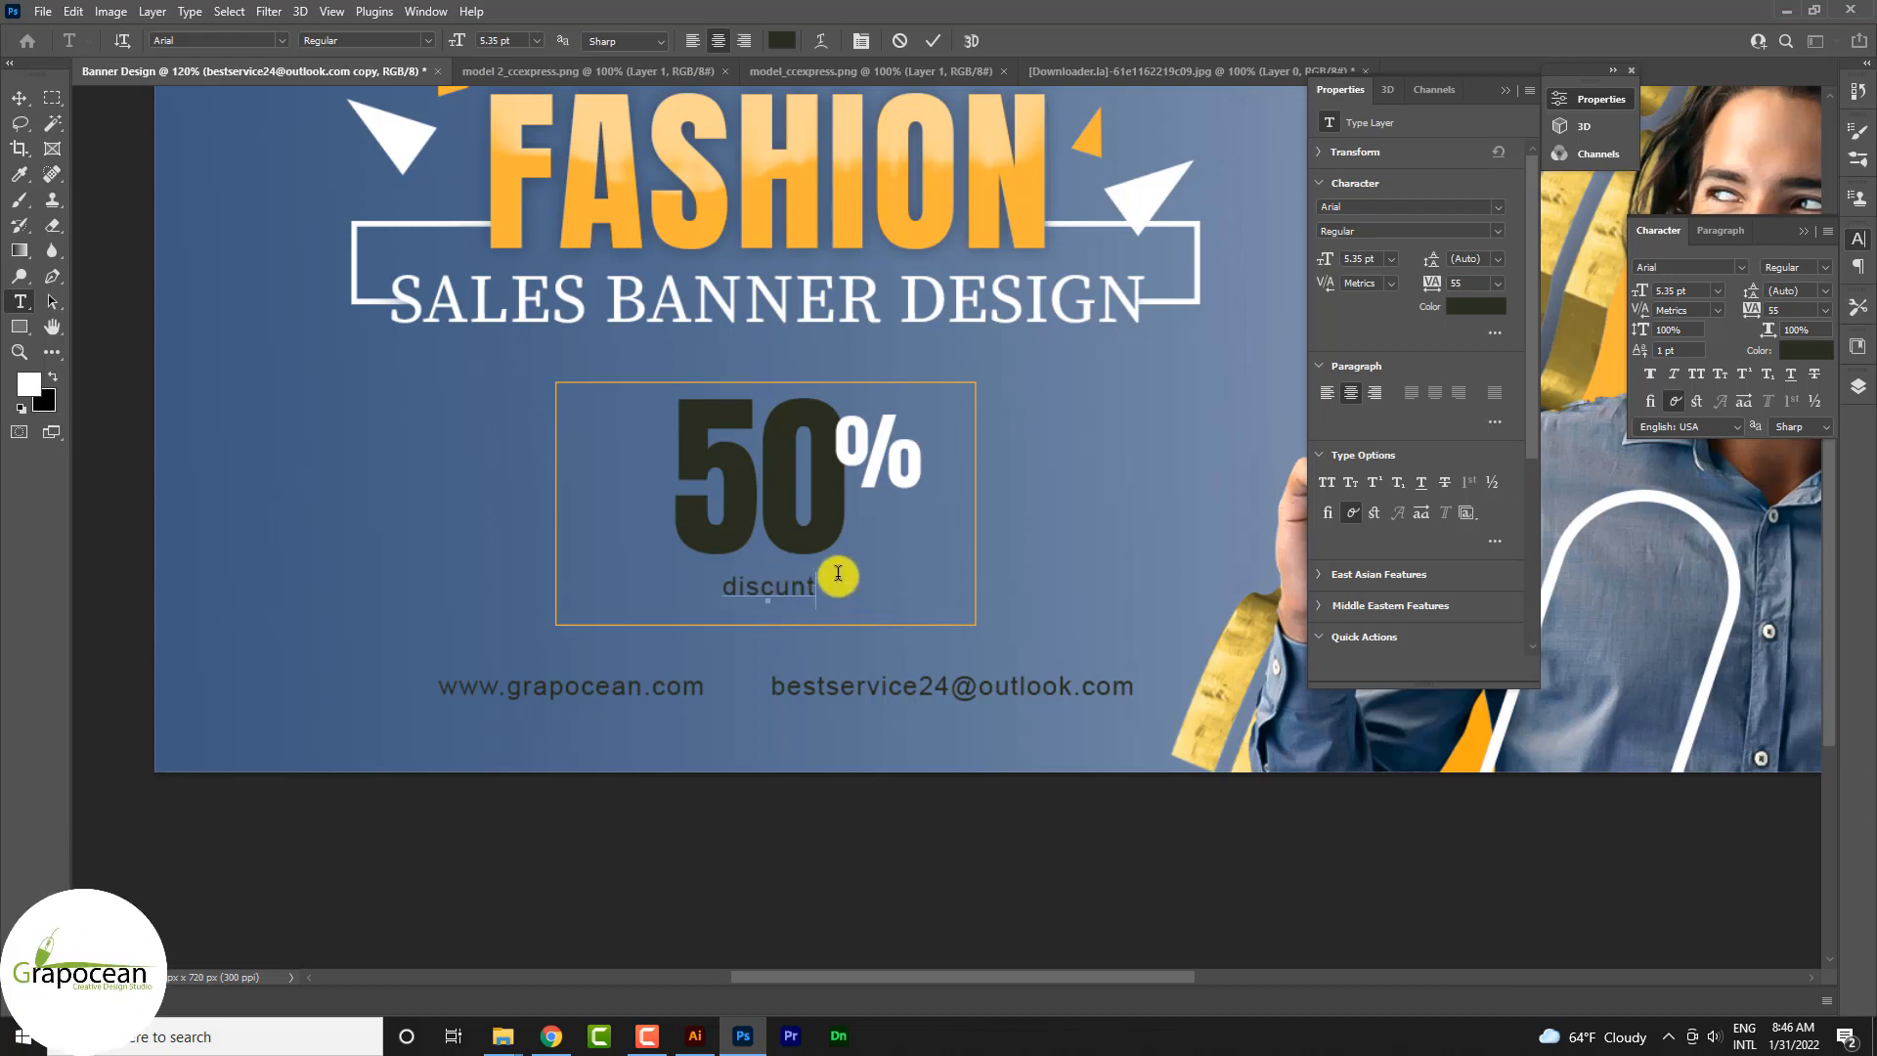
Step: Recolour the discunt text white, sampled from the % sign, and set its font size to 8.66 pt
{"action": "left_click_drag", "start_coordinate": [825, 590], "coordinate": [709, 590]}
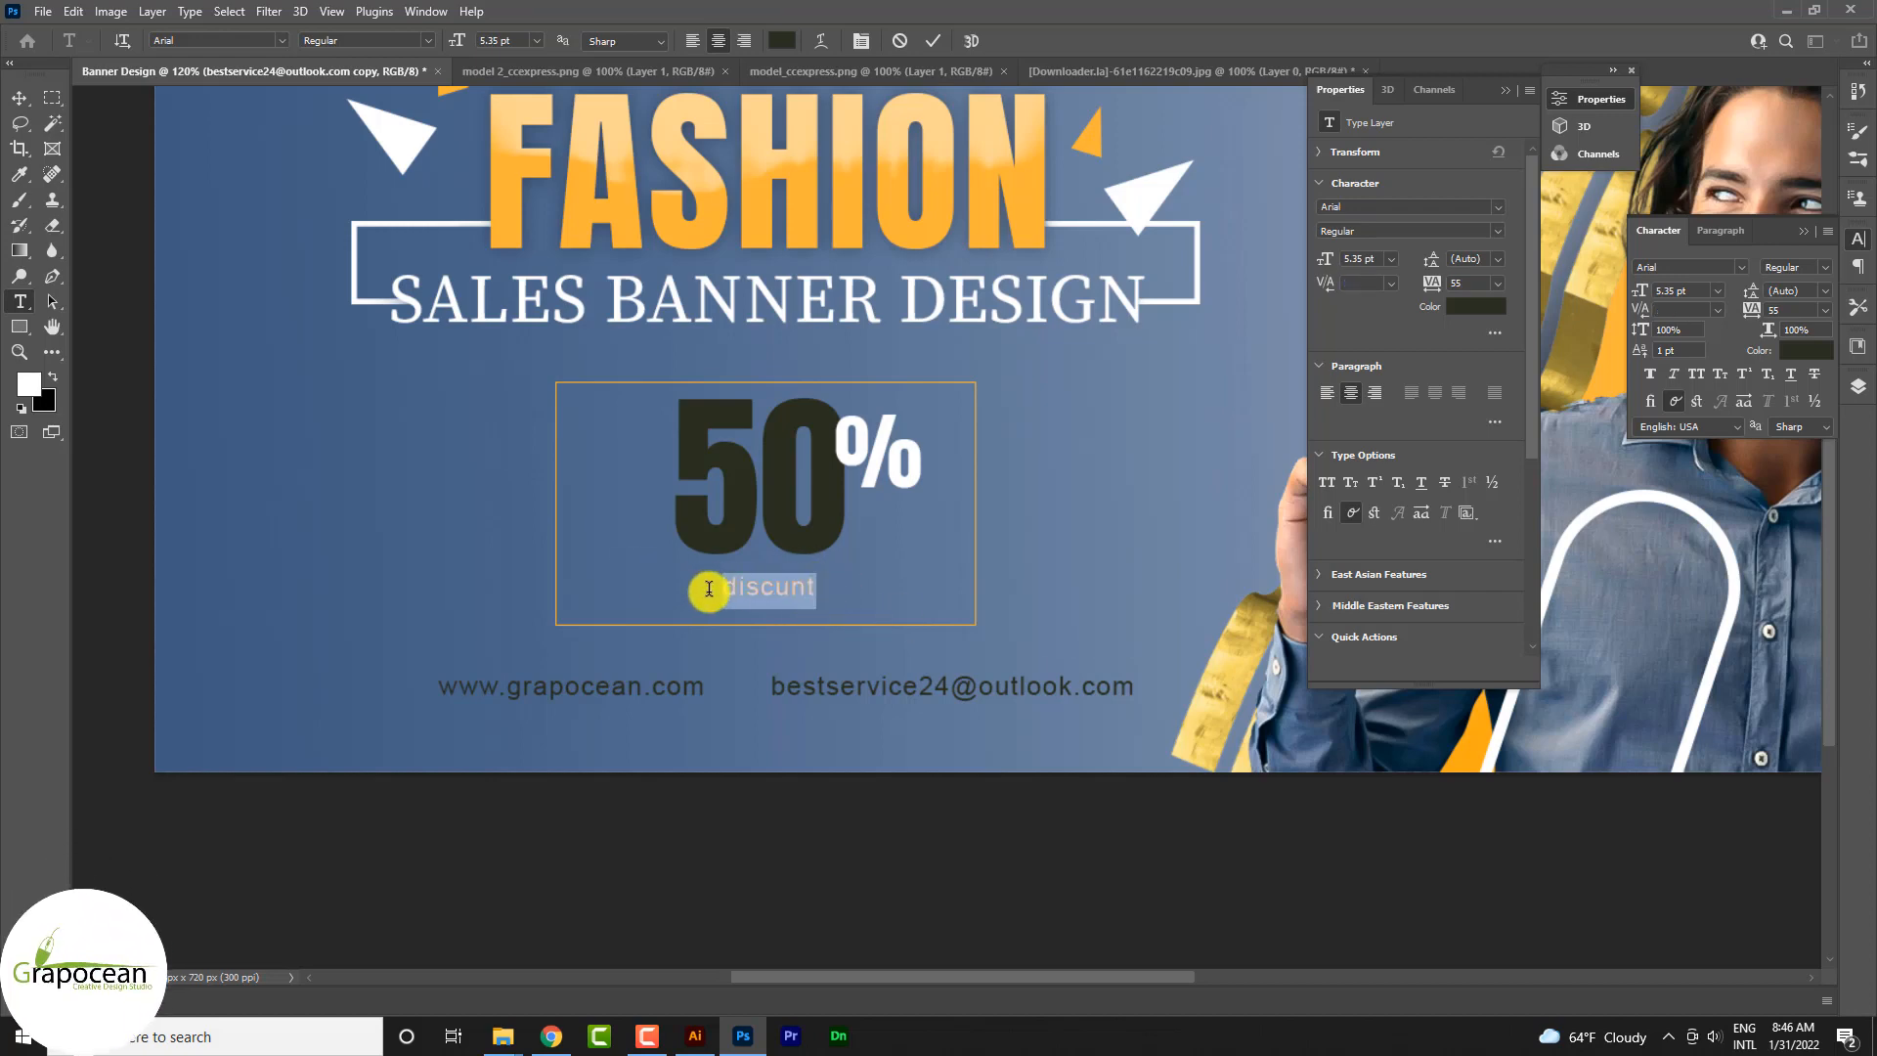
{"action": "left_click", "coordinate": [782, 40]}
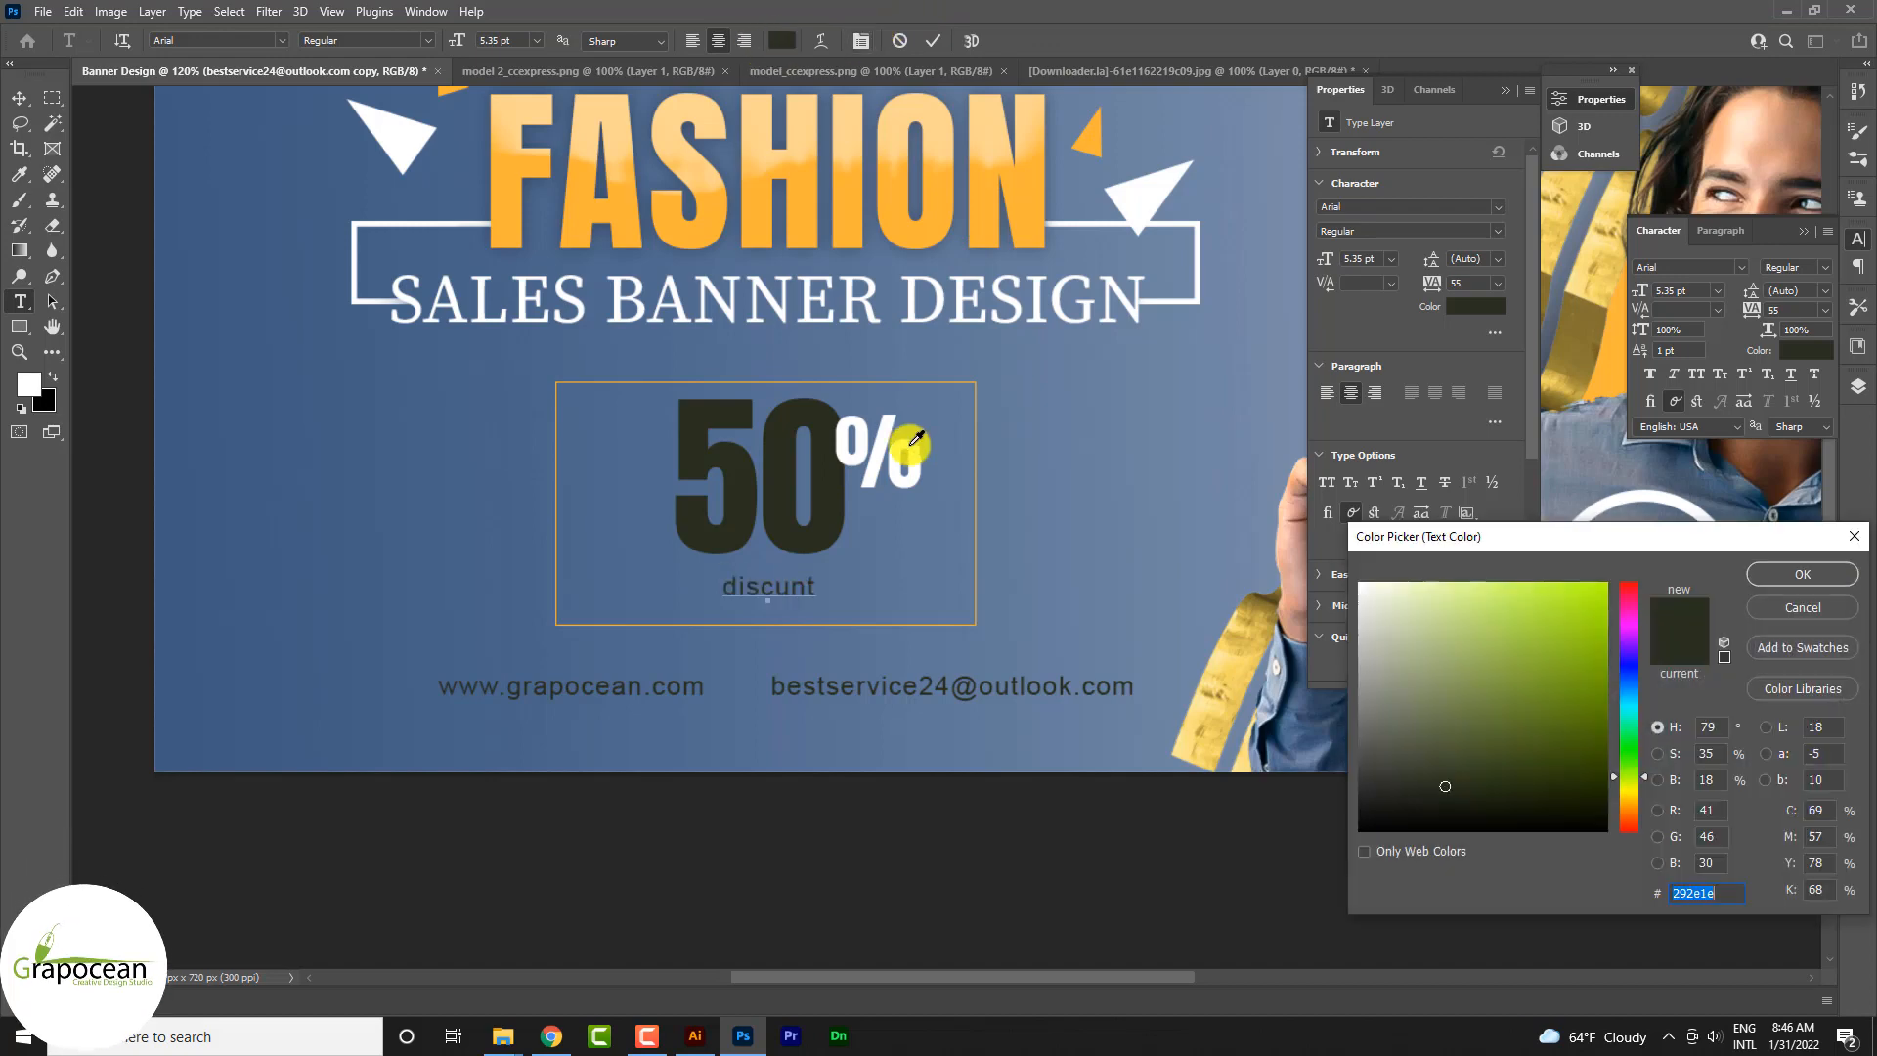
{"action": "left_click", "coordinate": [880, 445]}
{"action": "left_click", "coordinate": [1802, 574]}
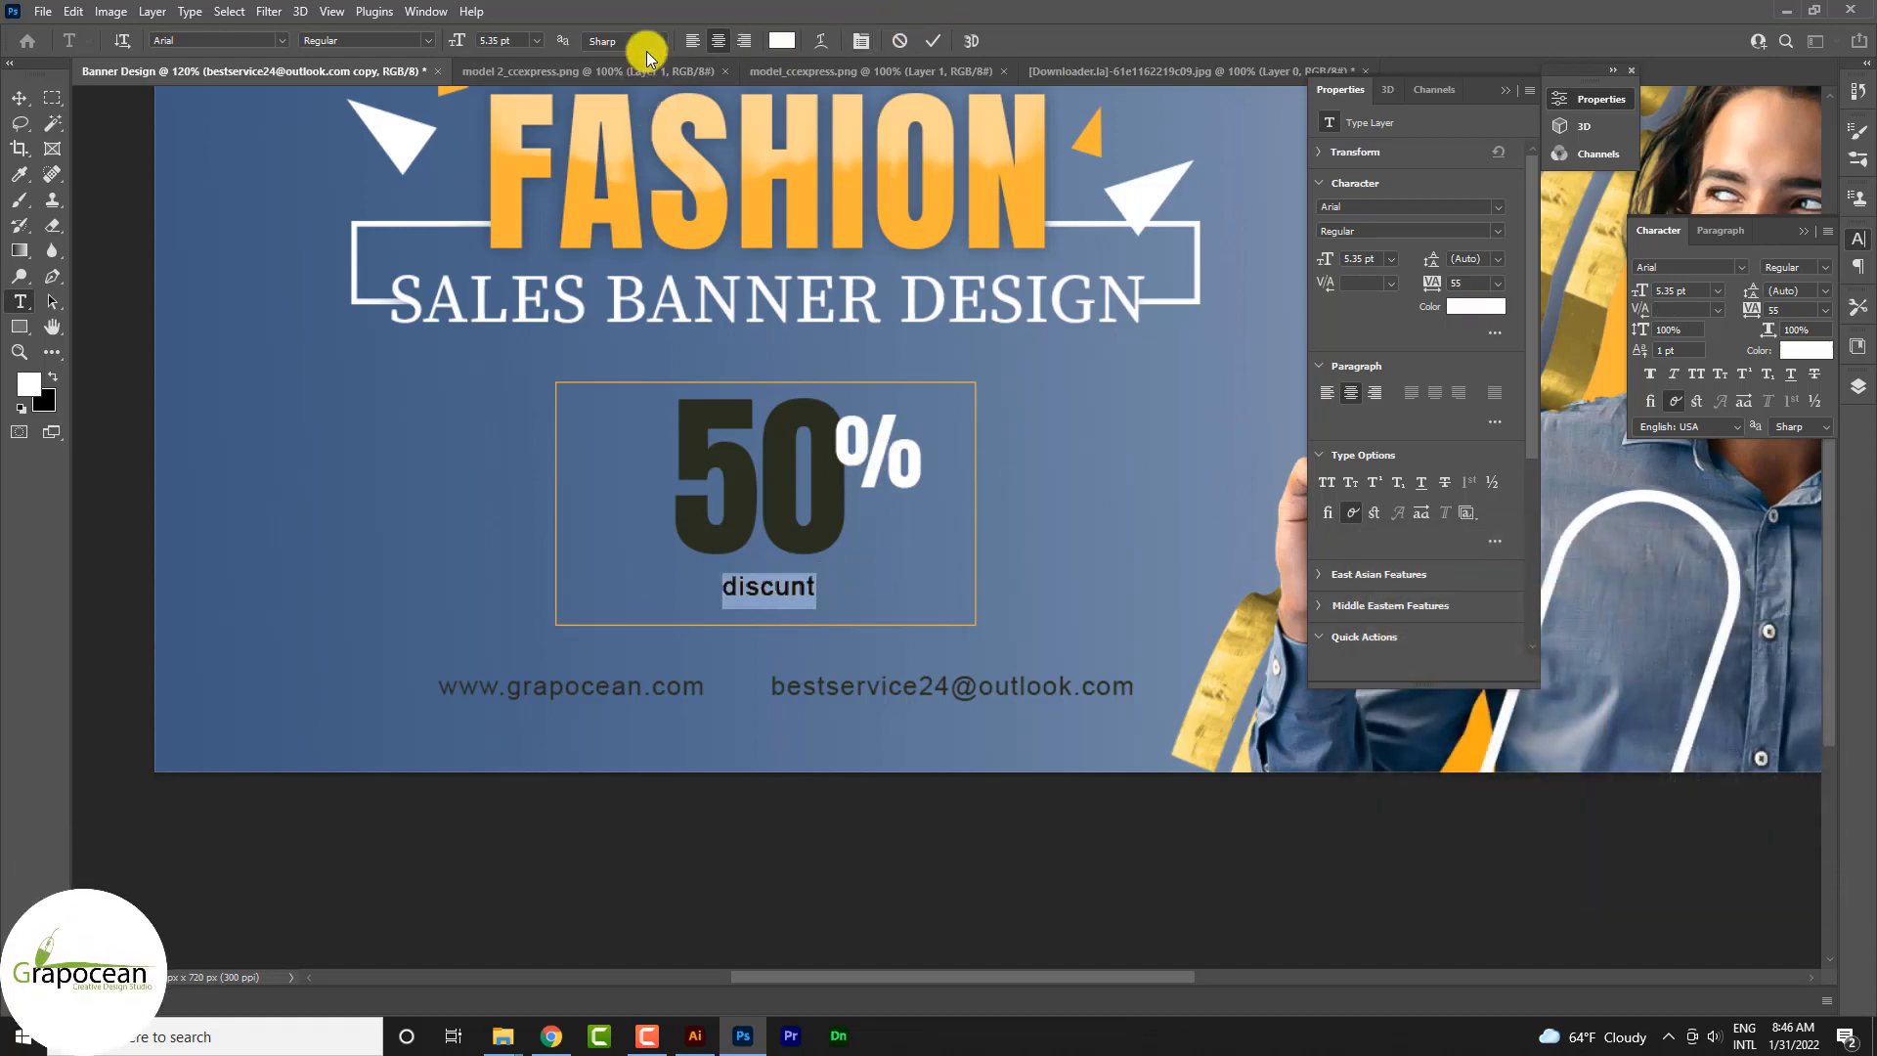
{"action": "left_click", "coordinate": [498, 44]}
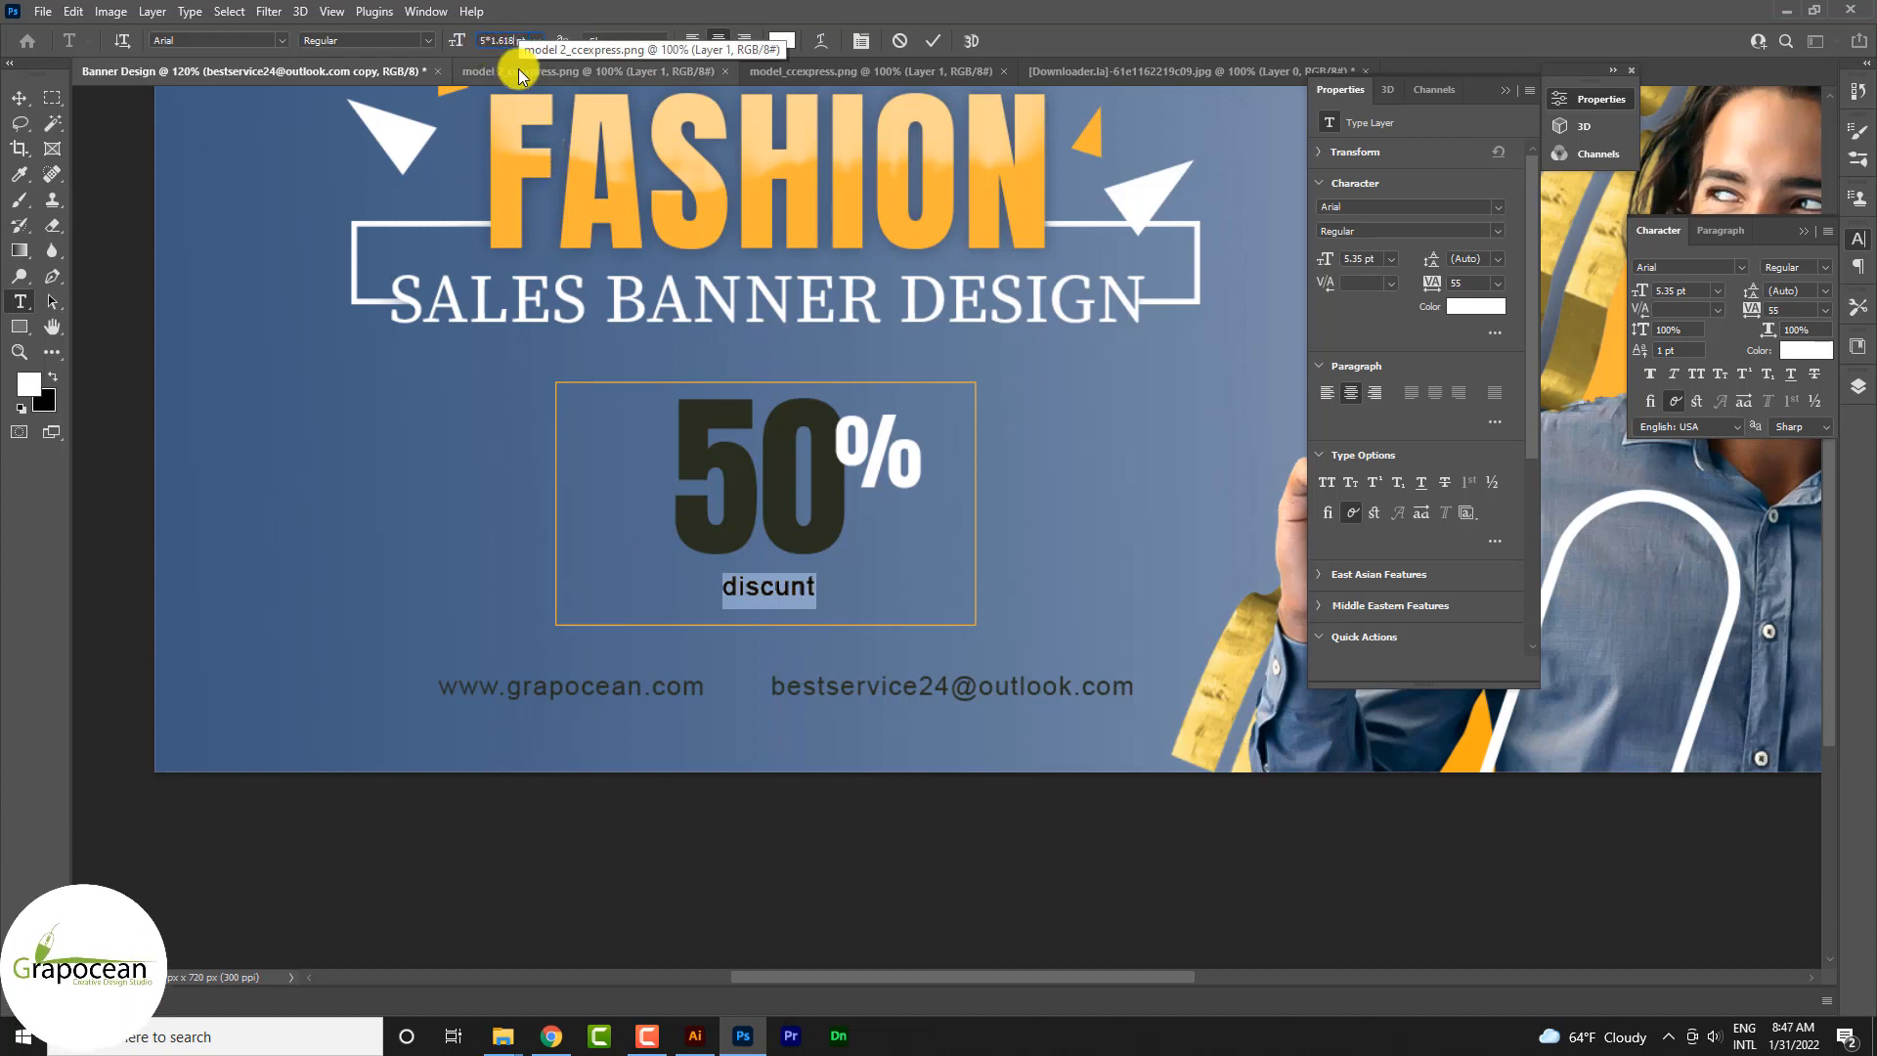
{"action": "type", "text": "8.66"}
{"action": "key", "text": "Return"}
{"action": "left_click", "coordinate": [14, 100]}
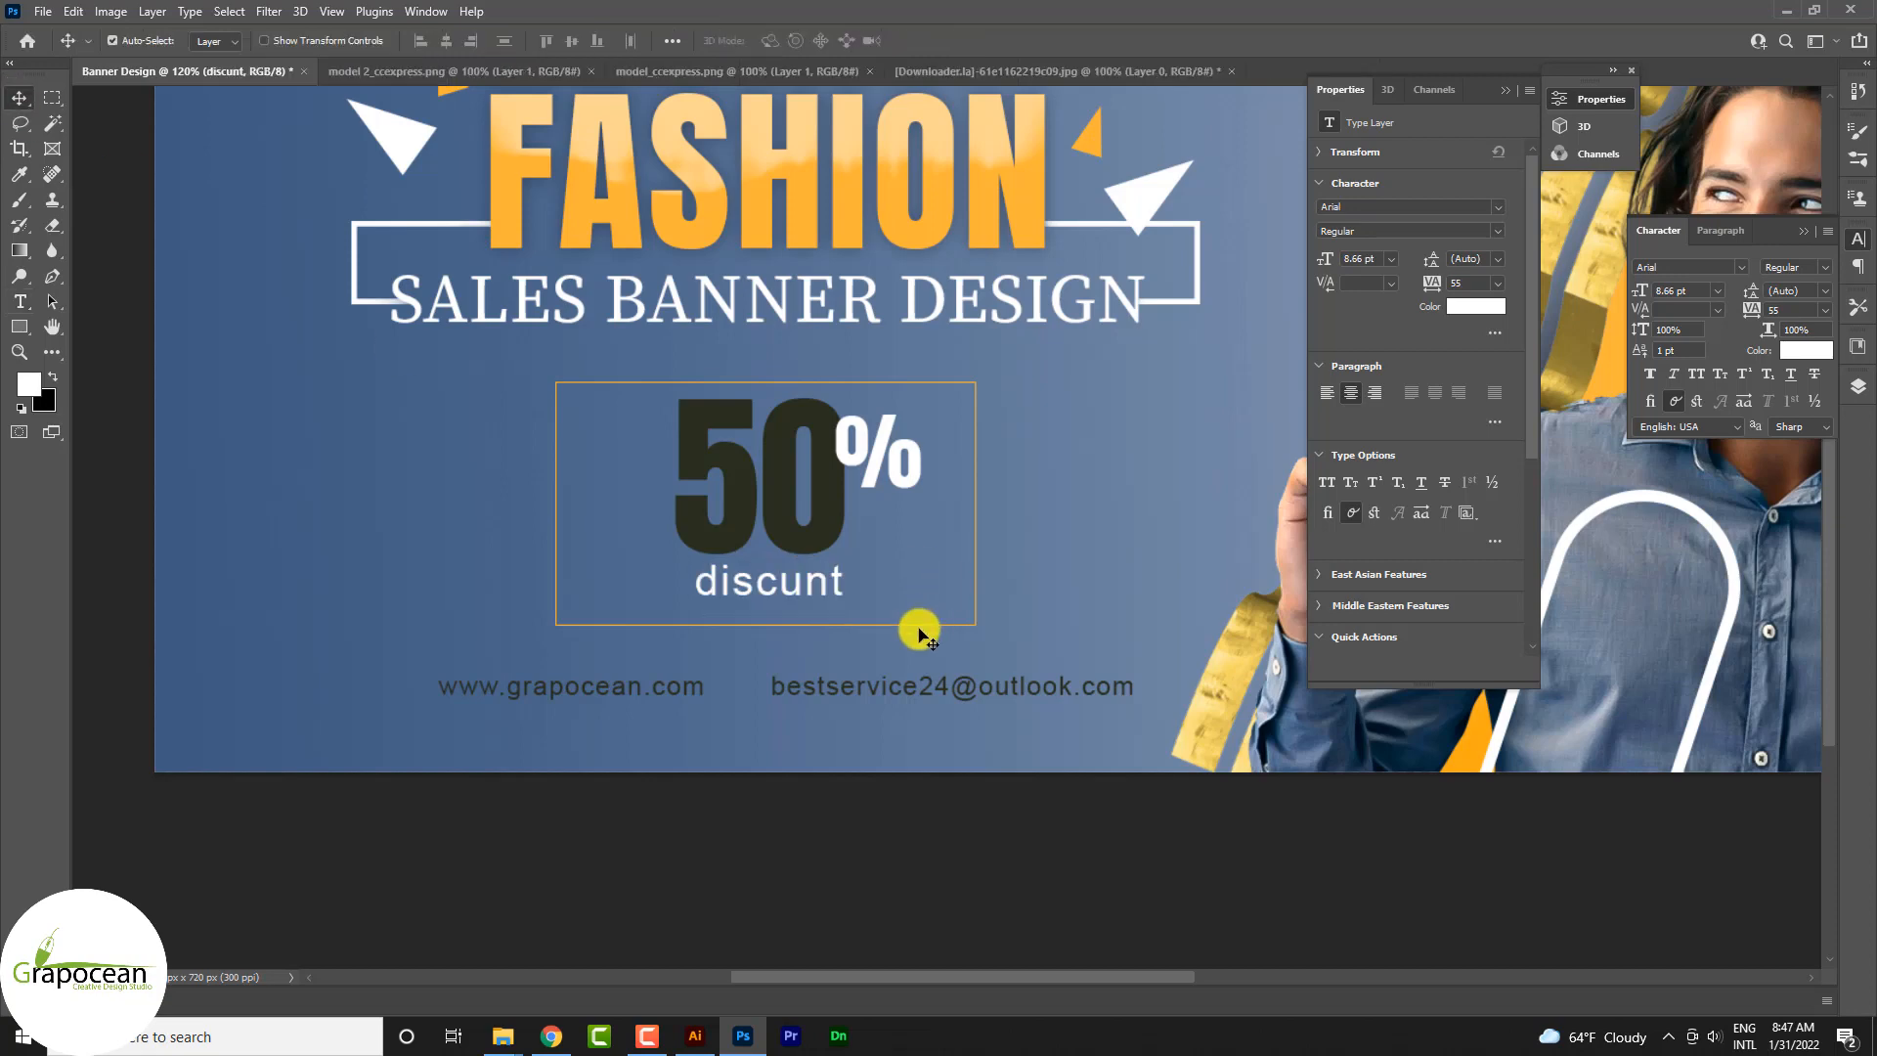
Step: Capitalise the first letter of the word below the 50% so it reads "Discunt"
{"action": "left_click", "coordinate": [18, 297]}
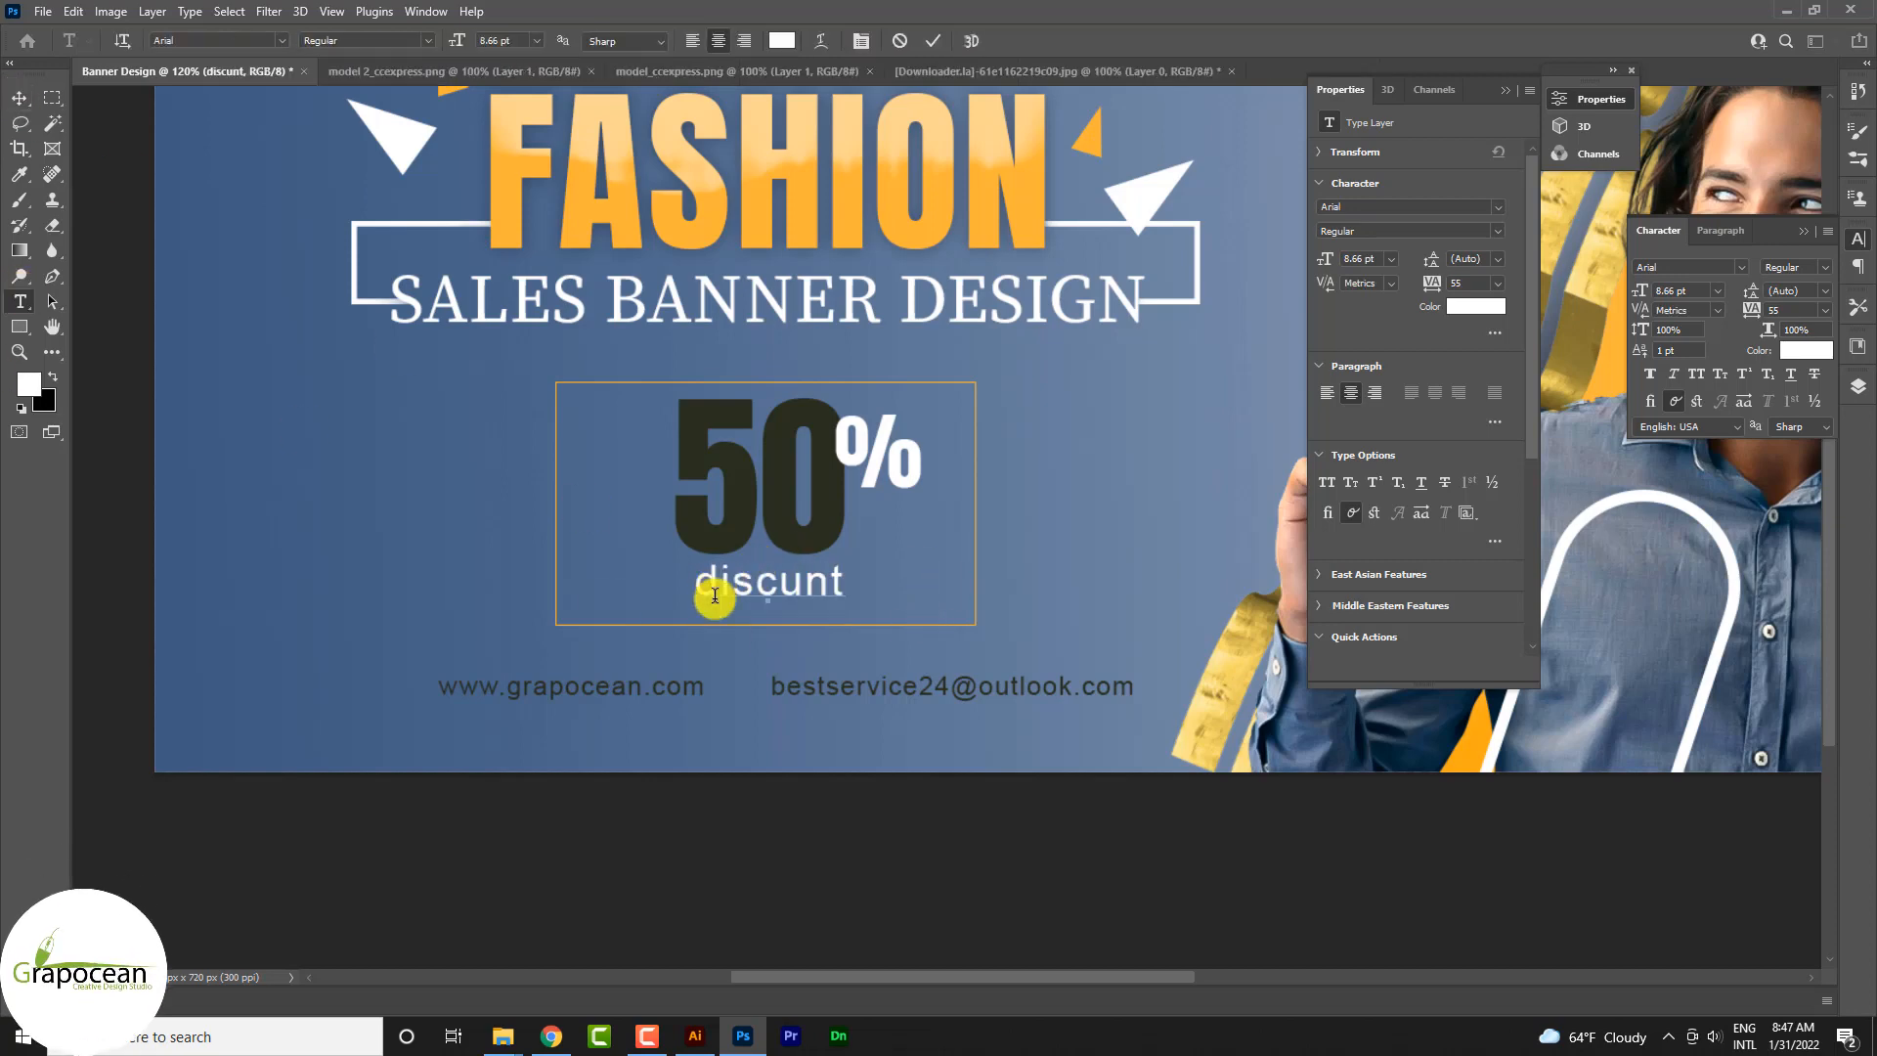
{"action": "key", "text": "Delete"}
{"action": "type", "text": "D"}
{"action": "left_click", "coordinate": [18, 98]}
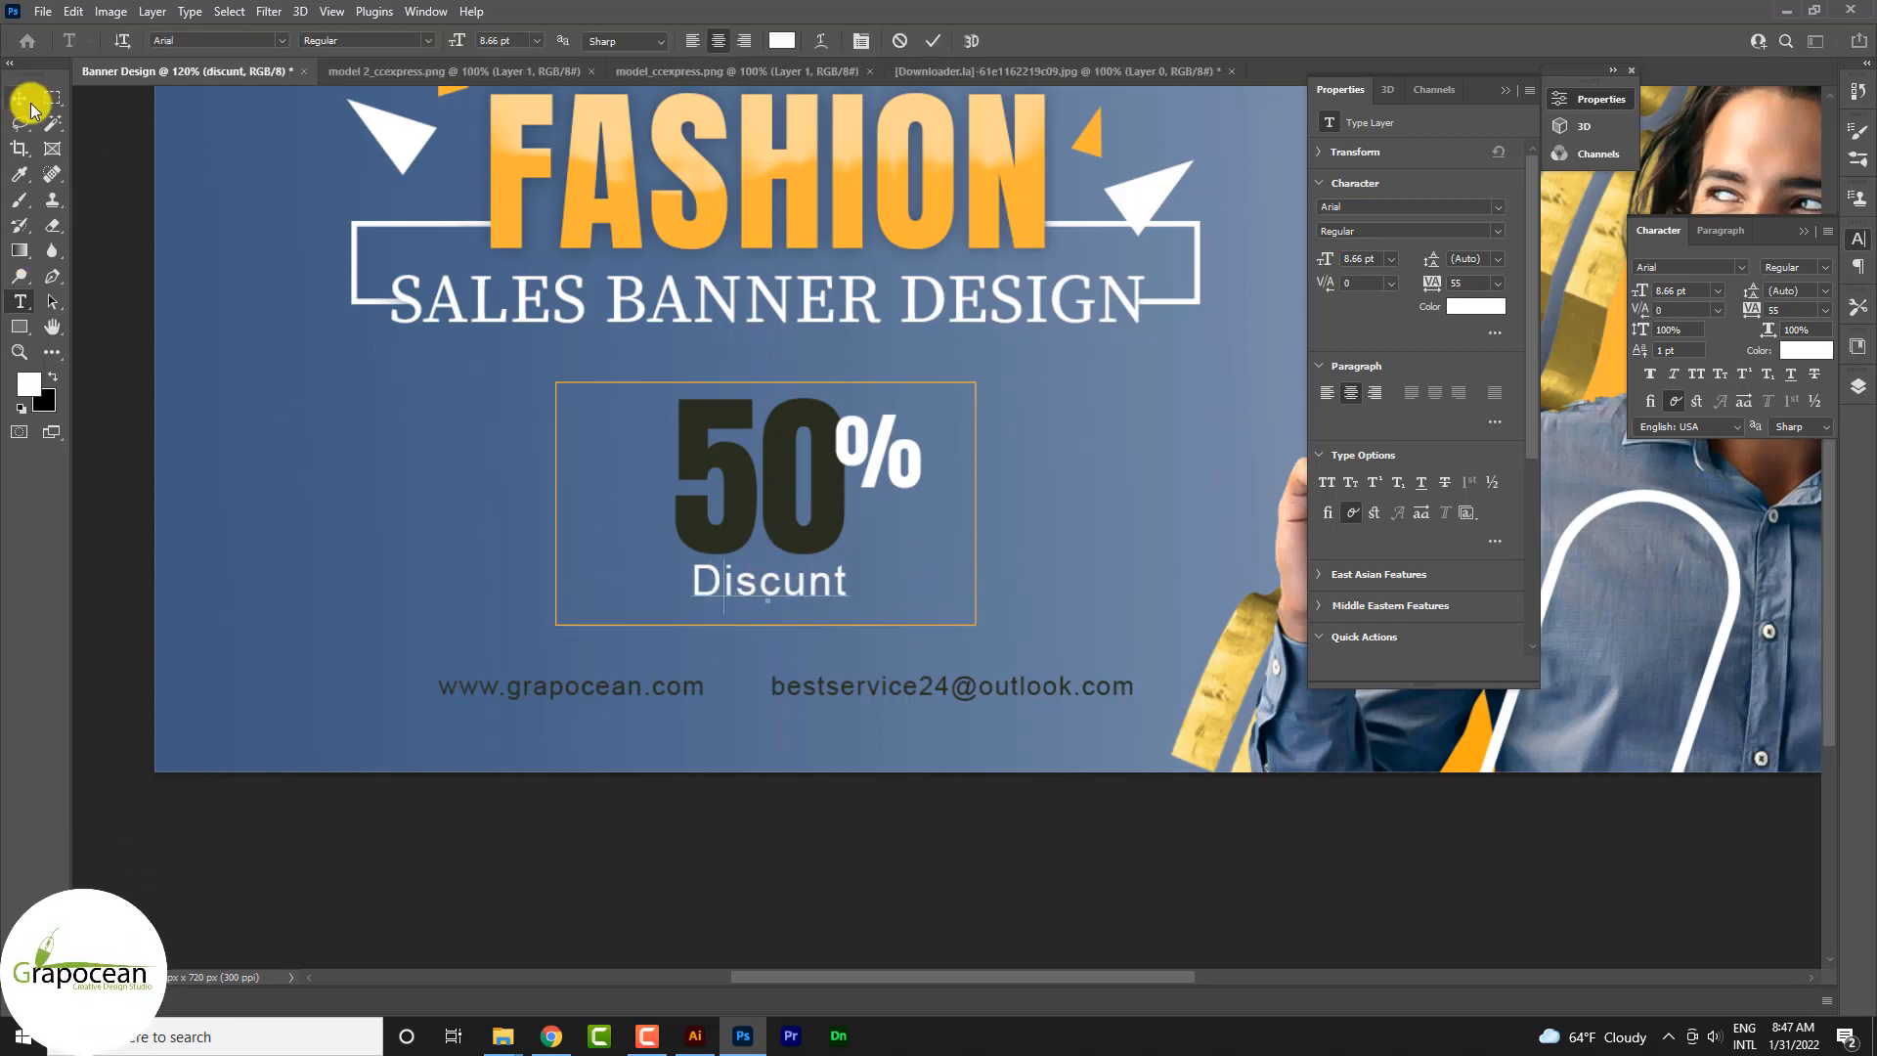
Step: Narrow the orange frame around the 50% offer from both sides to about 285 px wide, keeping its 207 px height
{"action": "scroll", "coordinate": [958, 544], "scroll_direction": "down", "scroll_amount": 3}
{"action": "scroll", "coordinate": [954, 547], "scroll_direction": "up", "scroll_amount": 5}
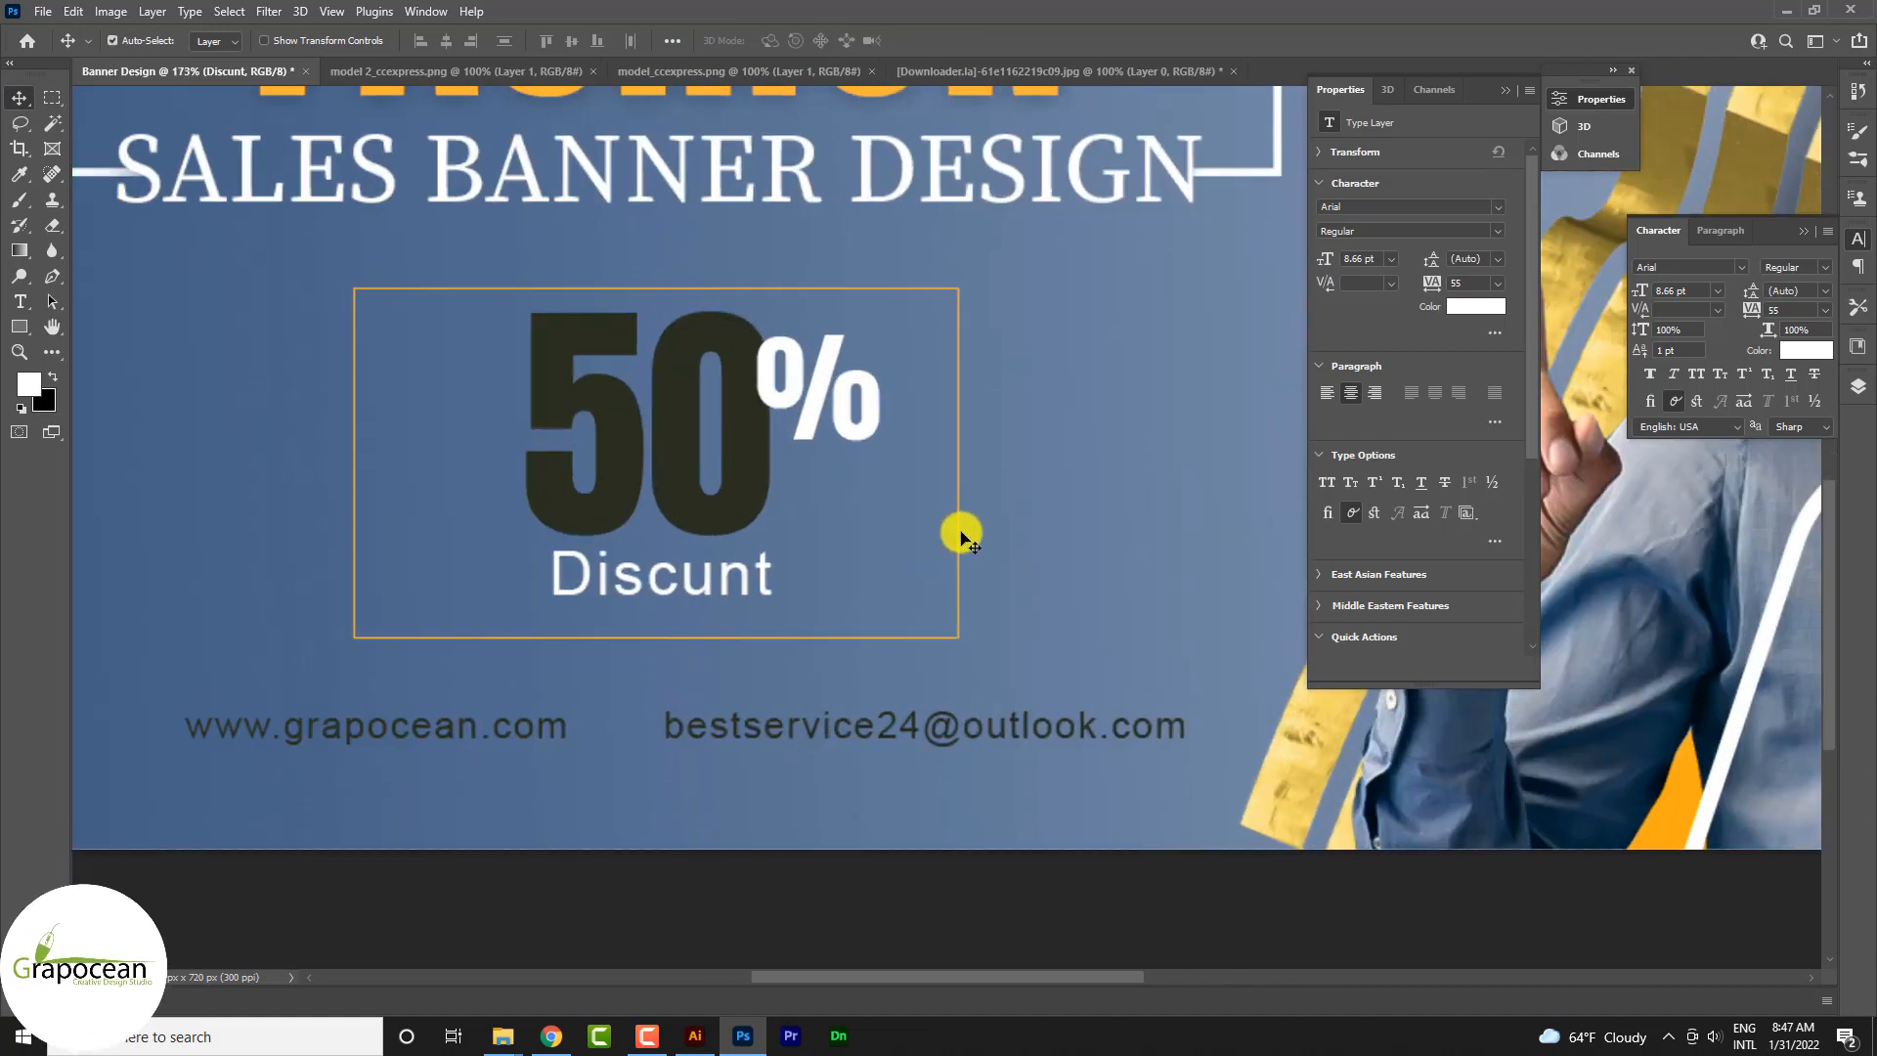
{"action": "left_click", "coordinate": [958, 535], "text": "ctrl"}
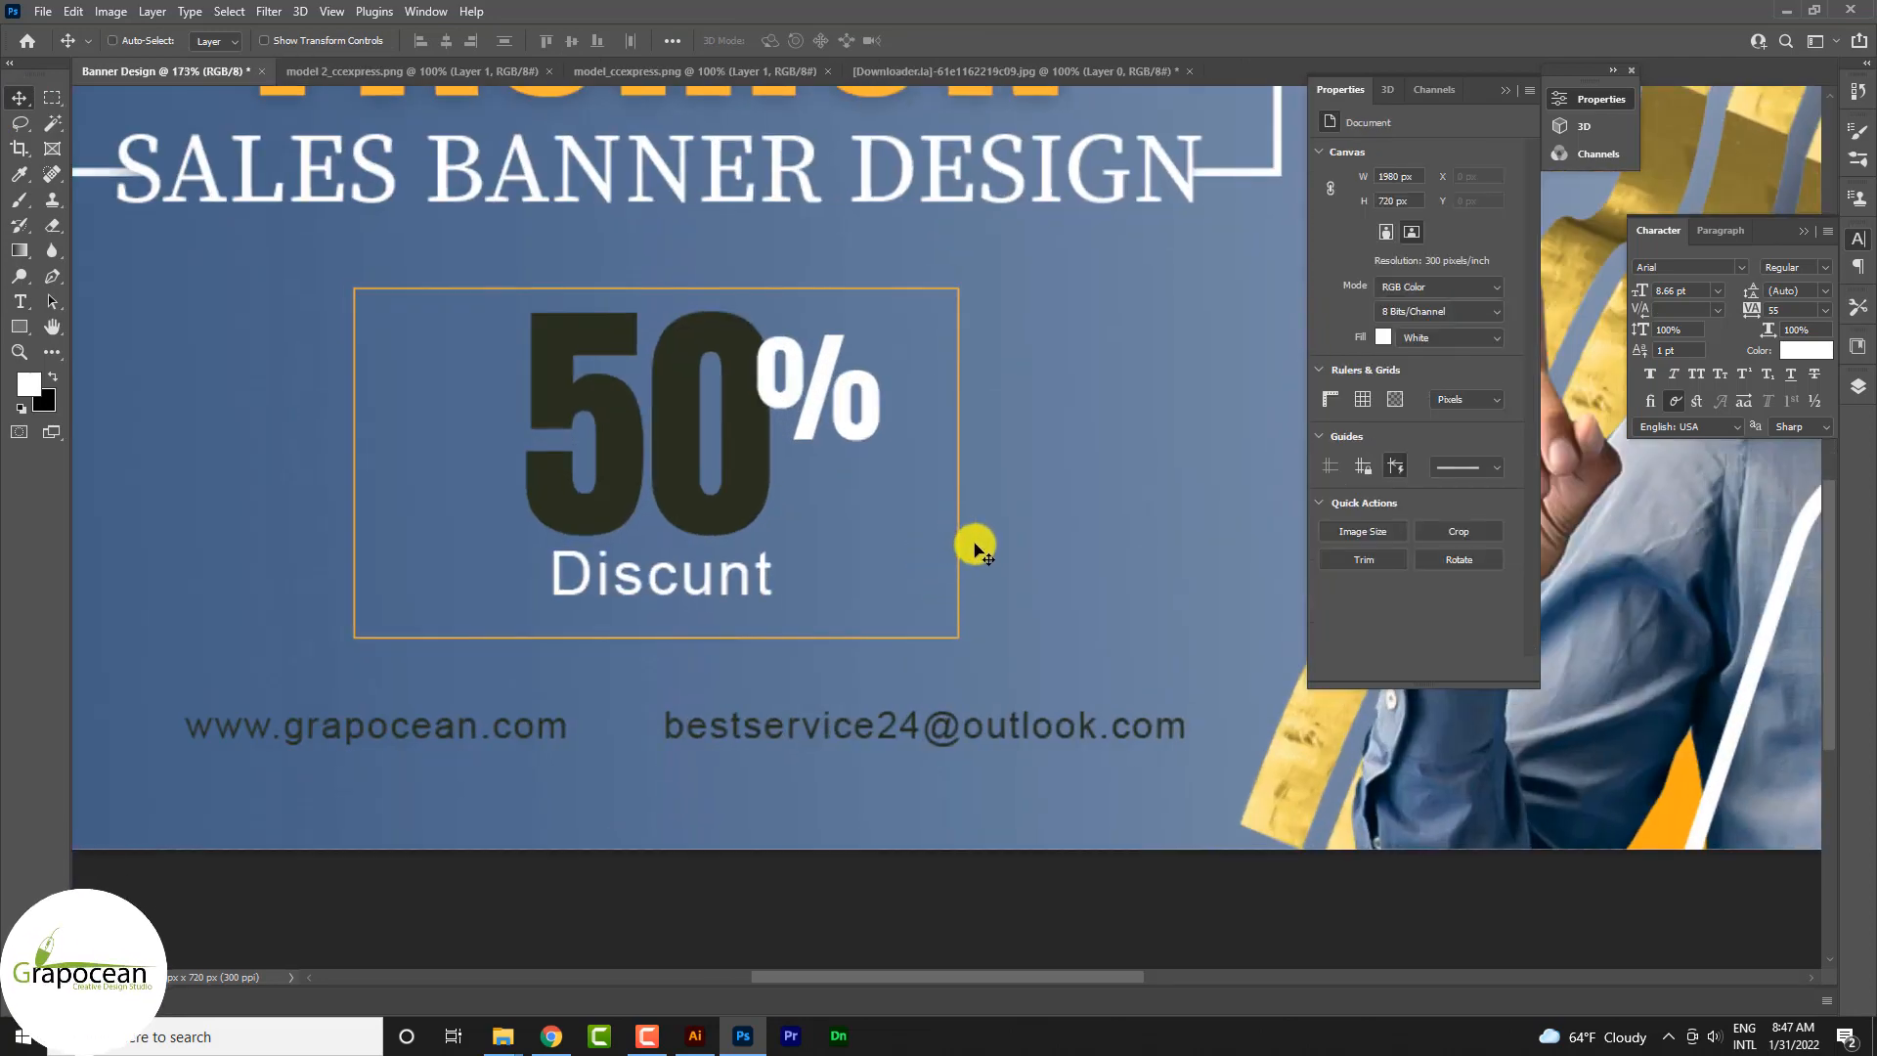
{"action": "scroll", "coordinate": [964, 511], "scroll_direction": "up", "scroll_amount": 5}
{"action": "left_click", "coordinate": [951, 496], "text": "ctrl"}
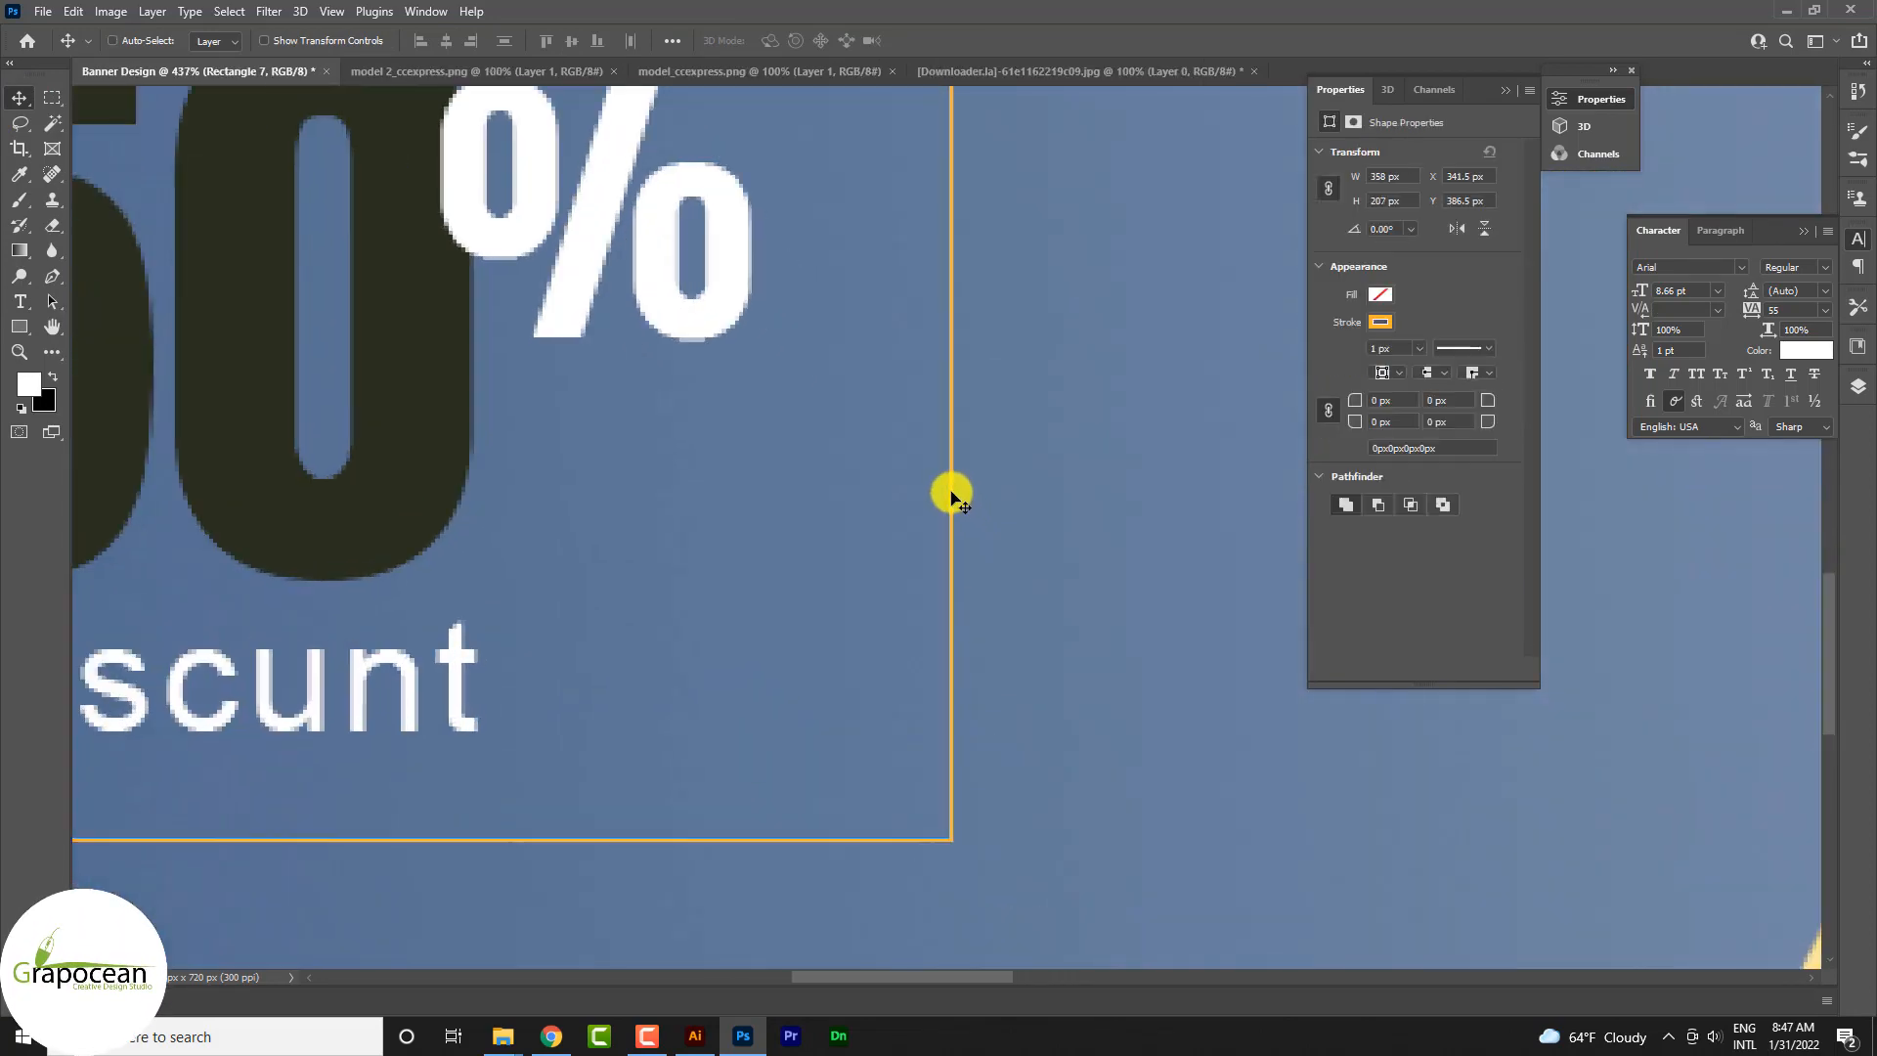
{"action": "key", "text": "ctrl+t"}
{"action": "left_click_drag", "start_coordinate": [953, 394], "coordinate": [791, 395]}
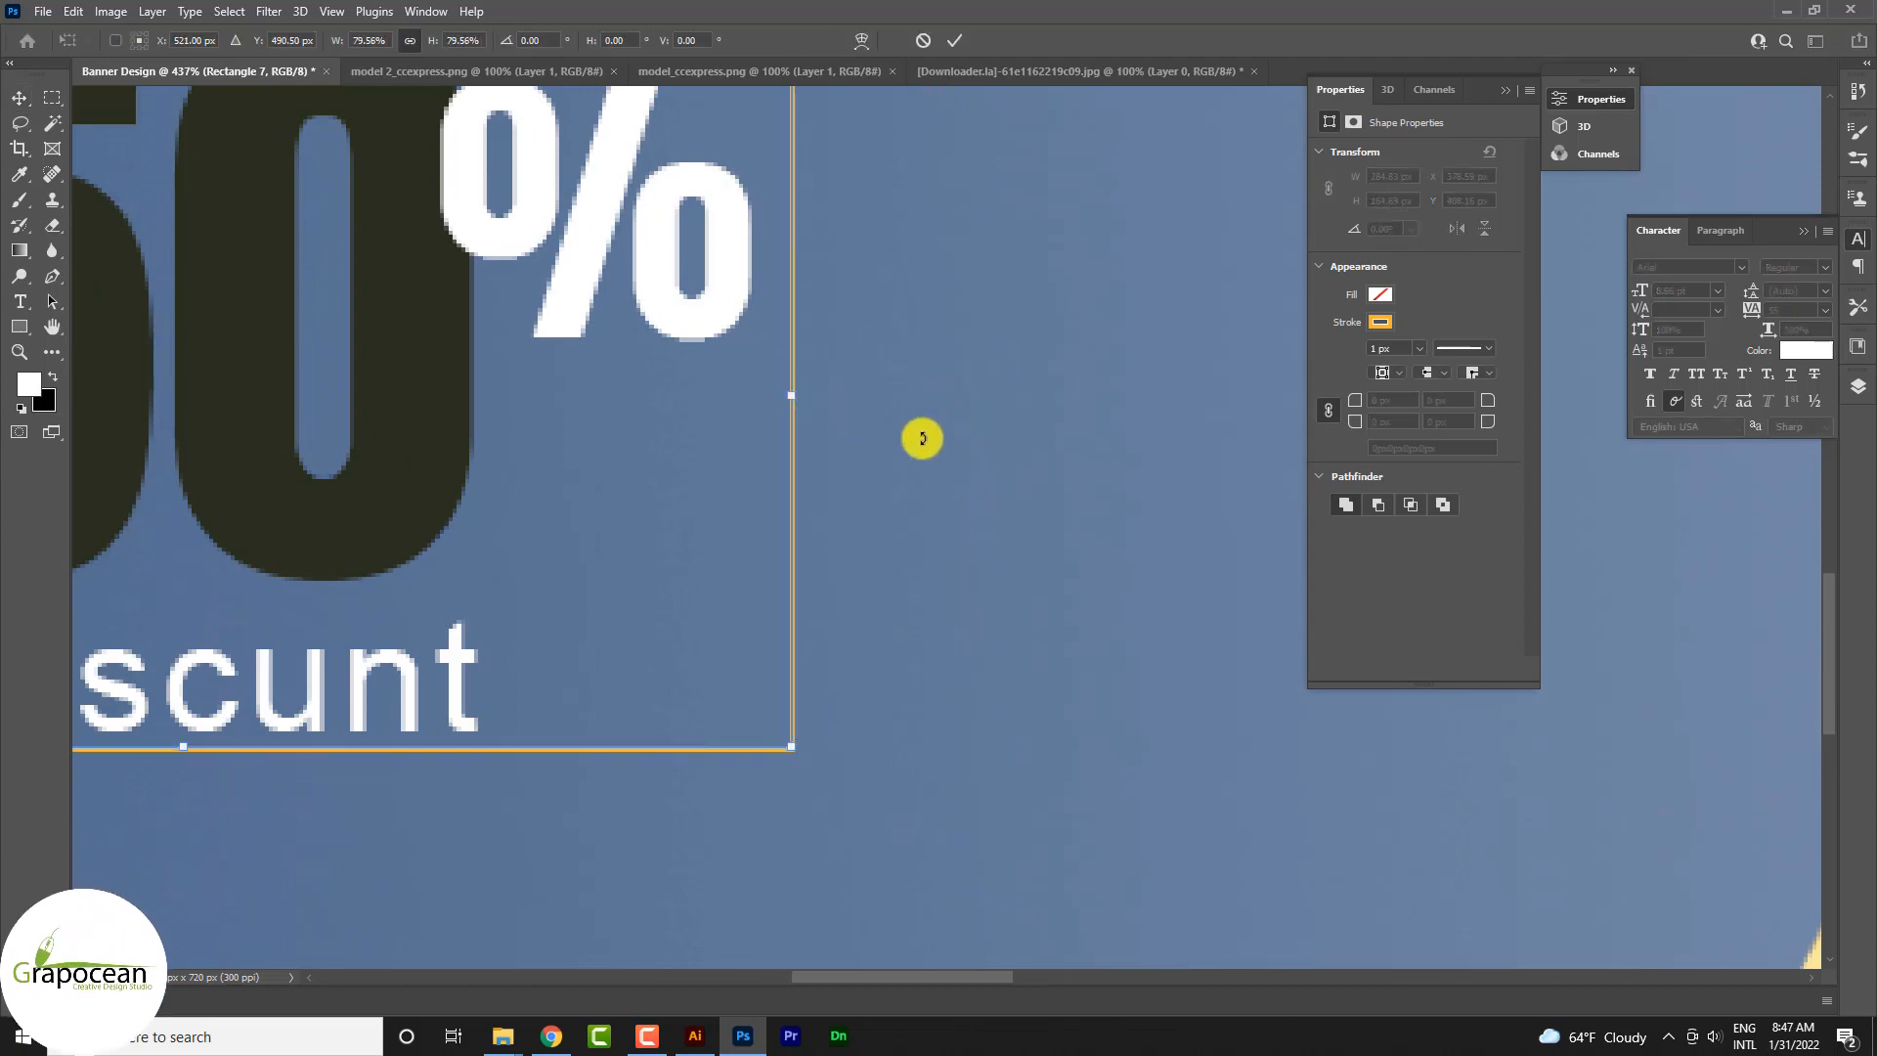
{"action": "scroll", "coordinate": [922, 438], "scroll_direction": "down", "scroll_amount": 5}
{"action": "left_click_drag", "start_coordinate": [968, 455], "coordinate": [938, 464]}
{"action": "left_click_drag", "start_coordinate": [429, 457], "coordinate": [488, 459]}
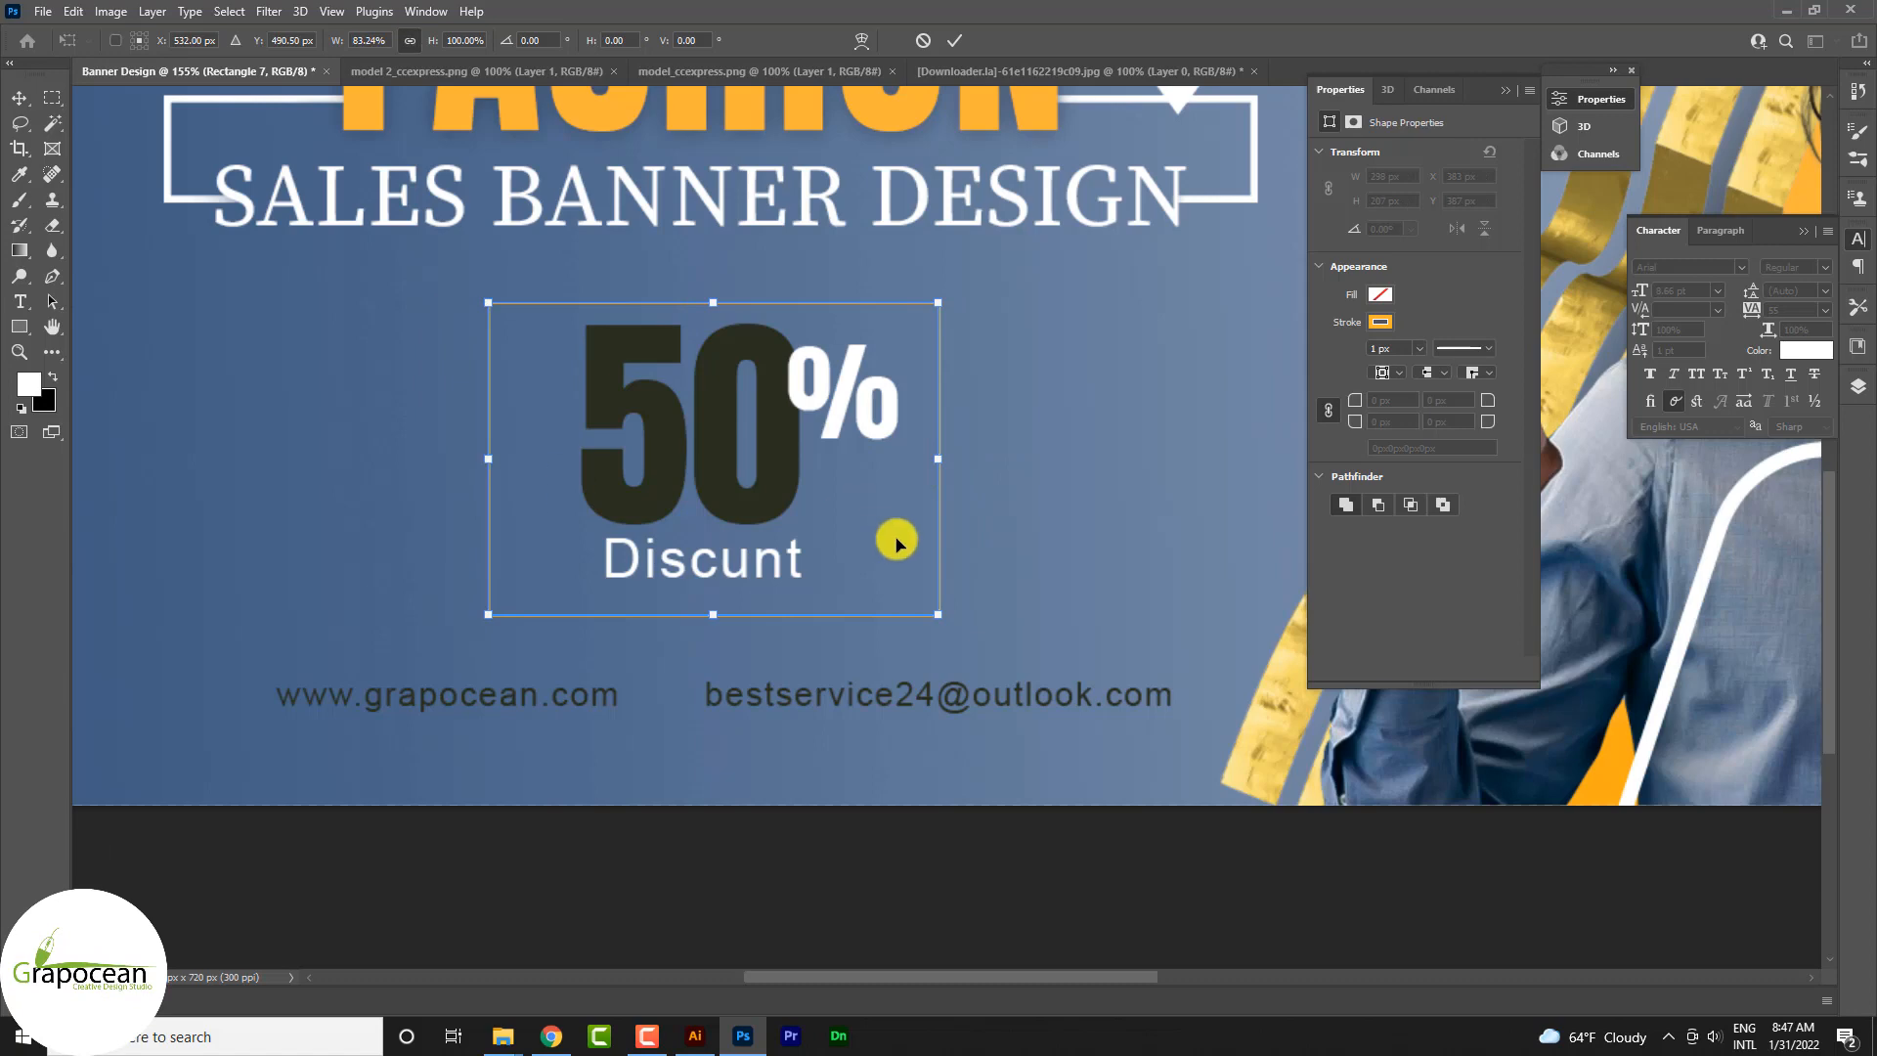
{"action": "left_click_drag", "start_coordinate": [941, 459], "coordinate": [920, 459]}
{"action": "left_click_drag", "start_coordinate": [492, 464], "coordinate": [494, 464]}
Step: Remove the frame's orange stroke and fill it with a reversed linear blue-to-white gradient at 90 degrees
{"action": "left_click", "coordinate": [19, 325]}
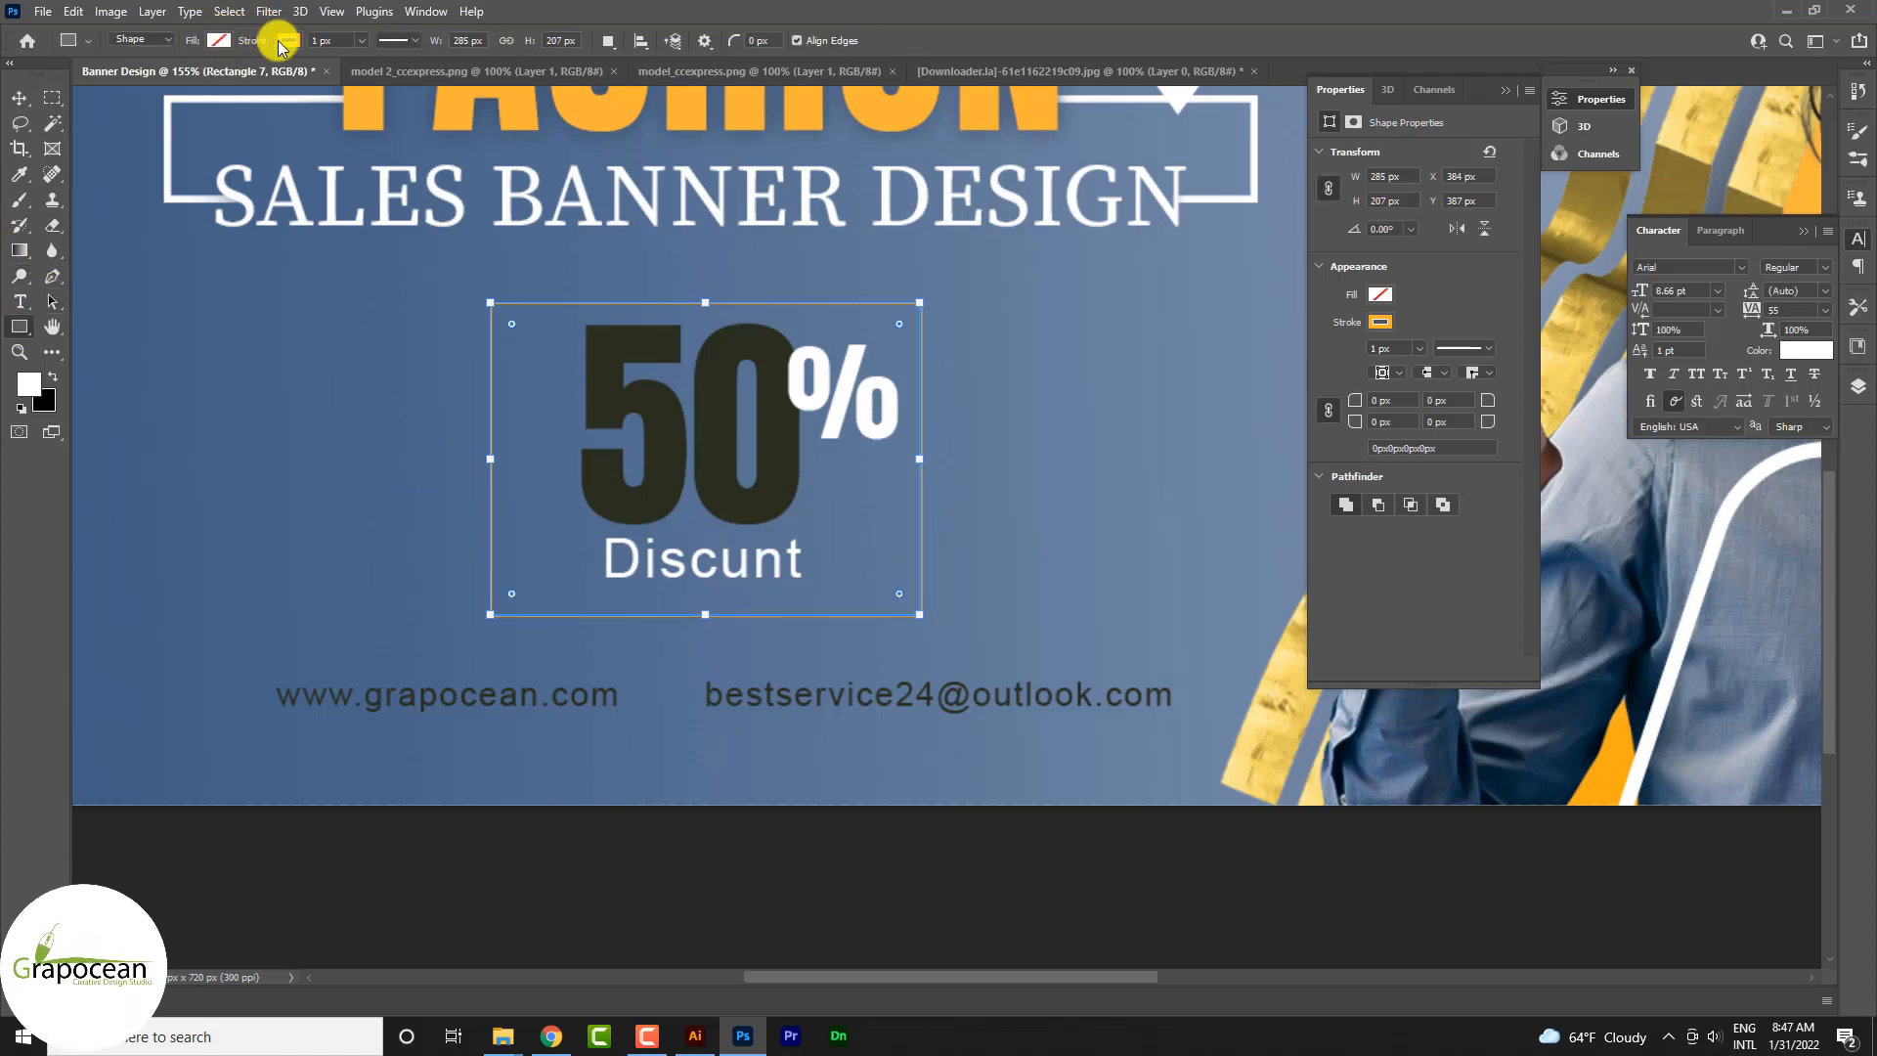
{"action": "left_click", "coordinate": [213, 41]}
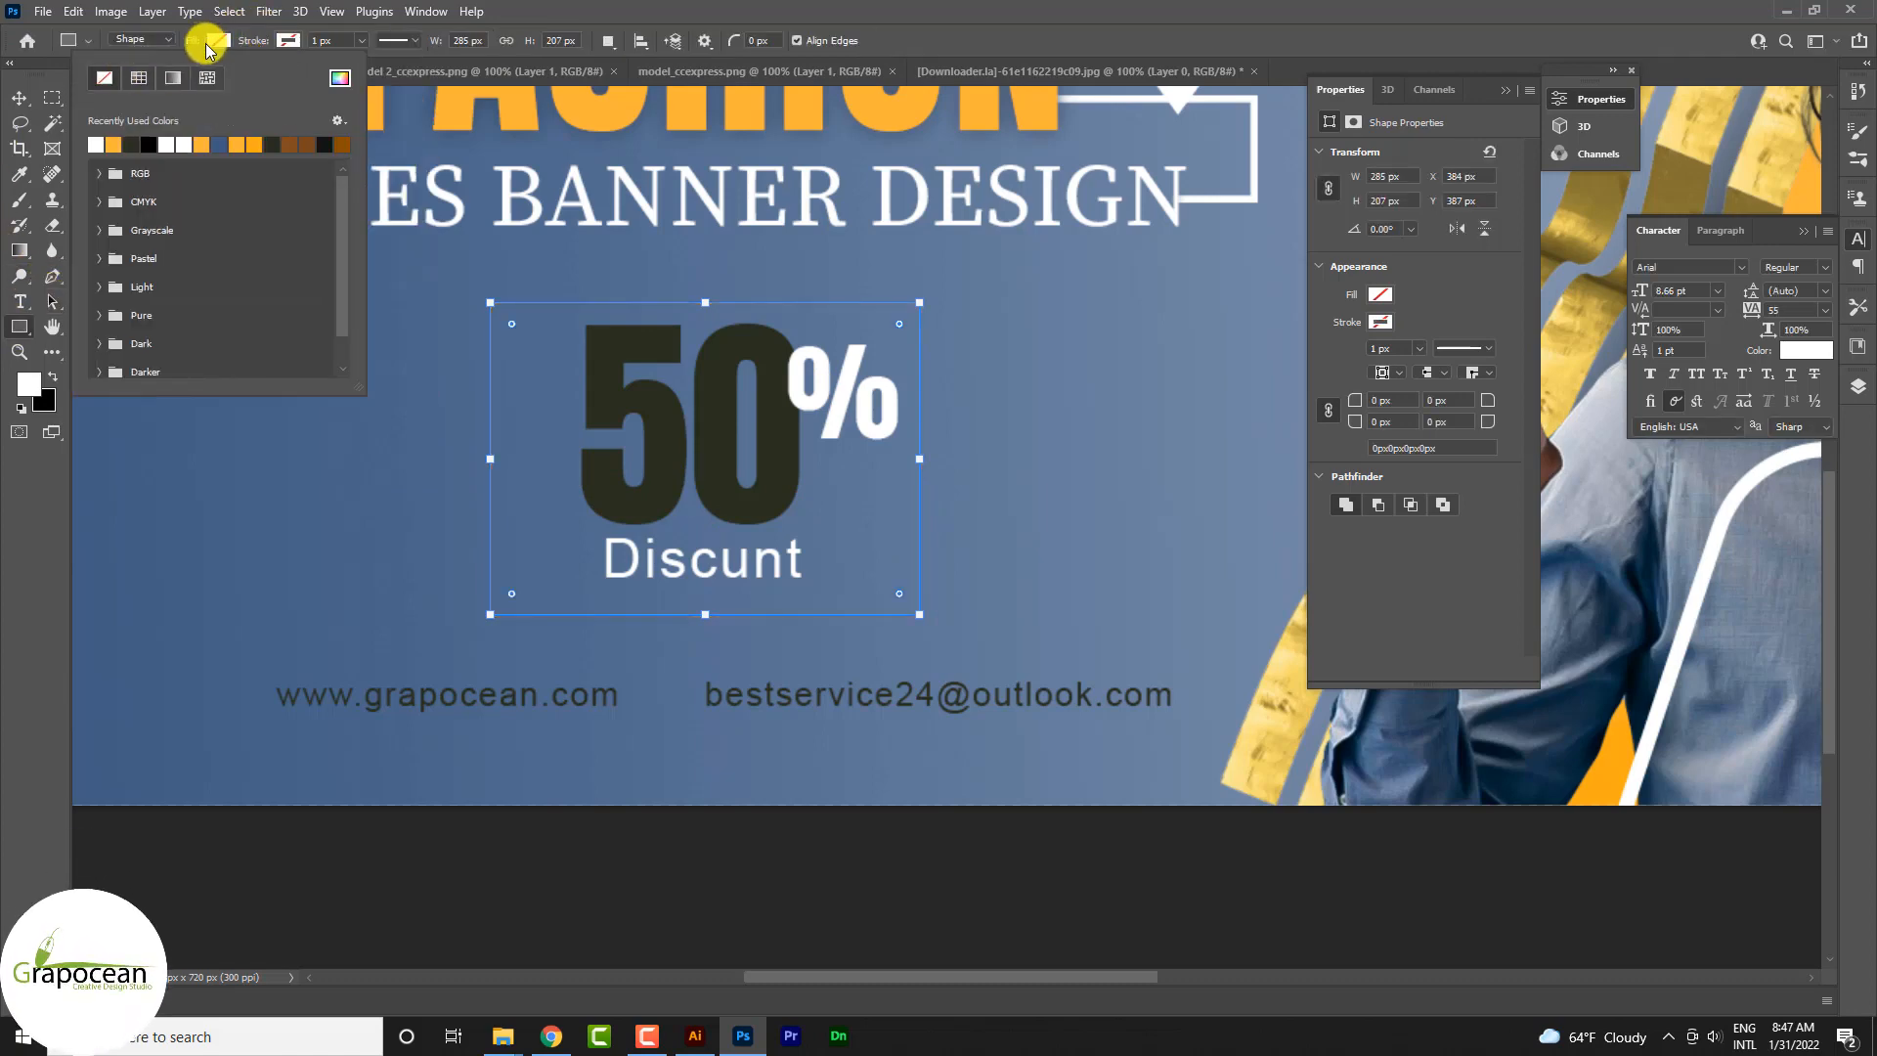
{"action": "left_click", "coordinate": [172, 77]}
{"action": "left_click", "coordinate": [102, 146]}
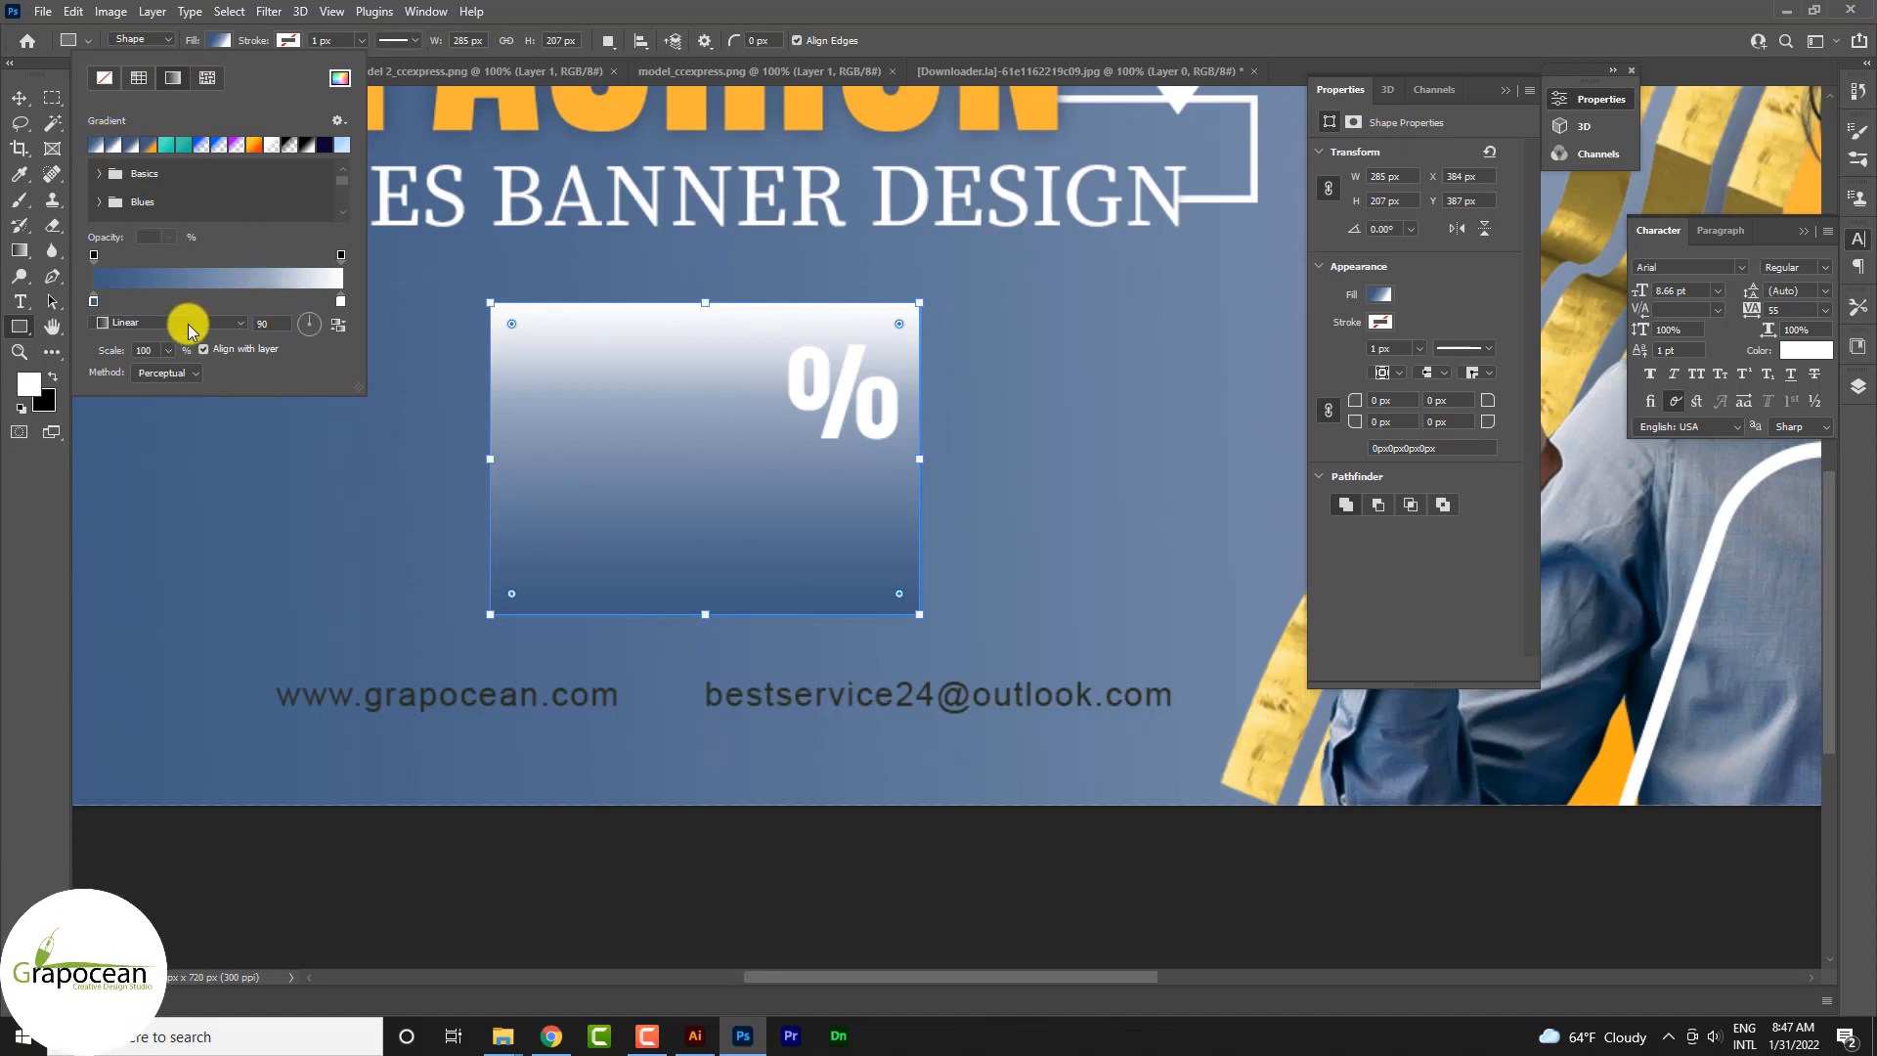
{"action": "left_click", "coordinate": [341, 325]}
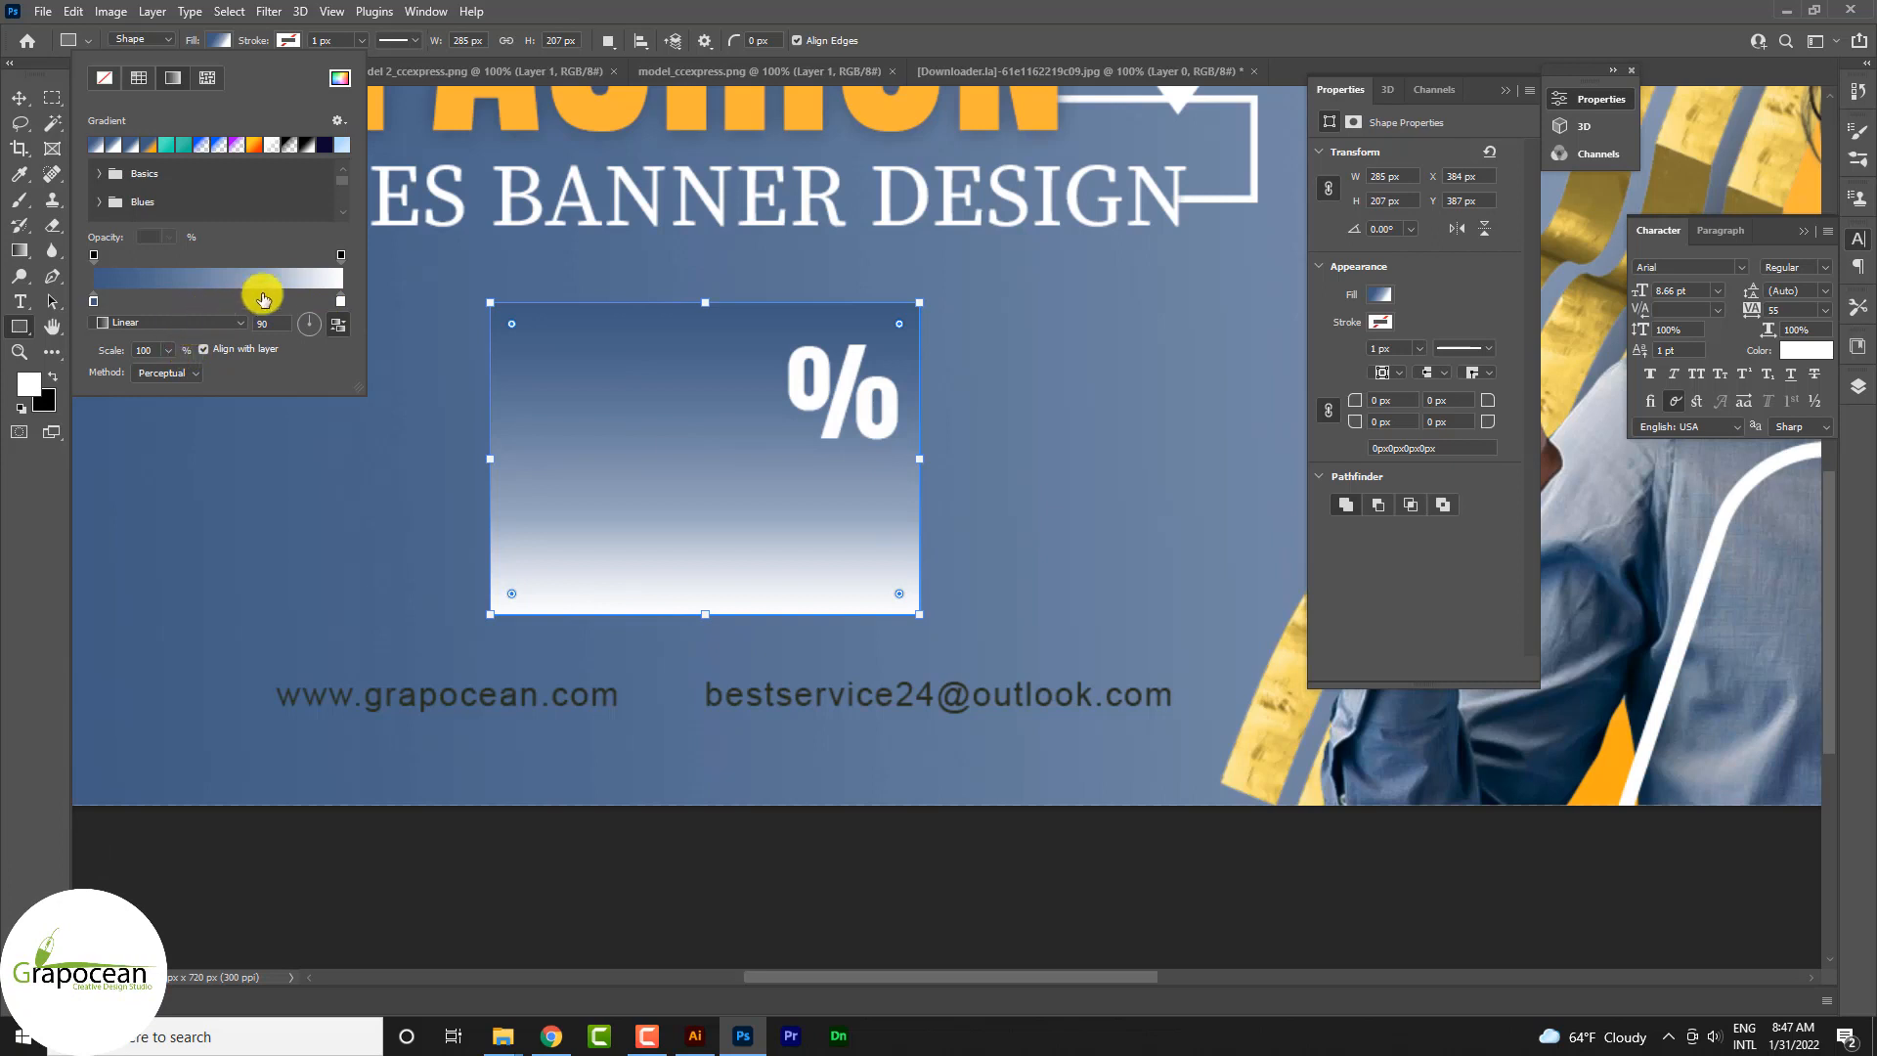
Step: Send the gradient rectangle backward in the layer order, behind the 50 and Discunt text
{"action": "left_click", "coordinate": [19, 97]}
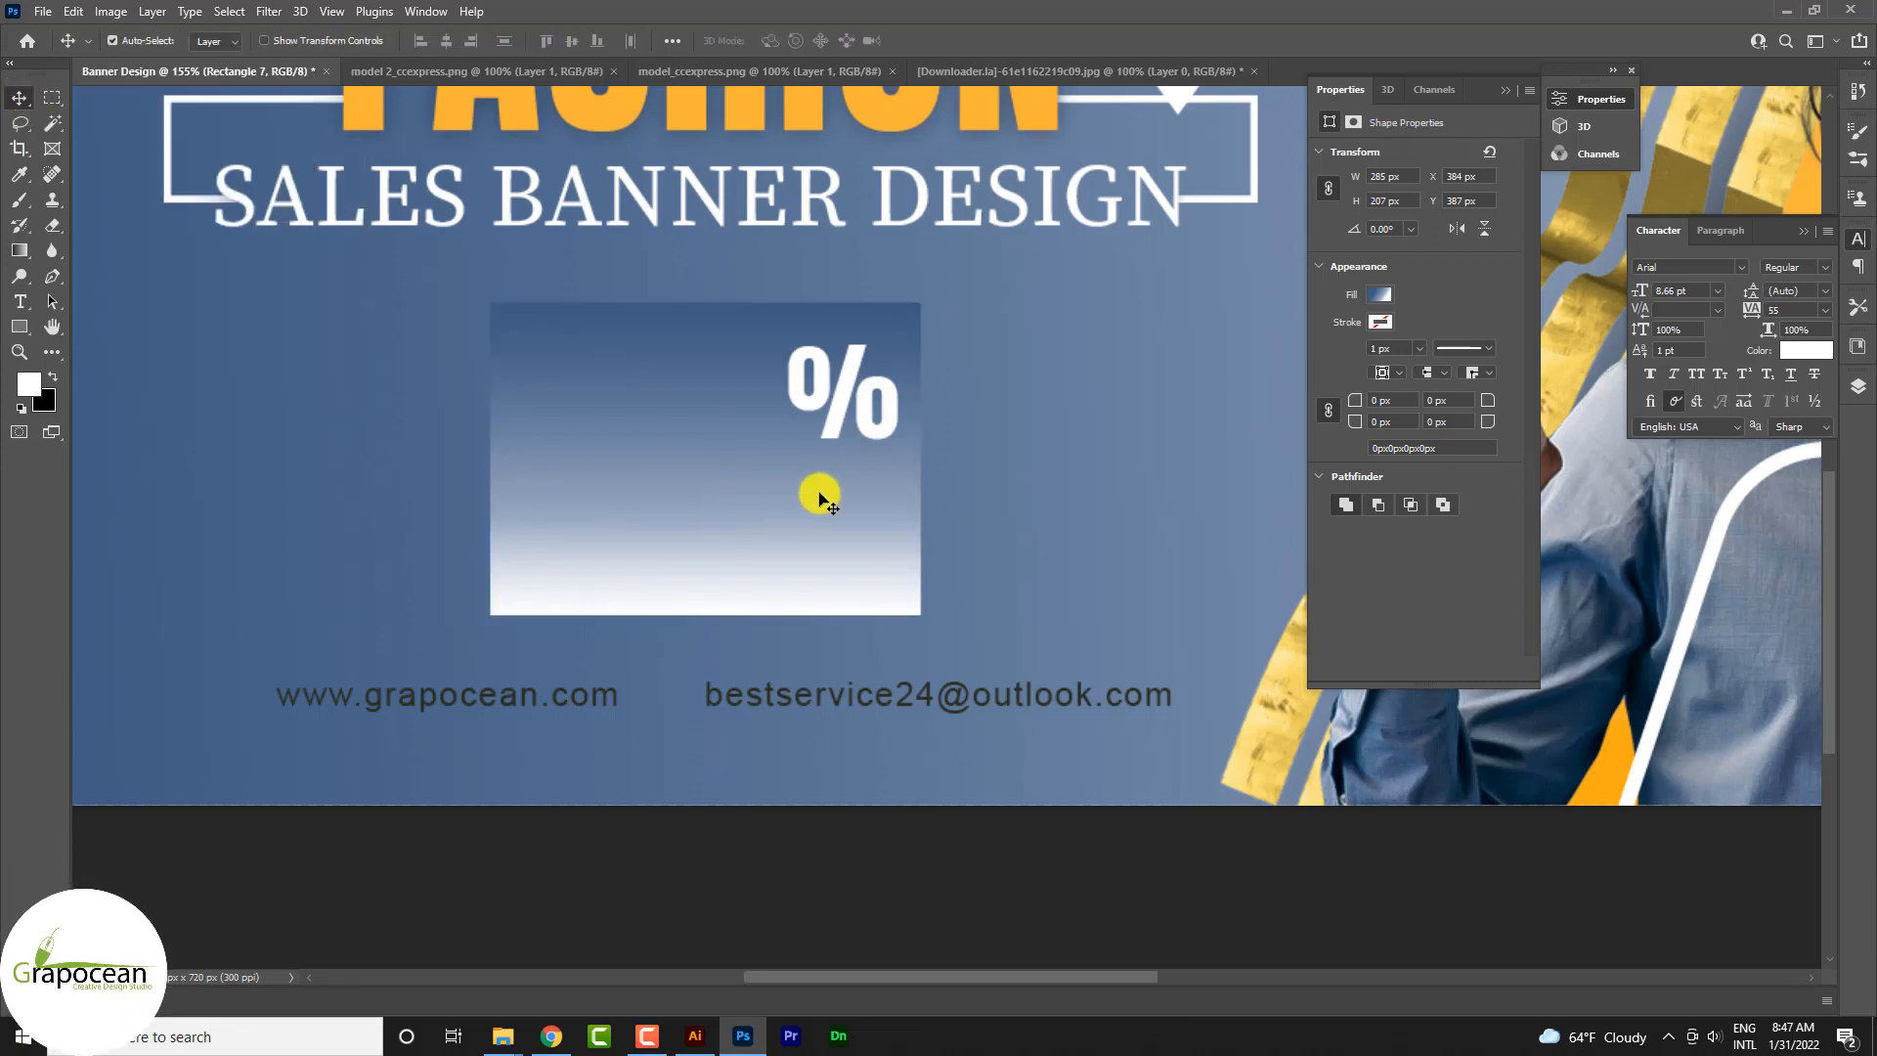
{"action": "key", "text": "ctrl+["}
{"action": "key", "text": "ctrl+["}
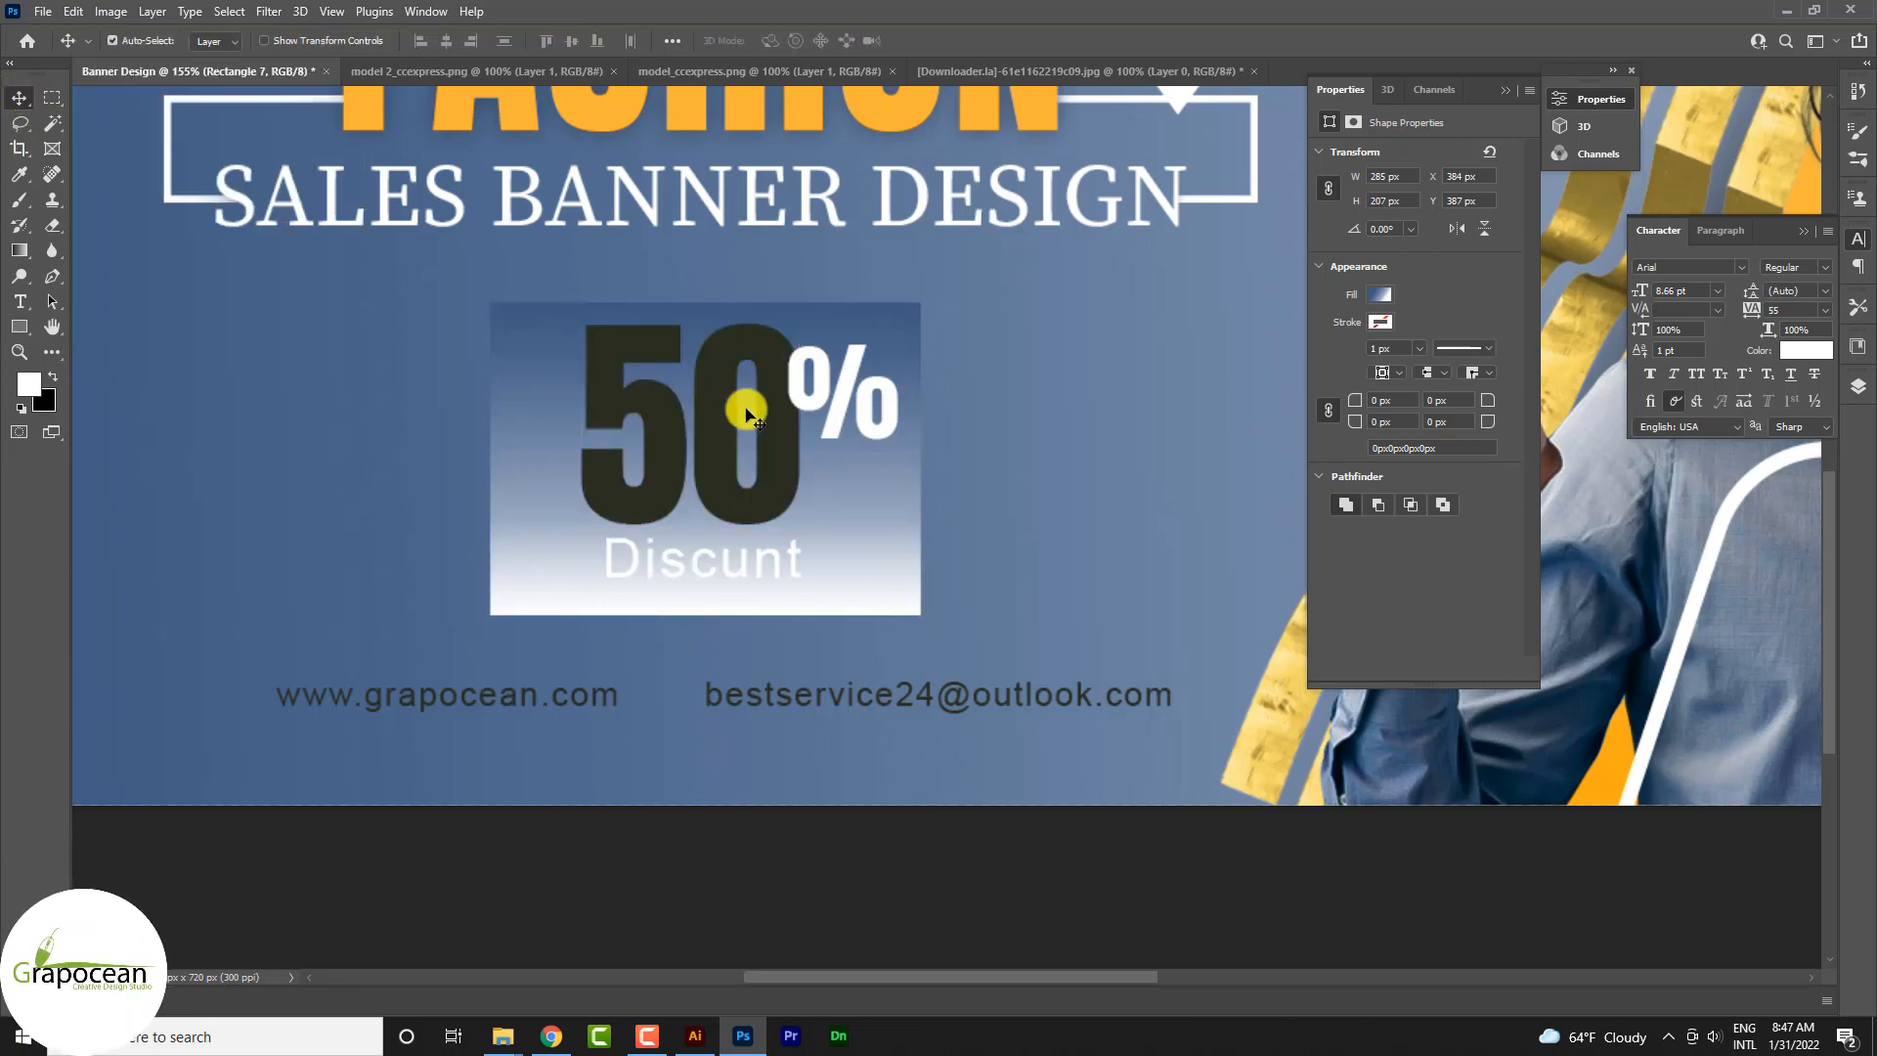
Step: Round all four corners of the gradient rectangle to 47 px and nudge the shape slightly upward
{"action": "scroll", "coordinate": [751, 411], "scroll_direction": "down", "scroll_amount": 5}
{"action": "scroll", "coordinate": [939, 717], "scroll_direction": "up", "scroll_amount": 3}
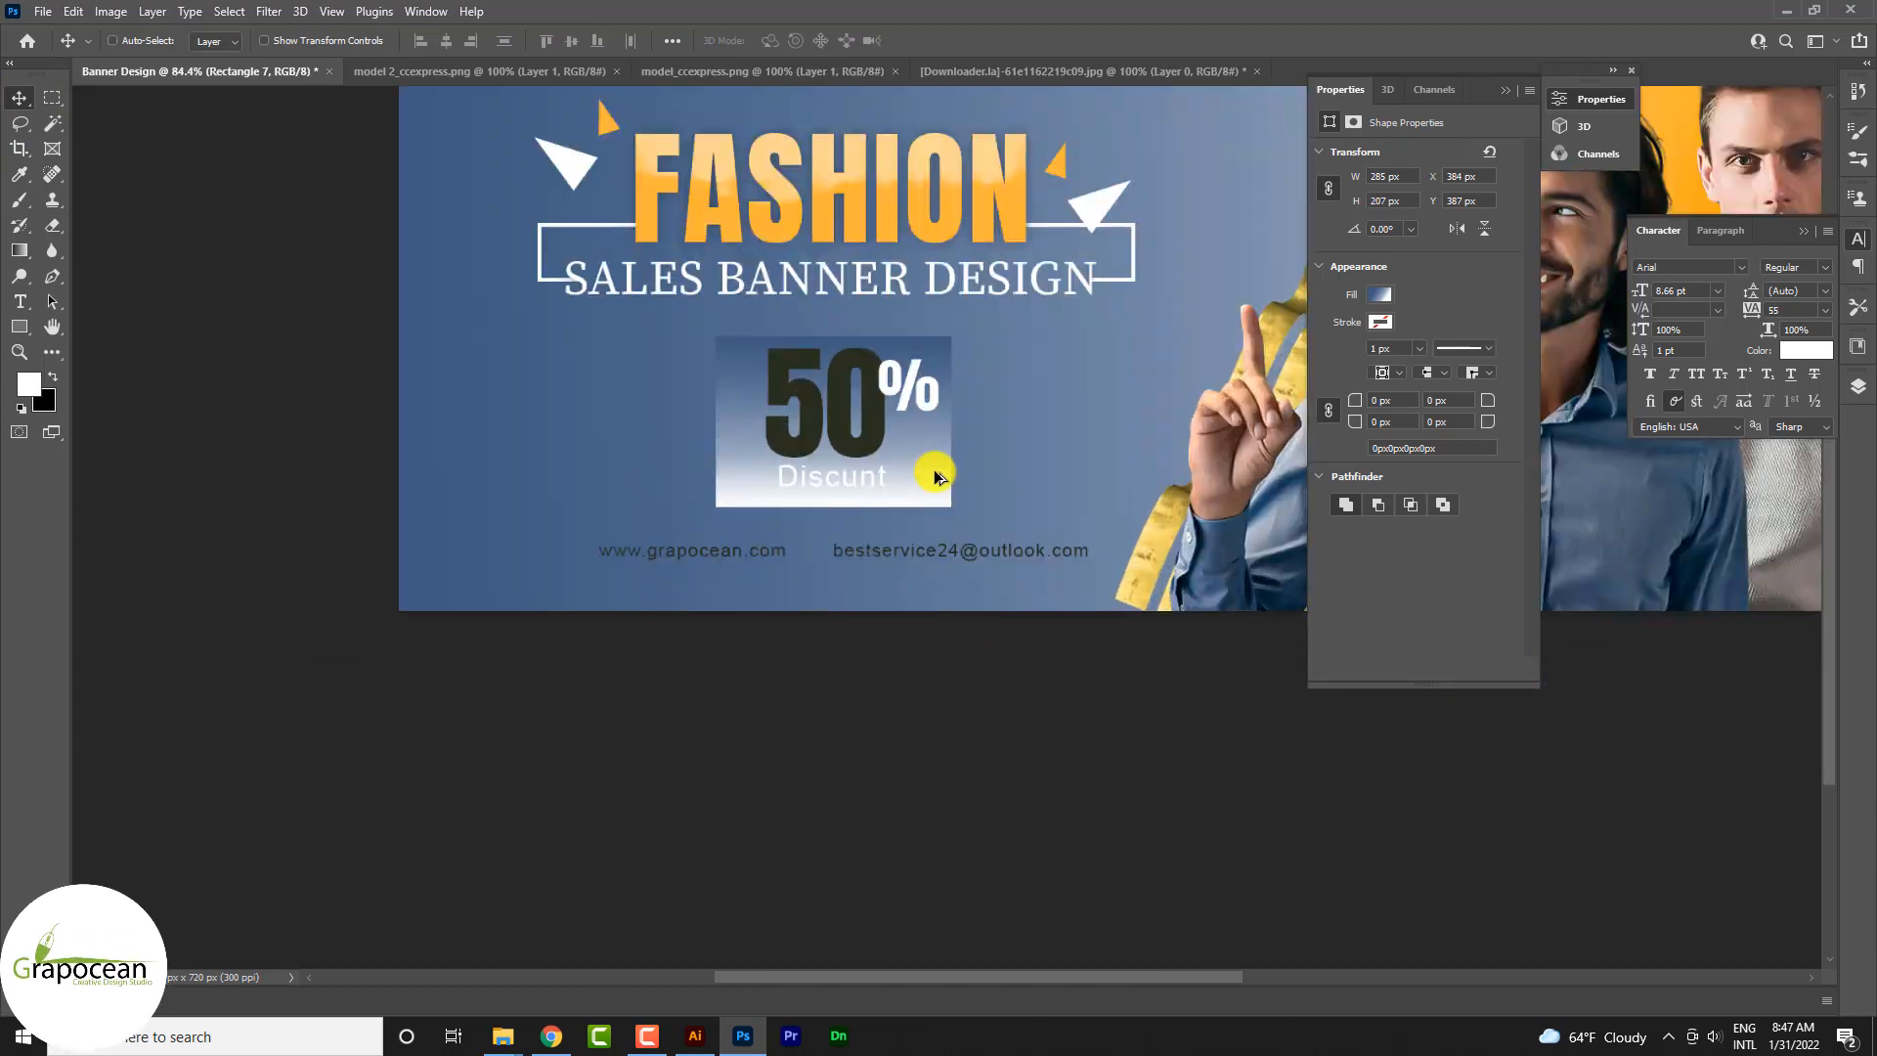
{"action": "left_click_drag", "start_coordinate": [1354, 406], "coordinate": [1416, 409]}
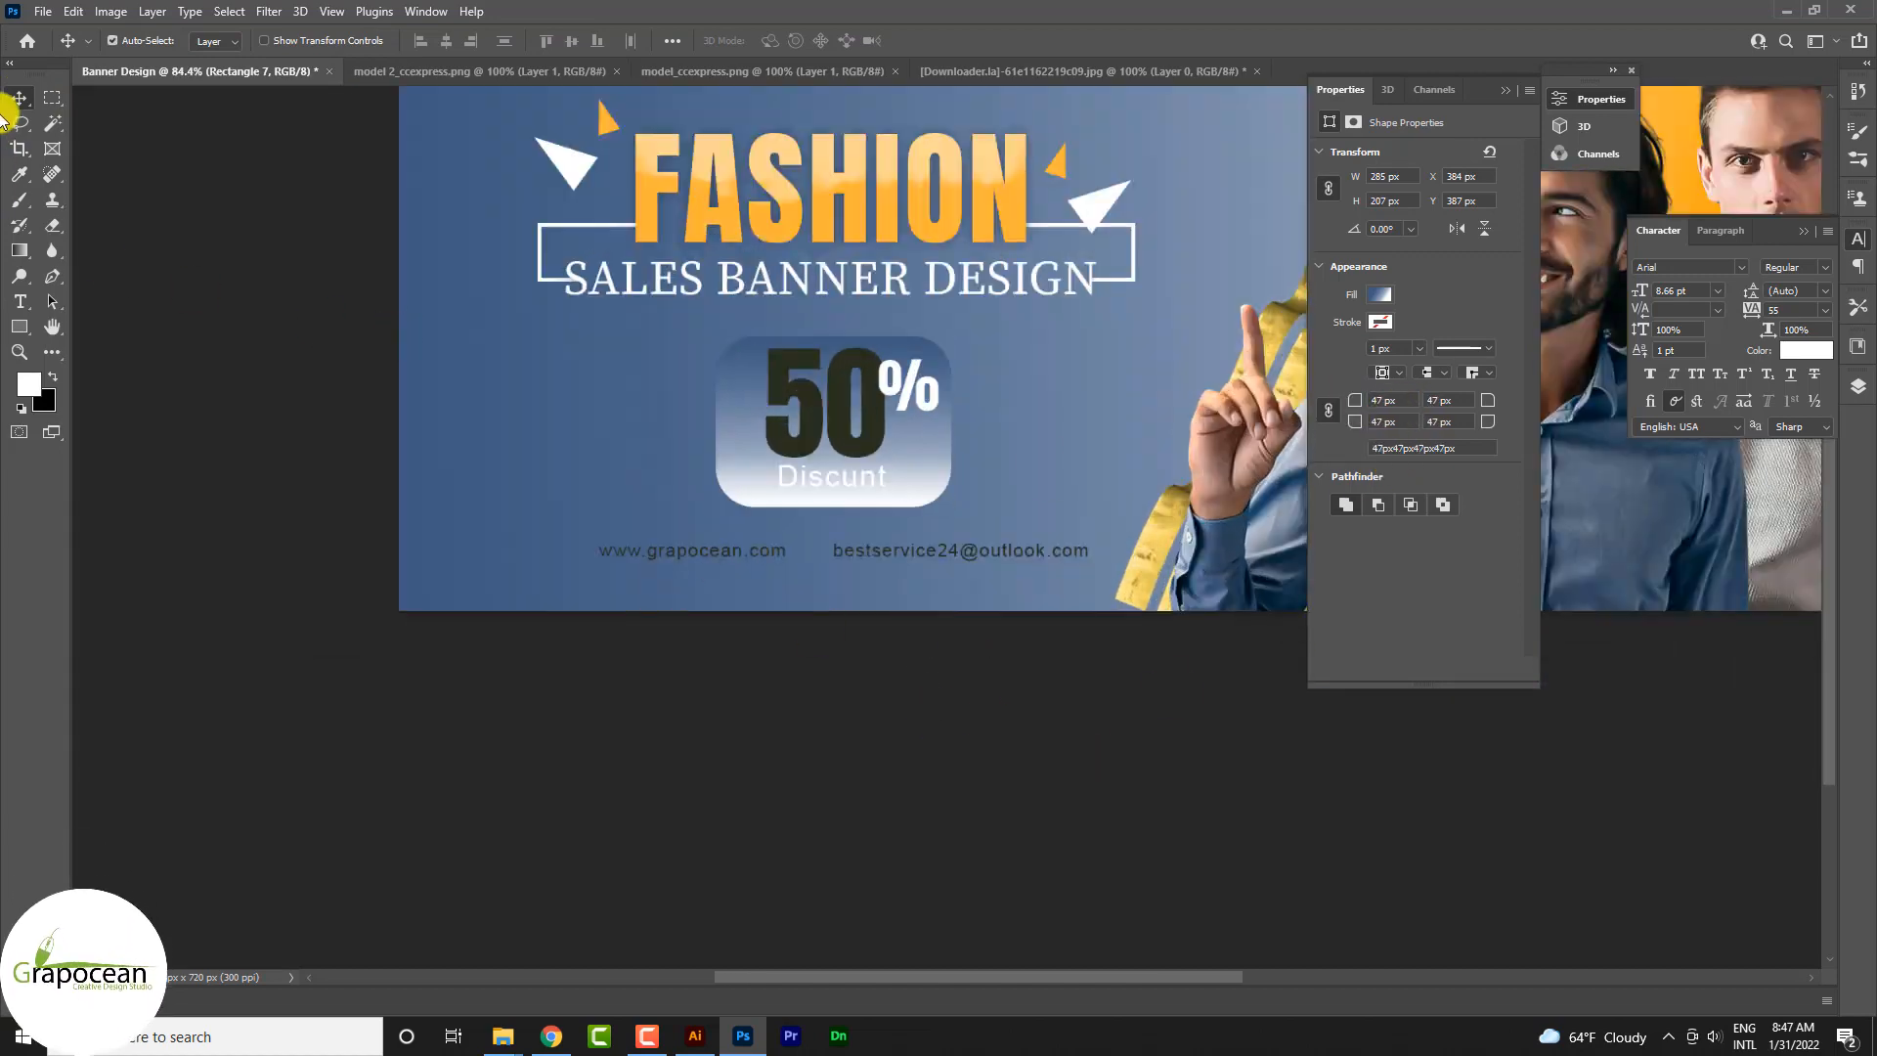
{"action": "left_click_drag", "start_coordinate": [931, 472], "coordinate": [930, 467]}
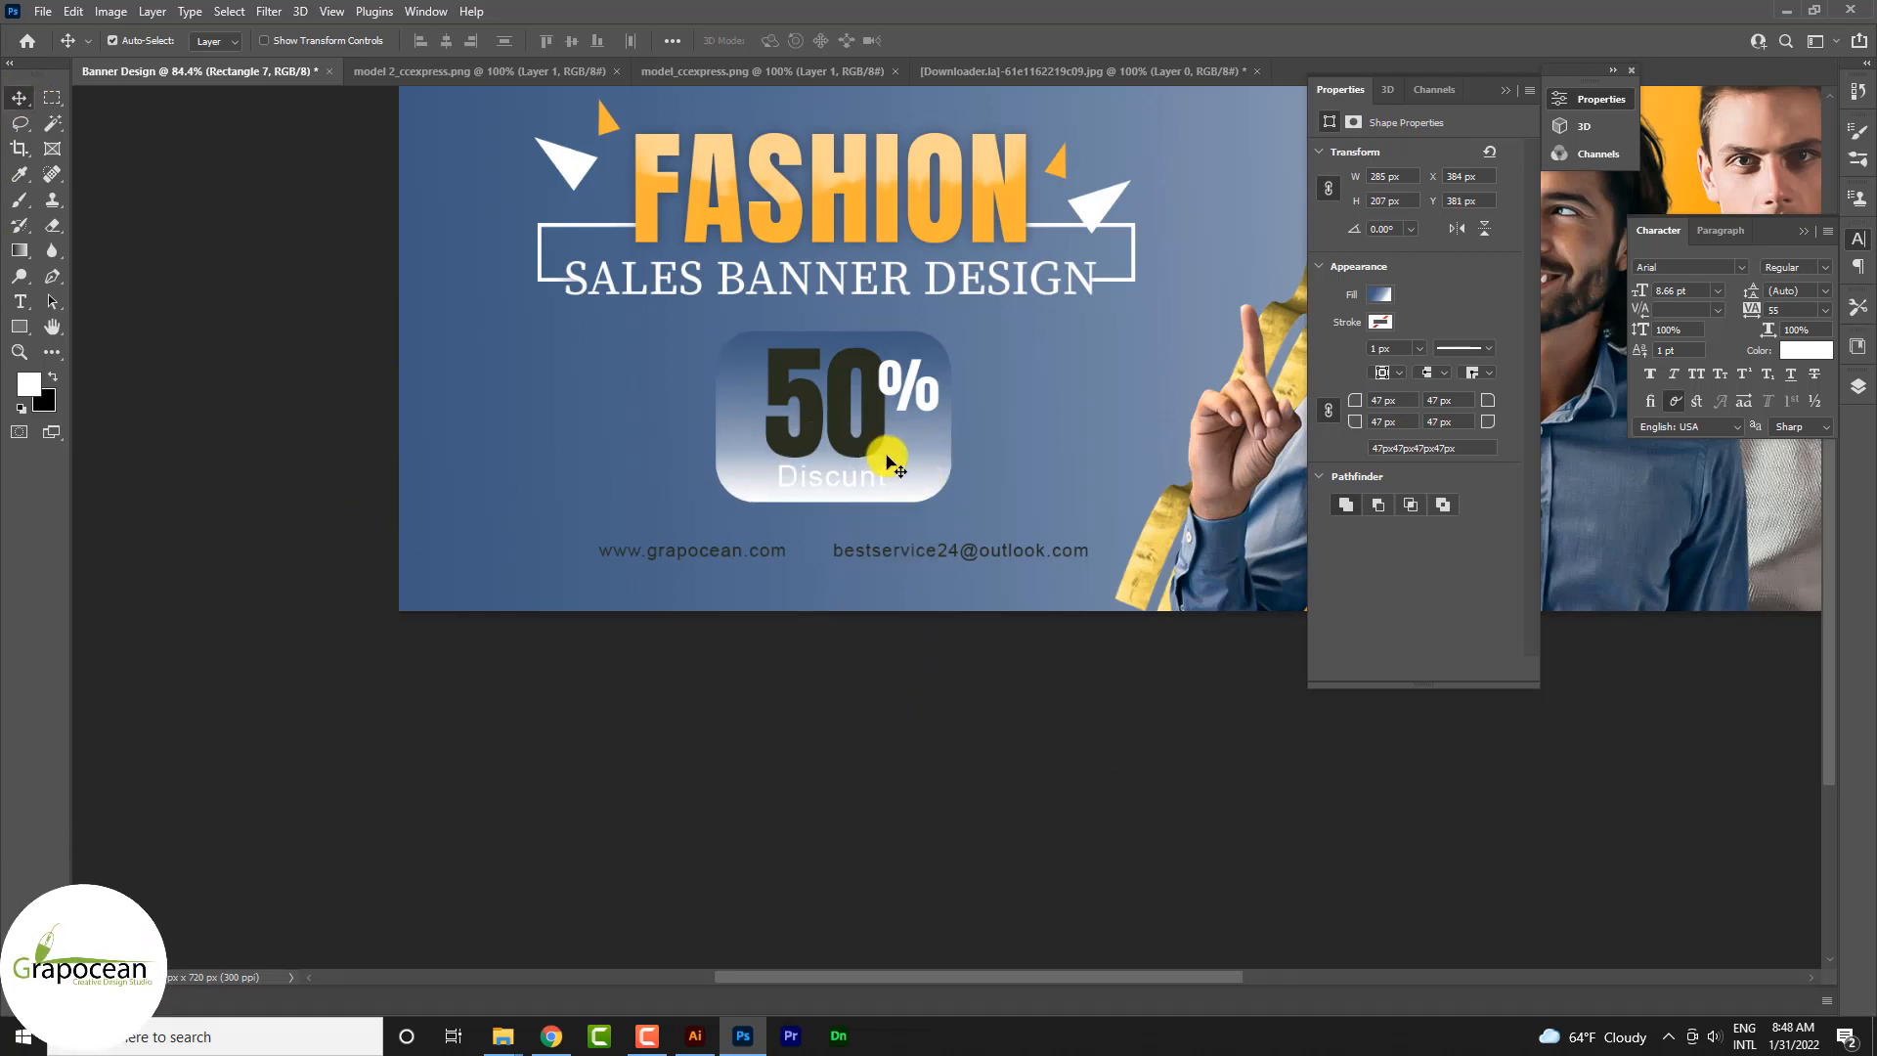
Step: Rotate the rounded rectangle's gradient to 106 degrees and recolour its white stop to blue 6987b0
{"action": "left_click", "coordinate": [1379, 294]}
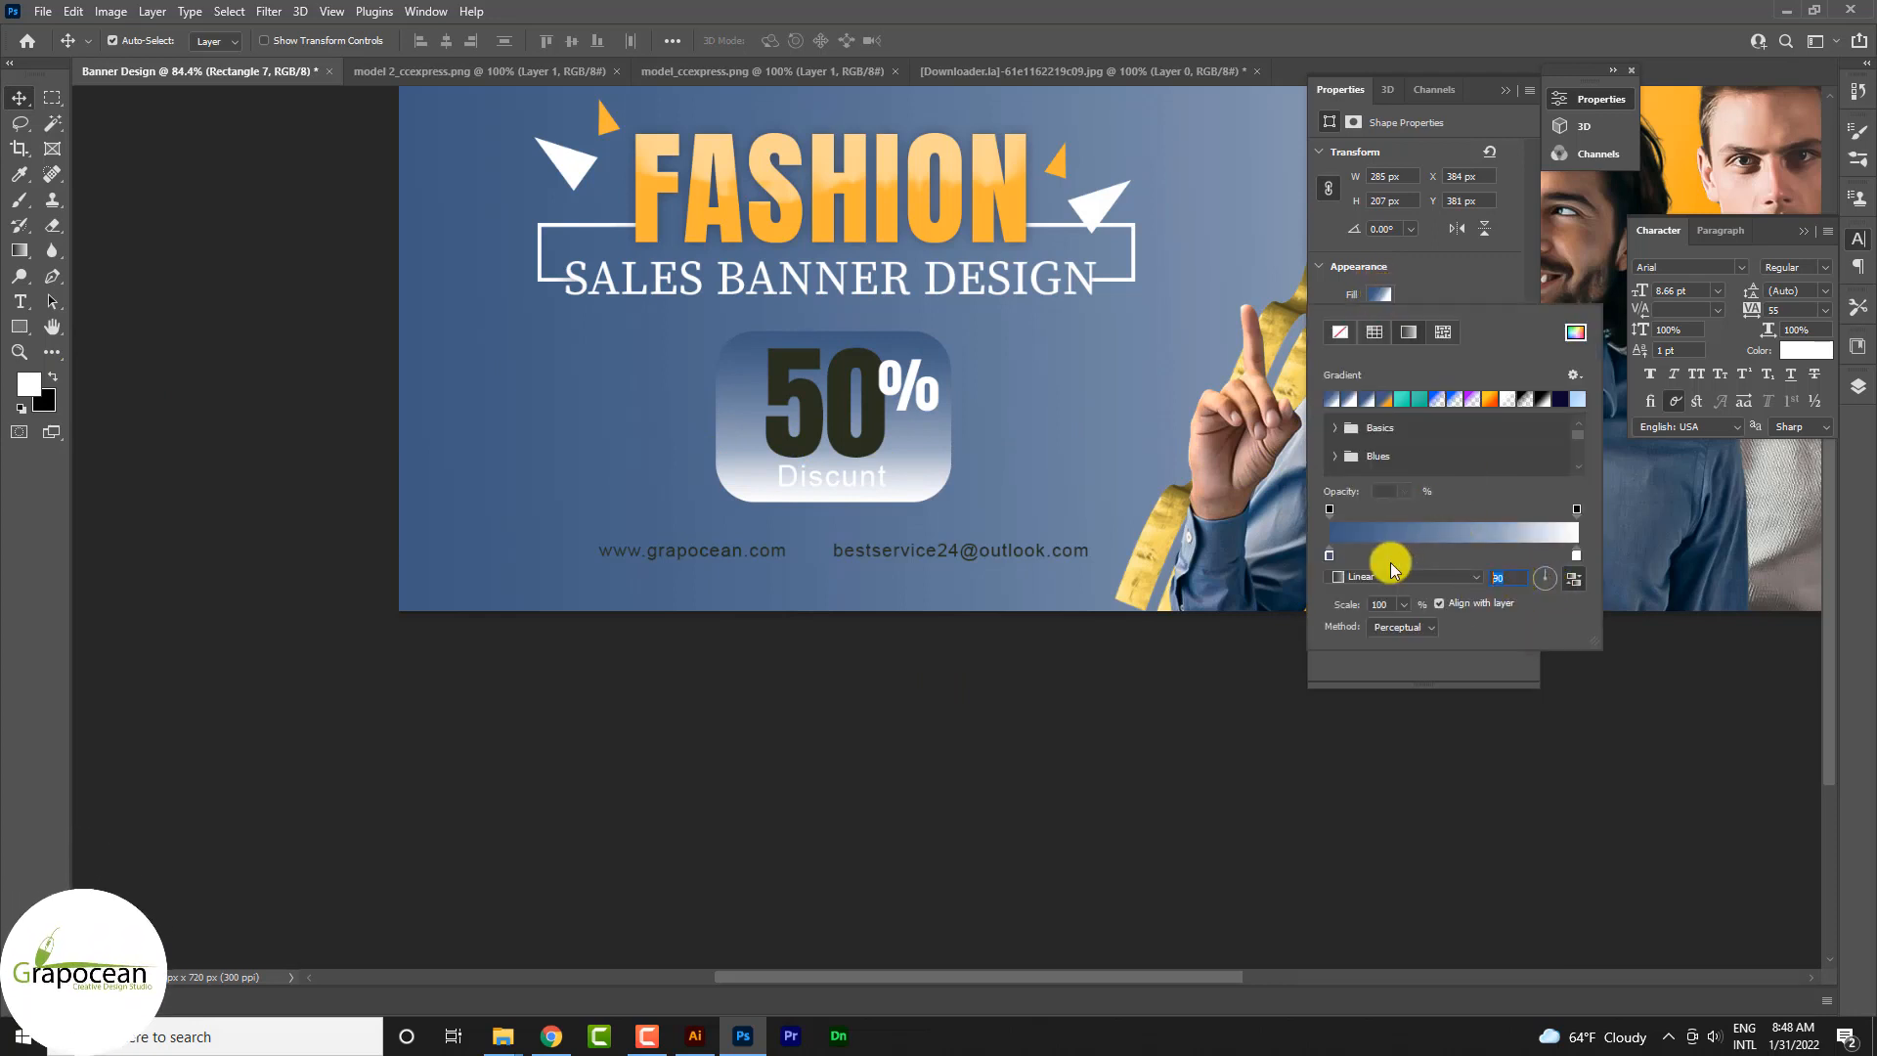
{"action": "type", "text": "0"}
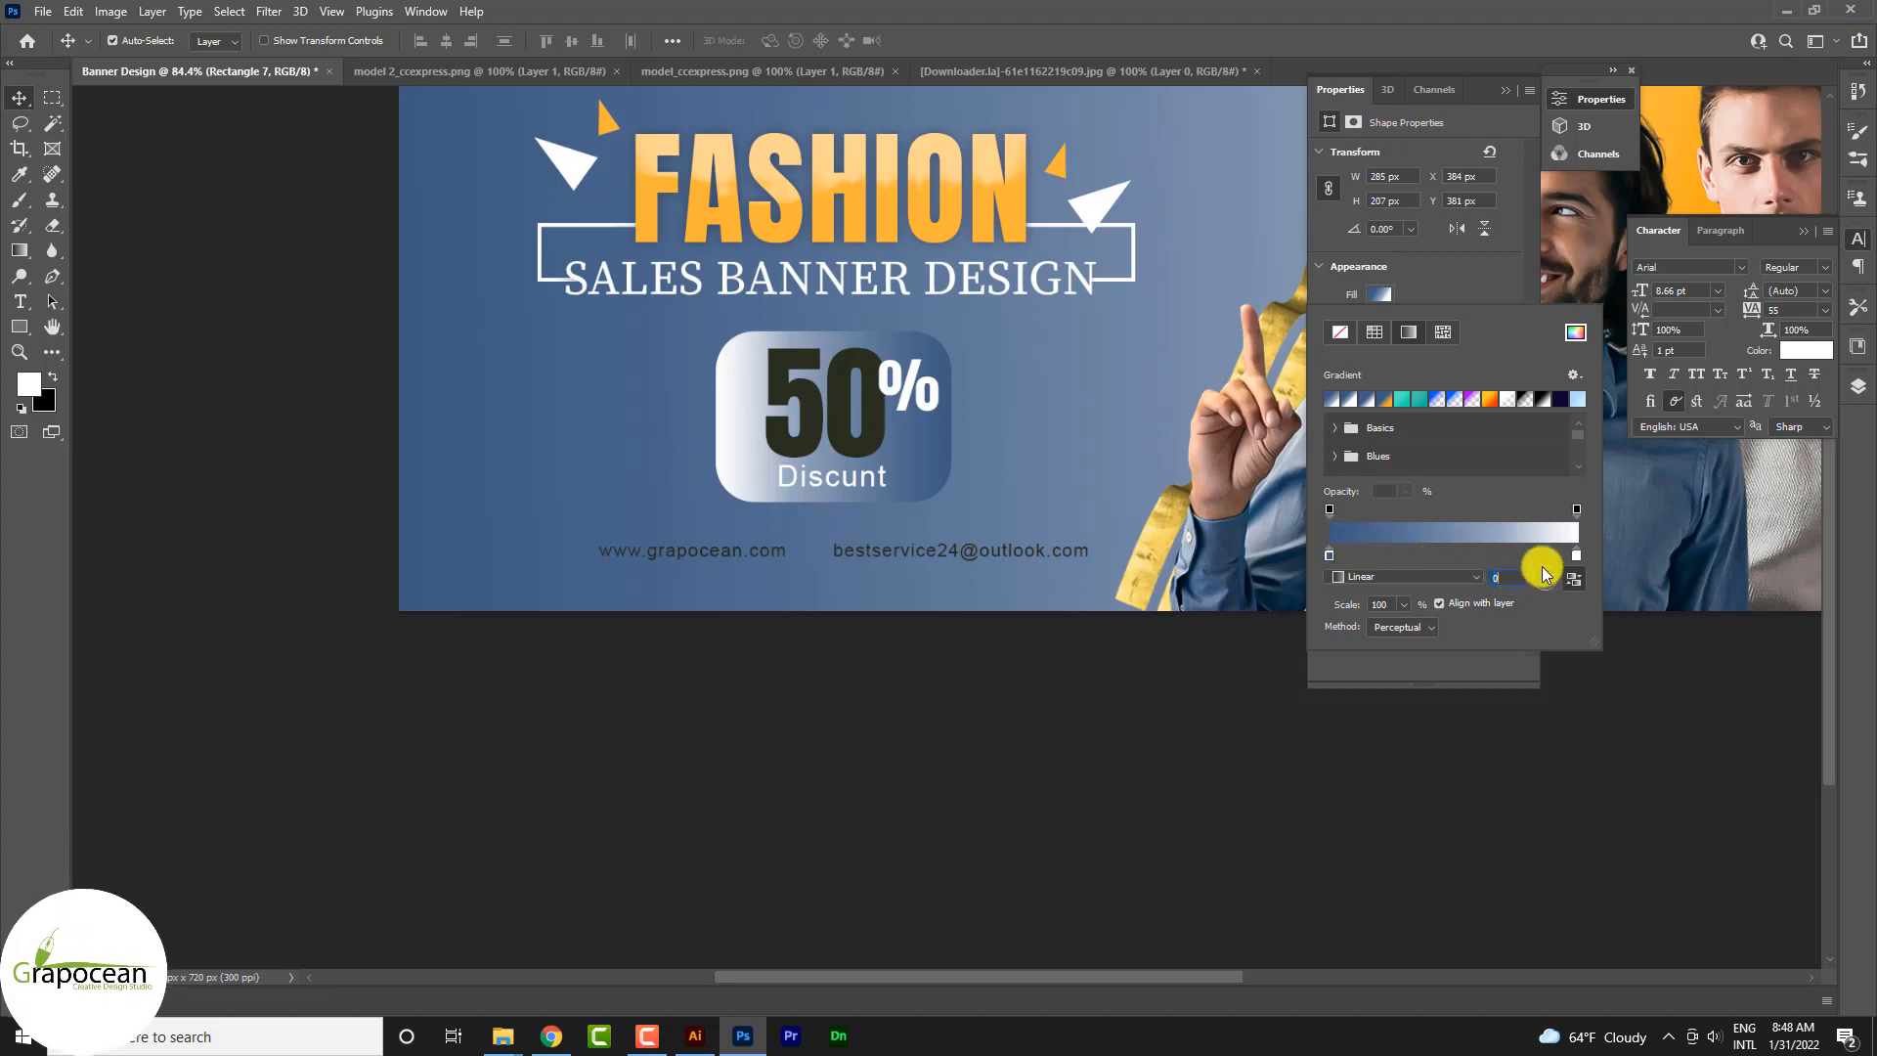
{"action": "left_click_drag", "start_coordinate": [1548, 581], "coordinate": [1543, 570]}
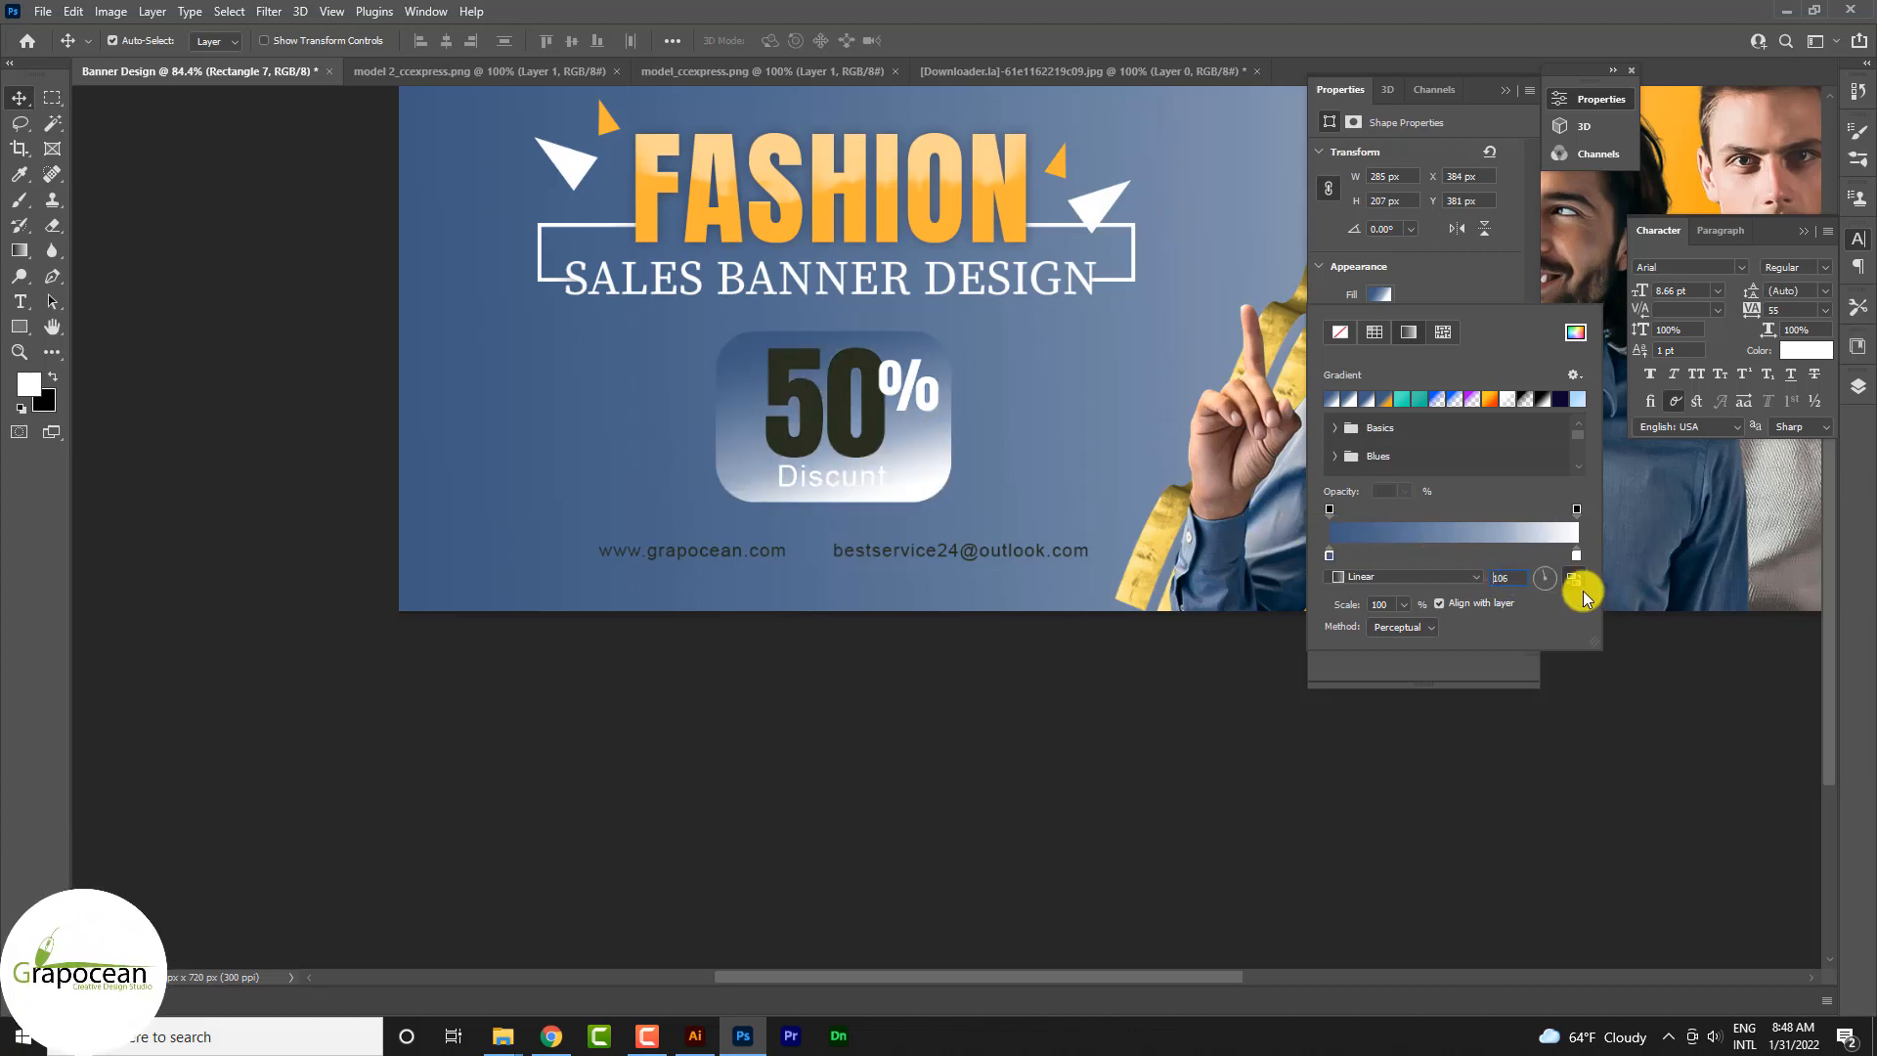
{"action": "double_click", "coordinate": [1577, 556]}
{"action": "left_click", "coordinate": [1234, 169]}
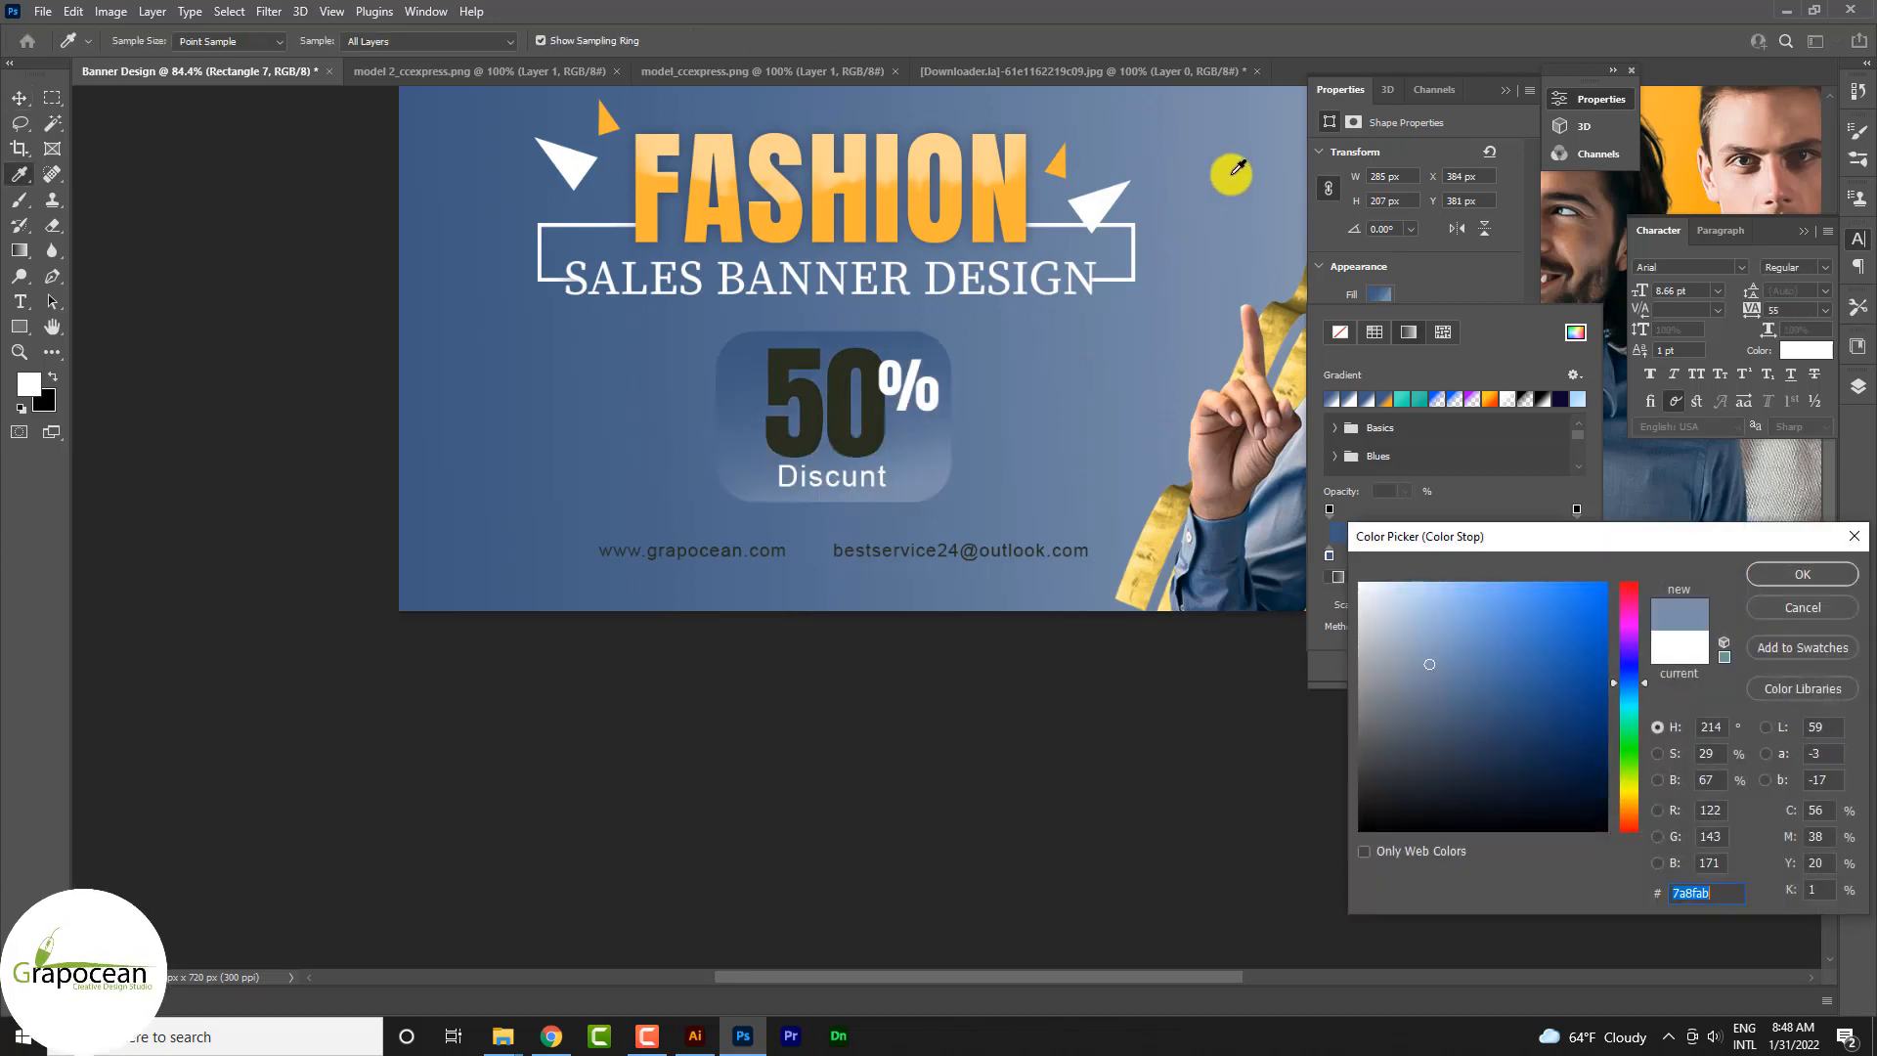
{"action": "left_click", "coordinate": [1459, 658]}
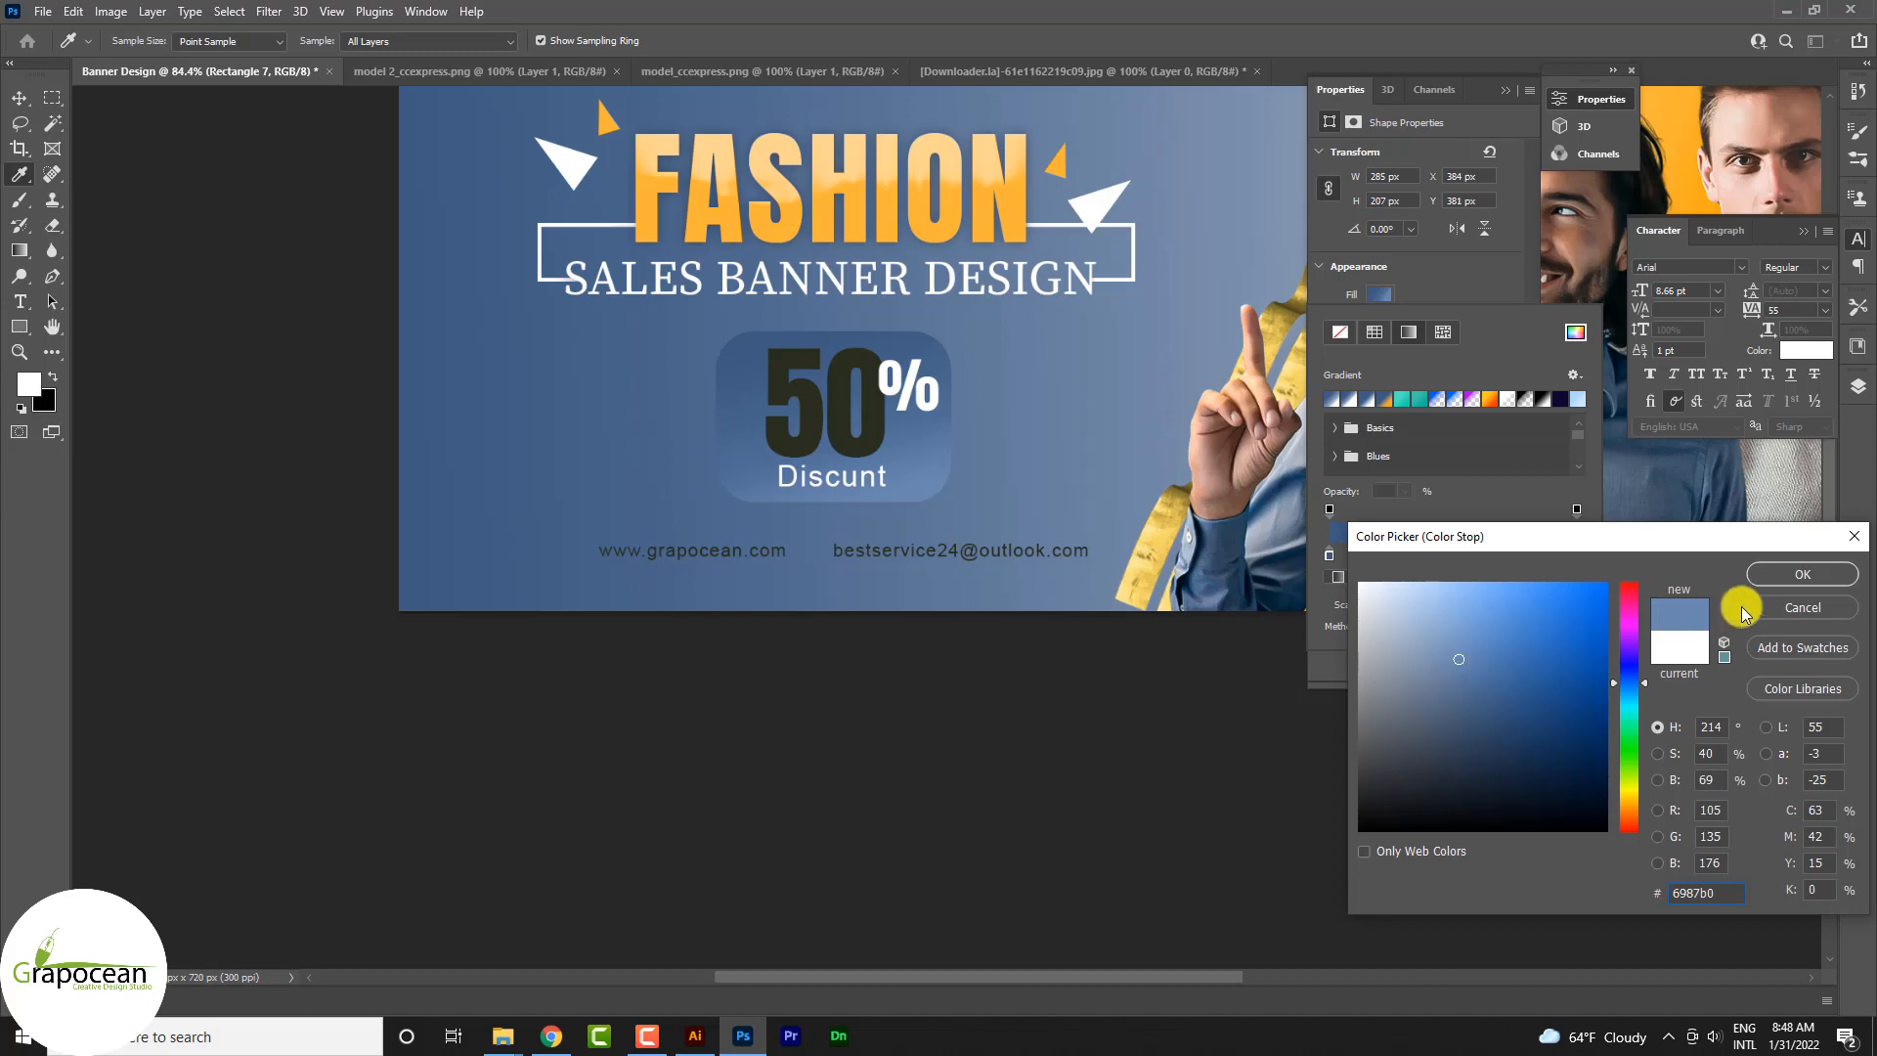
{"action": "left_click", "coordinate": [1802, 574]}
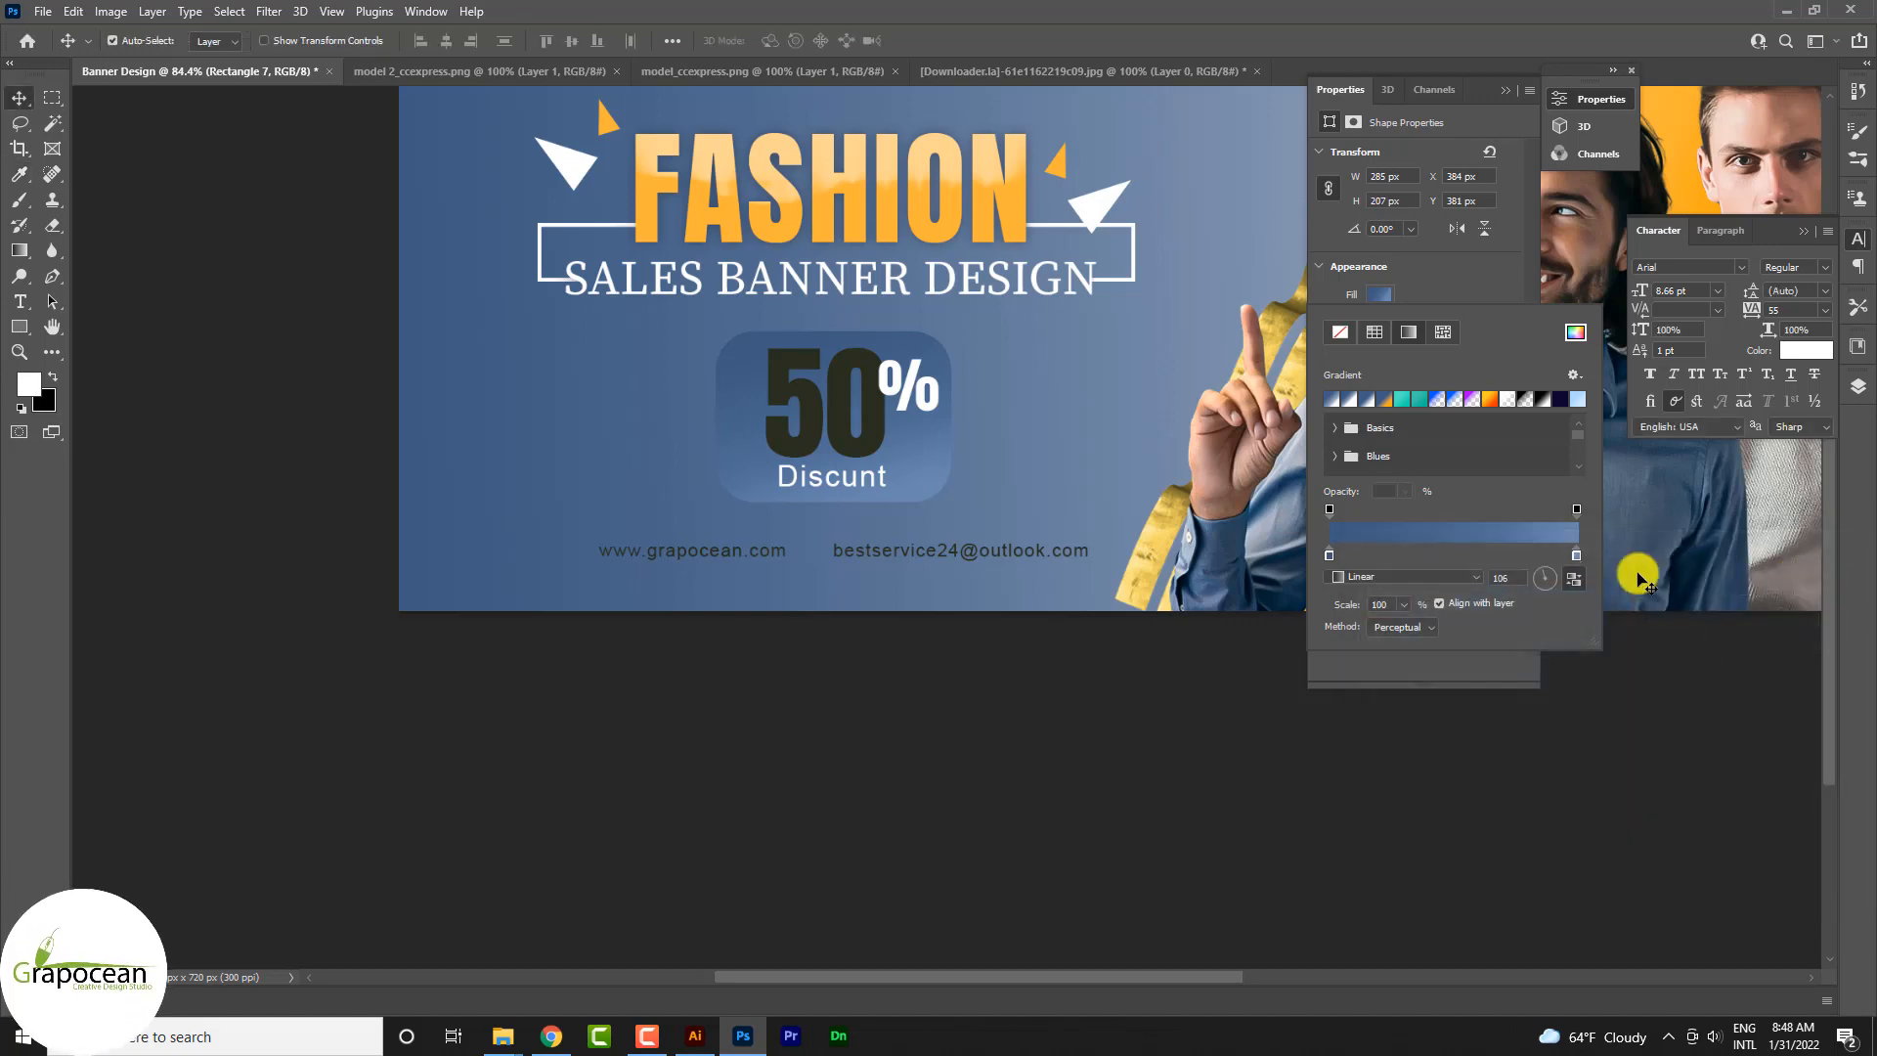
Step: Add a 4 px outside stroke layer style to the rounded rectangle behind the 50 and Discunt text
{"action": "left_click", "coordinate": [1509, 93]}
{"action": "left_click", "coordinate": [1804, 230]}
{"action": "left_click", "coordinate": [1859, 388]}
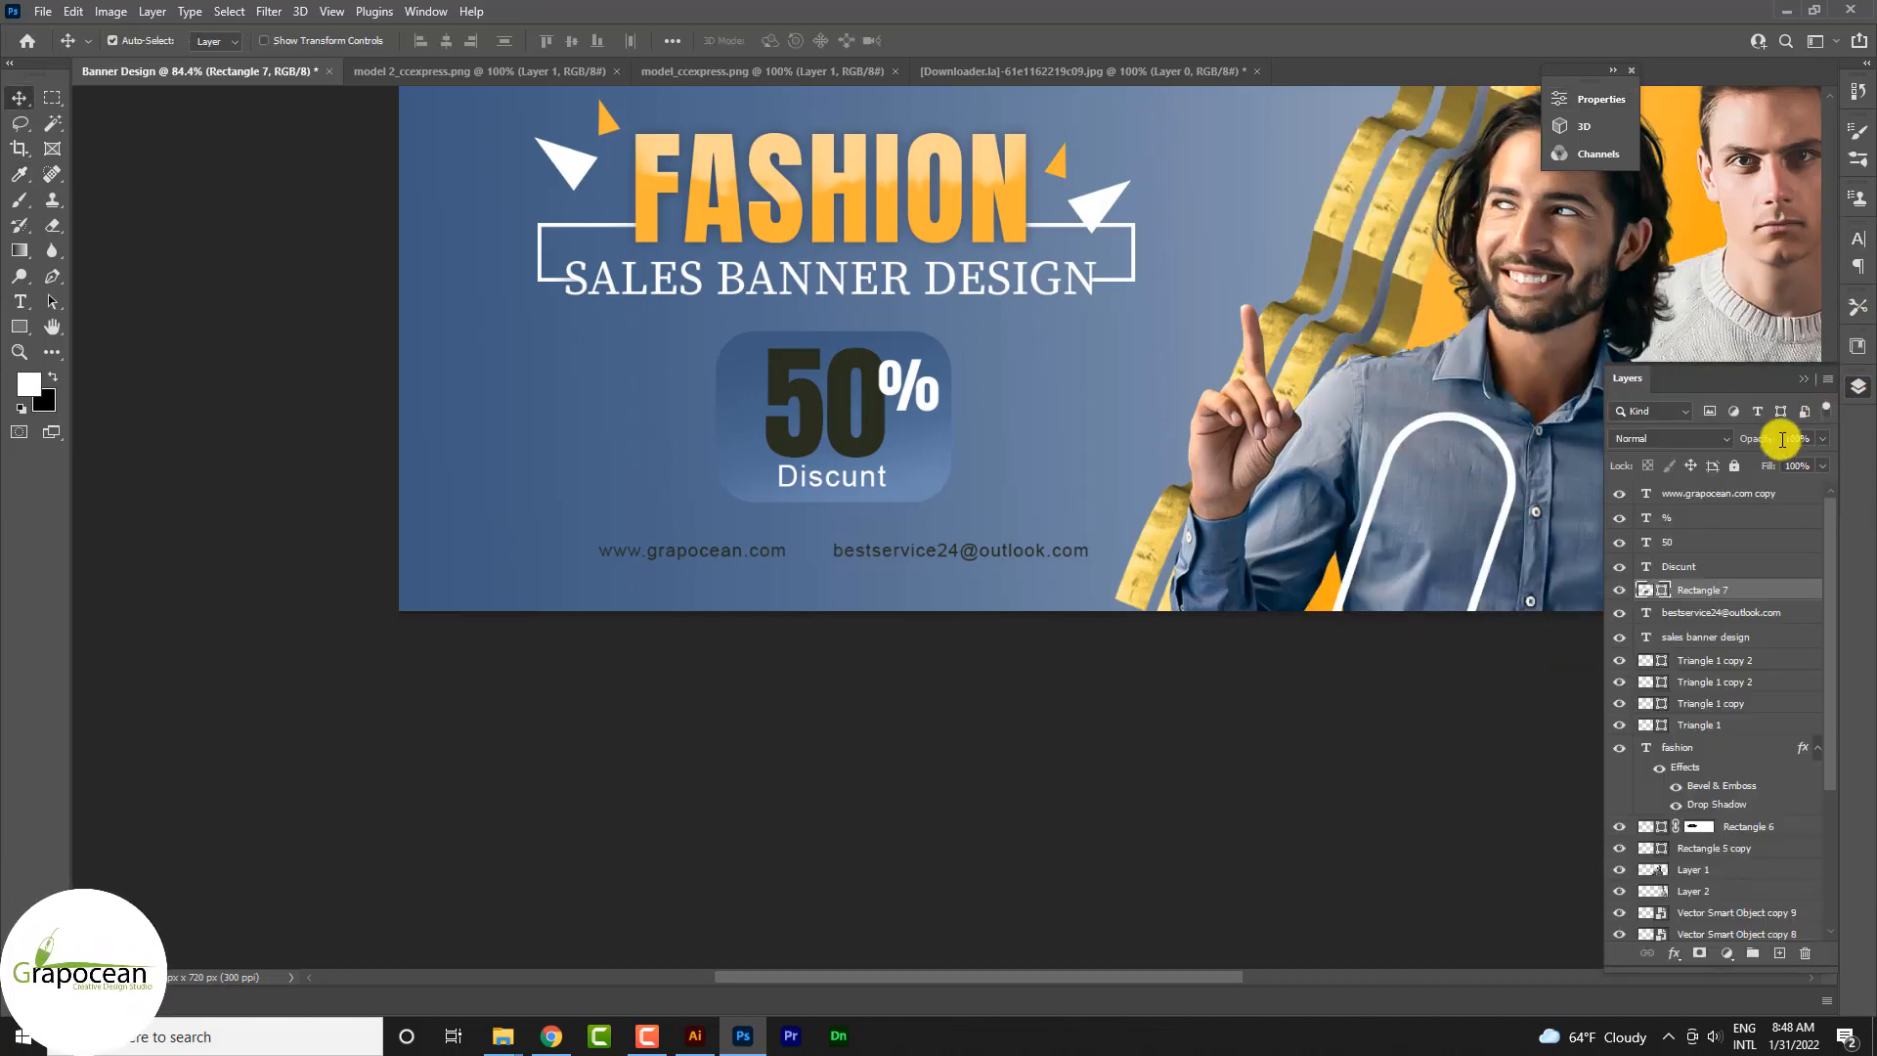
{"action": "right_click", "coordinate": [1731, 593]}
{"action": "left_click", "coordinate": [1545, 193]}
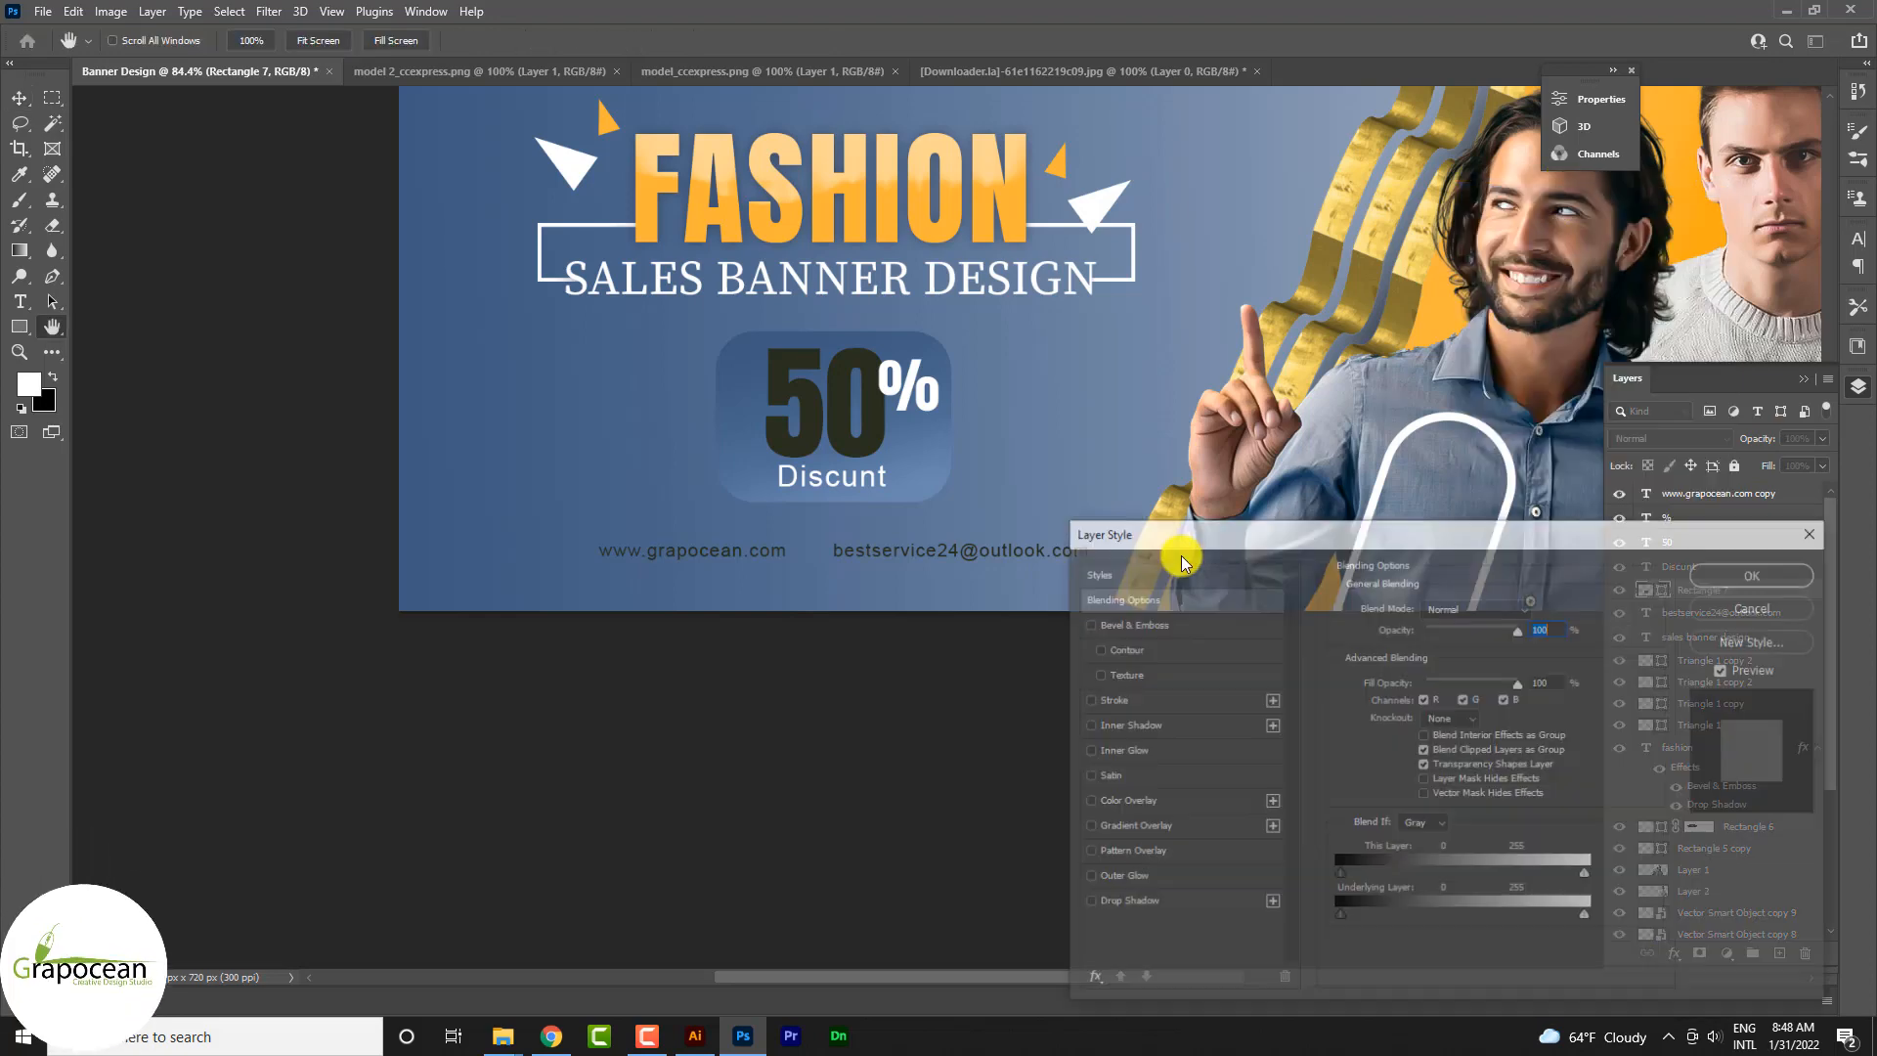
{"action": "left_click", "coordinate": [1107, 703]}
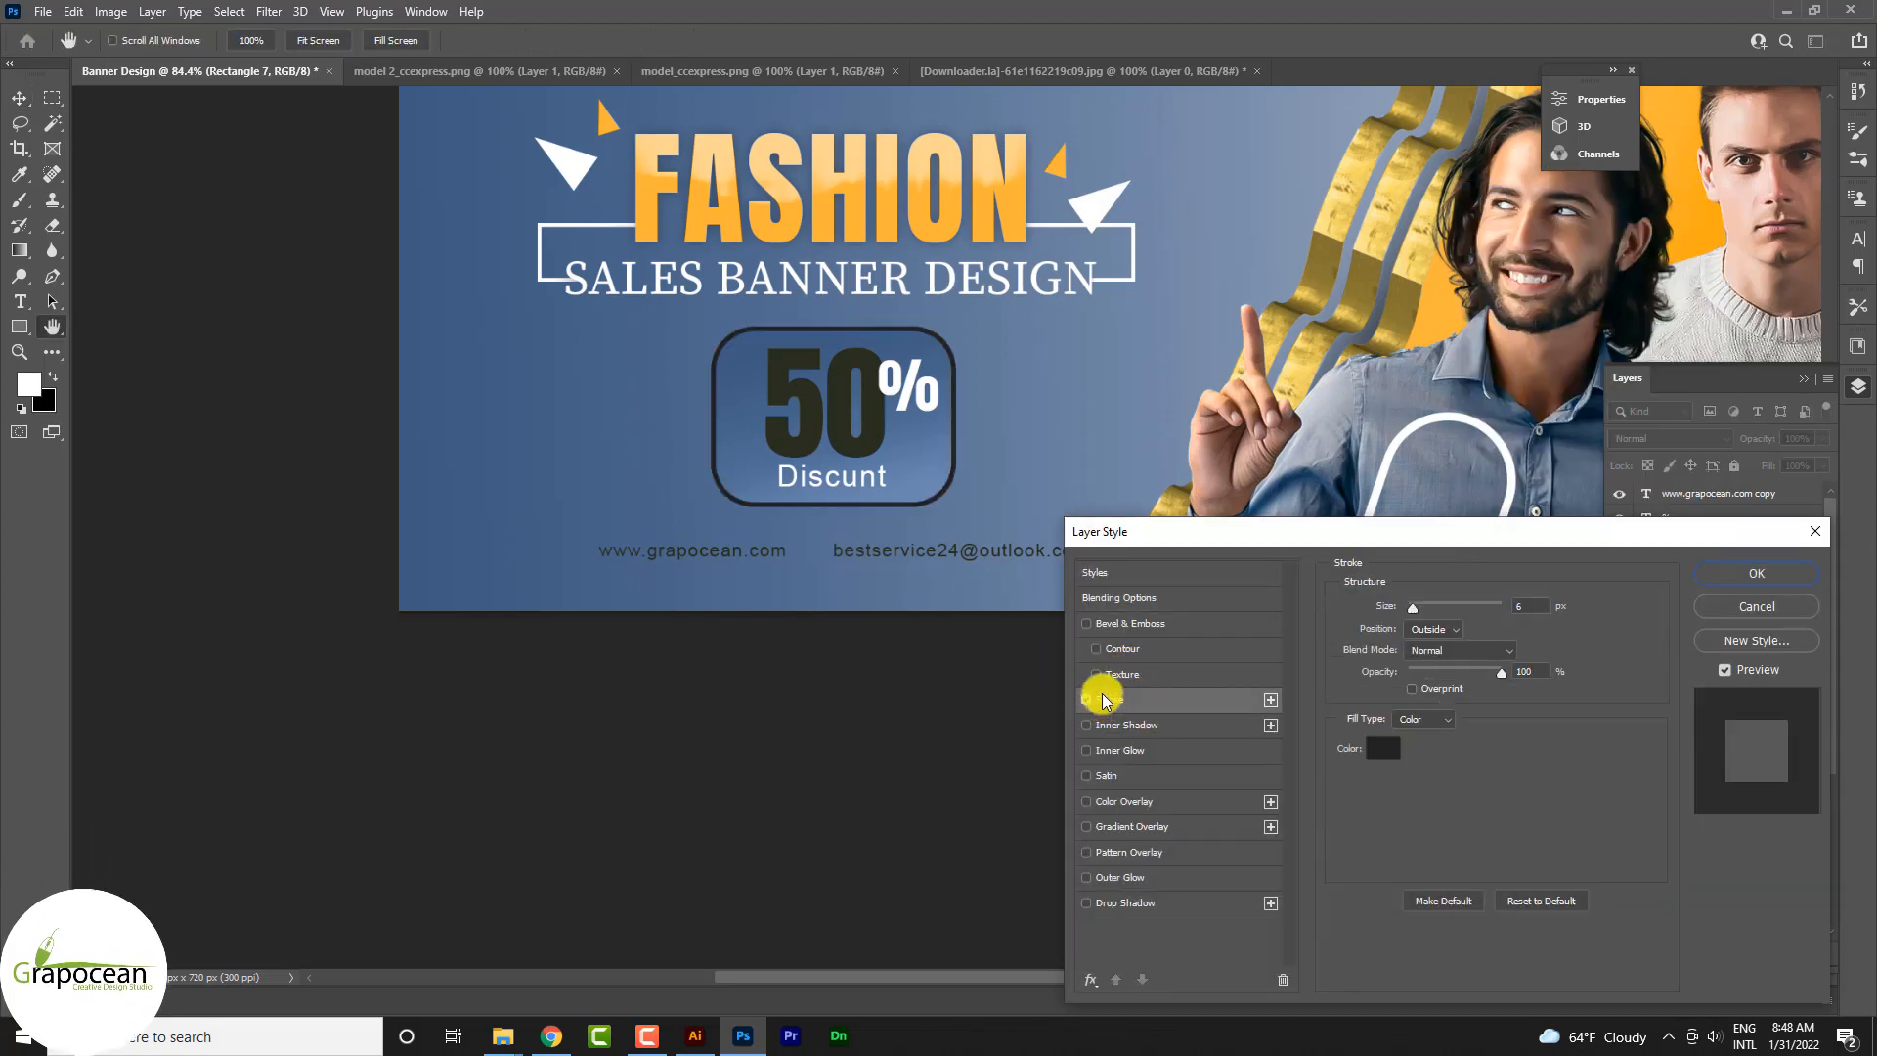
{"action": "left_click_drag", "start_coordinate": [1412, 608], "coordinate": [1414, 613]}
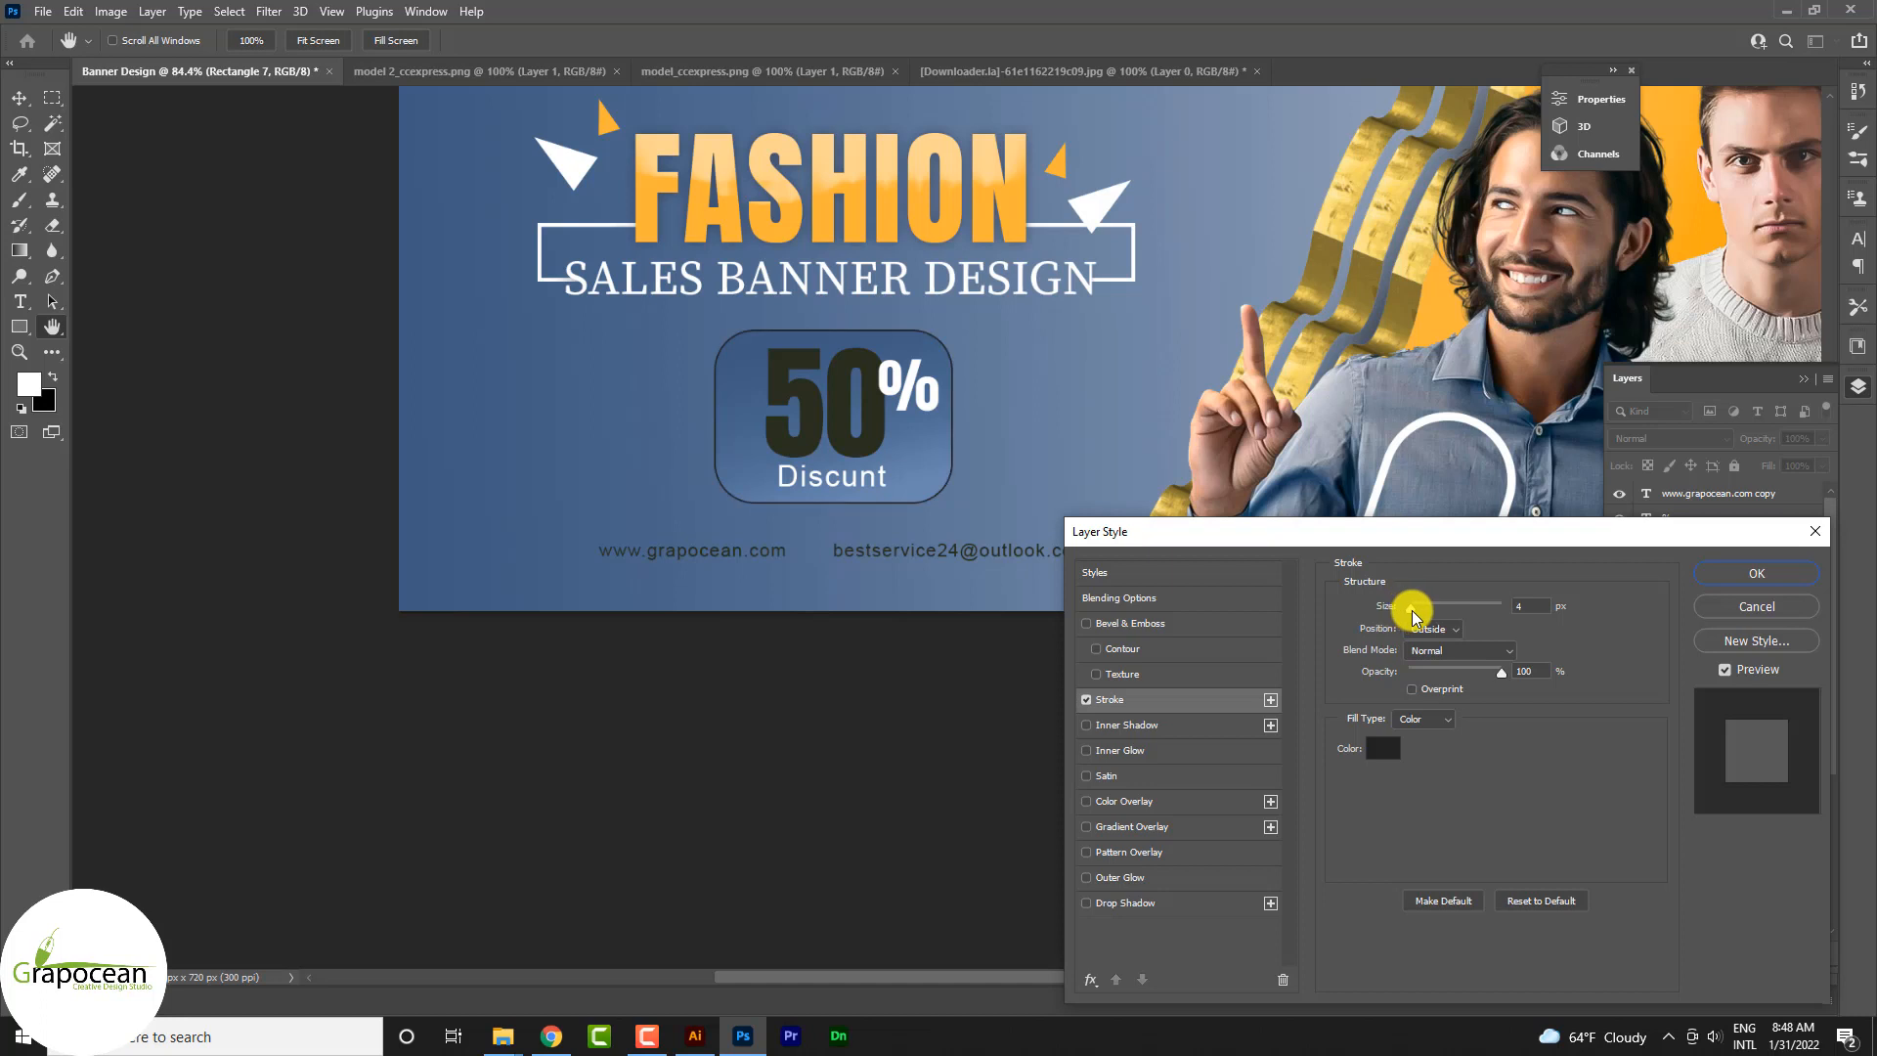
Step: Add a Multiply drop shadow to the rounded rectangle with a size of 27 px and adjust the shadow's opacity
{"action": "left_click", "coordinate": [1148, 906]}
{"action": "left_click_drag", "start_coordinate": [1398, 648], "coordinate": [1499, 644]}
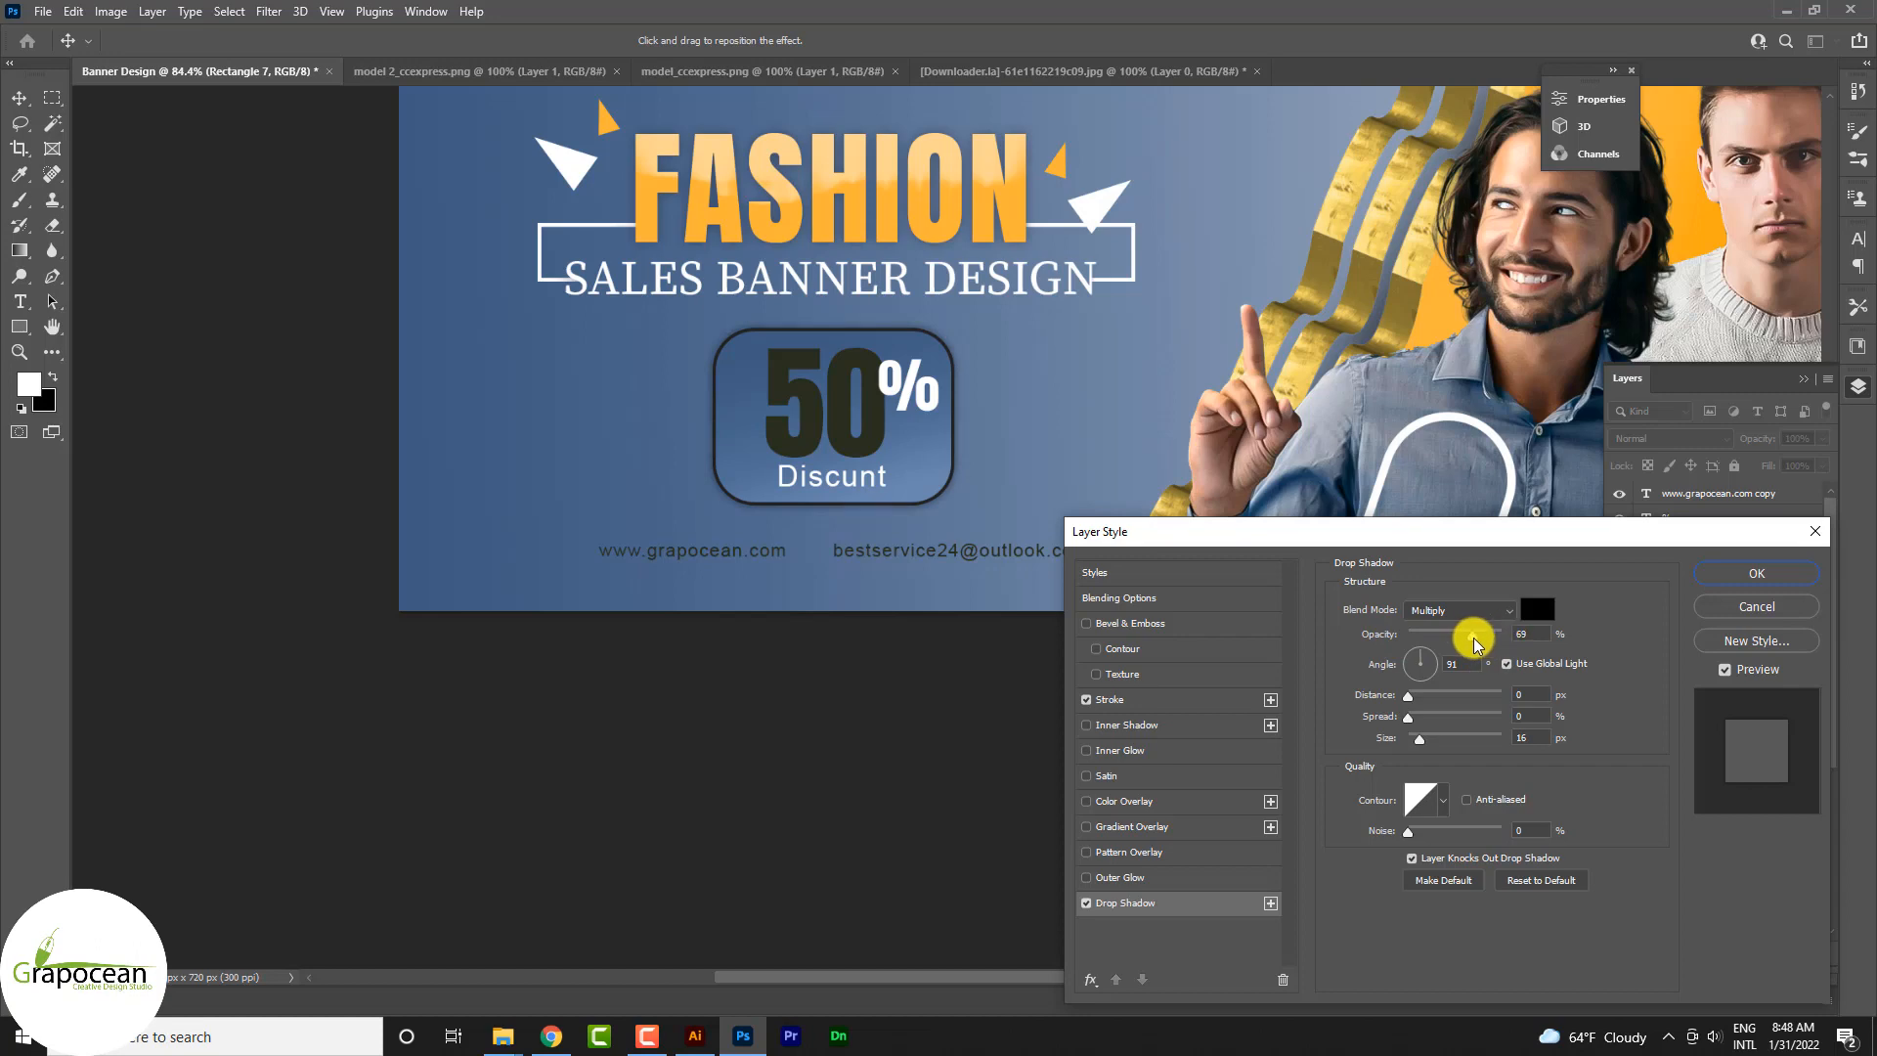
{"action": "left_click_drag", "start_coordinate": [1420, 739], "coordinate": [1426, 743]}
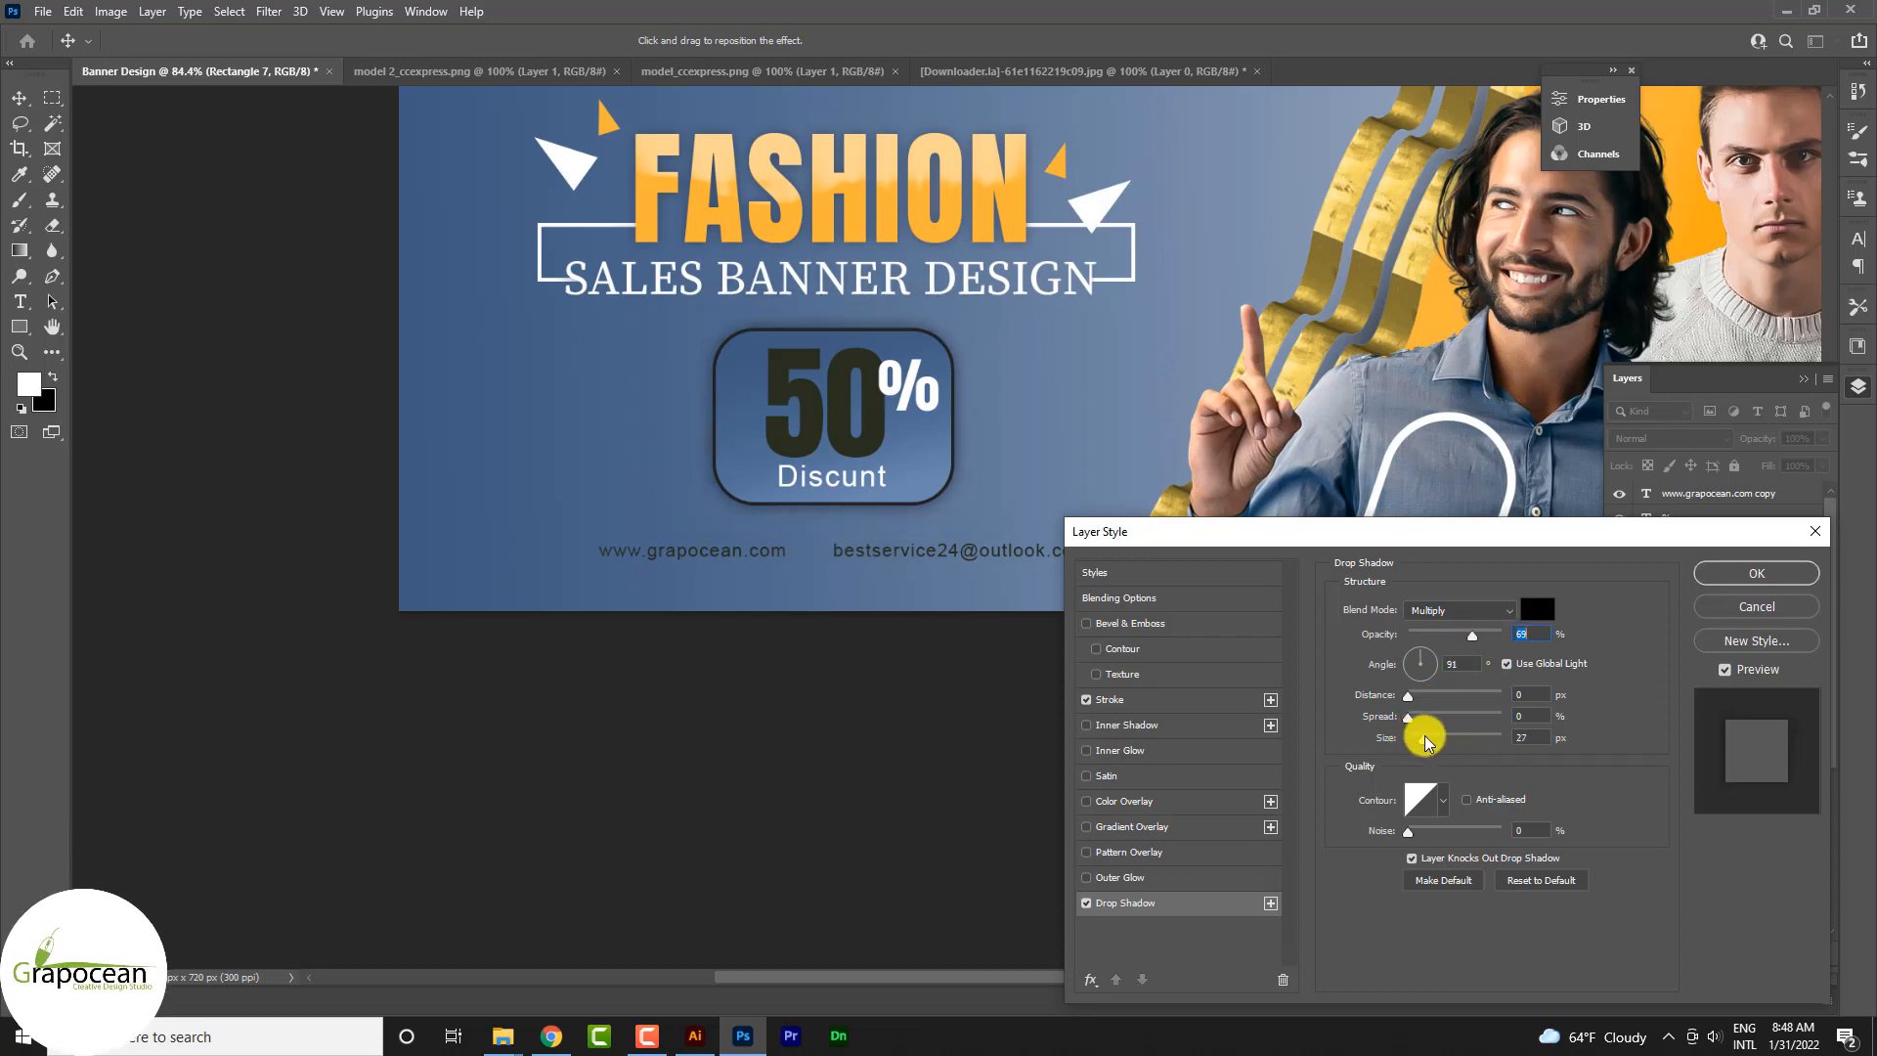
{"action": "mouse_move", "coordinate": [1467, 637]}
{"action": "left_mouse_down"}
{"action": "mouse_move", "coordinate": [1396, 636]}
{"action": "mouse_move", "coordinate": [1476, 640]}
{"action": "mouse_move", "coordinate": [1411, 613]}
{"action": "left_mouse_up"}
Step: Recolour the rounded rectangle's stroke to white by sampling the white triangle, and apply the layer style
{"action": "left_click", "coordinate": [1114, 700]}
{"action": "left_click", "coordinate": [1375, 758]}
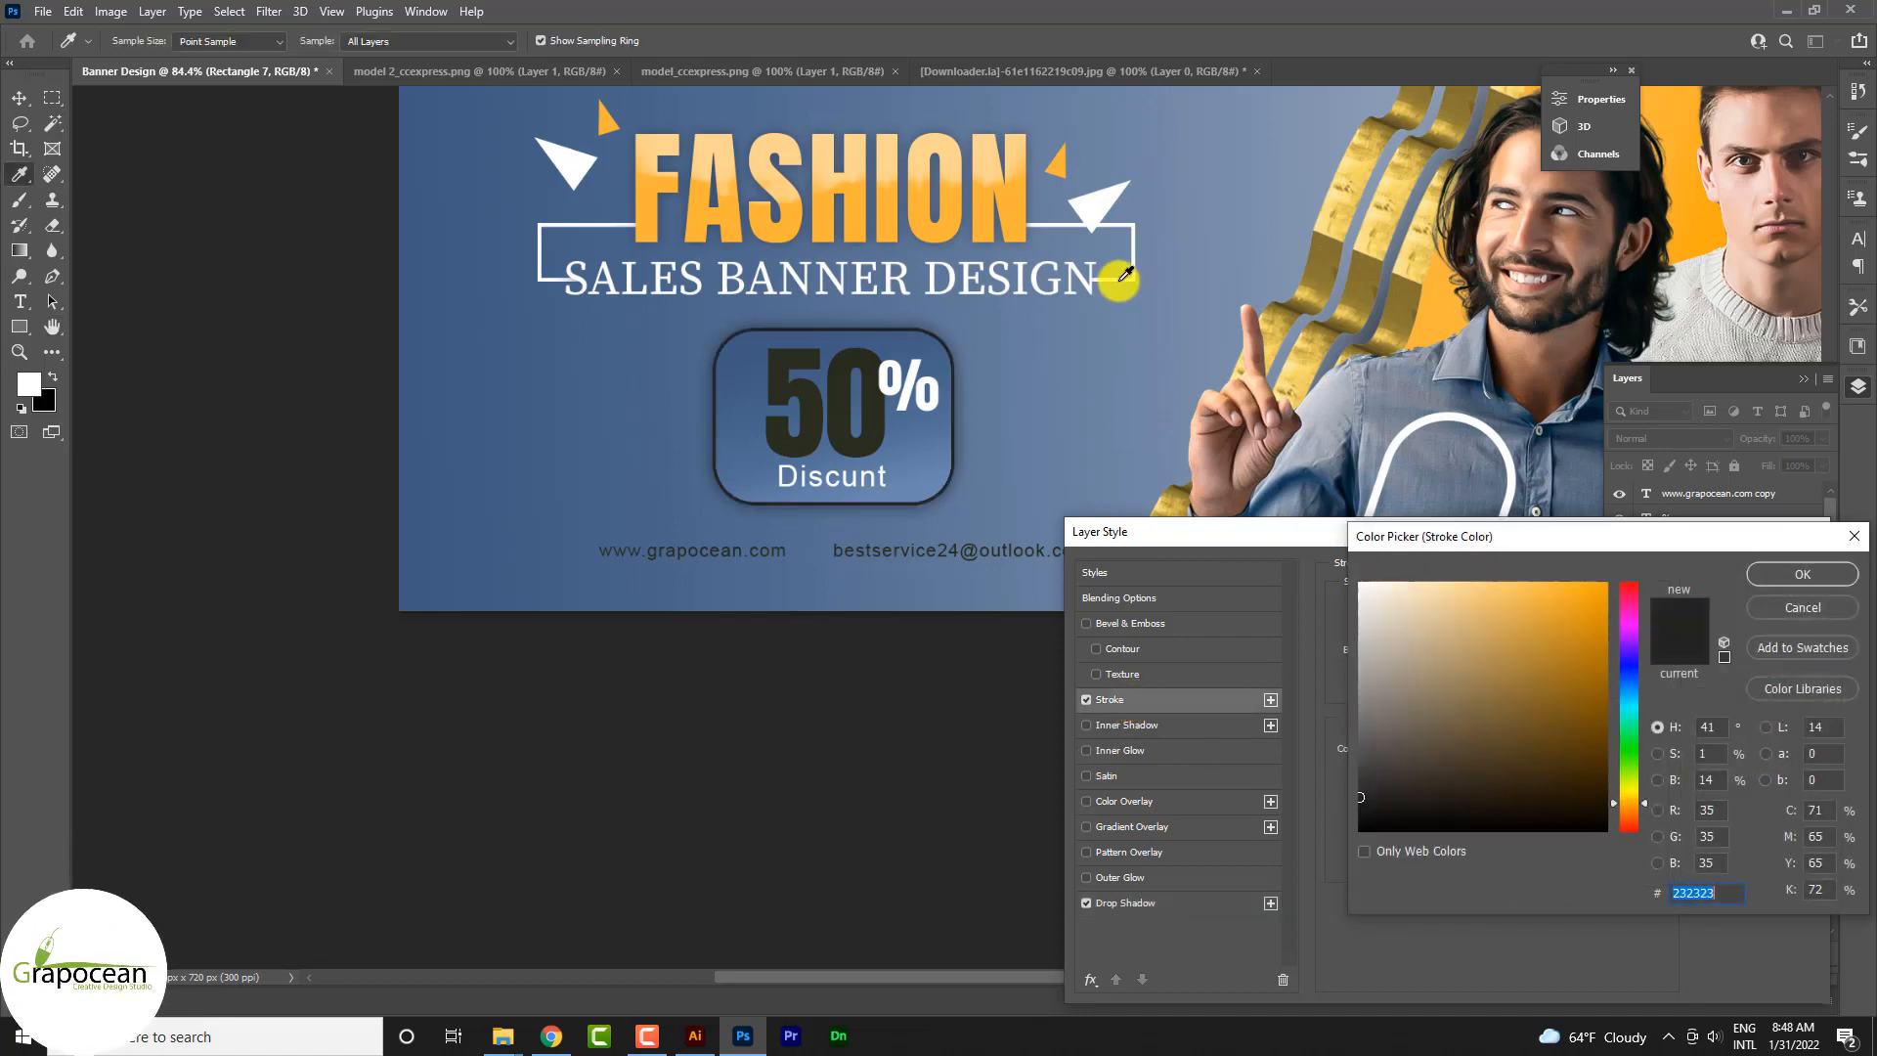
{"action": "left_click", "coordinate": [1097, 206]}
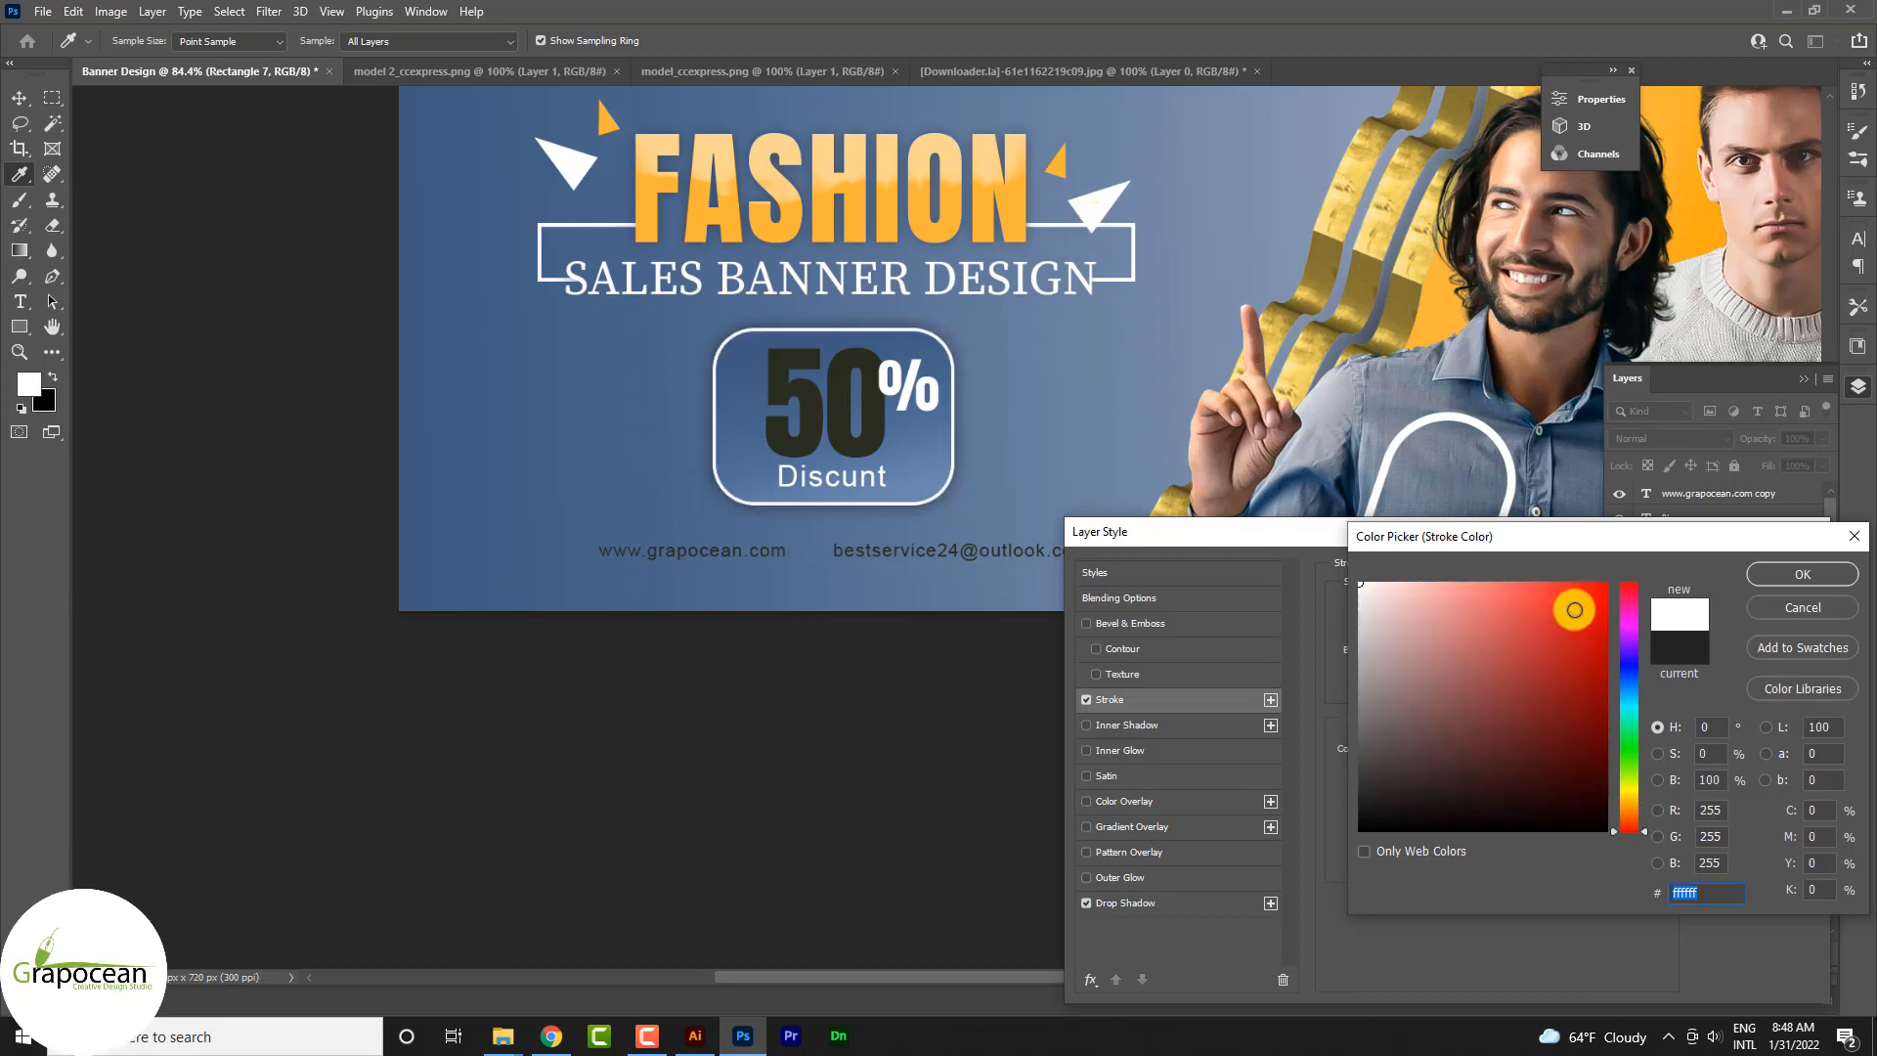
{"action": "left_click", "coordinate": [1820, 574]}
{"action": "left_click", "coordinate": [1777, 567]}
{"action": "key", "text": "v"}
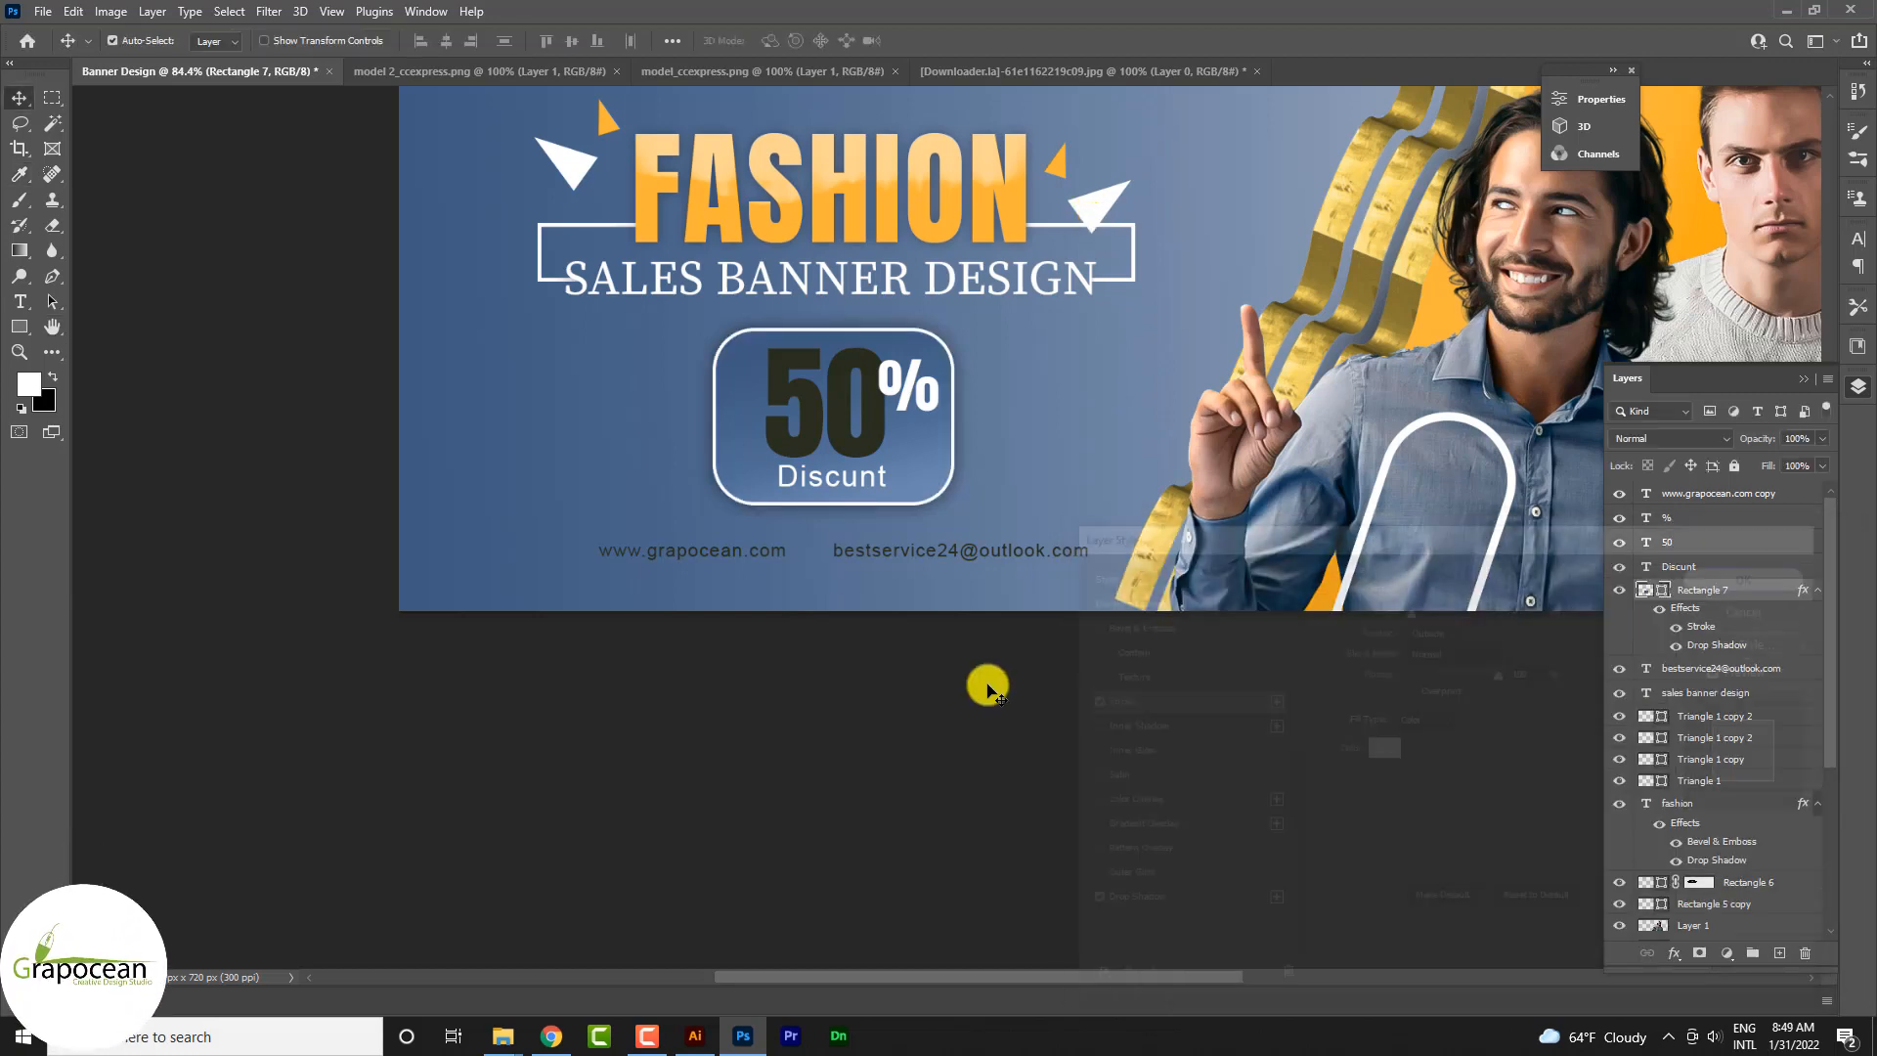
Step: Add a smooth Inner Bevel to the 50 text with 66% highlight opacity, 57% shadow opacity and 16 px soften
{"action": "scroll", "coordinate": [988, 773], "scroll_direction": "down", "scroll_amount": 4}
{"action": "scroll", "coordinate": [833, 553], "scroll_direction": "up", "scroll_amount": 4}
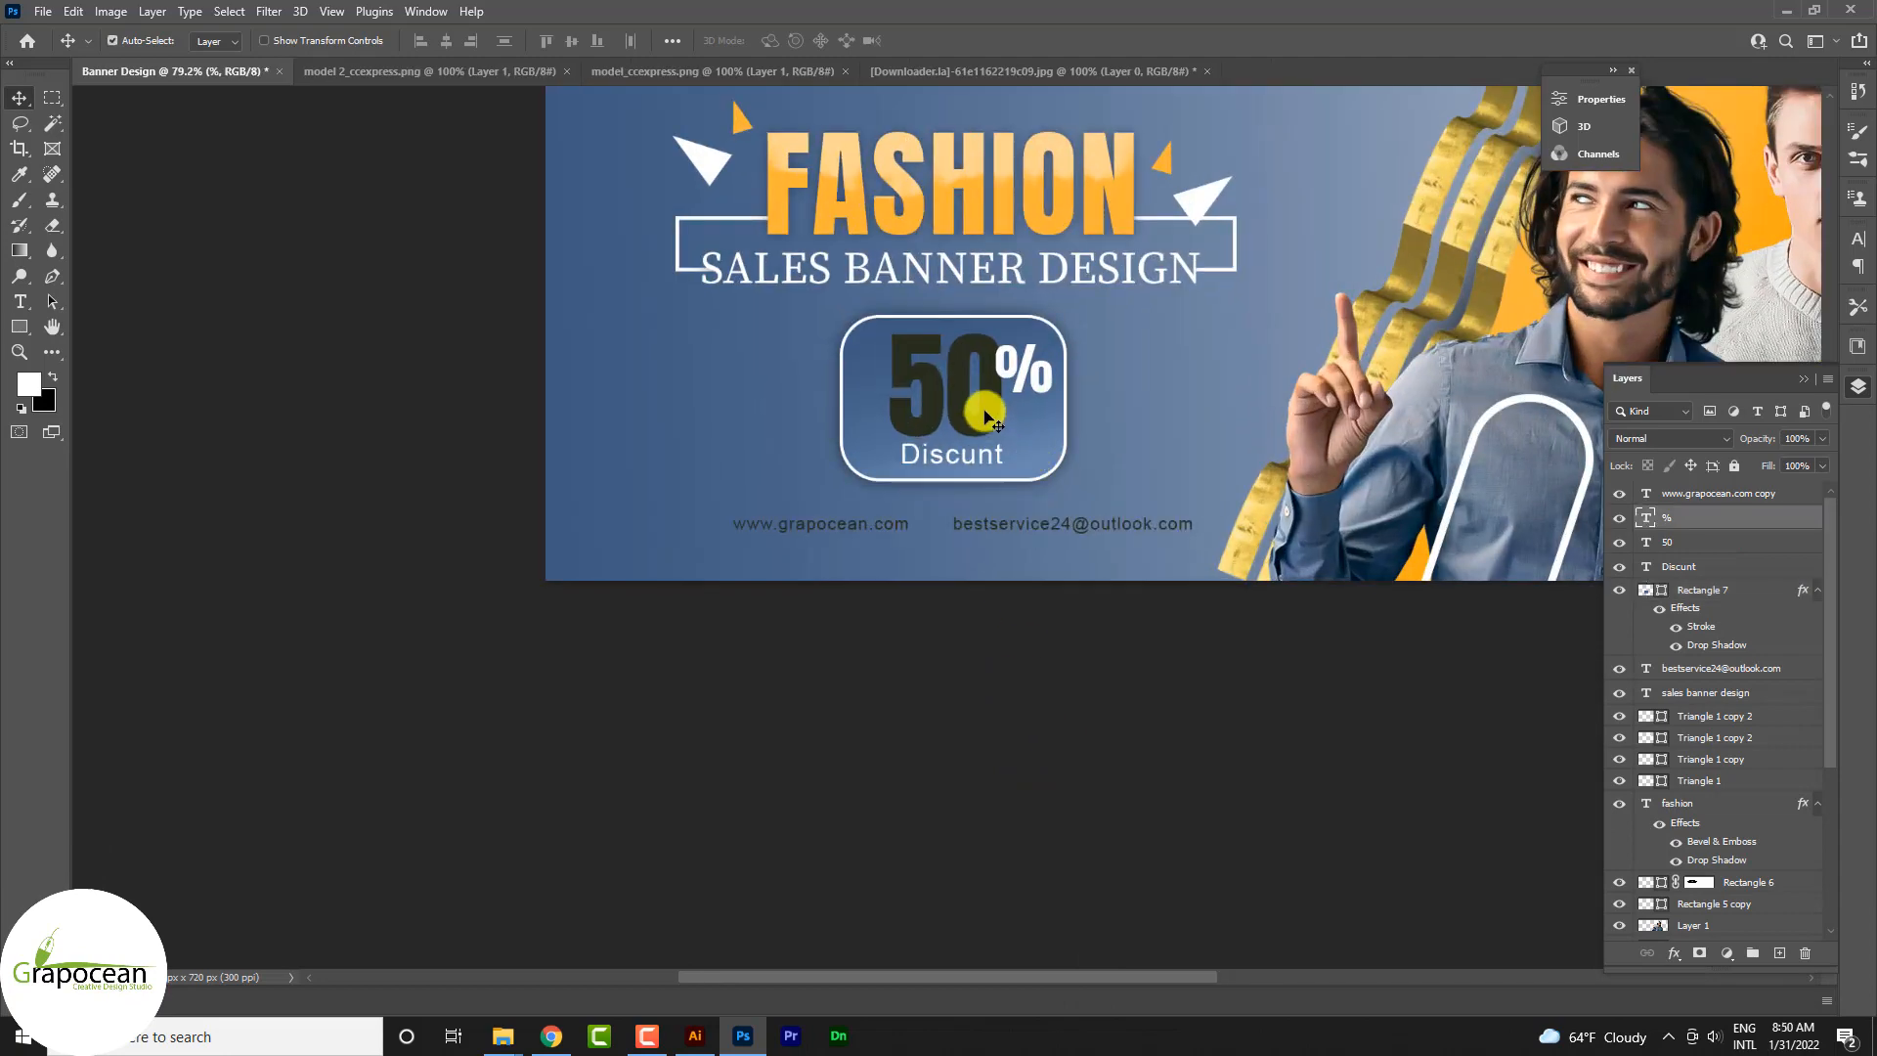
{"action": "left_click", "coordinate": [984, 407]}
{"action": "right_click", "coordinate": [1668, 542]}
{"action": "left_click", "coordinate": [1557, 125]}
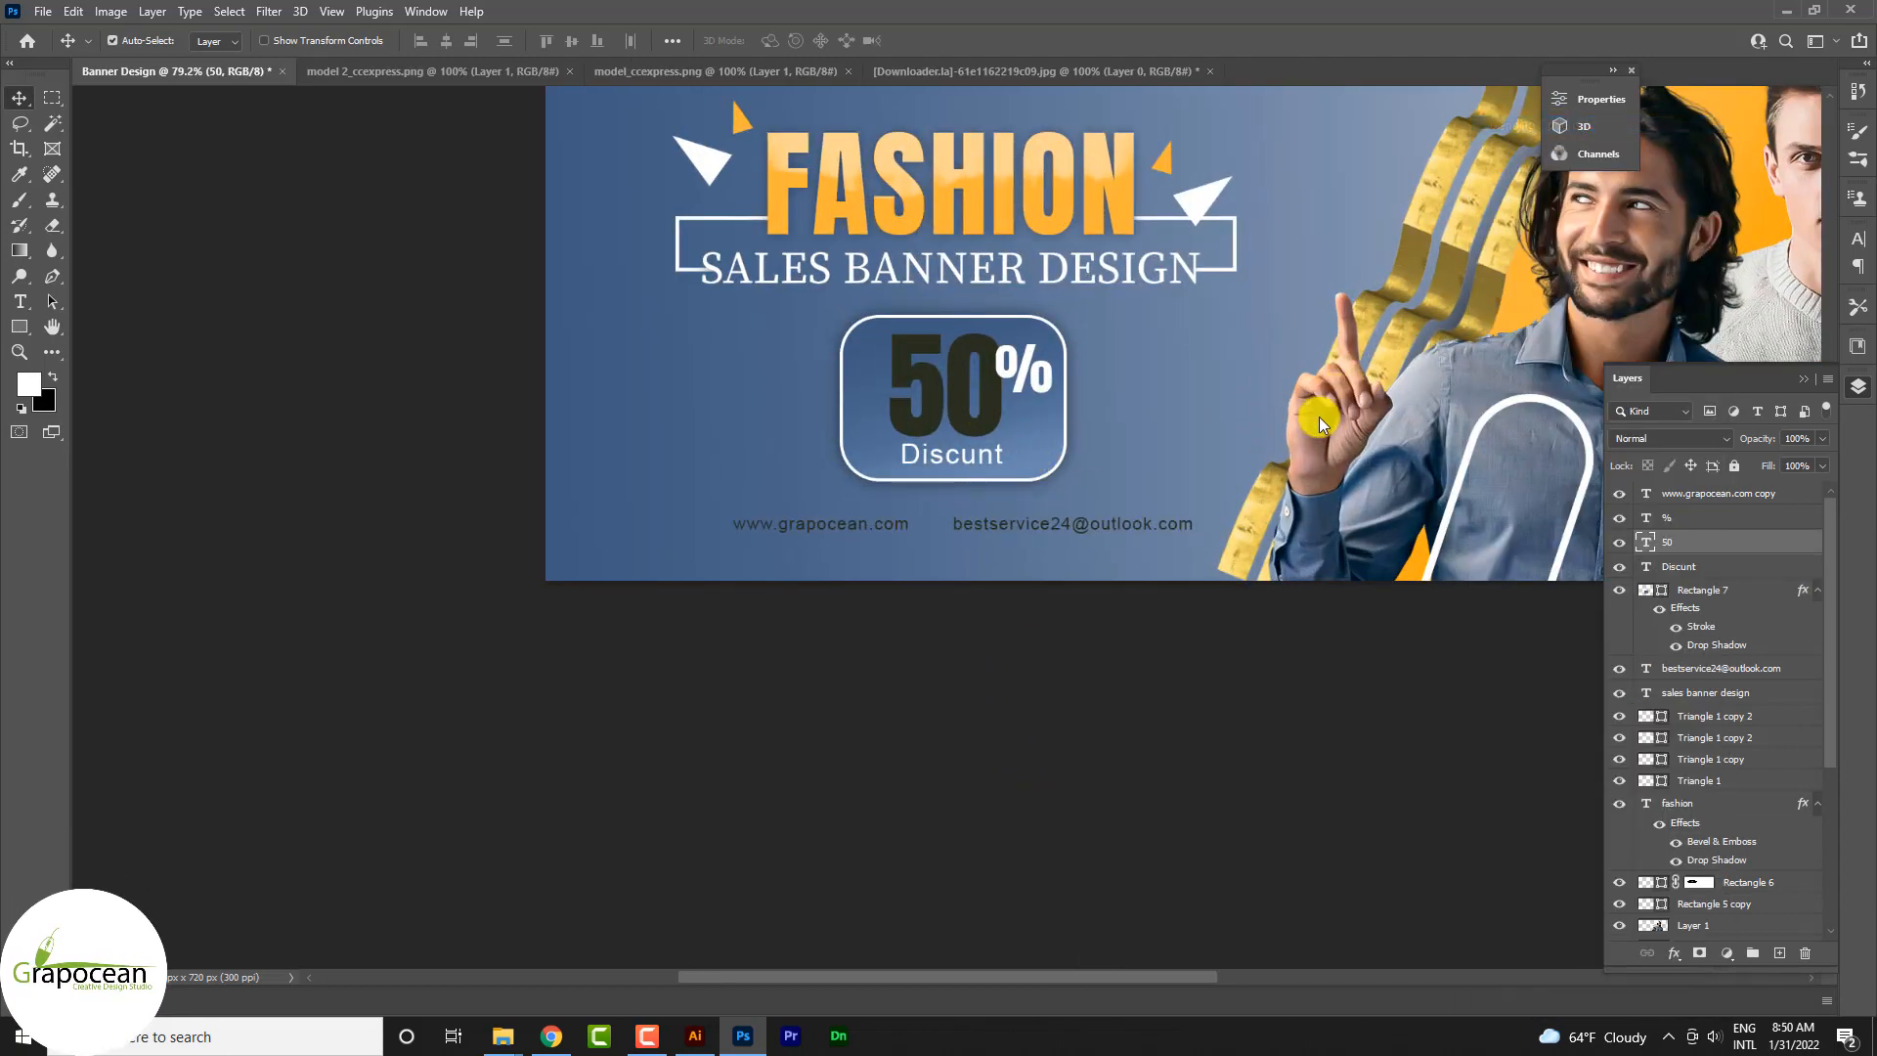
{"action": "left_click", "coordinate": [1171, 625]}
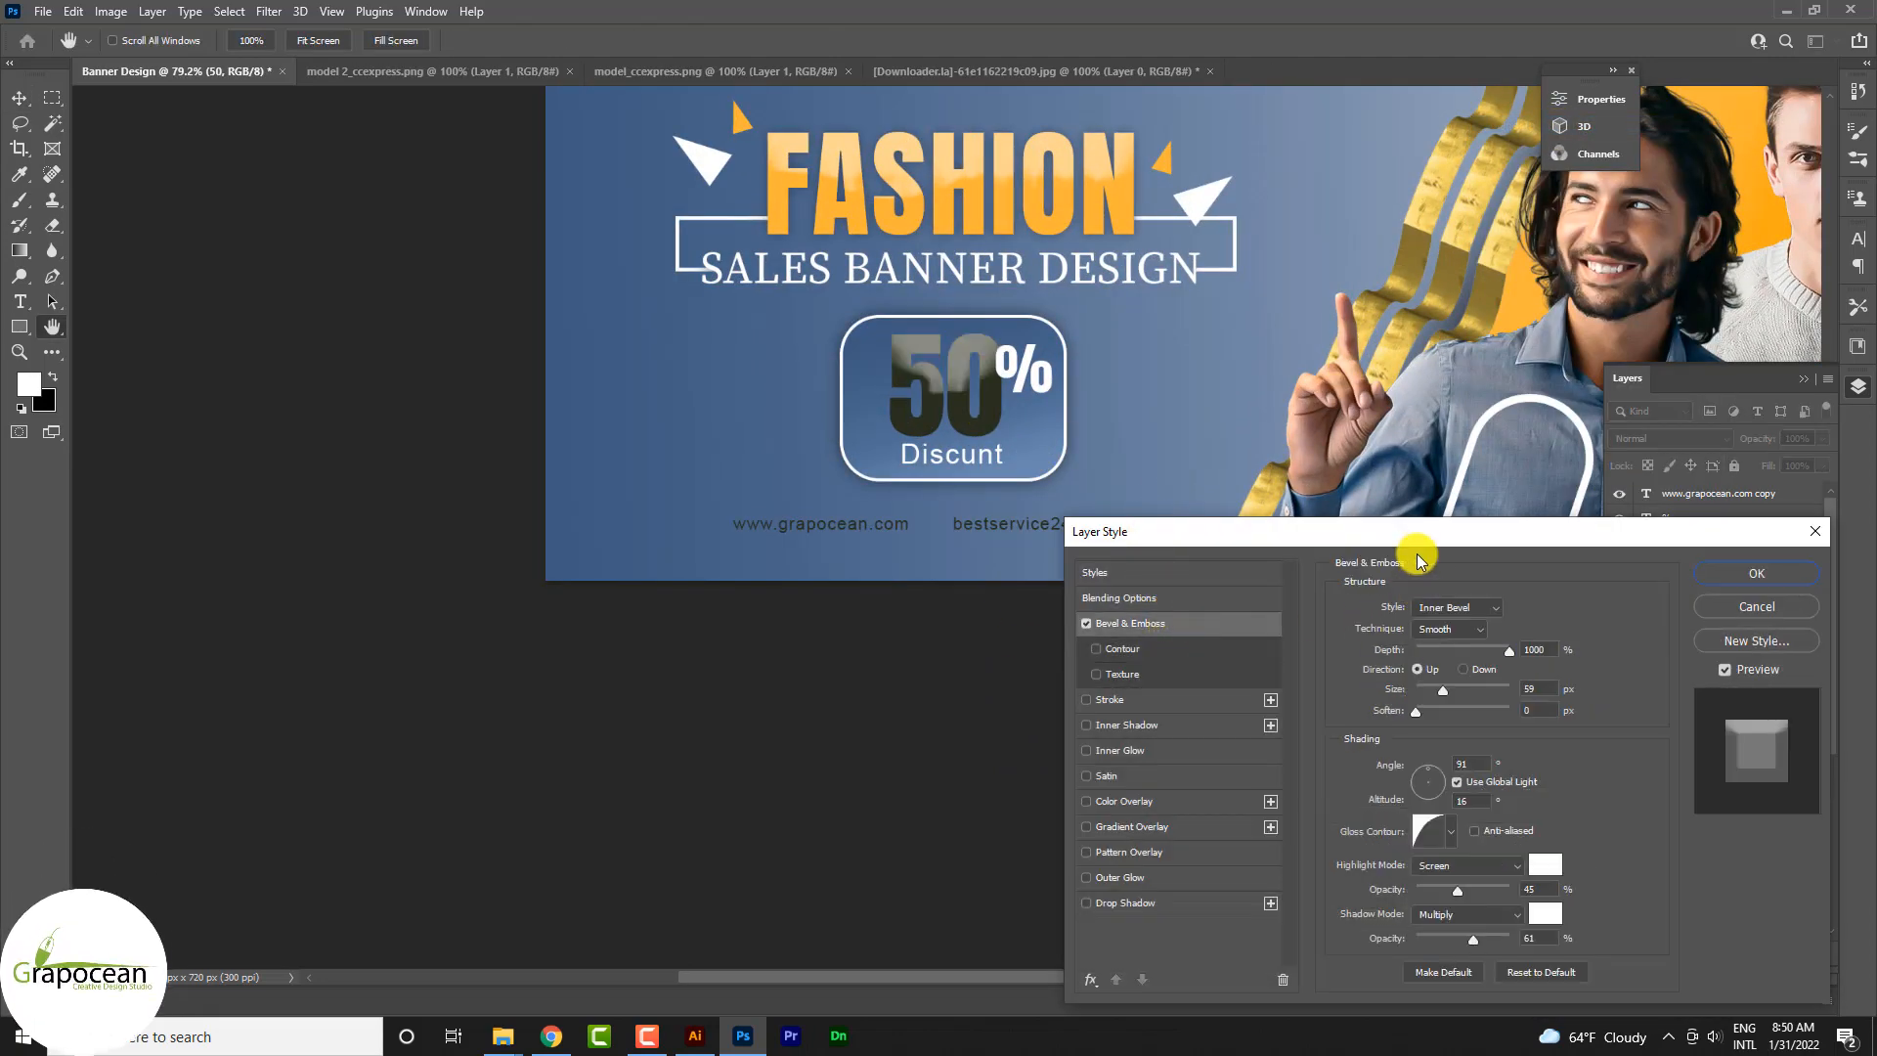
{"action": "mouse_move", "coordinate": [1457, 888]}
{"action": "left_mouse_down"}
{"action": "mouse_move", "coordinate": [1527, 874]}
{"action": "mouse_move", "coordinate": [1424, 873]}
{"action": "mouse_move", "coordinate": [1510, 883]}
{"action": "mouse_move", "coordinate": [1478, 883]}
{"action": "left_mouse_up"}
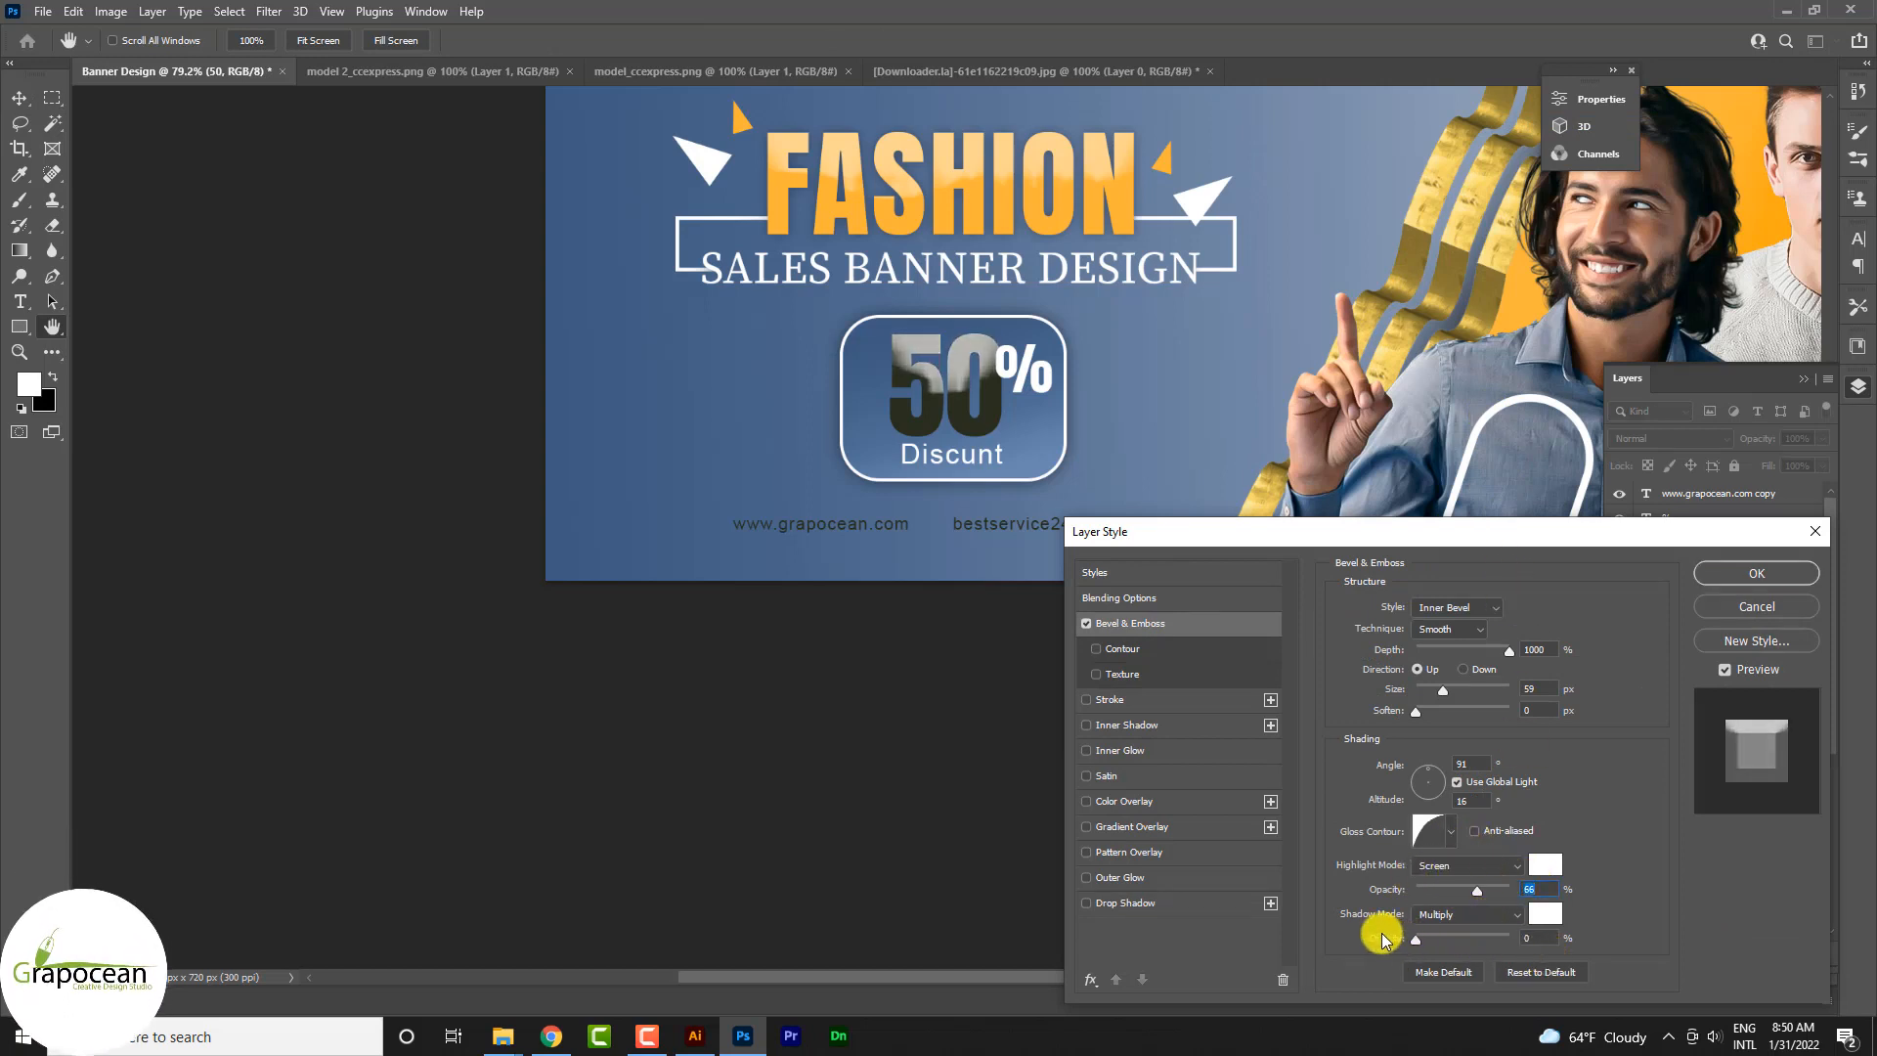
{"action": "left_click_drag", "start_coordinate": [1466, 937], "coordinate": [1472, 937]}
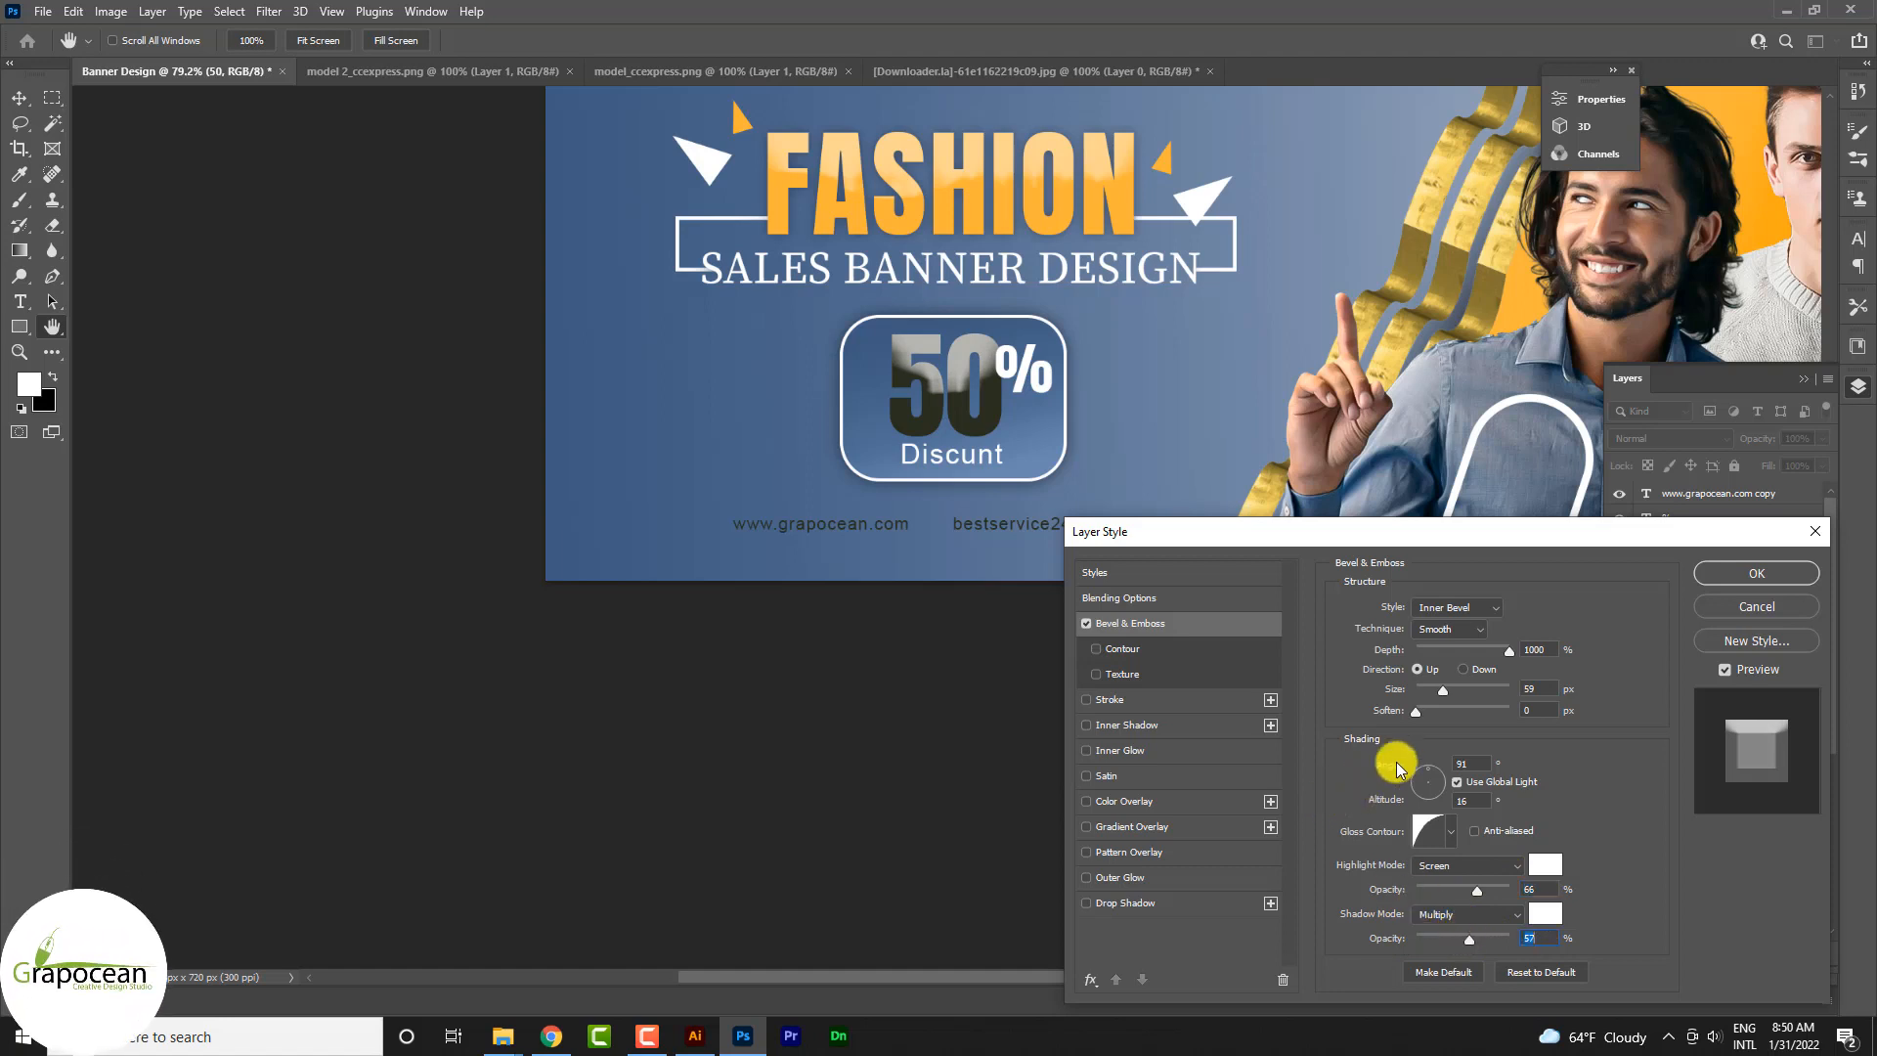
{"action": "left_click_drag", "start_coordinate": [1419, 719], "coordinate": [1535, 720]}
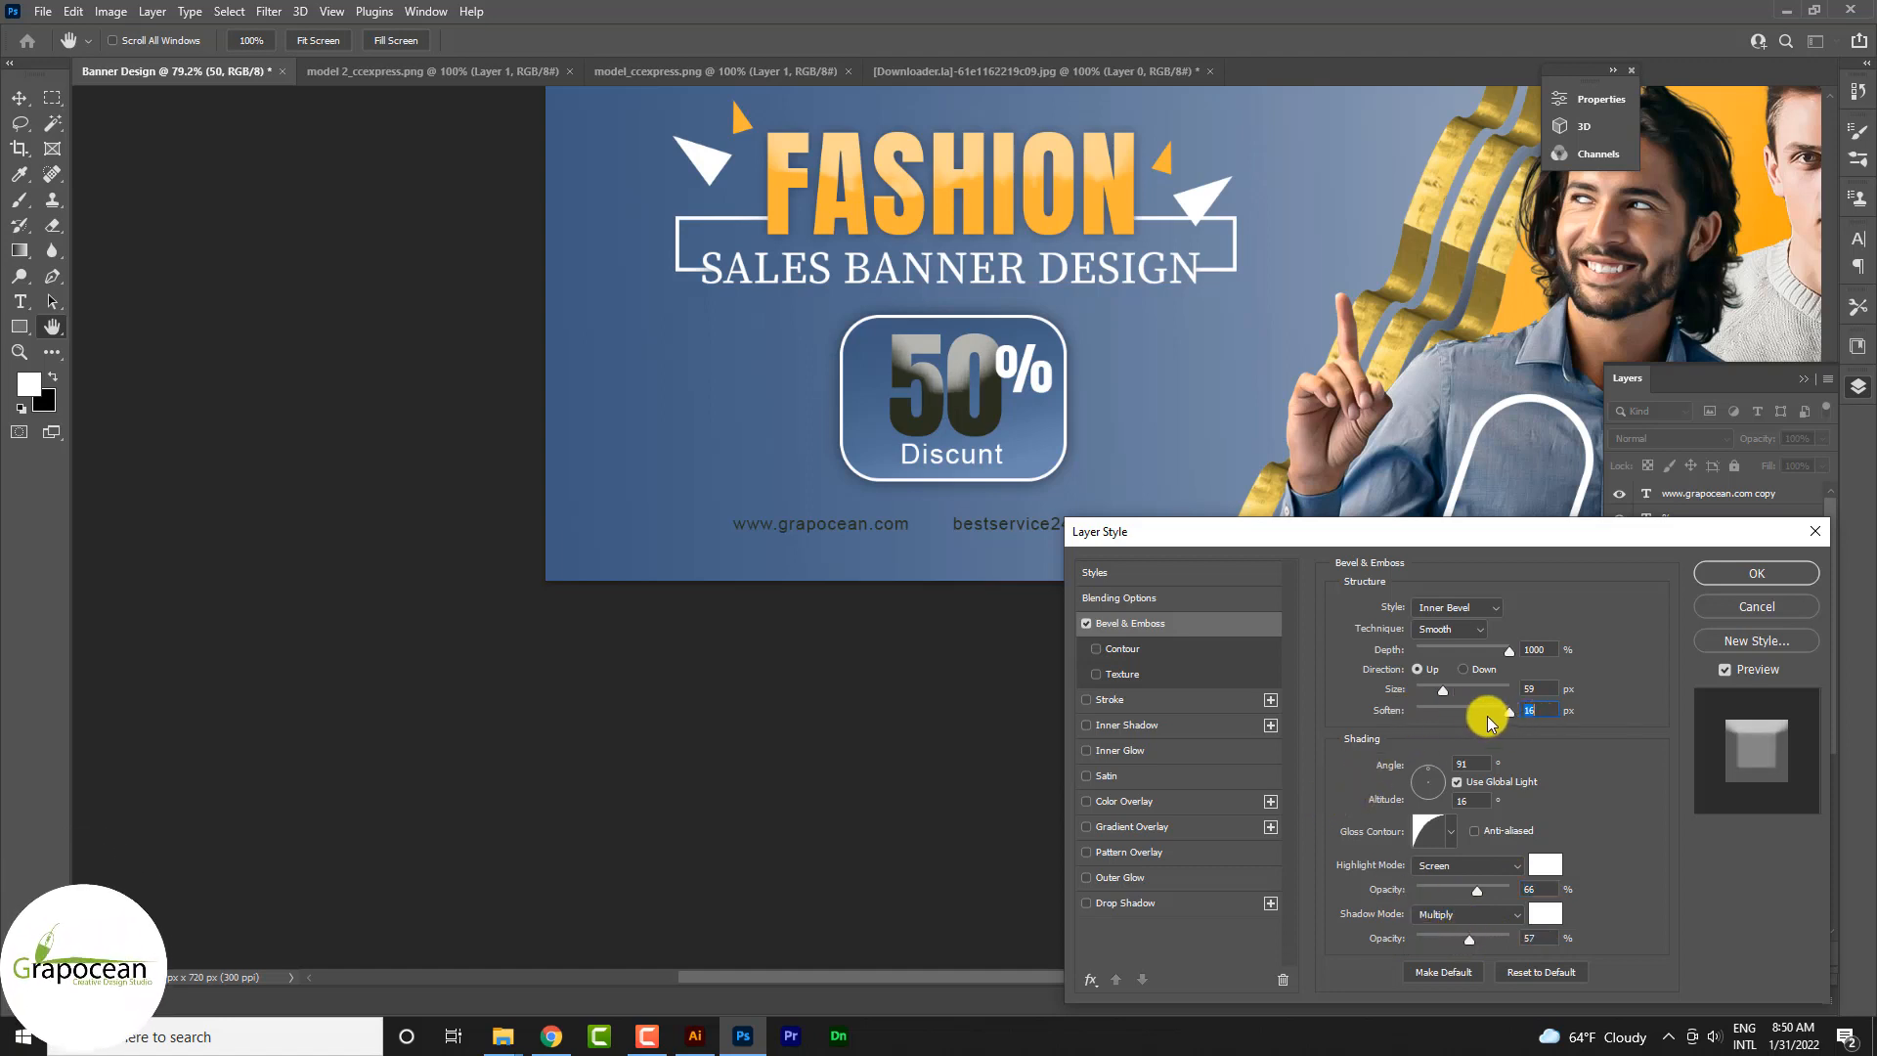
Step: Add a white 2 px outside stroke to the 50 text and apply the layer style
{"action": "left_click", "coordinate": [1134, 700]}
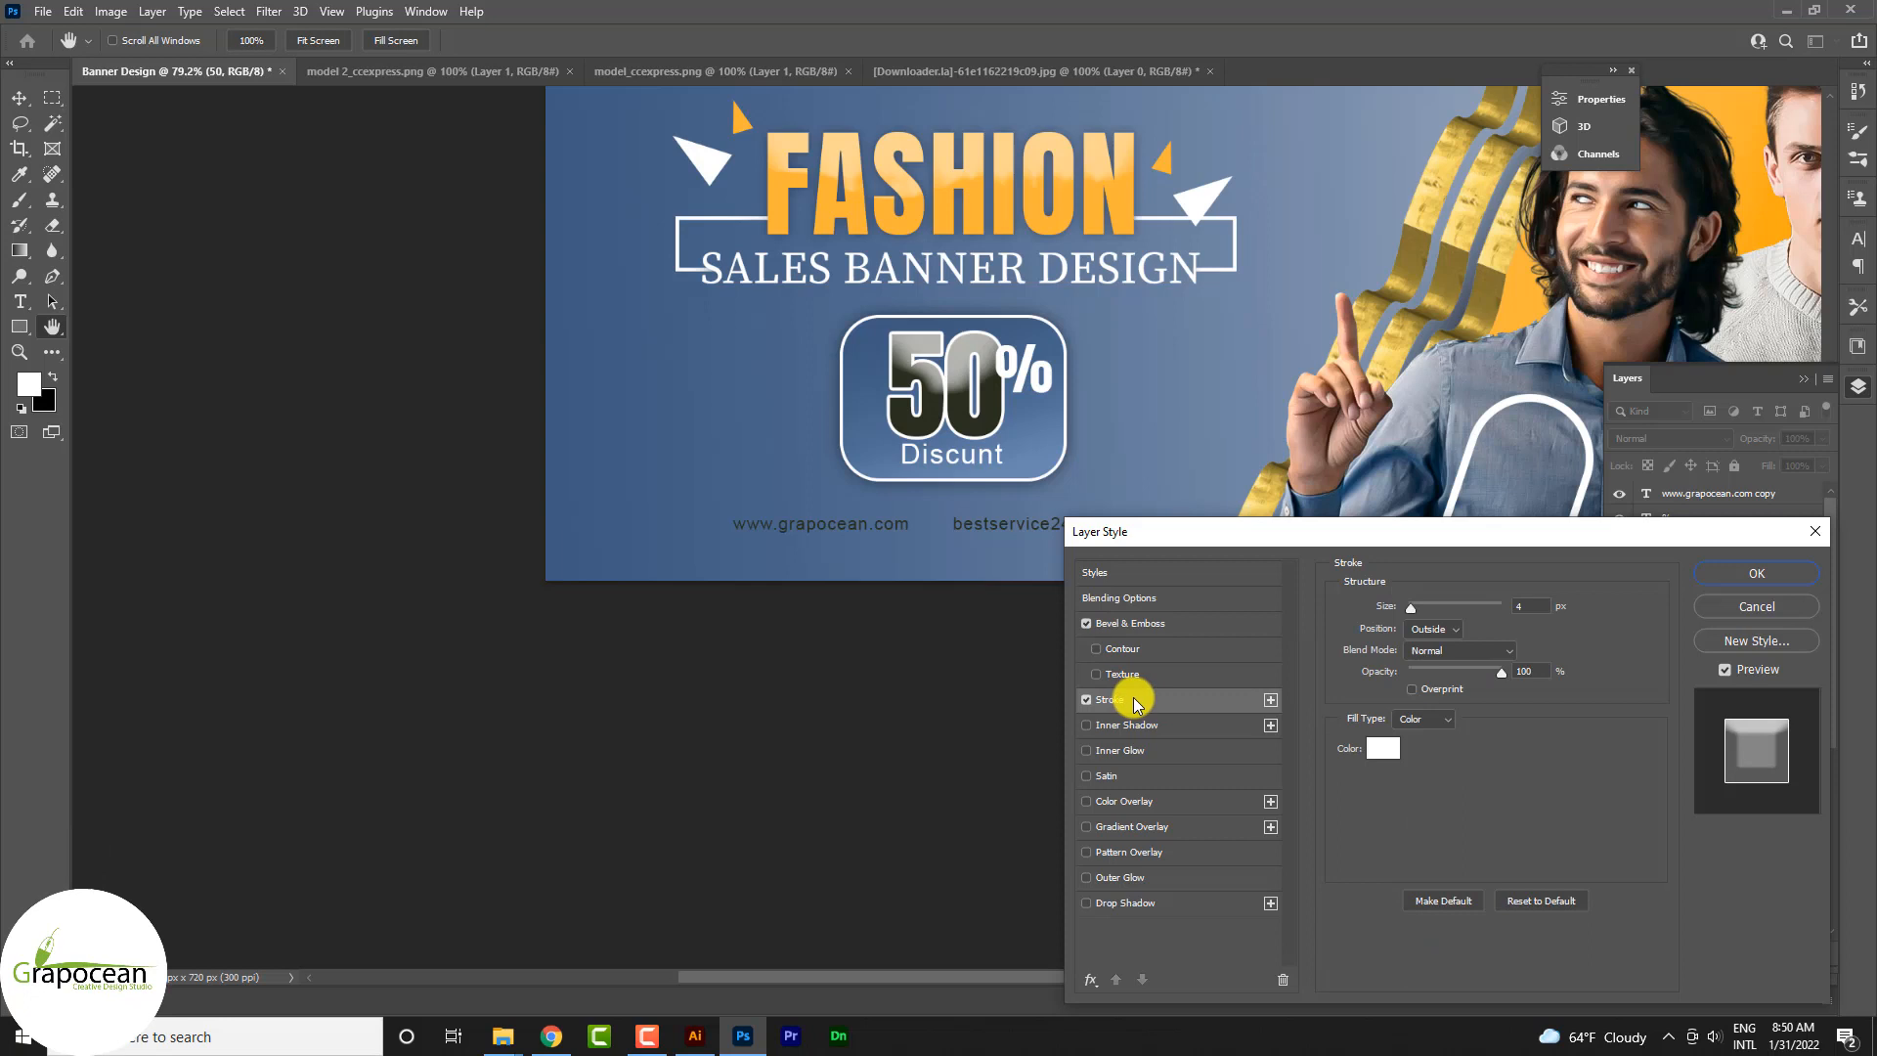
{"action": "mouse_move", "coordinate": [1409, 610]}
{"action": "left_mouse_down"}
{"action": "mouse_move", "coordinate": [1388, 616]}
{"action": "mouse_move", "coordinate": [1410, 618]}
{"action": "left_mouse_up"}
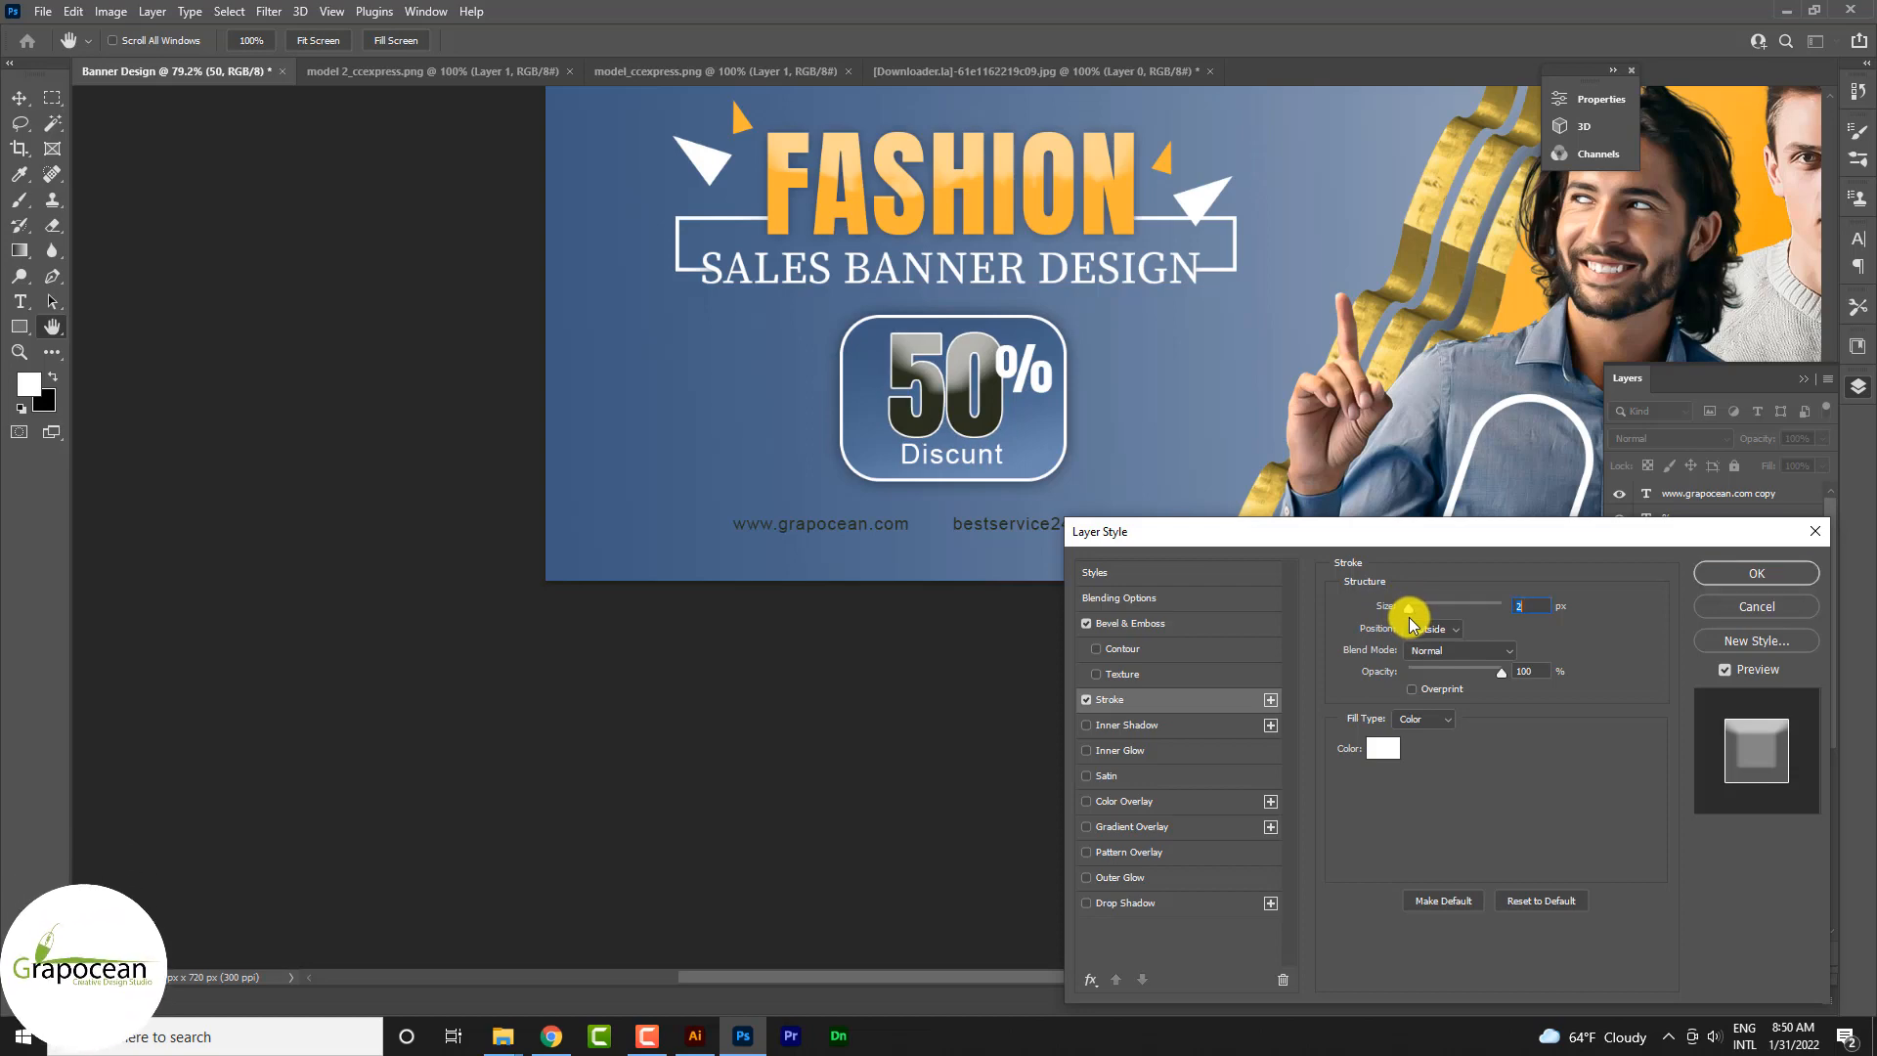
{"action": "left_click", "coordinate": [1757, 573]}
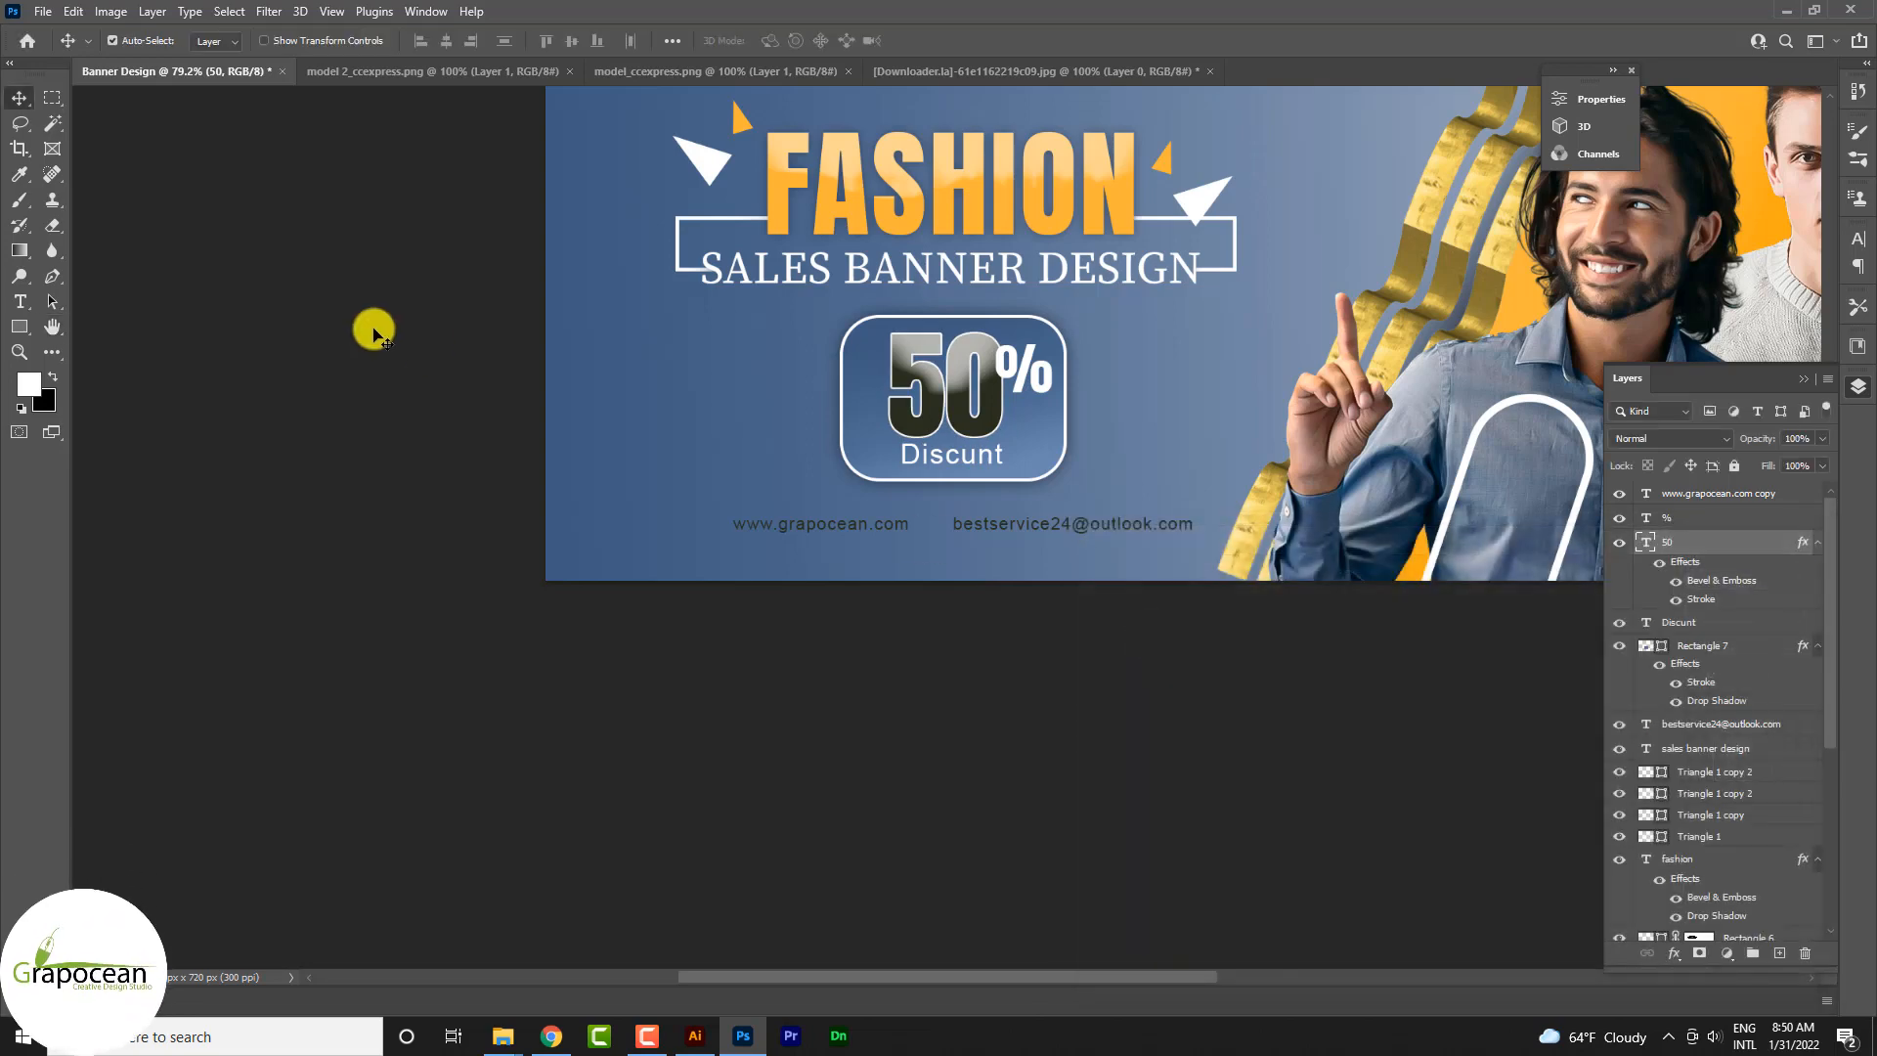
{"action": "left_click", "coordinate": [19, 98]}
{"action": "scroll", "coordinate": [929, 548], "scroll_direction": "down", "scroll_amount": 3}
{"action": "scroll", "coordinate": [779, 585], "scroll_direction": "down", "scroll_amount": 2}
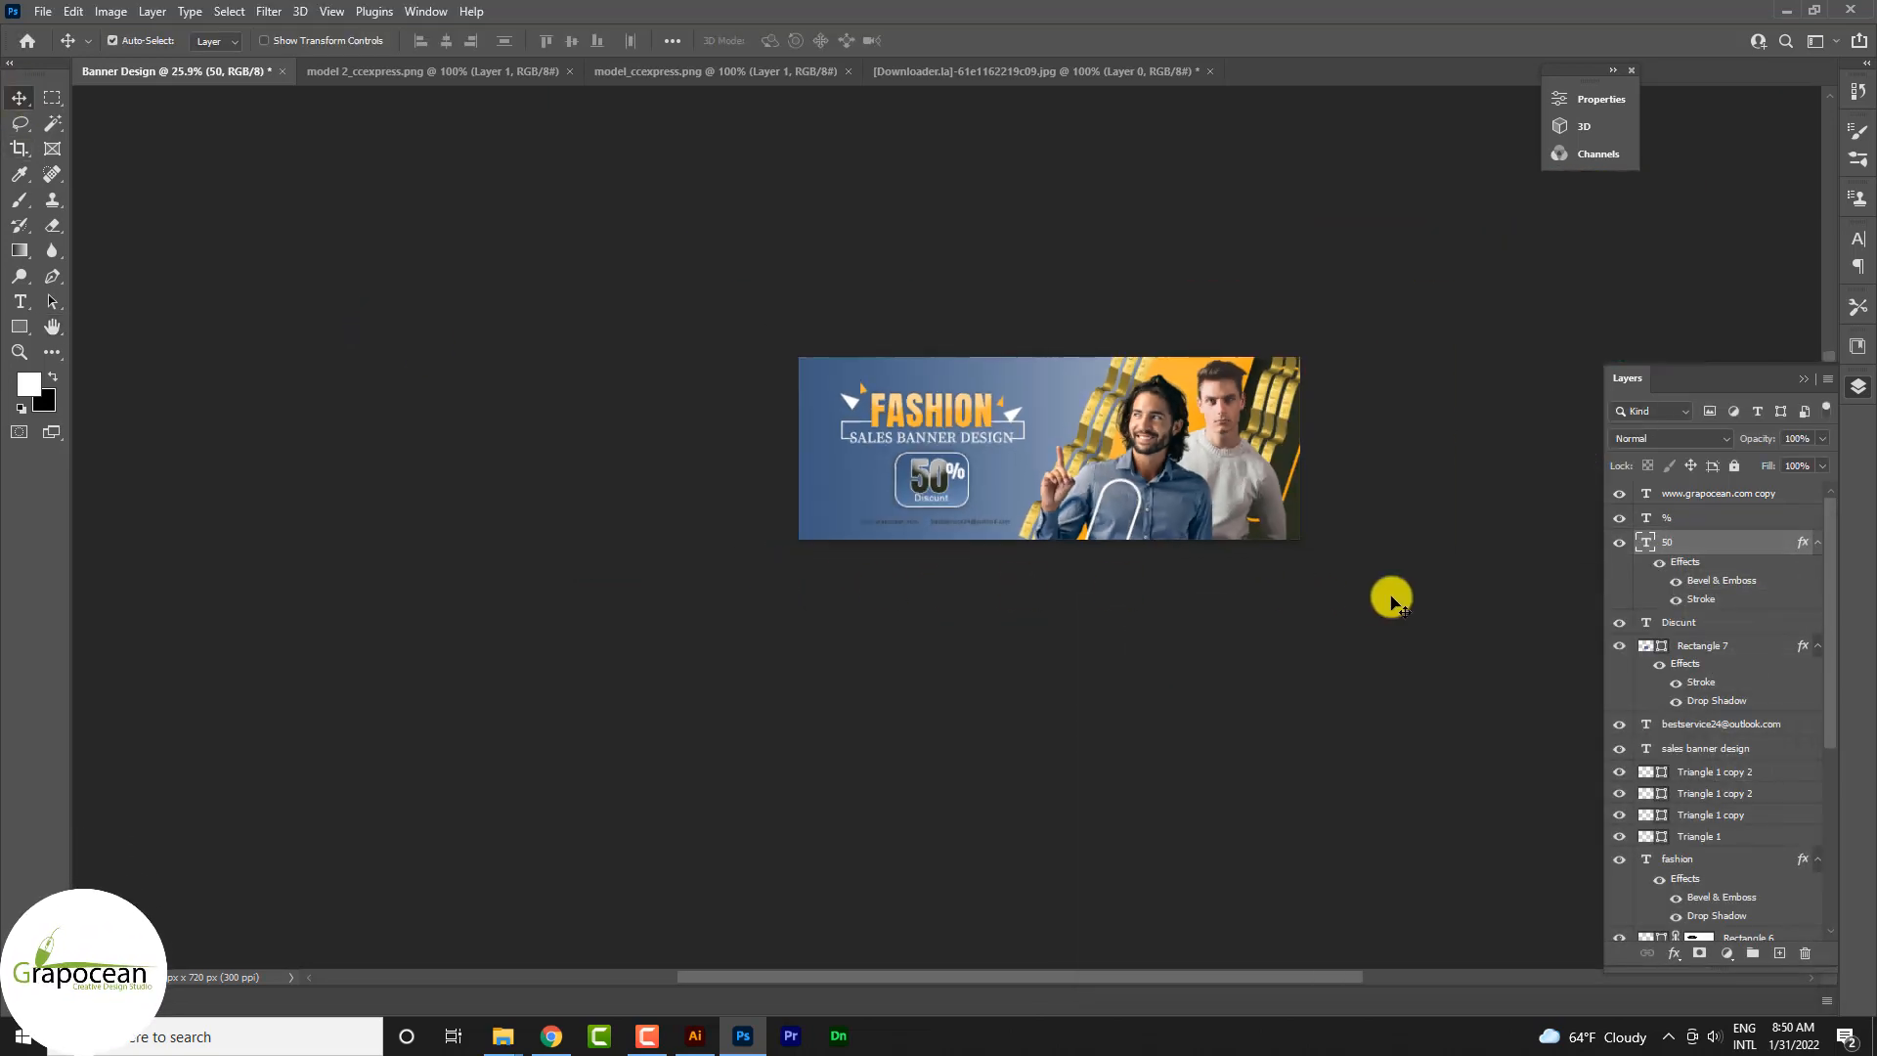
{"action": "scroll", "coordinate": [1122, 574], "scroll_direction": "up", "scroll_amount": 2}
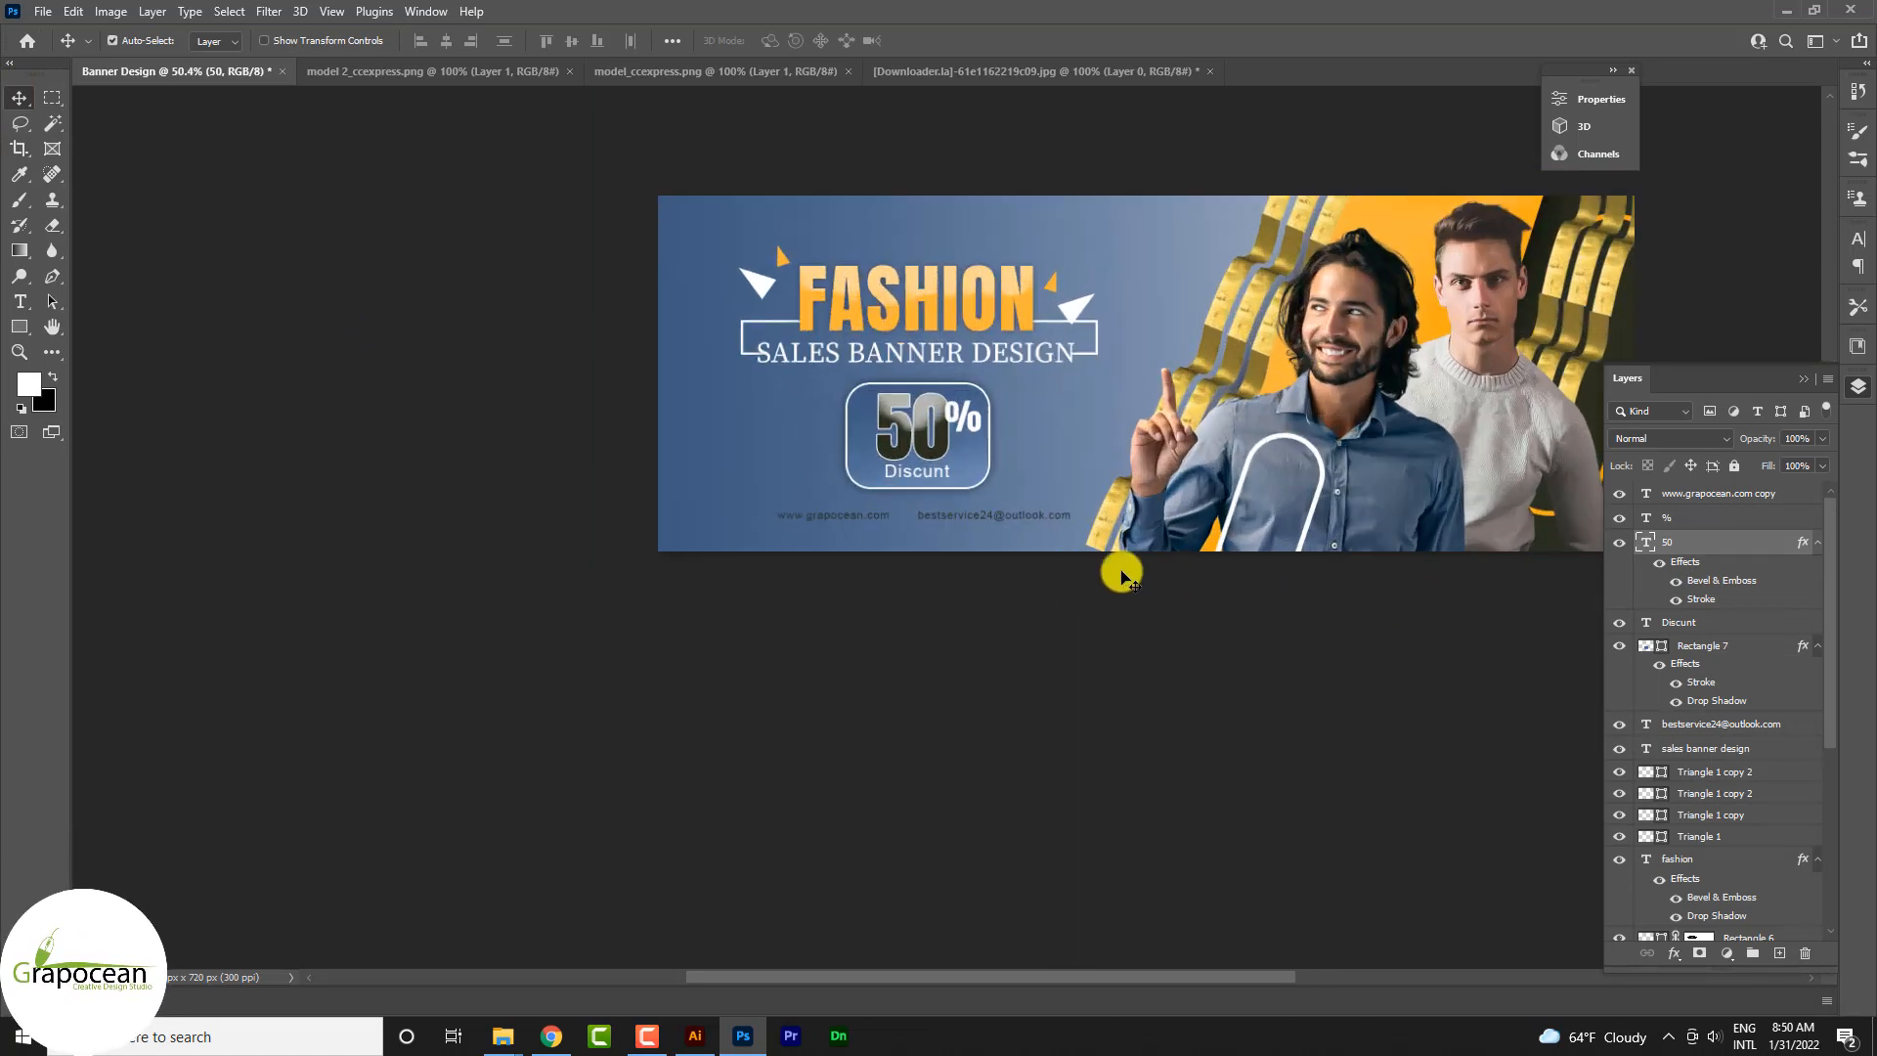